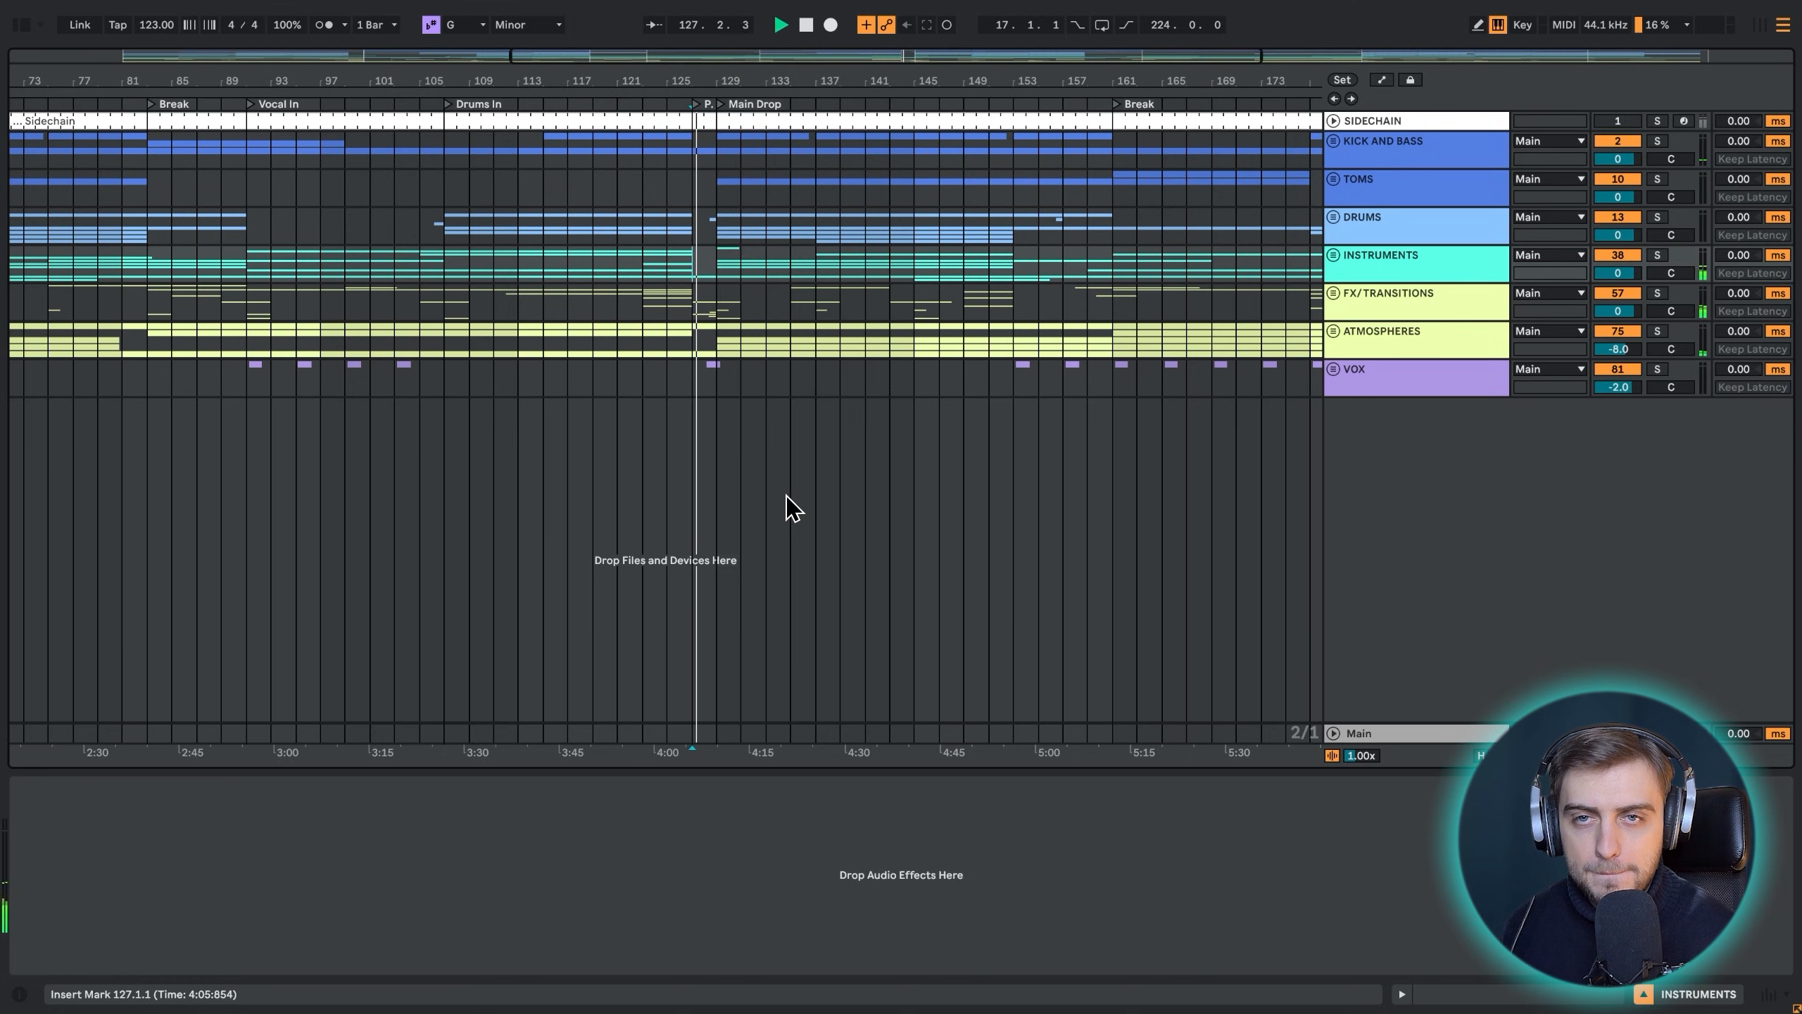
Collapse the Audio Effect Rack on the Main track
{"action": "left_click_drag", "start_coordinate": [742, 77], "coordinate": [567, 77]}
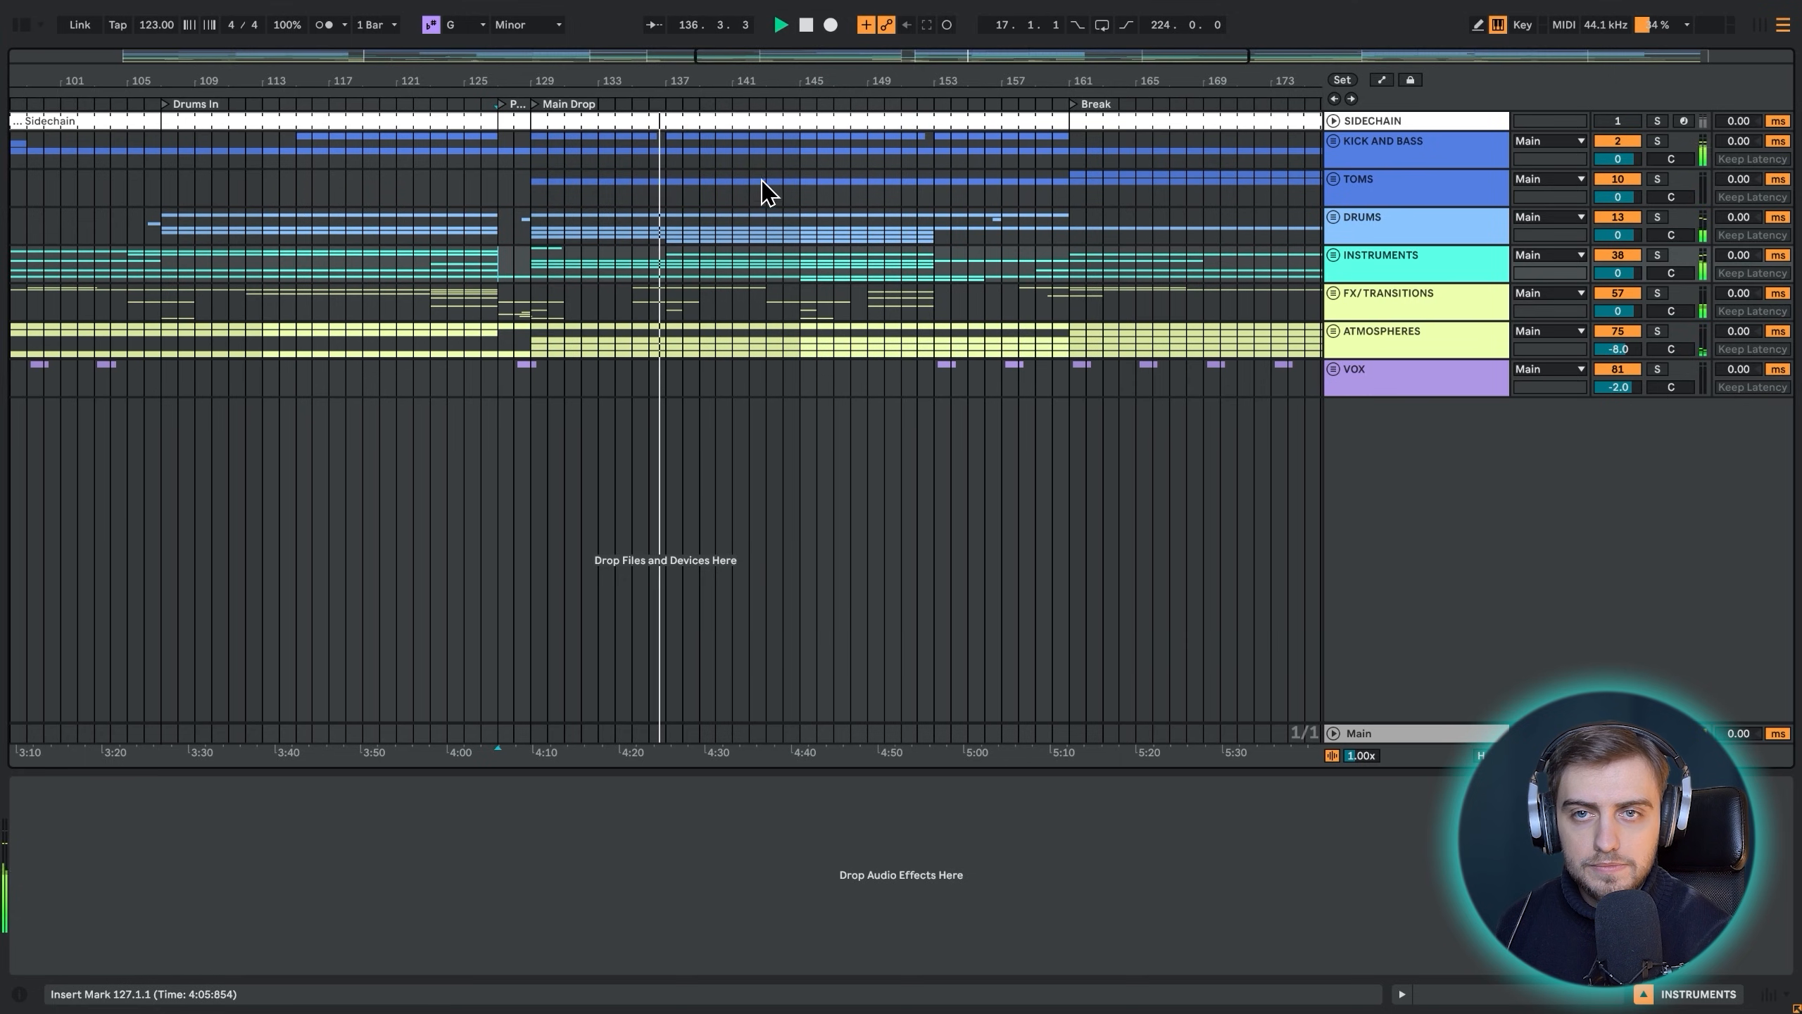
{"action": "left_click_drag", "start_coordinate": [675, 68], "coordinate": [692, 77]}
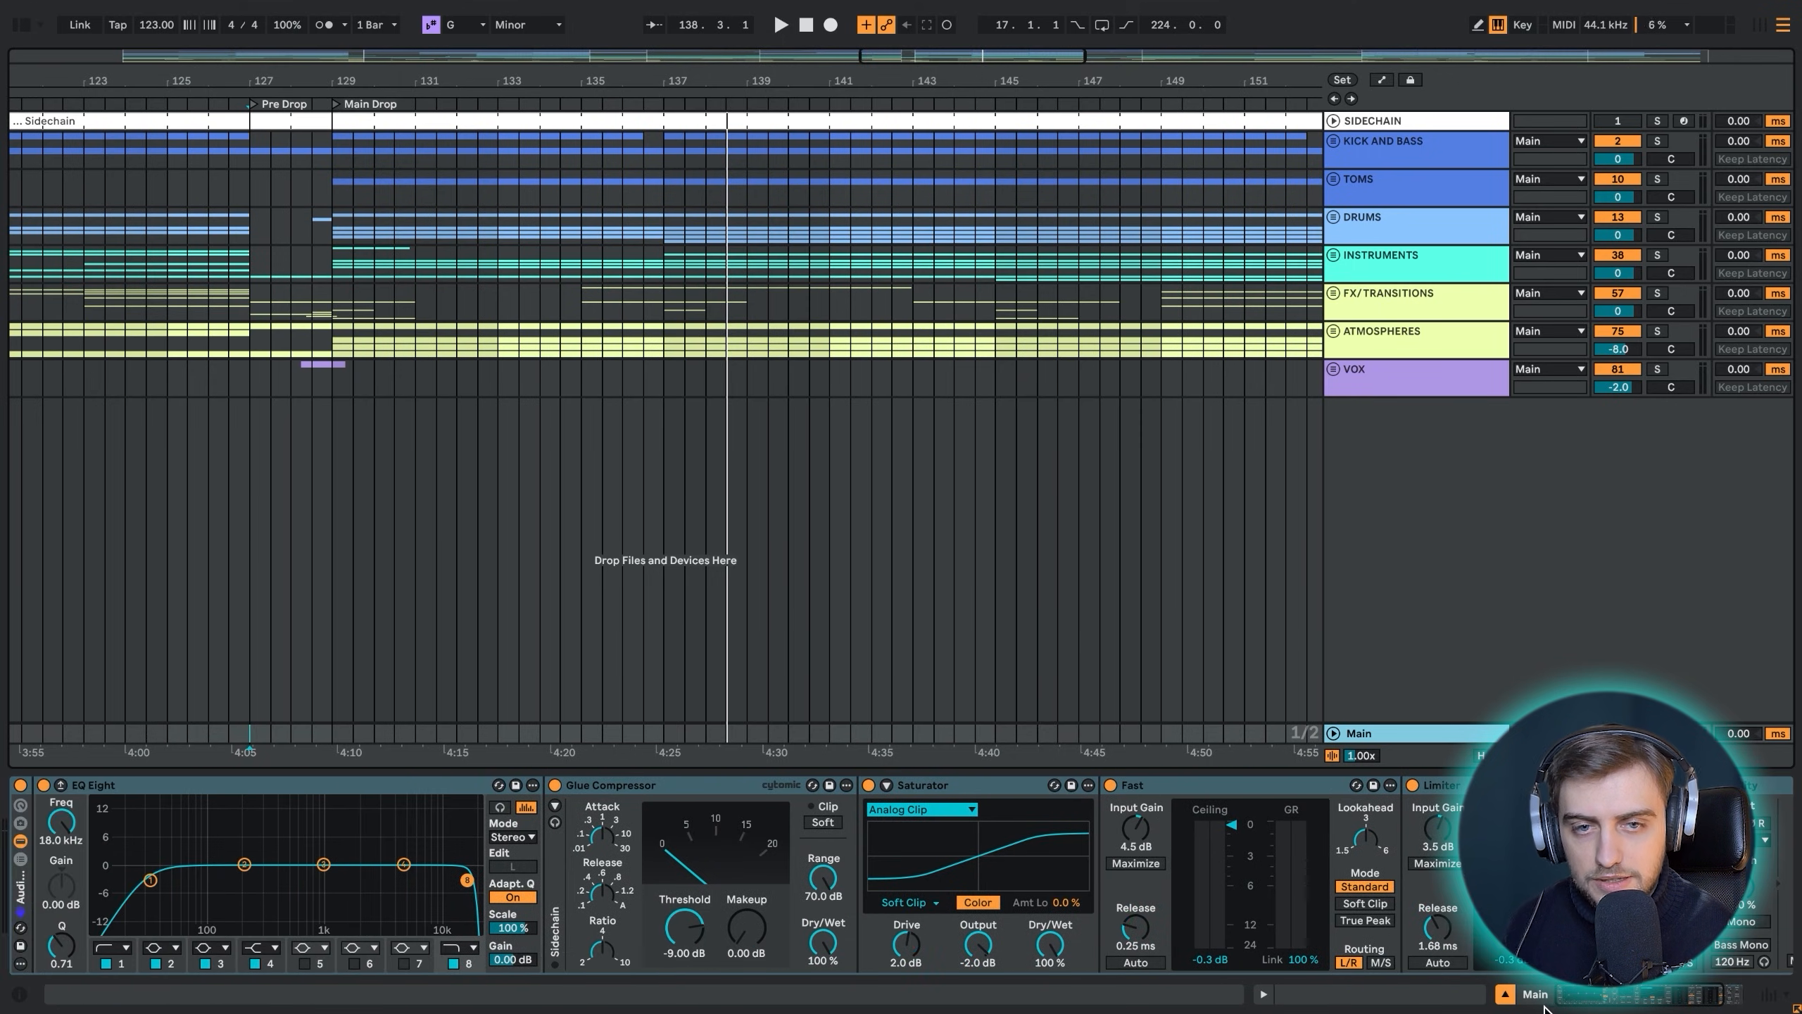
{"action": "left_click", "coordinate": [20, 910]}
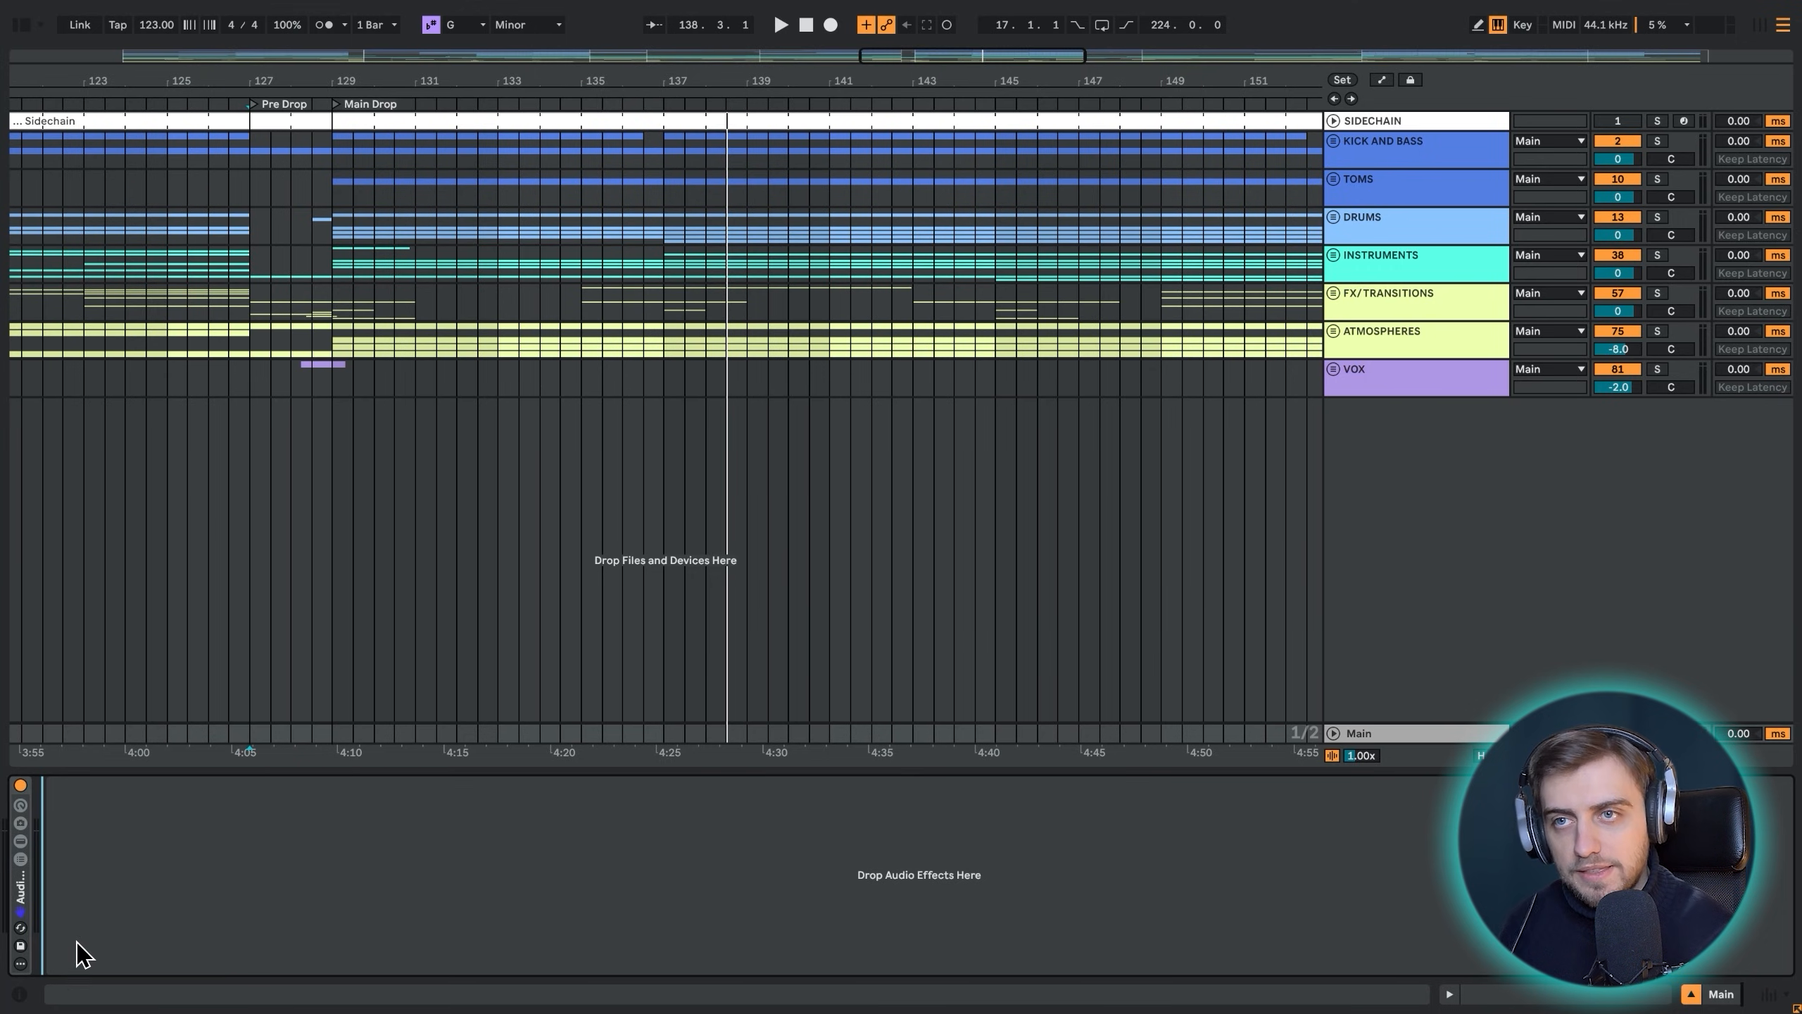
Find the Utility effect in the browser and add it after the Audio Effect Rack on the Main track
{"action": "left_click", "coordinate": [21, 26]}
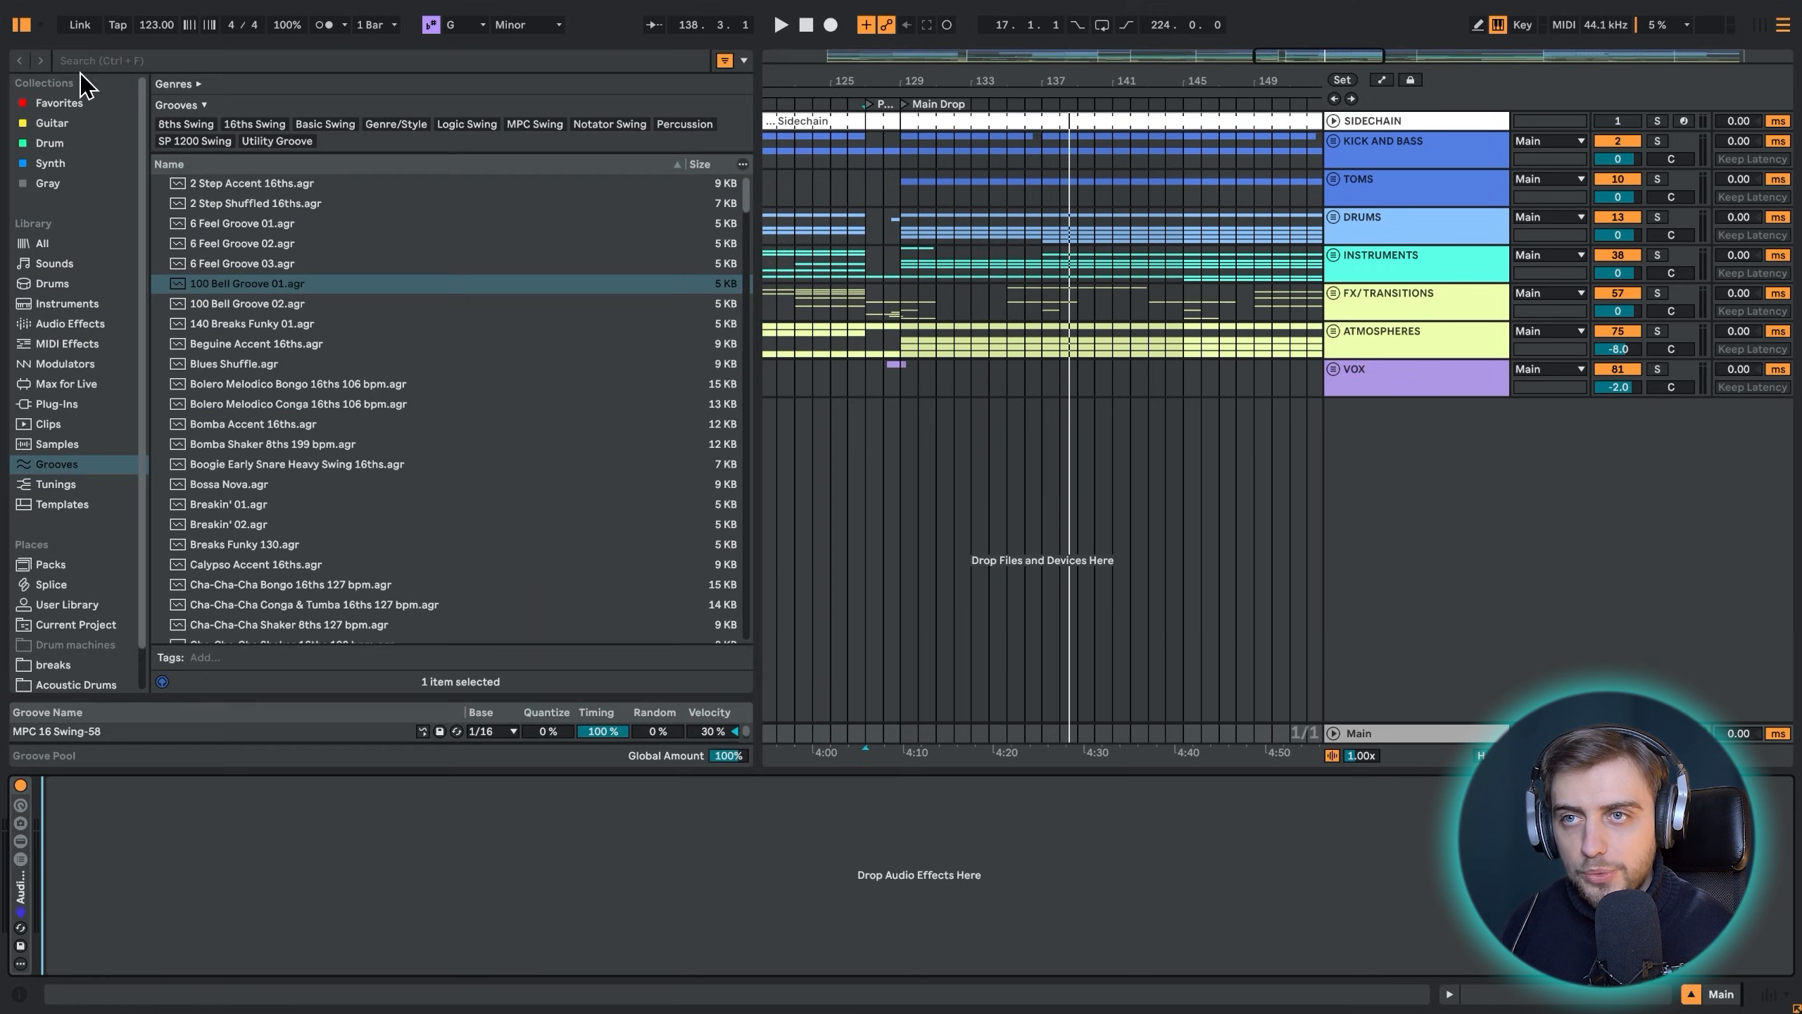
{"action": "left_click", "coordinate": [112, 67]}
{"action": "type", "text": "utility"}
{"action": "key", "text": "Down"}
{"action": "key", "text": "Return"}
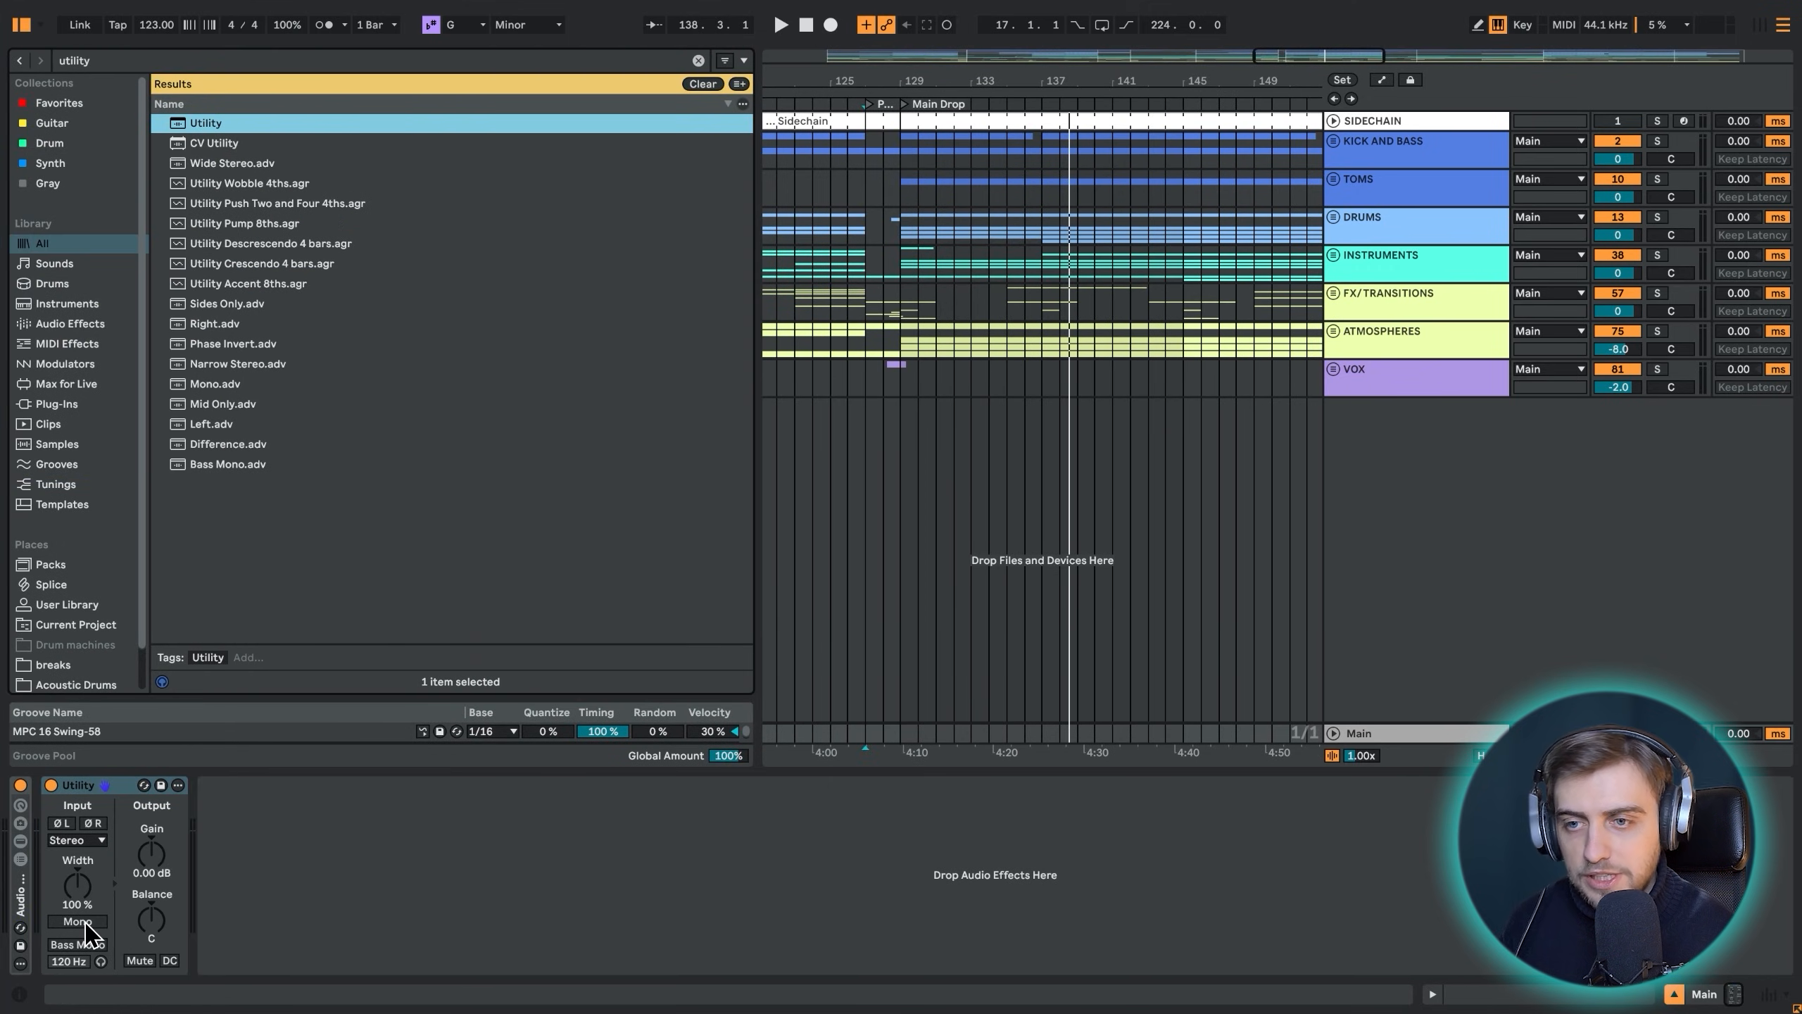
{"action": "key", "text": "ctrl+alt+b"}
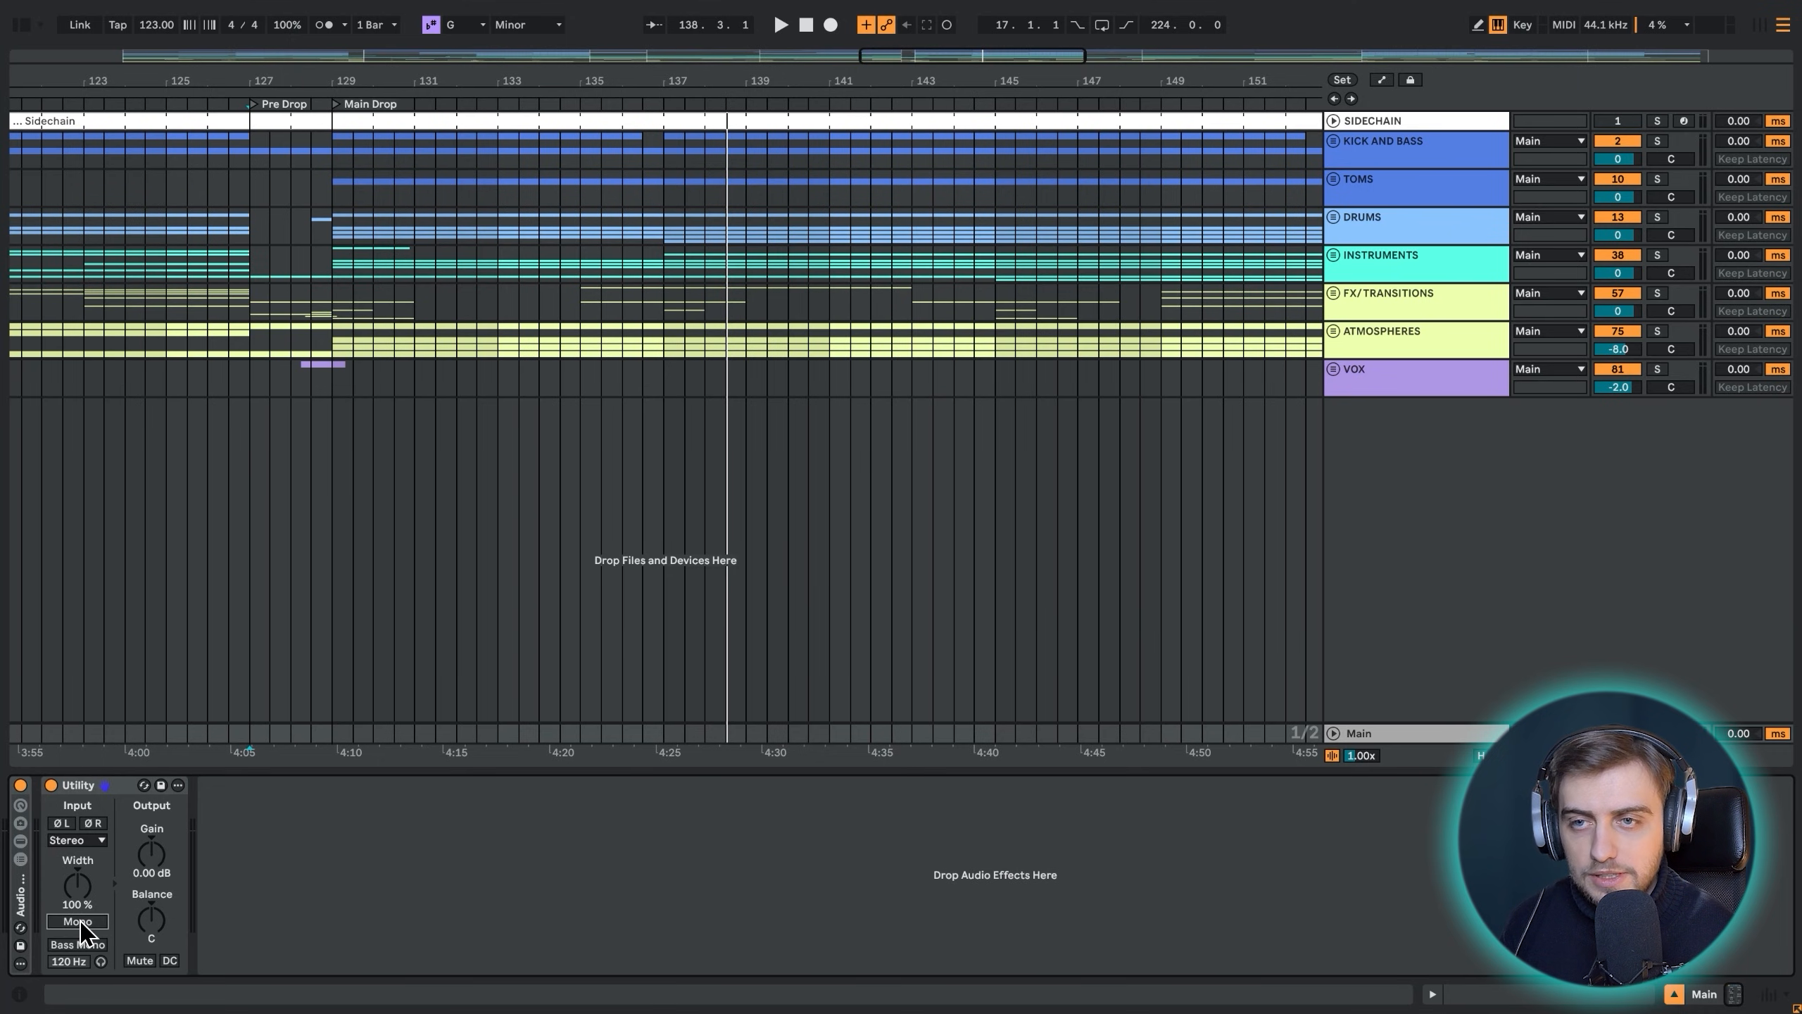
Play the full mix from the start of the Main Drop and compare it in mono and stereo using the Main track's Utility
{"action": "left_click", "coordinate": [368, 519]}
{"action": "key", "text": "space"}
{"action": "left_click", "coordinate": [1398, 738]}
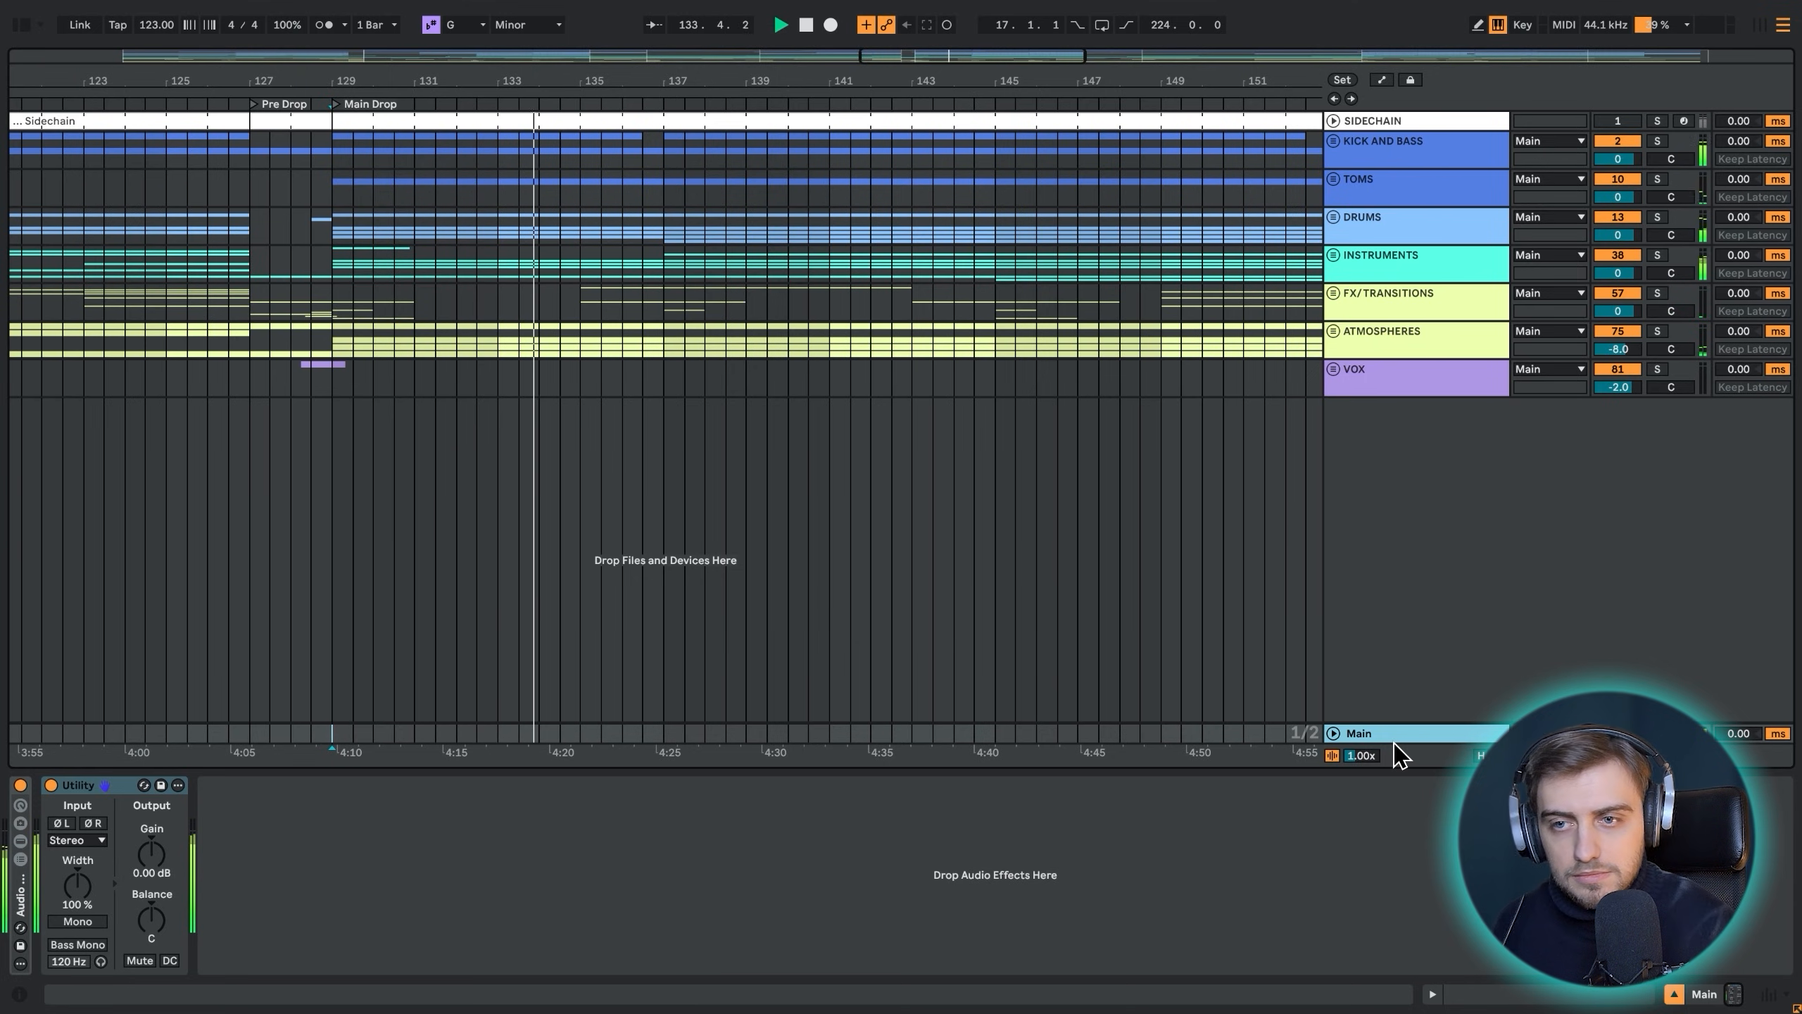
{"action": "left_click", "coordinate": [85, 924]}
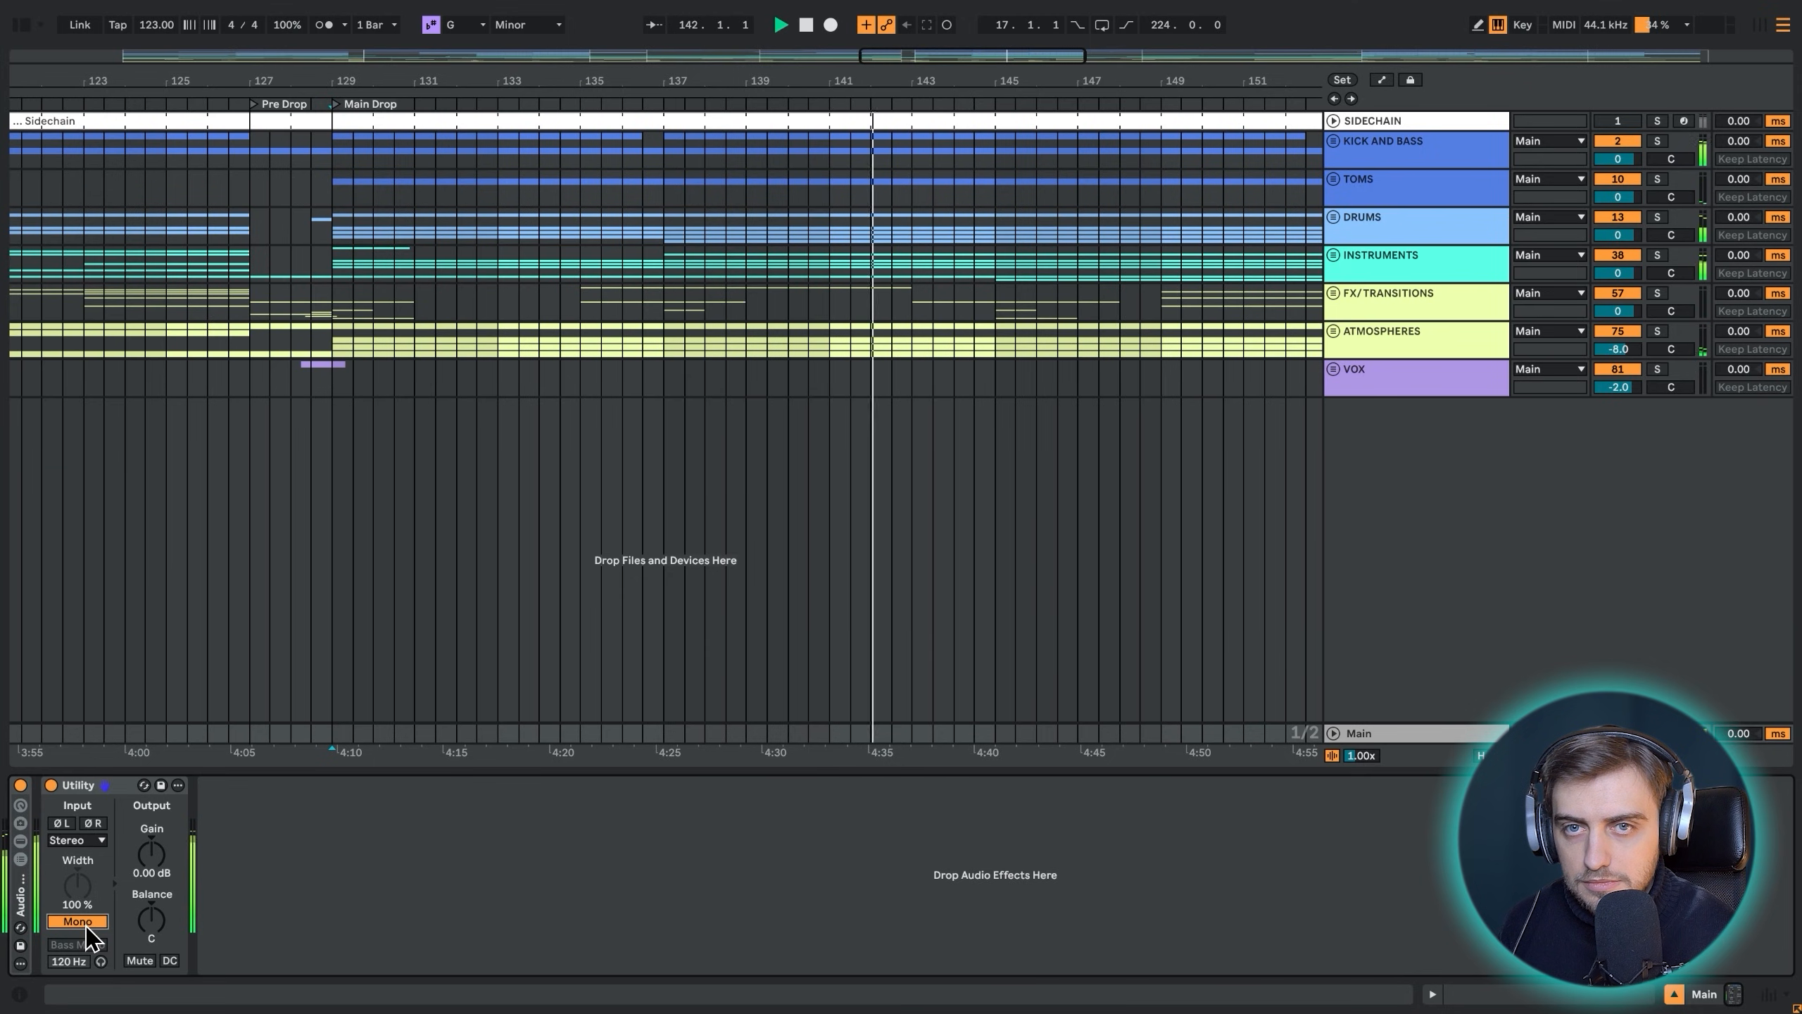
{"action": "left_click", "coordinate": [77, 921]}
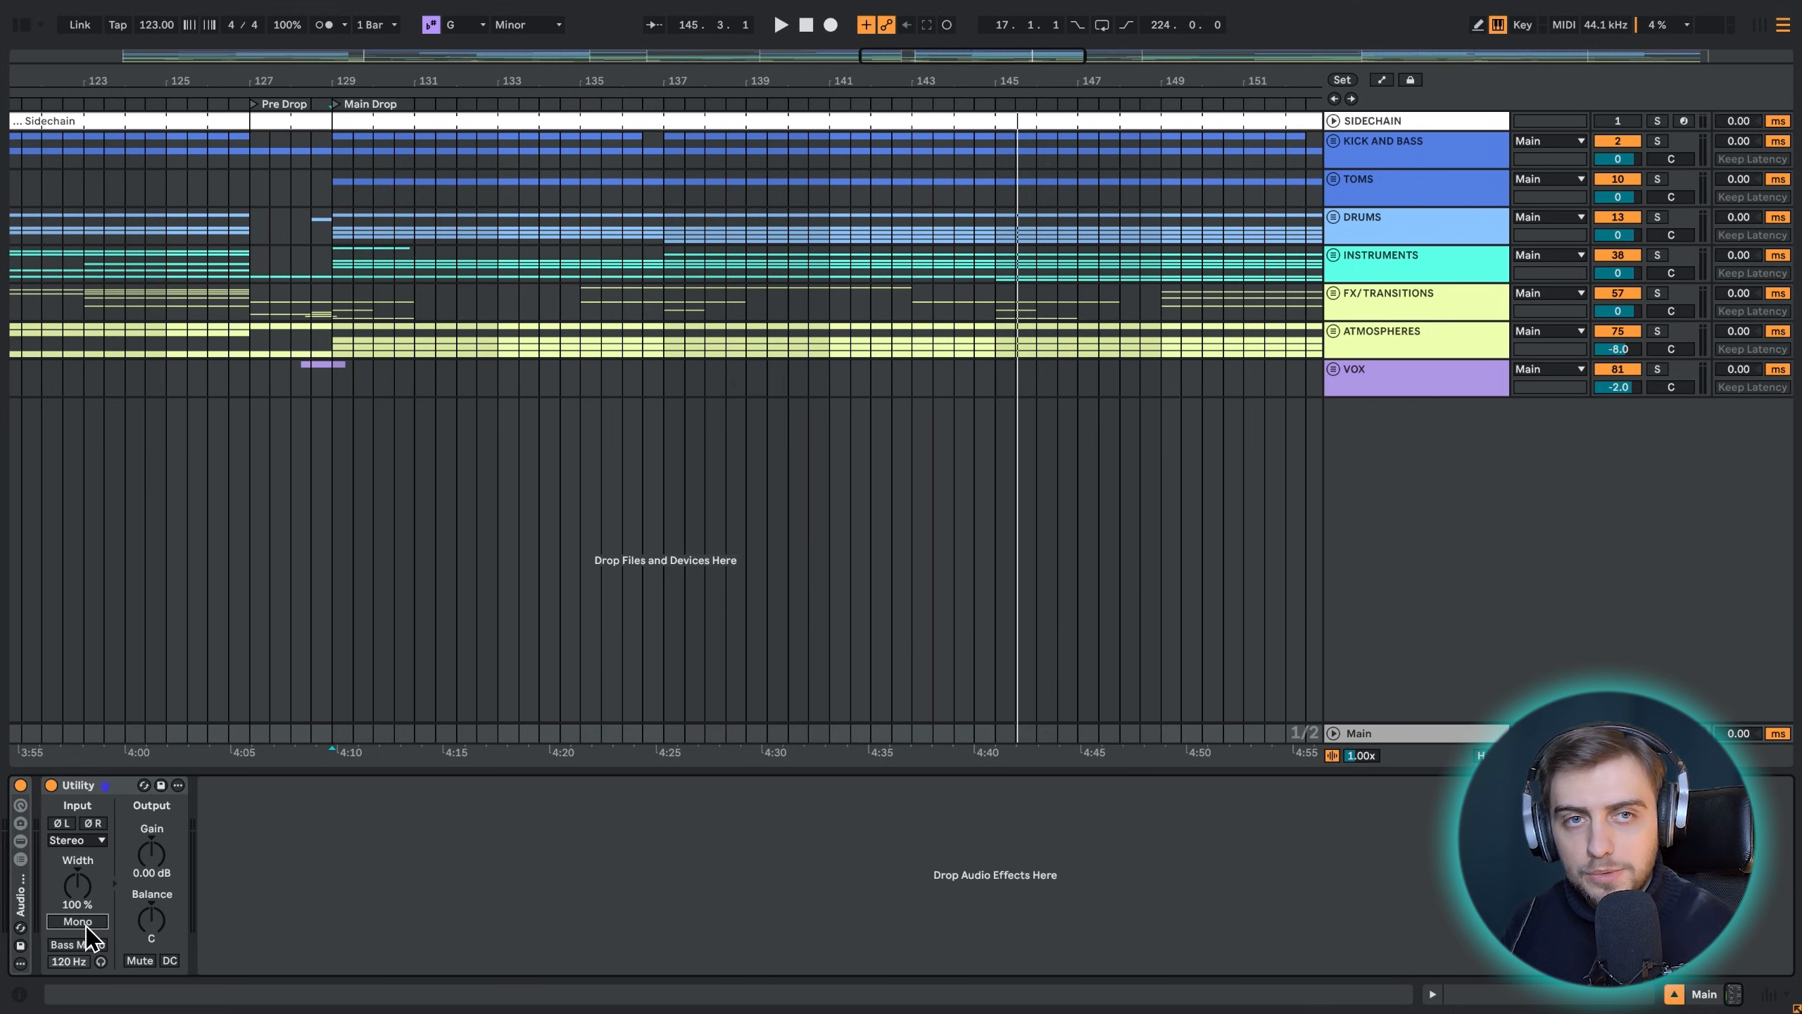
Solo the KICK AND BASS group and compare its playback in mono and stereo with the Main track's Utility
{"action": "left_click", "coordinate": [1658, 142]}
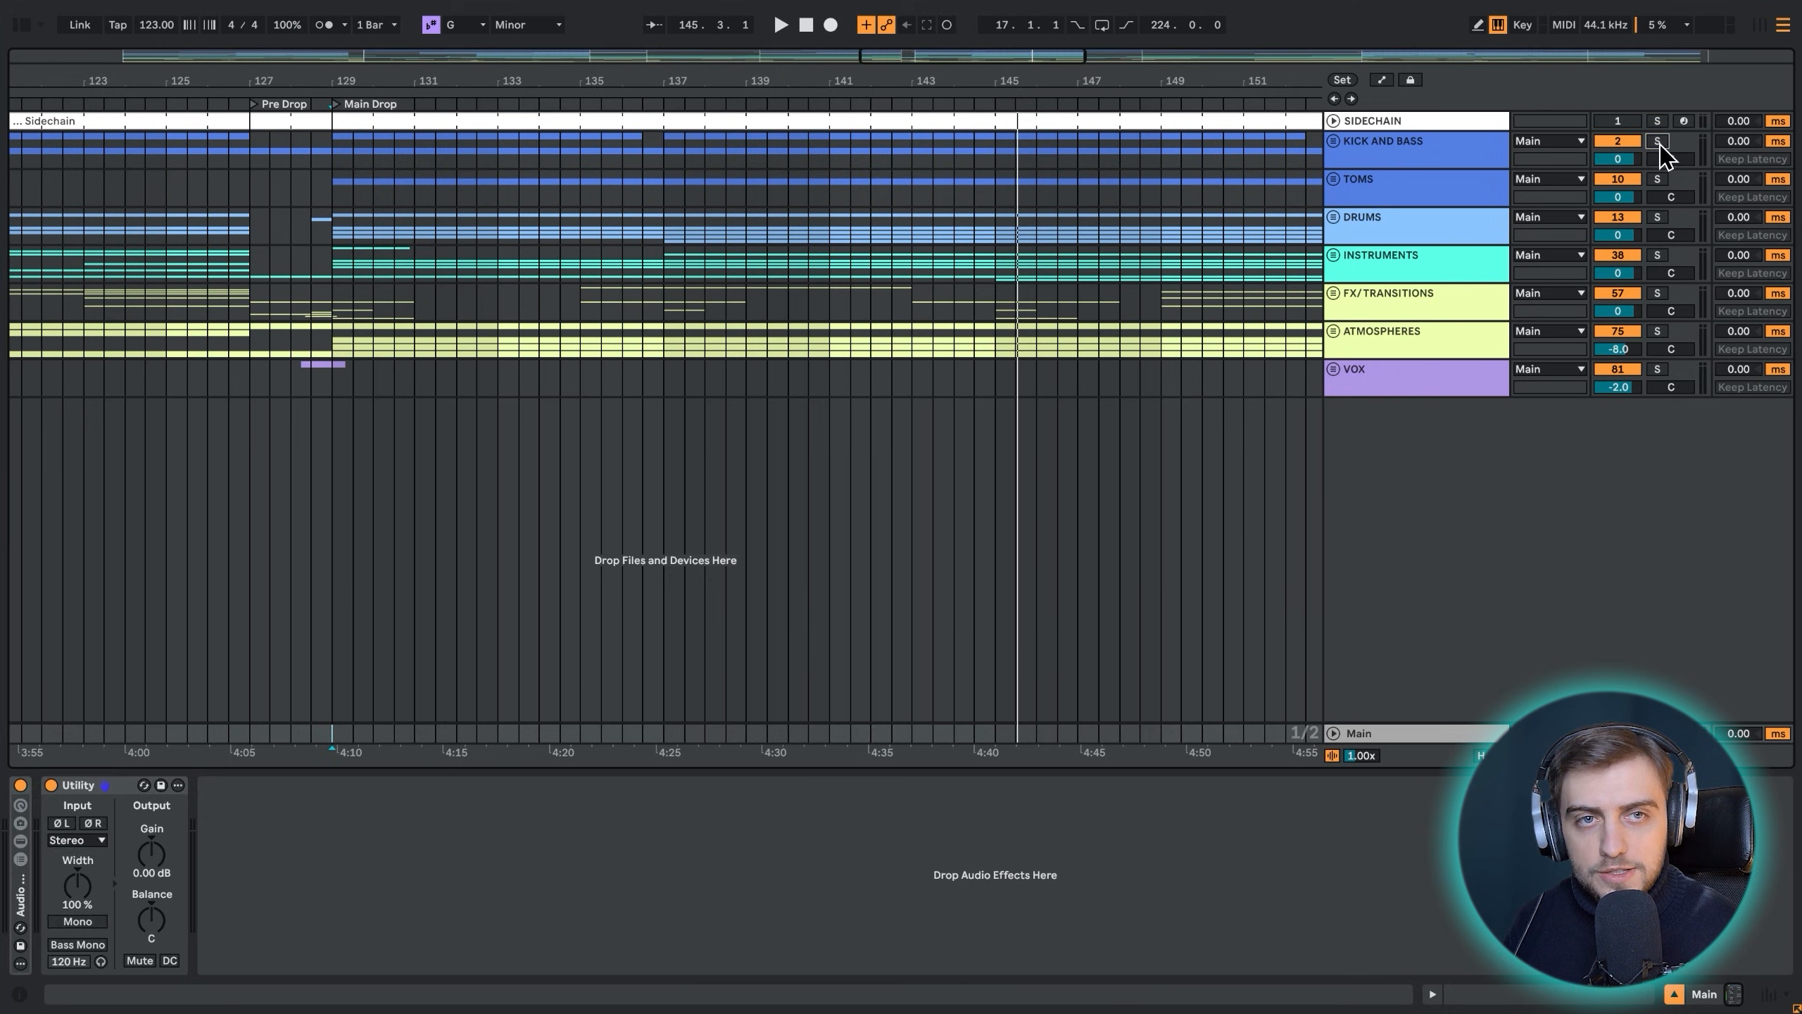
{"action": "left_click", "coordinate": [1421, 757]}
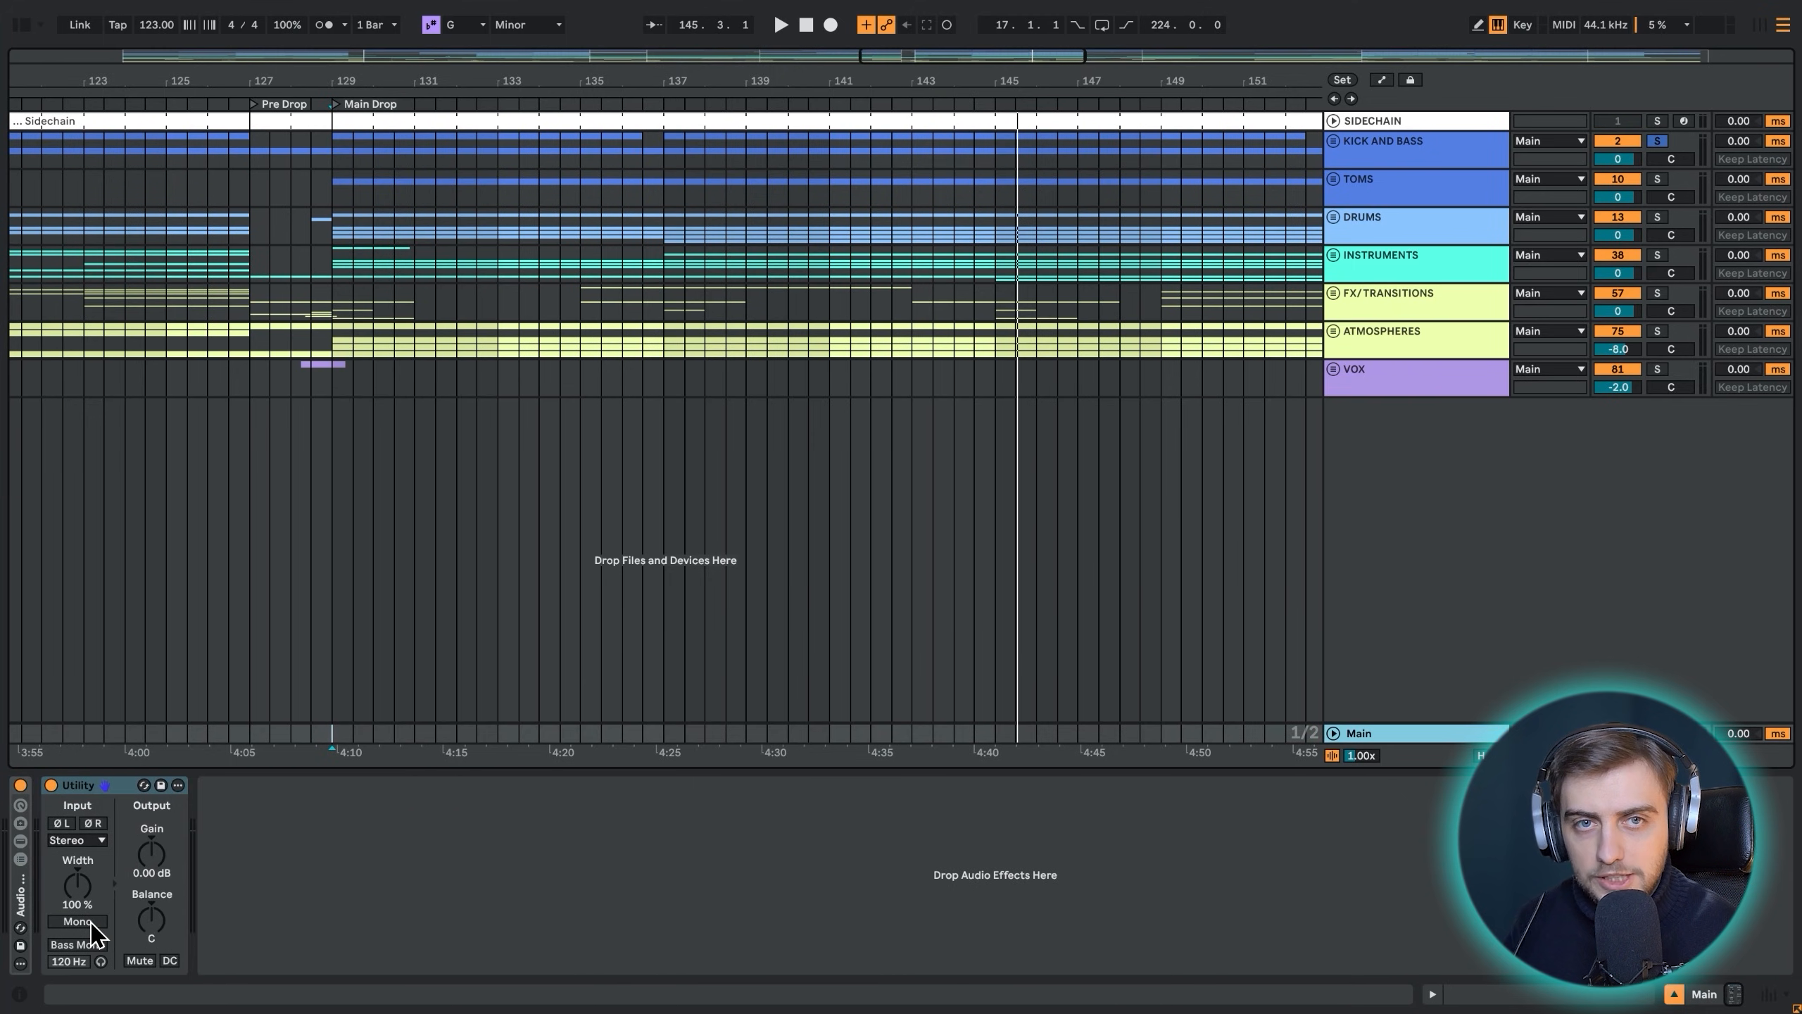
{"action": "key", "text": "space"}
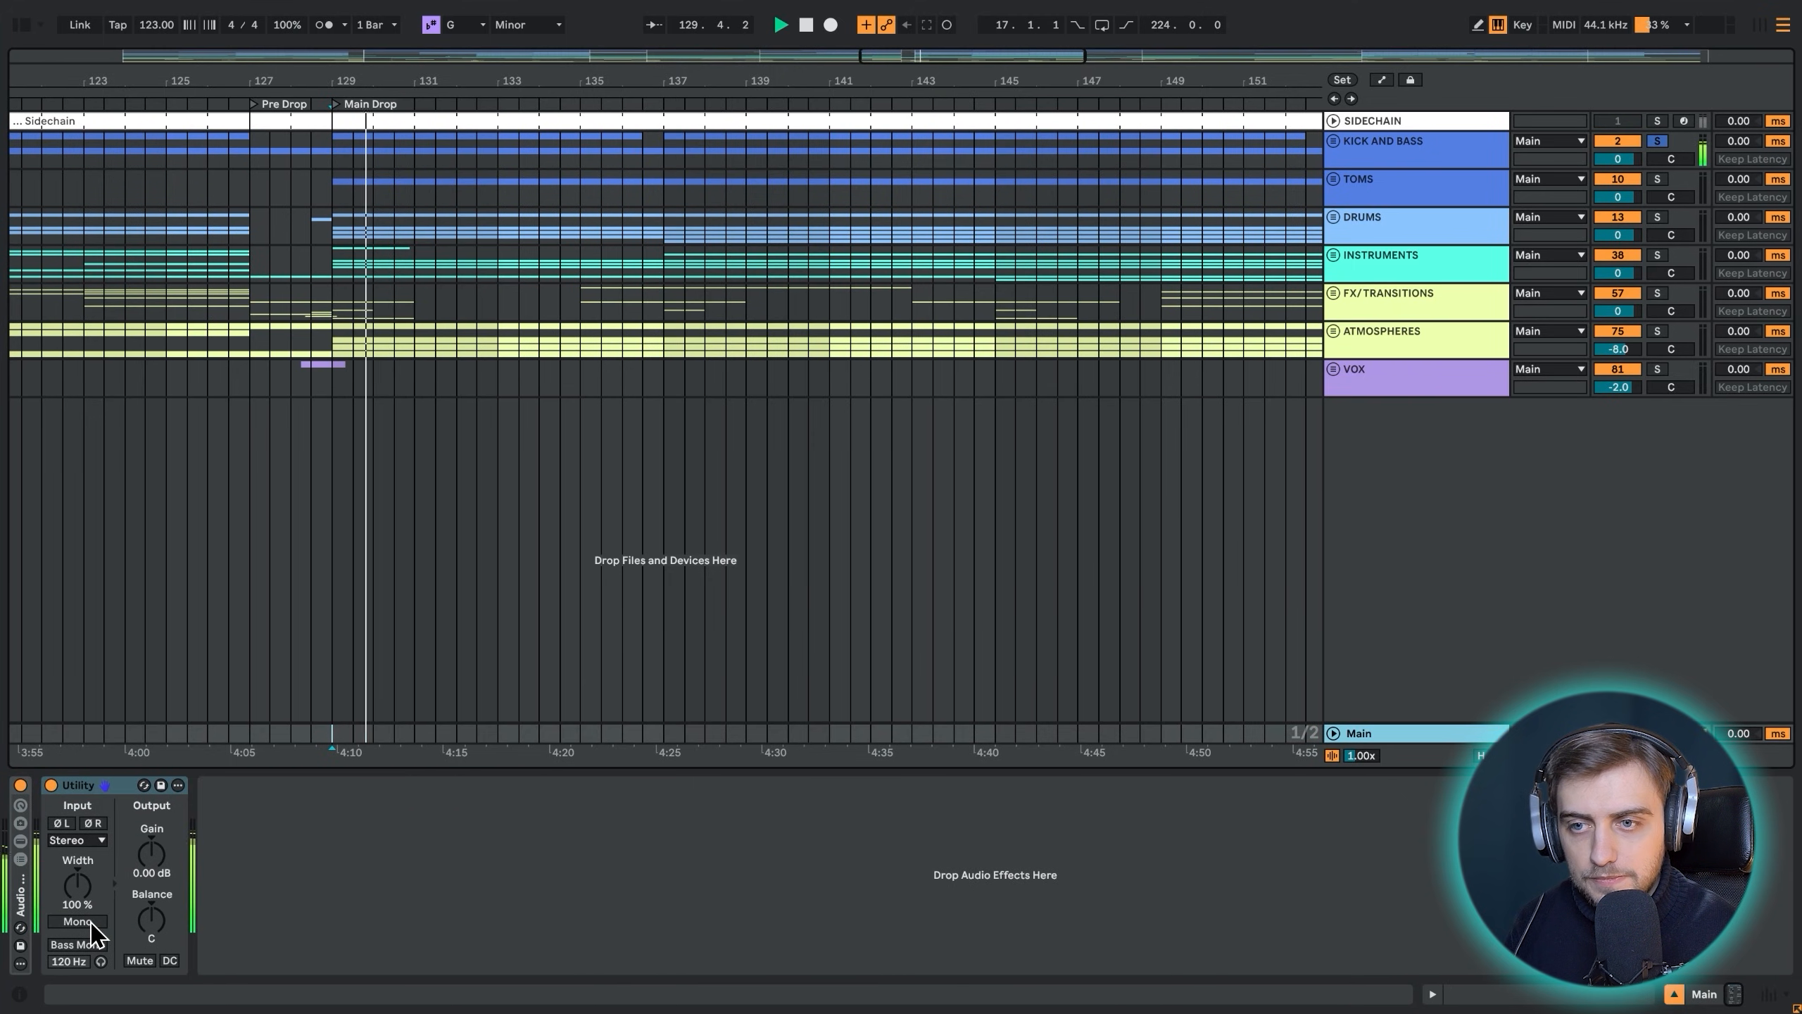
{"action": "left_click", "coordinate": [90, 923]}
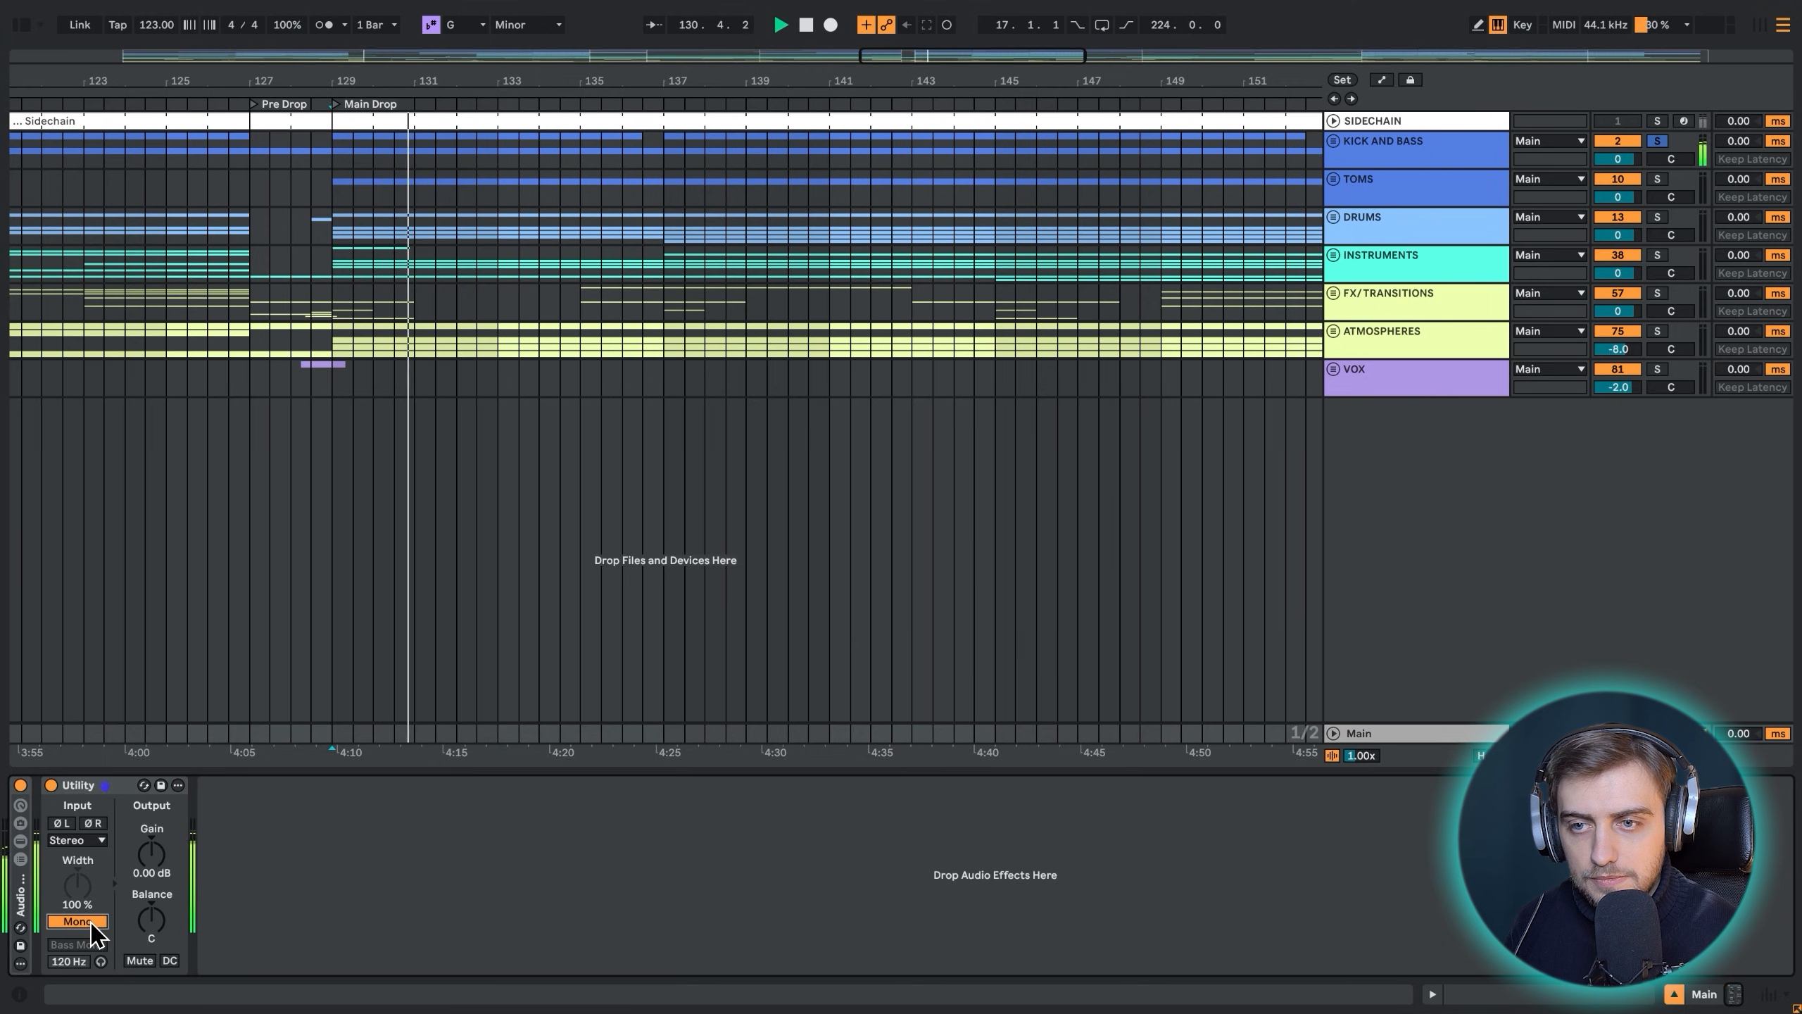
{"action": "left_click", "coordinate": [90, 925]}
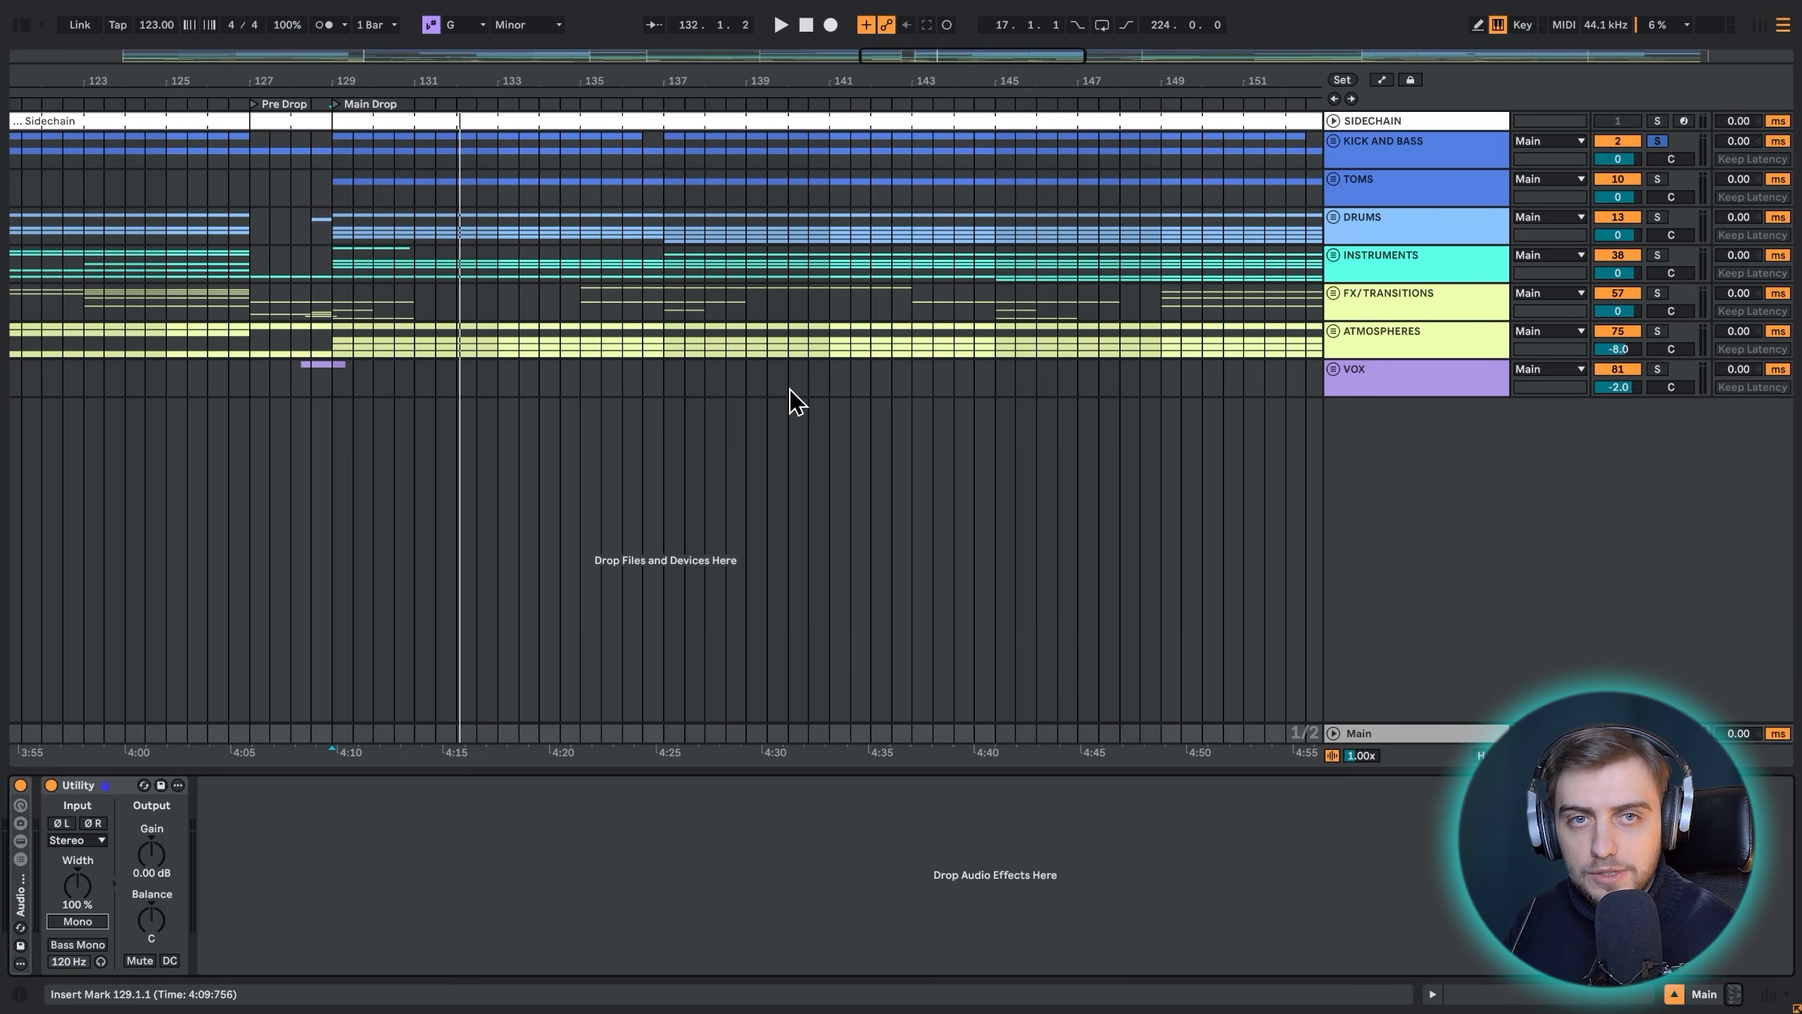
Unfold the INSTRUMENTS group, solo Pluck Break Sine and Main Arp, and compare their playback in mono and stereo
{"action": "left_click", "coordinate": [1324, 261]}
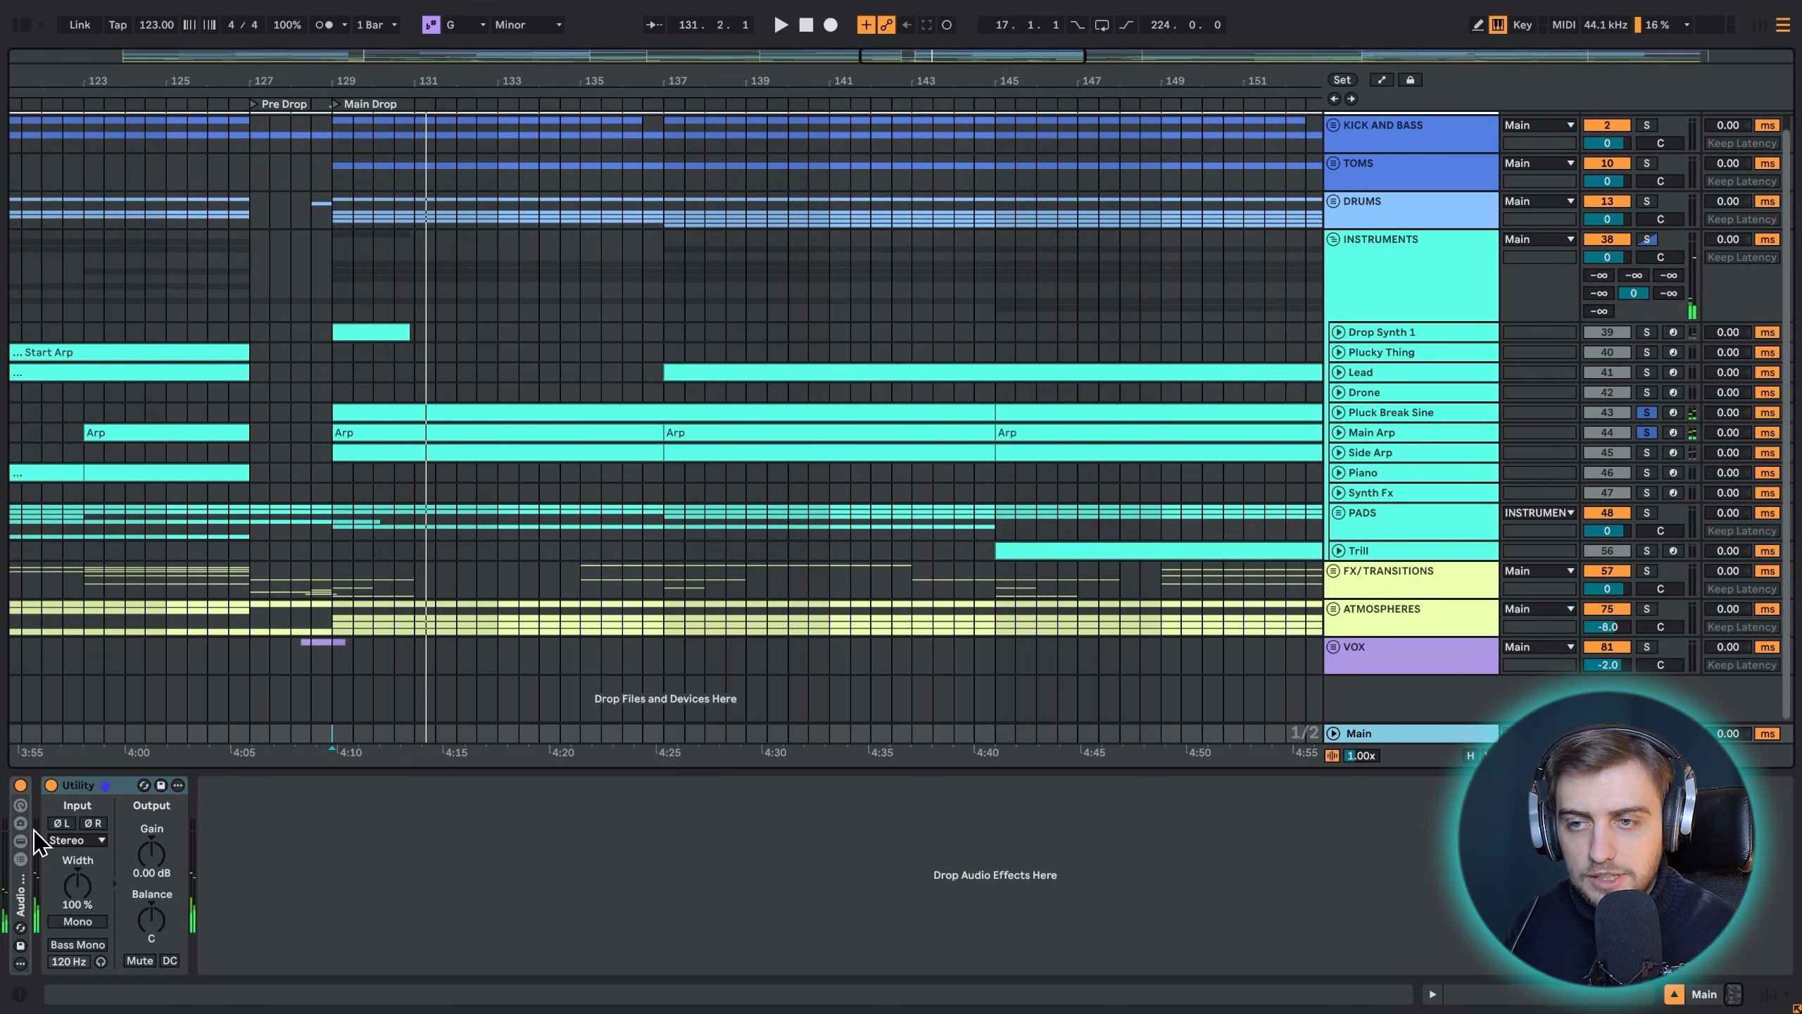
{"action": "key", "text": "space"}
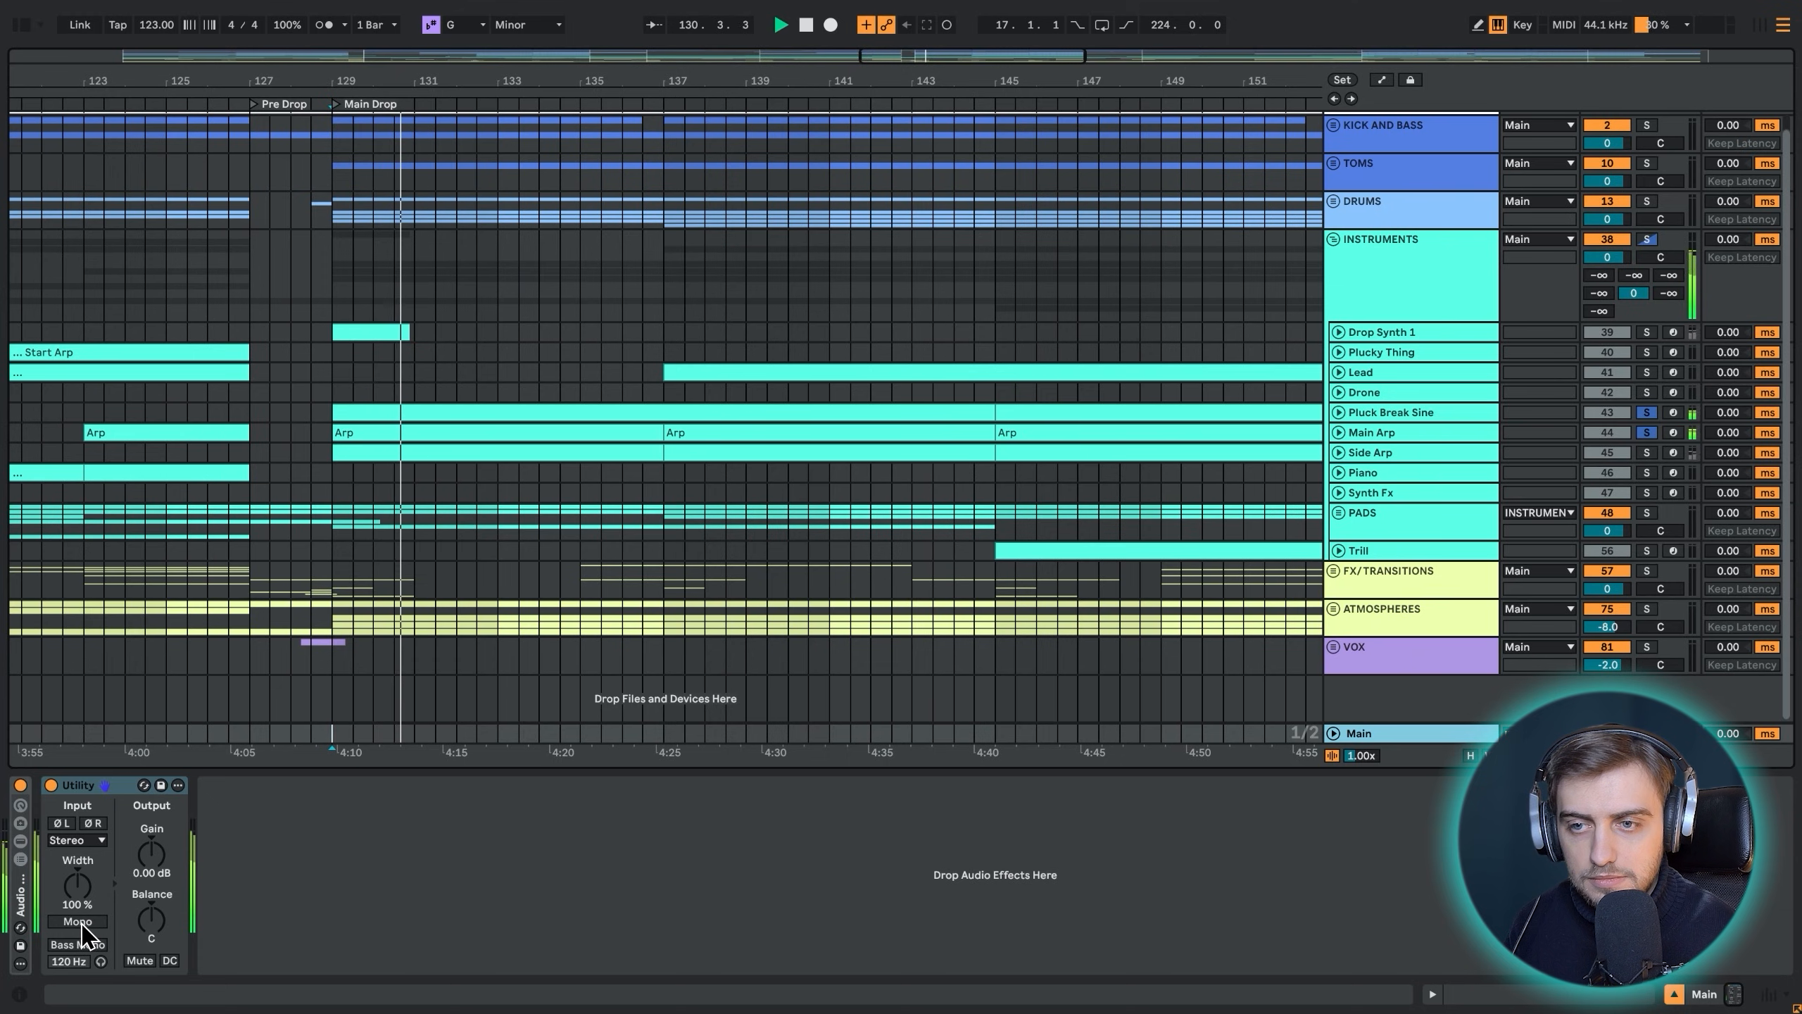
{"action": "left_click", "coordinate": [80, 923]}
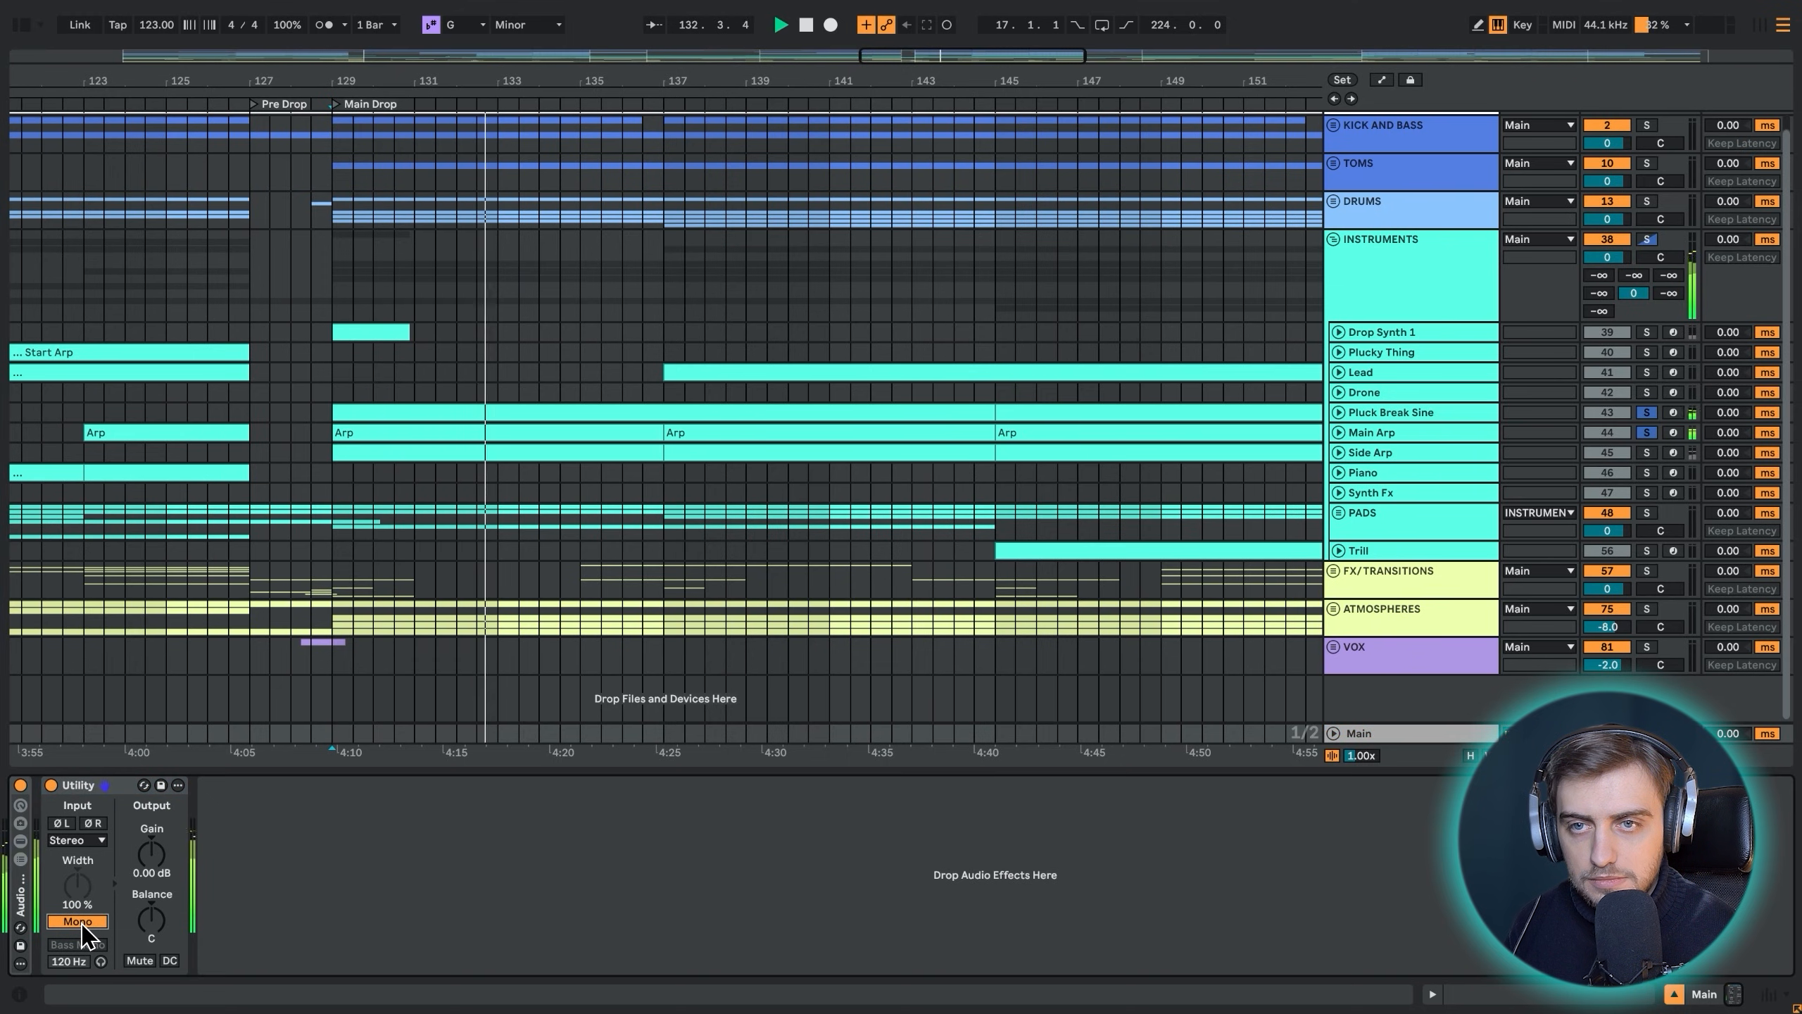
{"action": "left_click", "coordinate": [79, 921]}
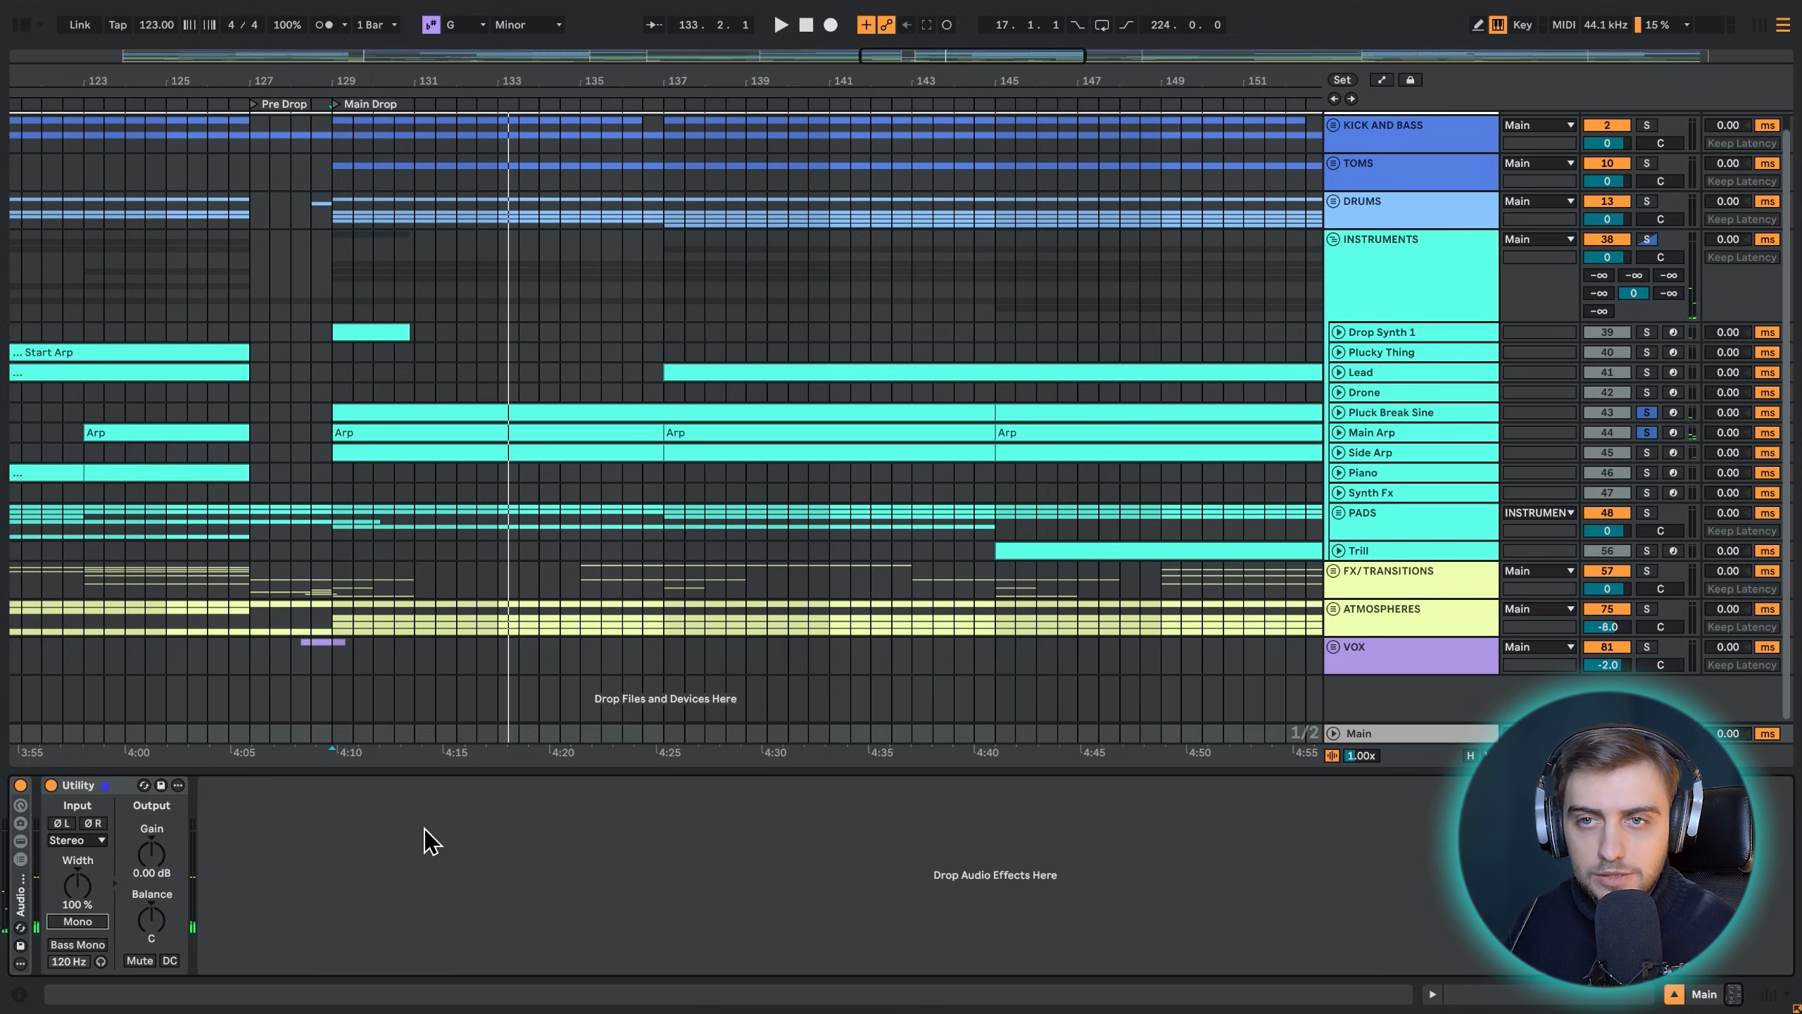
{"action": "key", "text": "space"}
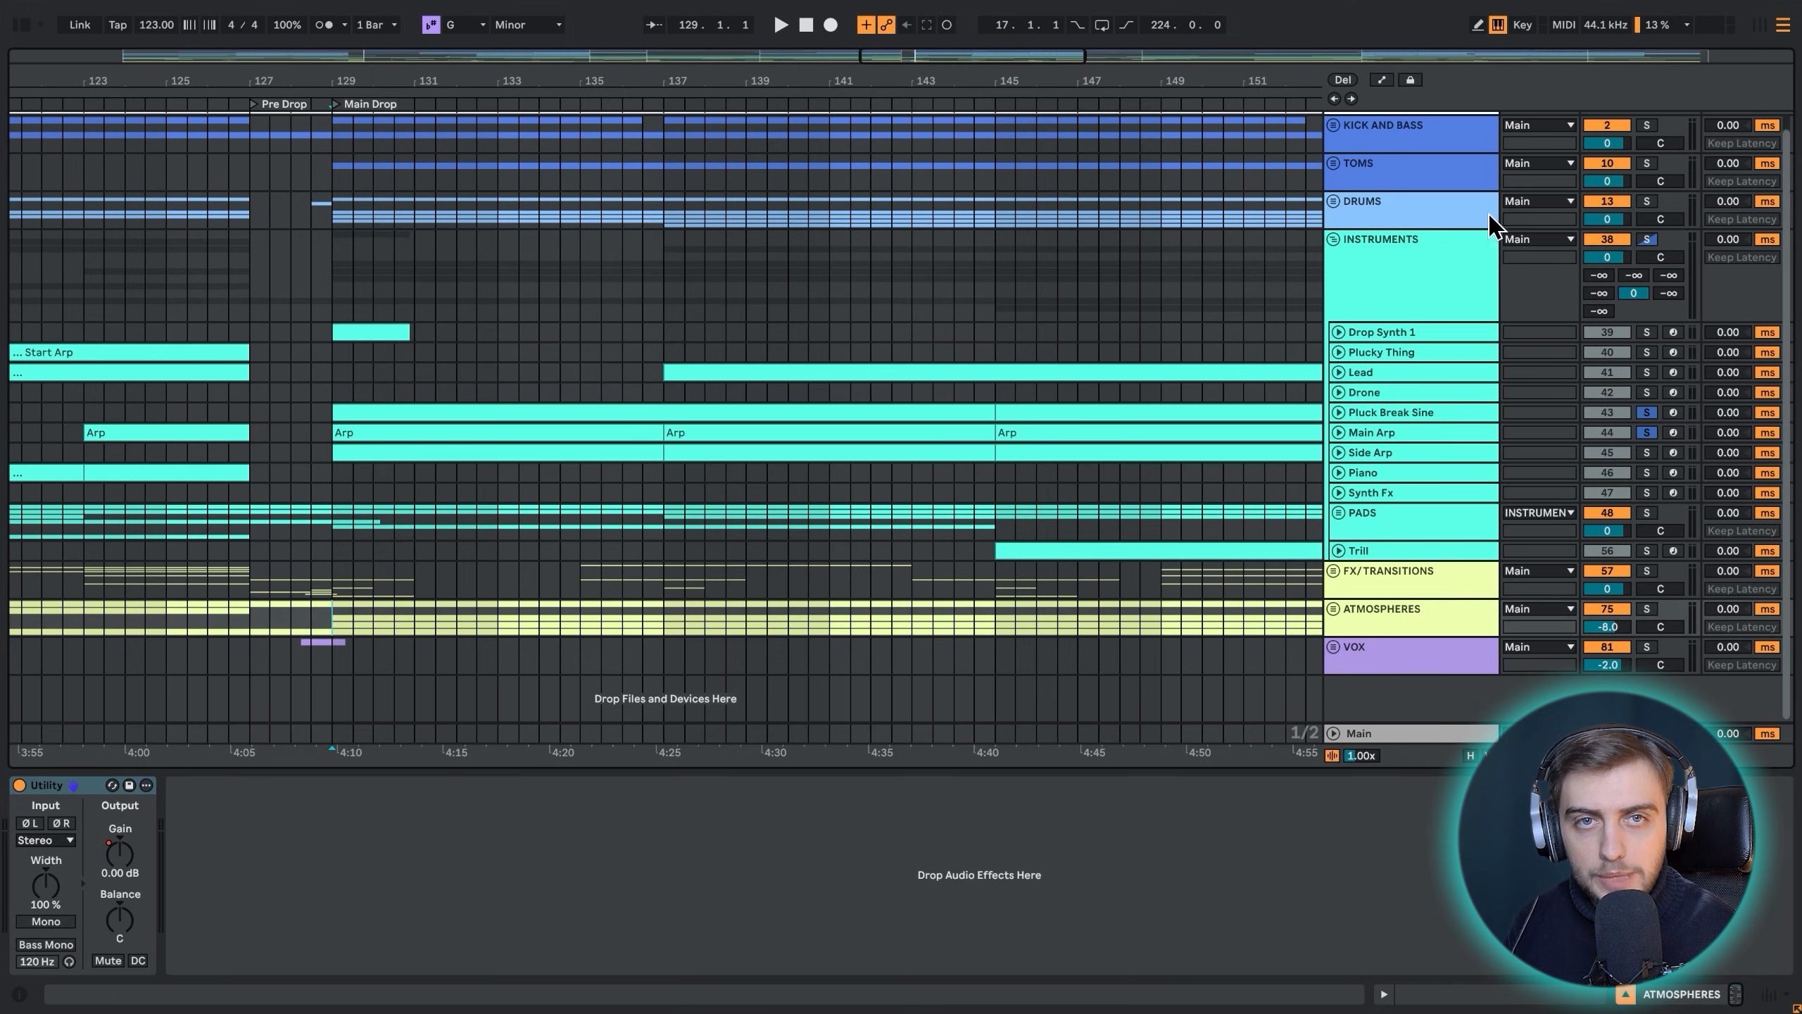
Solo the DRUMS group and compare it in mono and stereo from bar 129 with the Main track's Utility
{"action": "left_click", "coordinate": [1648, 201]}
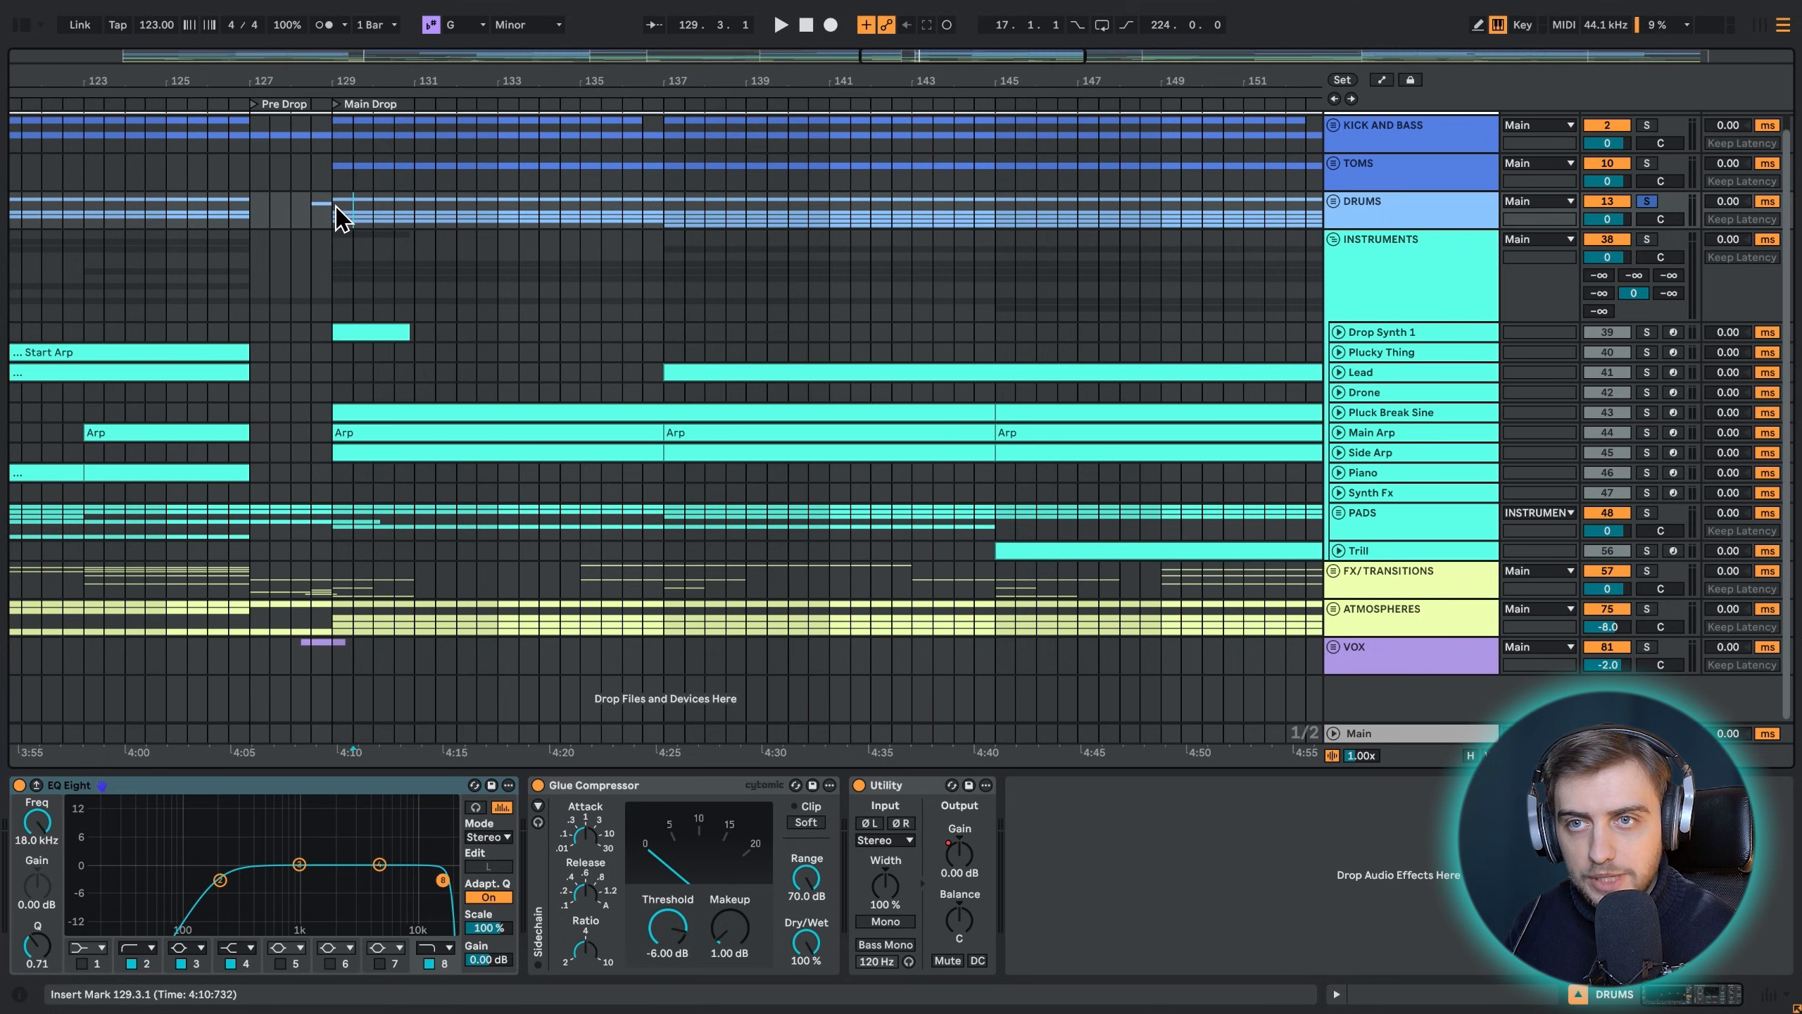
{"action": "left_click", "coordinate": [1369, 734]}
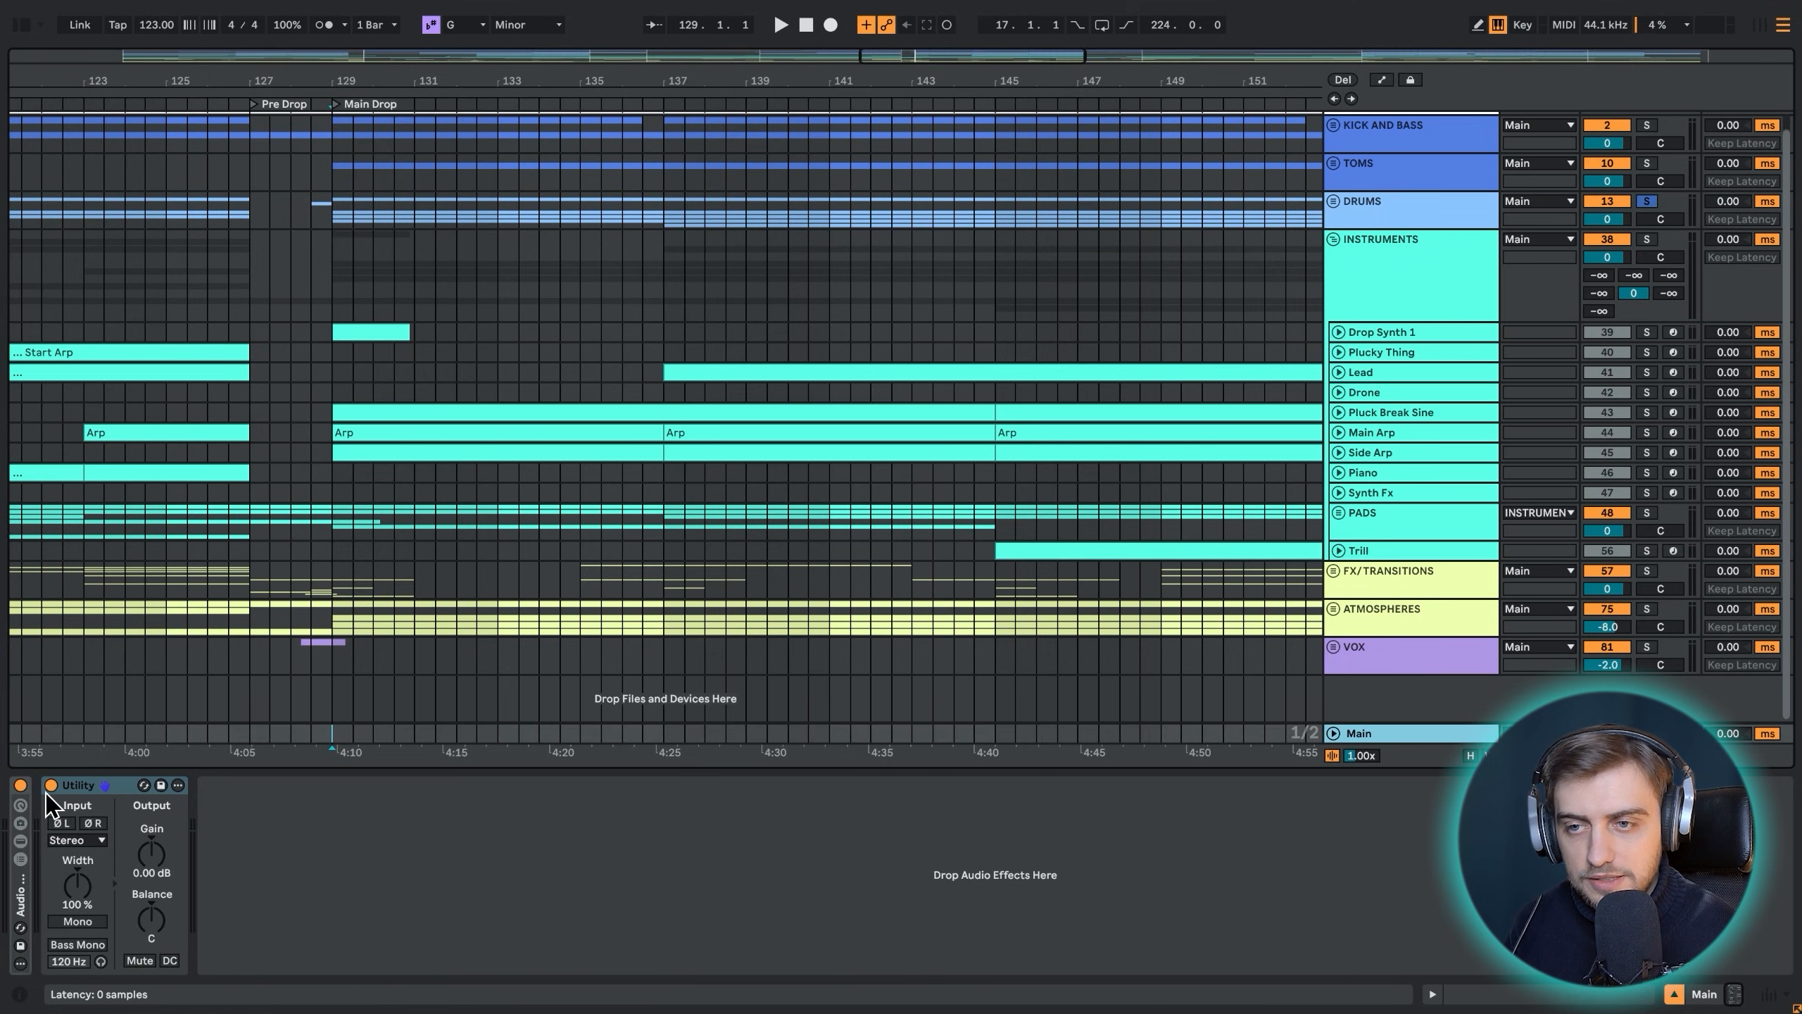
{"action": "key", "text": "space"}
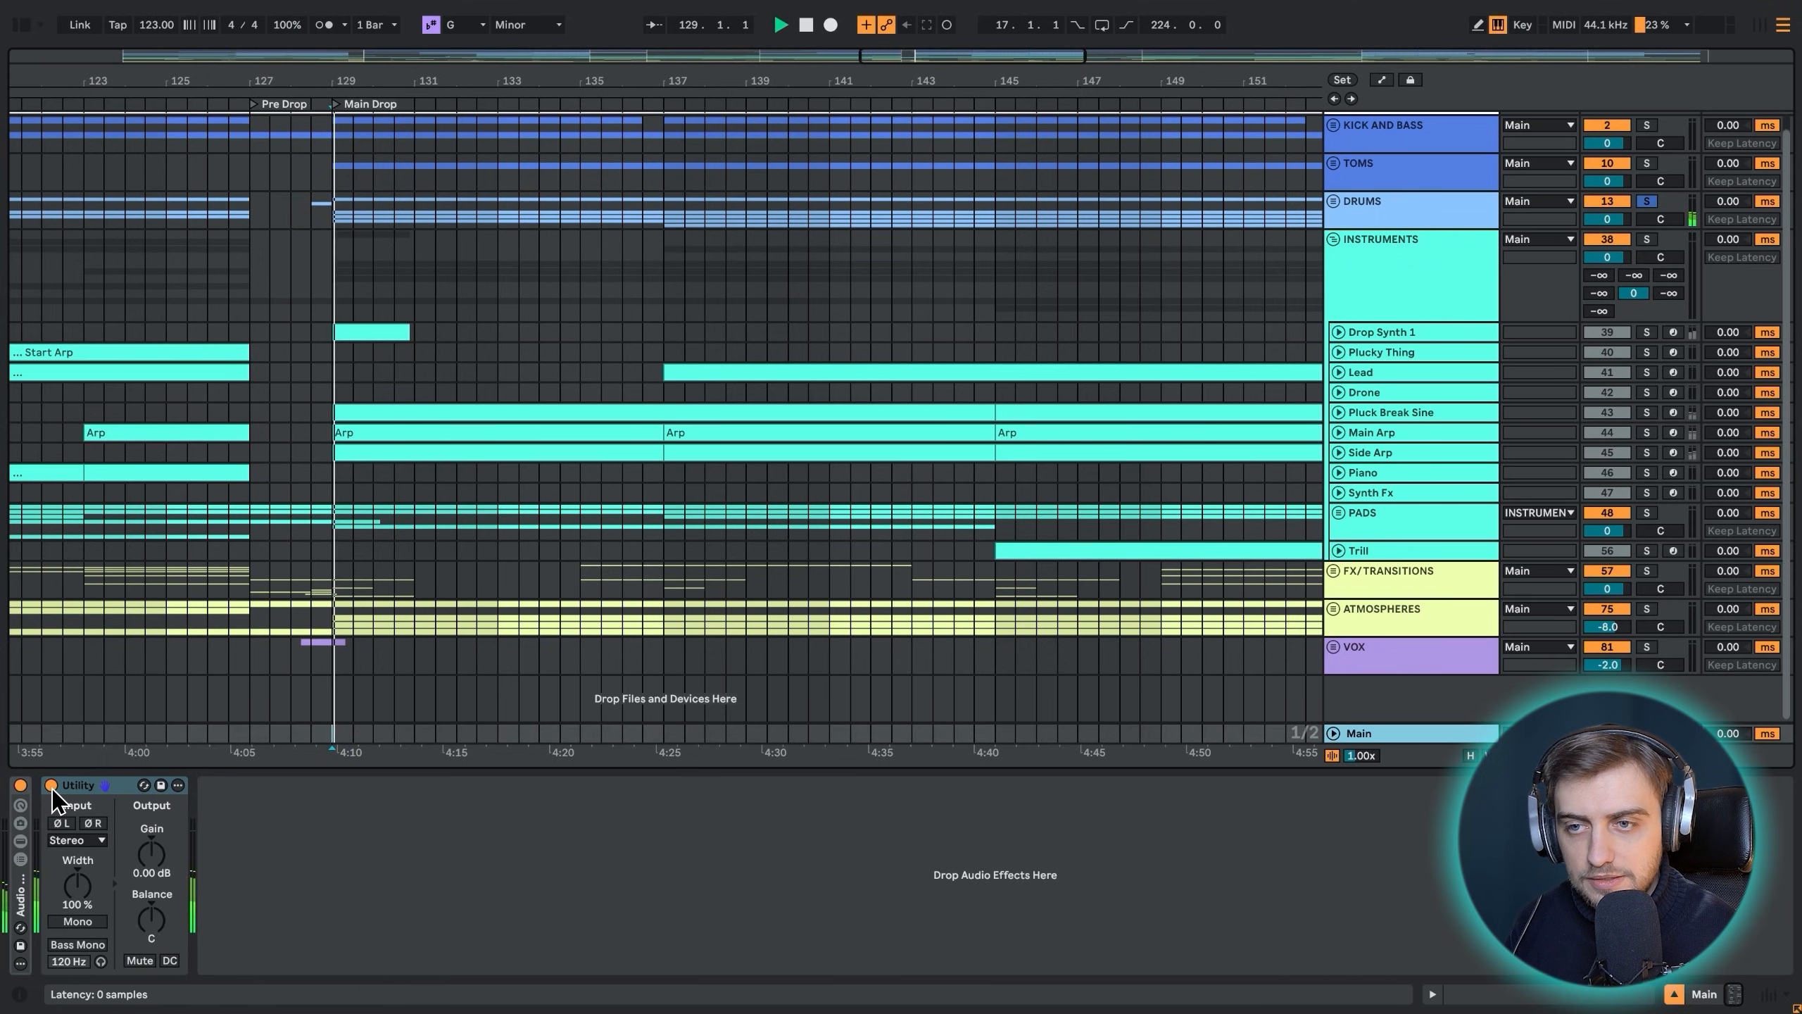
{"action": "left_click", "coordinate": [80, 922]}
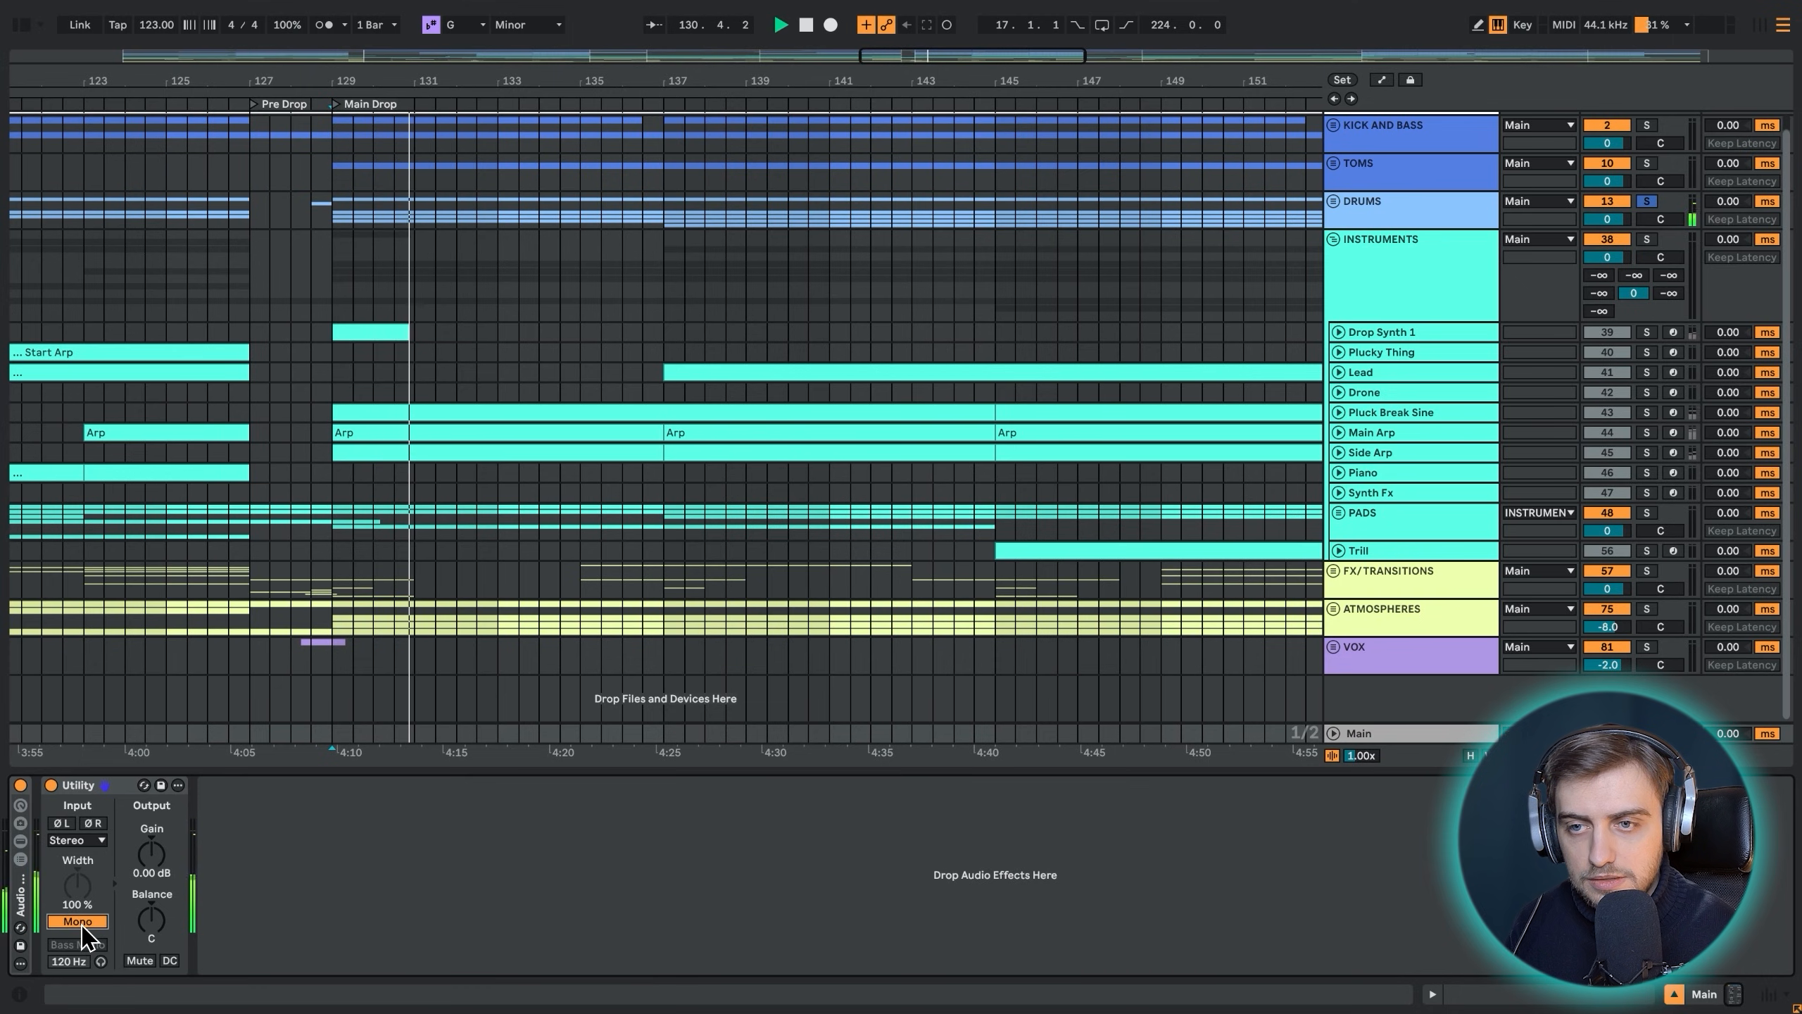
{"action": "left_click", "coordinate": [80, 925]}
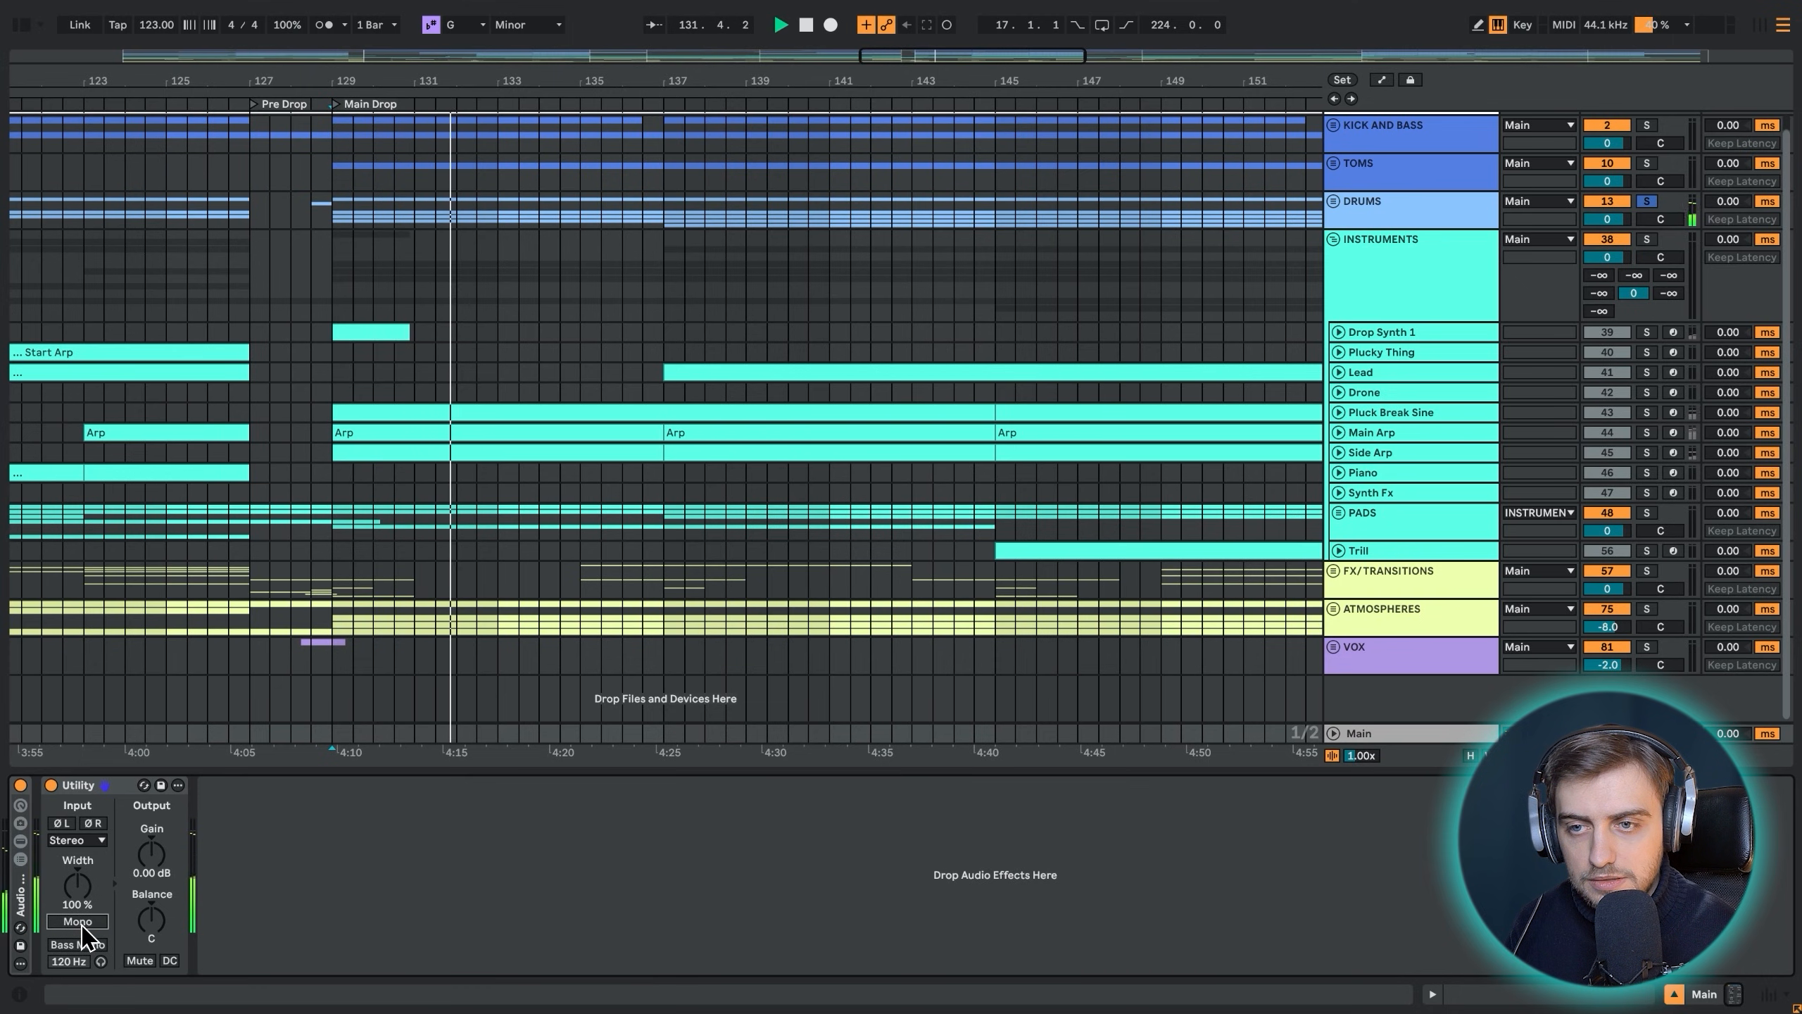
{"action": "key", "text": "space"}
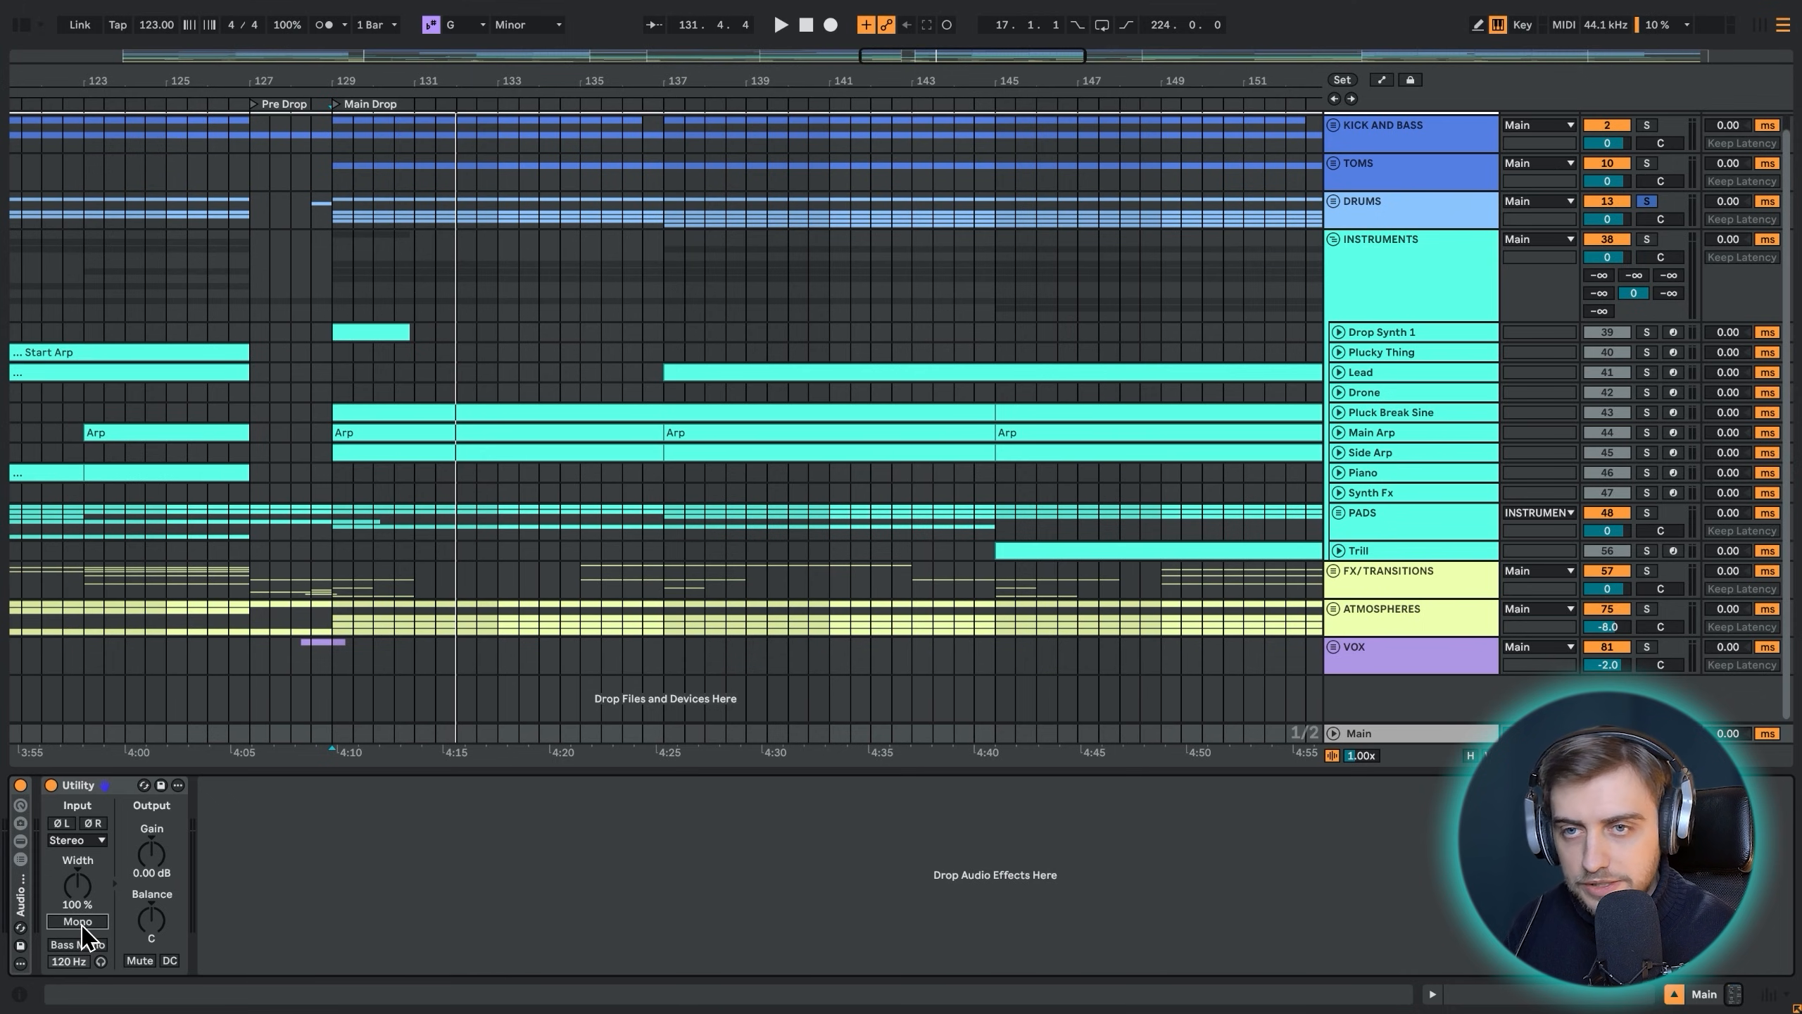
Solo the PADS group, play it from bar 129, and show the Main track's Utility
{"action": "left_click", "coordinate": [324, 547]}
{"action": "left_click", "coordinate": [341, 531]}
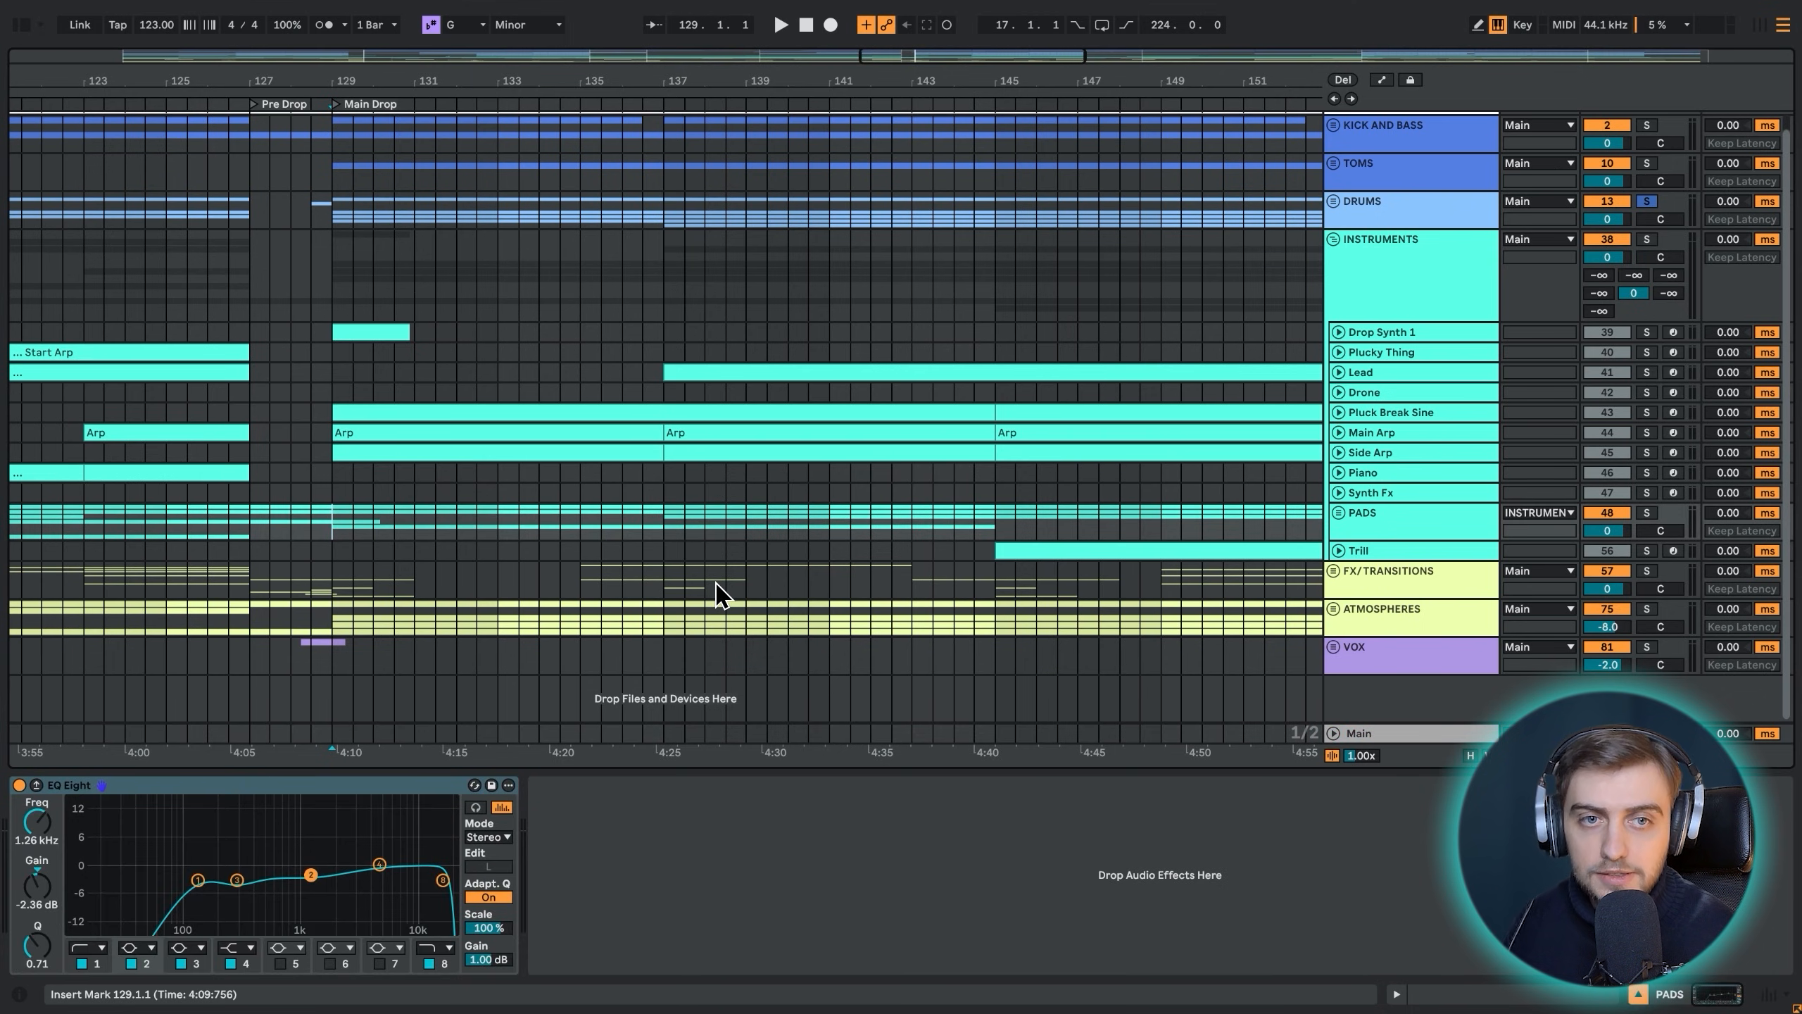
{"action": "left_click", "coordinate": [1646, 513]}
{"action": "key", "text": "space"}
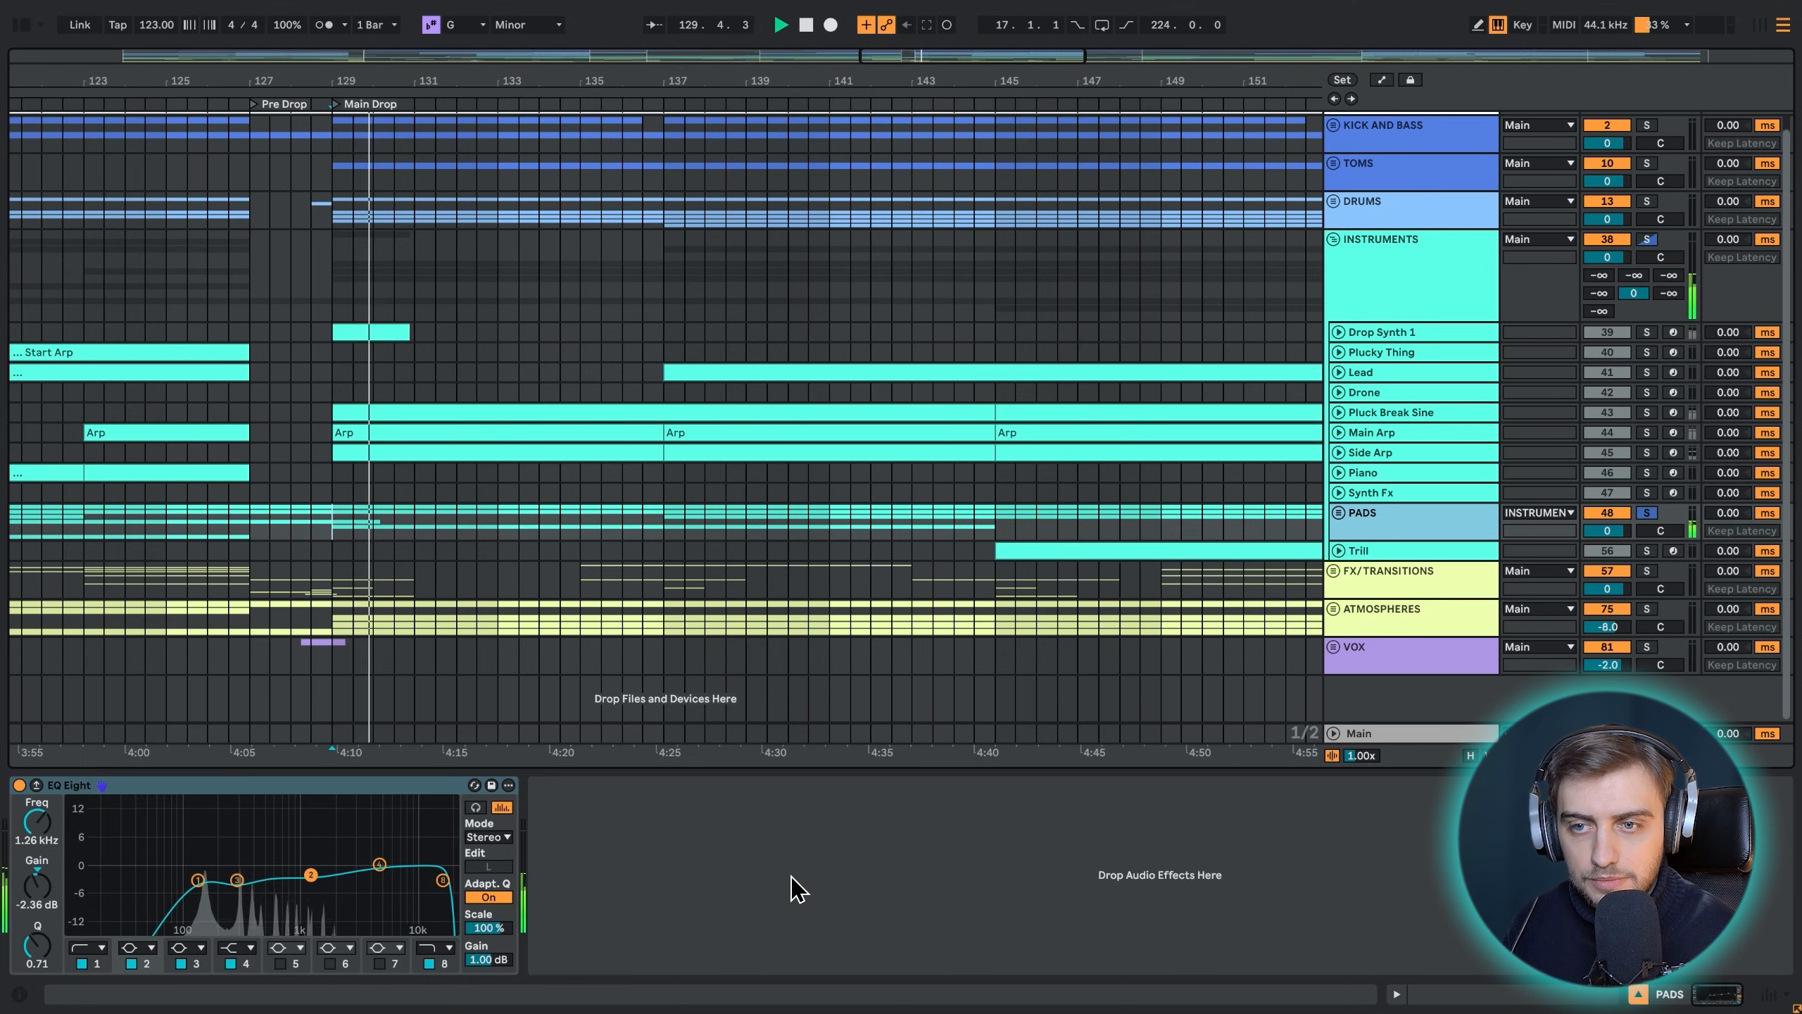
{"action": "left_click", "coordinate": [1392, 734]}
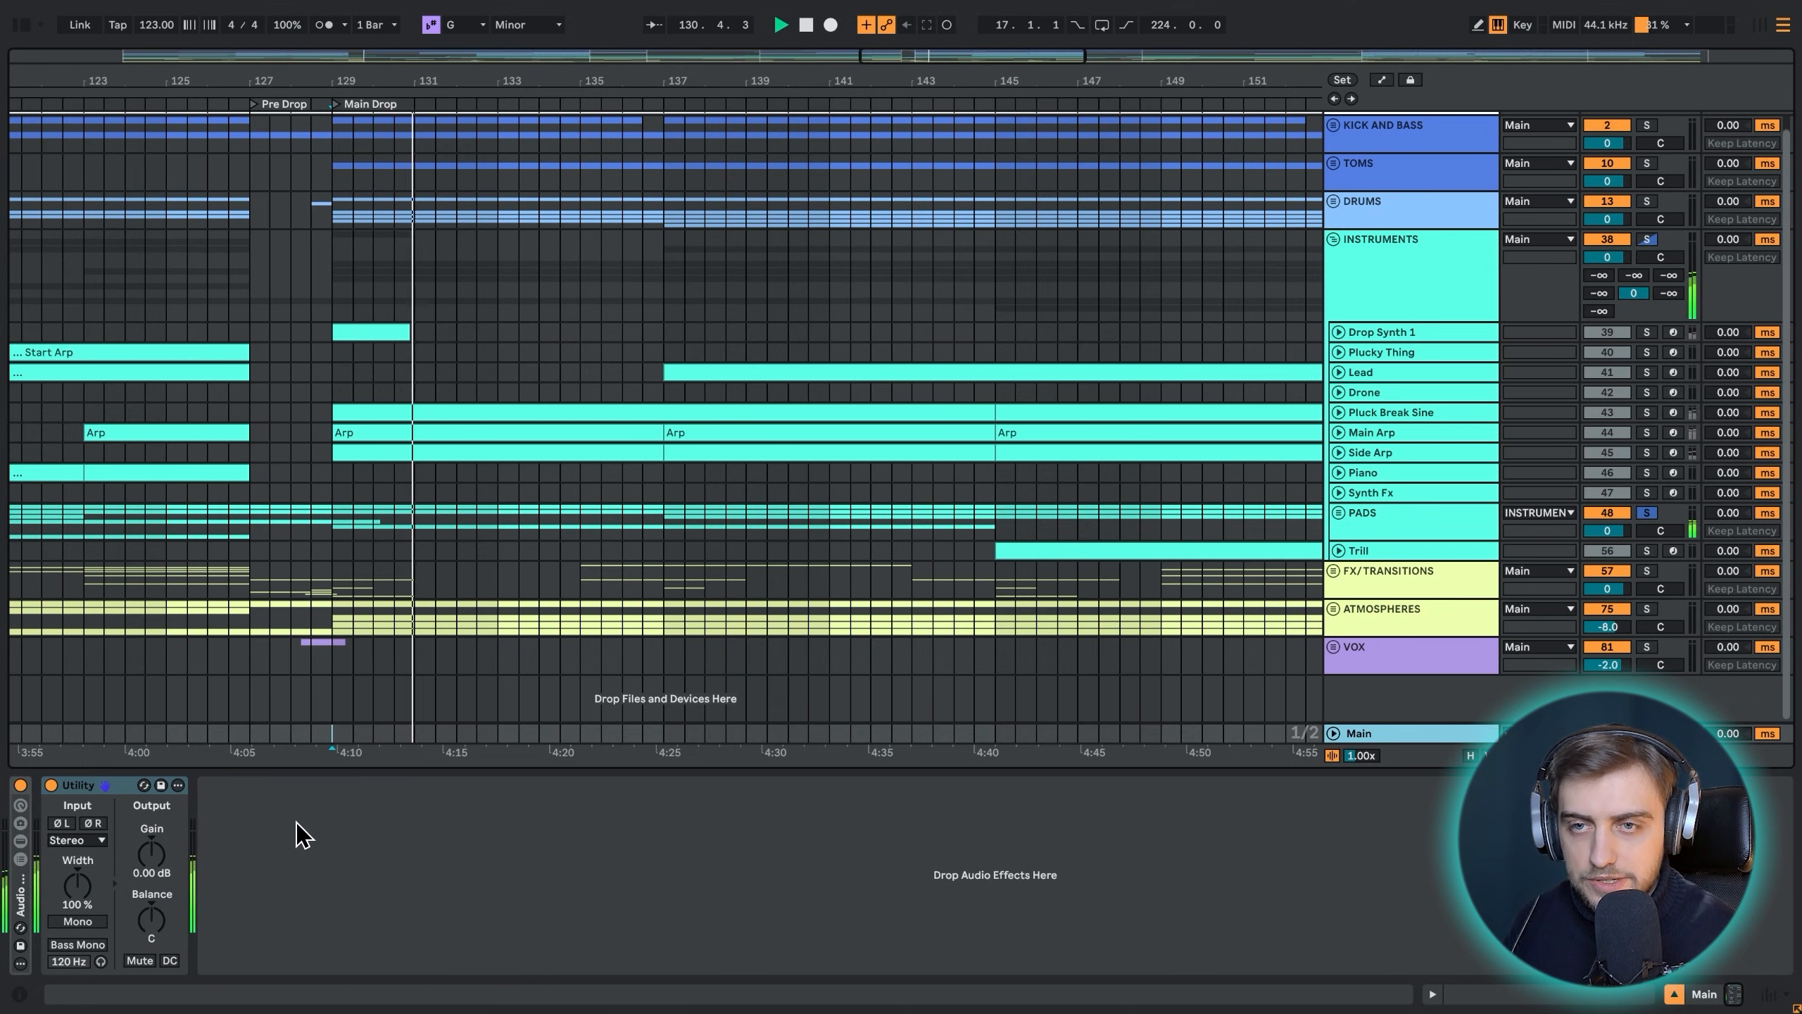
Play the soloed PADS group from bar 137 and compare it in mono and stereo with the Main track's Utility
{"action": "left_click", "coordinate": [663, 521]}
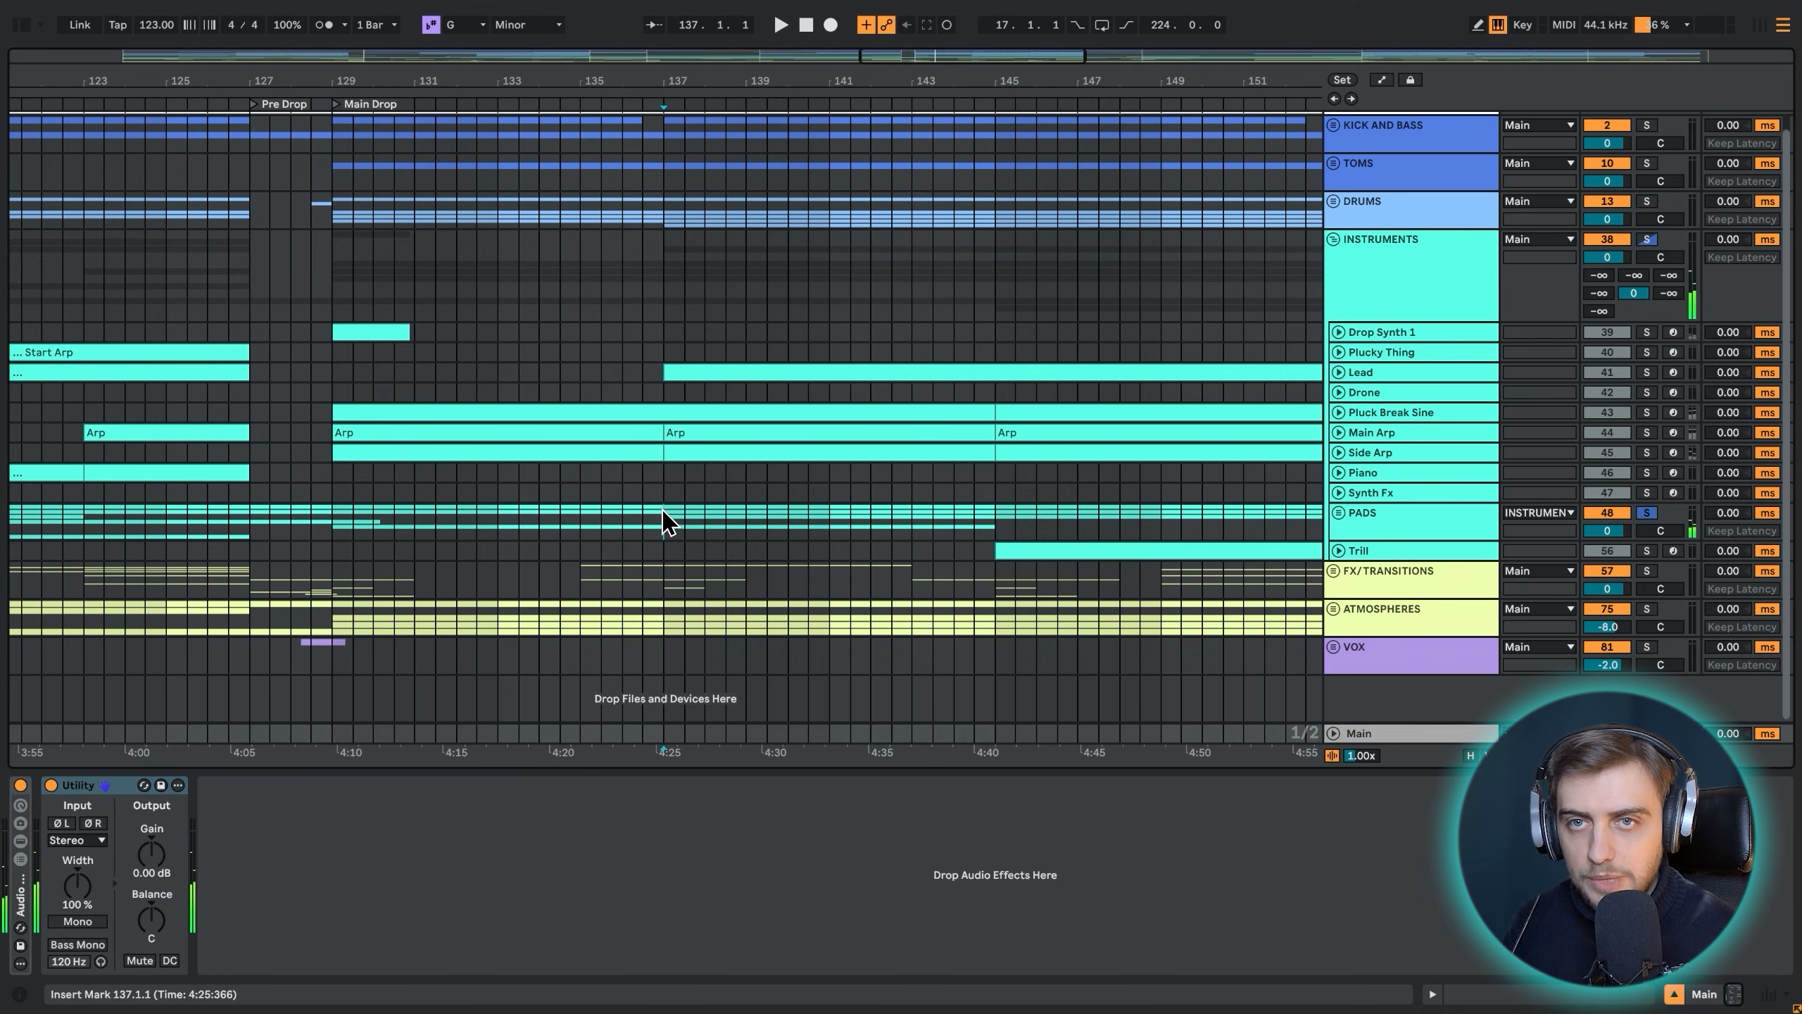
{"action": "key", "text": "space"}
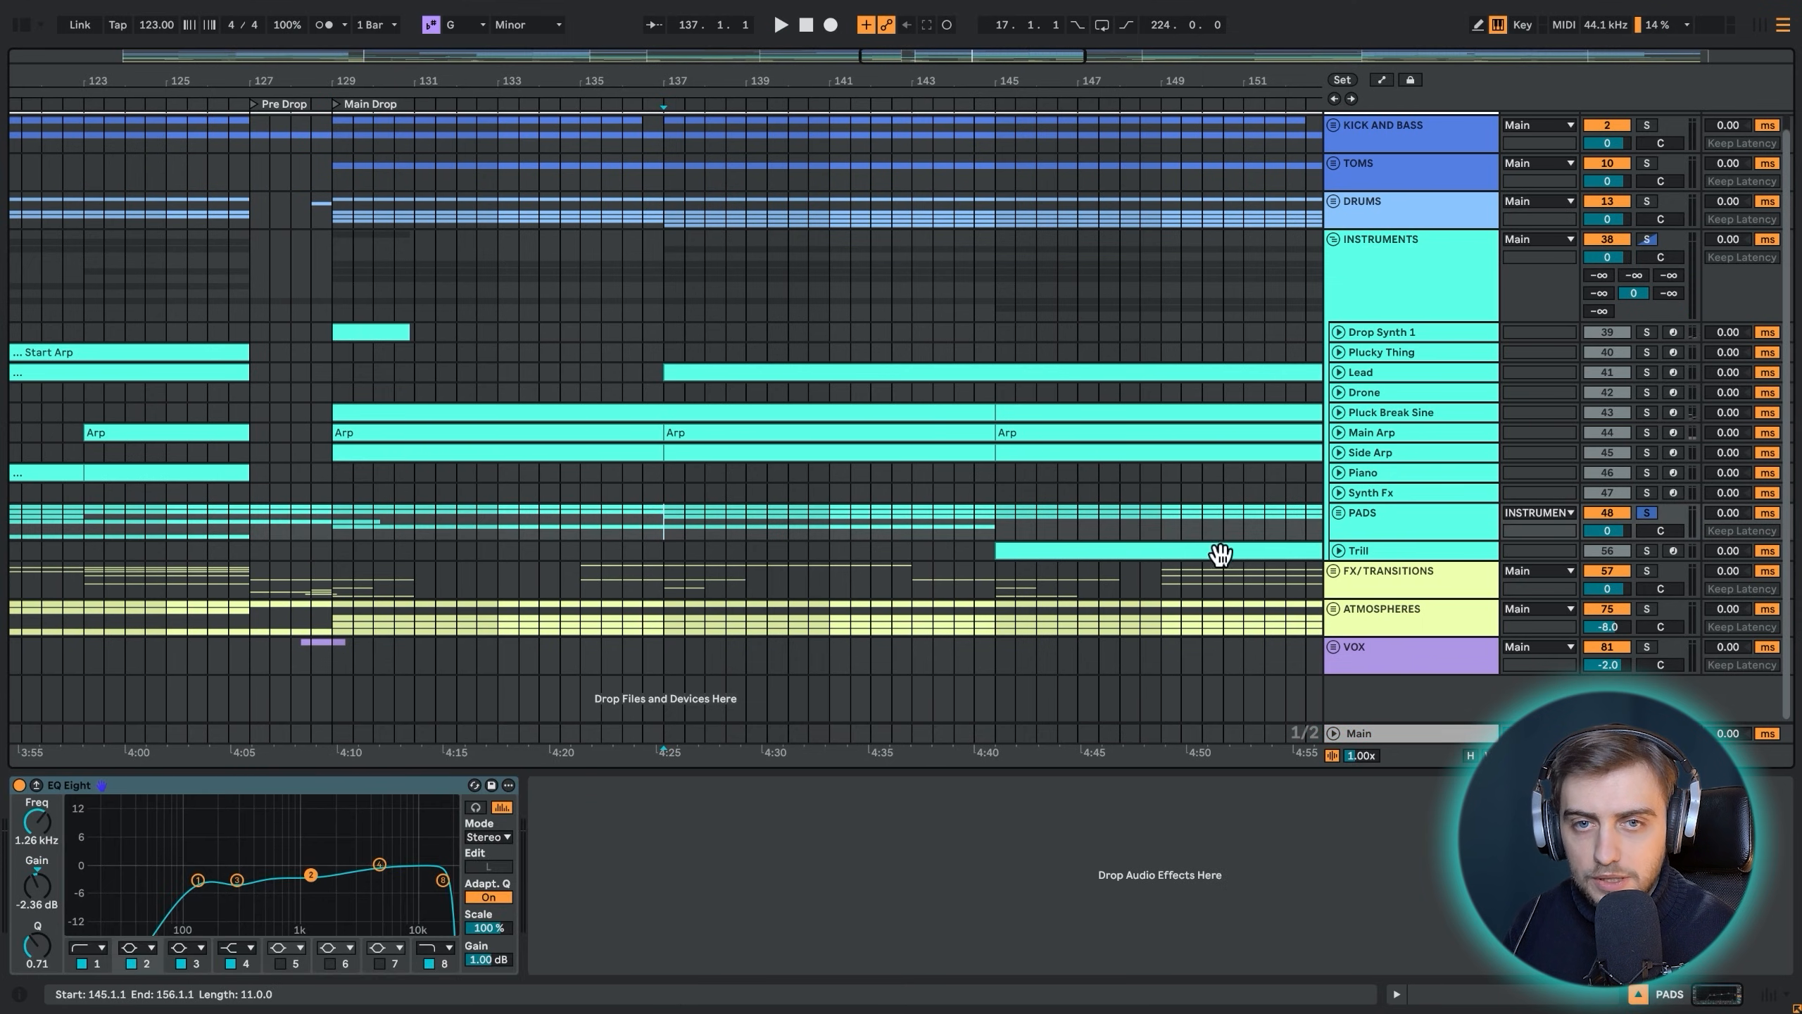
{"action": "left_click", "coordinate": [1410, 733]}
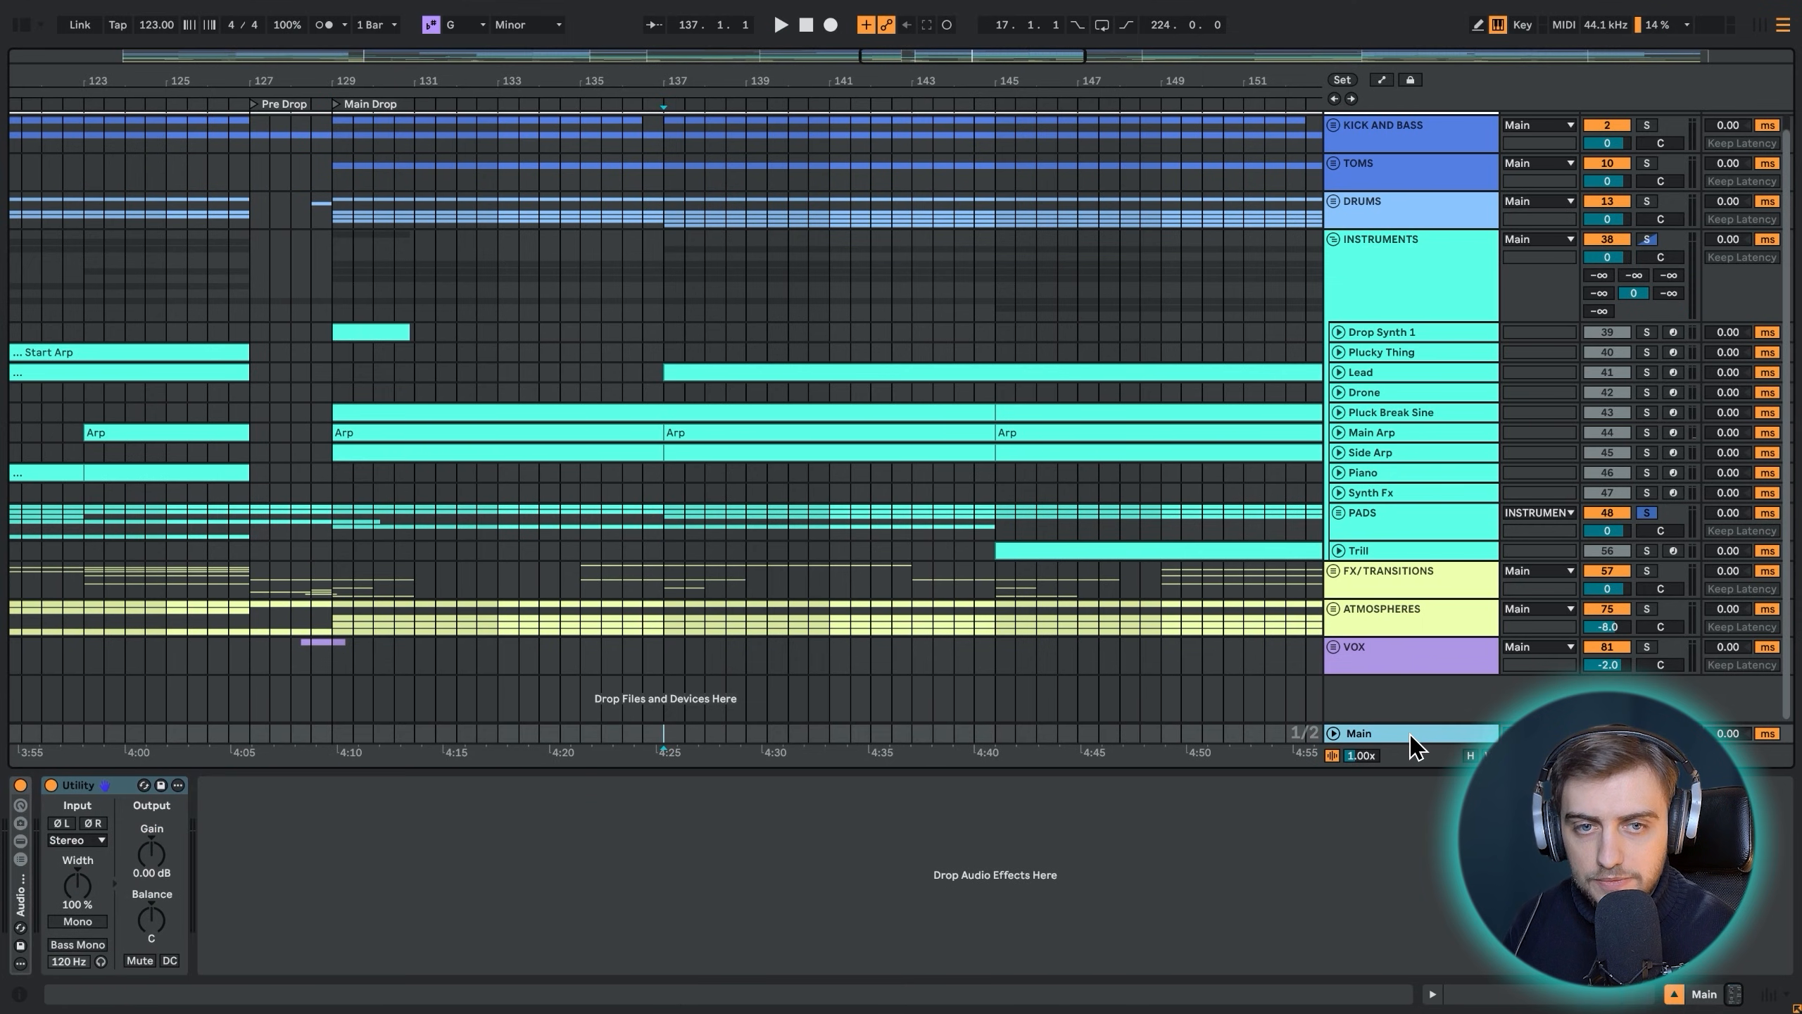
{"action": "key", "text": "space"}
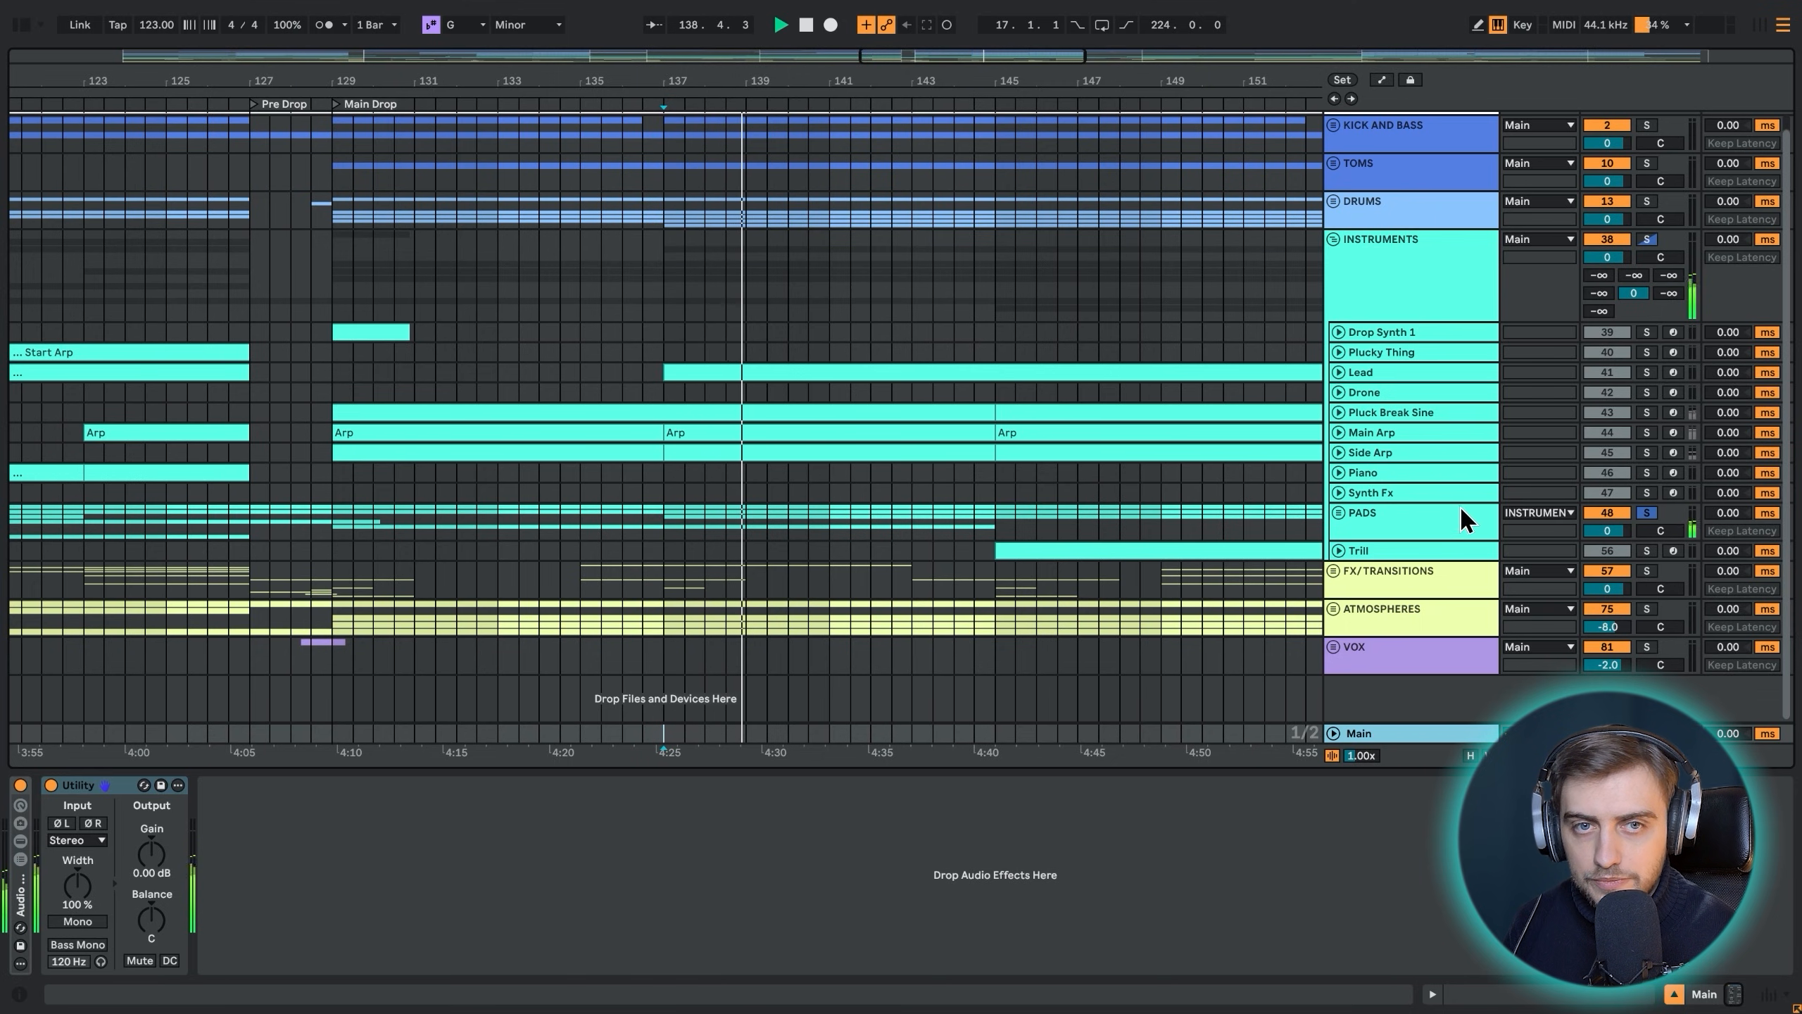
{"action": "left_click", "coordinate": [65, 925]}
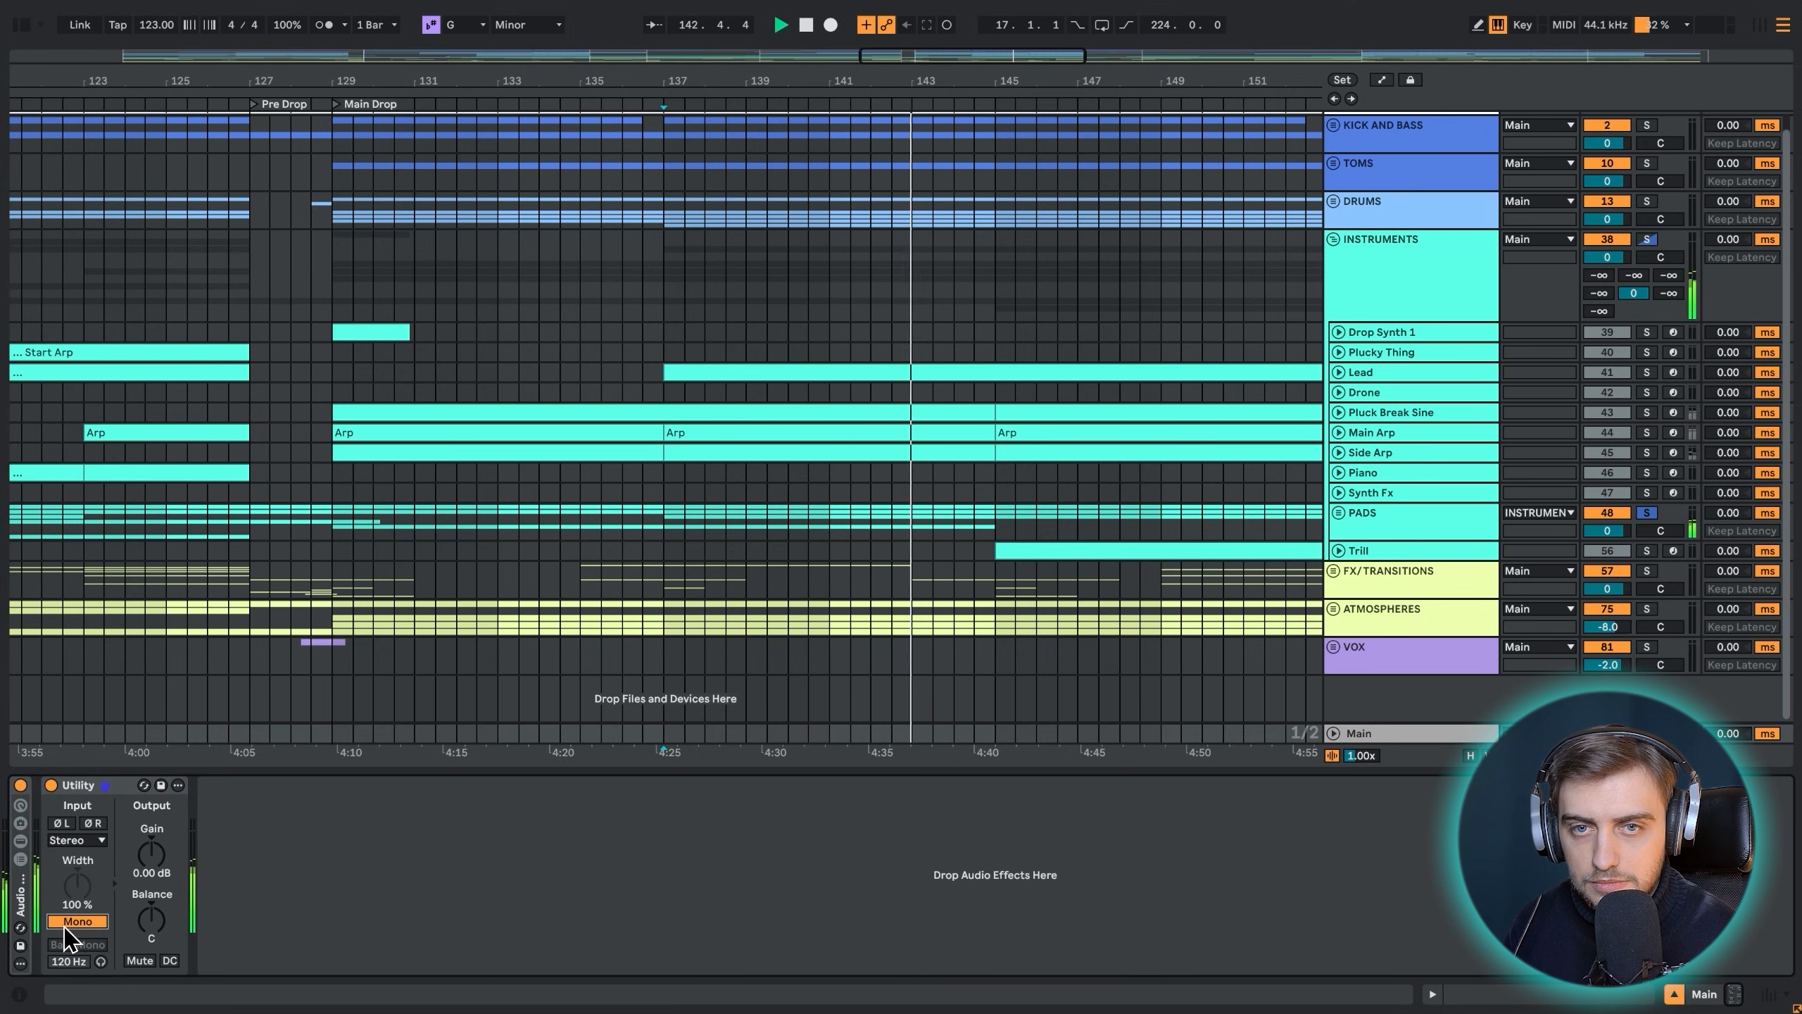
{"action": "left_click", "coordinate": [66, 926]}
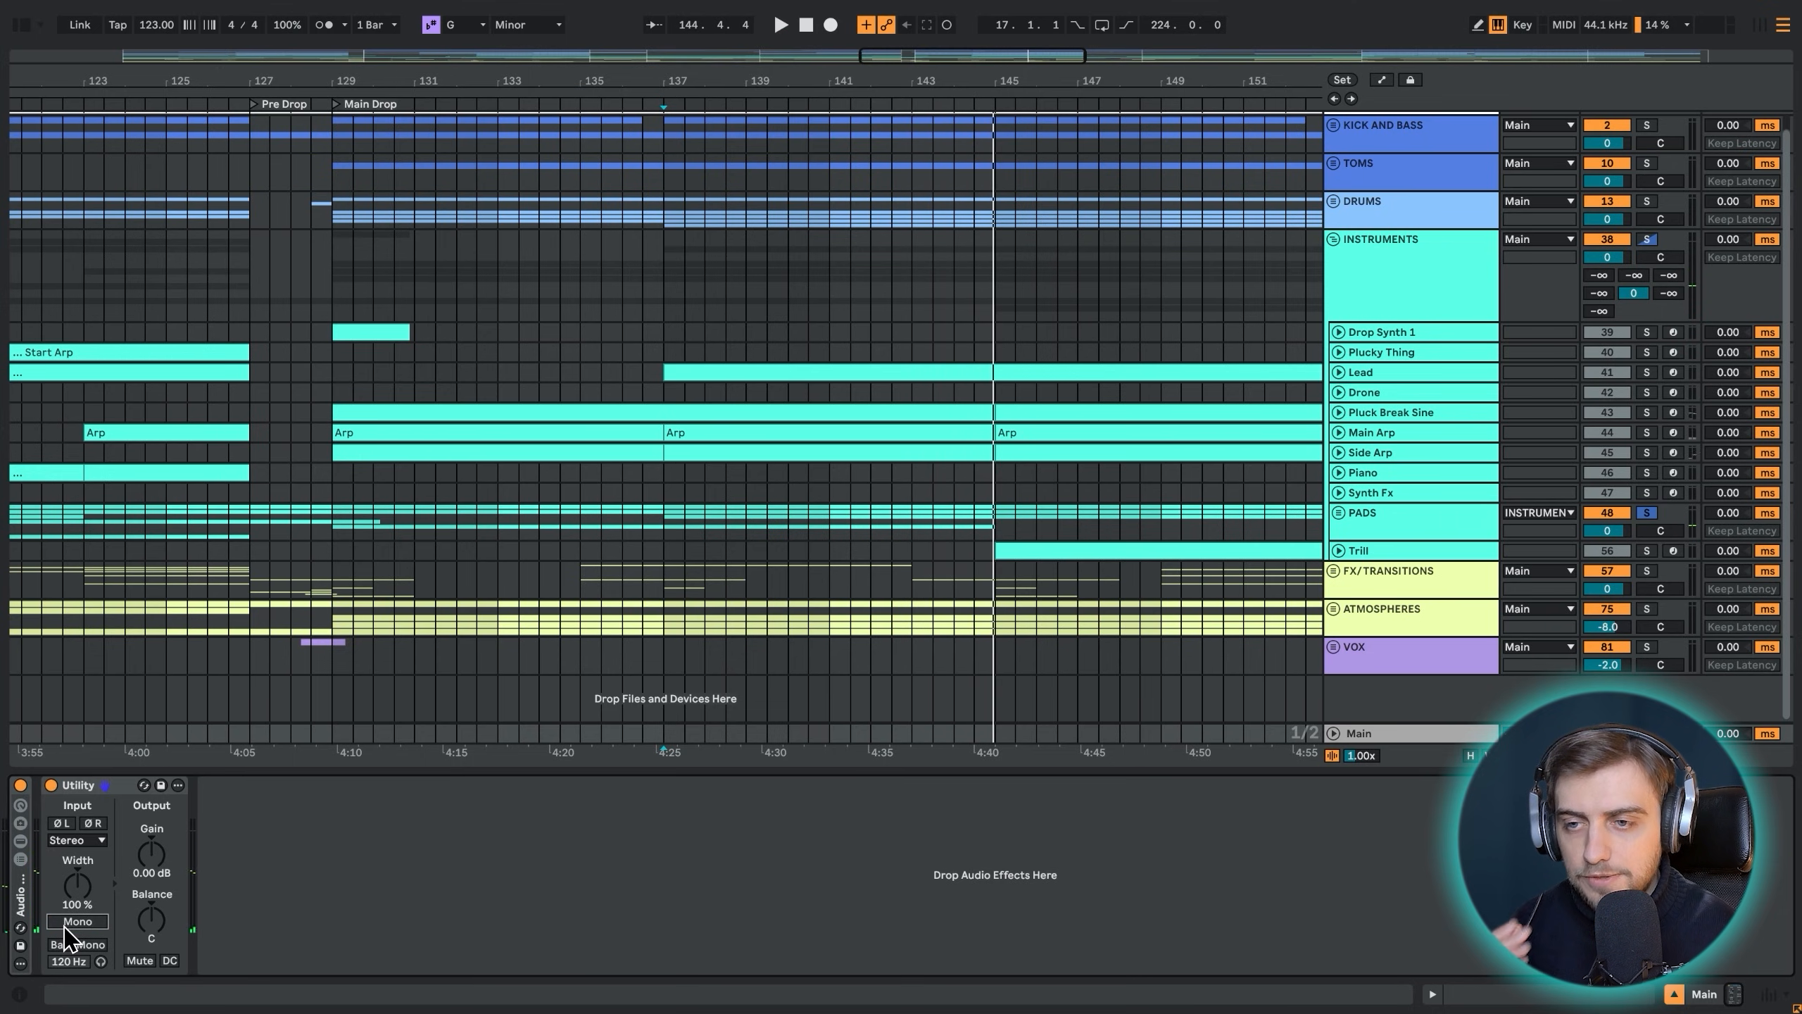
Unfold the PADS group, solo High Drone, and play it with the Main track's Utility switched to mono
{"action": "left_click", "coordinate": [1338, 513]}
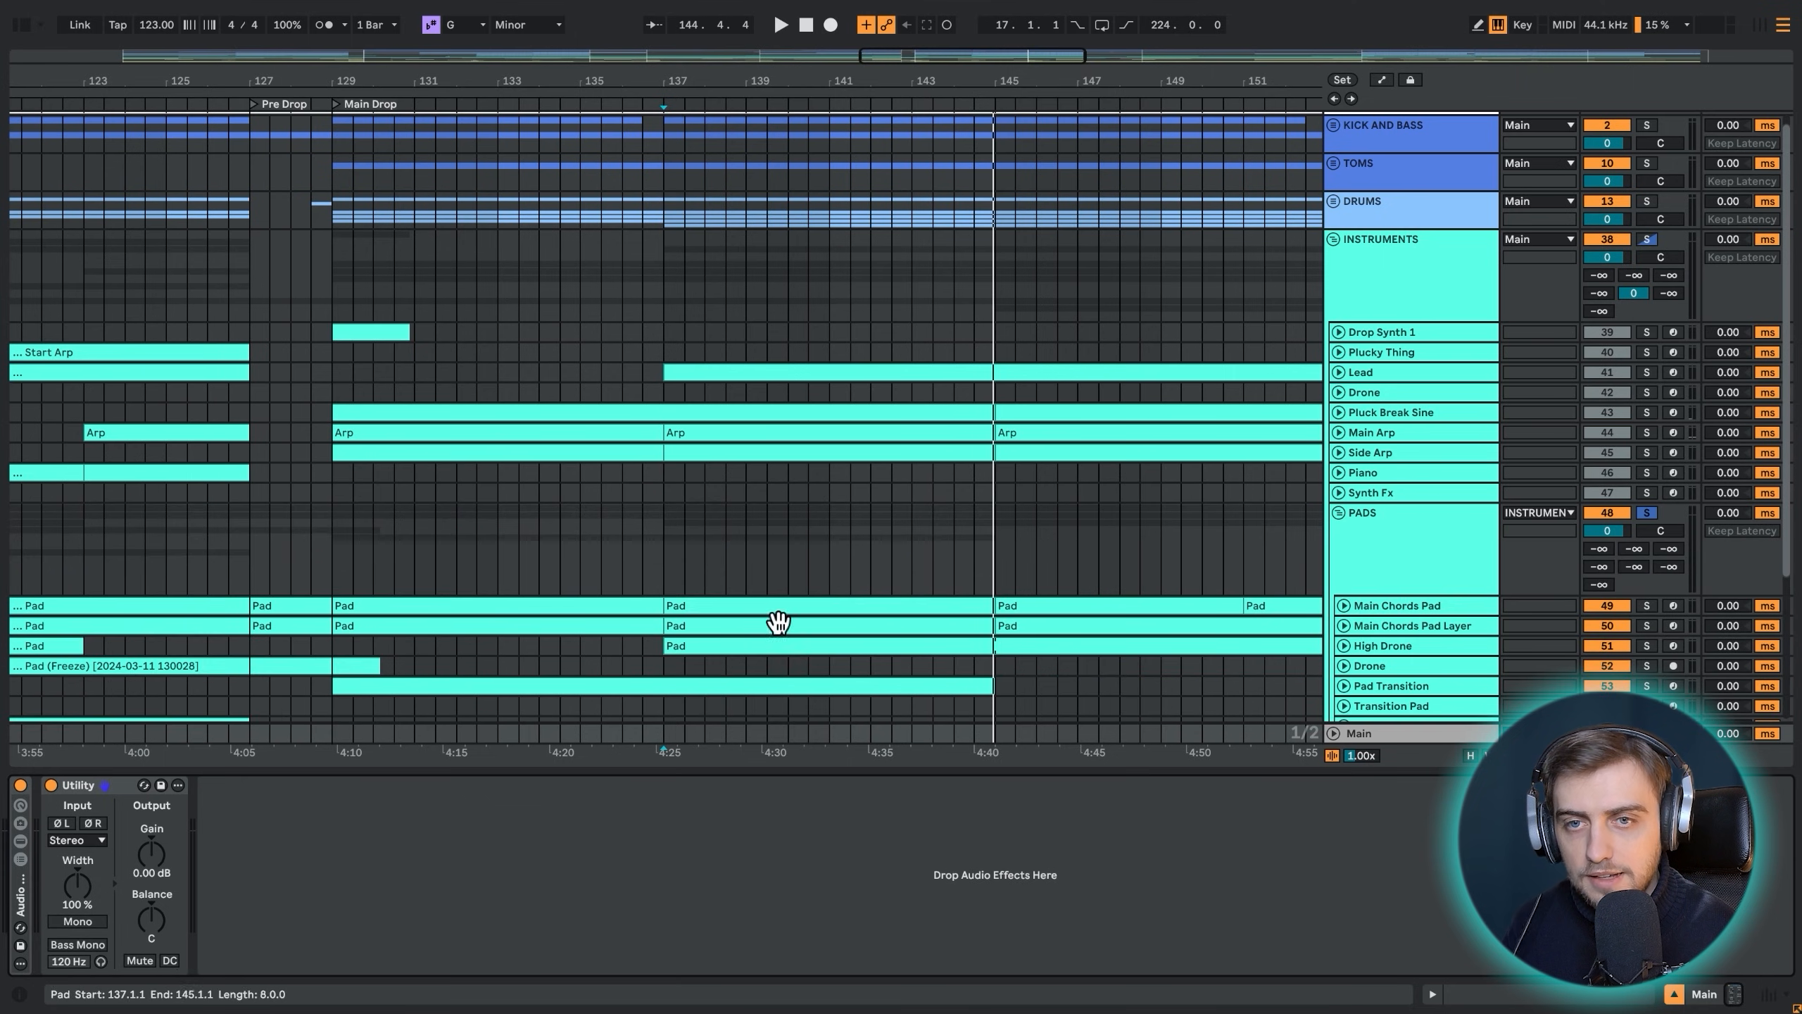
{"action": "scroll", "coordinate": [745, 617], "scroll_direction": "down", "scroll_amount": 3}
{"action": "scroll", "coordinate": [717, 620], "scroll_direction": "down", "scroll_amount": 2}
{"action": "left_click", "coordinate": [1647, 450]}
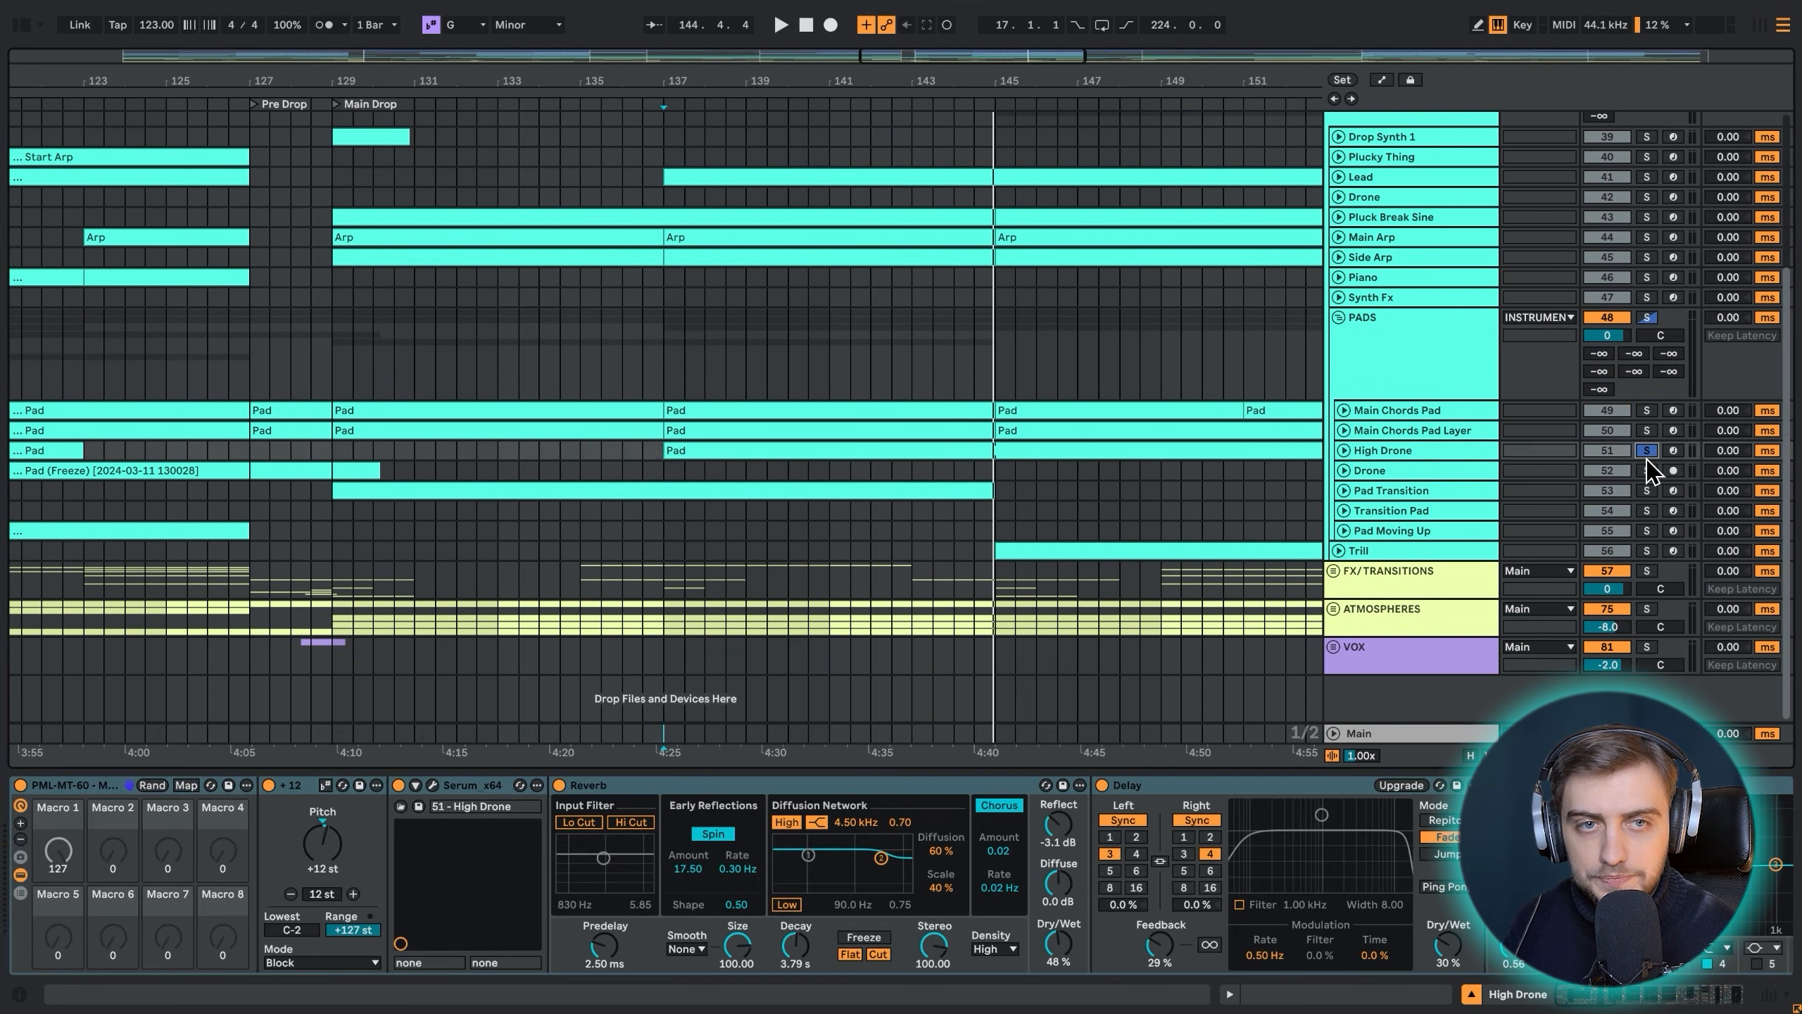
{"action": "key", "text": "space"}
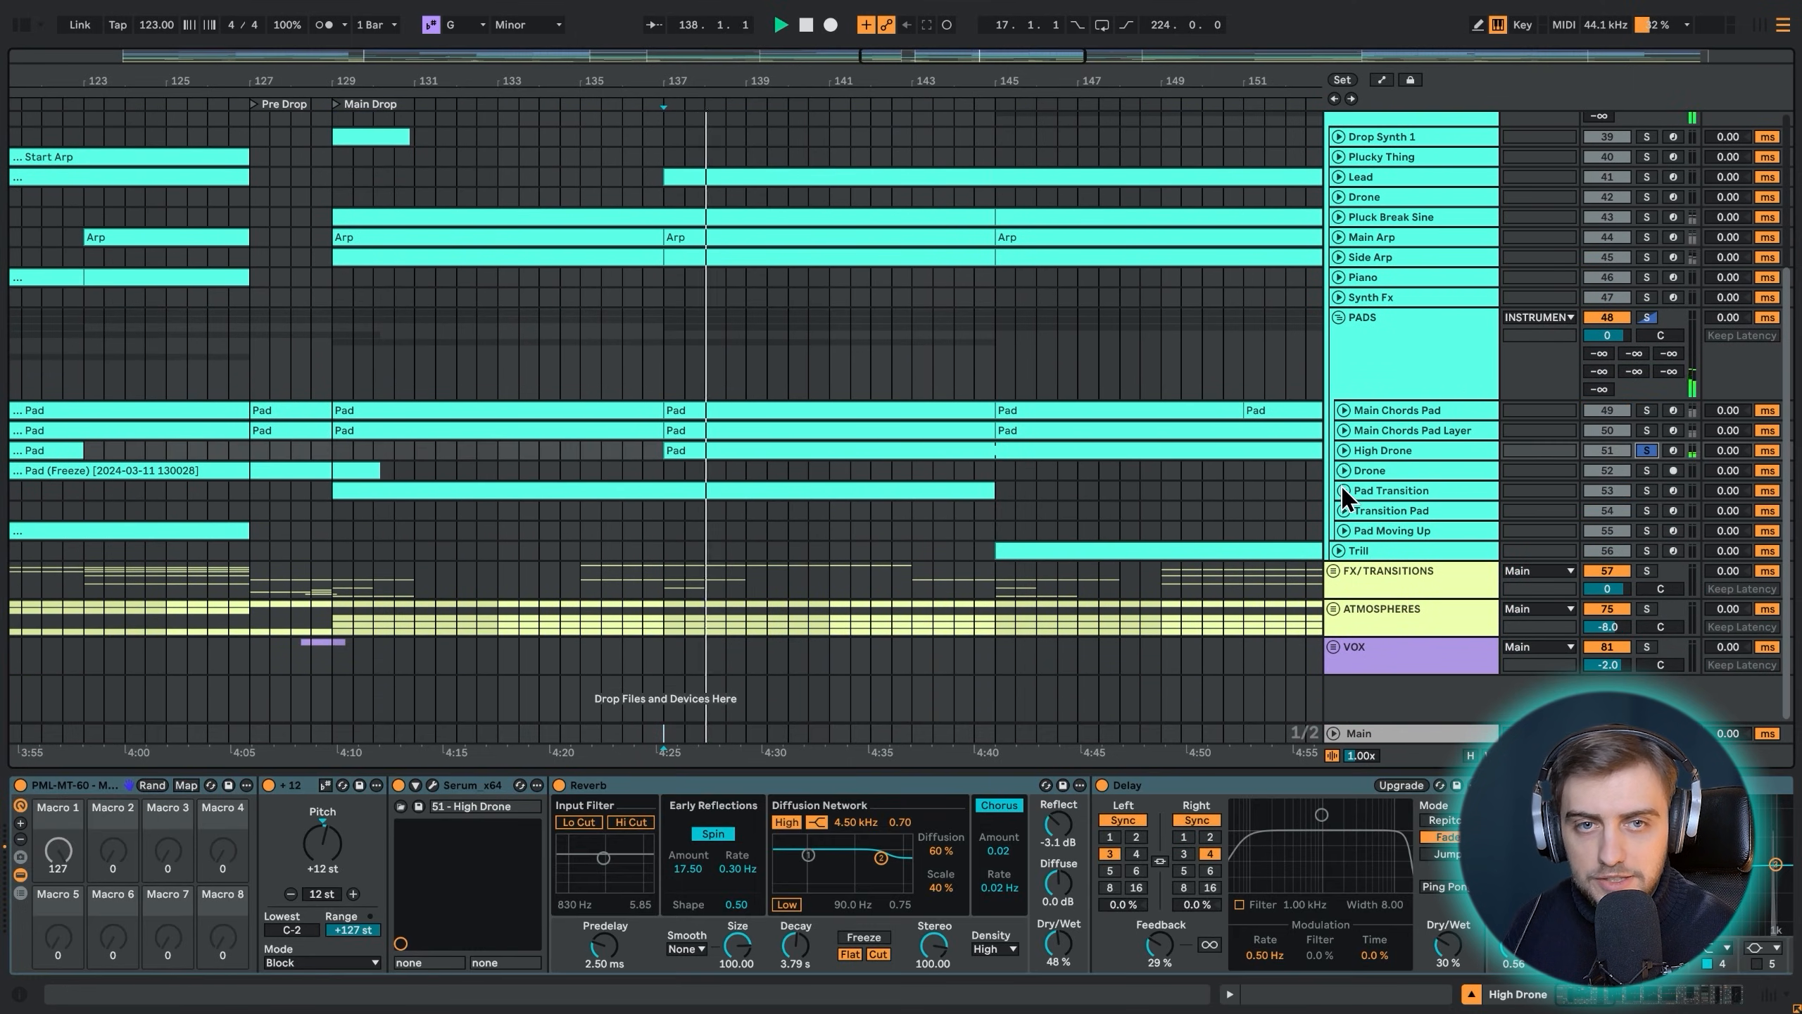
{"action": "left_click", "coordinate": [1399, 736]}
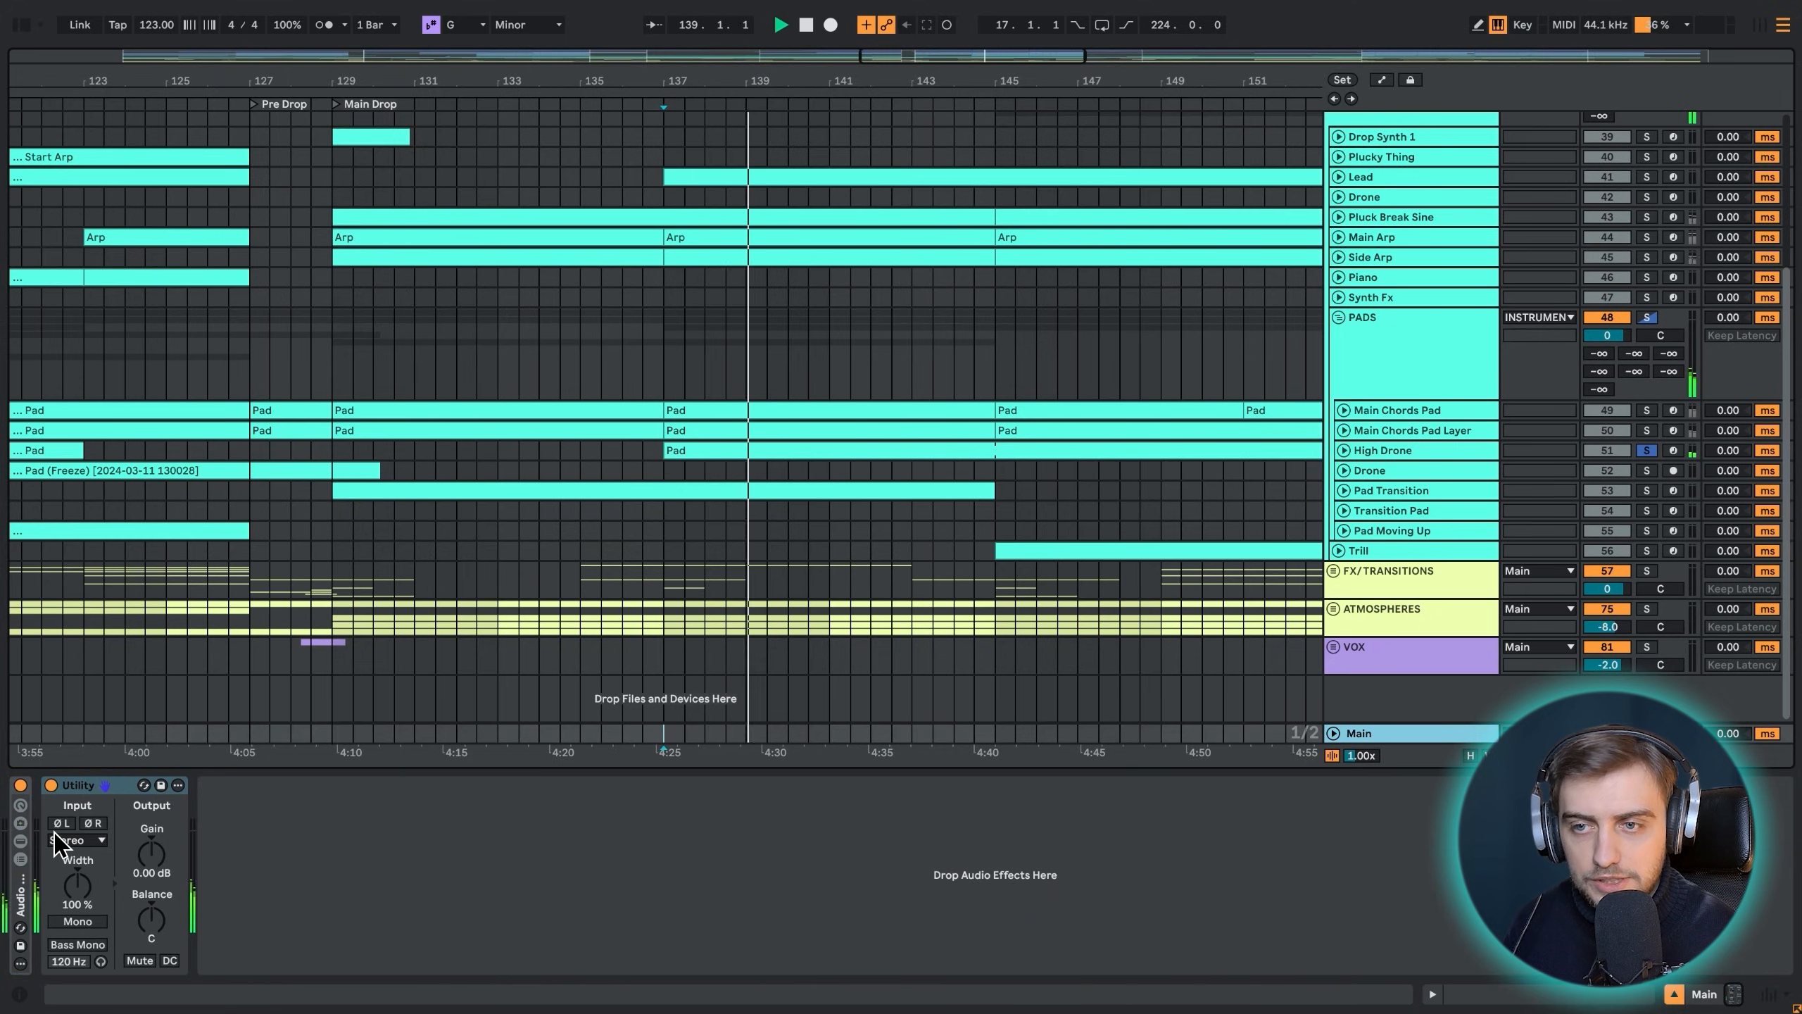
{"action": "left_click", "coordinate": [77, 923]}
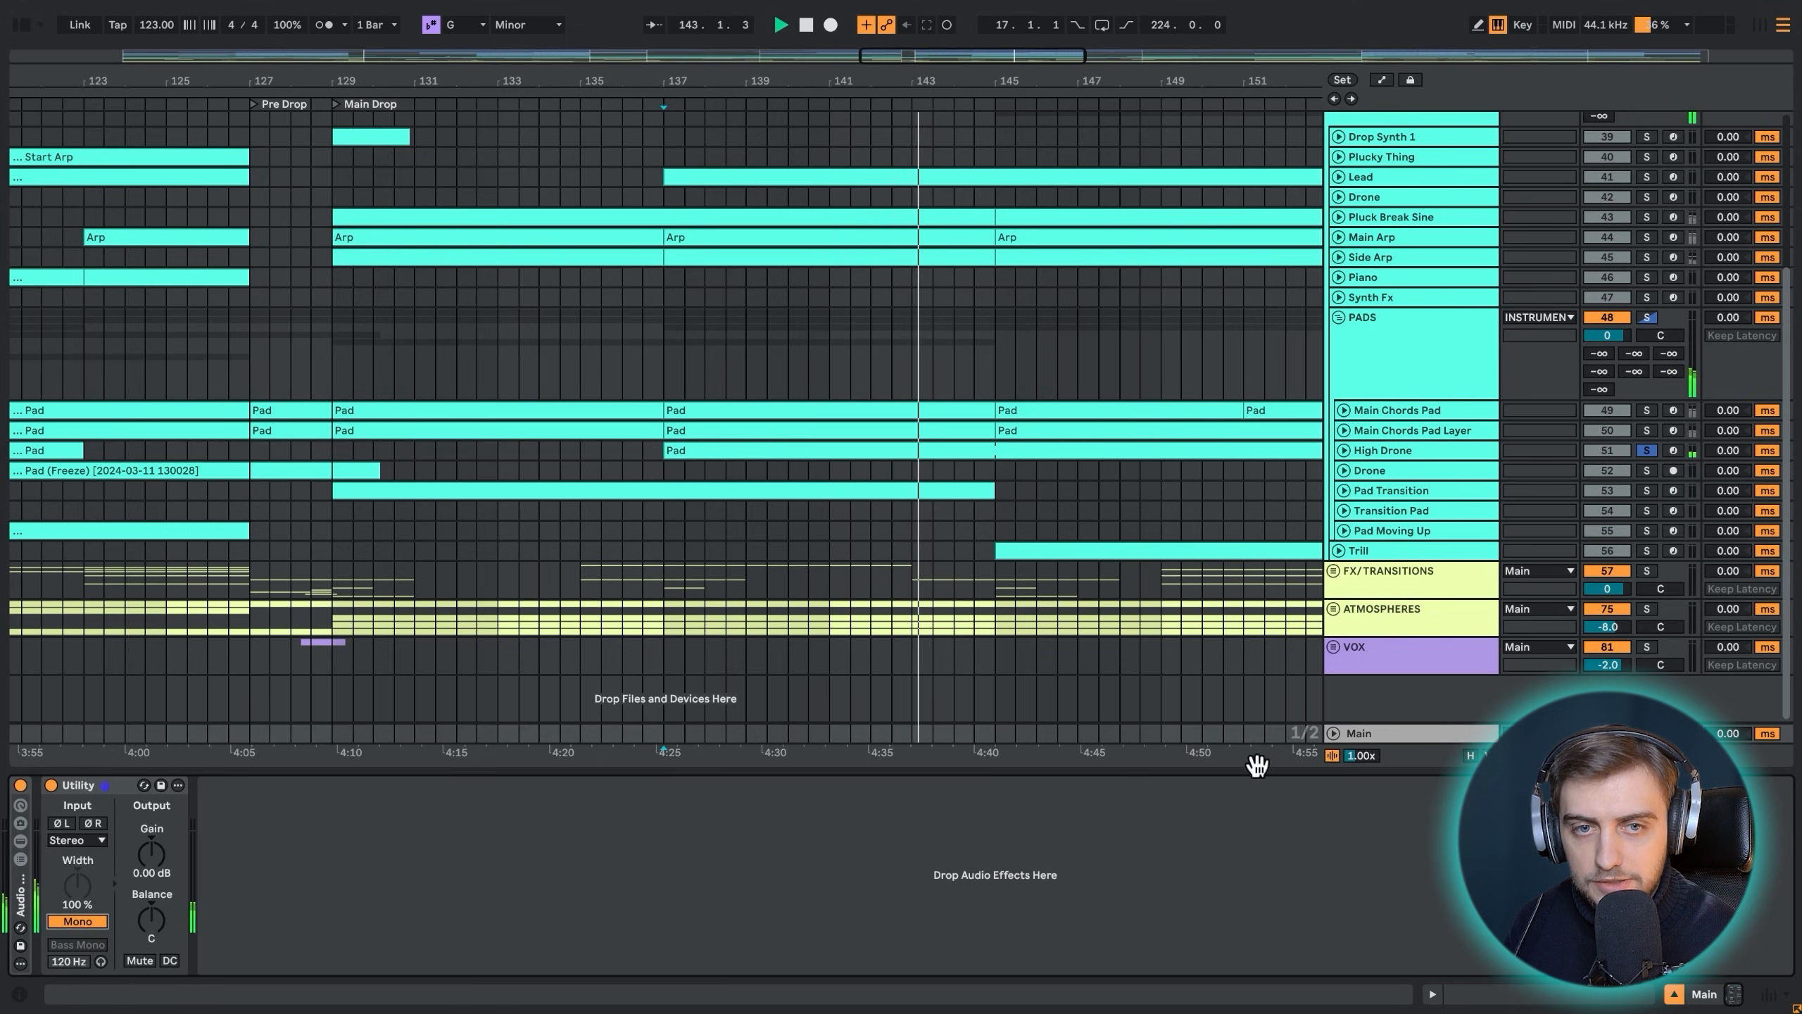
Enlarge the Session View mixer meters and compare the Main level of the soloed High Drone in stereo and mono
{"action": "key", "text": "Tab"}
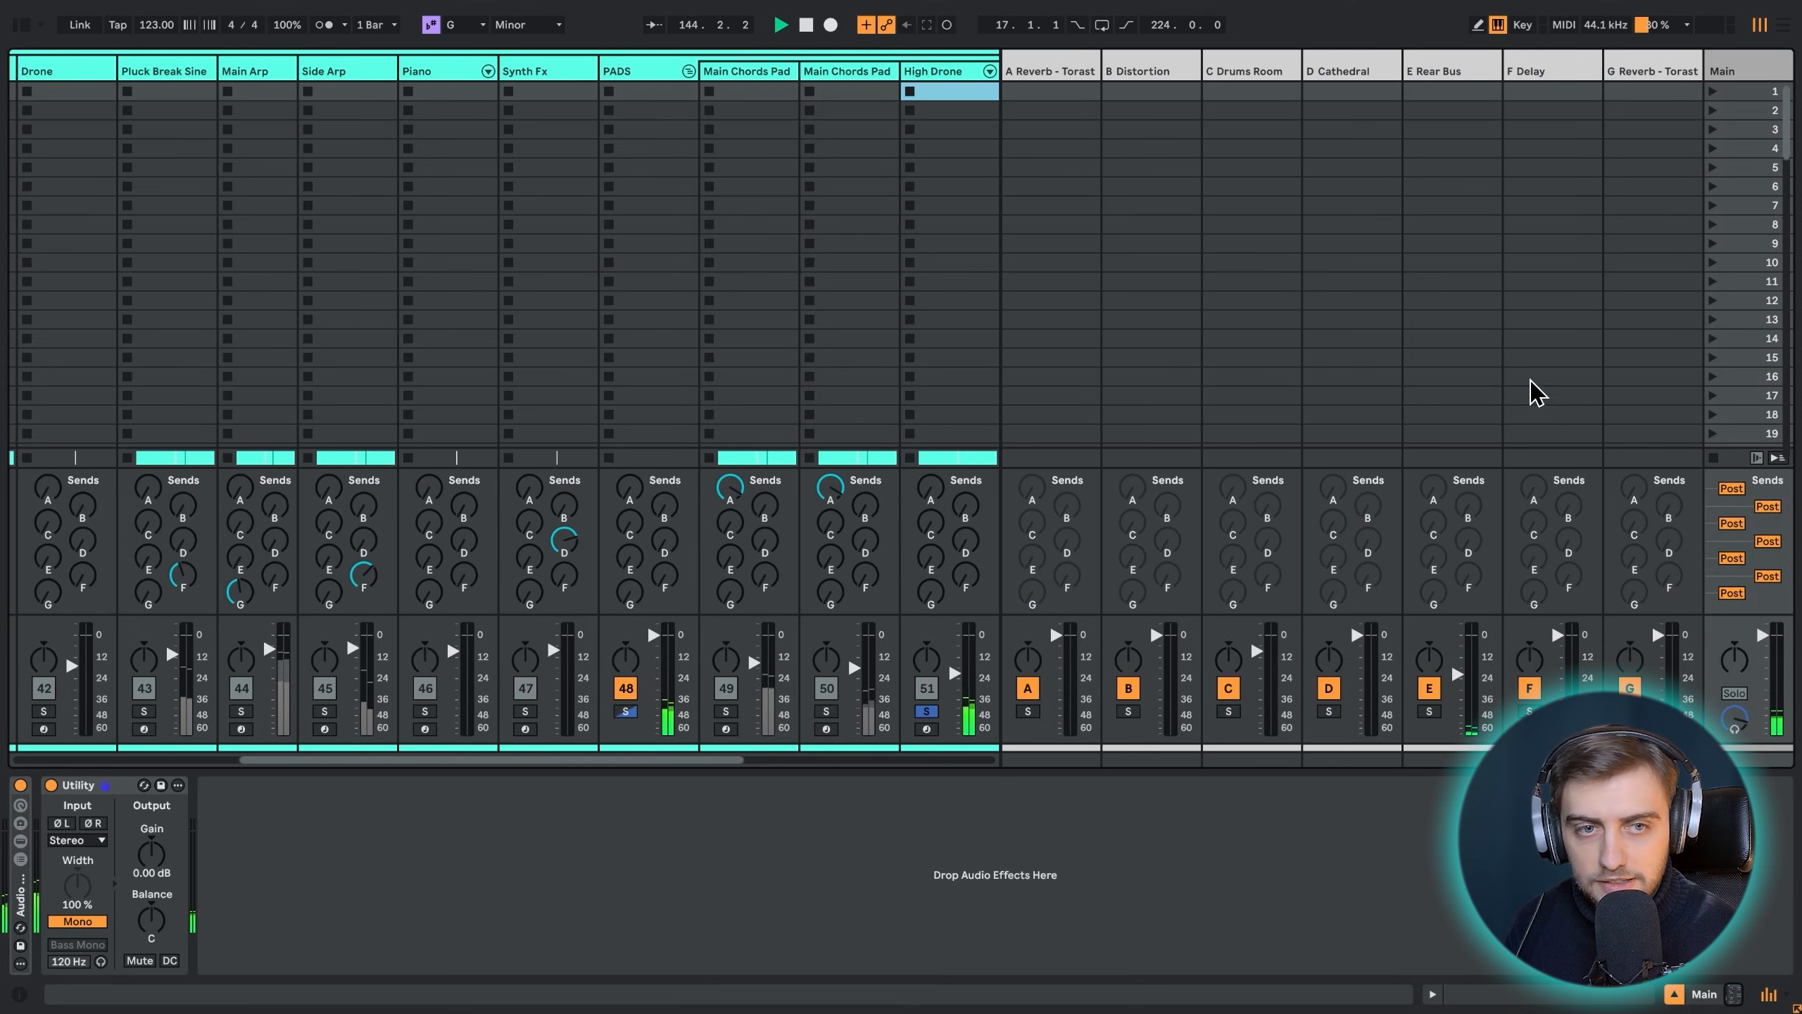
{"action": "left_click_drag", "start_coordinate": [1719, 615], "coordinate": [1718, 271]}
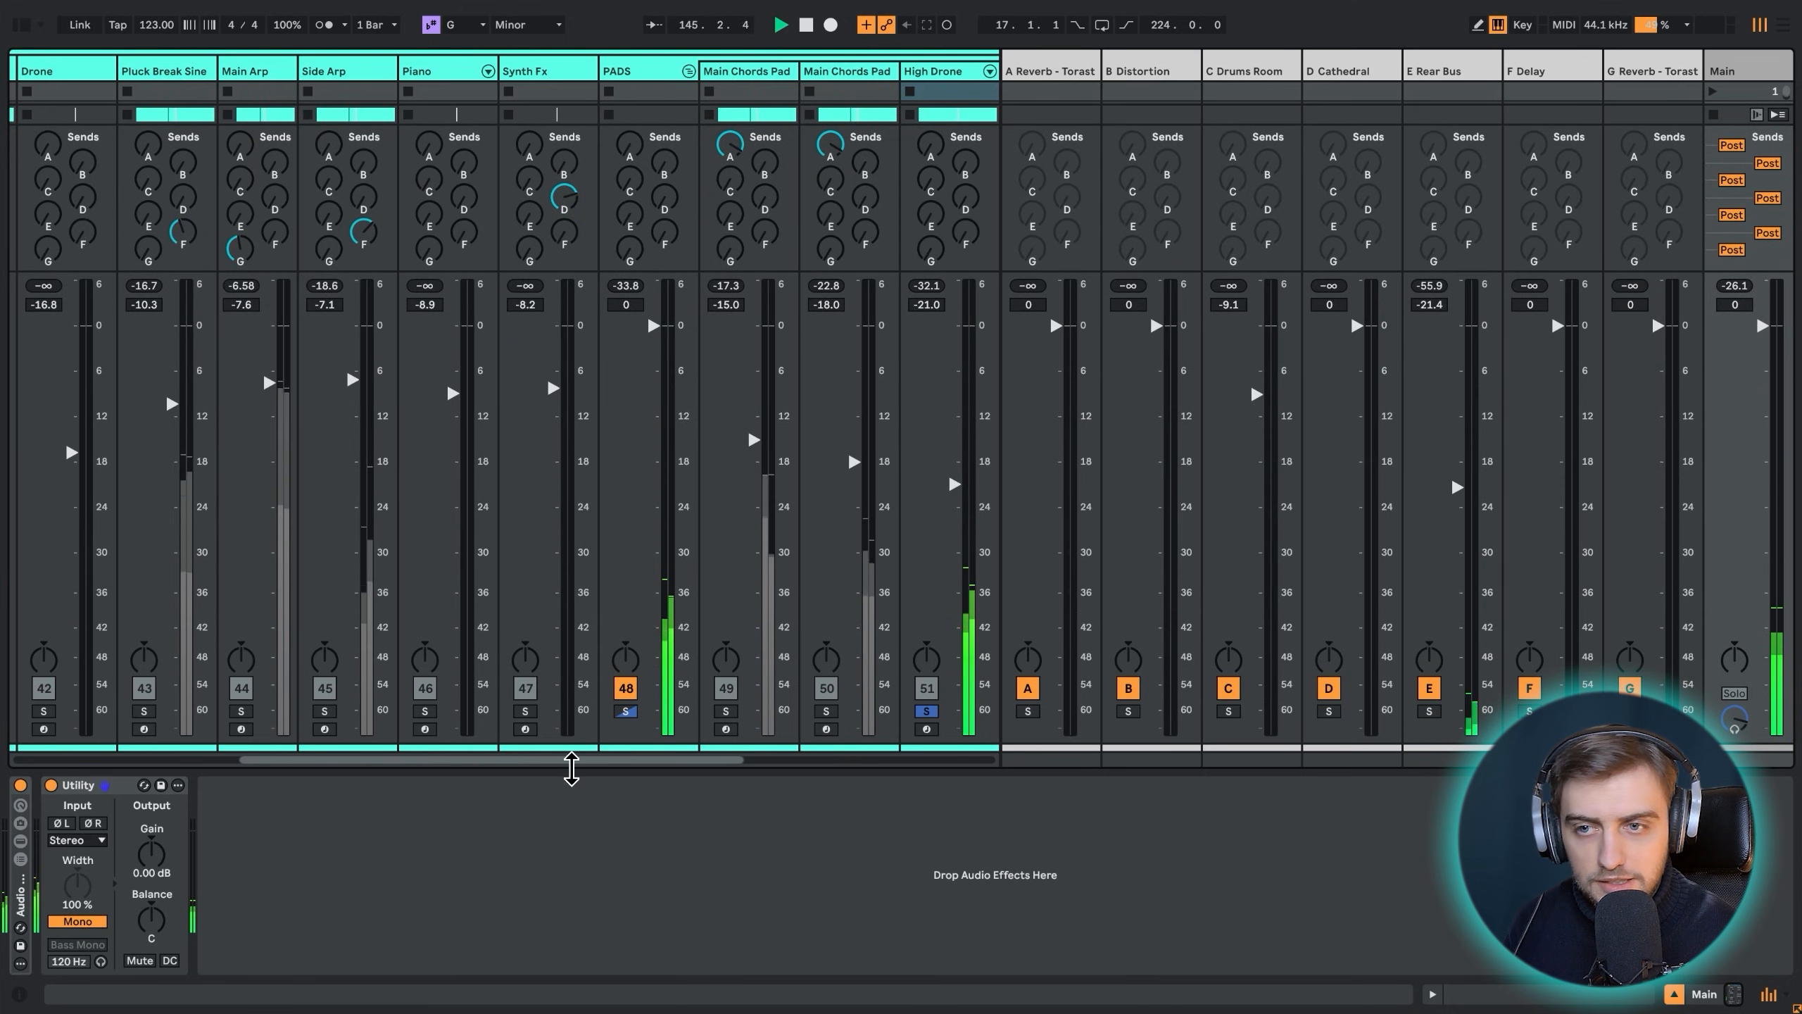
{"action": "left_click", "coordinate": [79, 926]}
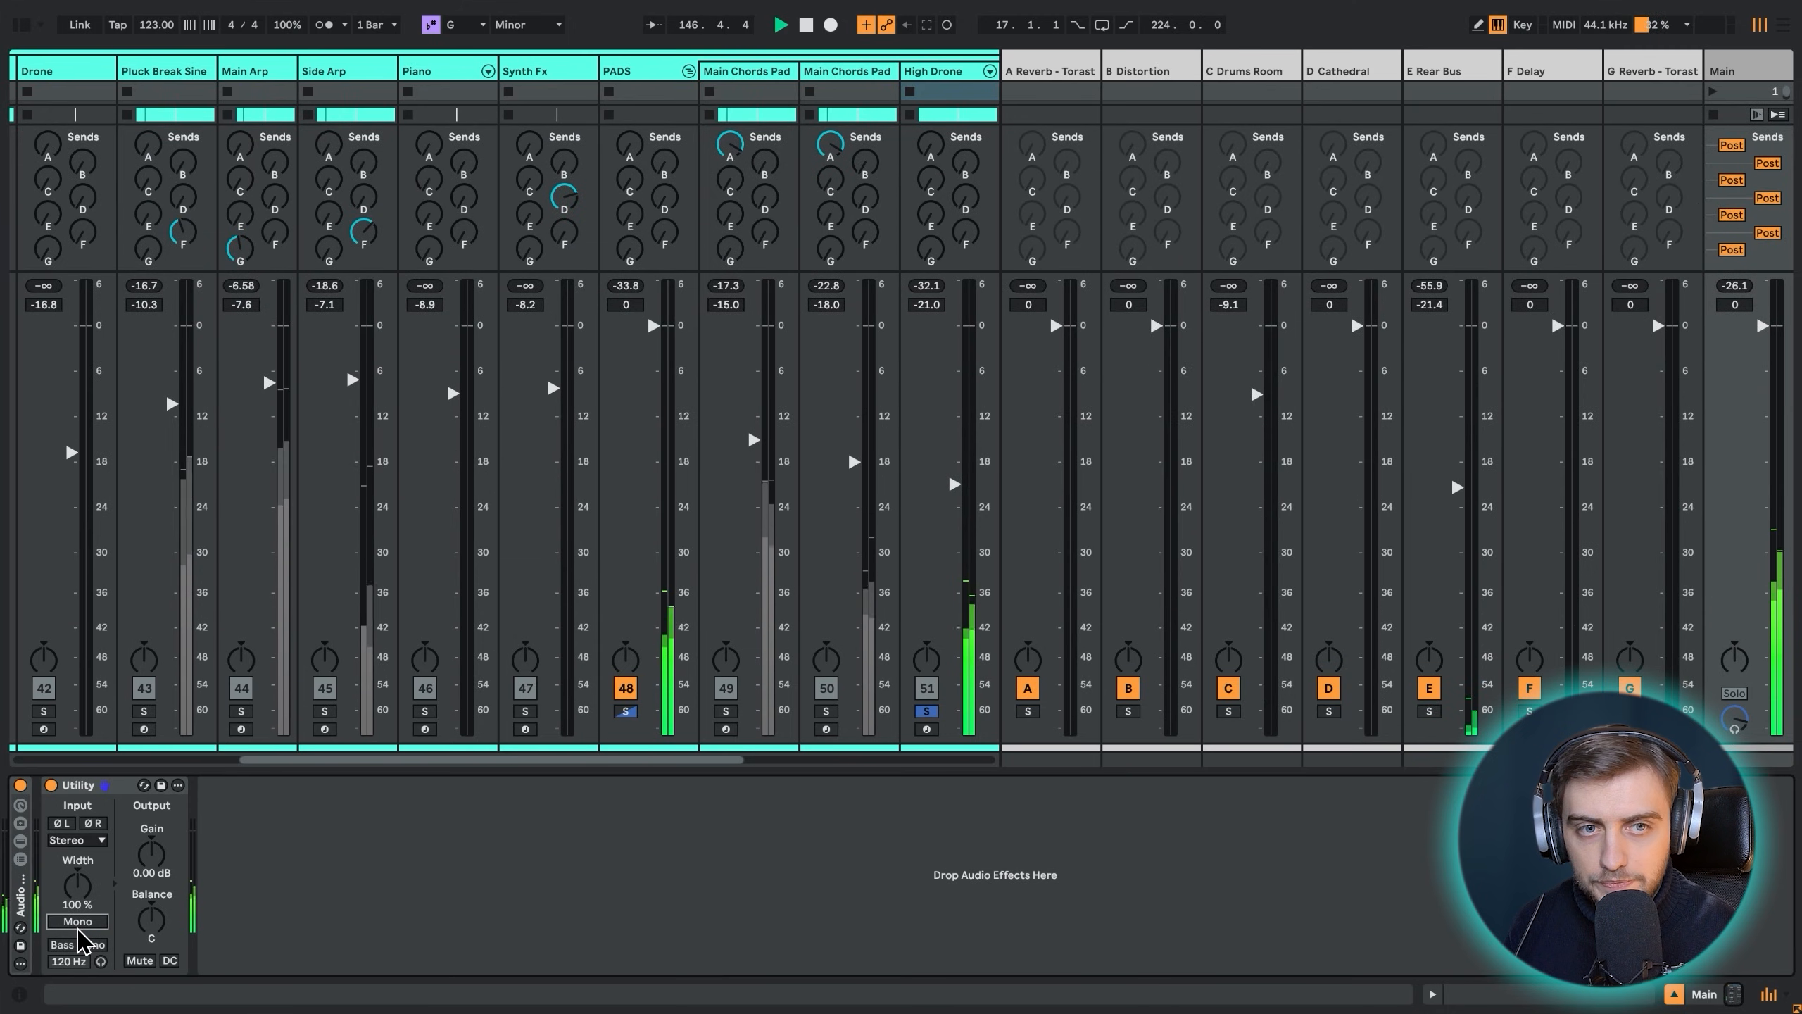
{"action": "left_click", "coordinate": [78, 922]}
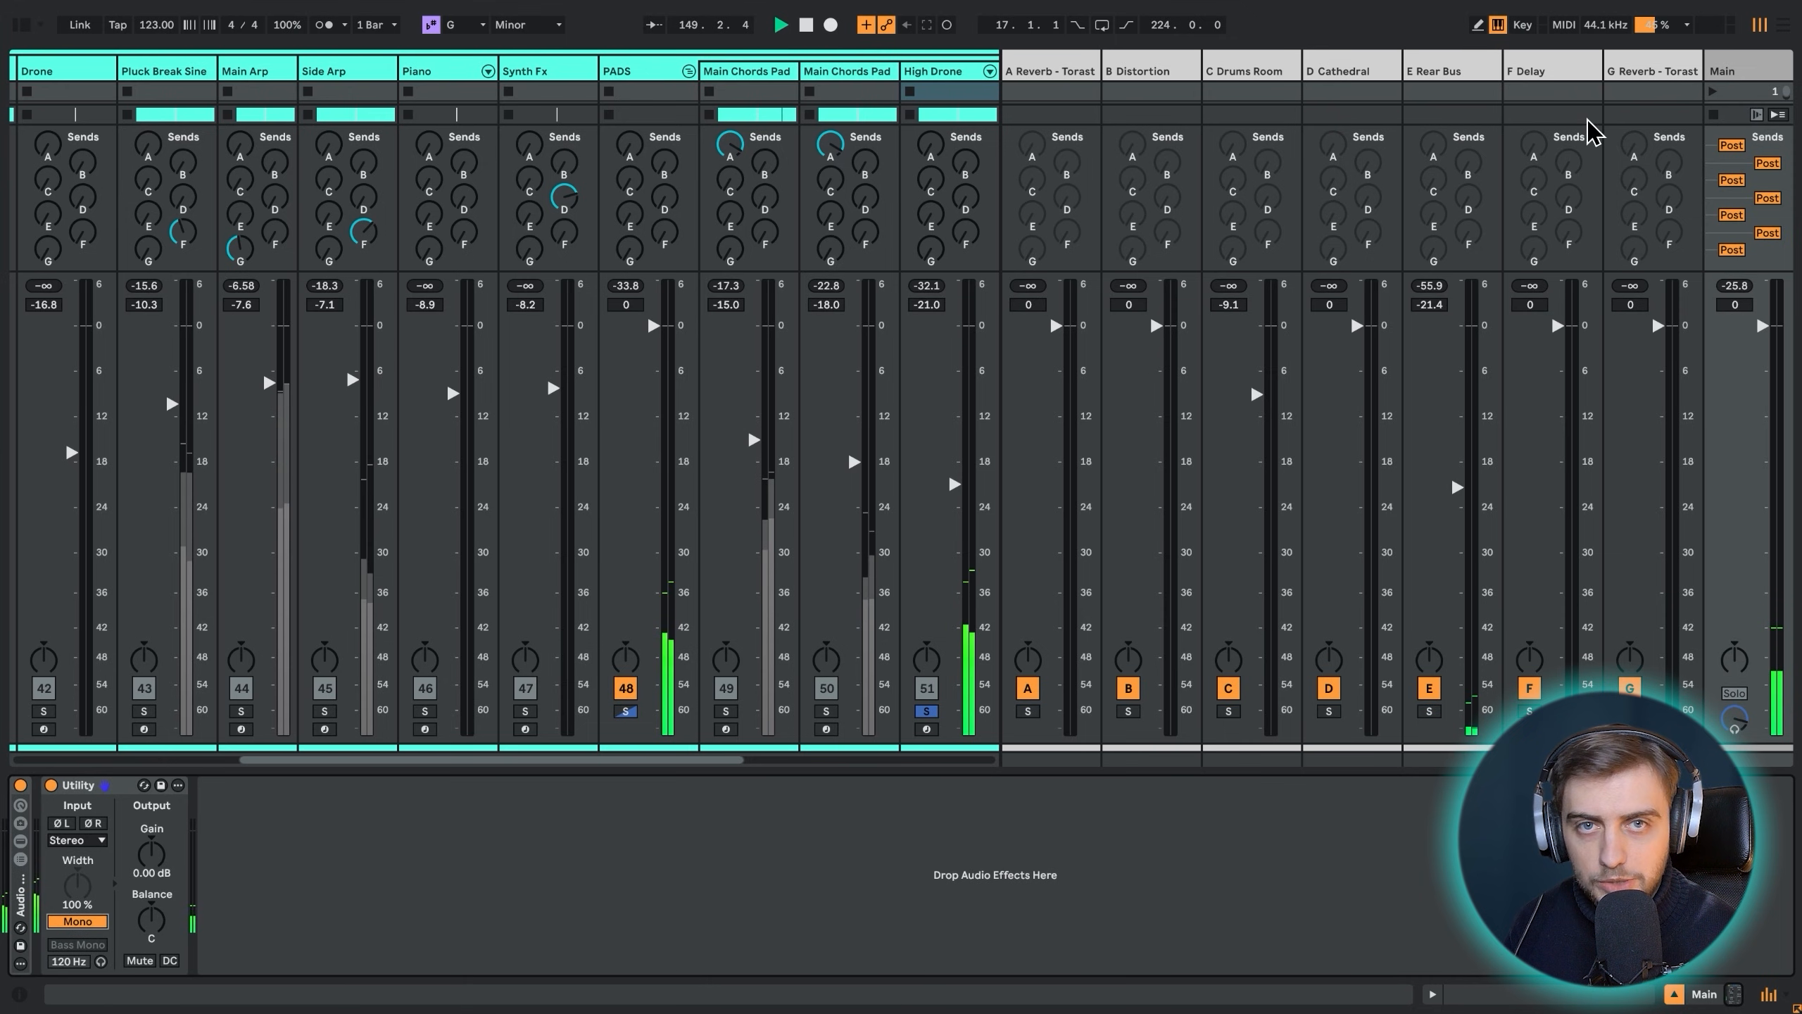
Return to the Arrangement, stop playback, and clear the solos on High Drone and the PADS group
{"action": "key", "text": "Tab"}
{"action": "left_click", "coordinate": [1425, 383]}
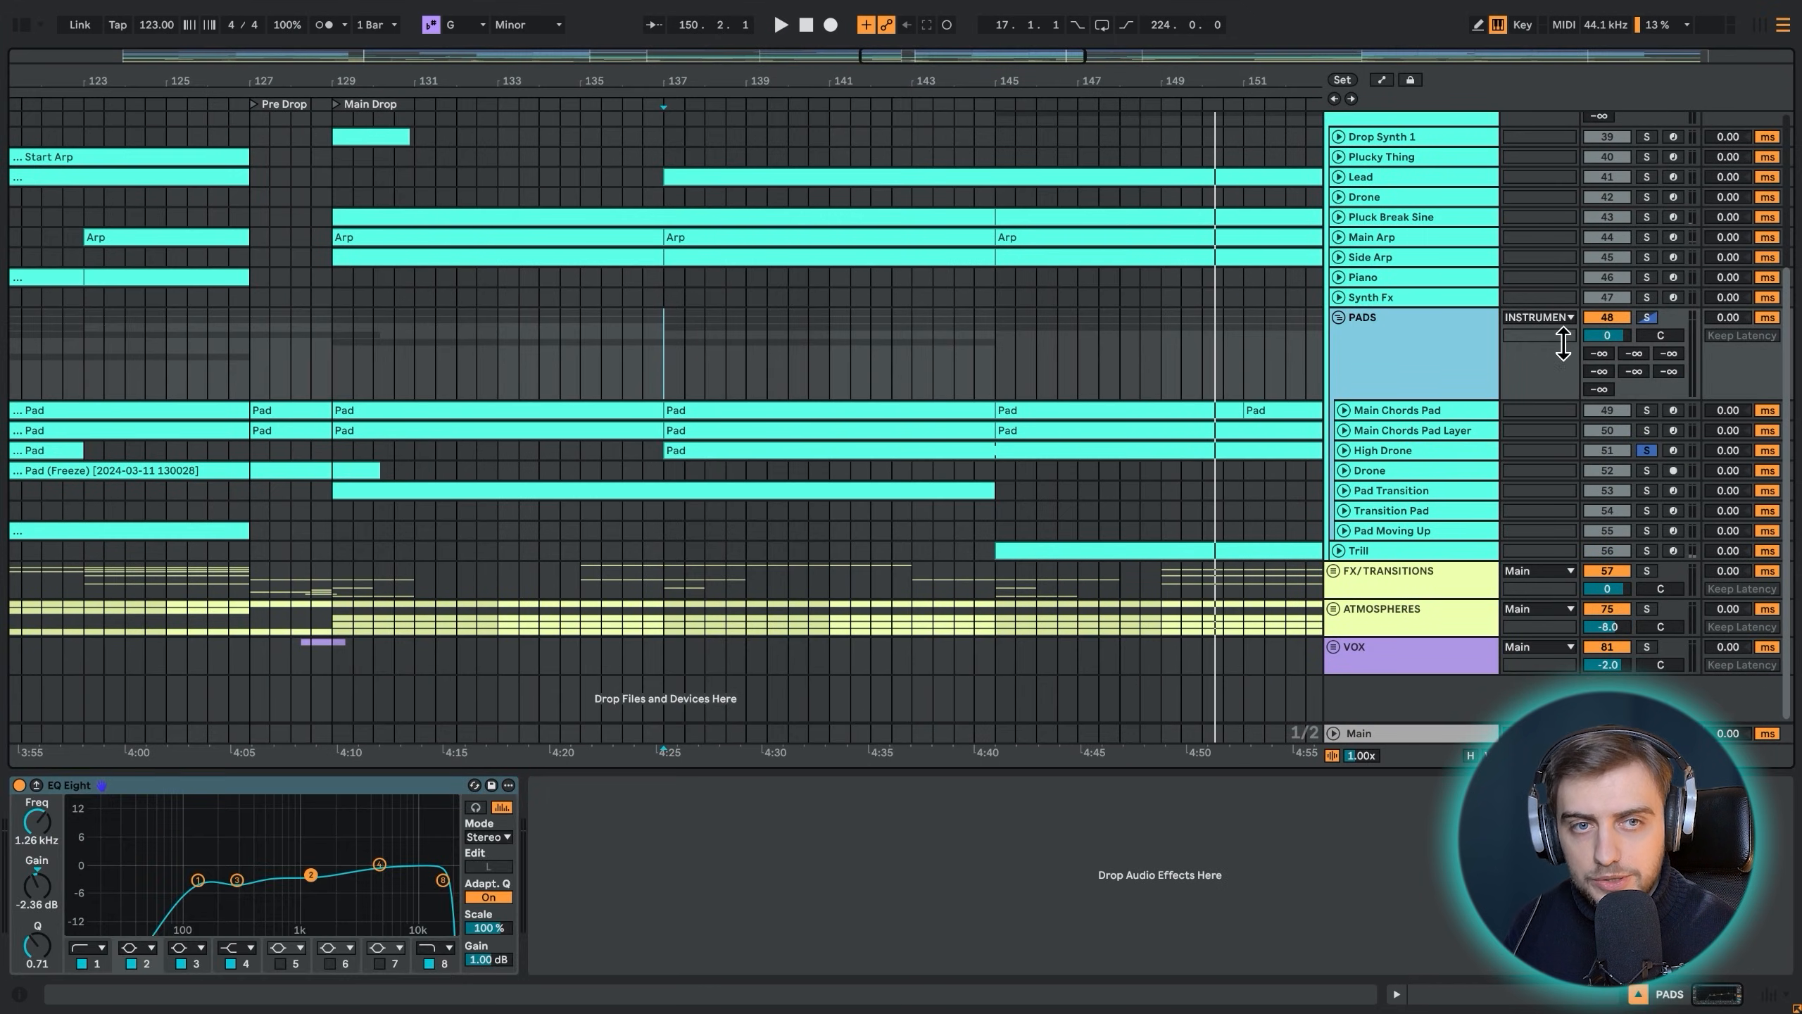
{"action": "left_click", "coordinate": [1648, 317]}
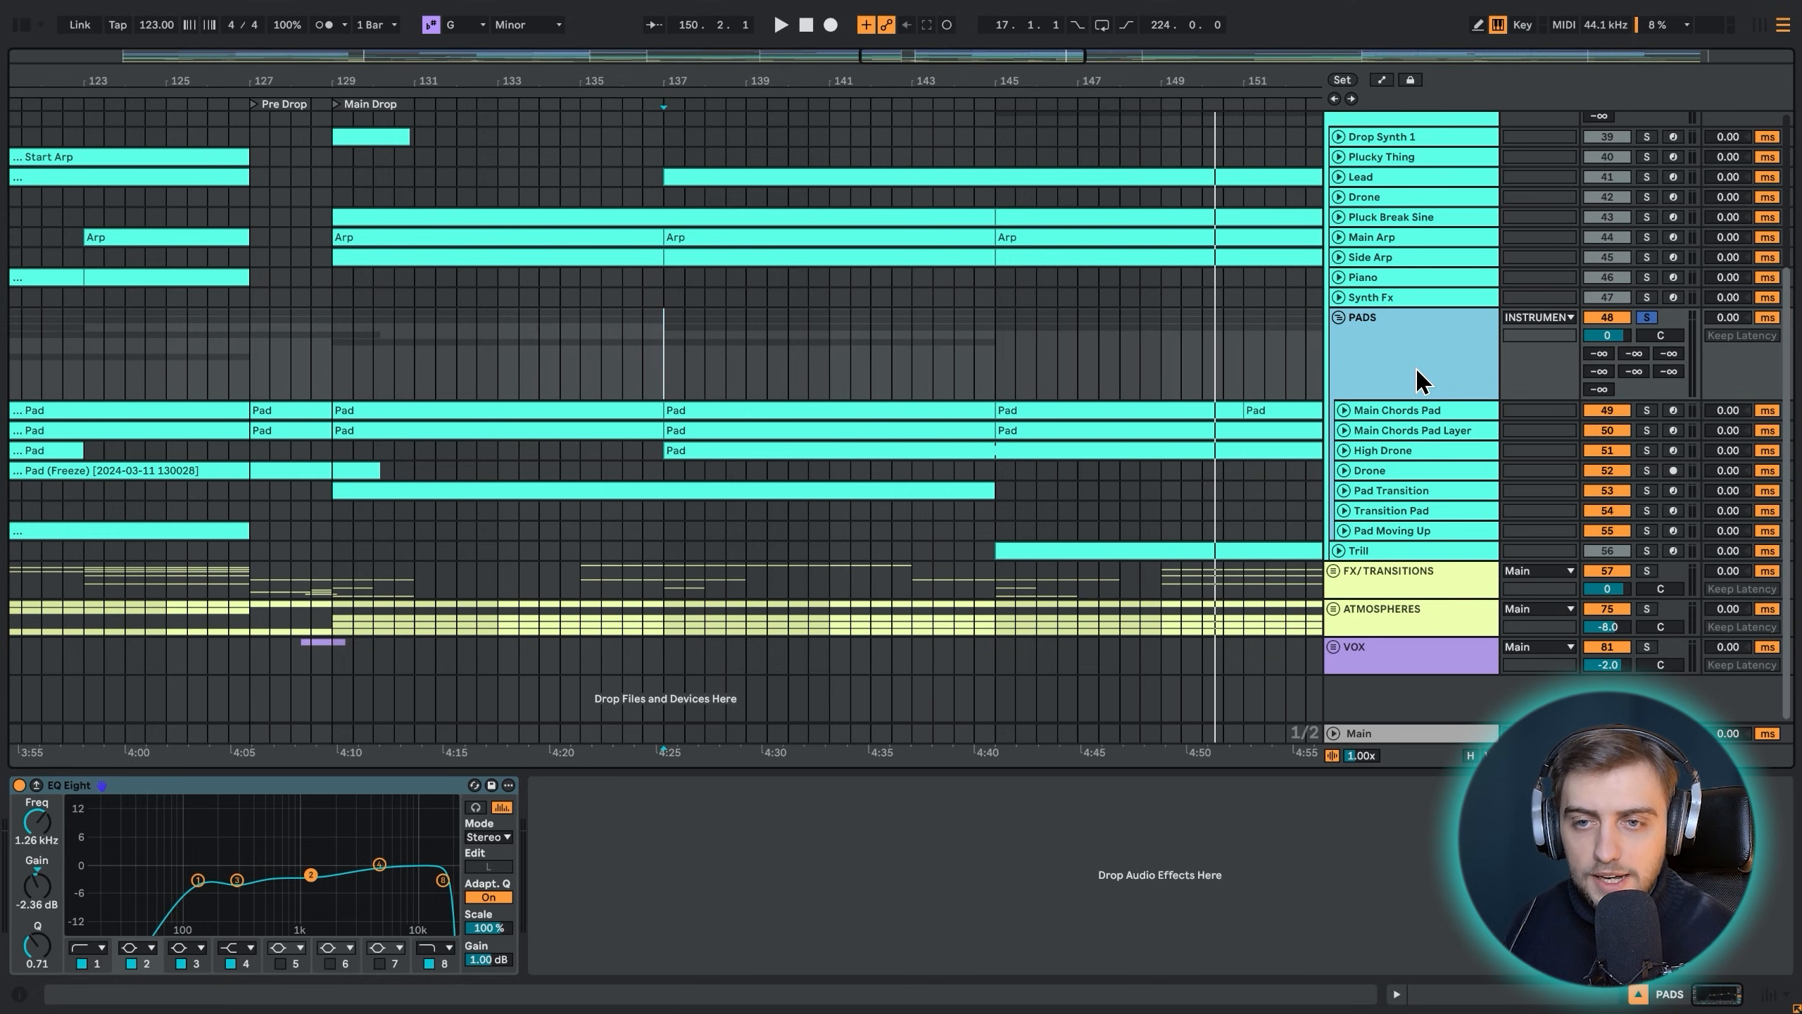
{"action": "left_click", "coordinate": [1647, 317]}
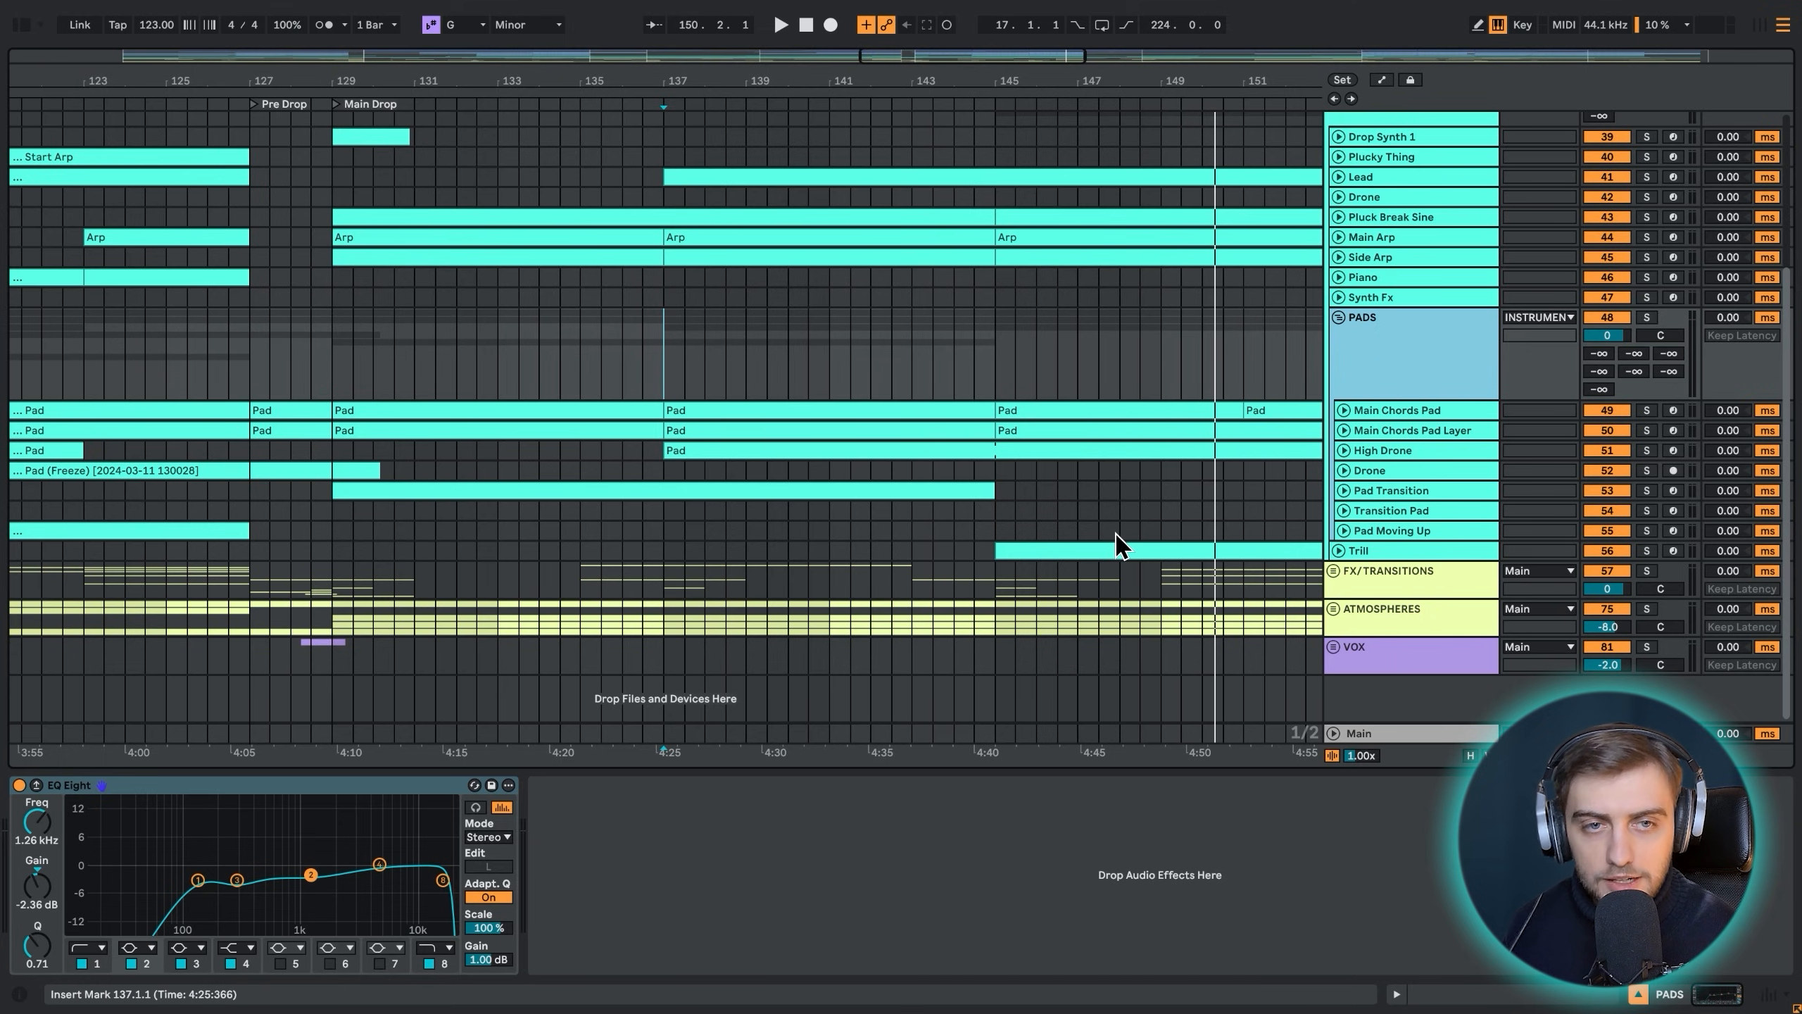
Expand the Main track's Audio Effect Rack to show its mastering chain, and fold the INSTRUMENTS group
{"action": "left_click", "coordinate": [1359, 738]}
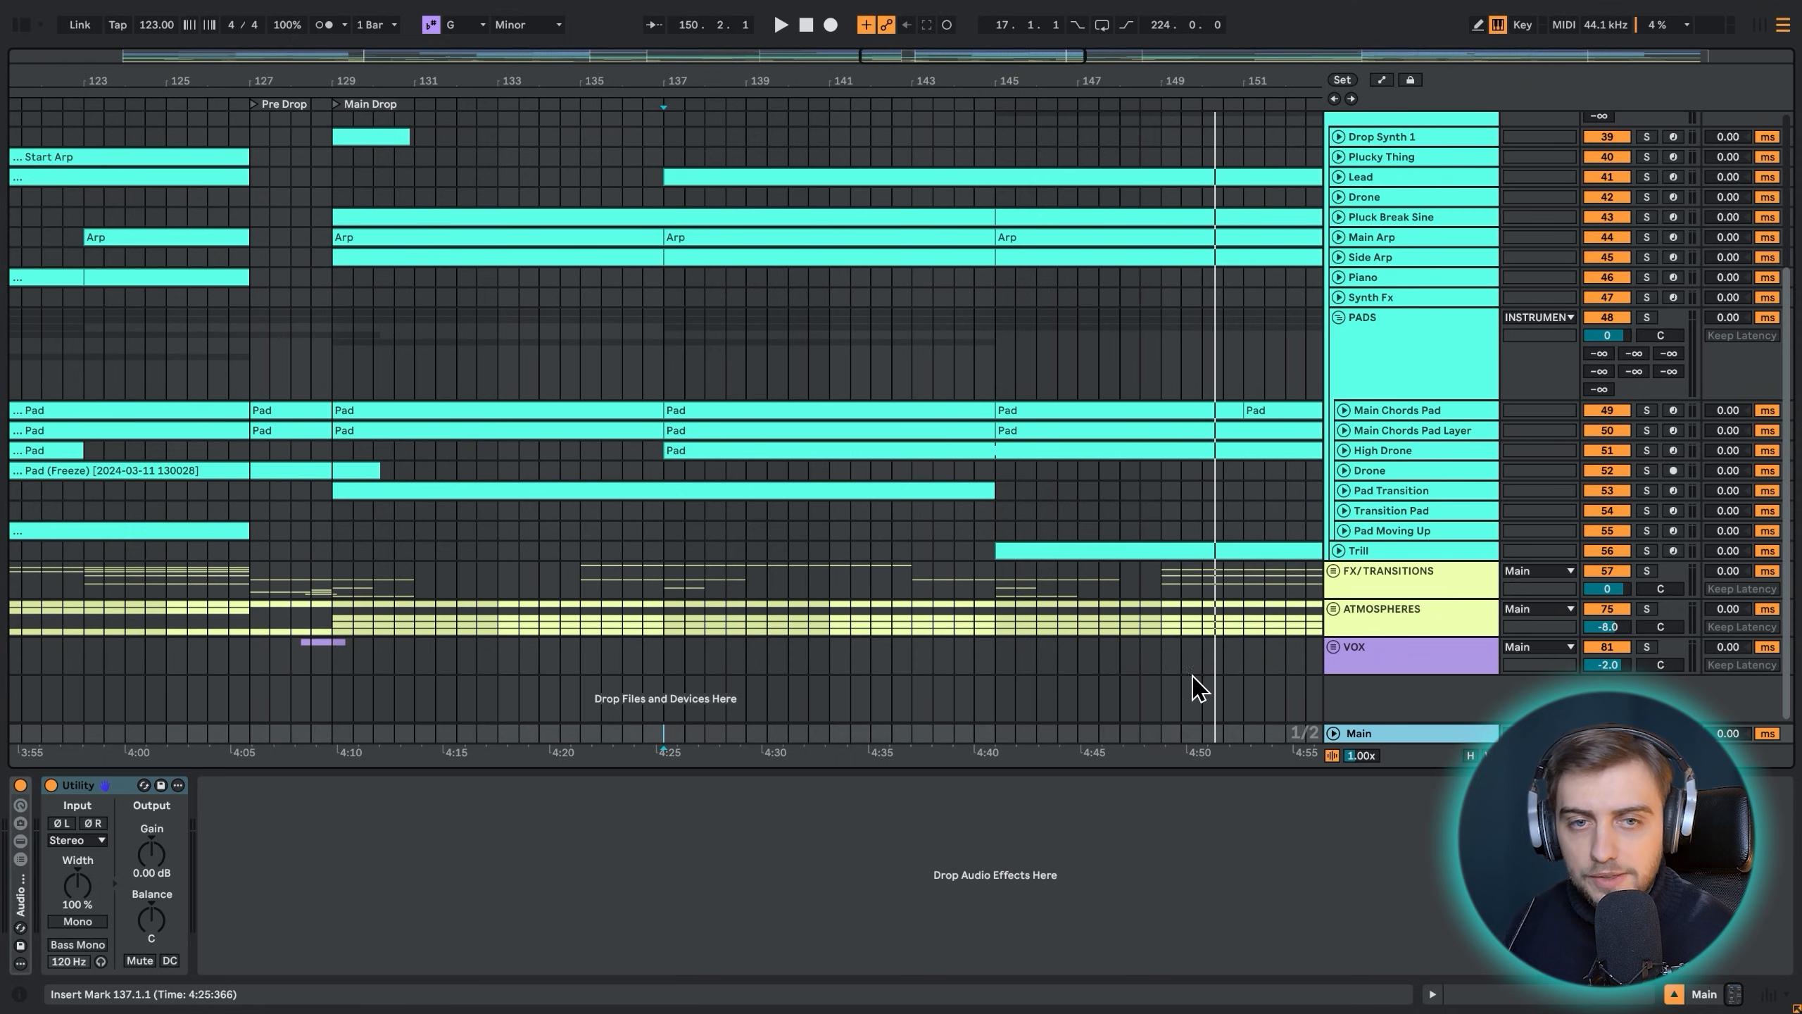
{"action": "left_click", "coordinate": [1334, 735]}
{"action": "left_click", "coordinate": [1334, 516]}
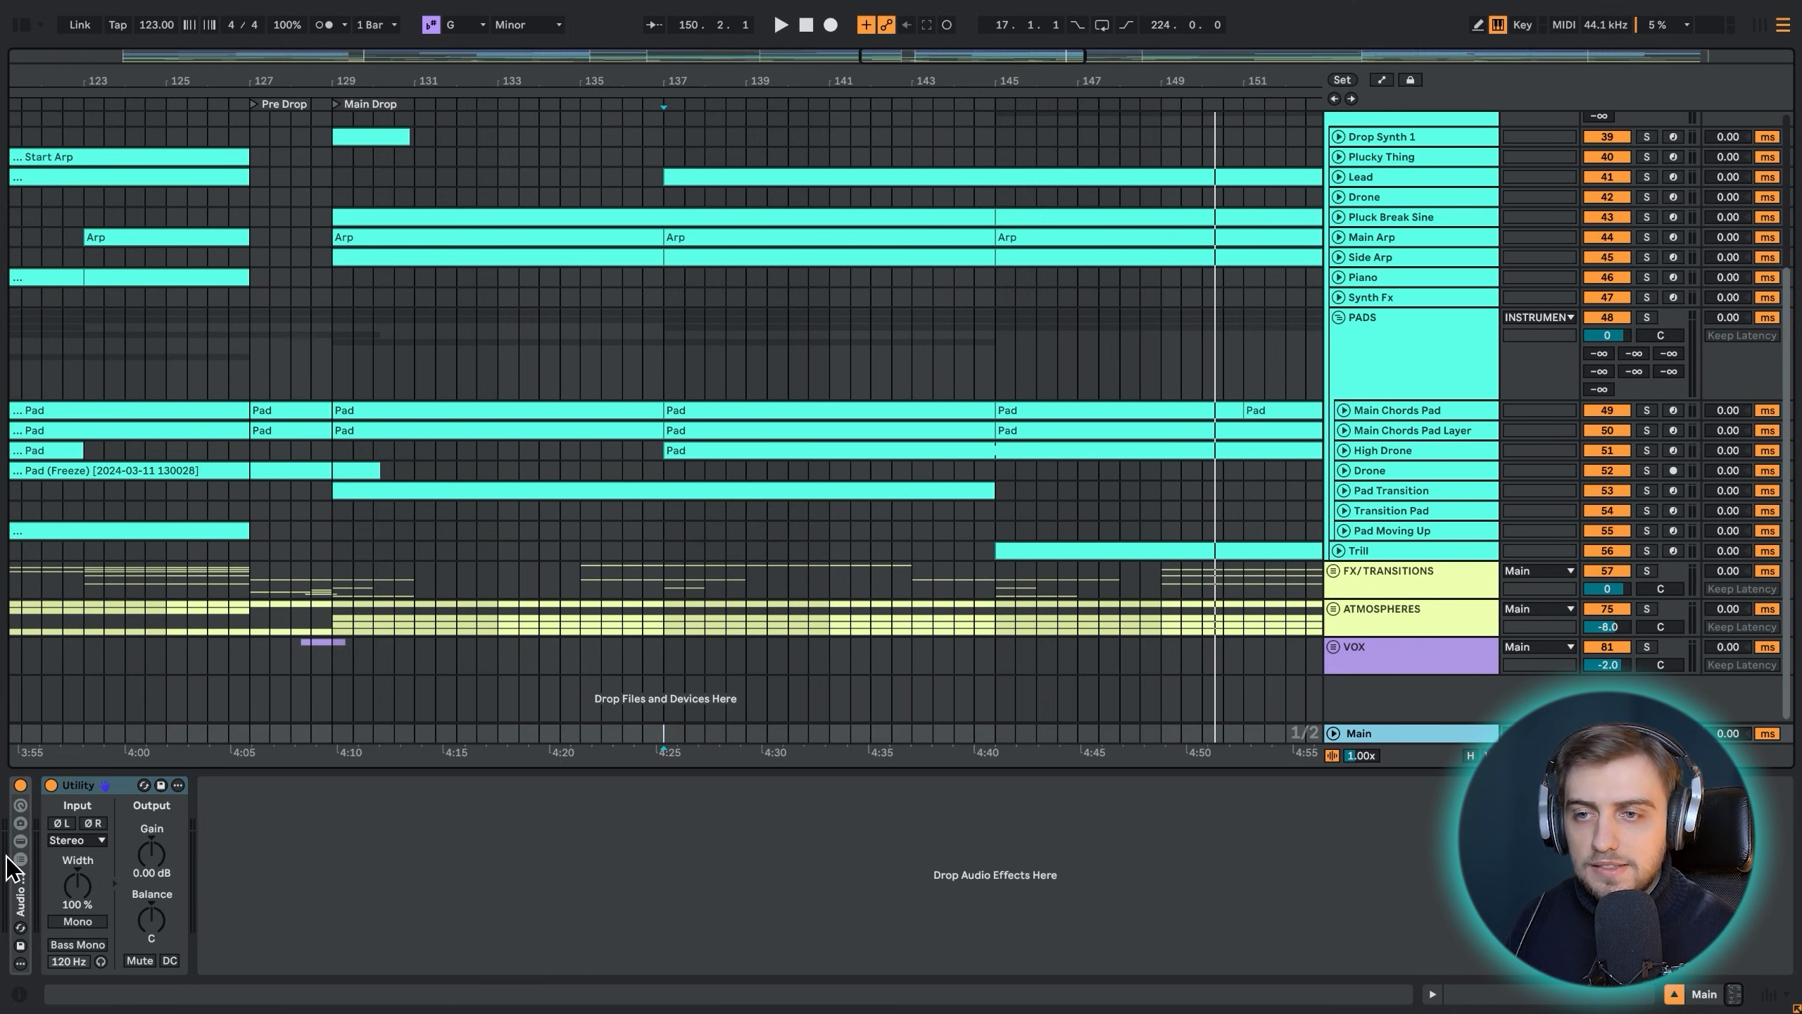
{"action": "double_click", "coordinate": [20, 891]}
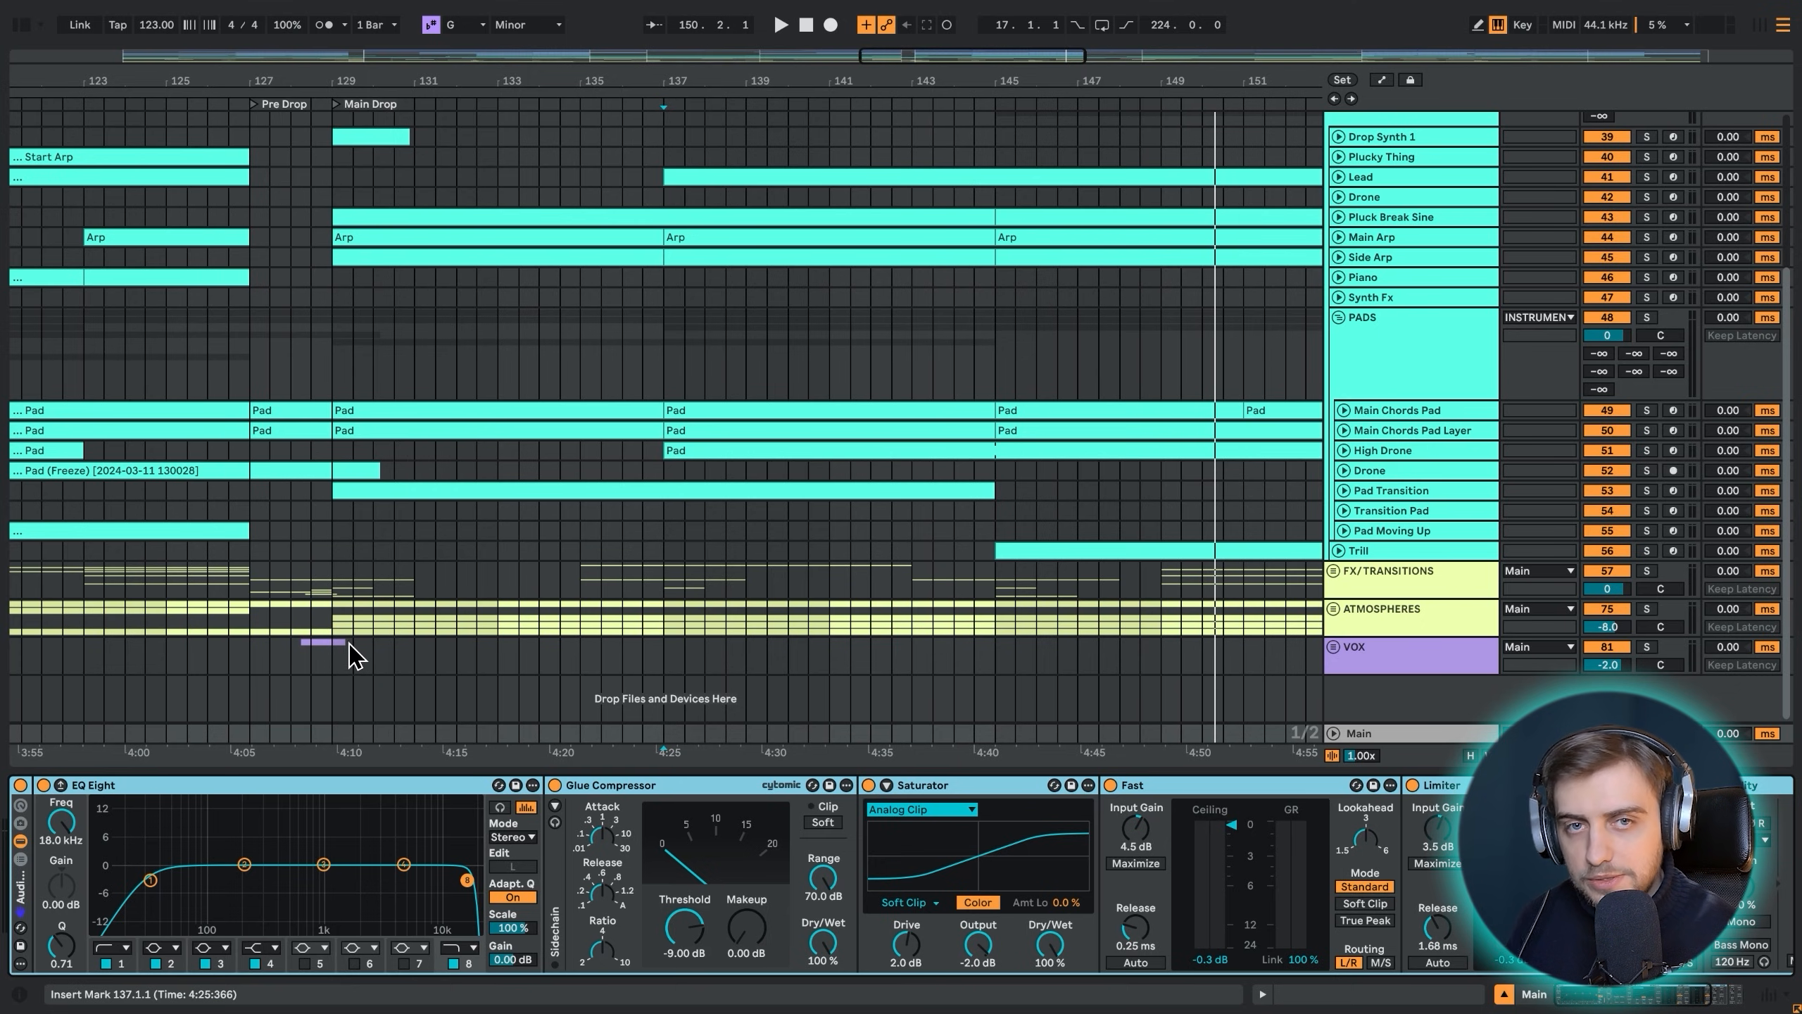
{"action": "scroll", "coordinate": [955, 487], "scroll_direction": "up", "scroll_amount": 3}
{"action": "left_click", "coordinate": [1334, 146]}
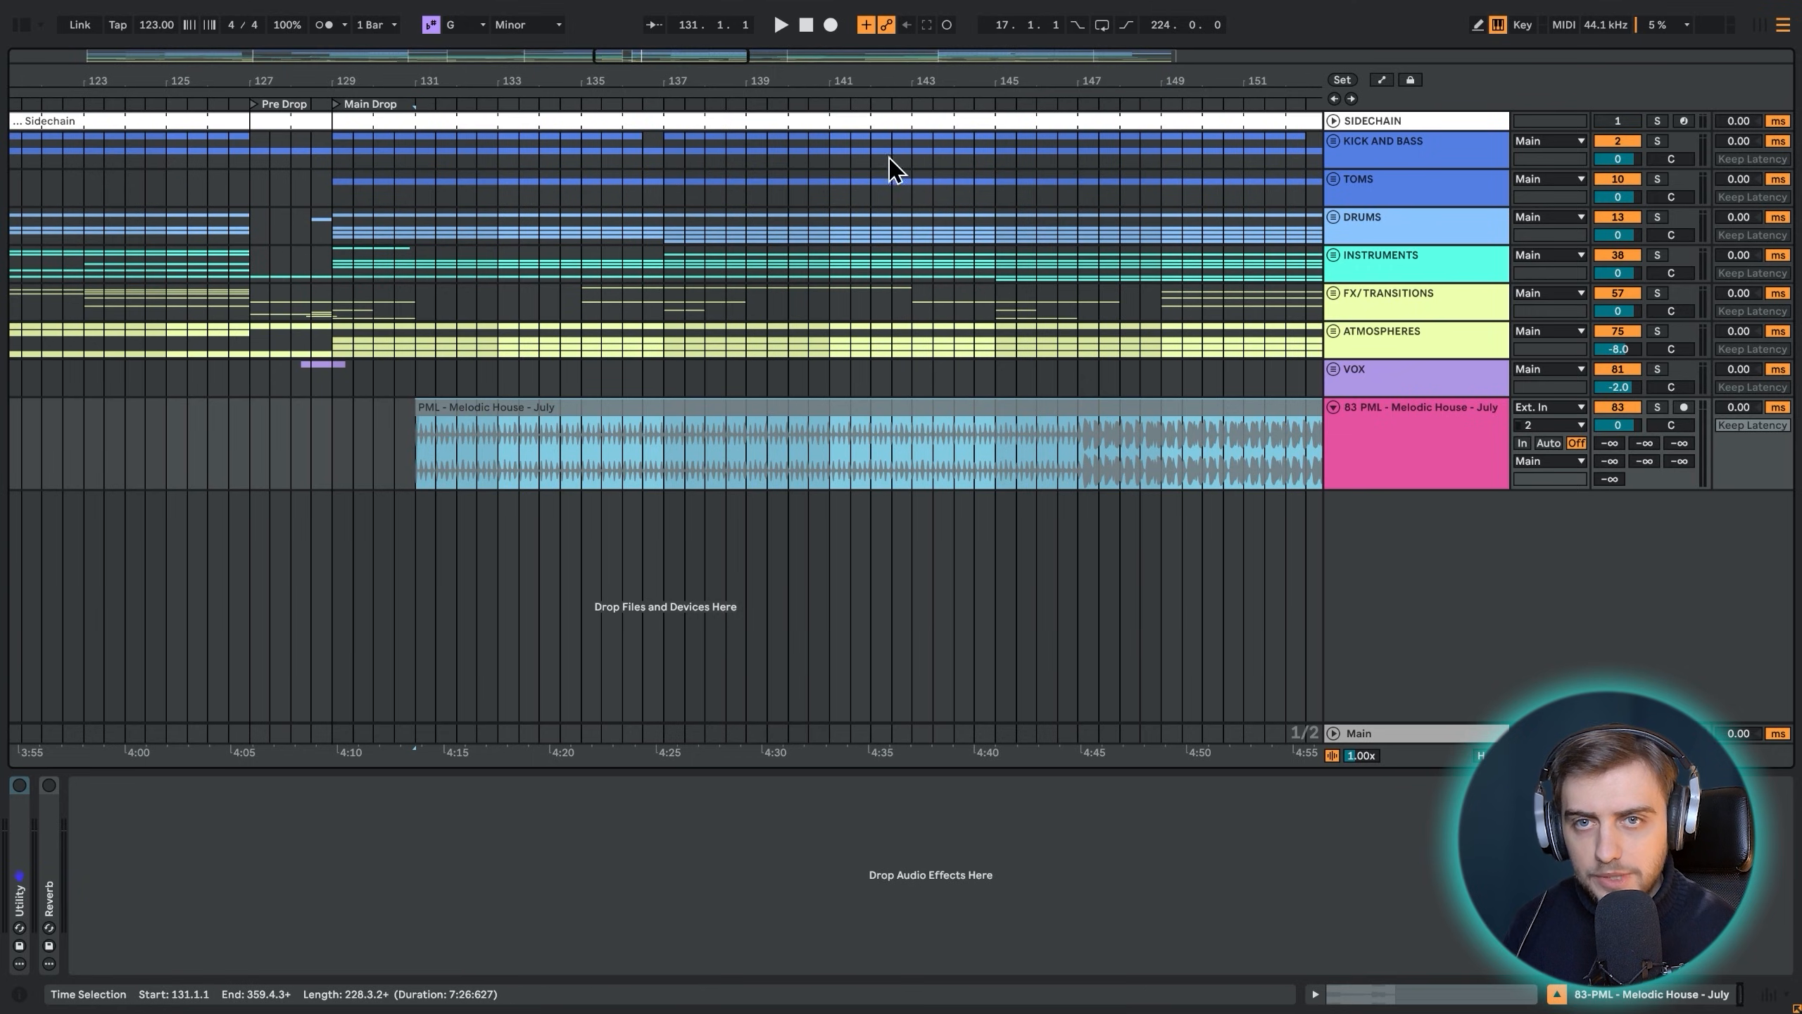
Move the PML - Melodic House - July reference clip to start at bar 17 and turn off its Warp
{"action": "left_click_drag", "start_coordinate": [788, 68], "coordinate": [788, 43]}
{"action": "left_click_drag", "start_coordinate": [808, 407], "coordinate": [172, 419]}
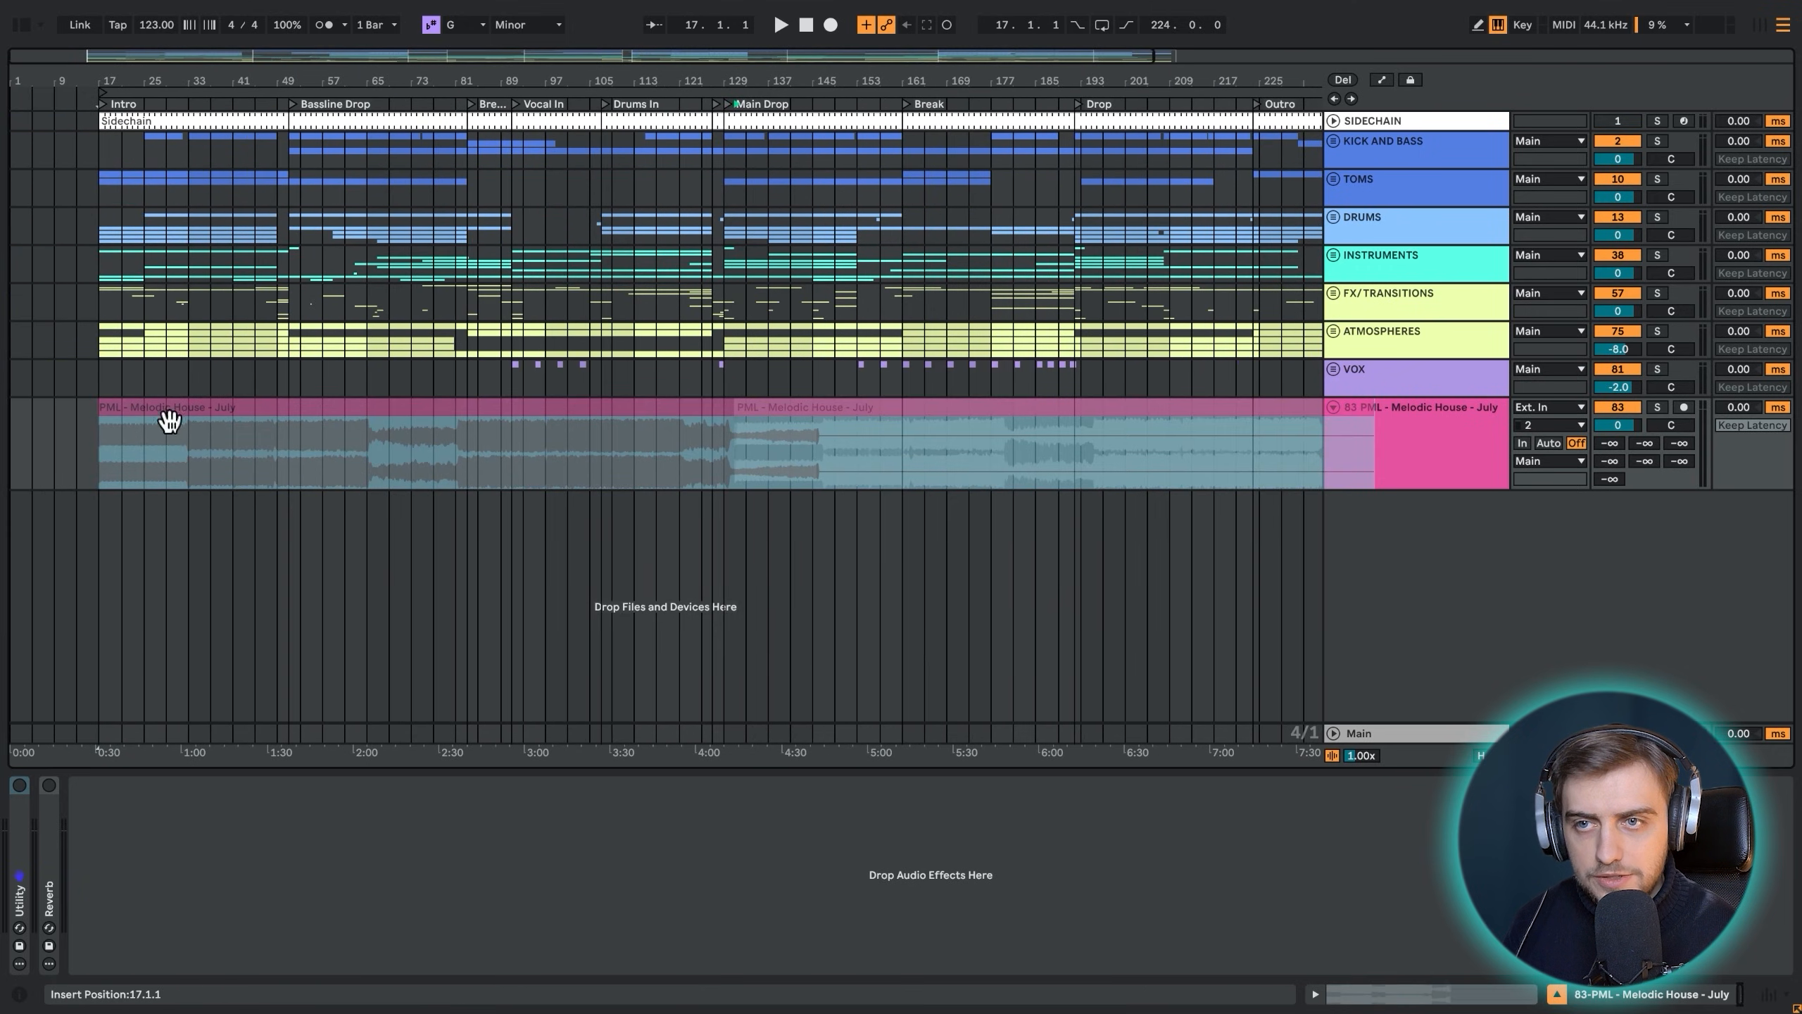
{"action": "left_click", "coordinate": [302, 460]}
{"action": "left_click", "coordinate": [979, 409]}
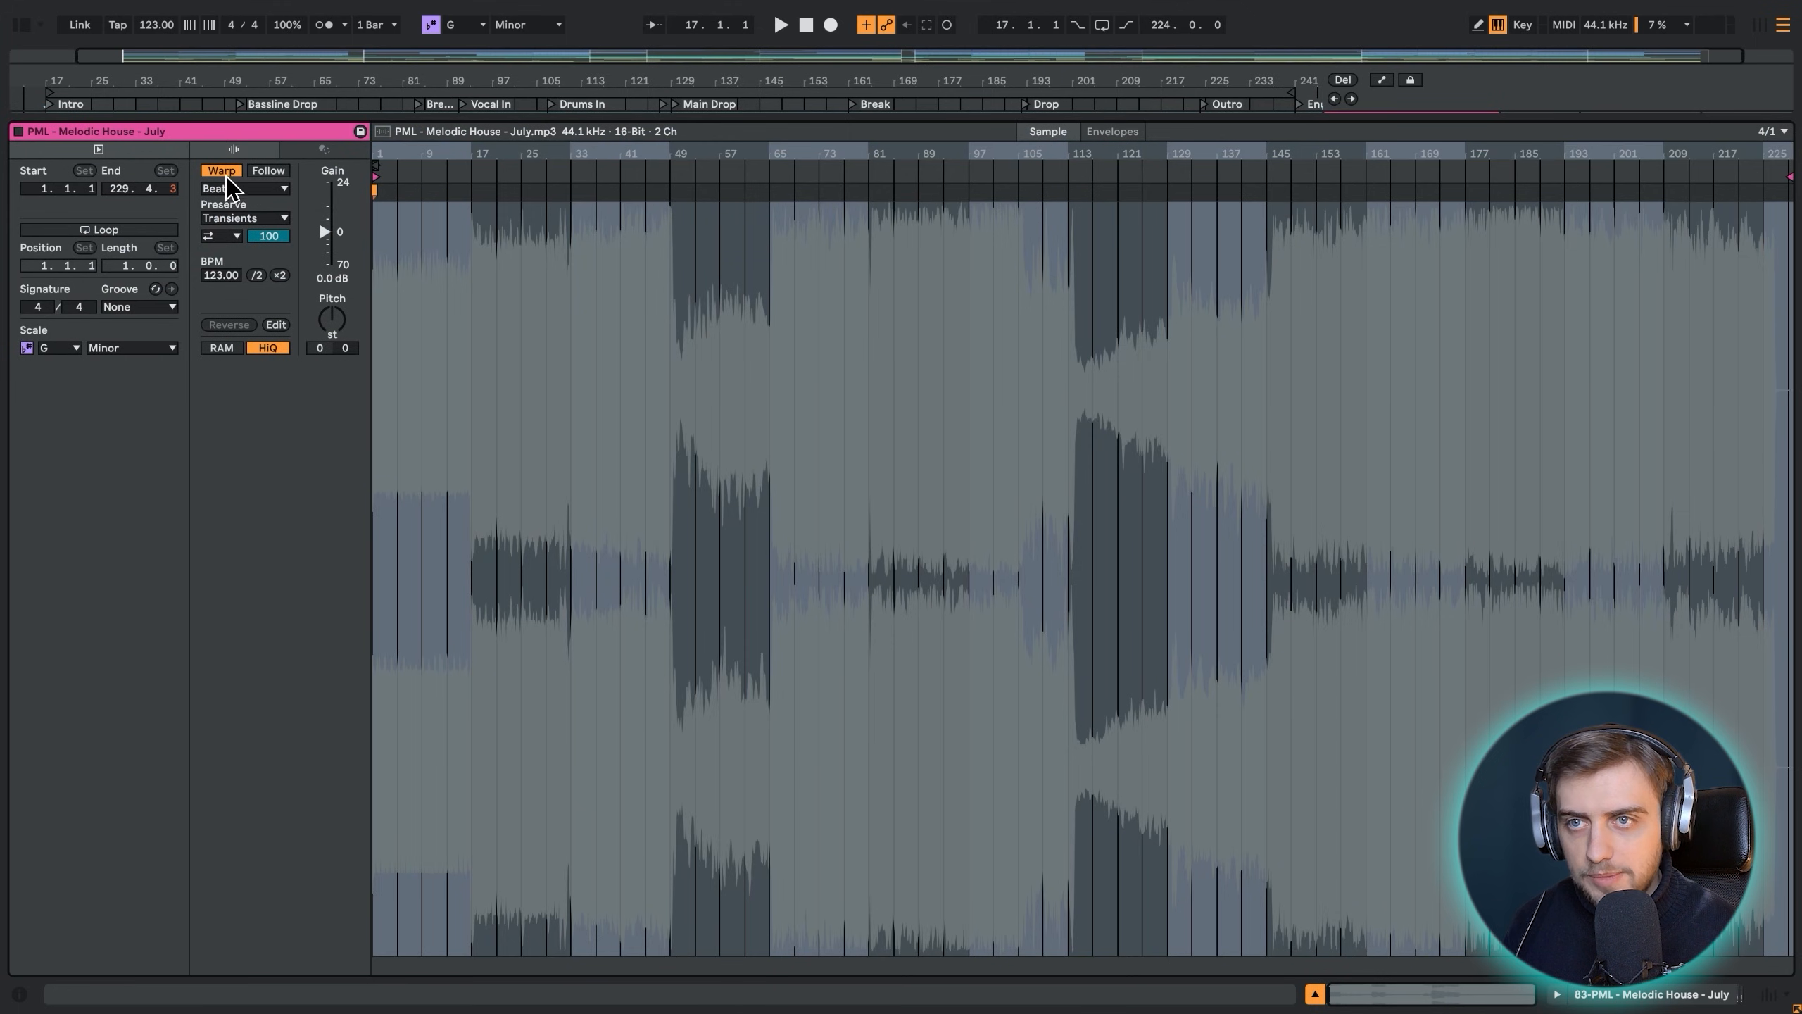
{"action": "left_click", "coordinate": [222, 171]}
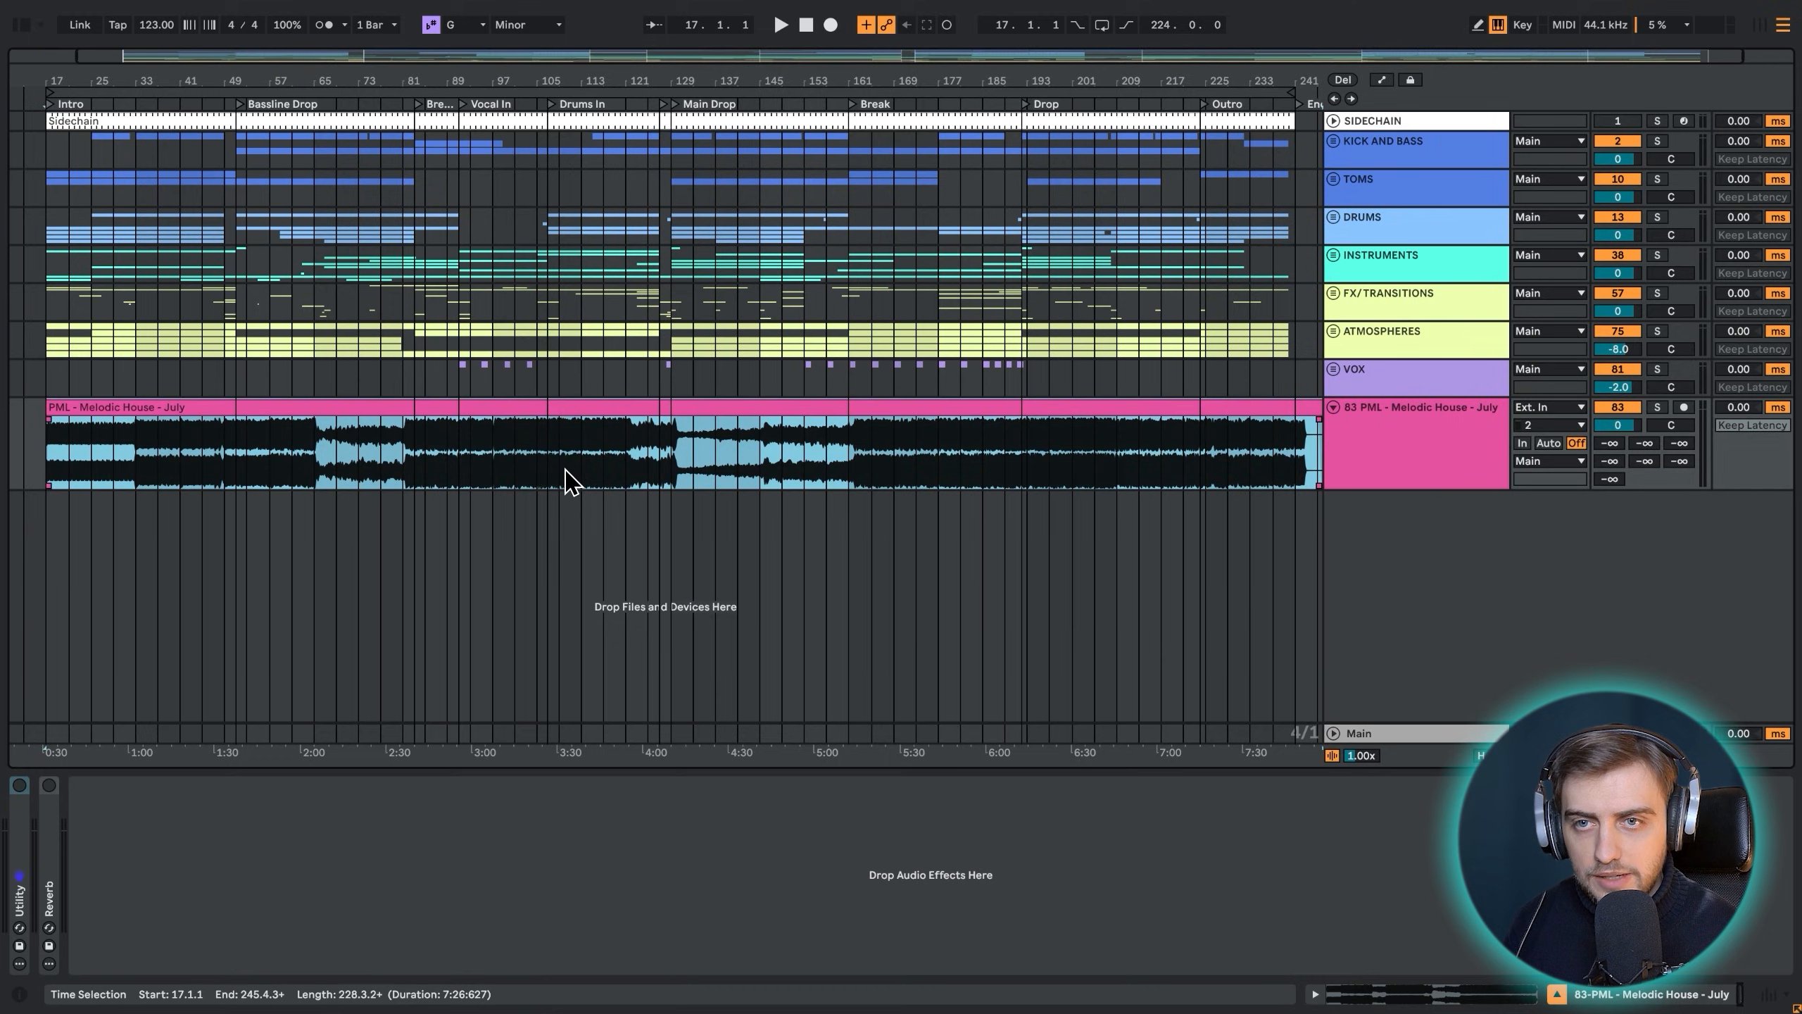
Bypass the Audio Effect Rack on the Main track
{"action": "left_click", "coordinate": [450, 459]}
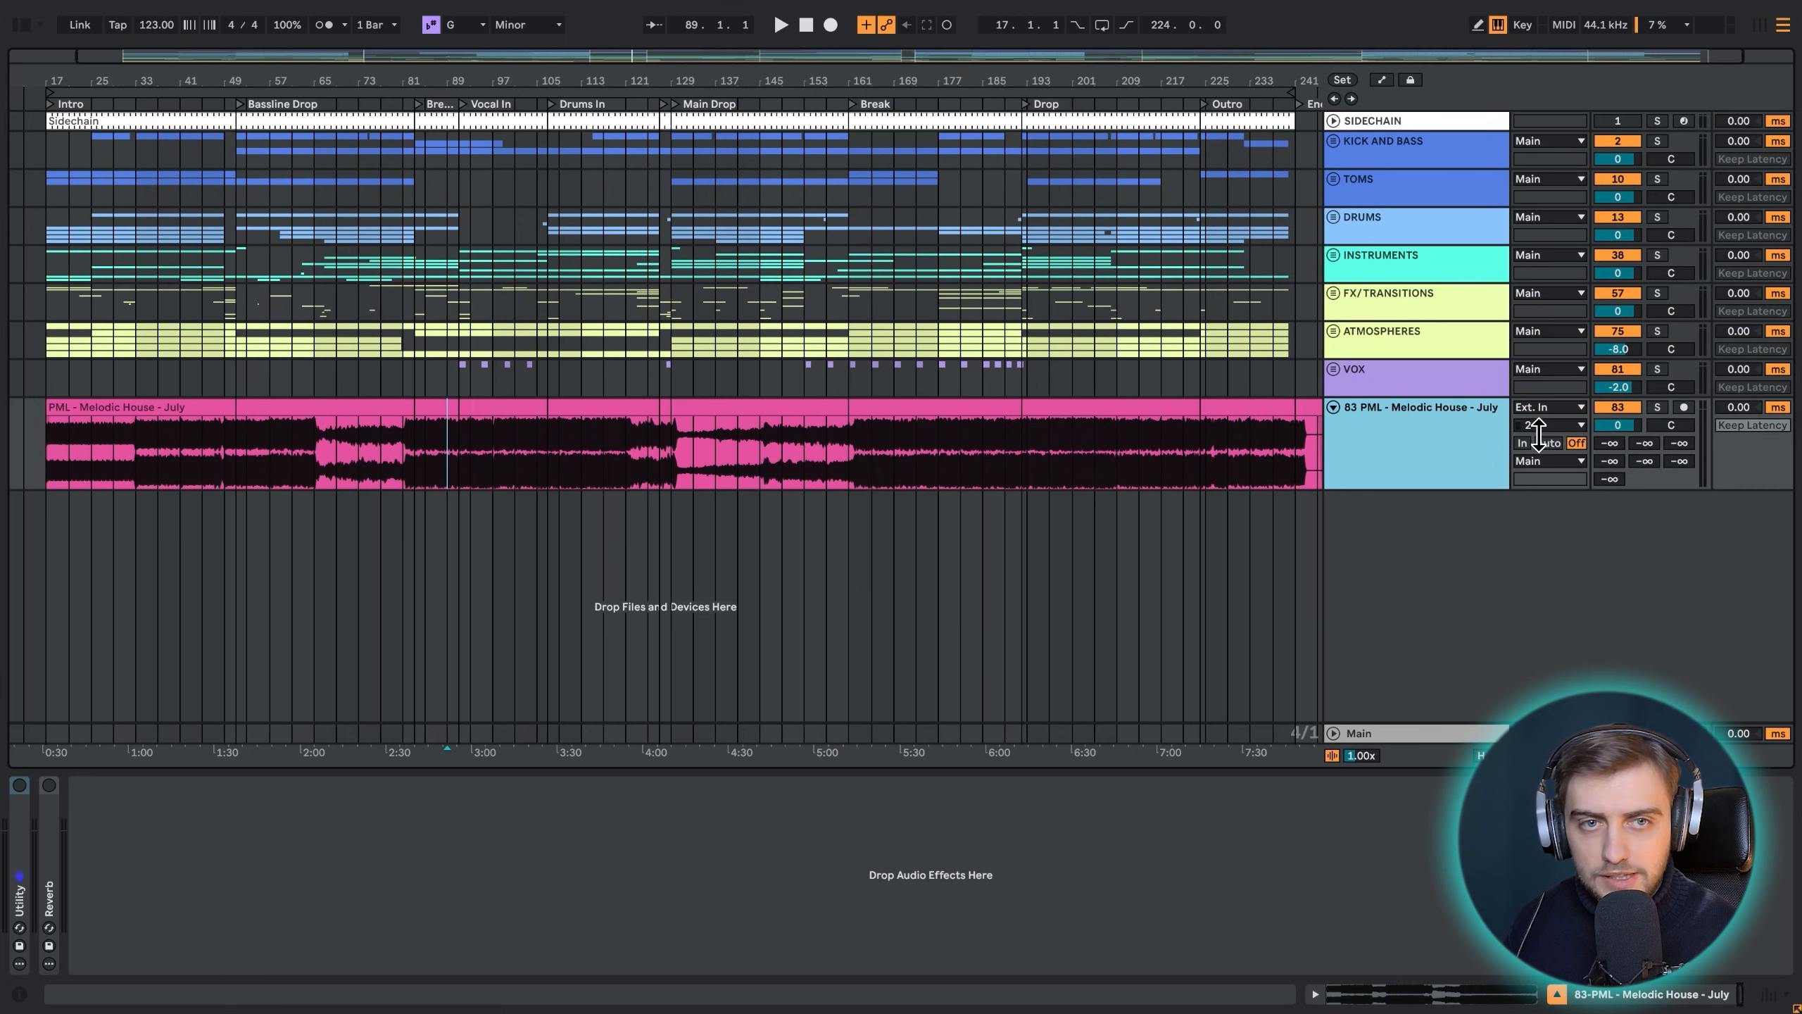
{"action": "left_click", "coordinate": [1401, 734]}
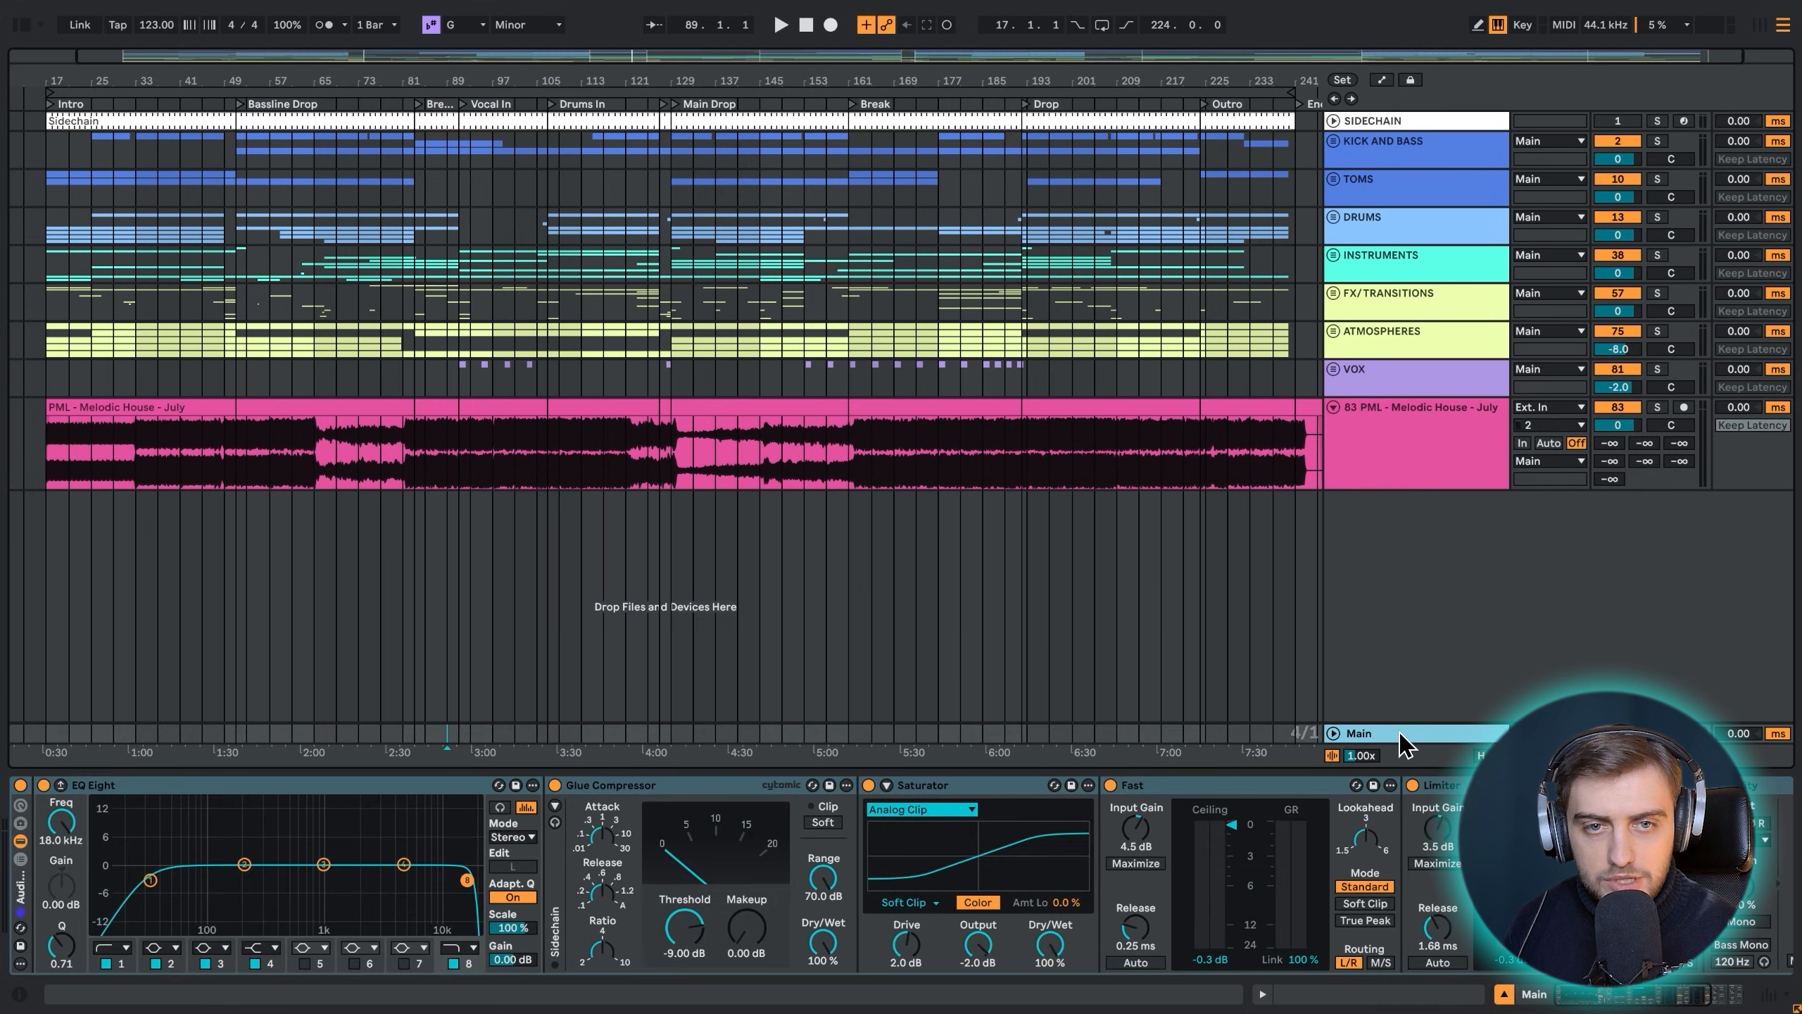
{"action": "left_click", "coordinate": [20, 786]}
Solo the reference track and play it from bar 81 to locate the musical transition in its waveform
{"action": "left_click", "coordinate": [411, 461]}
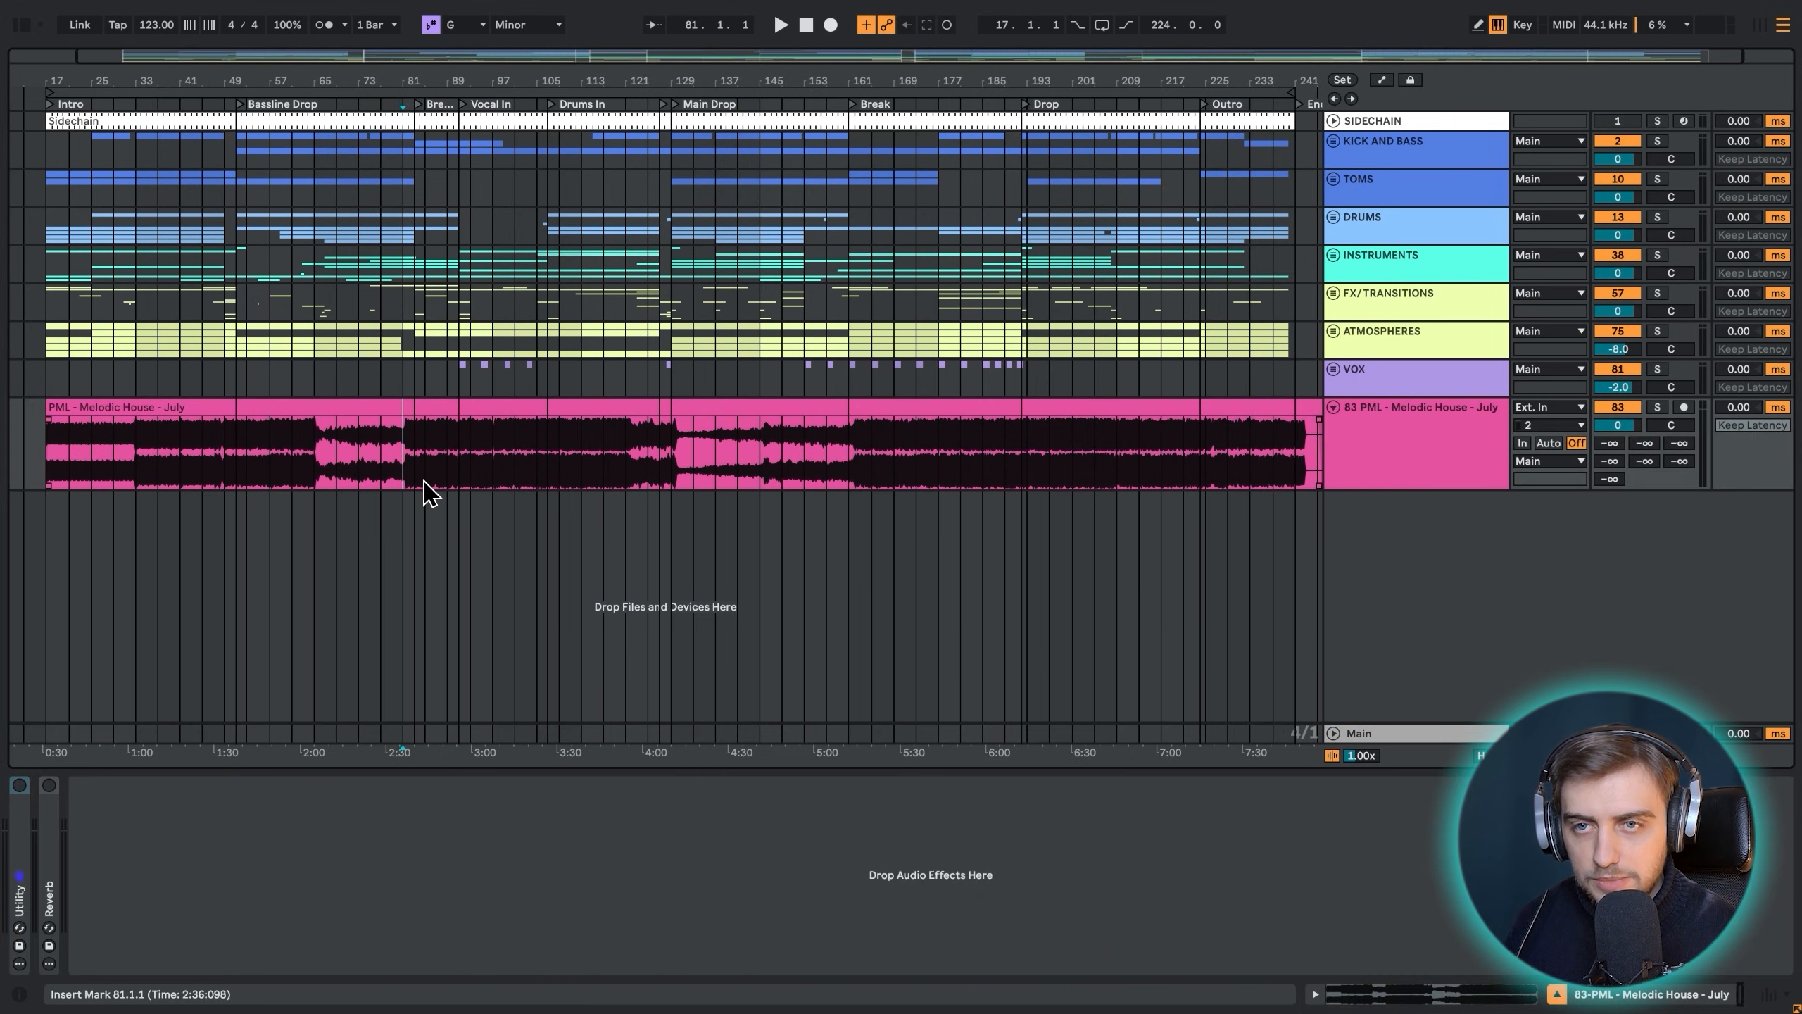
{"action": "left_click_drag", "start_coordinate": [383, 81], "coordinate": [381, 156]}
{"action": "left_click", "coordinate": [1657, 408]}
{"action": "key", "text": "space"}
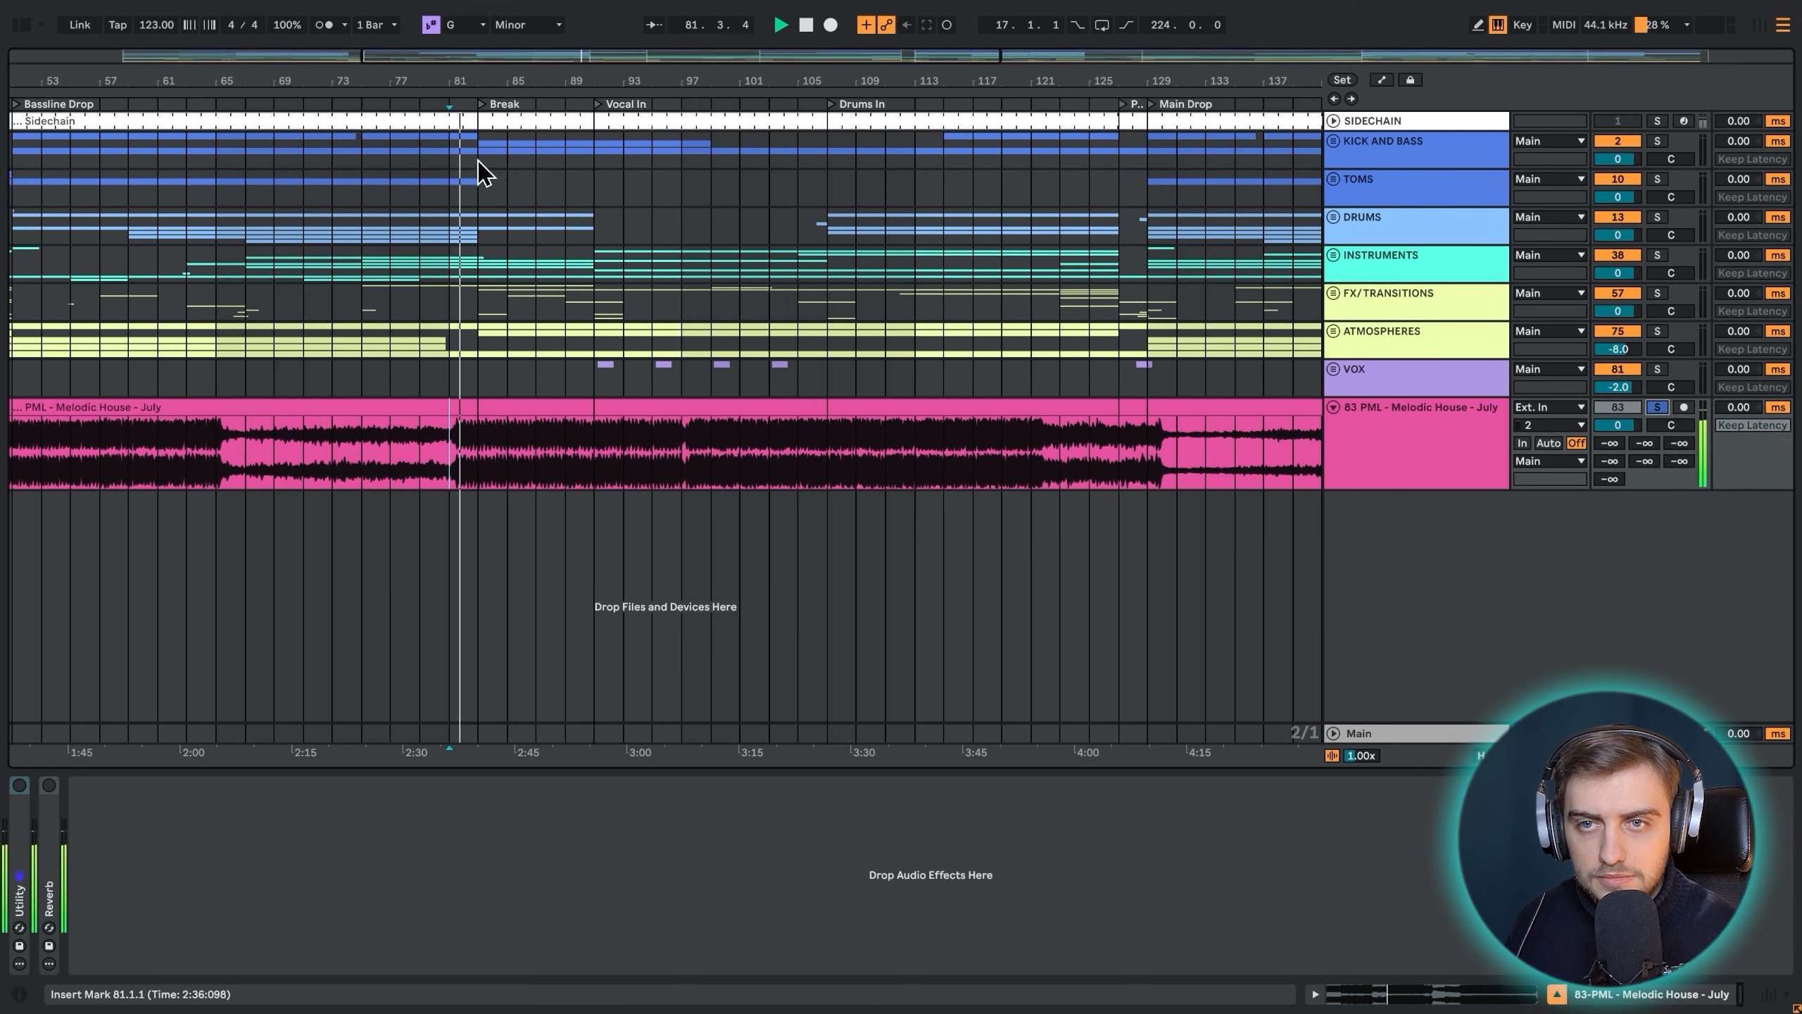
{"action": "left_click_drag", "start_coordinate": [455, 80], "coordinate": [539, 248]}
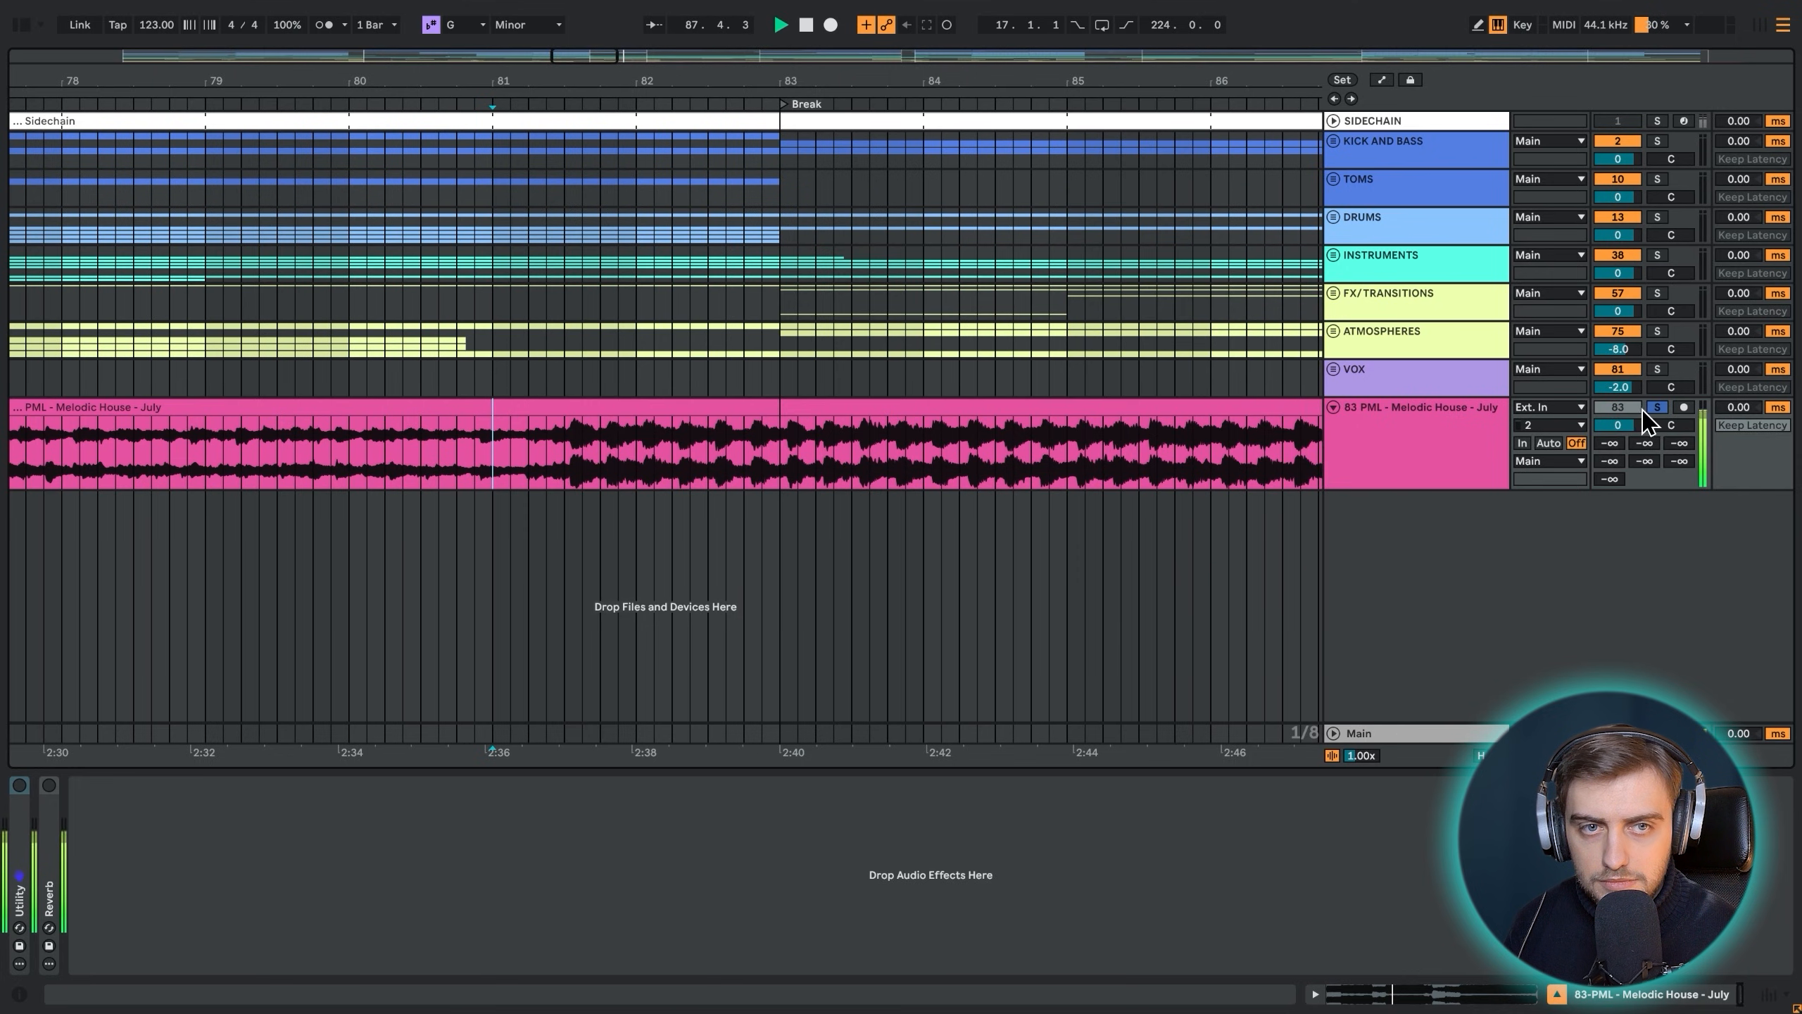
{"action": "key", "text": "space"}
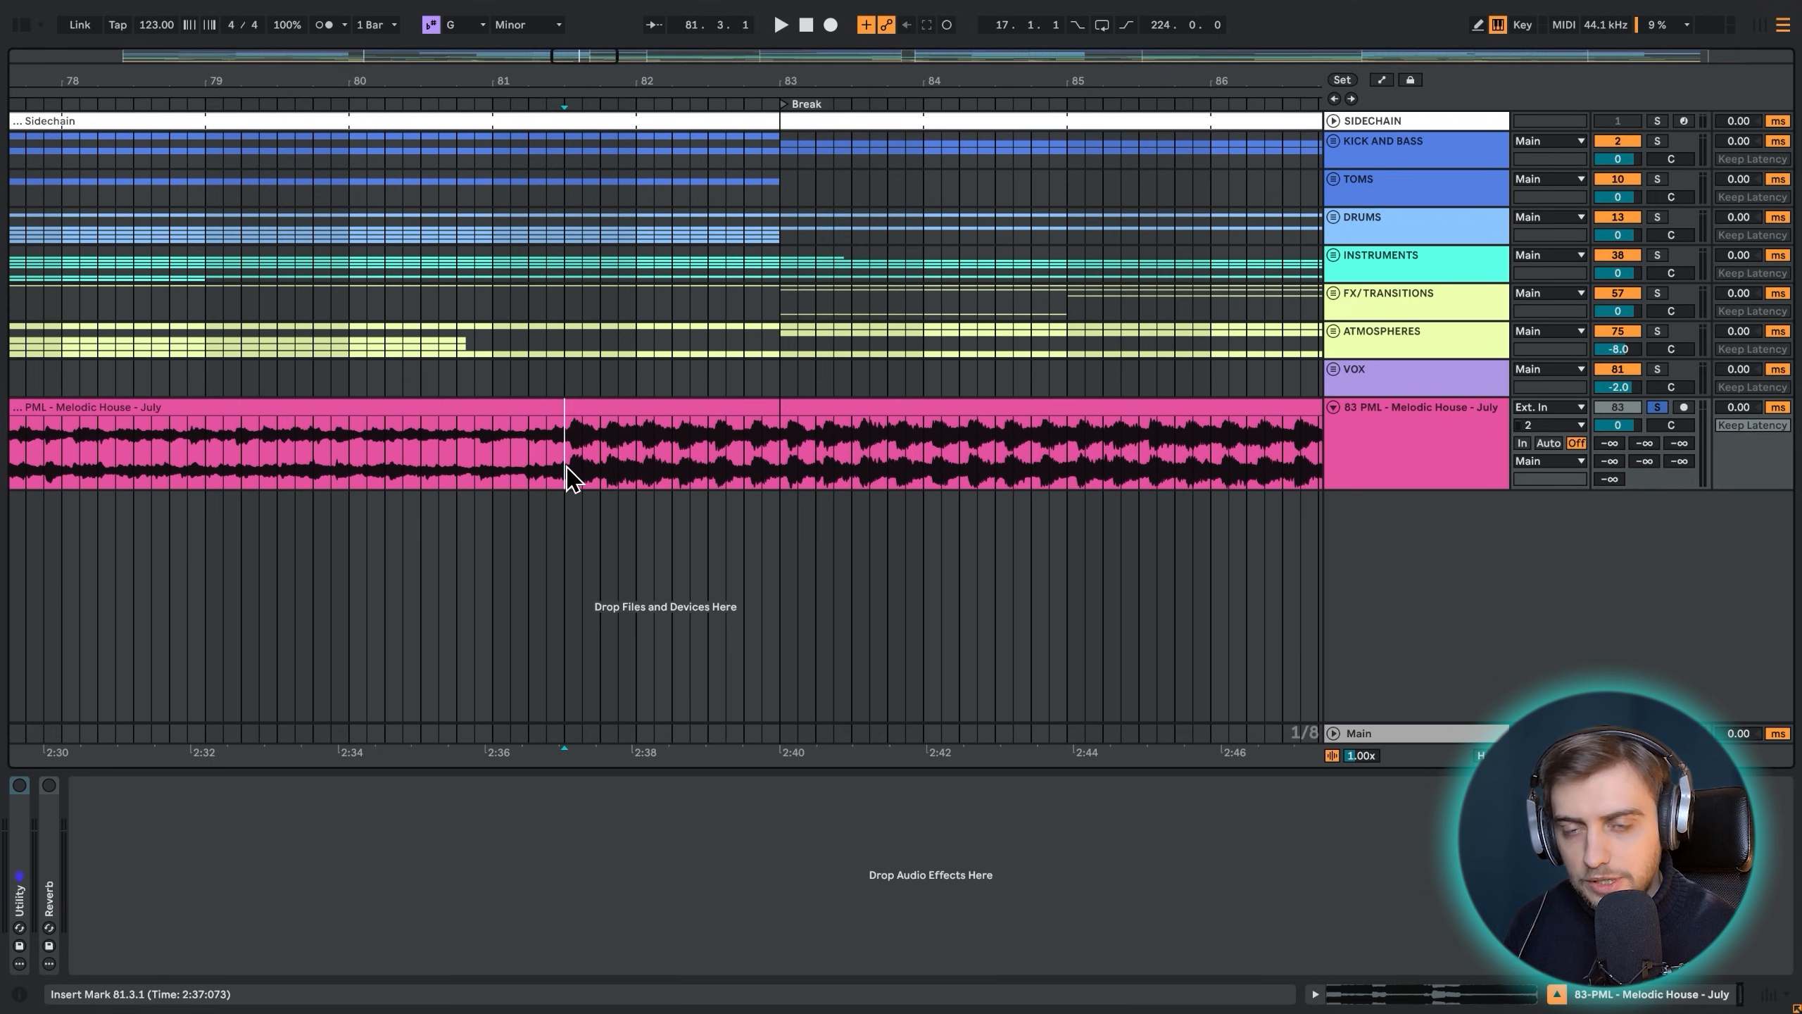
Split the reference clip at 81.3.1 and delete the part before the split
{"action": "key", "text": "super+e"}
{"action": "left_click", "coordinate": [536, 405]}
{"action": "key", "text": "Delete"}
Cut the remaining reference clip and paste it into the Main Drop section, aligning its start to bar 129
{"action": "left_click", "coordinate": [657, 408]}
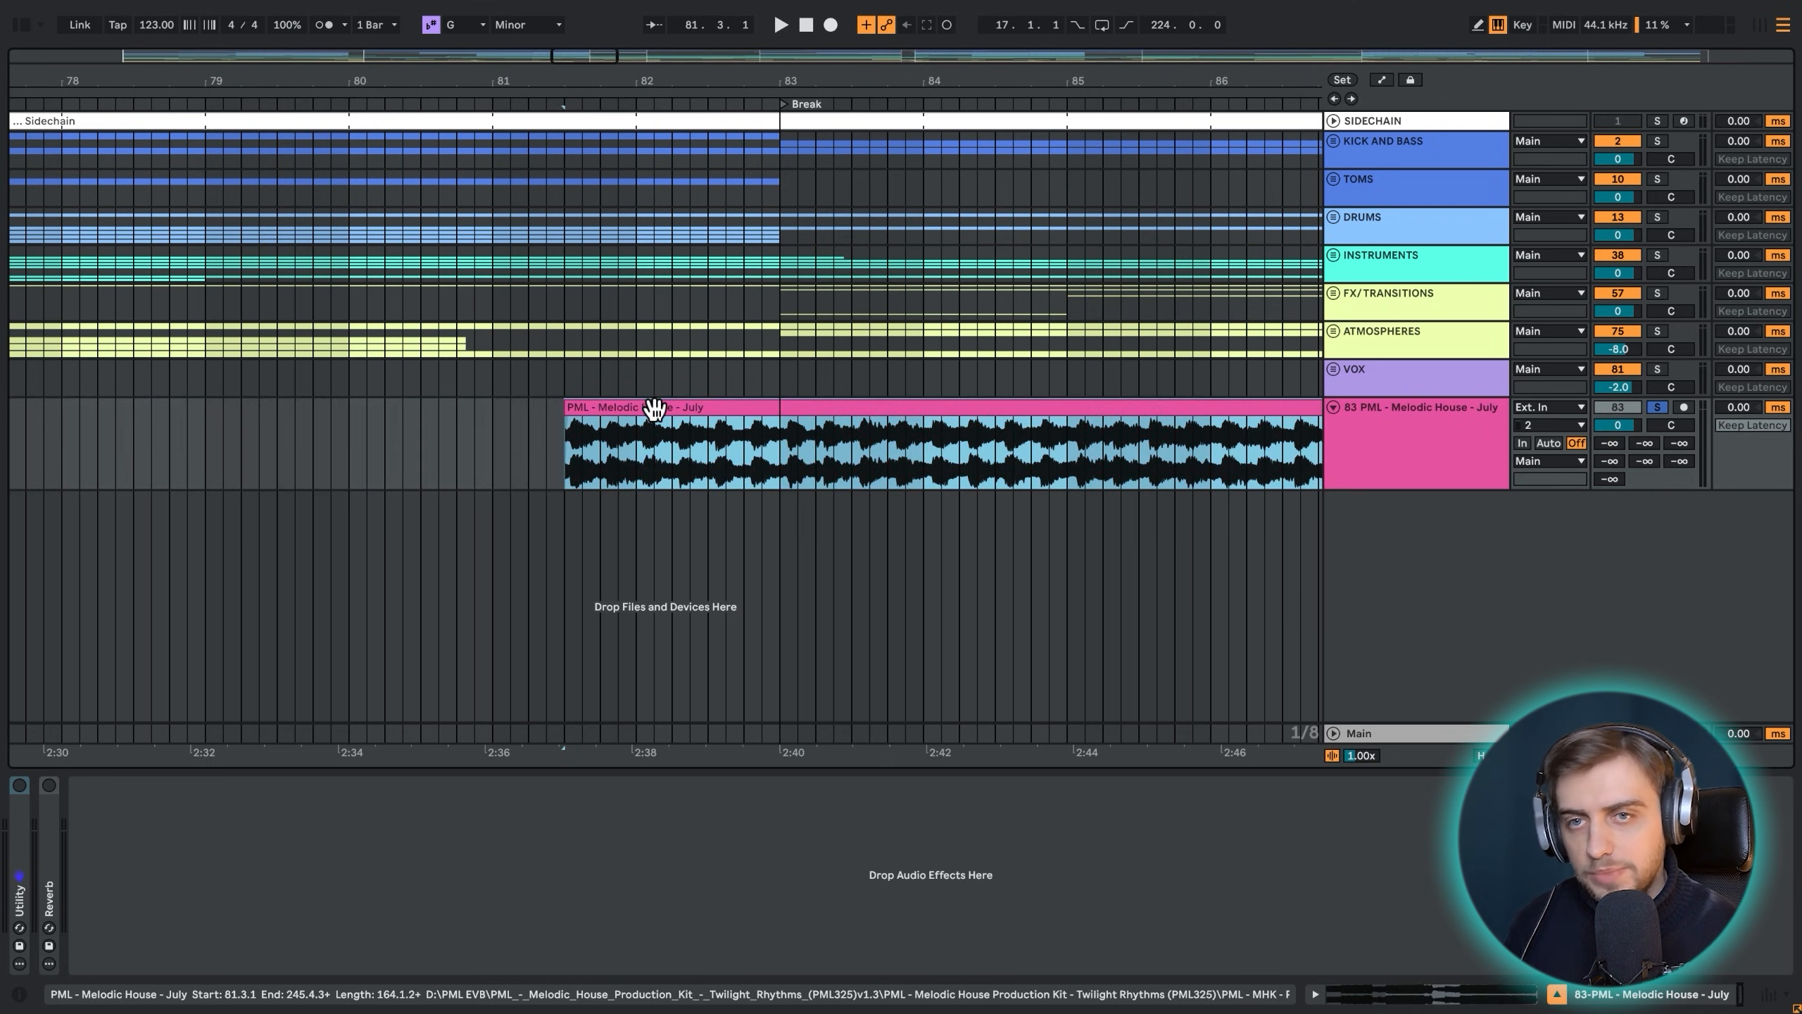
{"action": "key", "text": "Delete"}
{"action": "left_click_drag", "start_coordinate": [690, 80], "coordinate": [694, 85]}
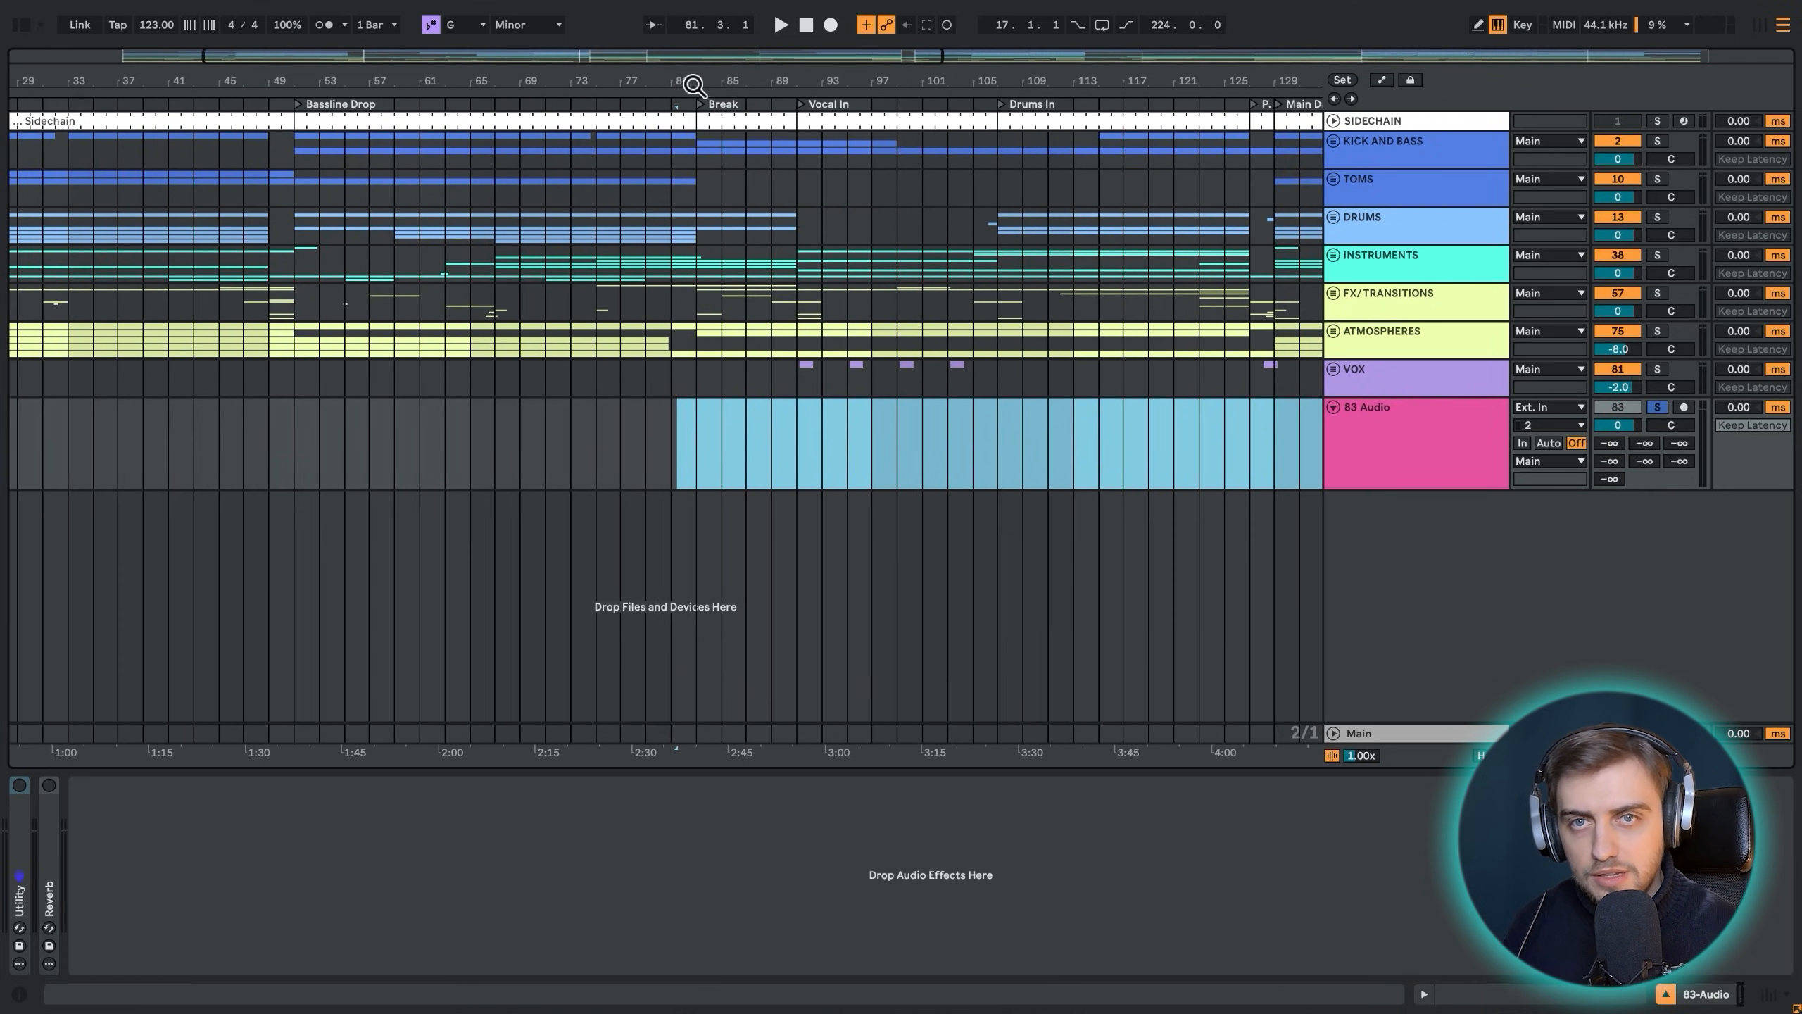
{"action": "left_click_drag", "start_coordinate": [1053, 78], "coordinate": [604, 85]}
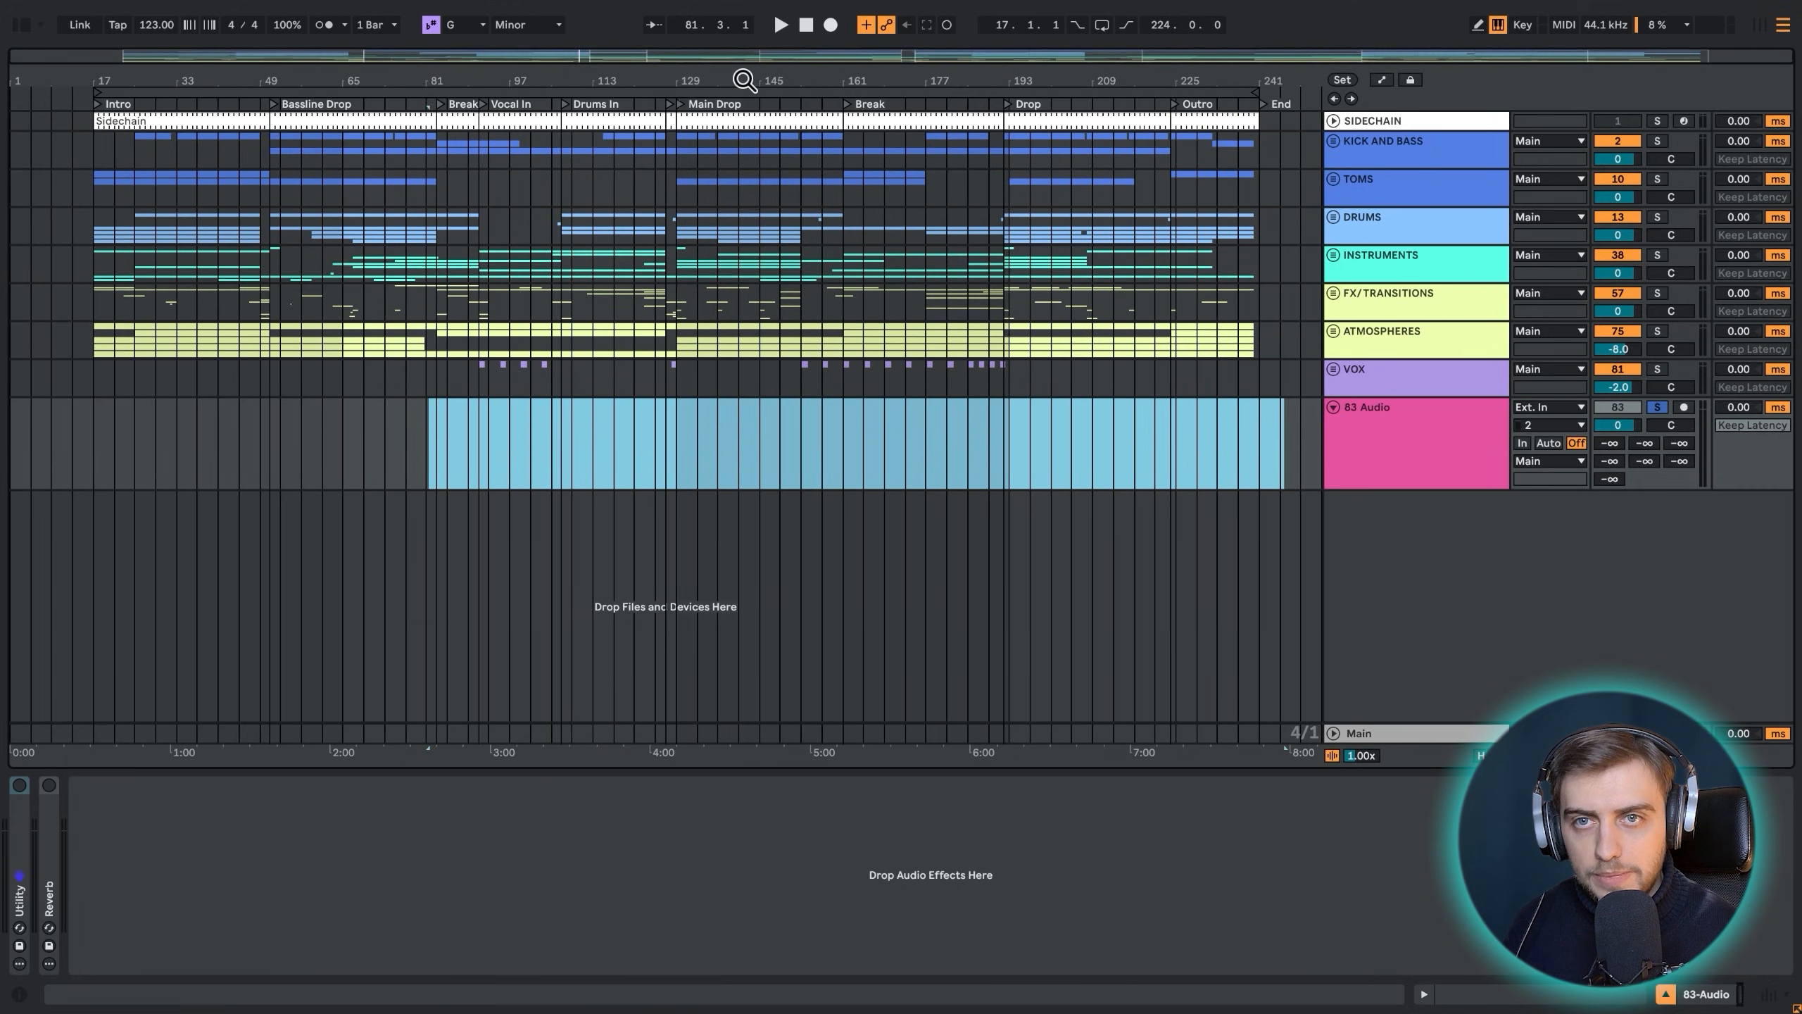
{"action": "left_click_drag", "start_coordinate": [745, 80], "coordinate": [716, 322]}
{"action": "left_click", "coordinate": [652, 466]}
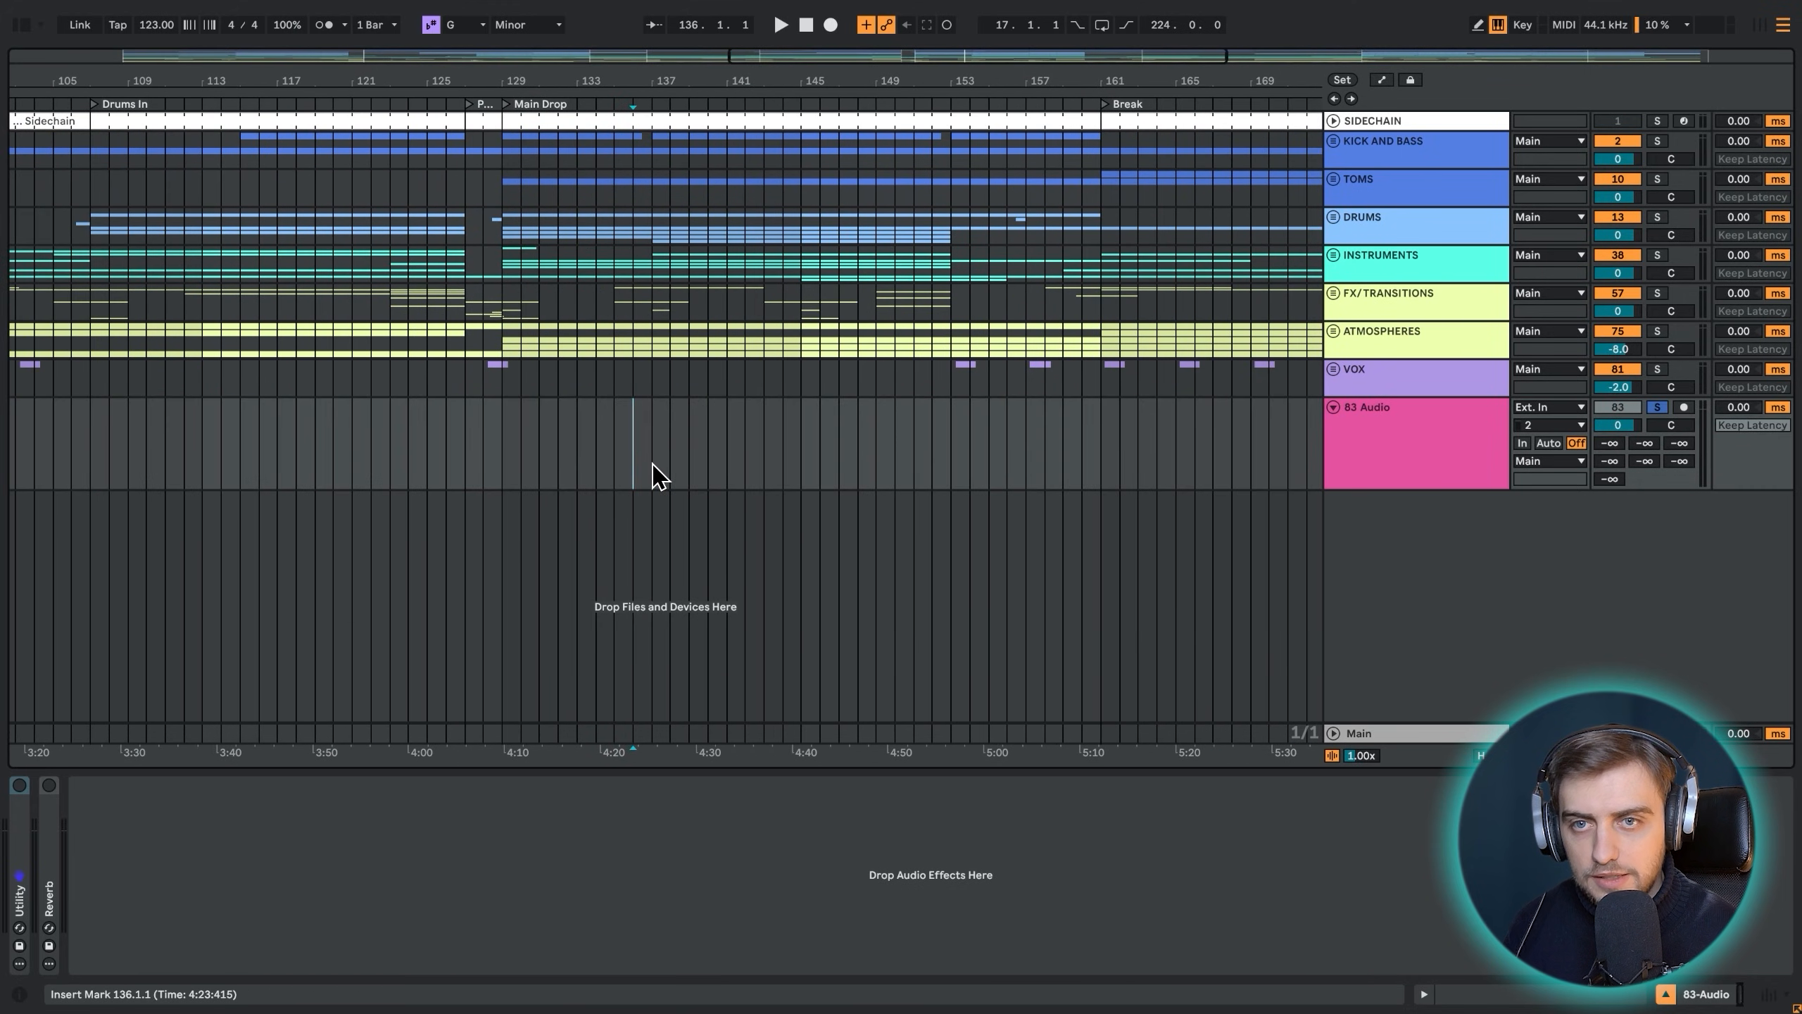
{"action": "left_click", "coordinate": [652, 465]}
{"action": "key", "text": "super+v"}
{"action": "left_click_drag", "start_coordinate": [726, 410], "coordinate": [578, 431]}
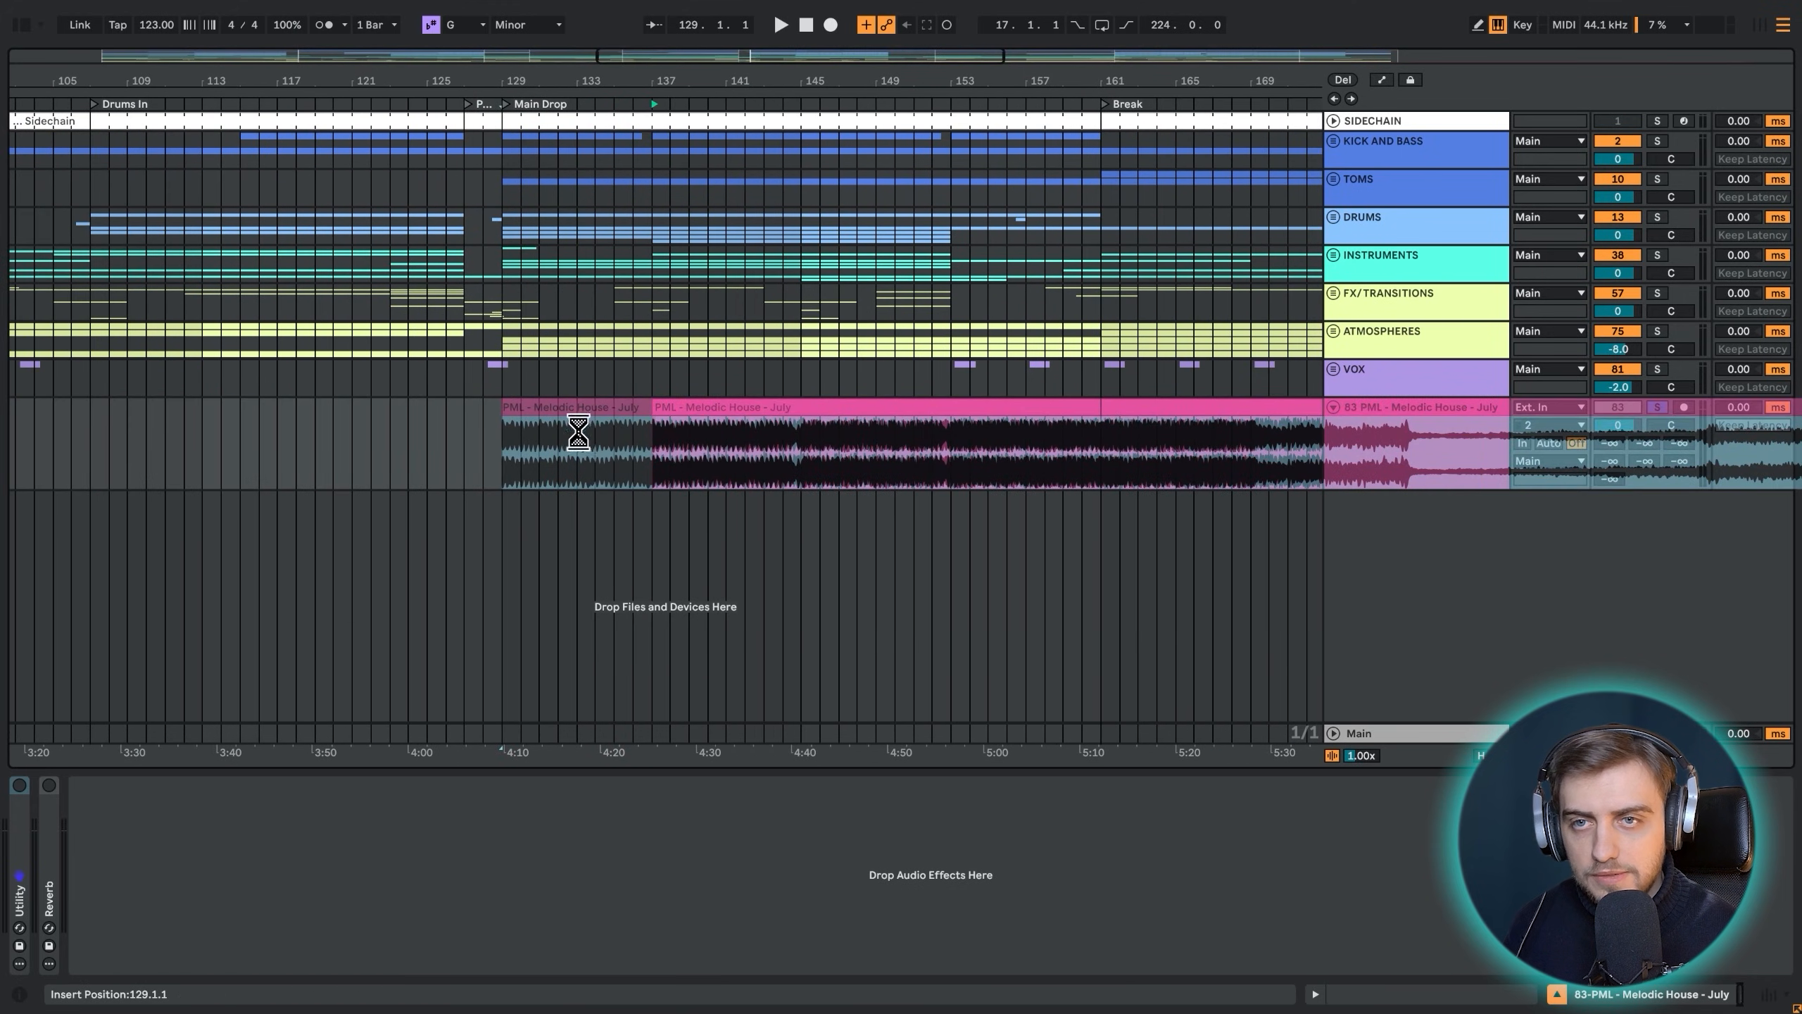
{"action": "left_click", "coordinate": [559, 461]}
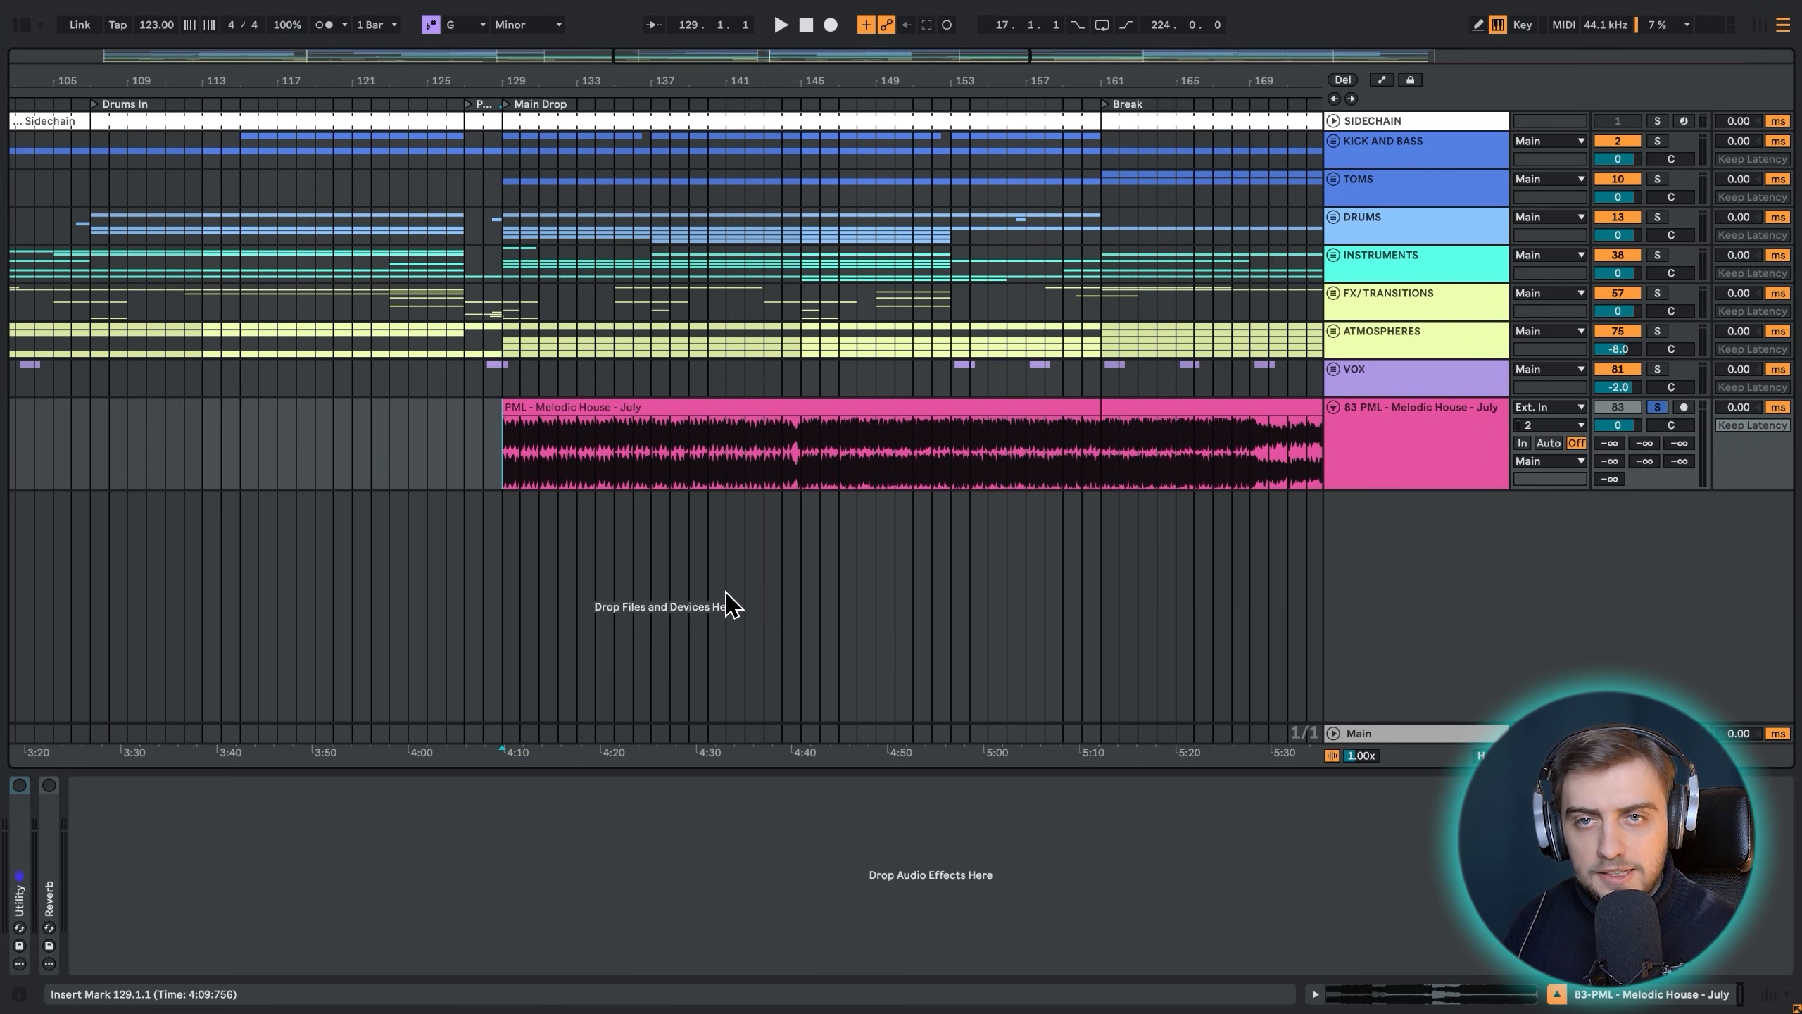
Map the I key to the reference track's solo switch, leaving its track activator unassigned
{"action": "left_click", "coordinate": [1512, 29]}
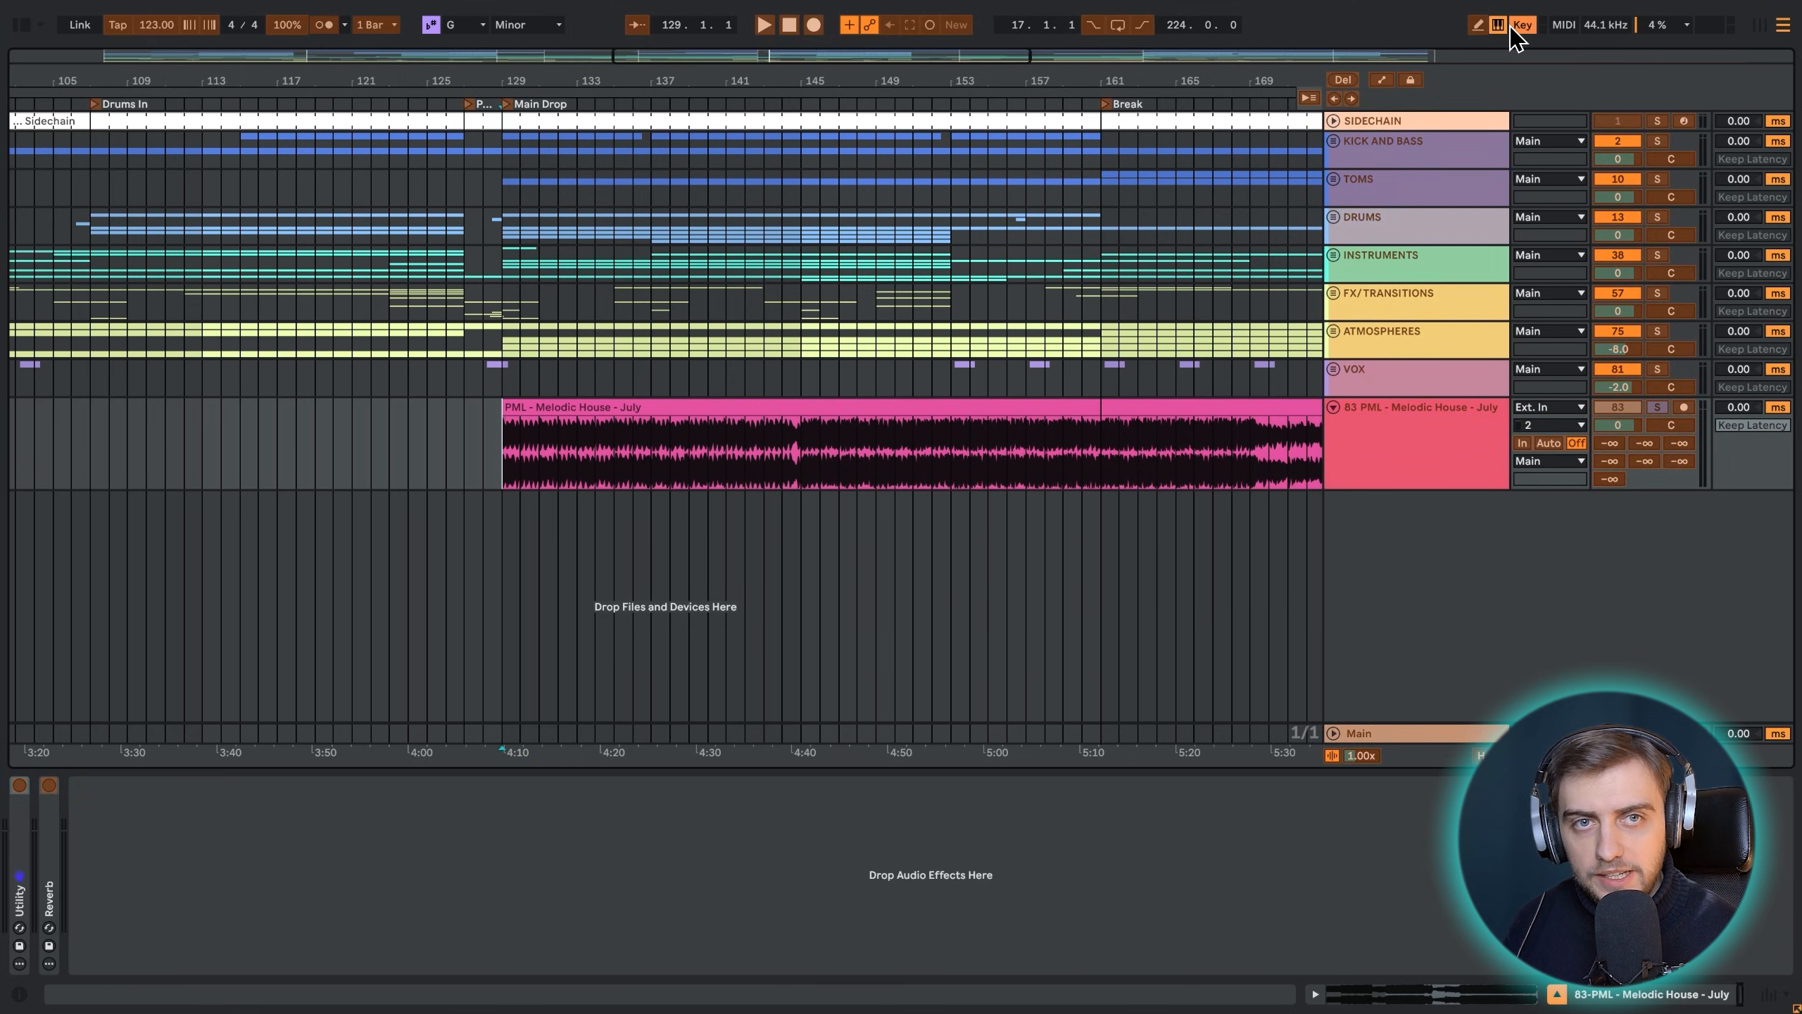
{"action": "left_click", "coordinate": [1387, 760]}
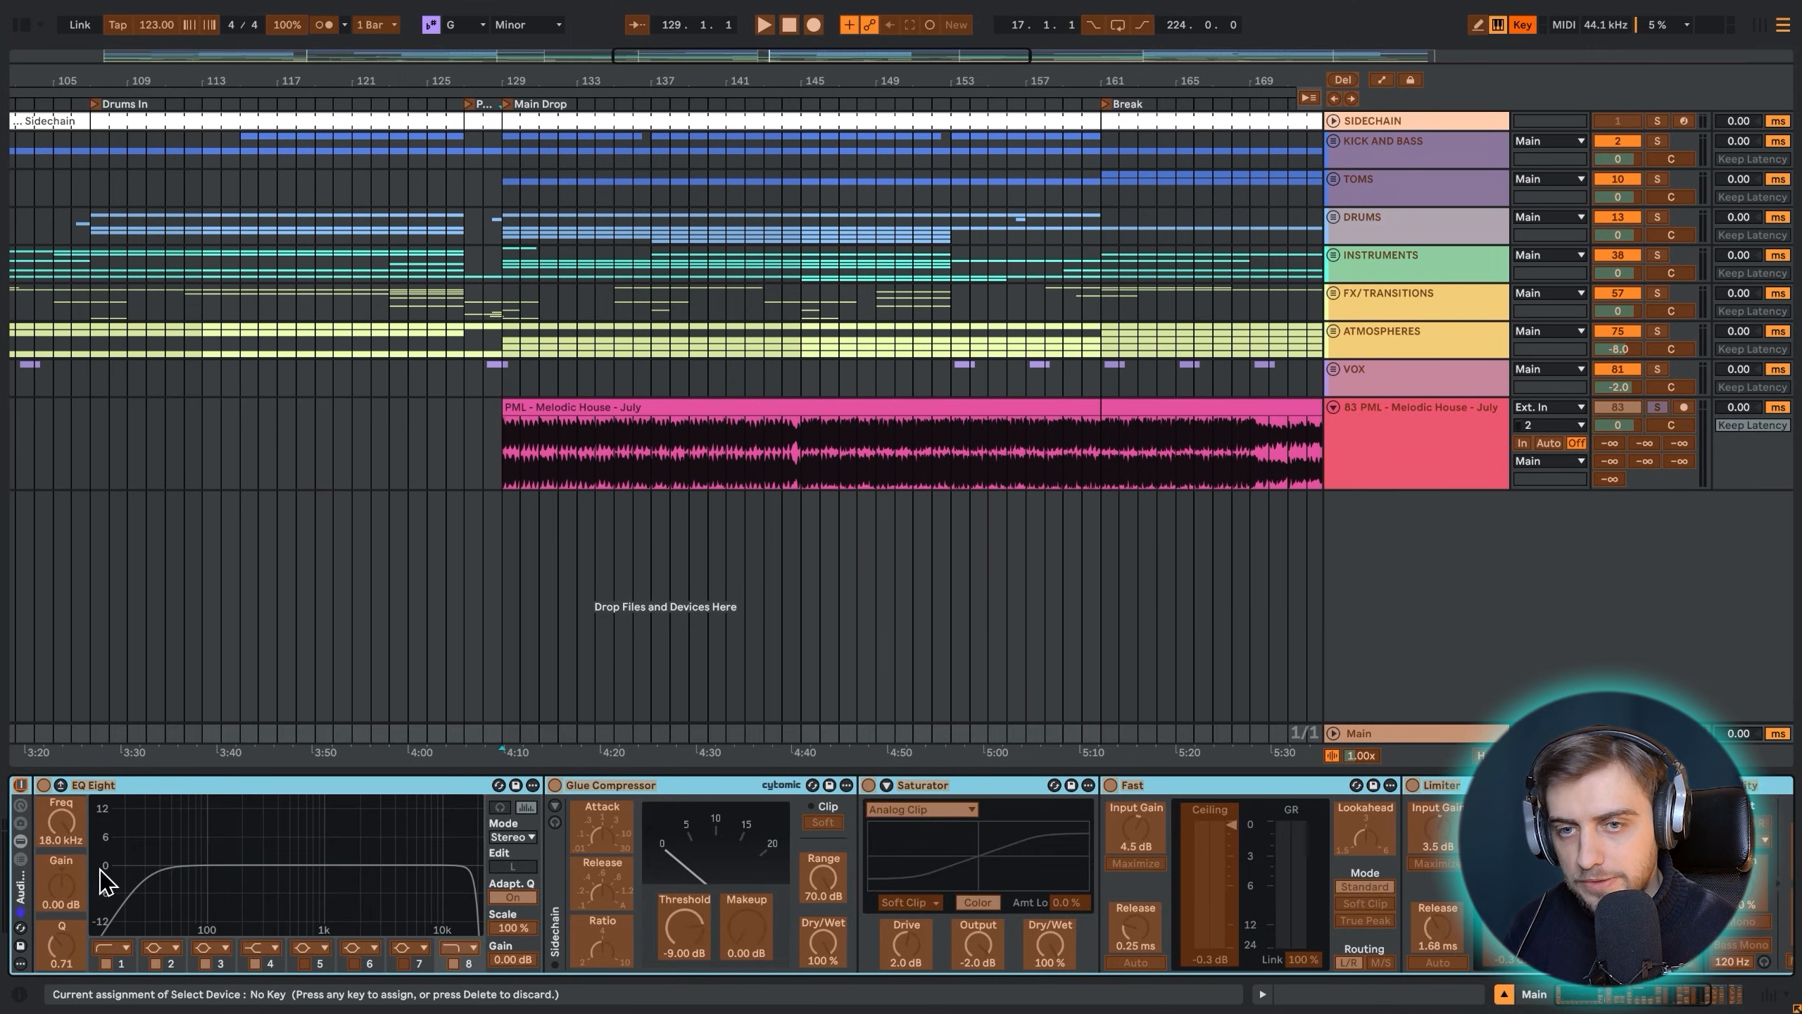
{"action": "left_click", "coordinate": [1620, 408]}
{"action": "key", "text": "i"}
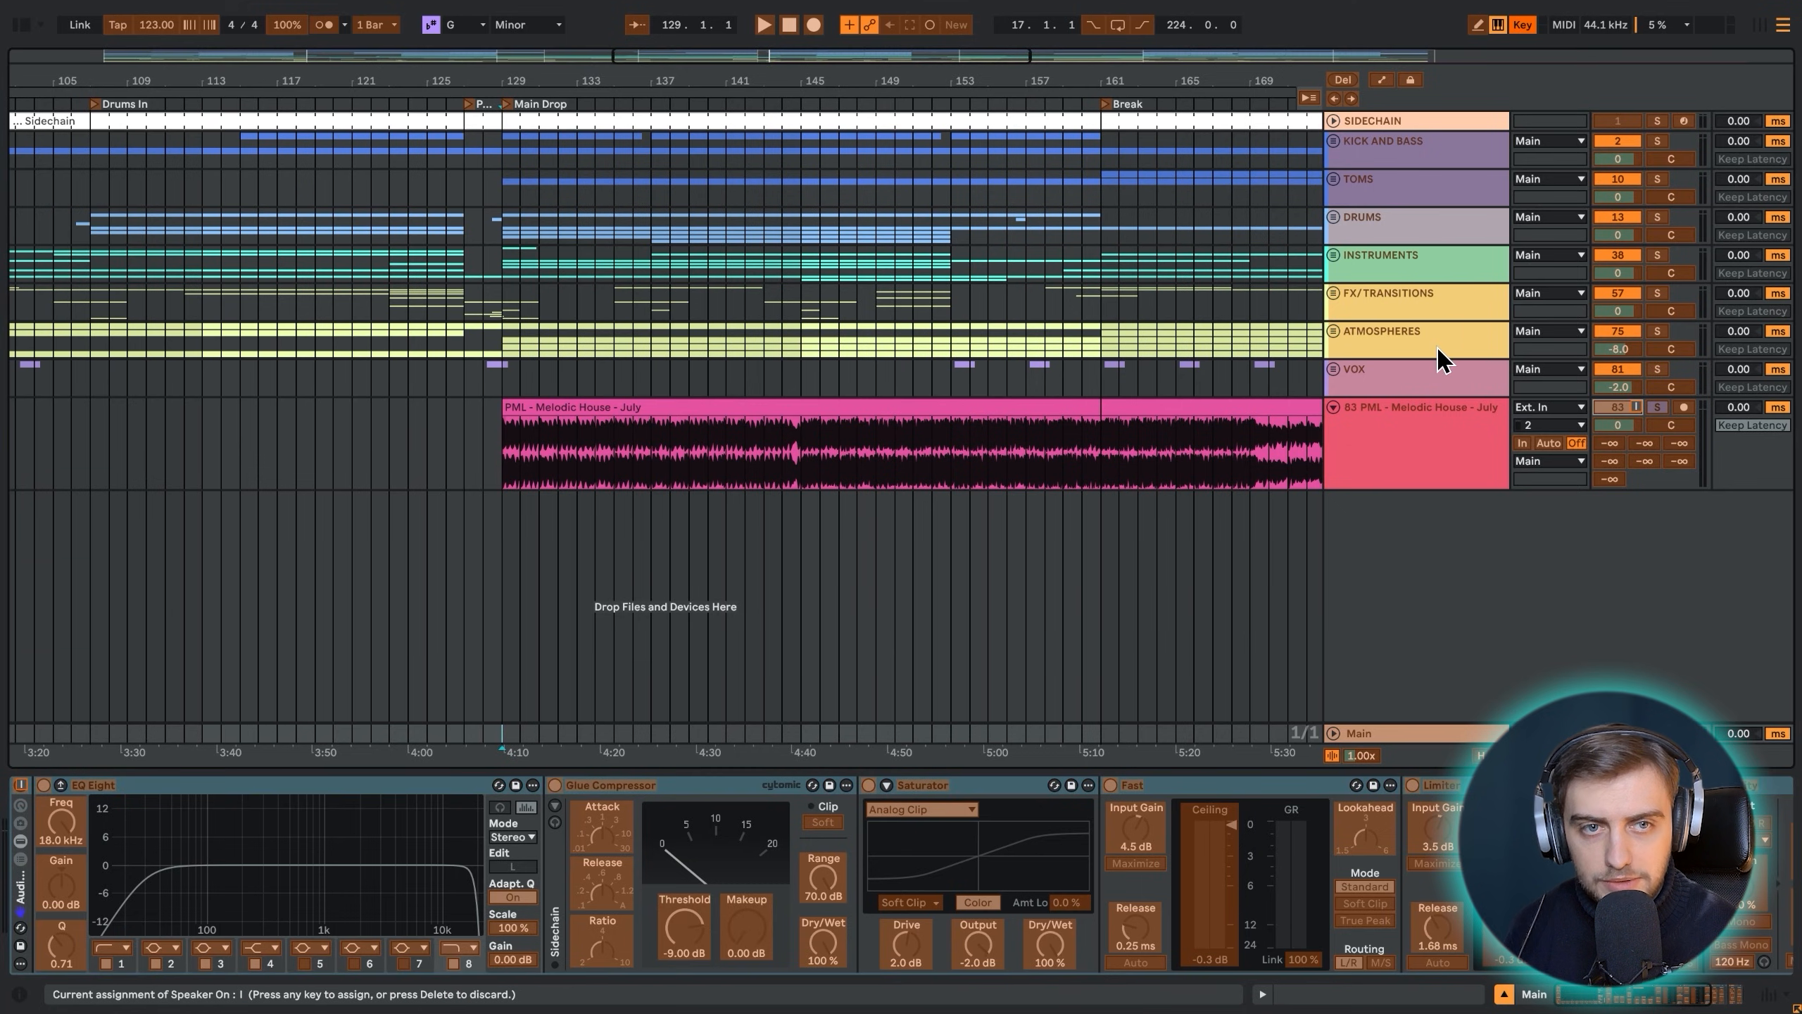
{"action": "left_click", "coordinate": [1659, 409]}
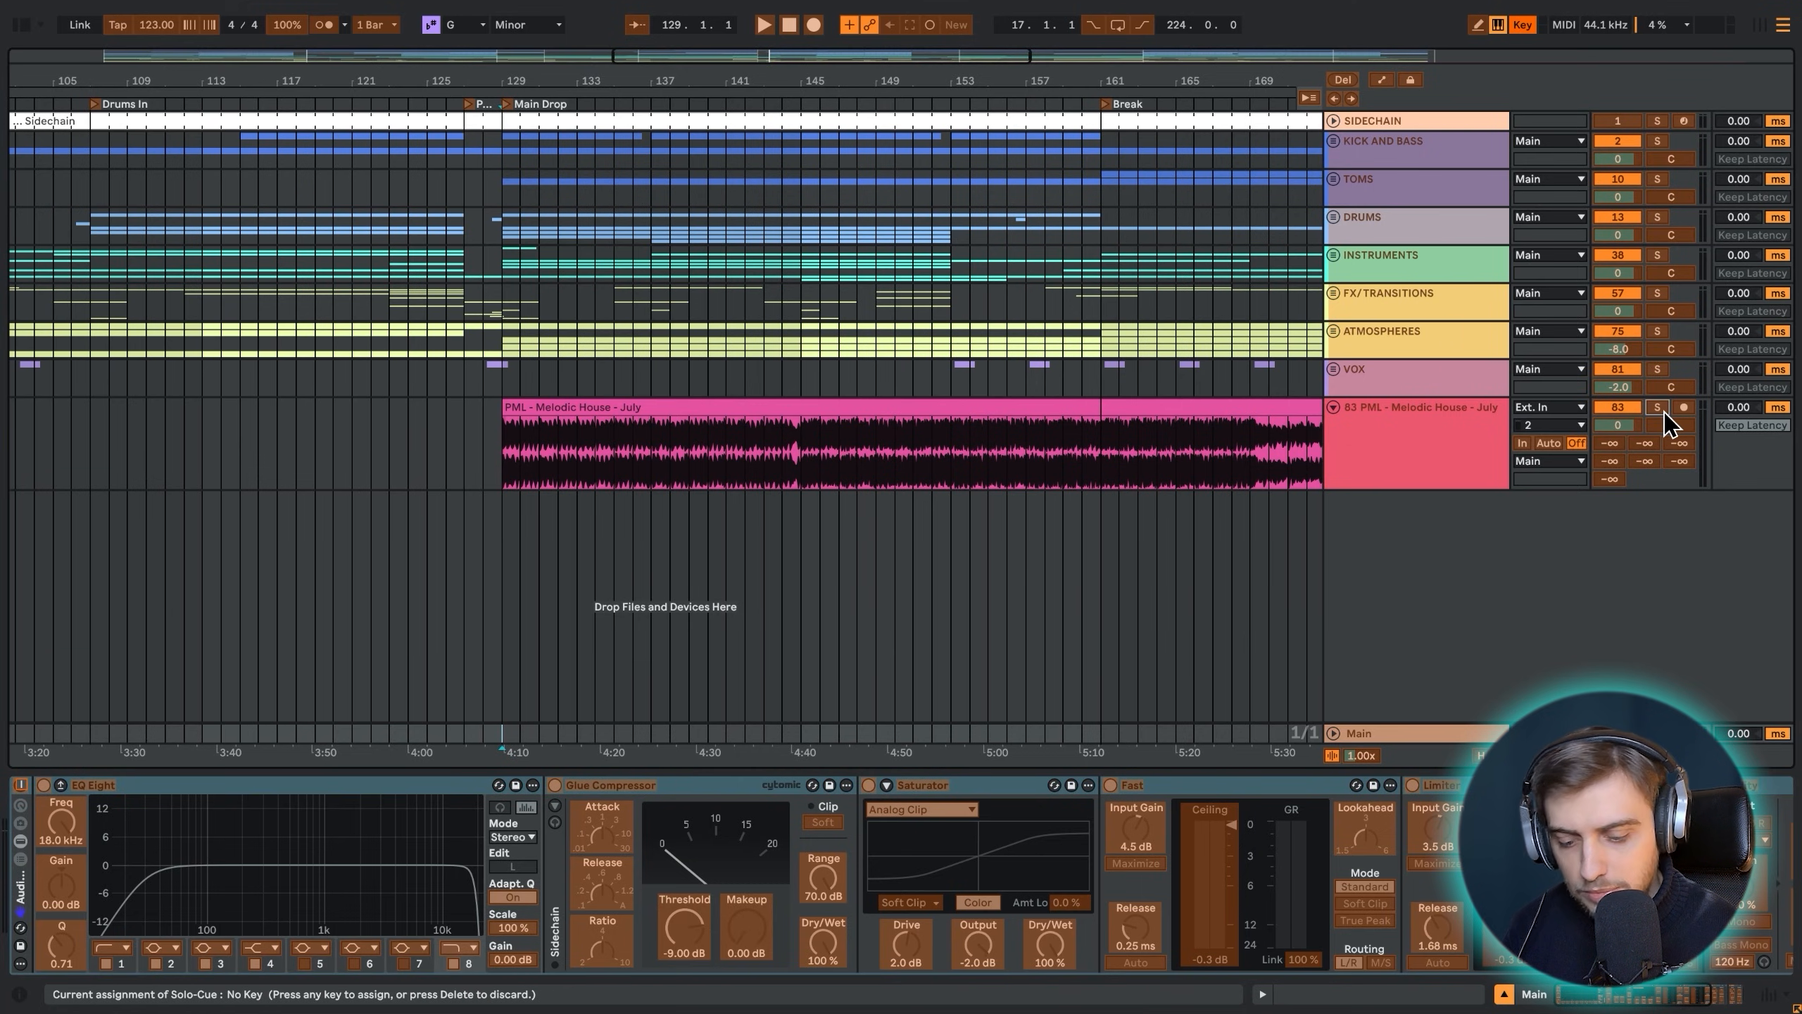
{"action": "key", "text": "i"}
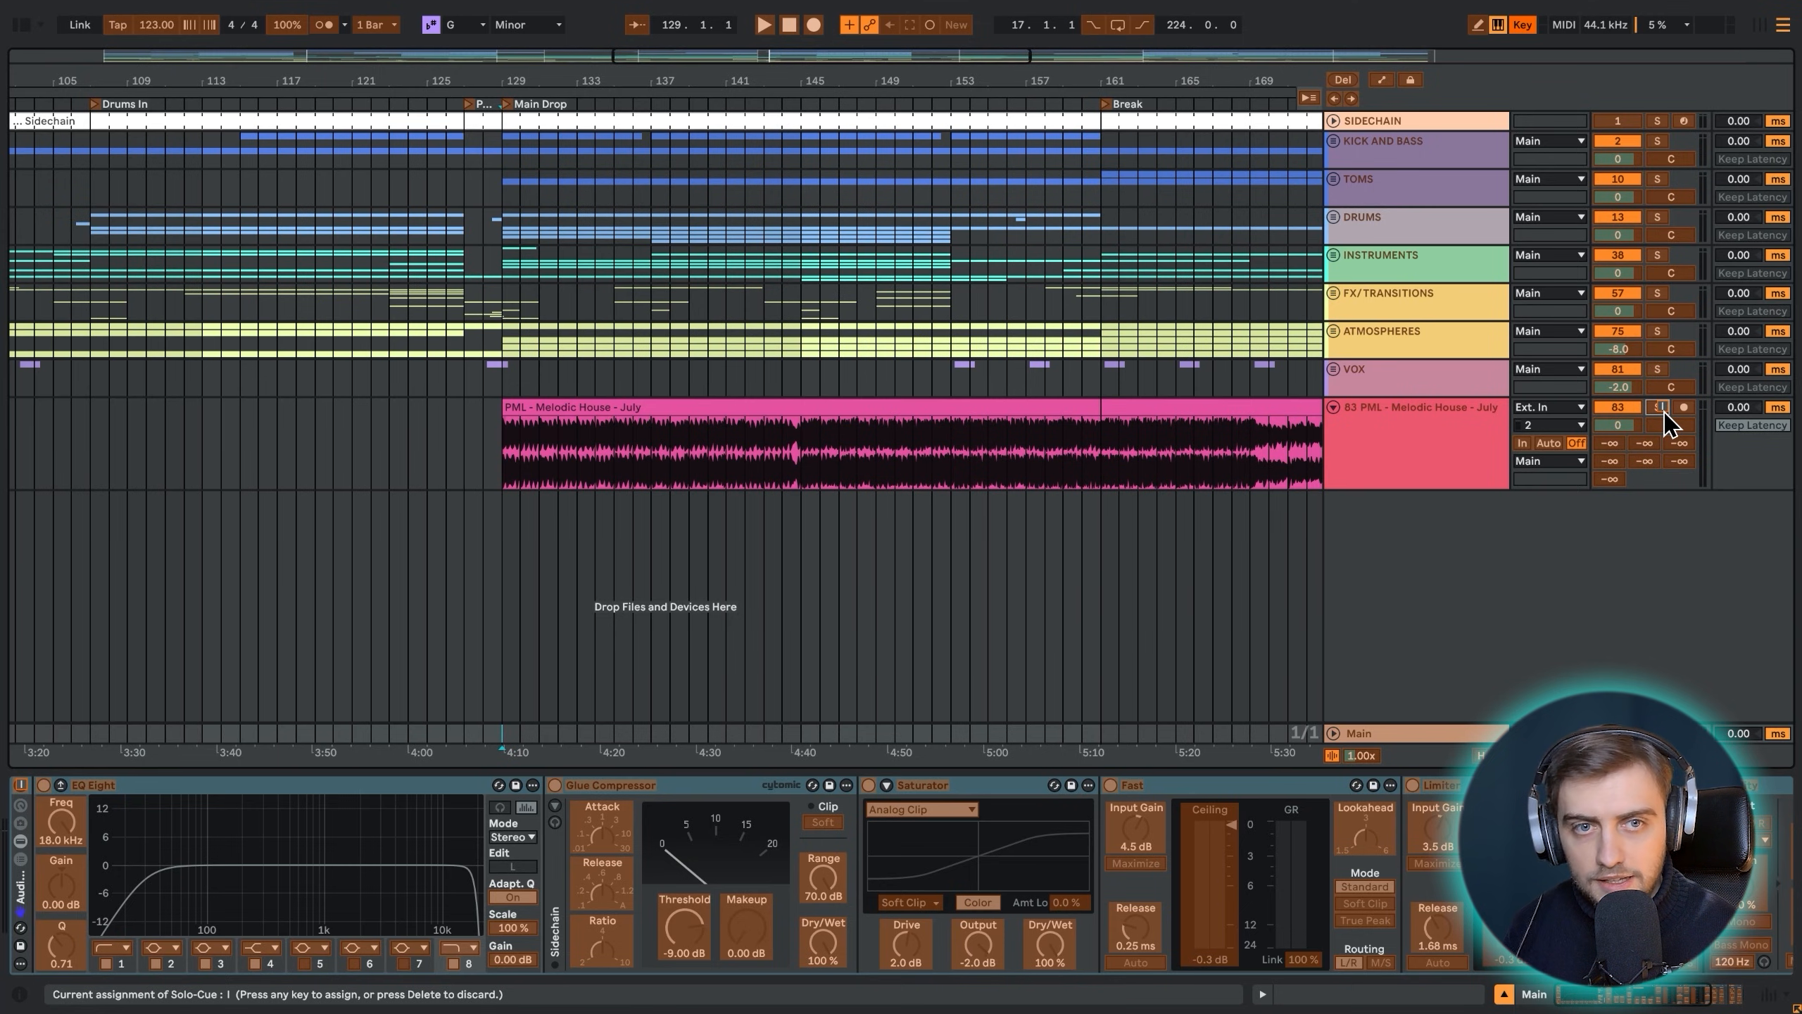
{"action": "key", "text": "super+k"}
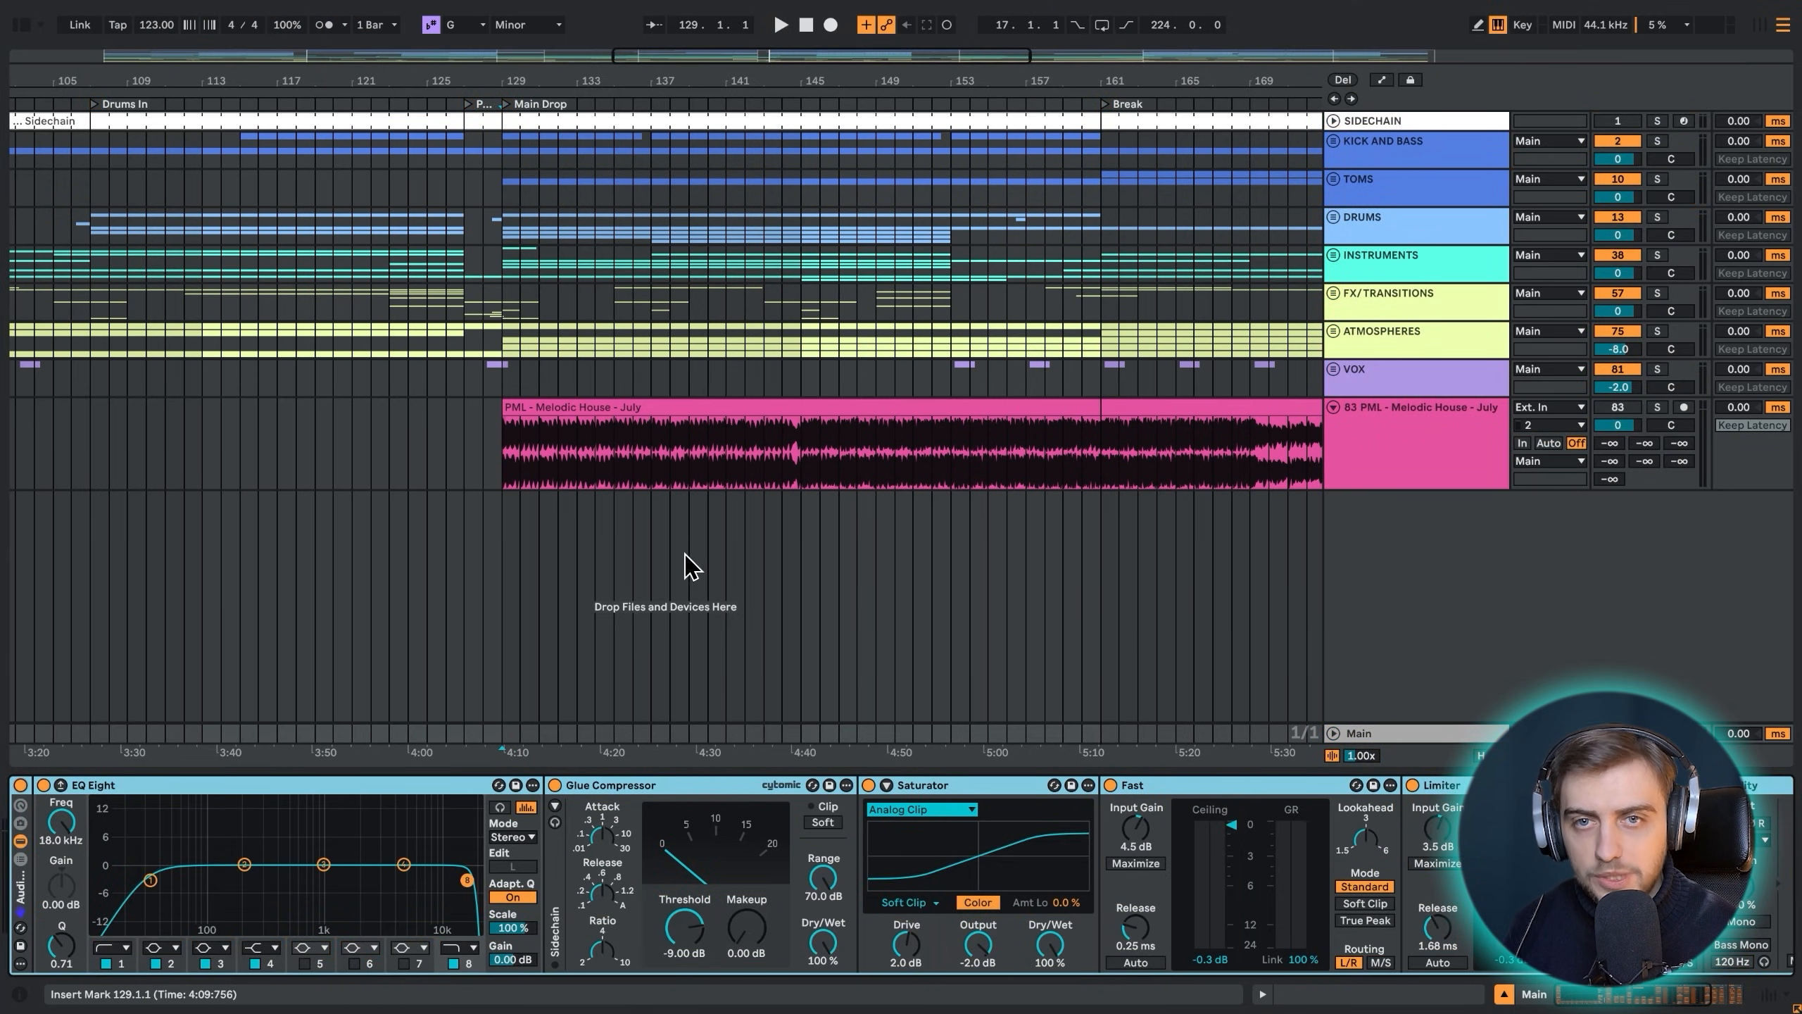
Play the Main Drop briefly from bar 129, first the mix and then the soloed reference track
{"action": "left_click", "coordinate": [501, 458]}
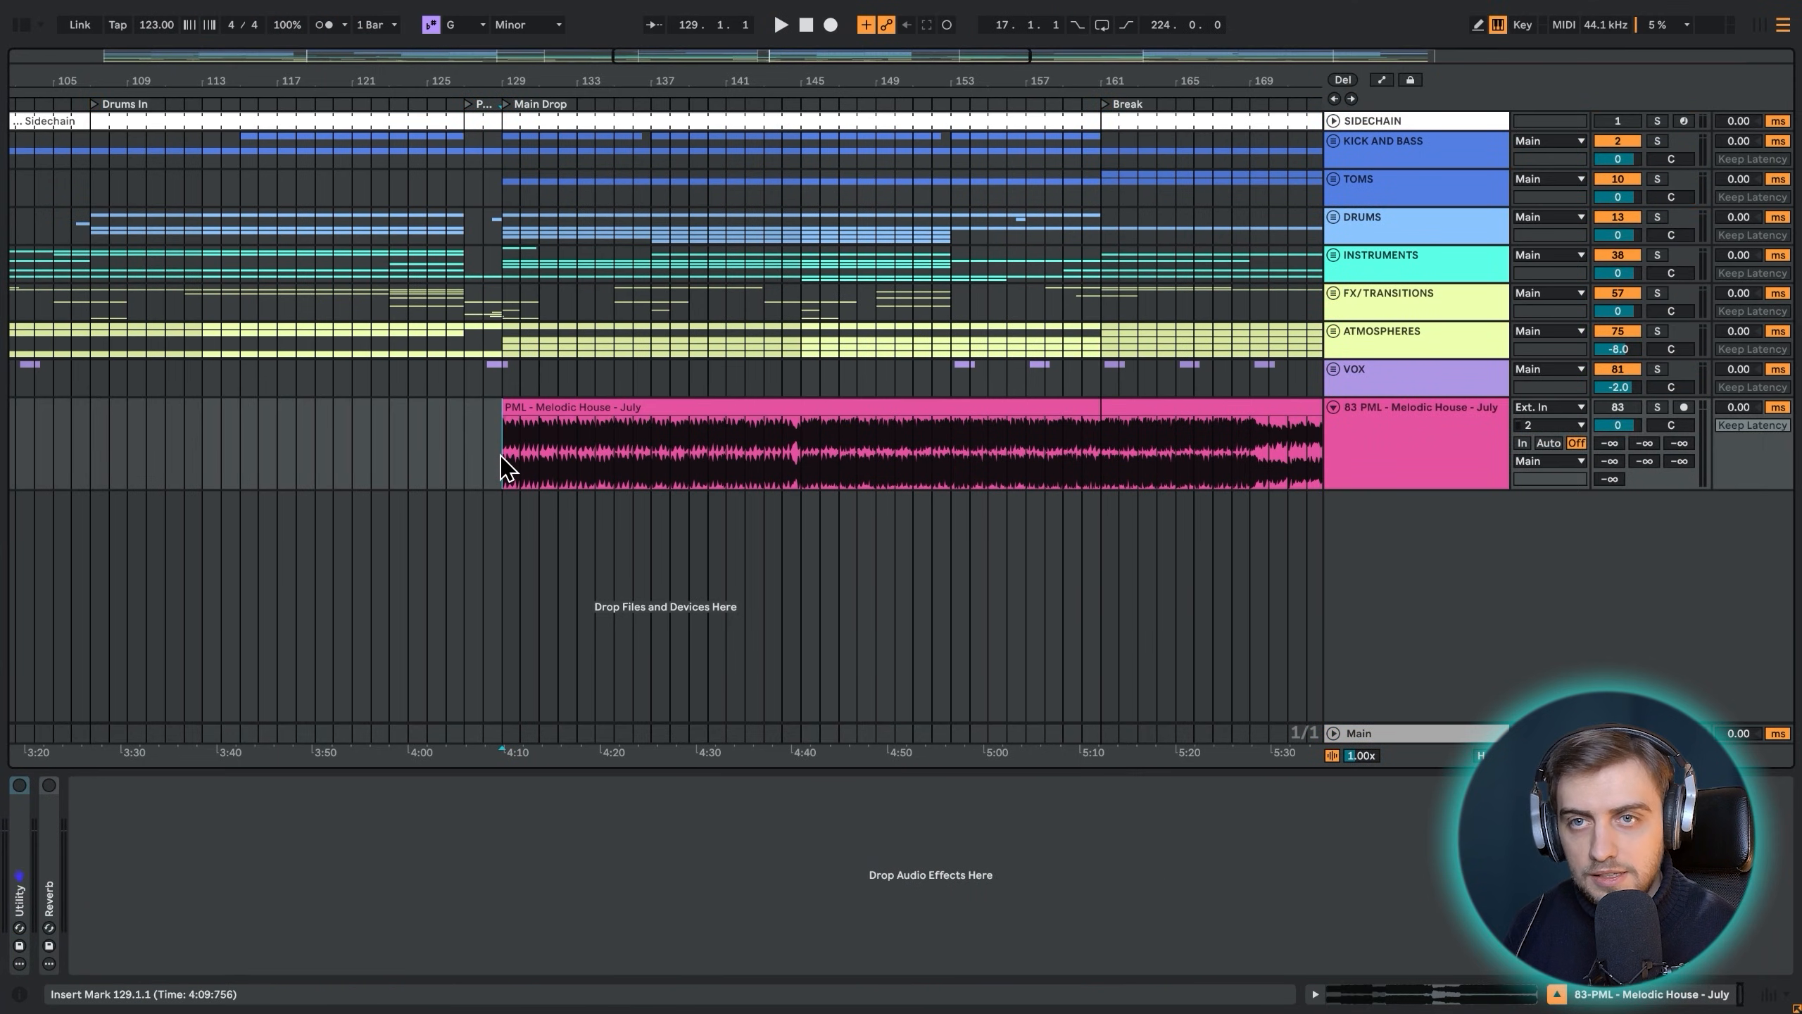
{"action": "left_click", "coordinate": [508, 344]}
{"action": "left_click", "coordinate": [510, 742]}
{"action": "key", "text": "space"}
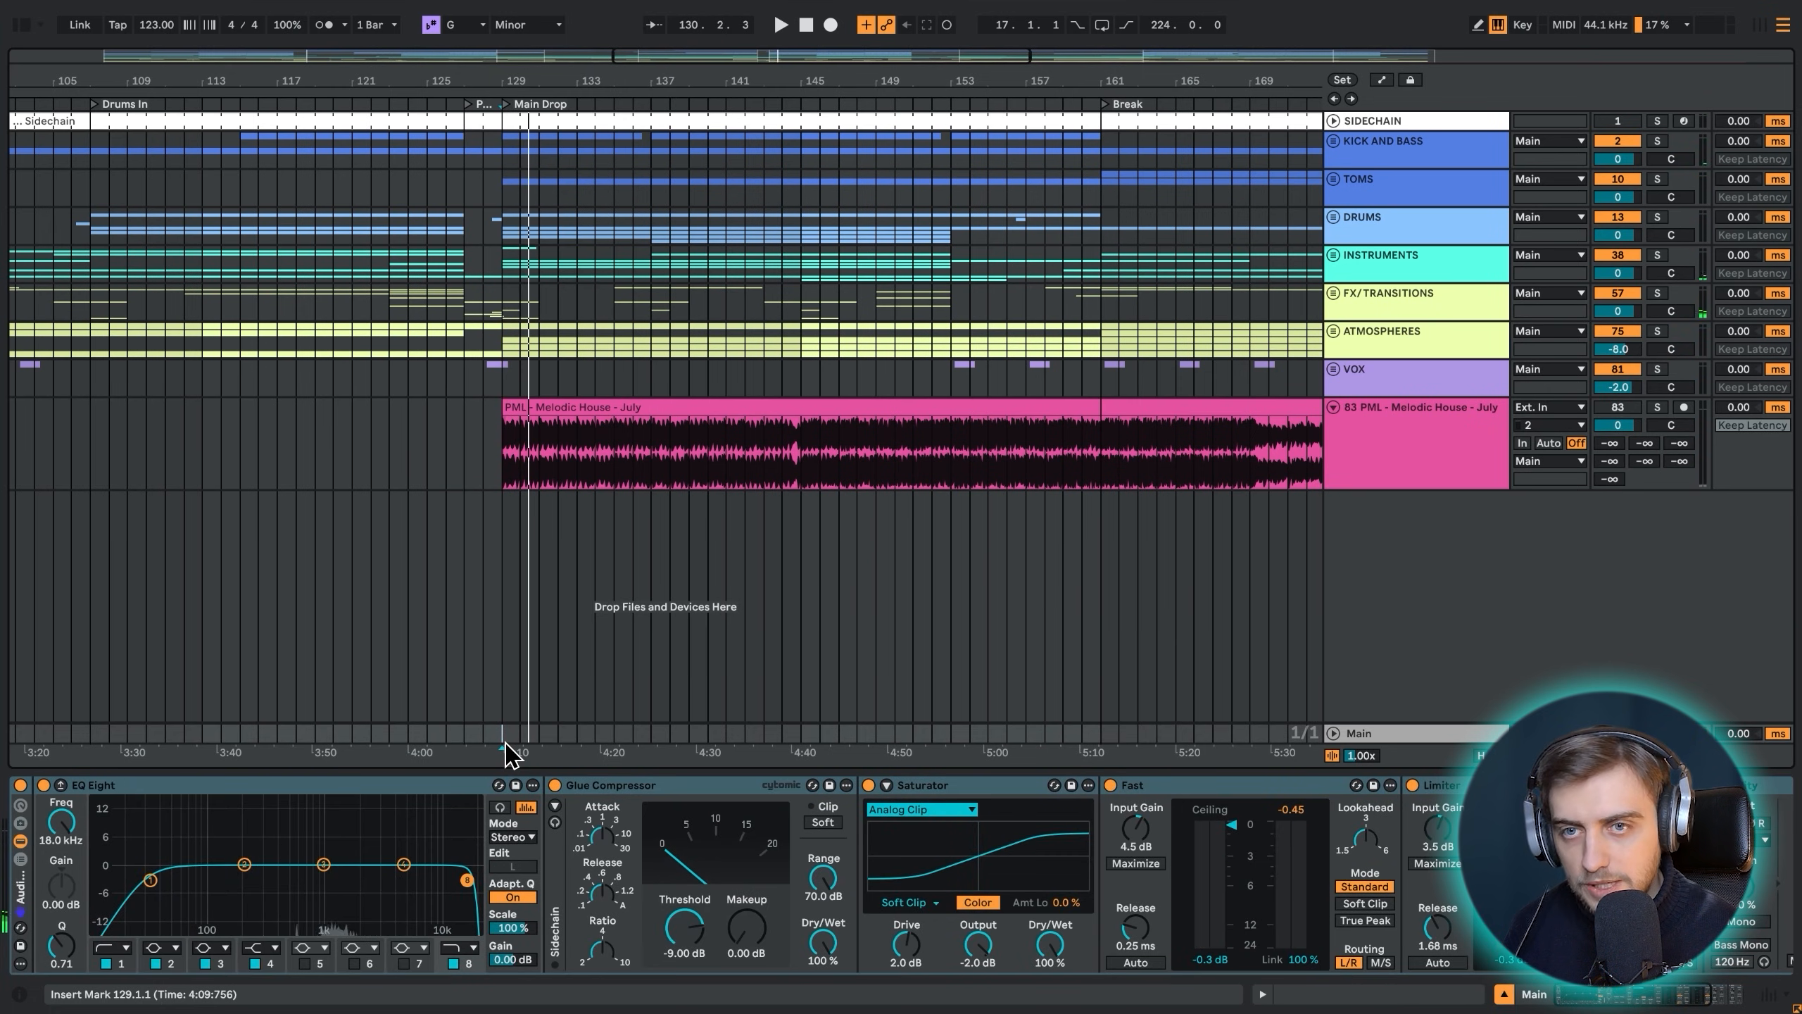
{"action": "left_click", "coordinate": [1387, 449]}
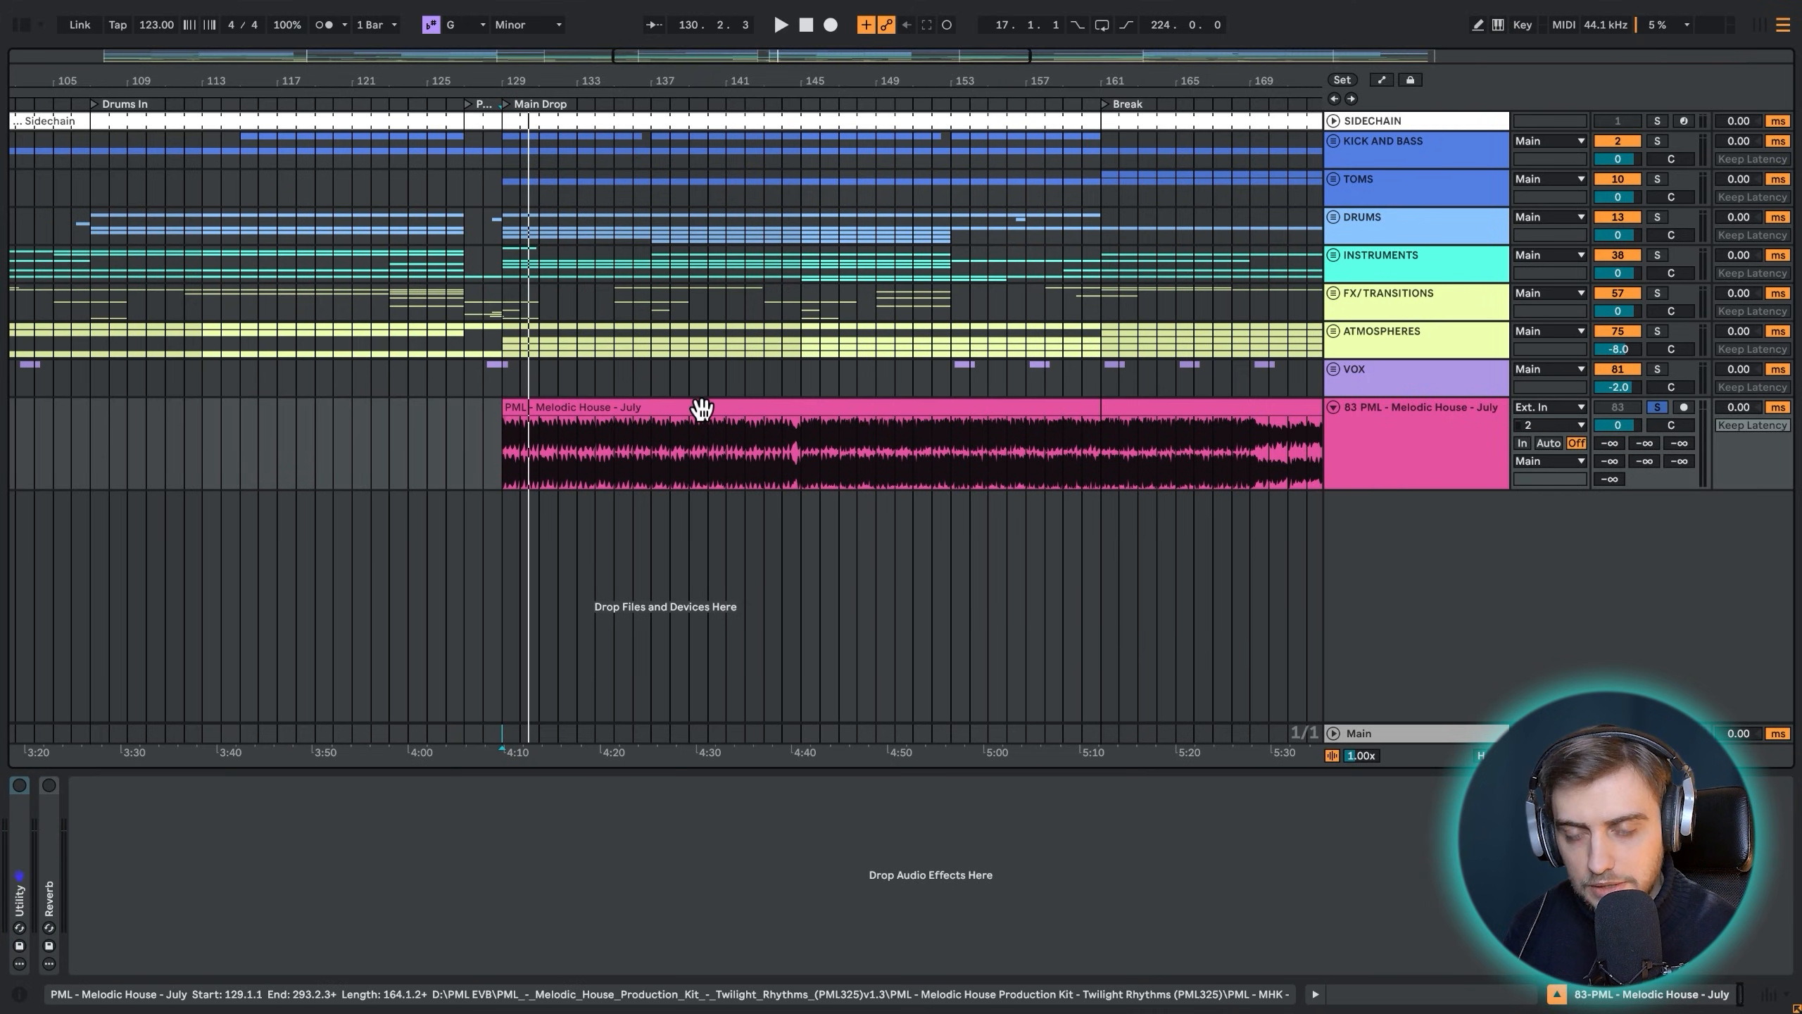
{"action": "key", "text": "space"}
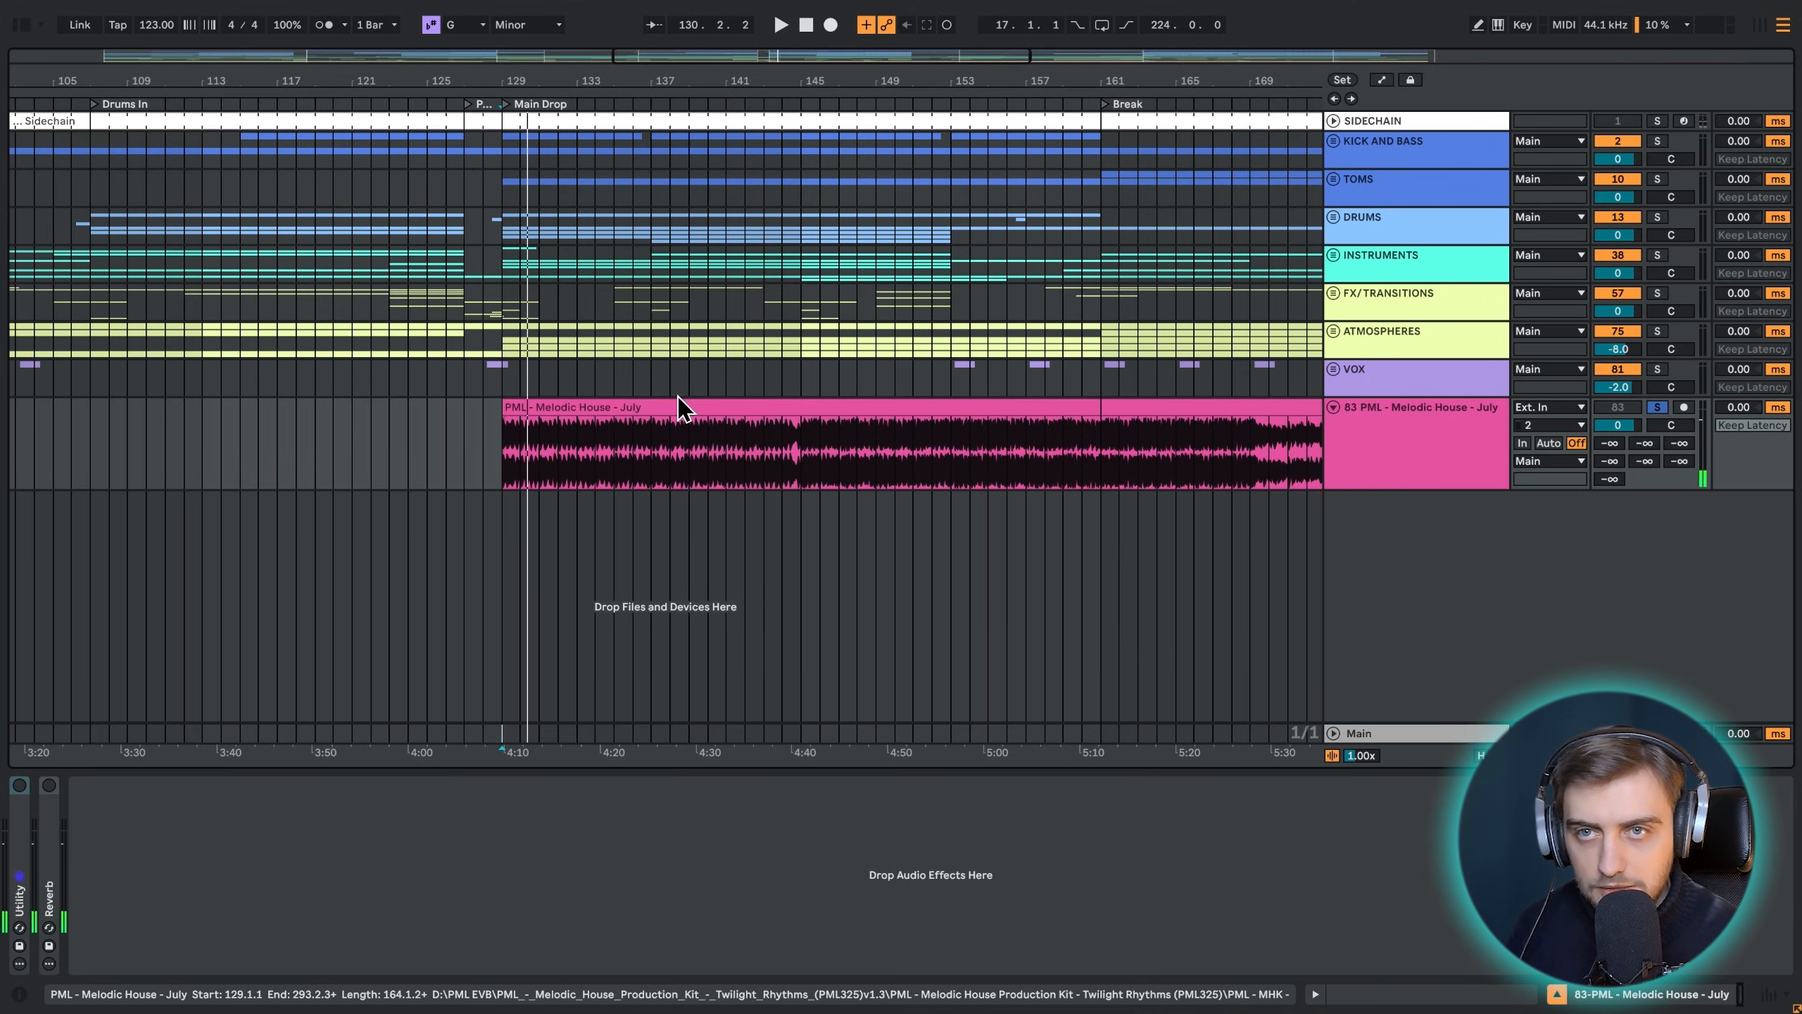
Compare the mix with the reference from bar 129 by toggling the reference track's solo during playback
{"action": "left_click_drag", "start_coordinate": [523, 82], "coordinate": [523, 213]}
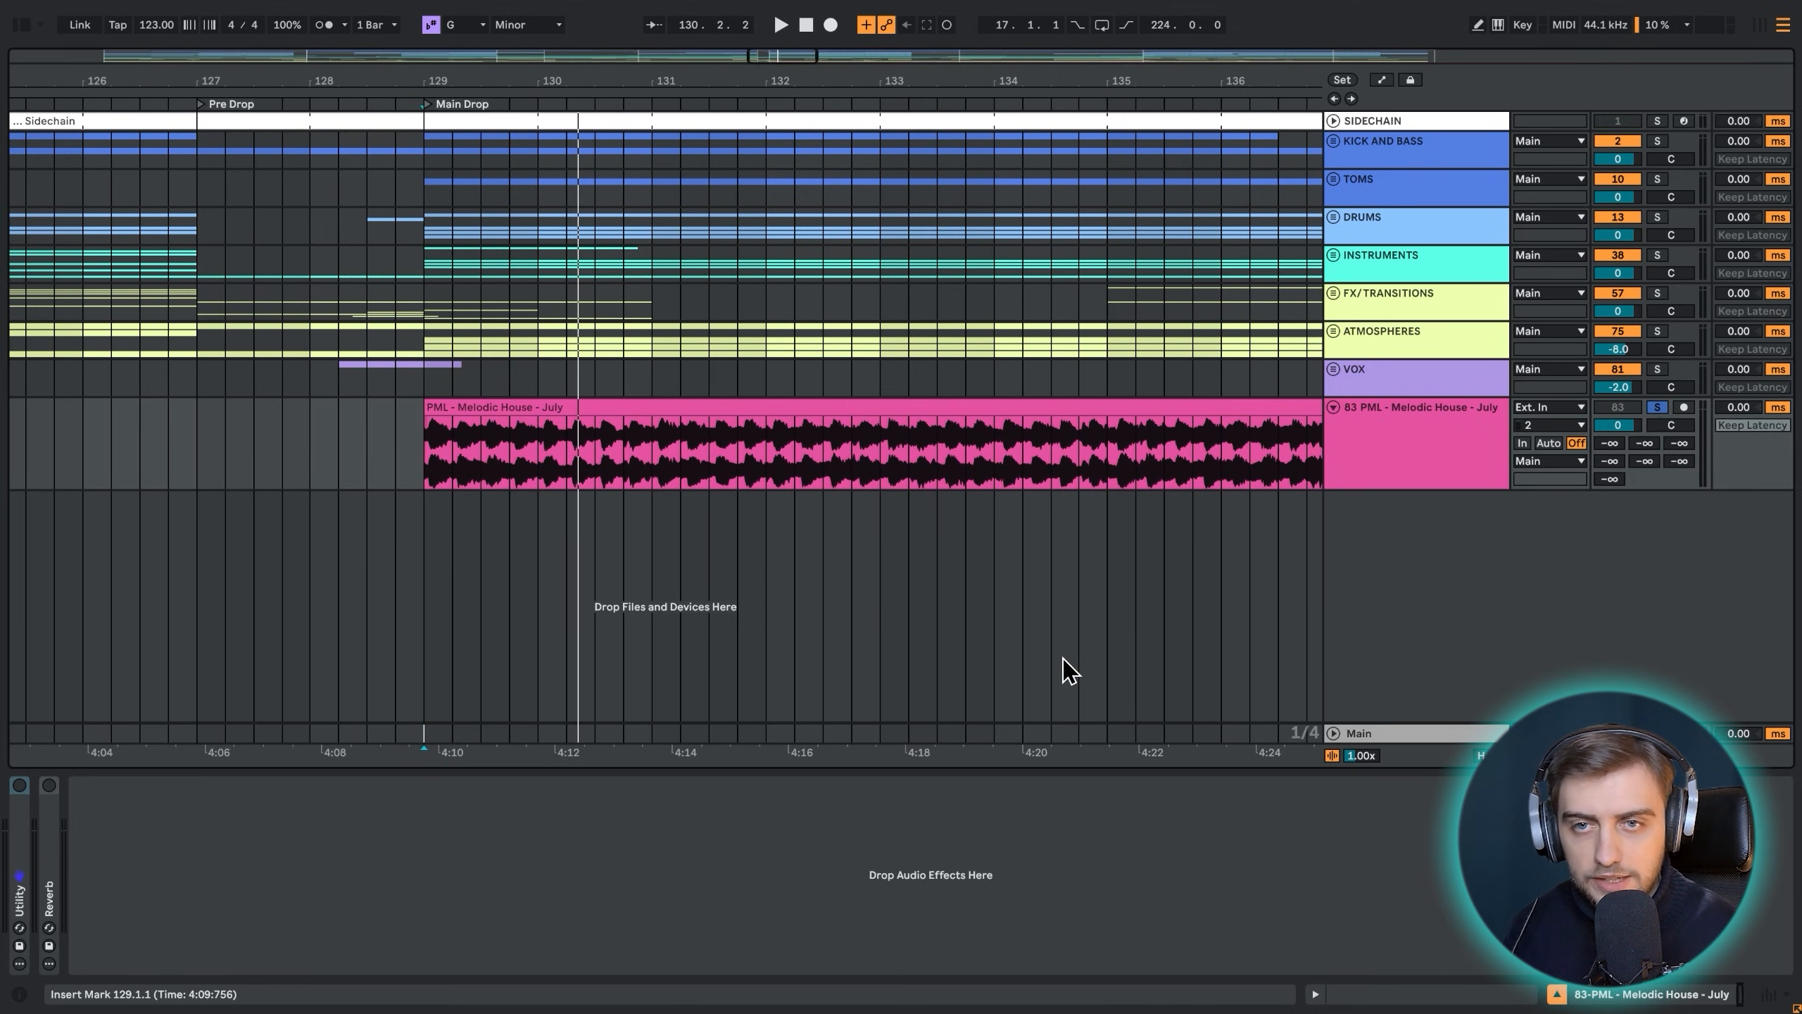
{"action": "key", "text": "space"}
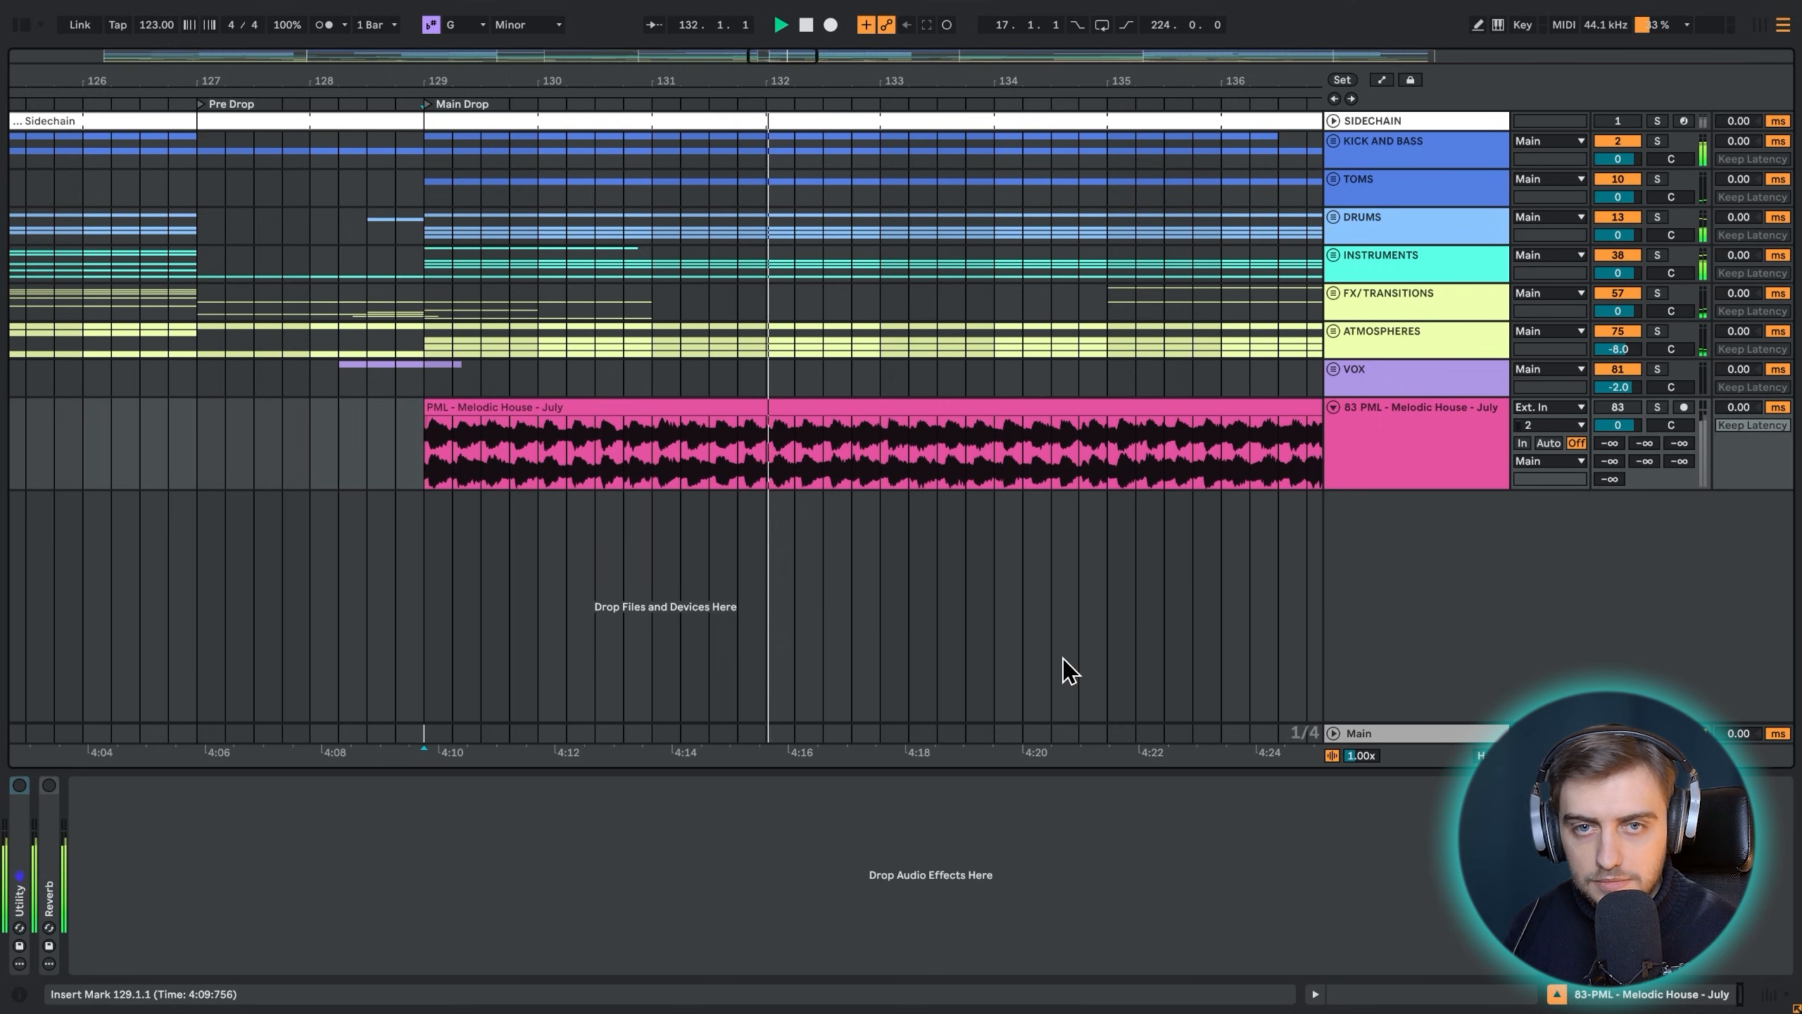
{"action": "key", "text": "s"}
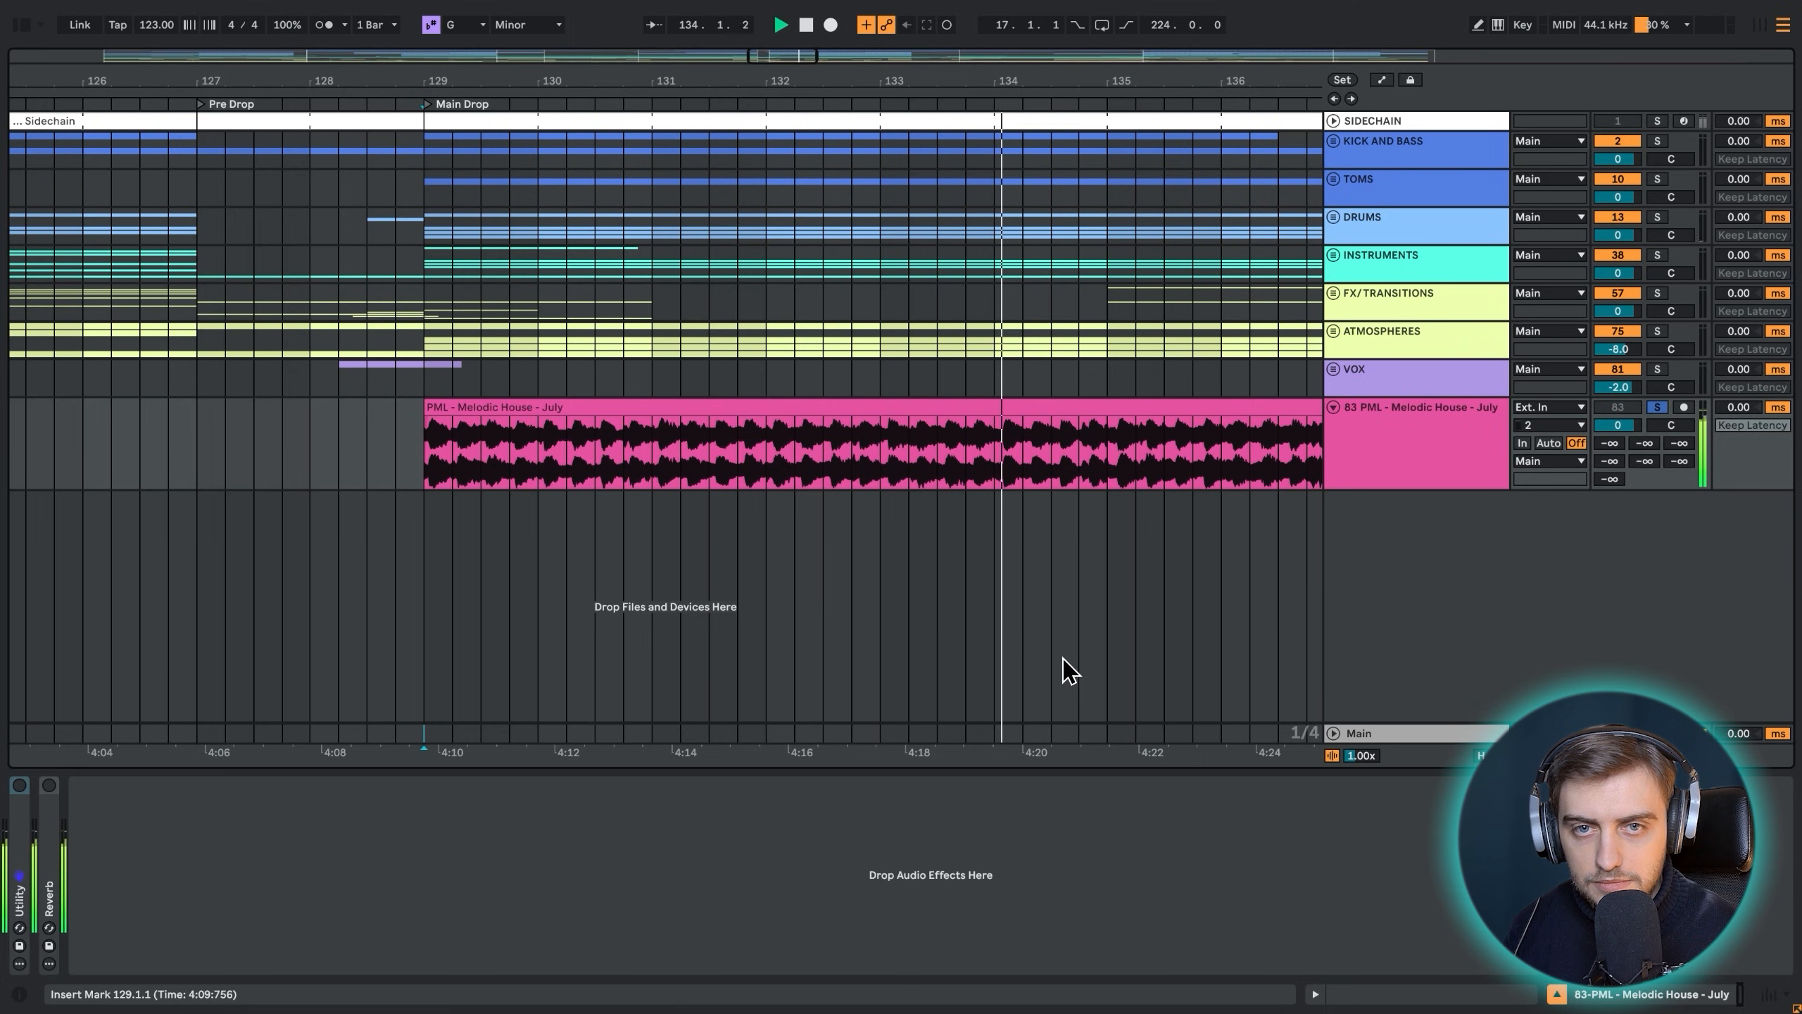
{"action": "key", "text": "s"}
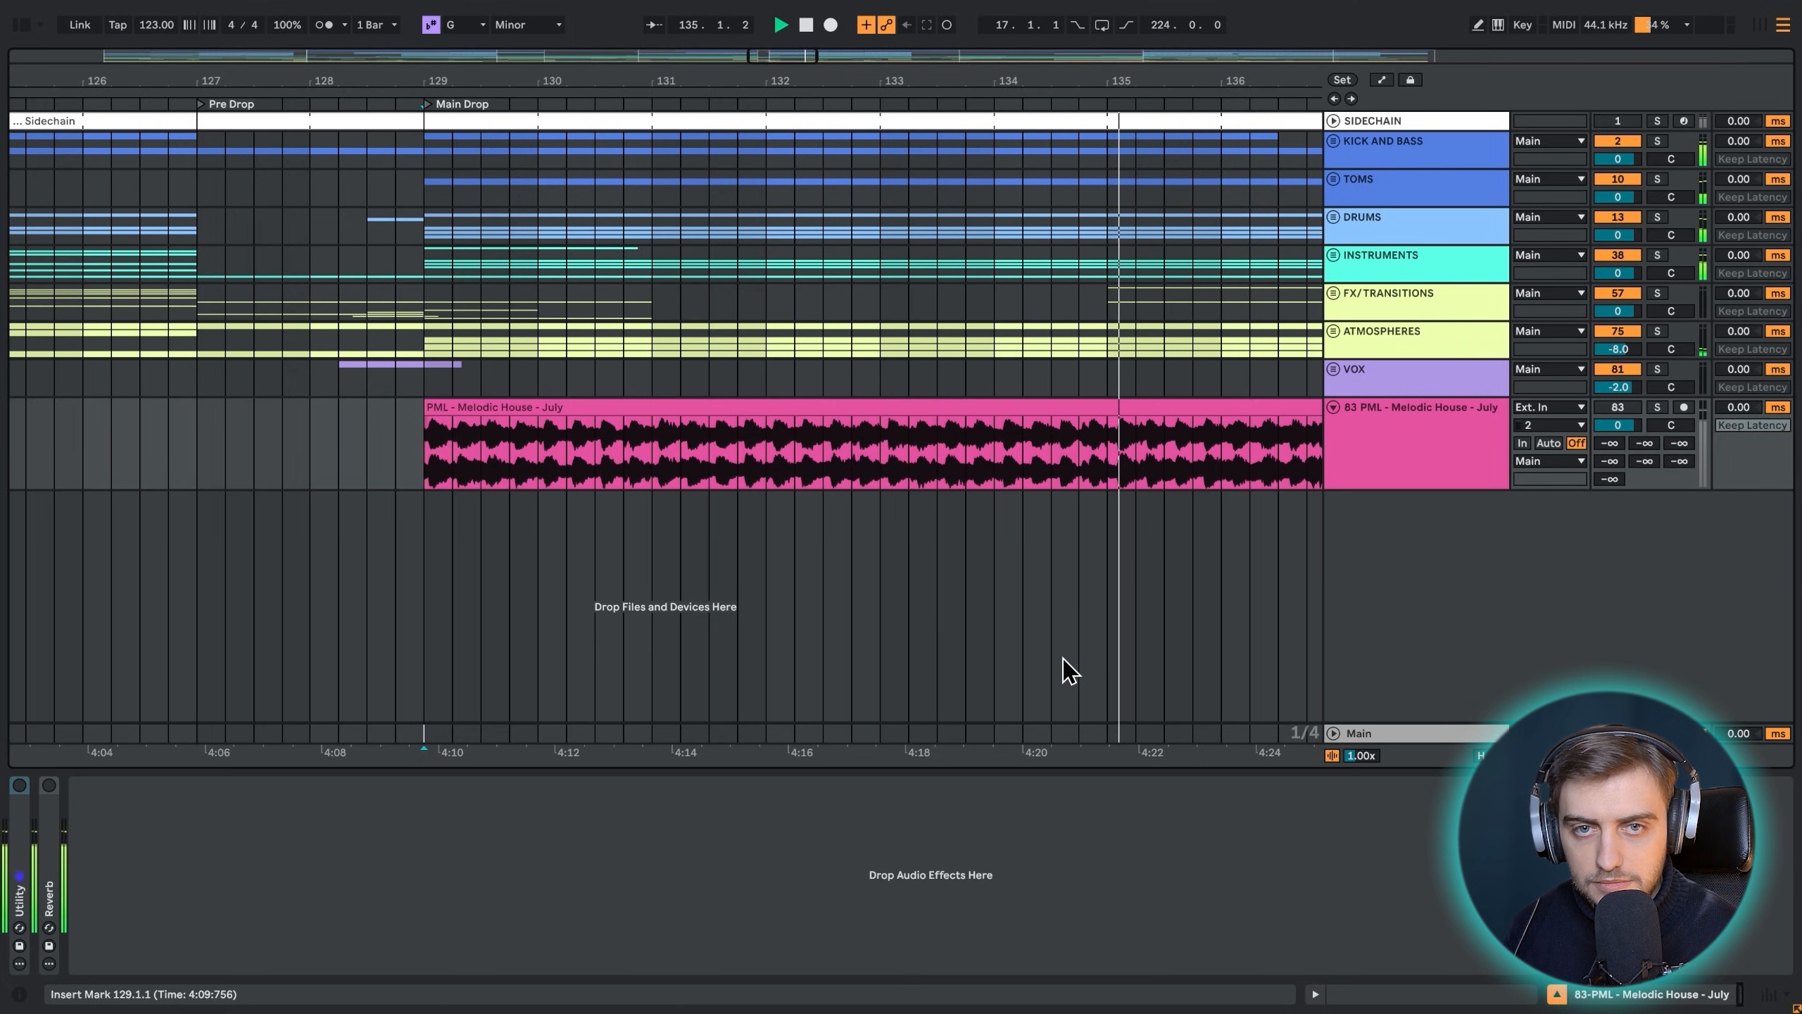
{"action": "key", "text": "space"}
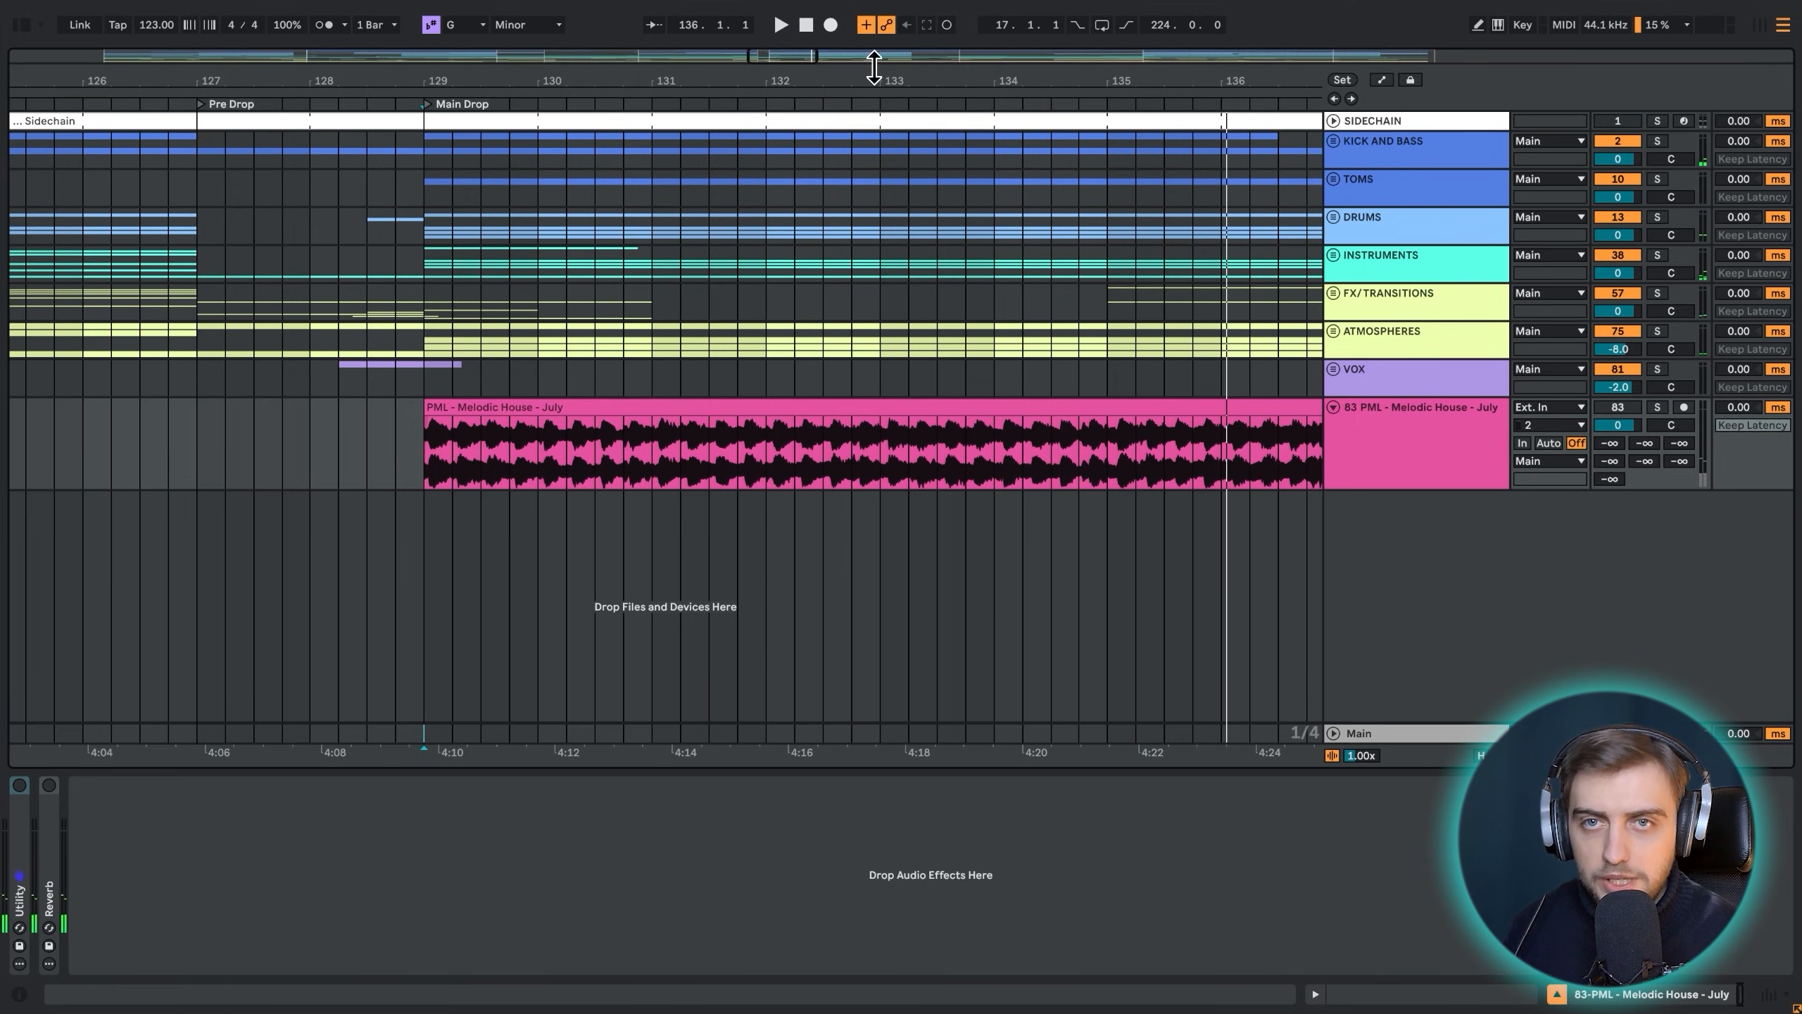
Remove the part of the reference clip before bar 145 and move the rest to start at bar 129
{"action": "left_click_drag", "start_coordinate": [864, 74], "coordinate": [749, 7]}
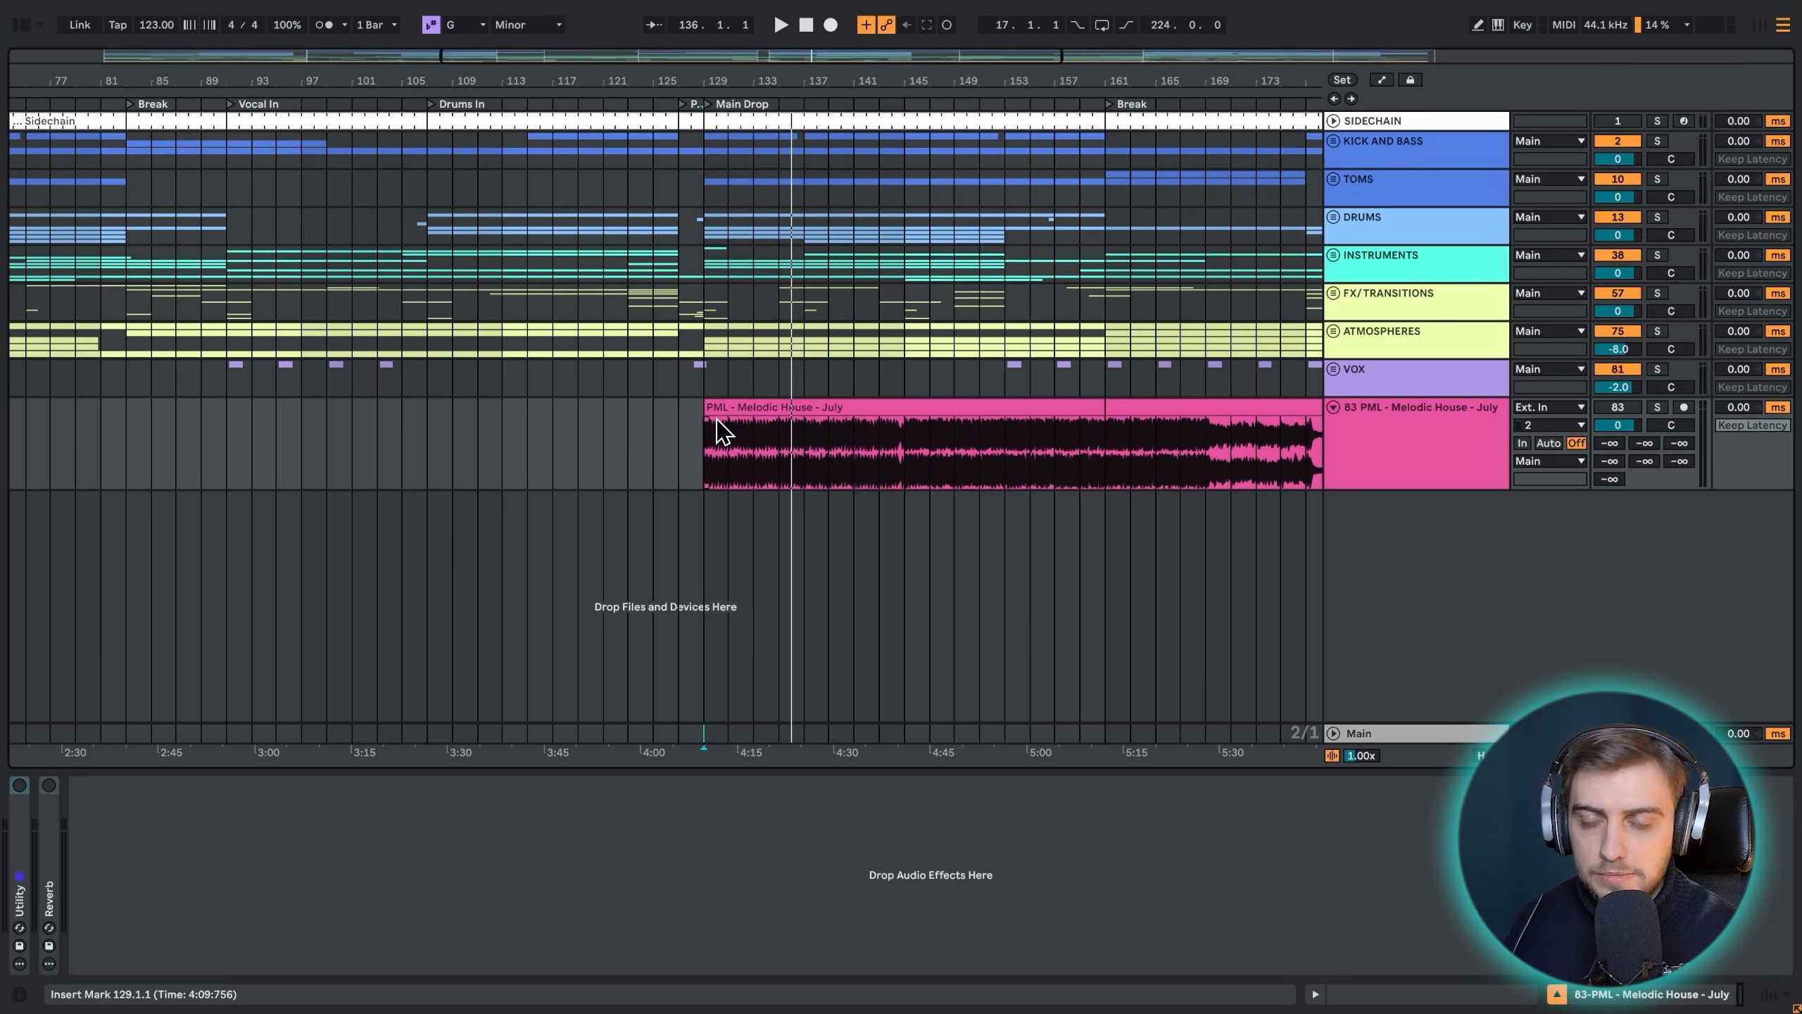
{"action": "left_click_drag", "start_coordinate": [713, 466], "coordinate": [851, 465]}
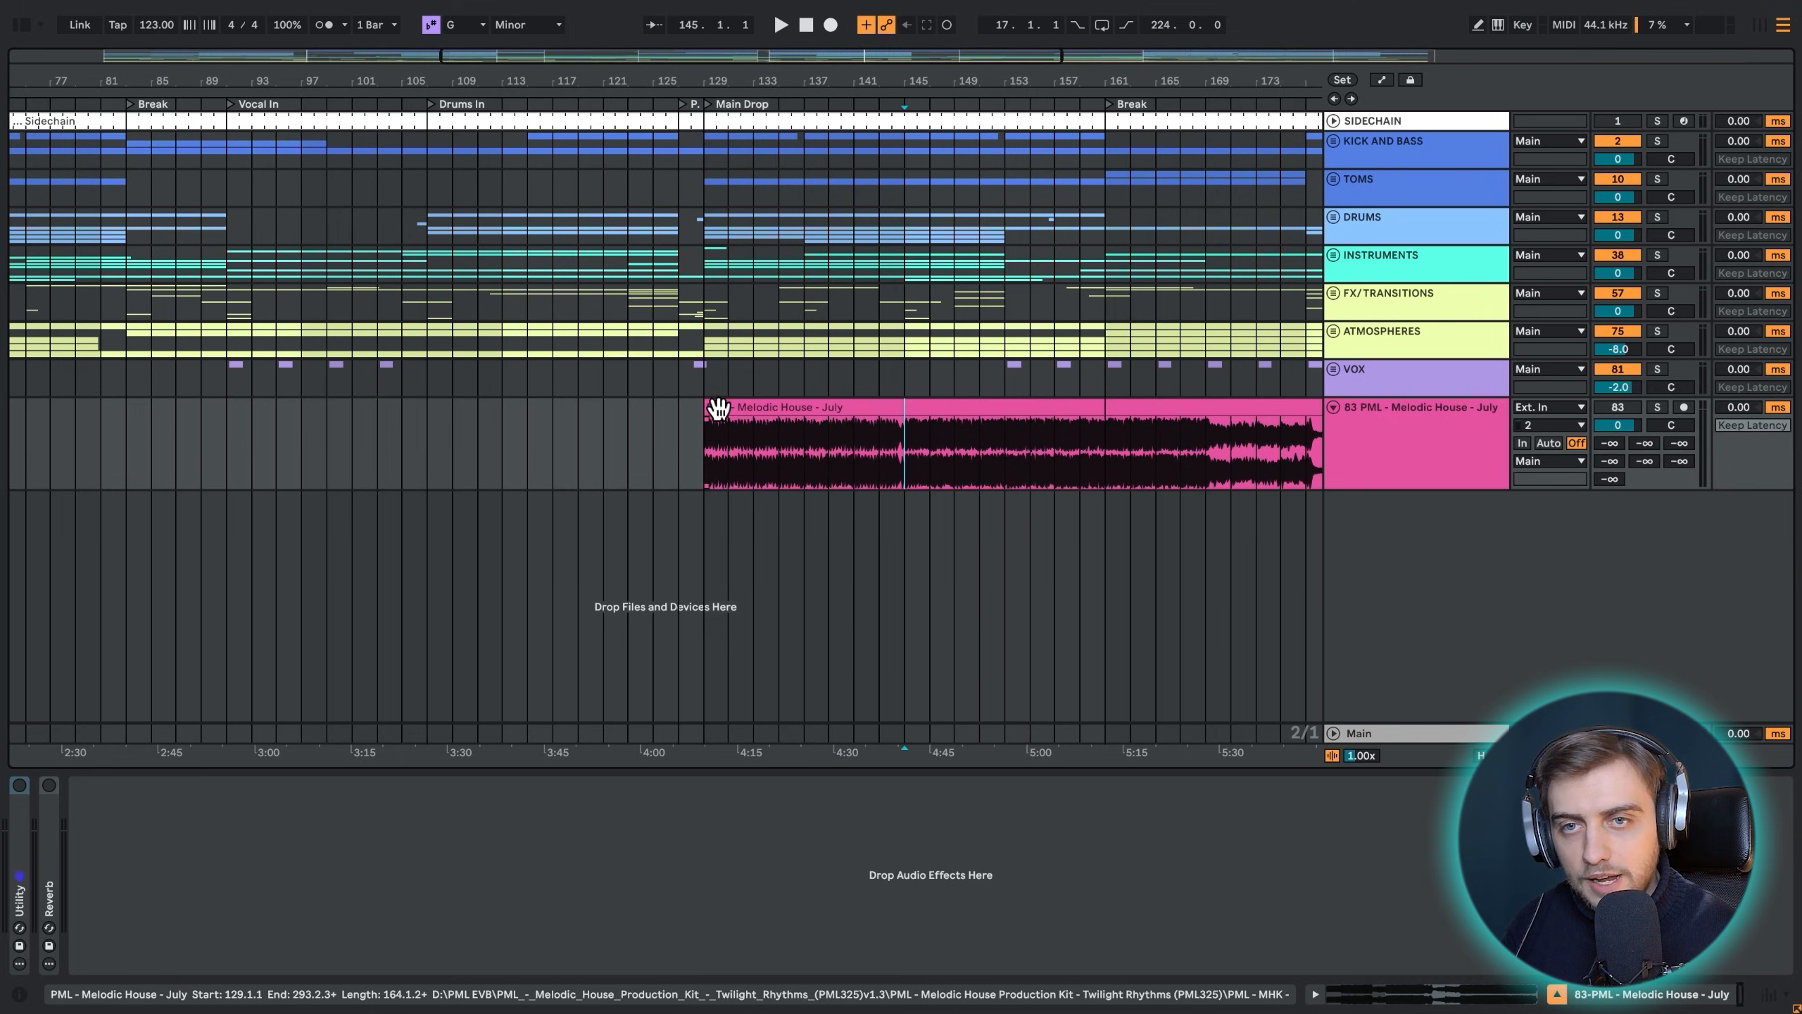
{"action": "left_click_drag", "start_coordinate": [707, 416], "coordinate": [790, 407]}
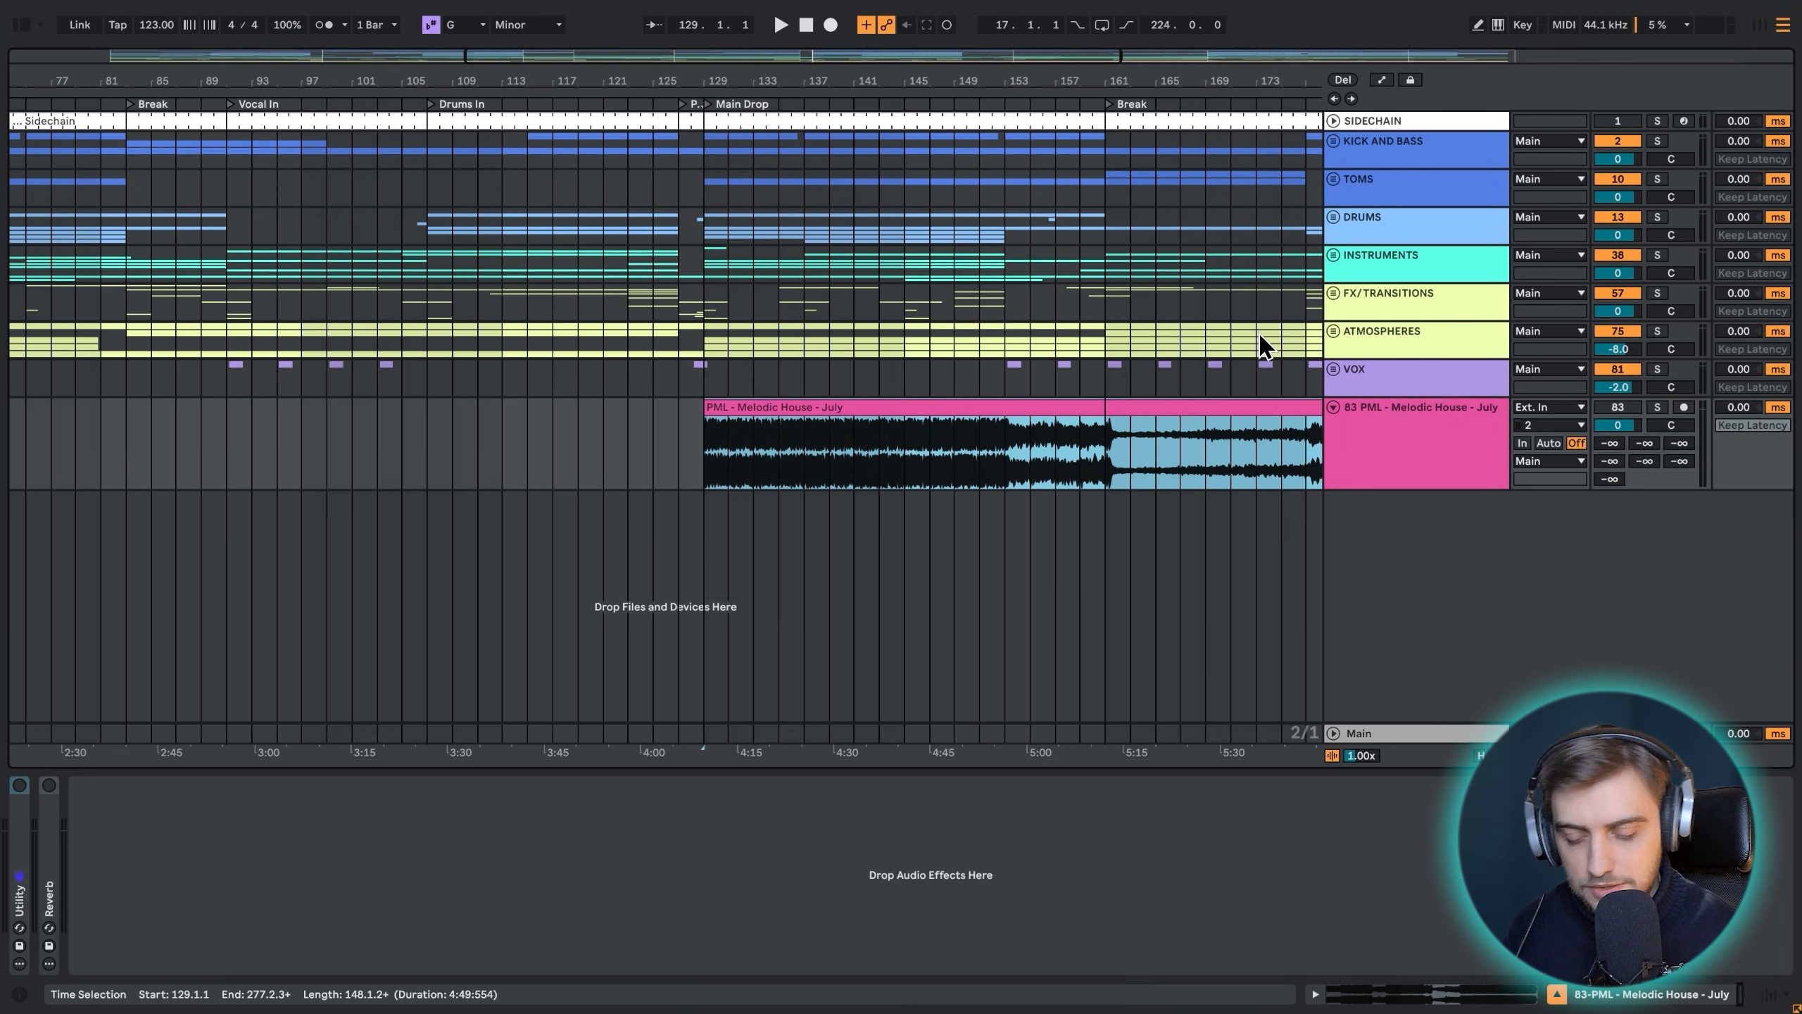
Play the Main Drop with the realigned reference, switching its solo on and off to compare it with the mix
{"action": "key", "text": "space"}
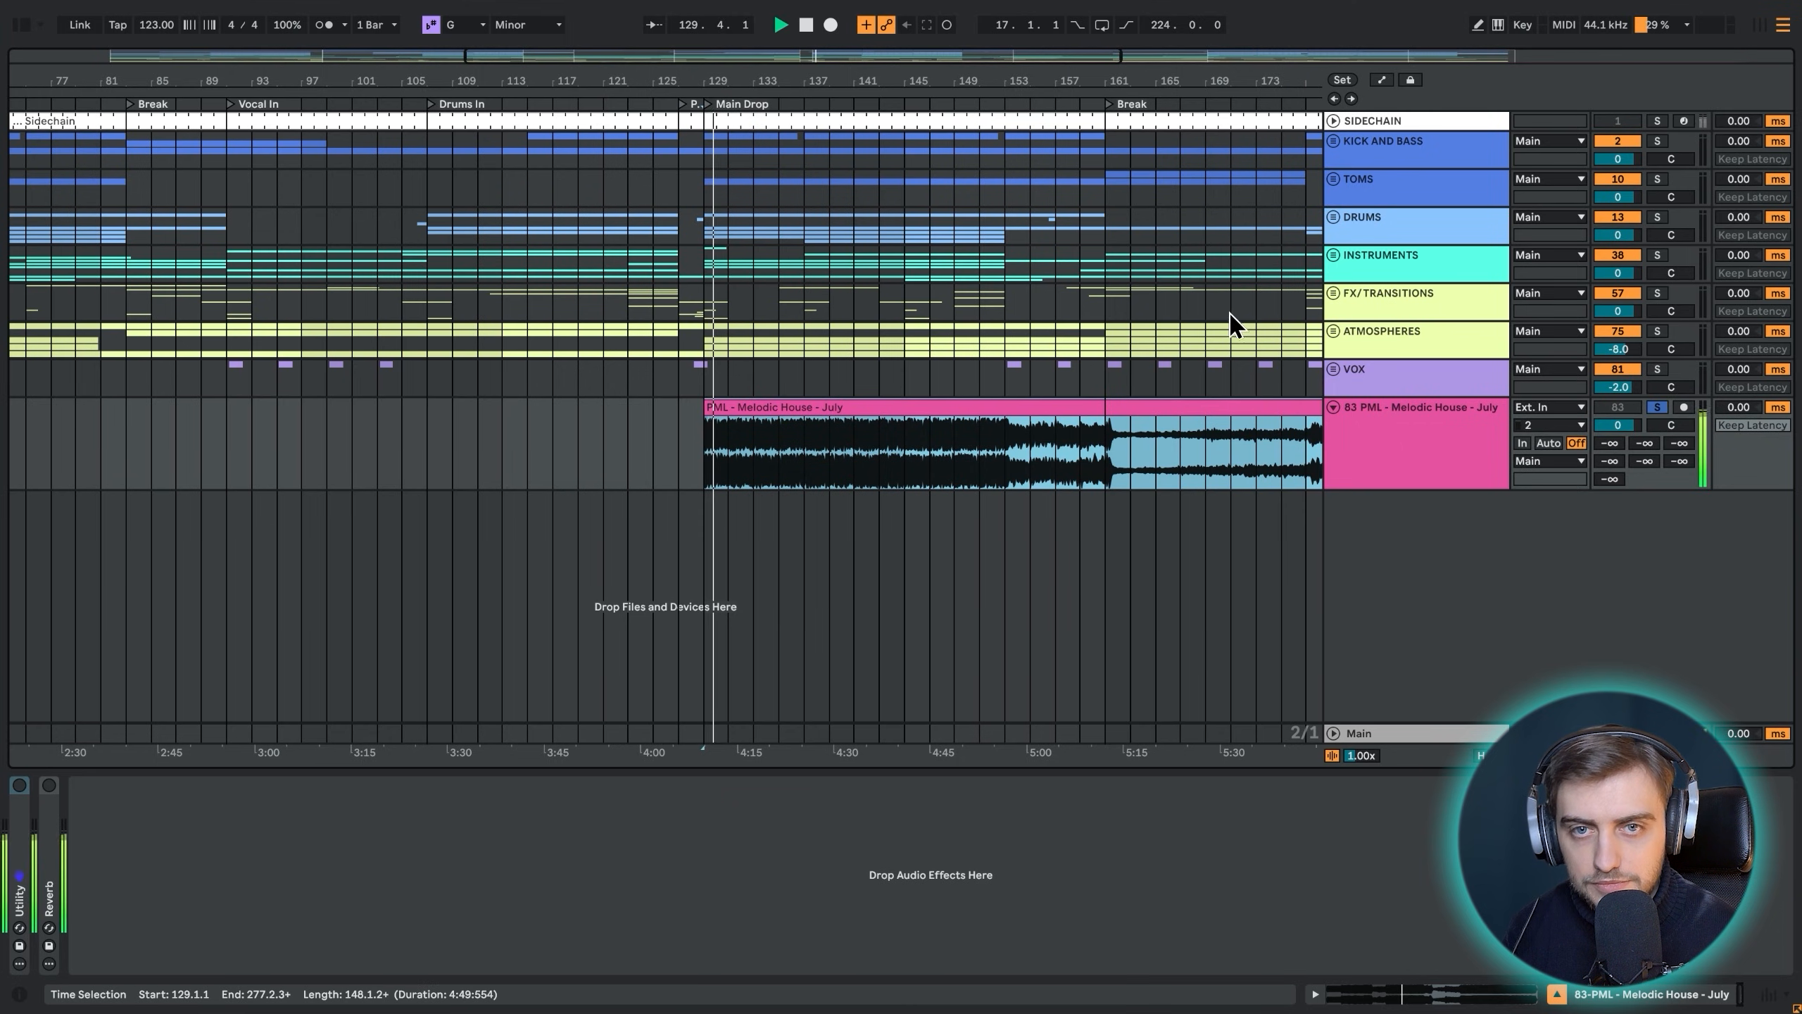
{"action": "left_click_drag", "start_coordinate": [808, 80], "coordinate": [743, 81]}
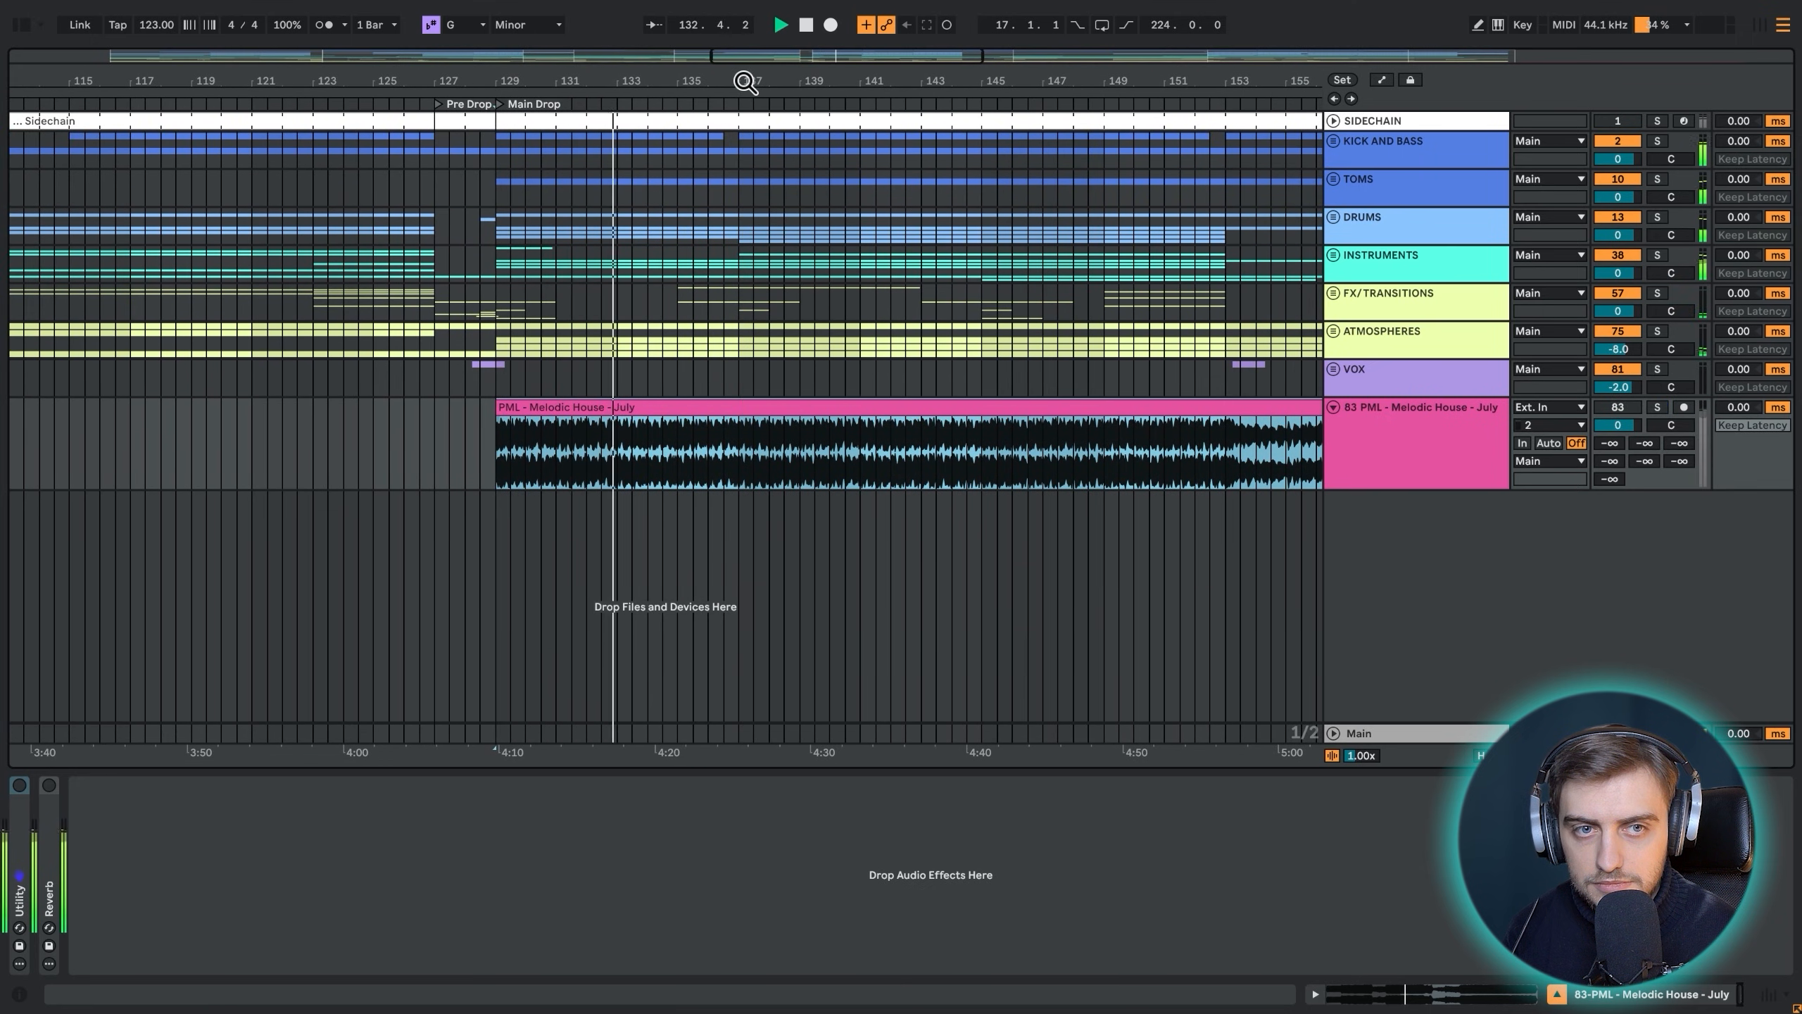
{"action": "key", "text": "s"}
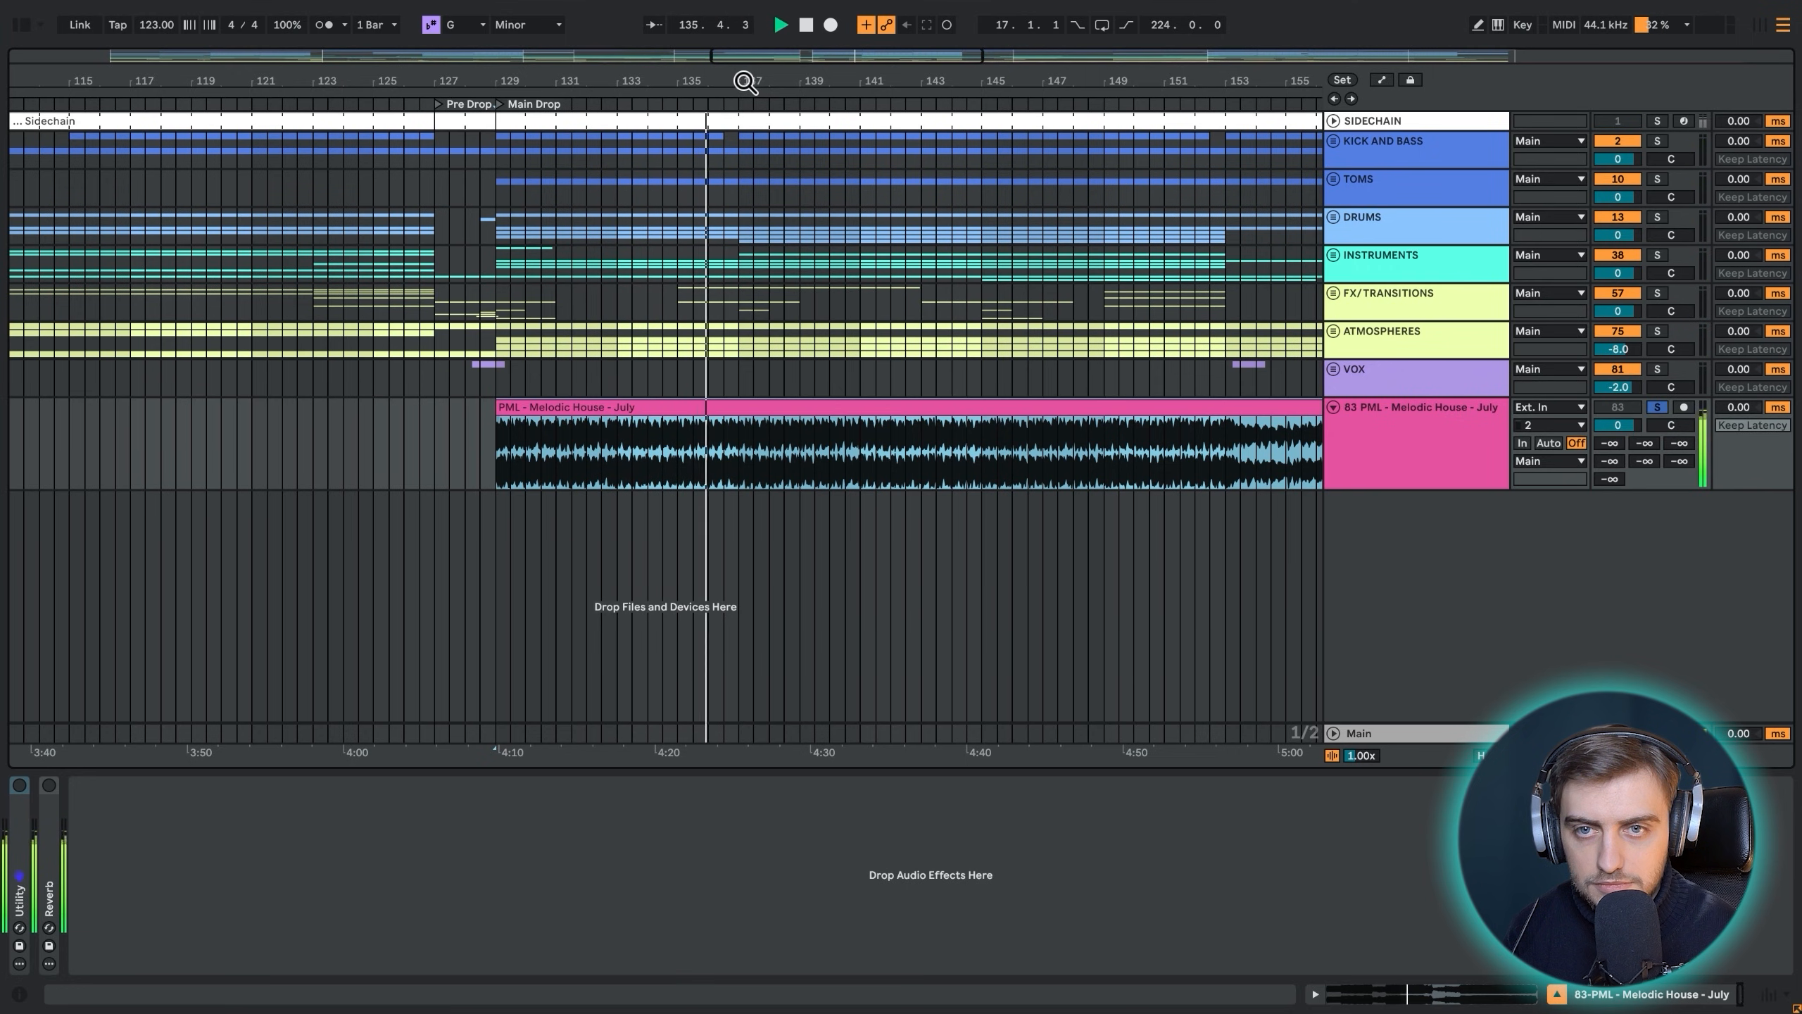
{"action": "key", "text": "s"}
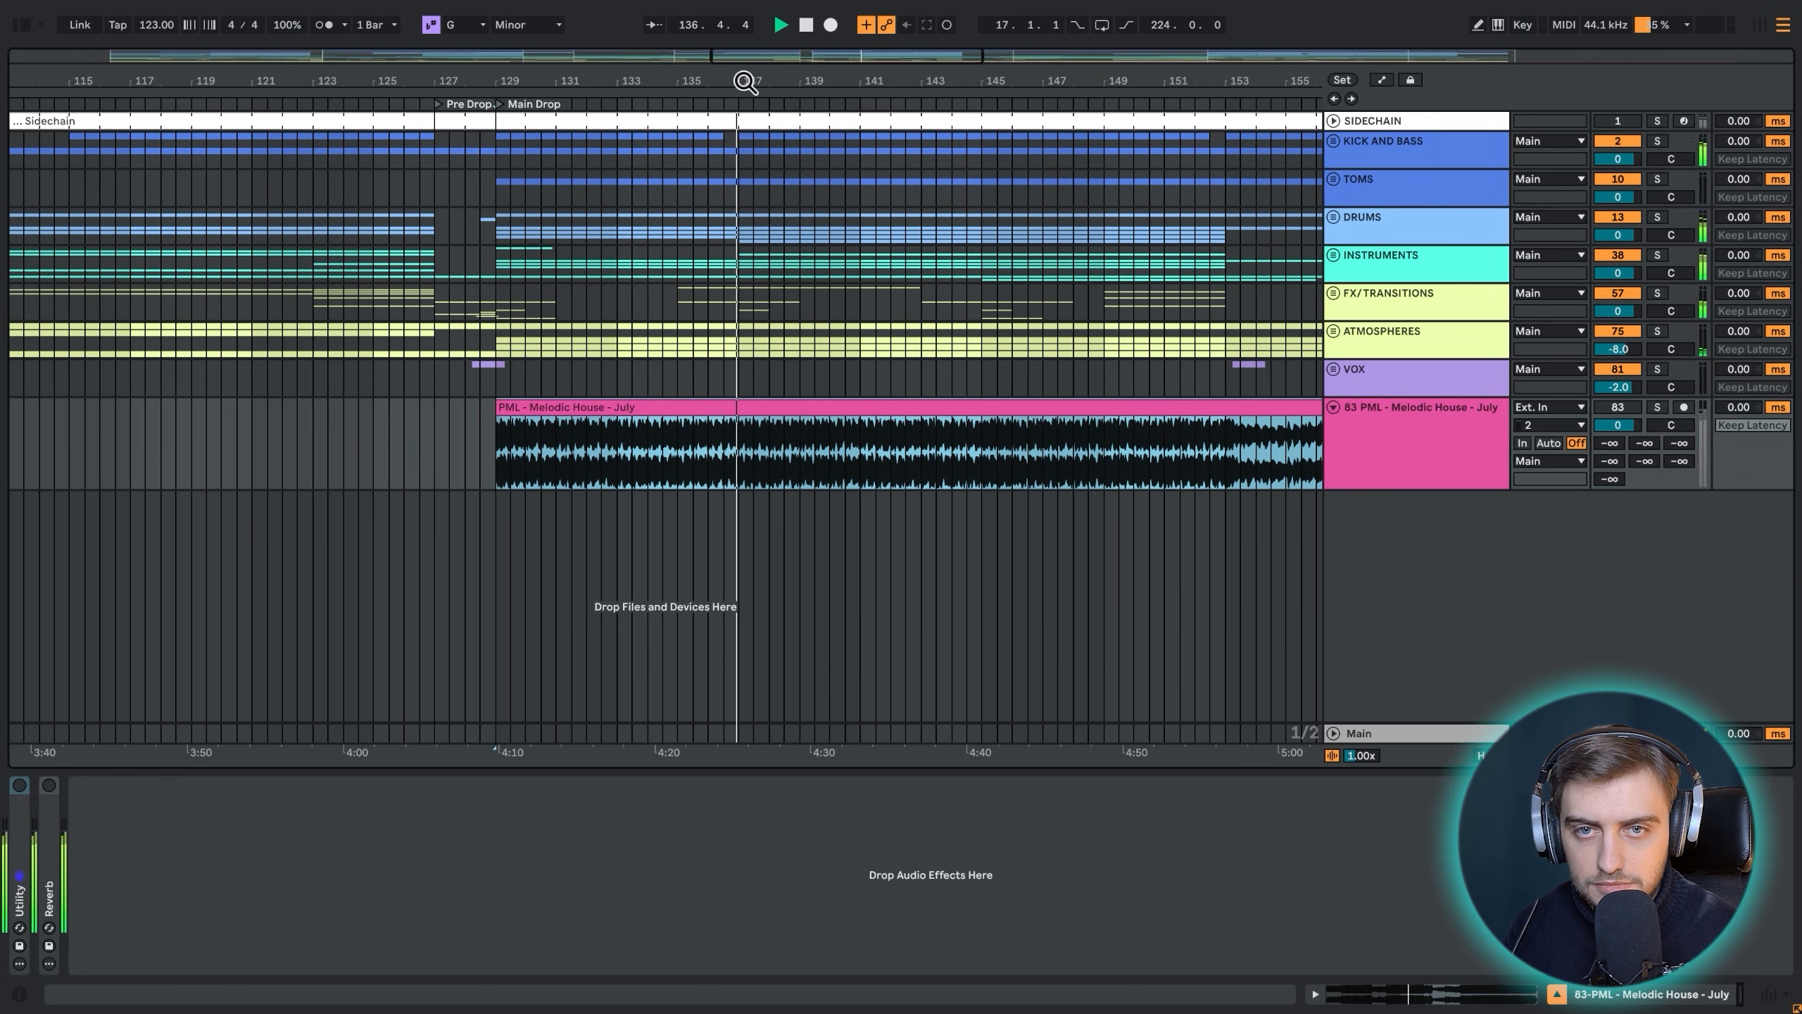
{"action": "key", "text": "space"}
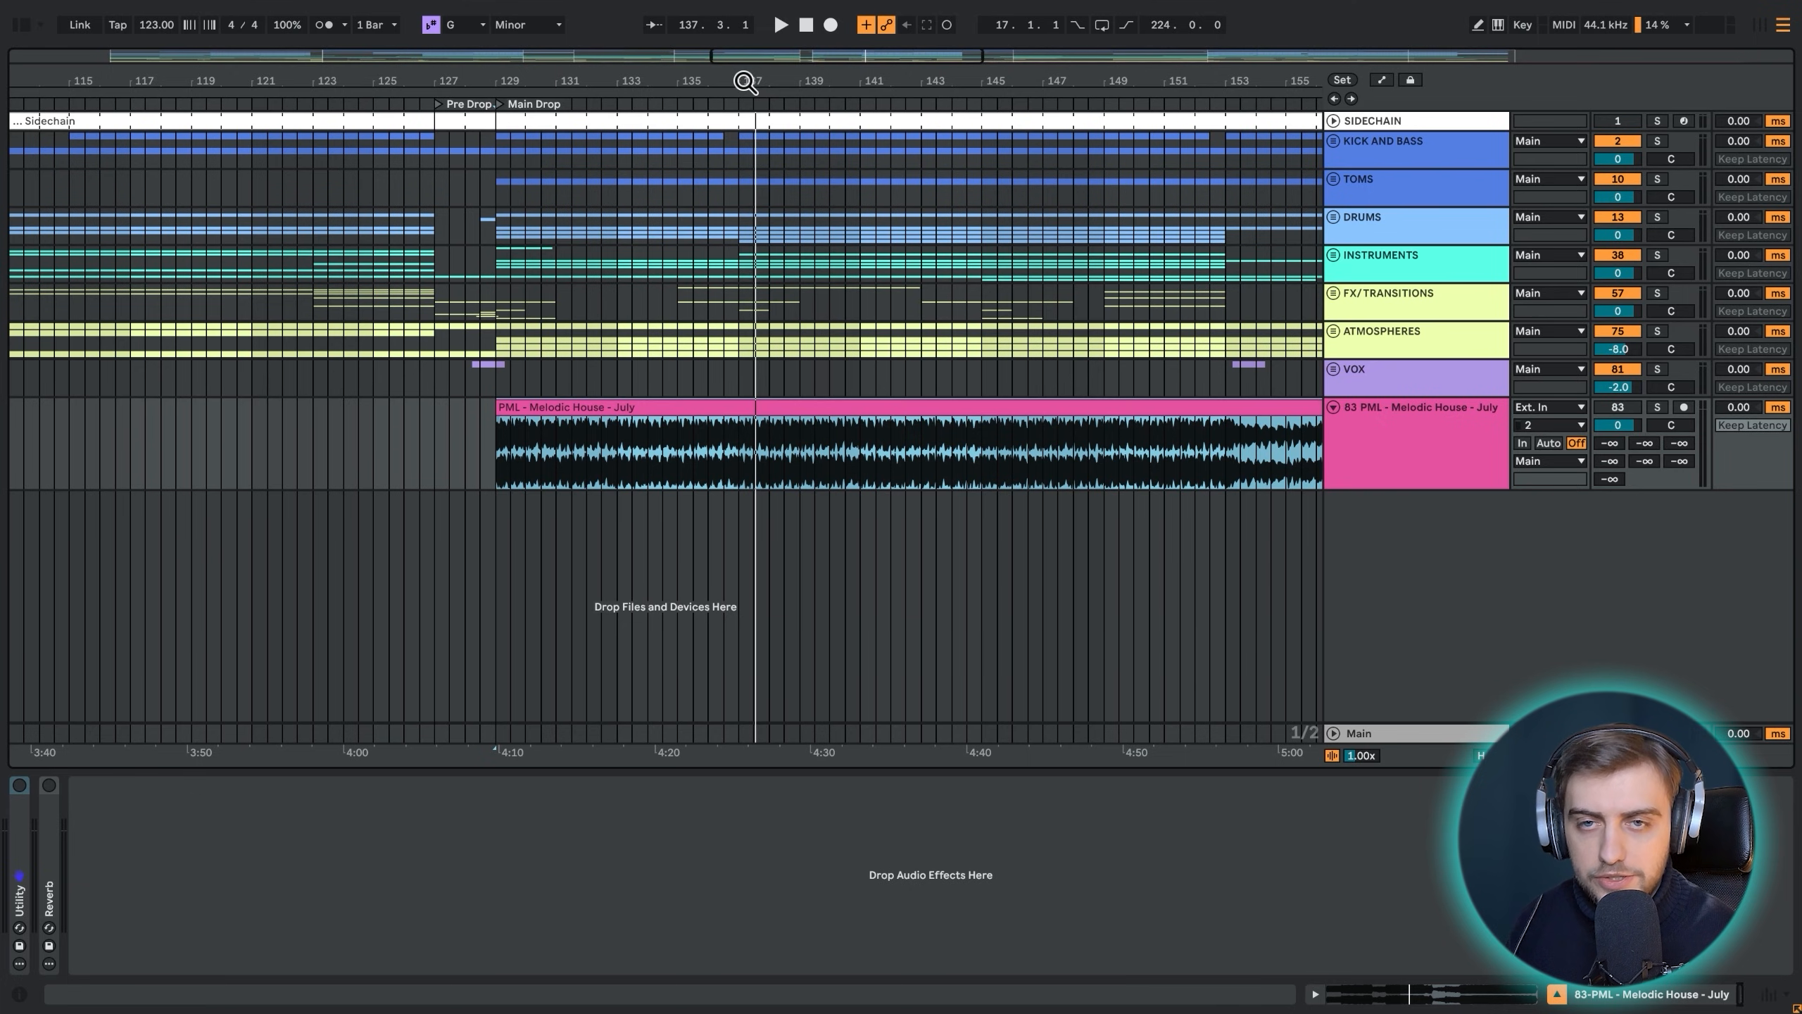
Add EQ Eight after Utility on the Main track and set band 1 to a steep low cut at 2.93 kHz
{"action": "left_click", "coordinate": [1369, 735]}
{"action": "left_click", "coordinate": [20, 841]}
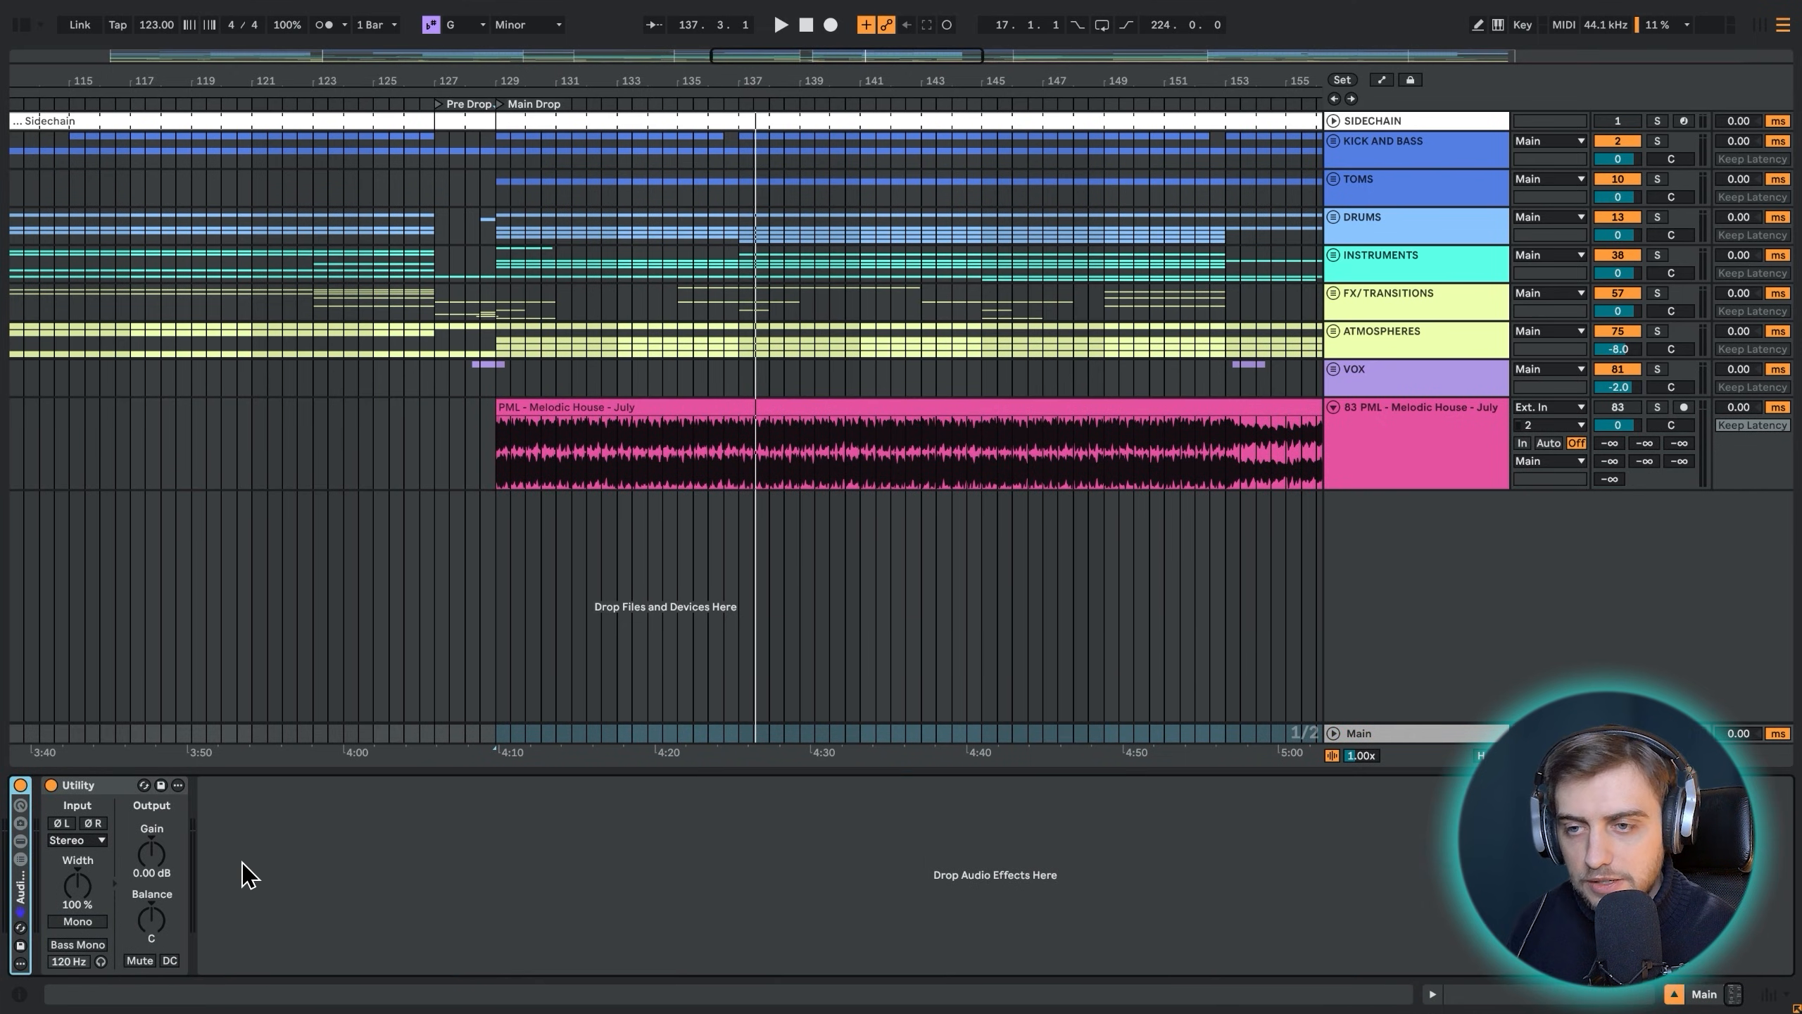
{"action": "left_click", "coordinate": [242, 861]}
{"action": "left_click", "coordinate": [20, 25]}
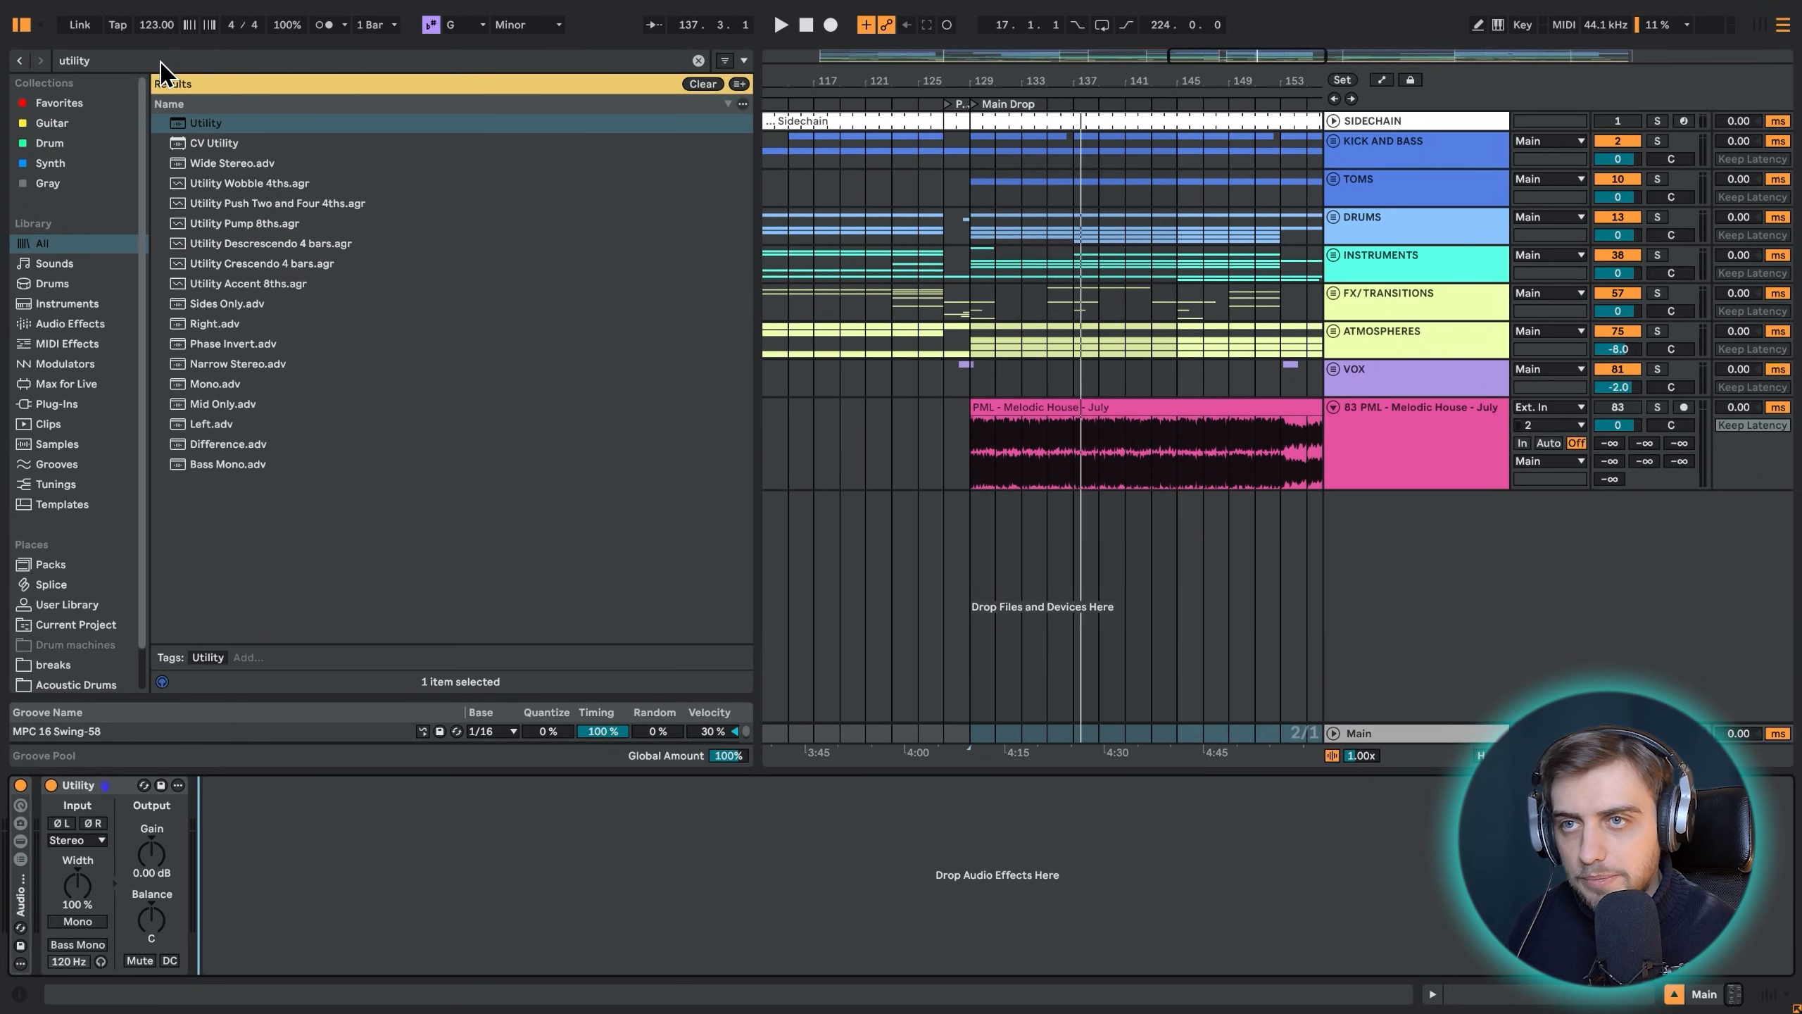
{"action": "left_click", "coordinate": [160, 61]}
{"action": "type", "text": "eq"}
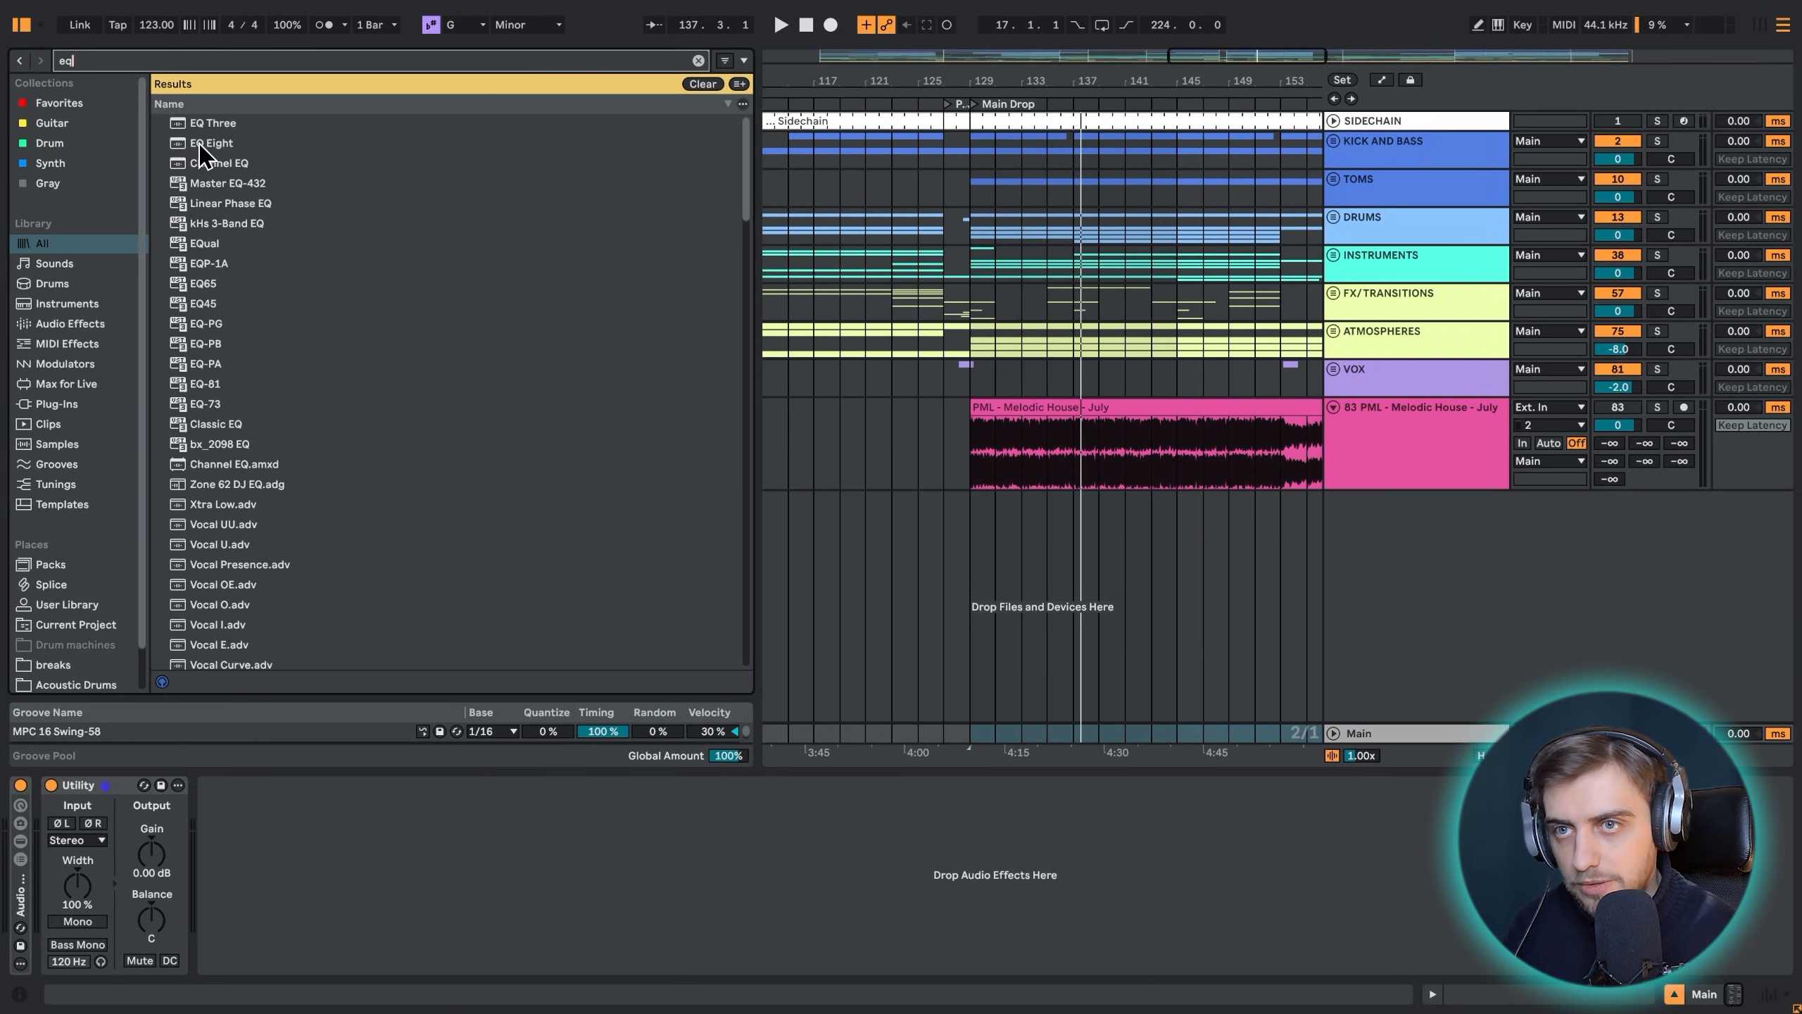
{"action": "left_click_drag", "start_coordinate": [200, 149], "coordinate": [304, 954]}
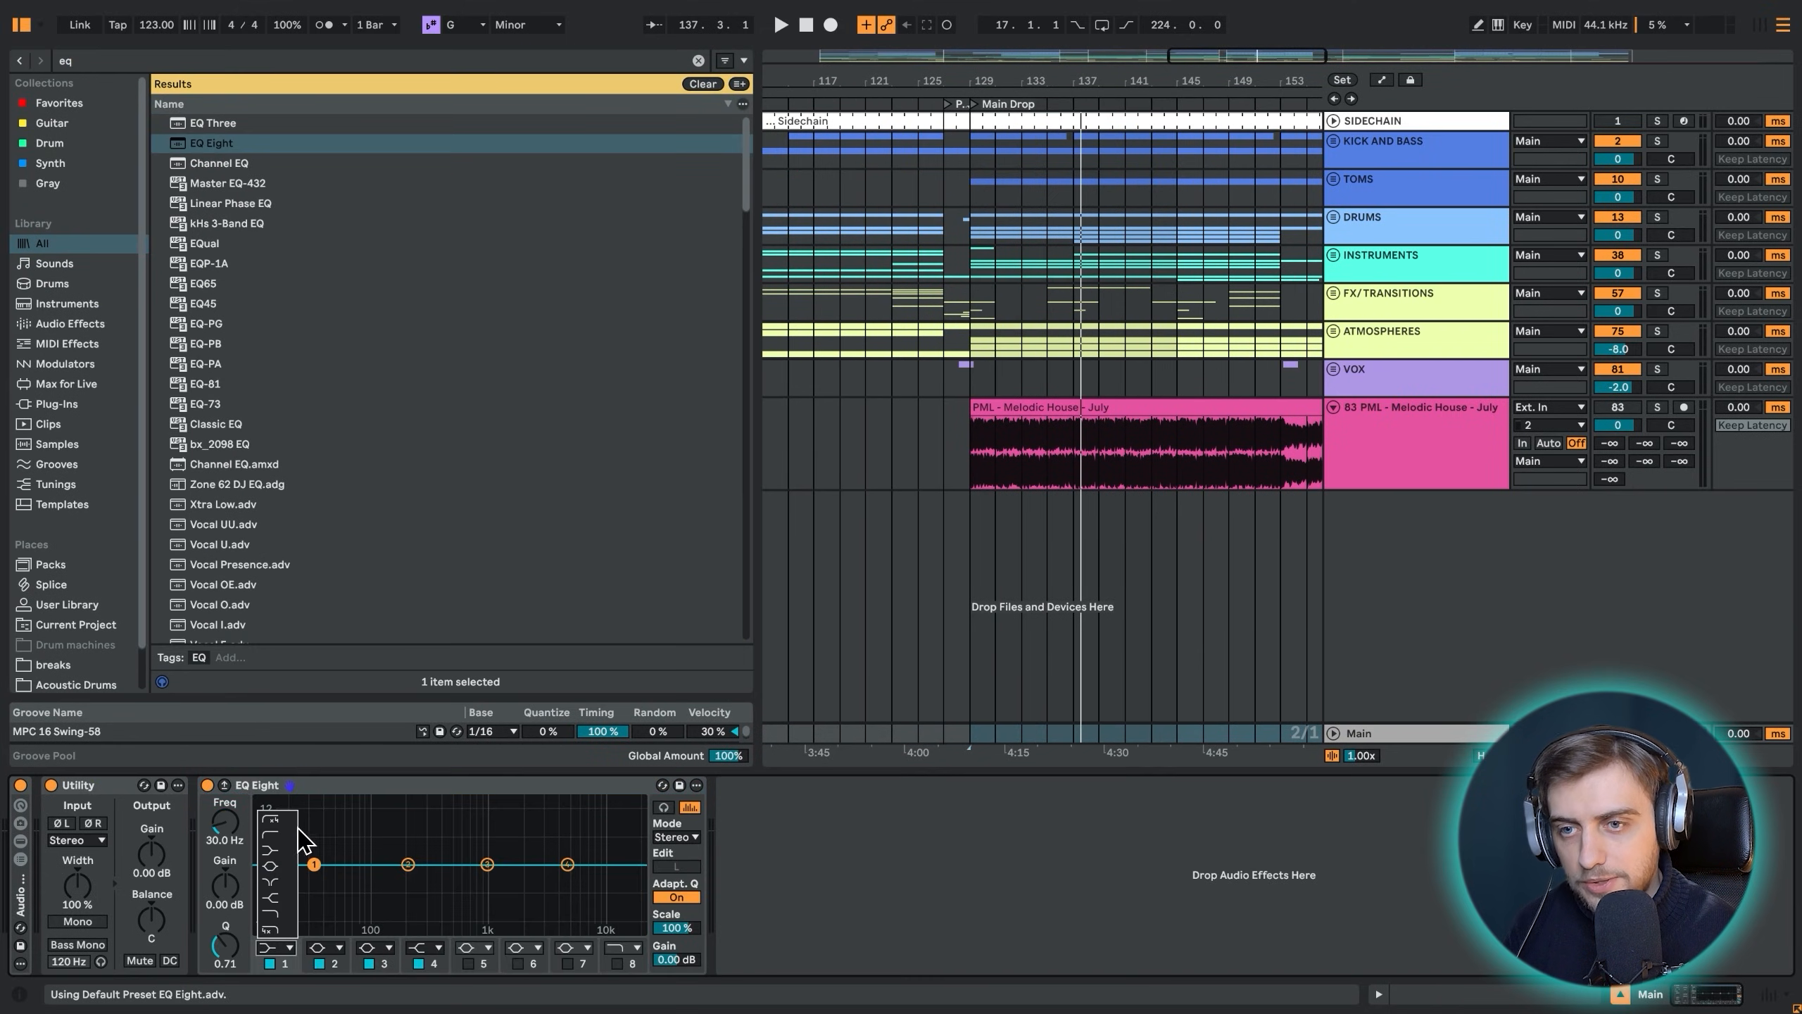
{"action": "left_click", "coordinate": [270, 820]}
{"action": "left_click_drag", "start_coordinate": [314, 864], "coordinate": [540, 880]}
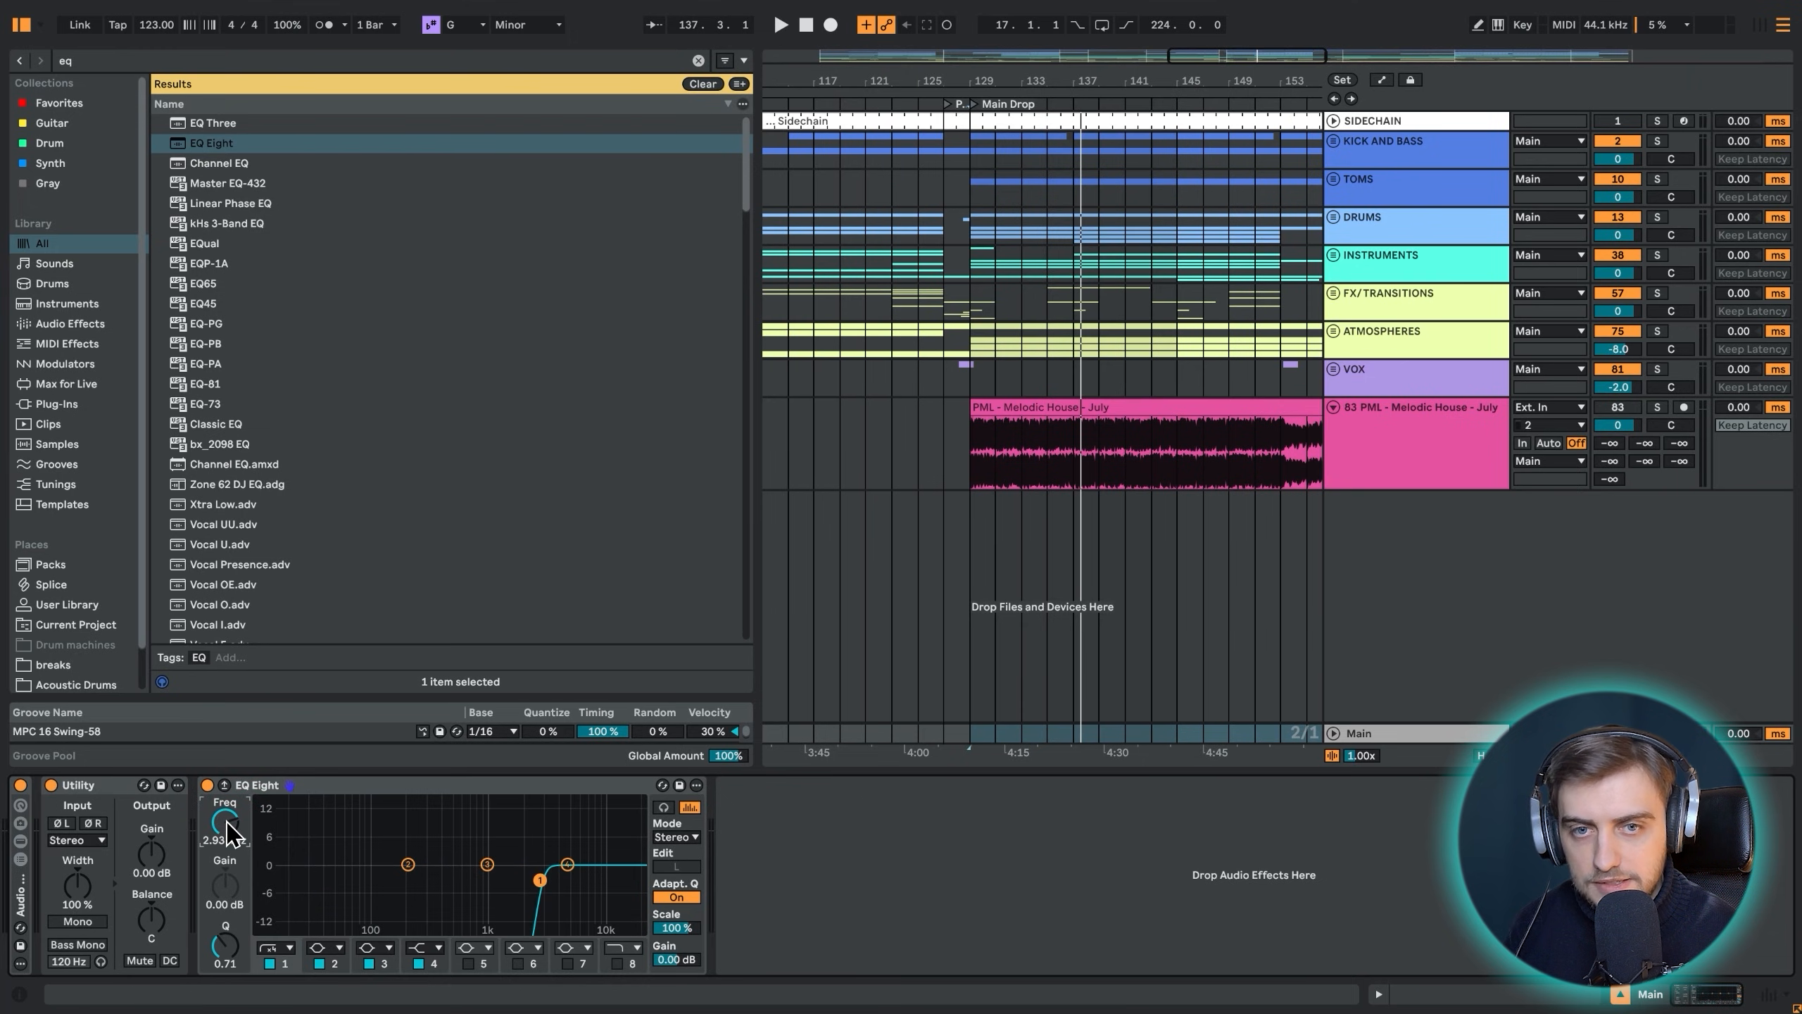
Compare the high frequencies of the mix and the reference by toggling the reference's solo while playing the Main Drop
{"action": "key", "text": "space"}
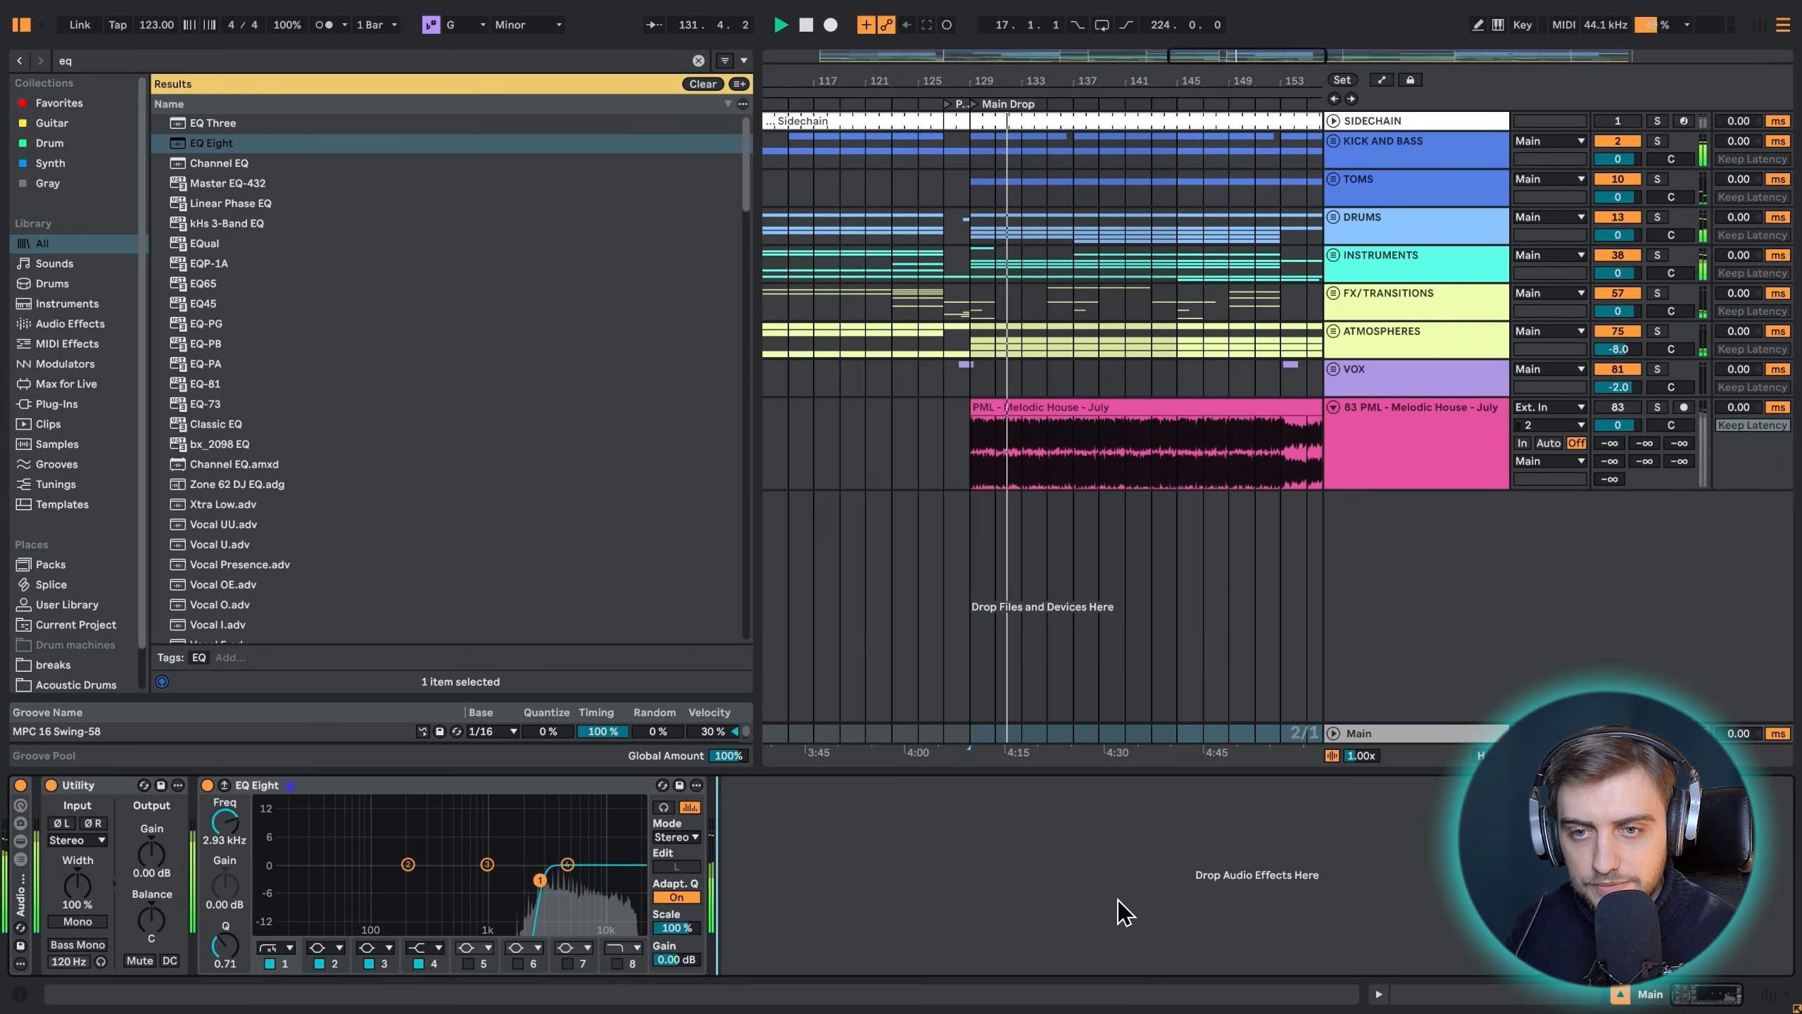
{"action": "key", "text": "s"}
{"action": "left_click", "coordinate": [1356, 739]}
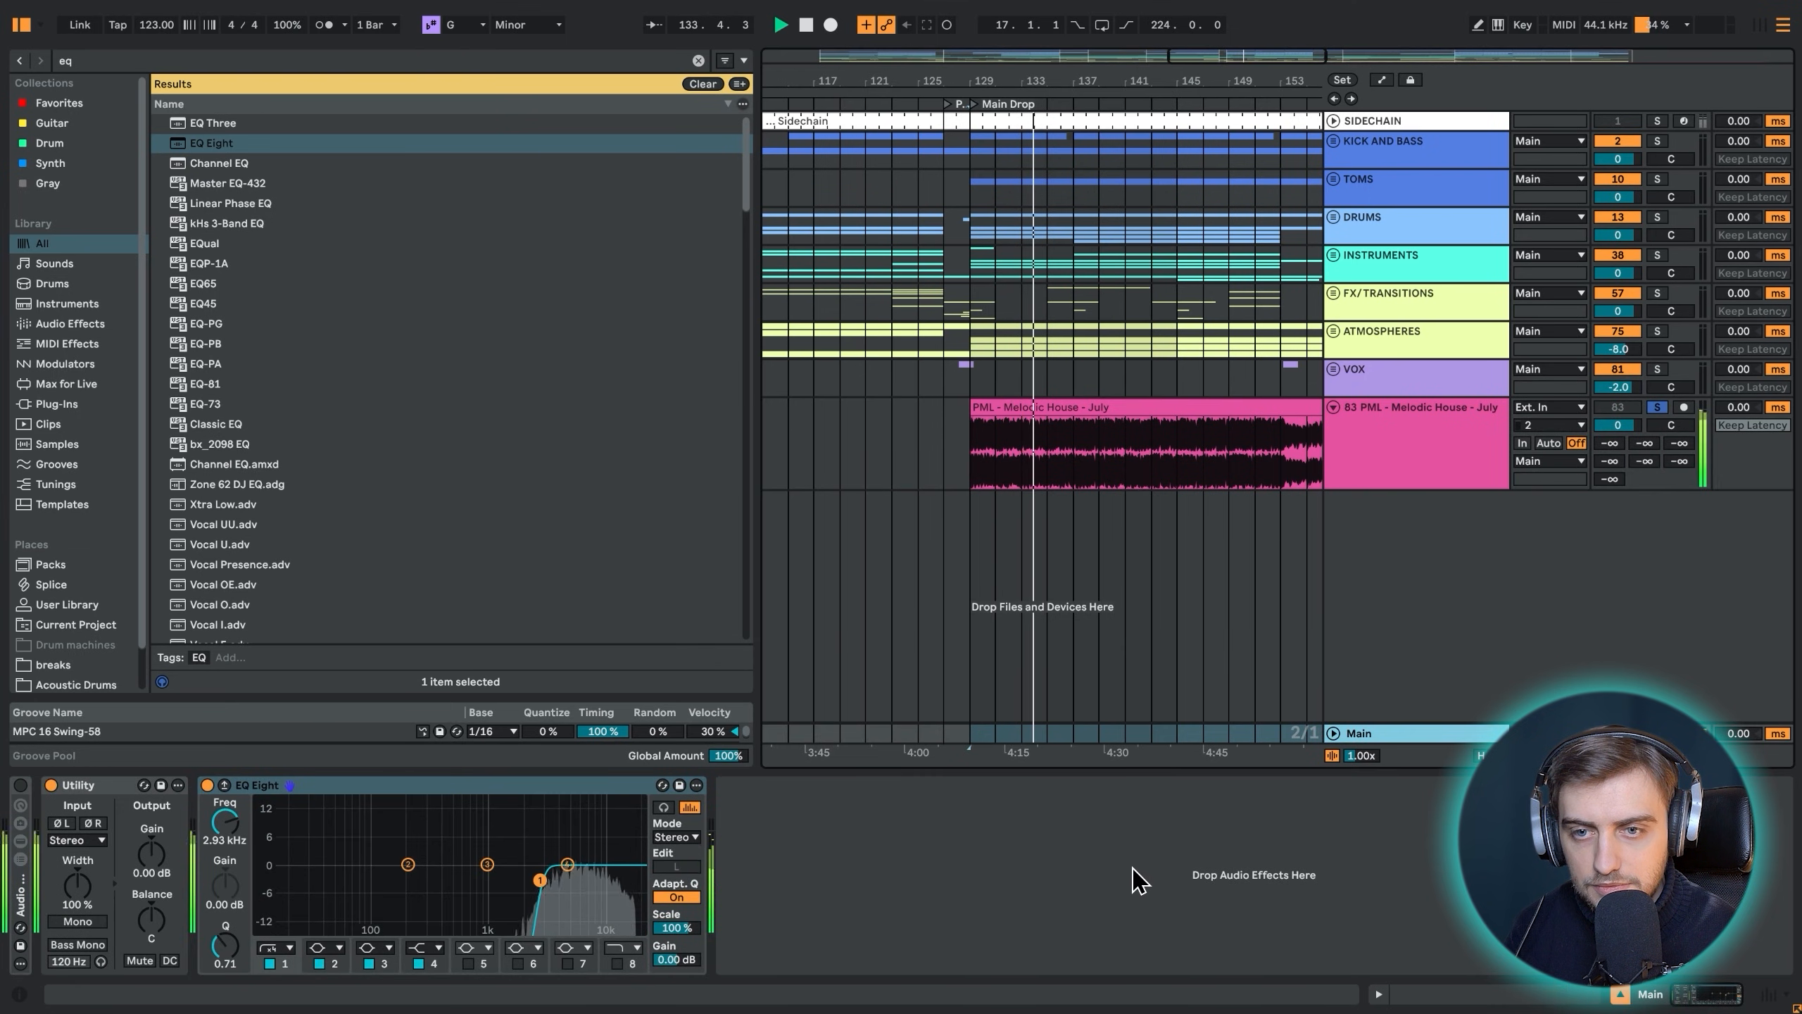
{"action": "key", "text": "s"}
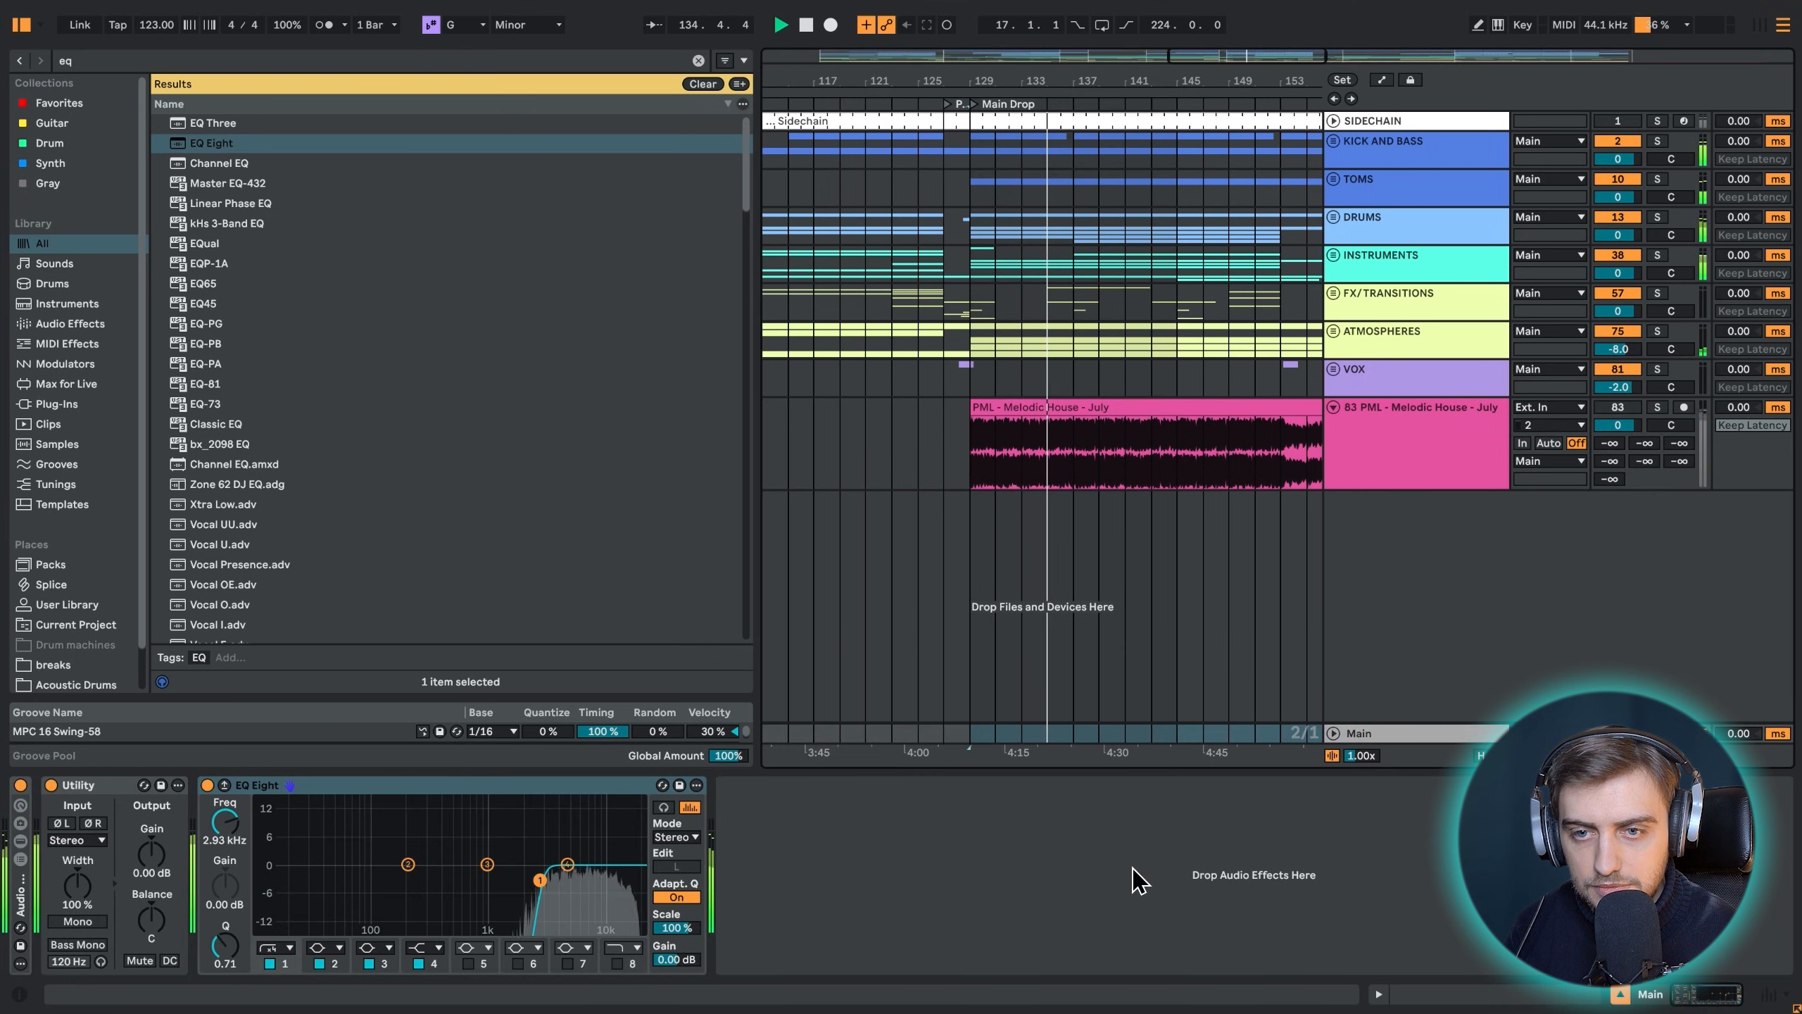
{"action": "key", "text": "s"}
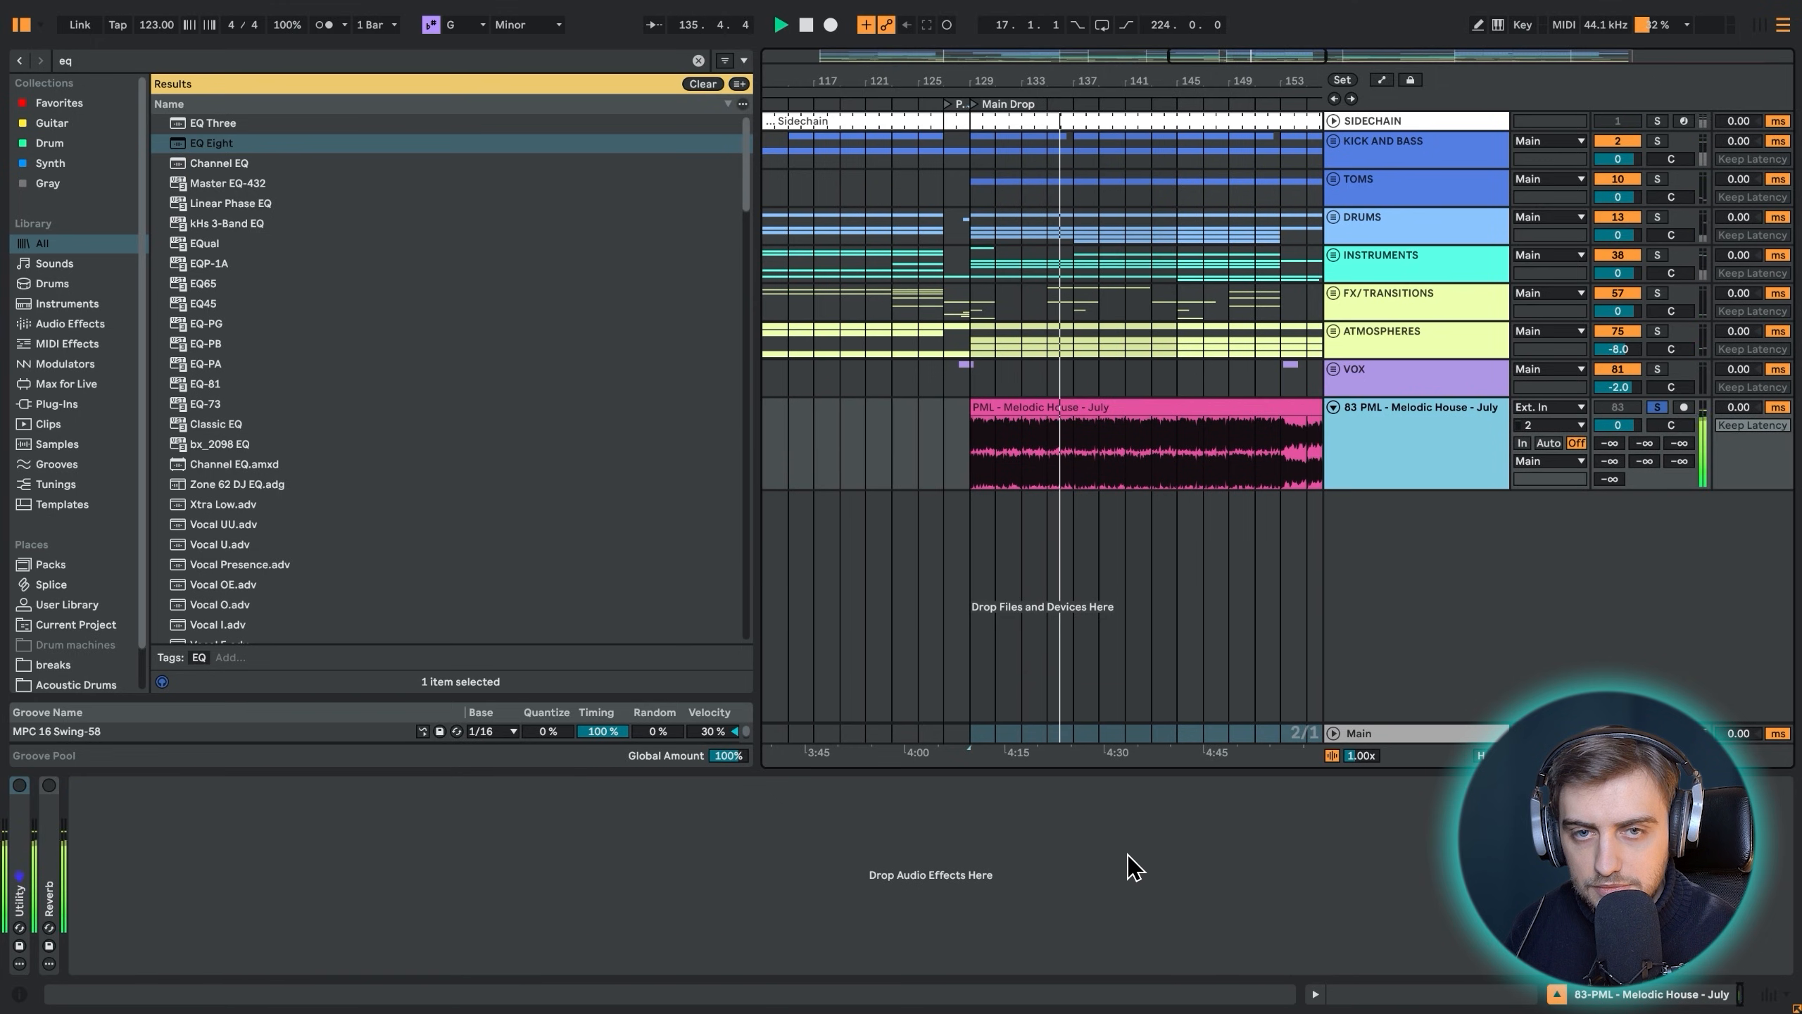
Delete EQ Eight from the Main track
{"action": "left_click", "coordinate": [1356, 737]}
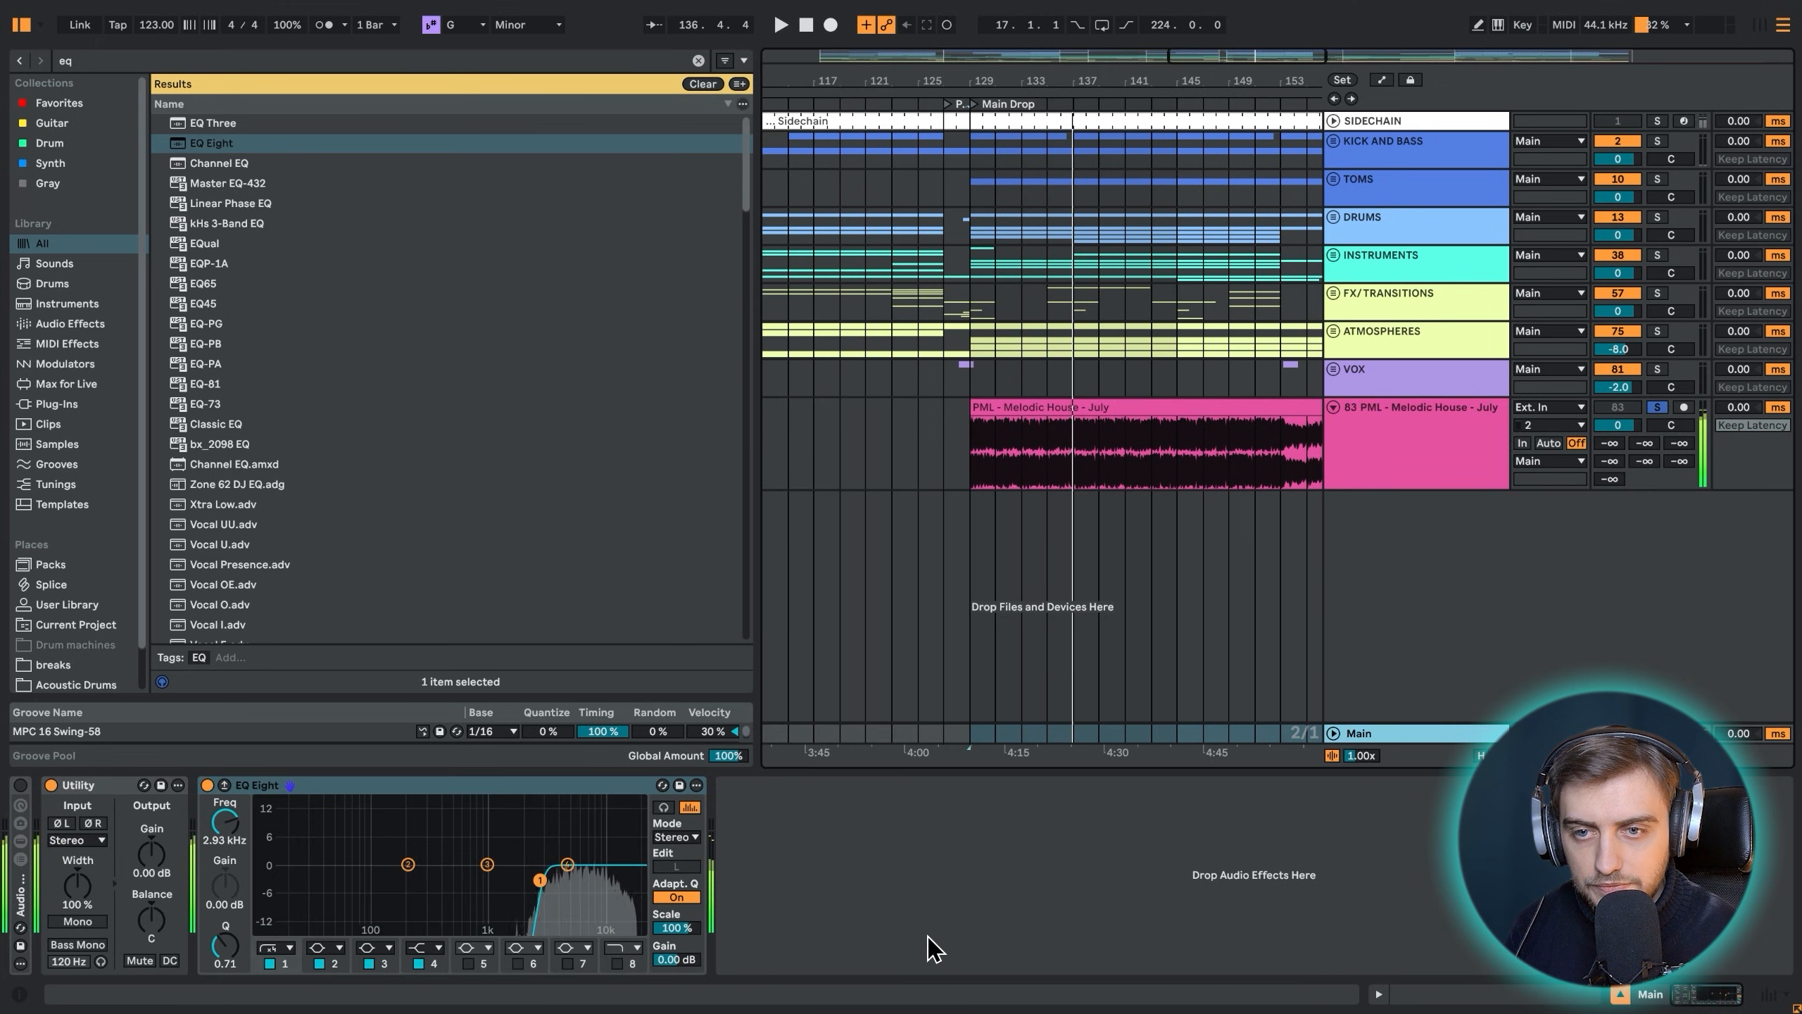
{"action": "left_click", "coordinate": [536, 794]}
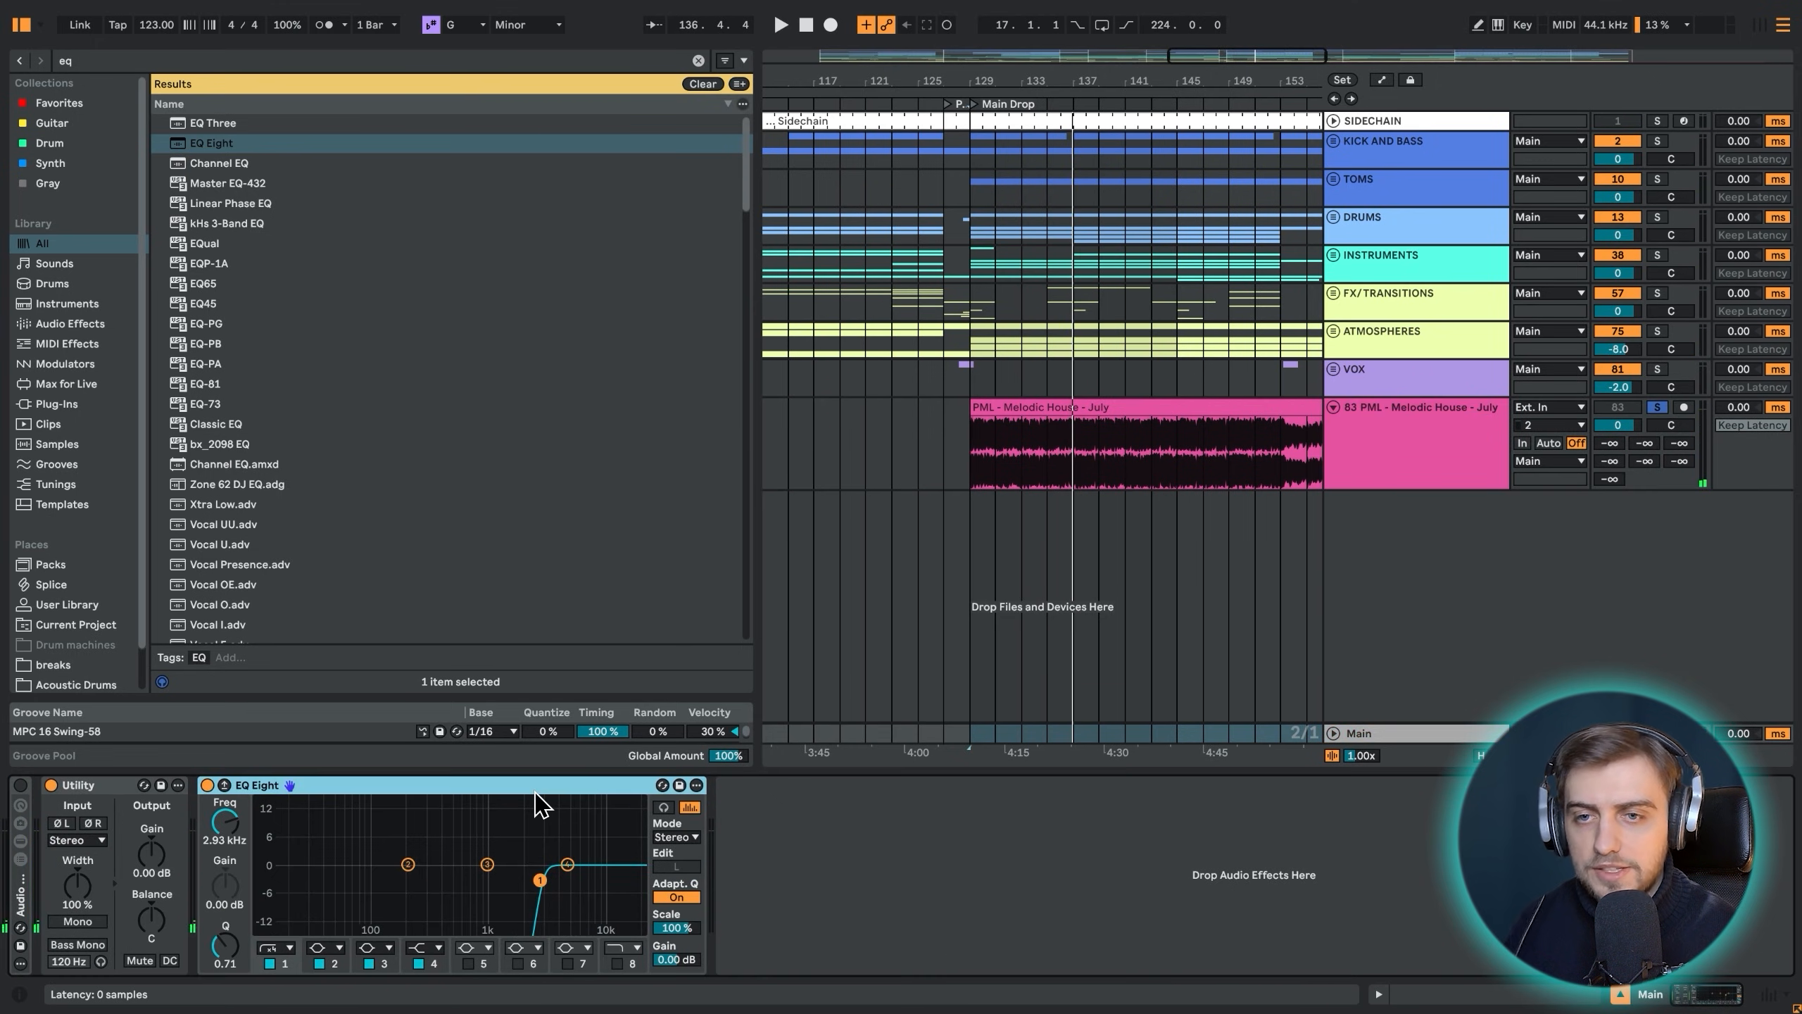
{"action": "key", "text": "Delete"}
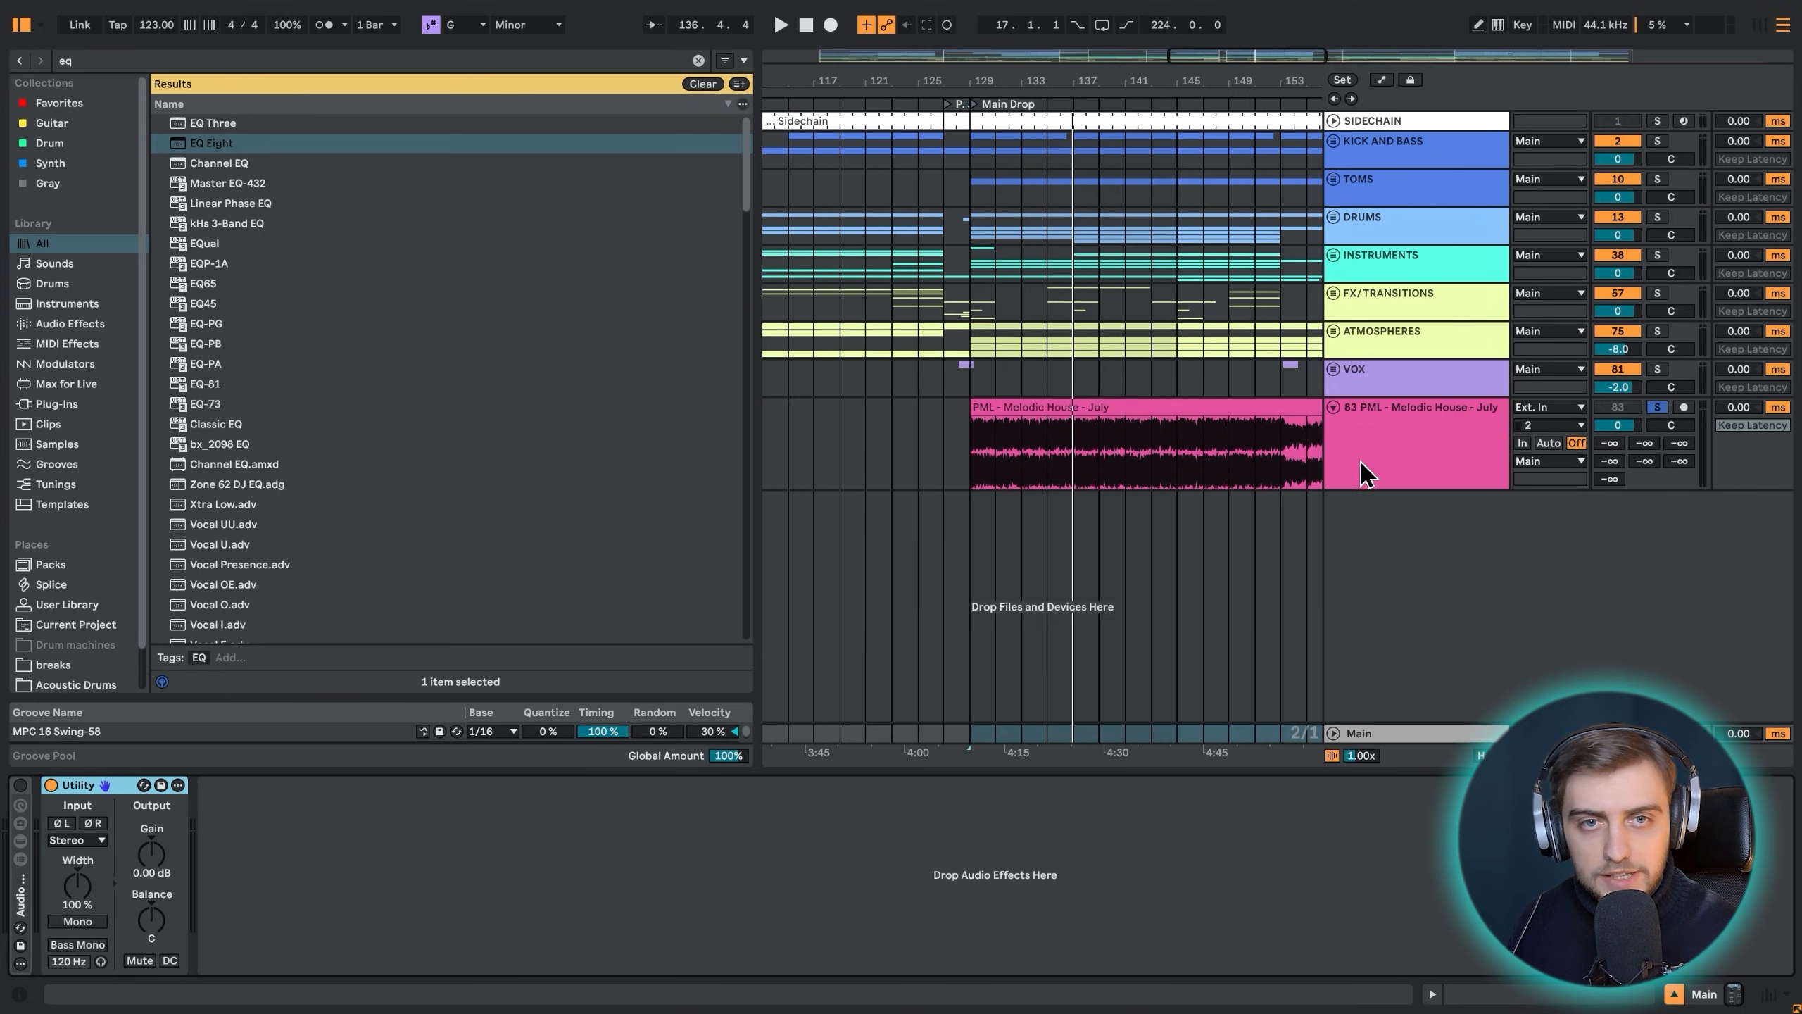
Select the Break section of the PML - Melodic House - July reference clip, bars 161 to 192
{"action": "left_click", "coordinate": [1377, 471]}
{"action": "left_click", "coordinate": [1075, 487]}
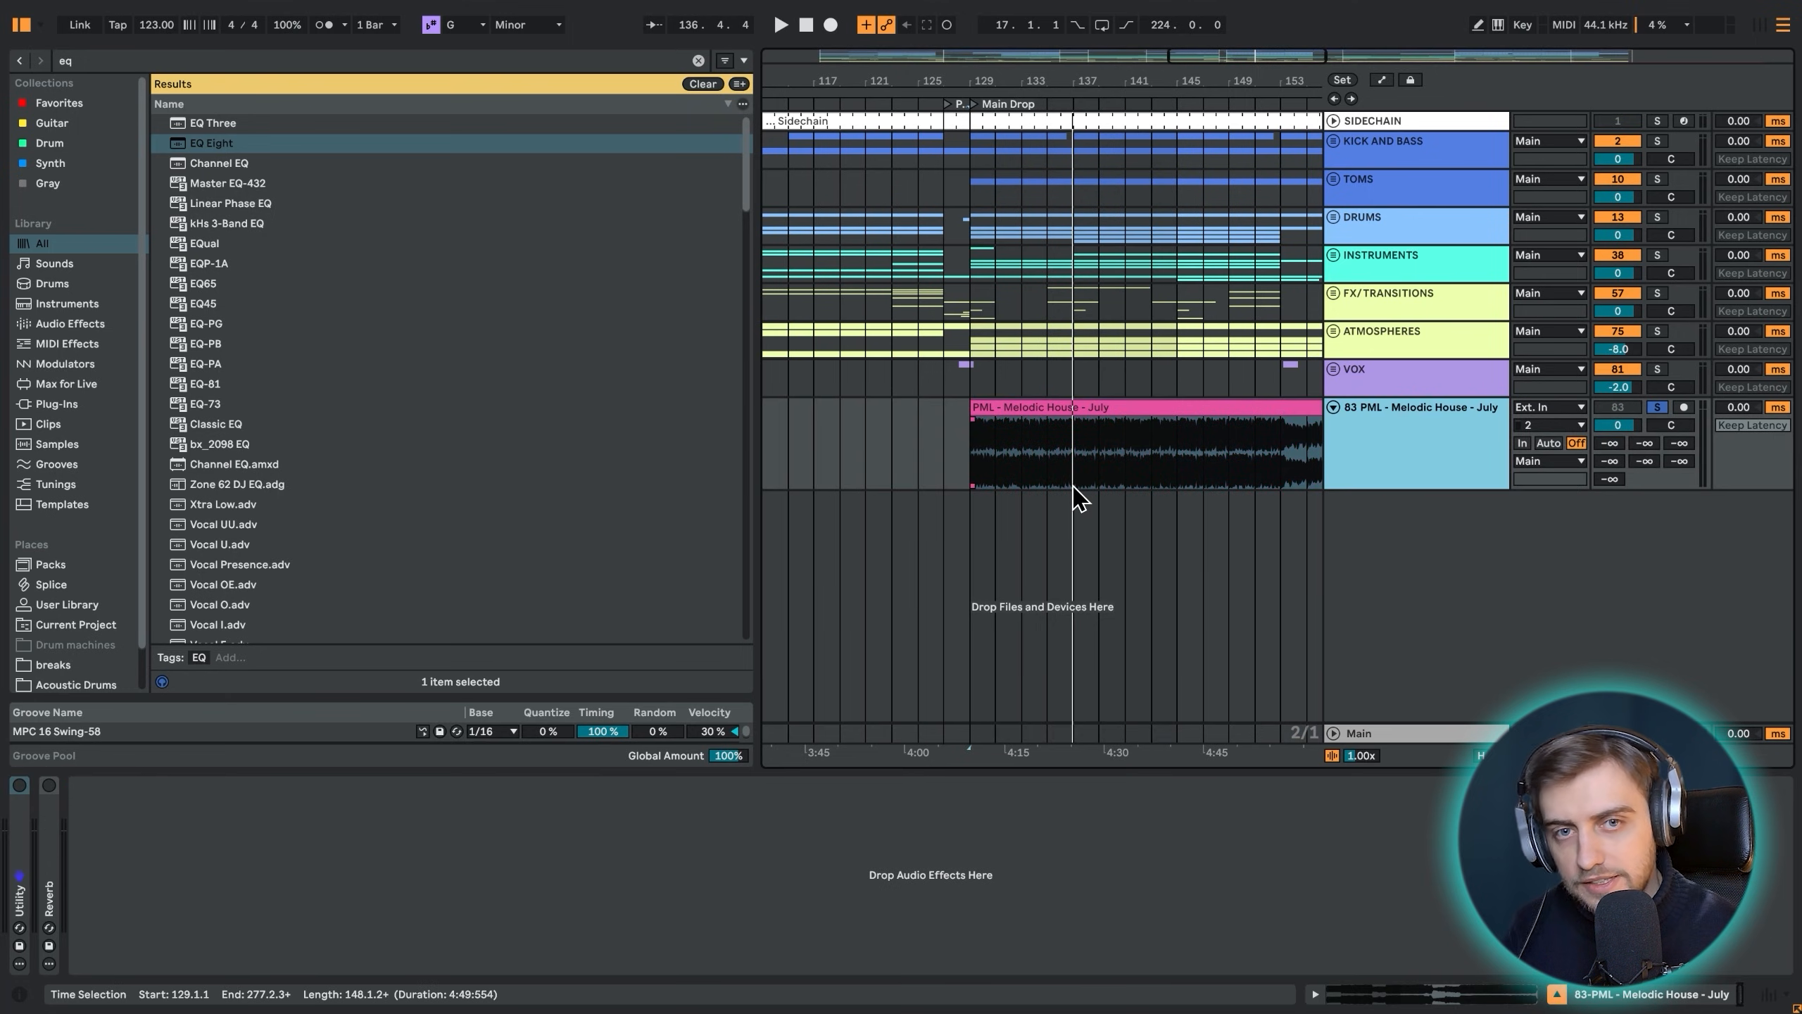
{"action": "left_click_drag", "start_coordinate": [1096, 88], "coordinate": [892, 57]}
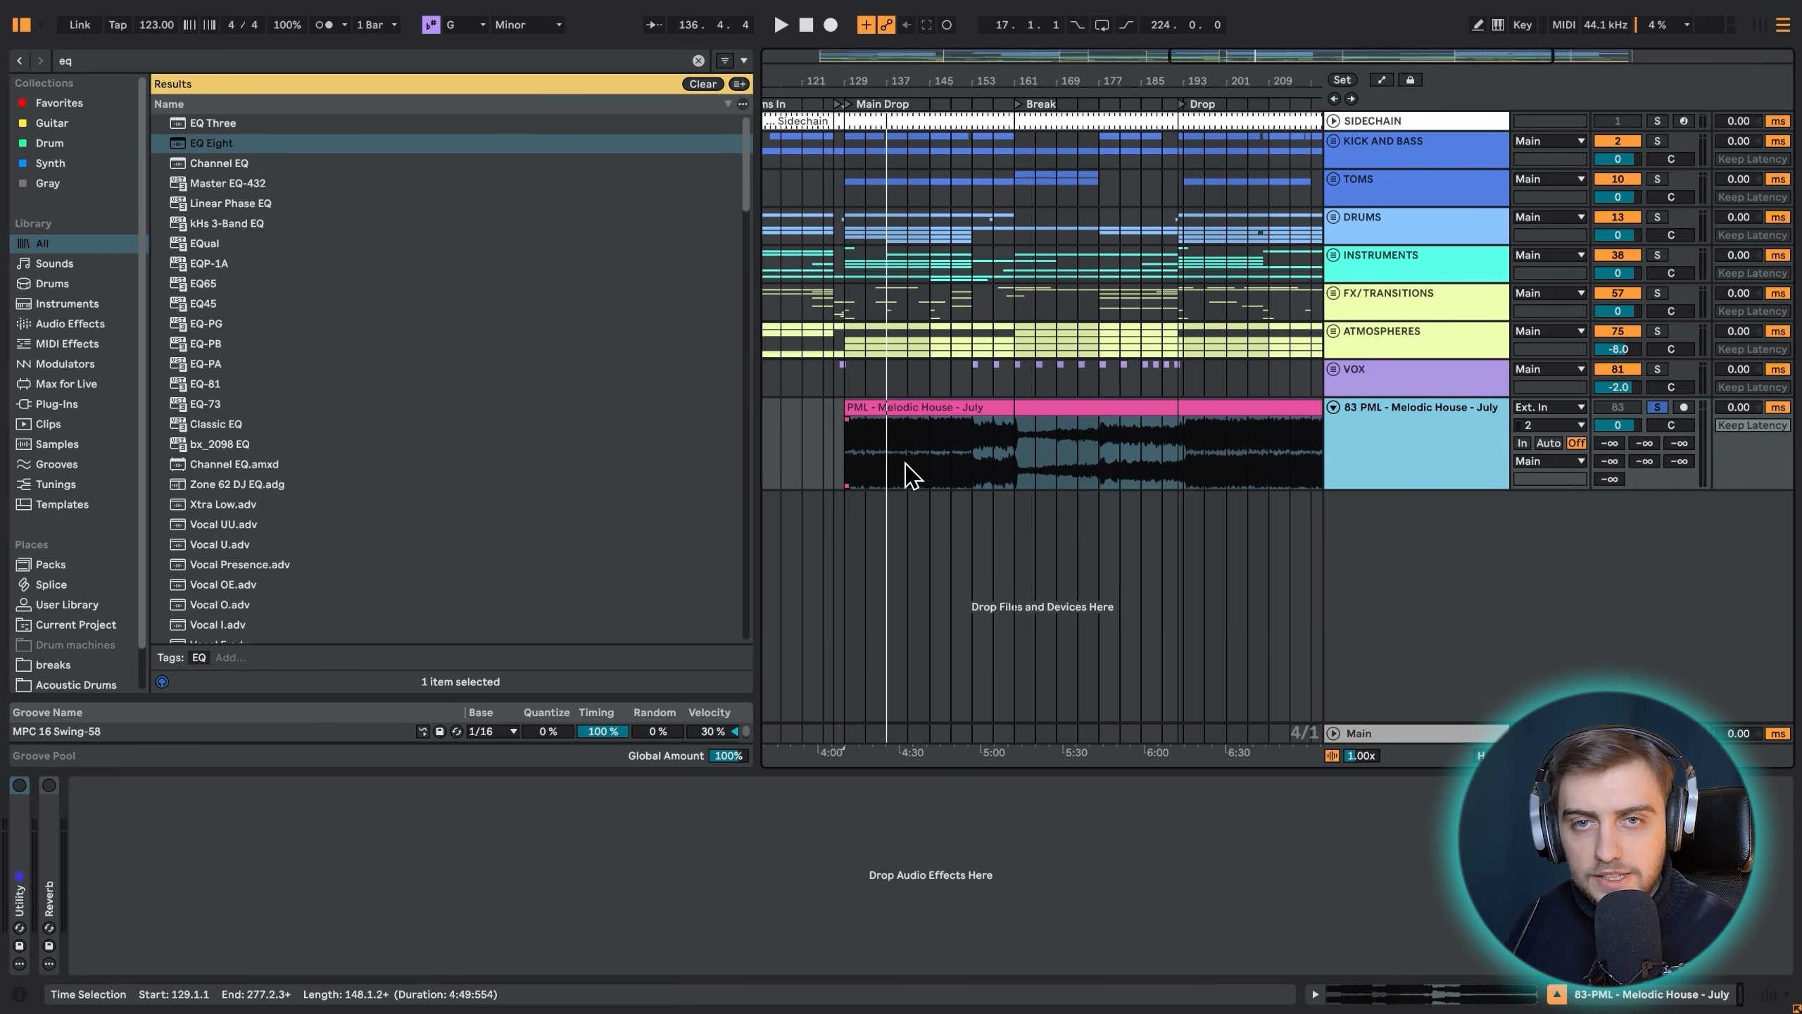
{"action": "left_click_drag", "start_coordinate": [965, 468], "coordinate": [1185, 461]}
{"action": "left_click", "coordinate": [1013, 466]}
{"action": "left_click", "coordinate": [1013, 475]}
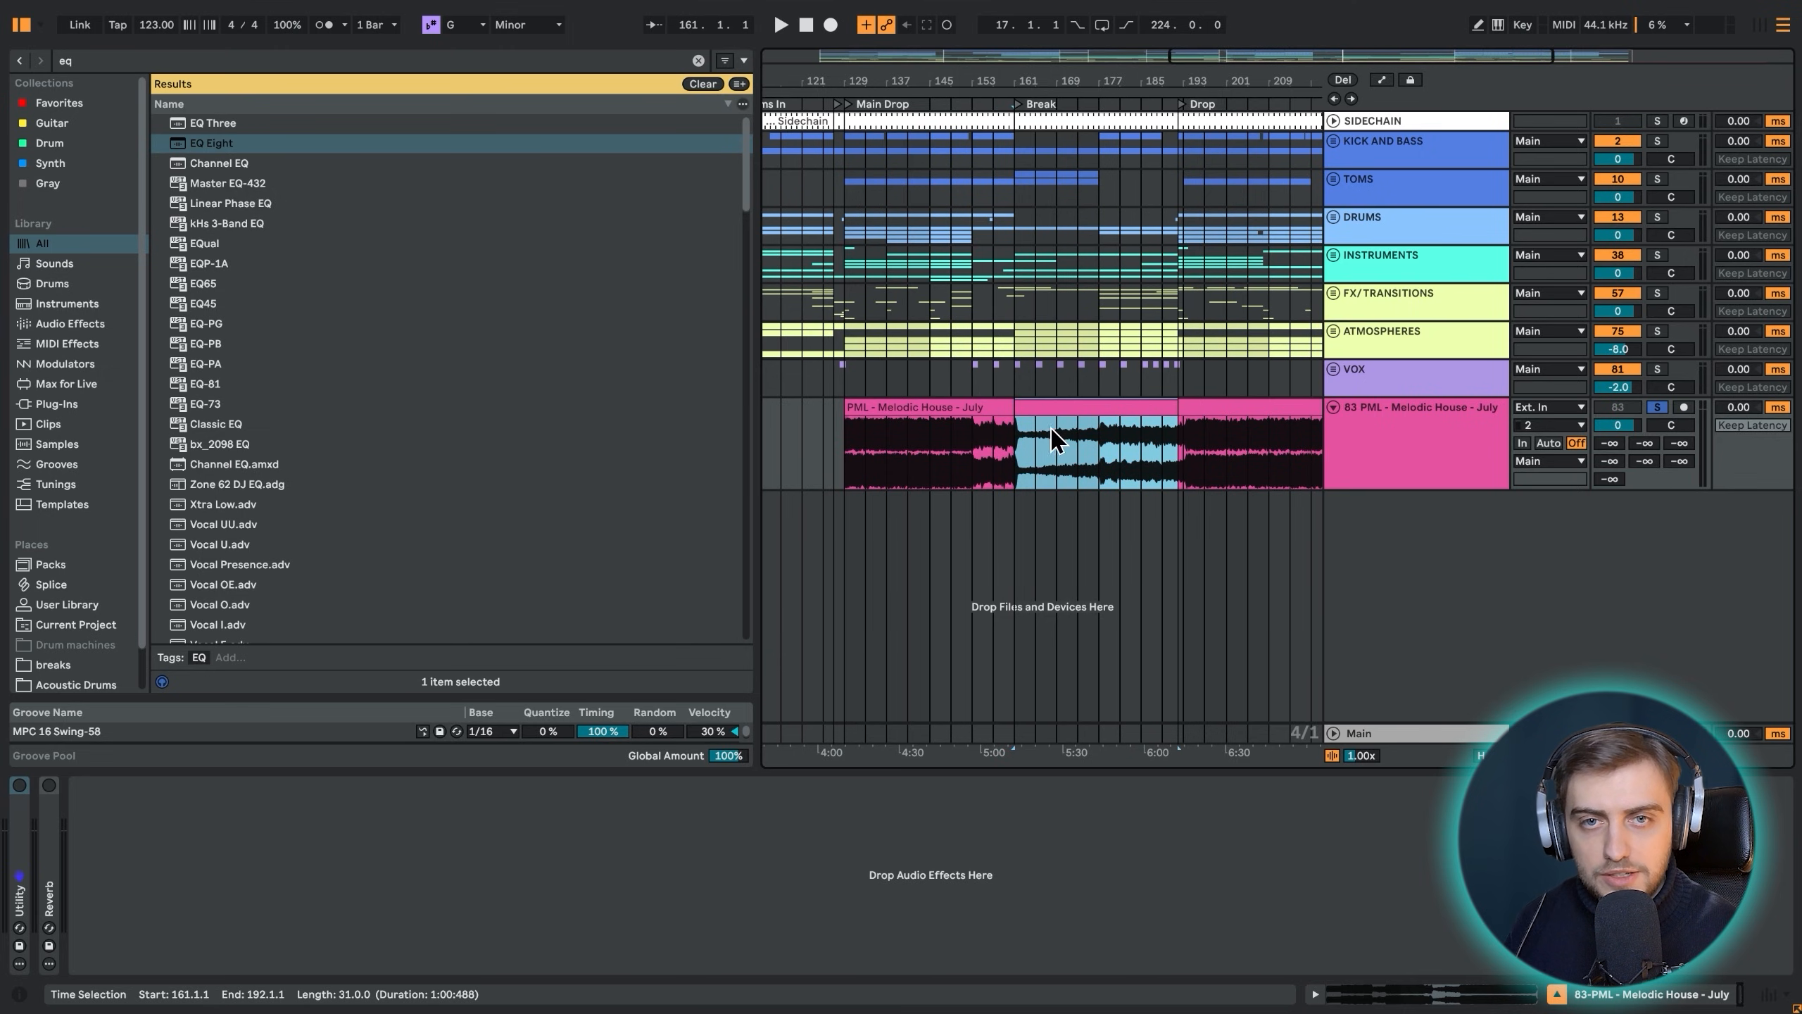
Play the reference from inside the Break and check its level on the Main meter in the mixer
{"action": "left_click", "coordinate": [1035, 470]}
{"action": "key", "text": "space"}
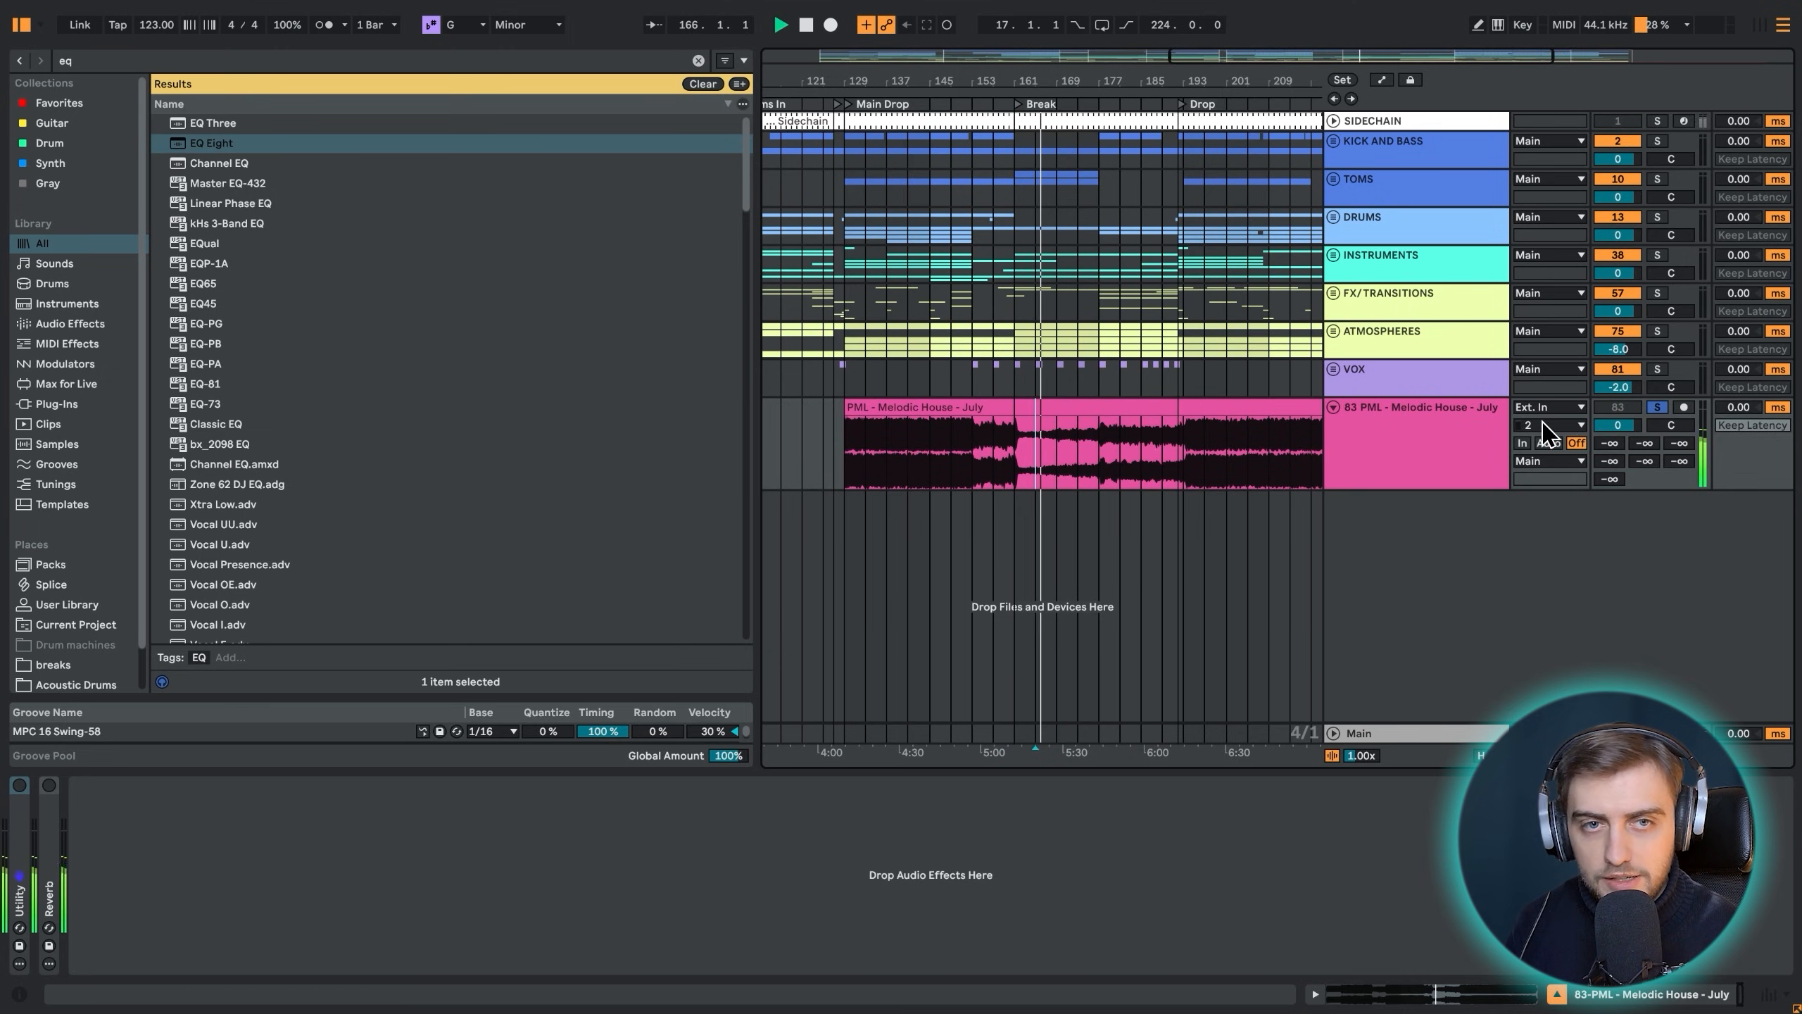
{"action": "key", "text": "Tab"}
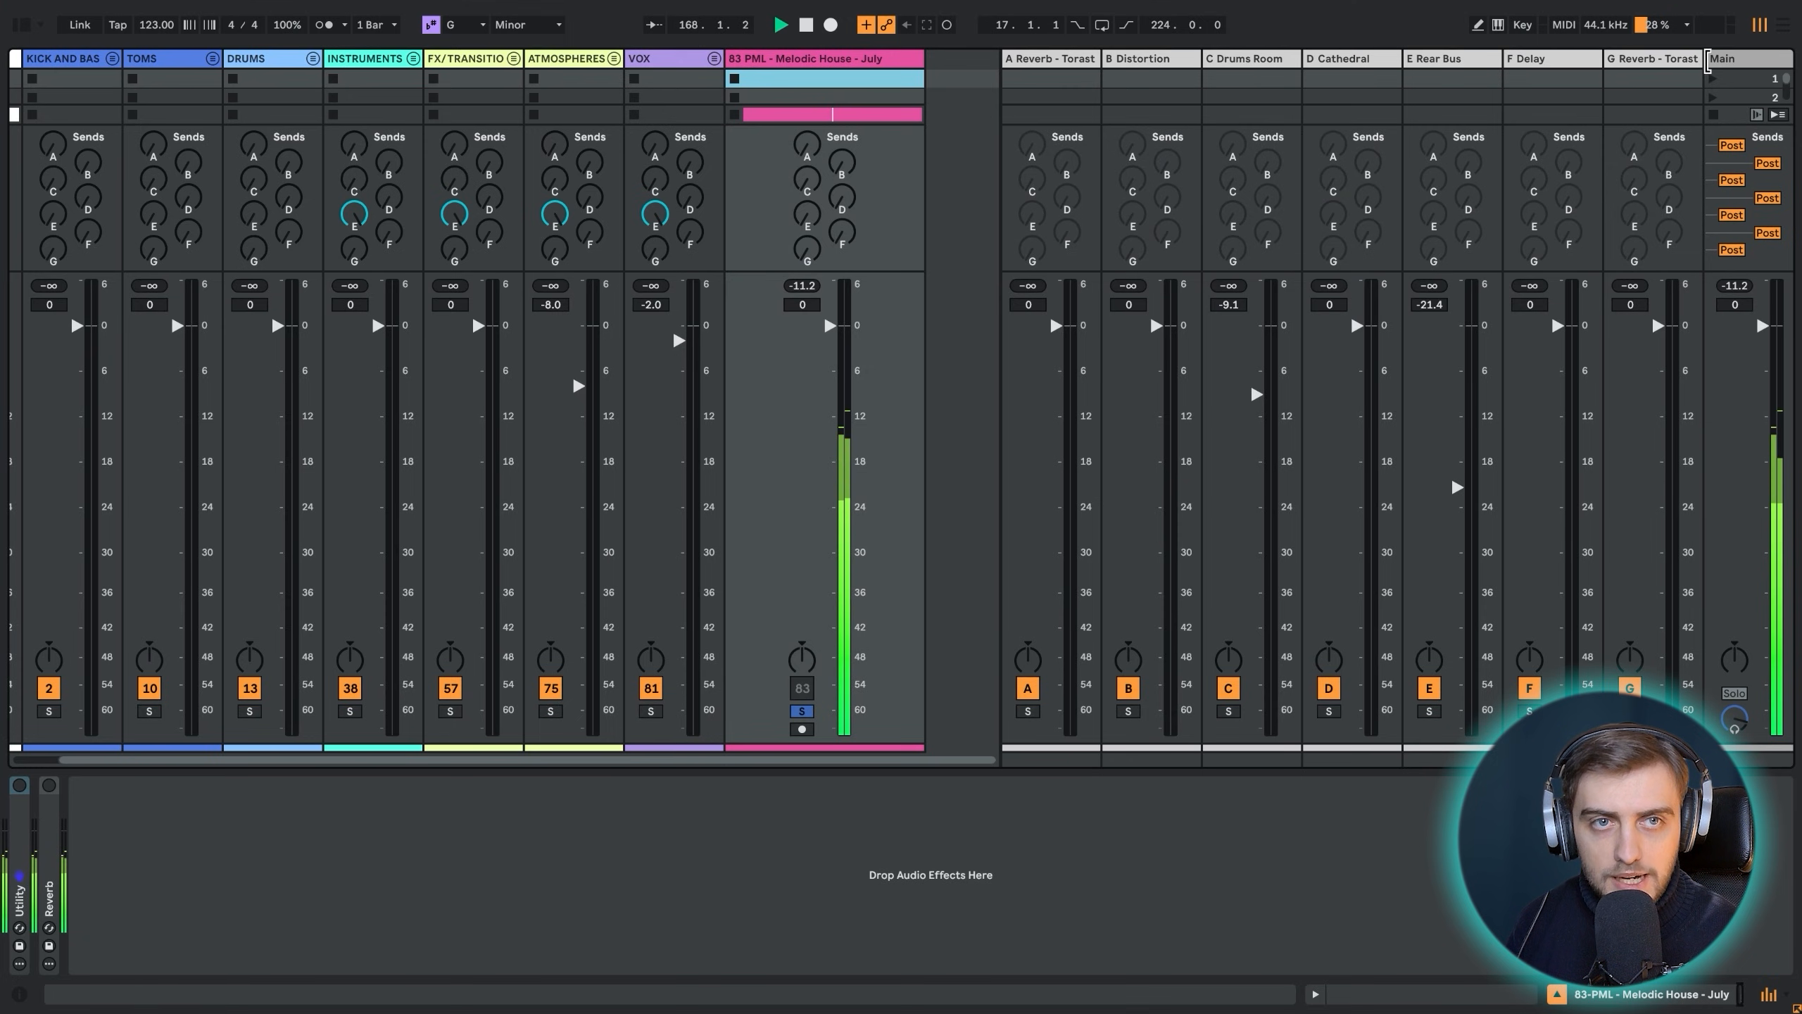
{"action": "left_click", "coordinate": [1716, 149]}
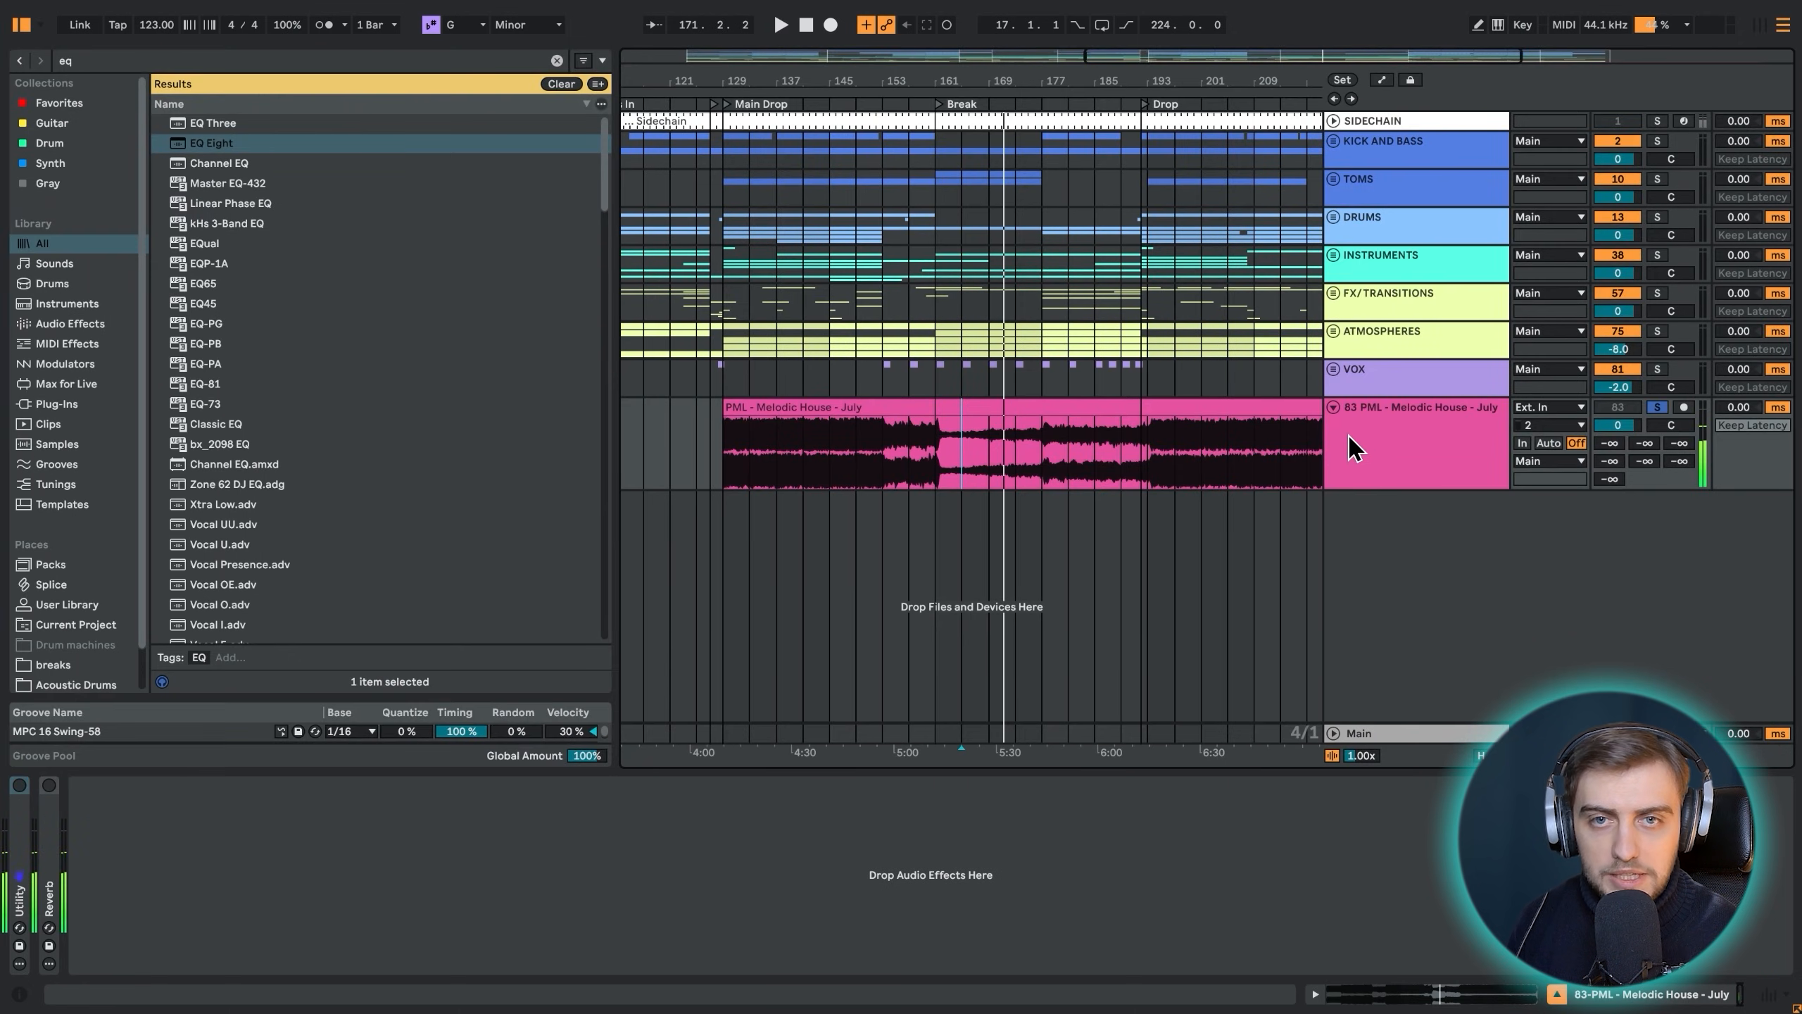
{"action": "key", "text": "space"}
Play the Break from bar 161 with only the INSTRUMENTS group active and check its peak level on the Main meter
{"action": "left_click", "coordinate": [939, 216]}
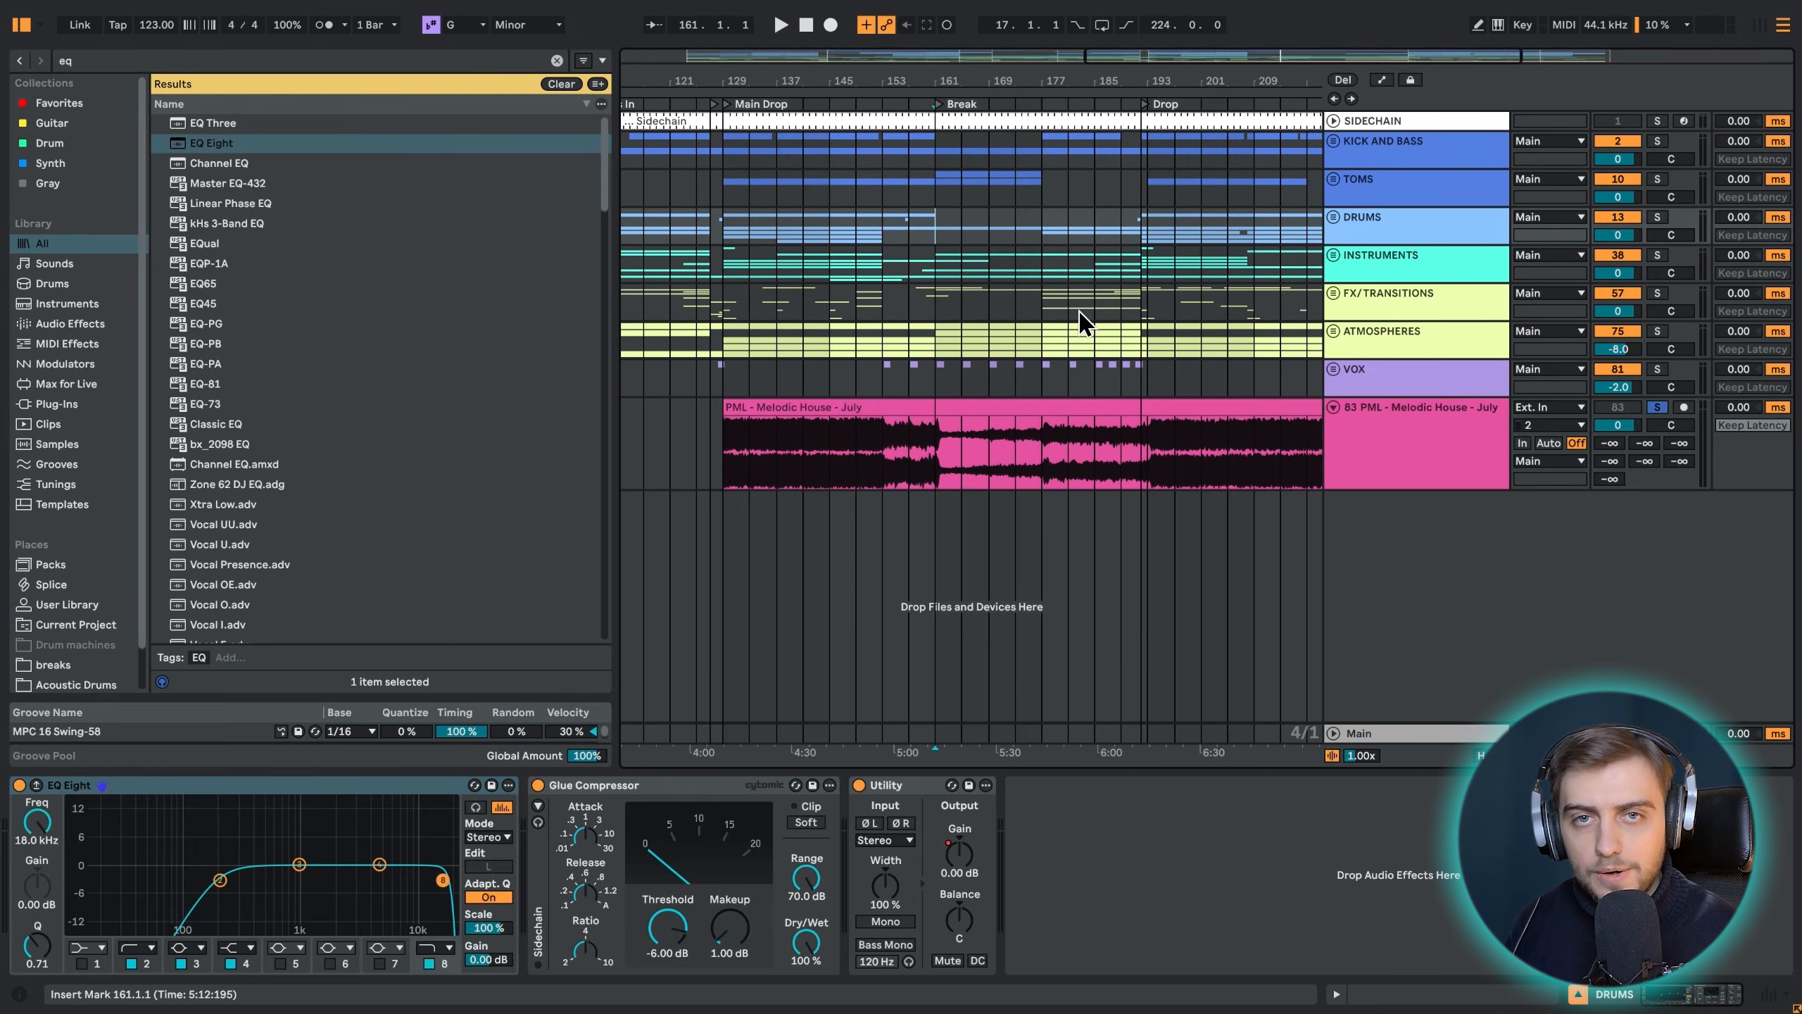
{"action": "left_click", "coordinate": [1625, 266]}
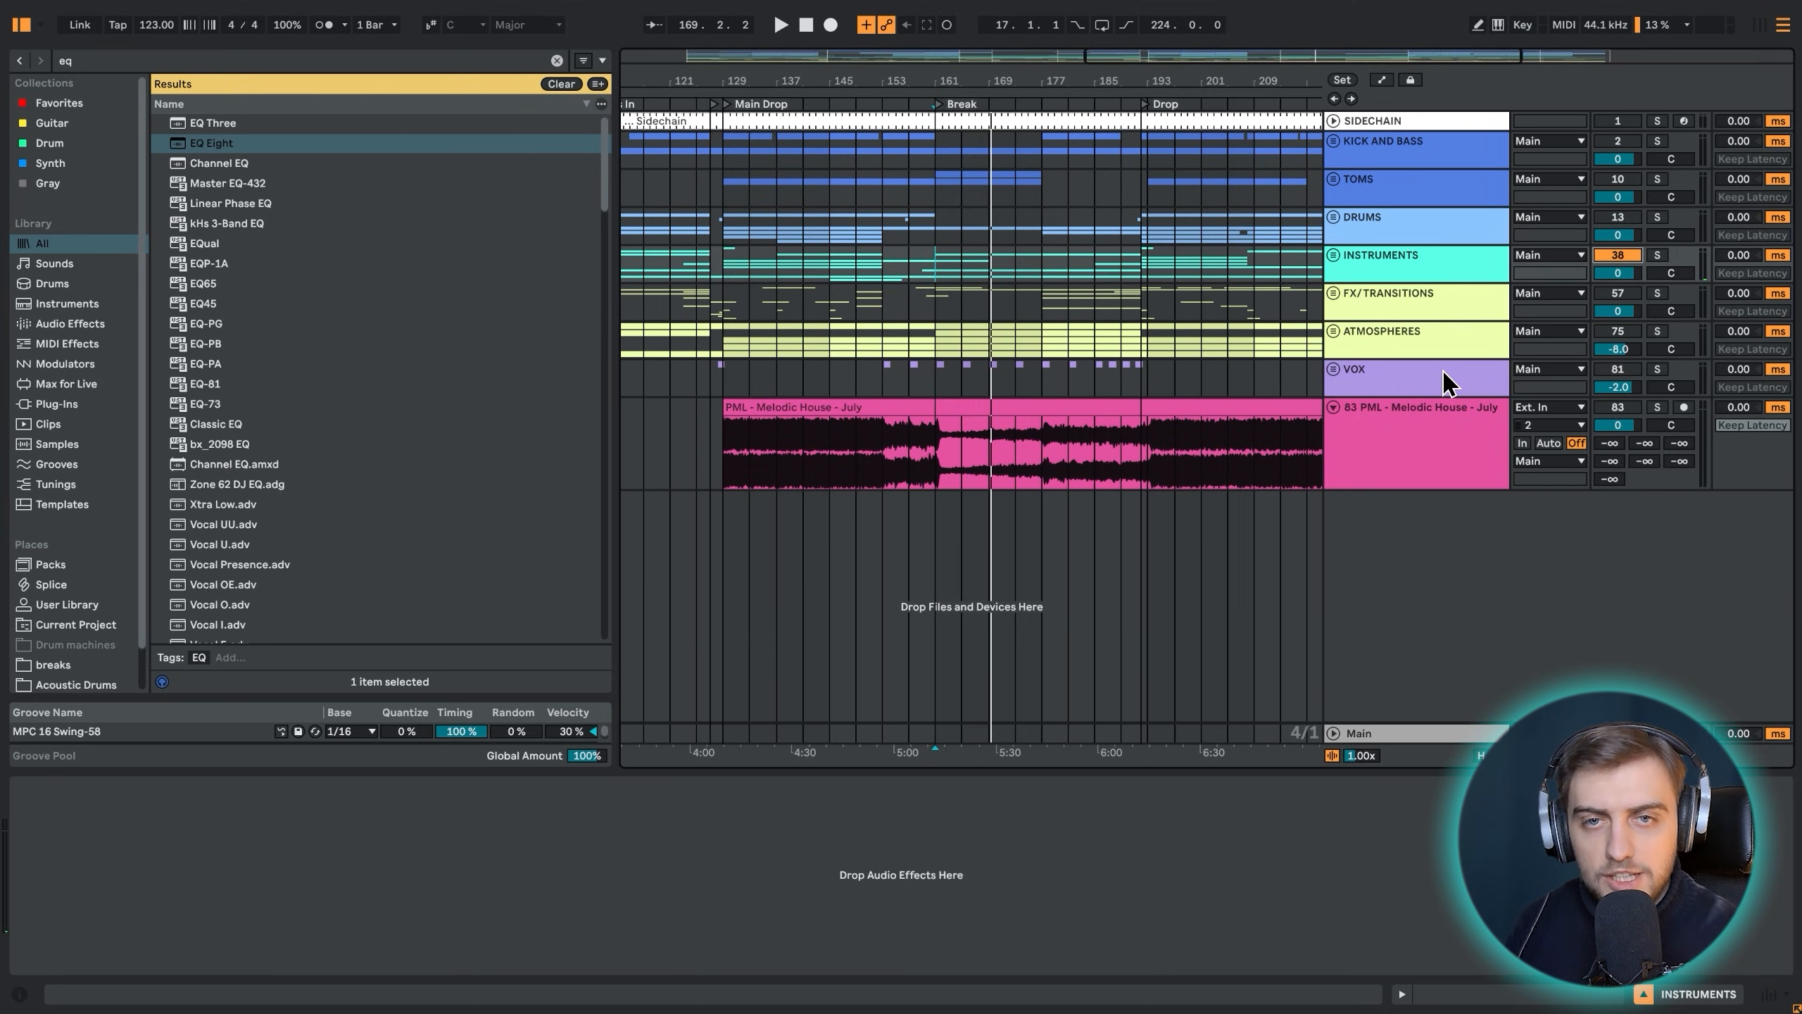
{"action": "key", "text": "space"}
{"action": "key", "text": "Tab"}
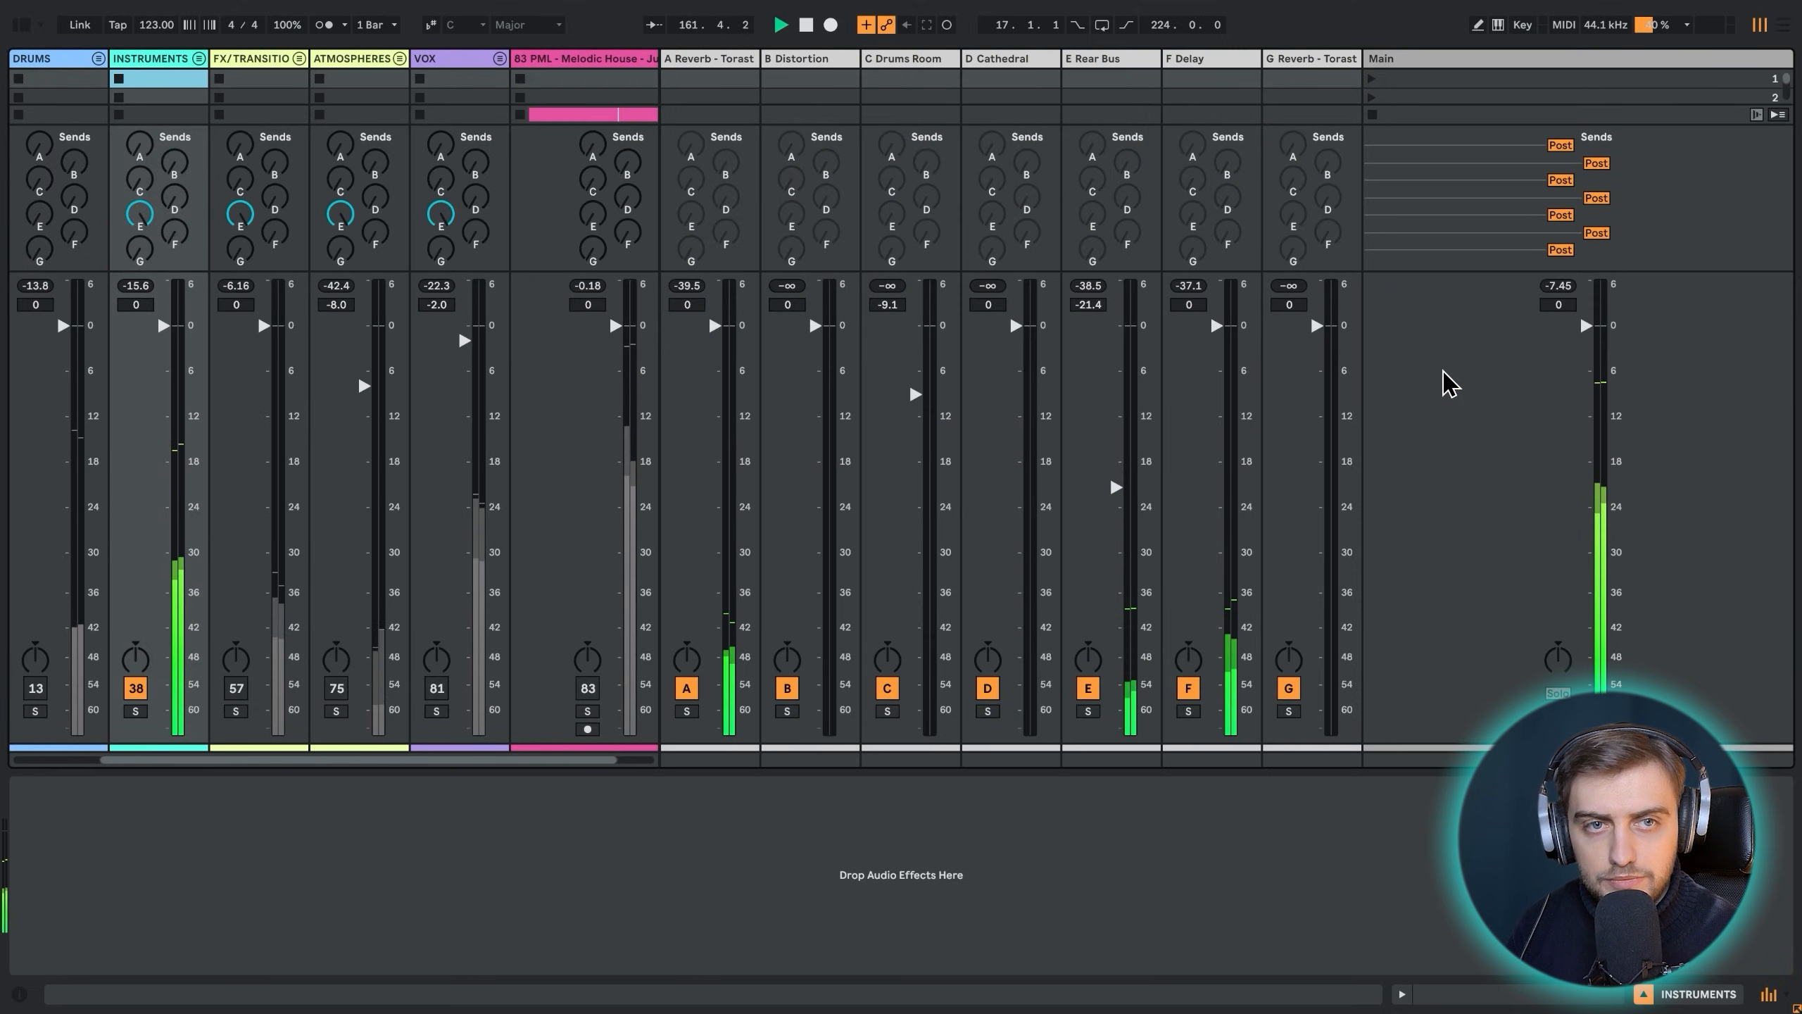
{"action": "key", "text": "space"}
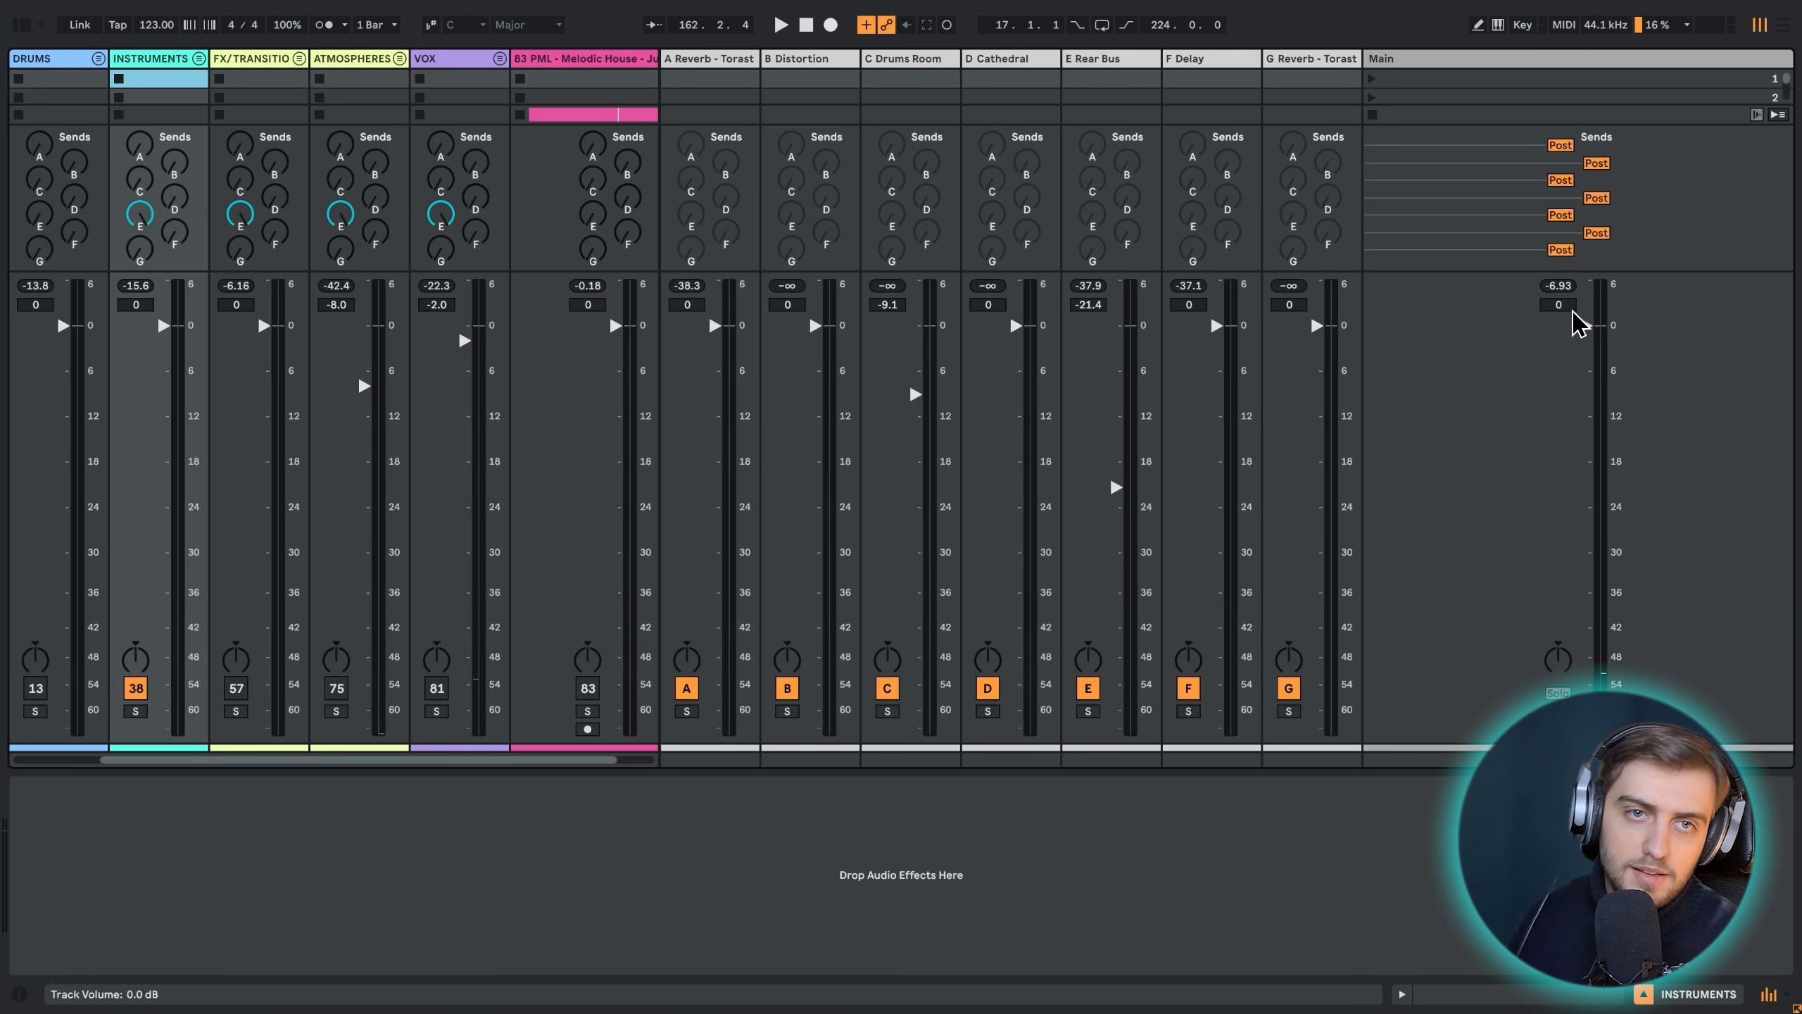
{"action": "key", "text": "Tab"}
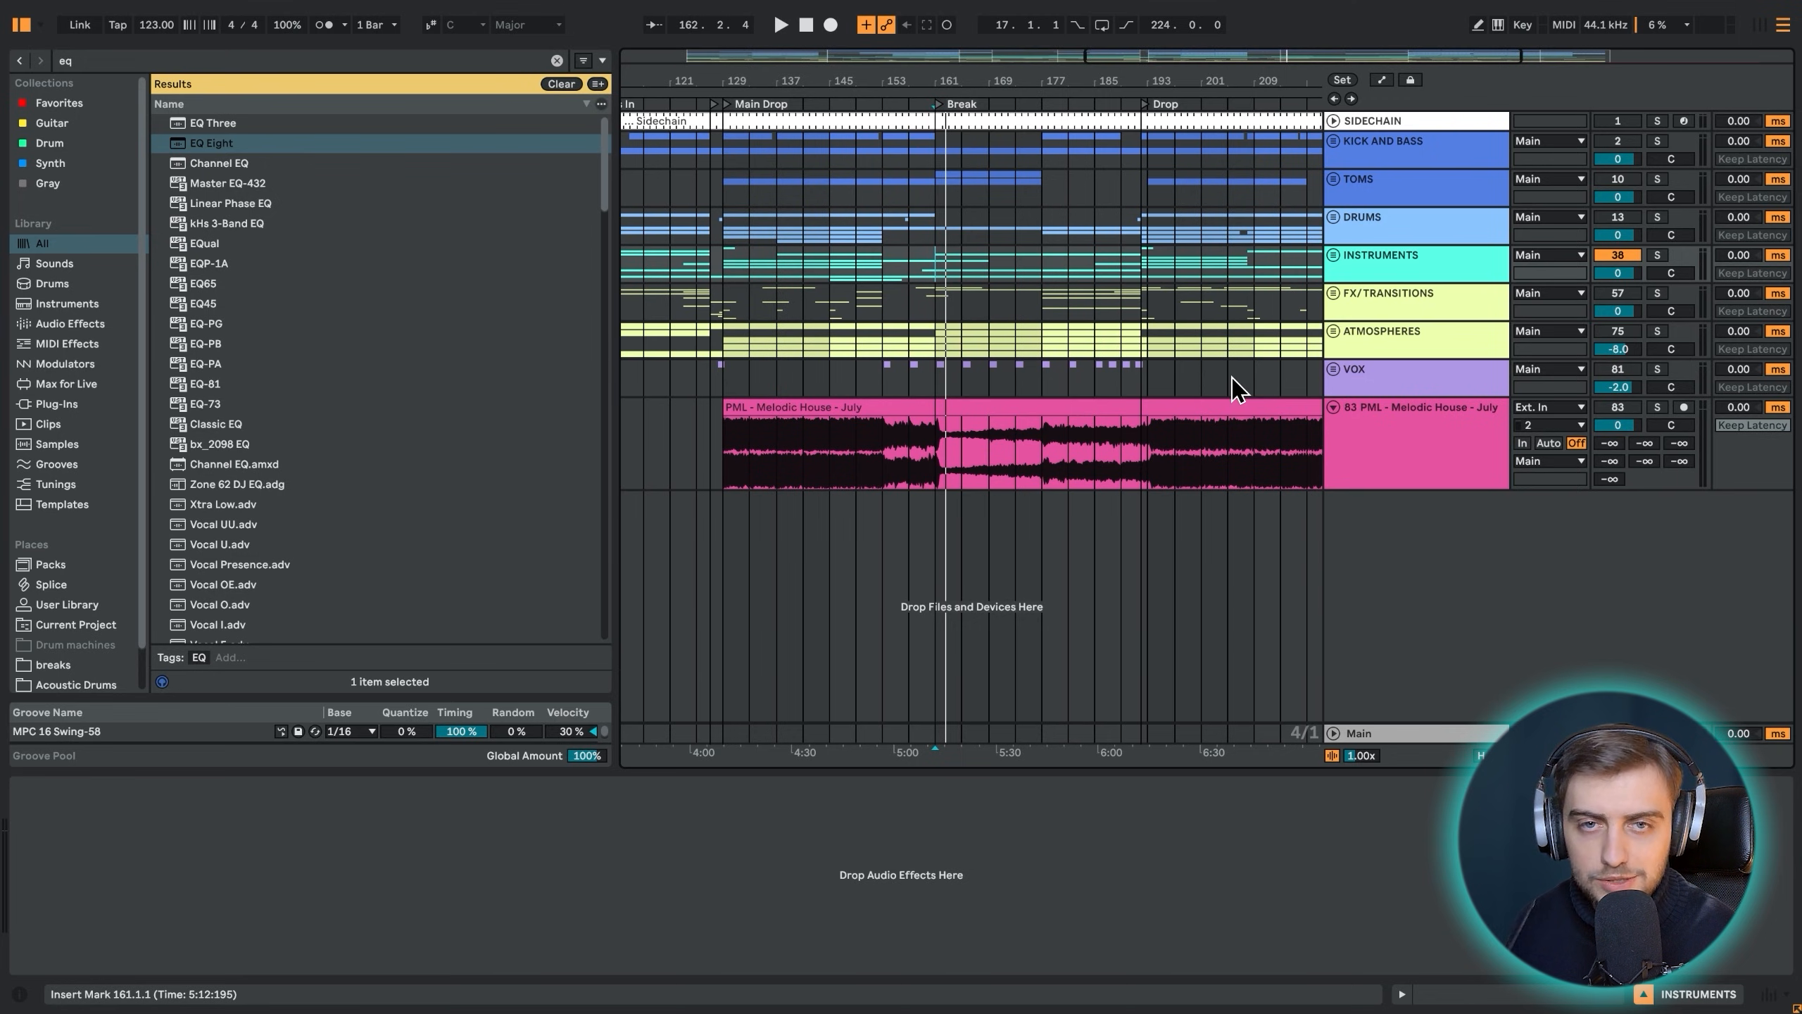
Reactivate the KICK AND BASS, TOMS, DRUMS, FX/TRANSITIONS, ATMOSPHERES and VOX groups
{"action": "left_click", "coordinate": [1618, 217]}
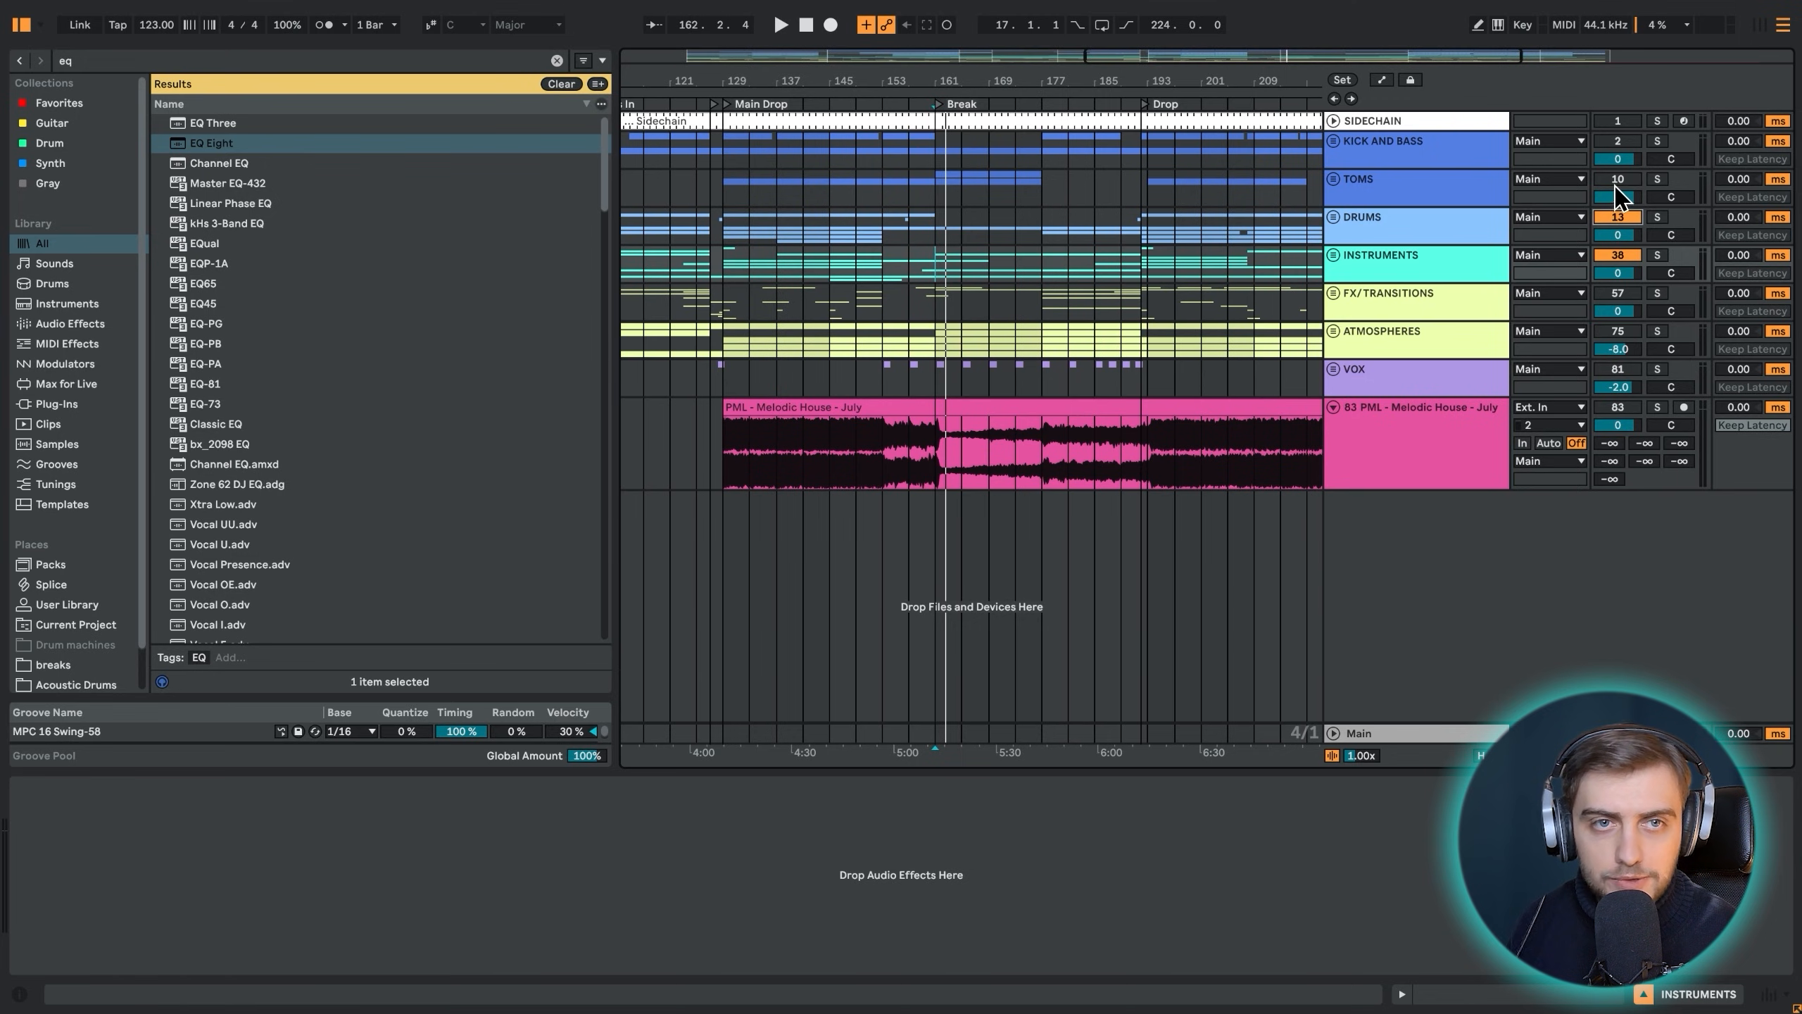
{"action": "left_click", "coordinate": [1618, 179]}
{"action": "left_click", "coordinate": [1618, 141]}
{"action": "left_click", "coordinate": [1618, 292]}
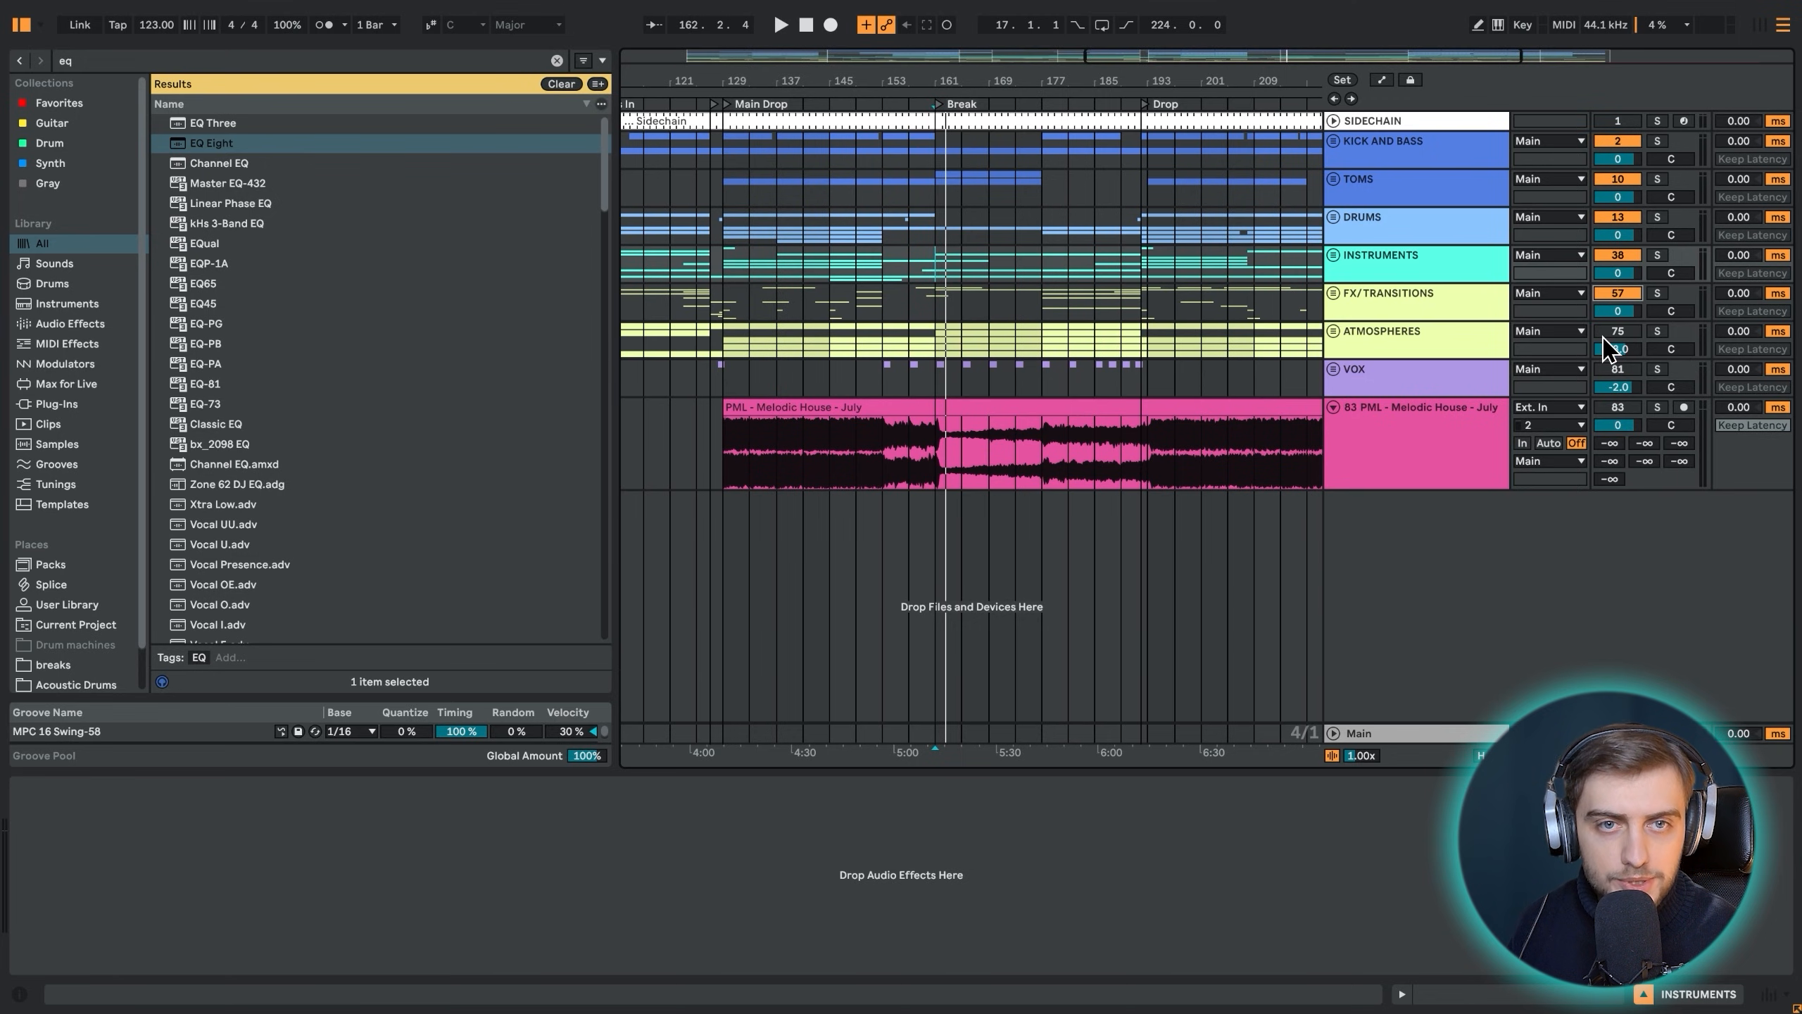
{"action": "left_click", "coordinate": [1618, 369]}
Play the full mix from the start of the Break at bar 161 and check the Main peak level in the mixer
{"action": "left_click", "coordinate": [947, 387]}
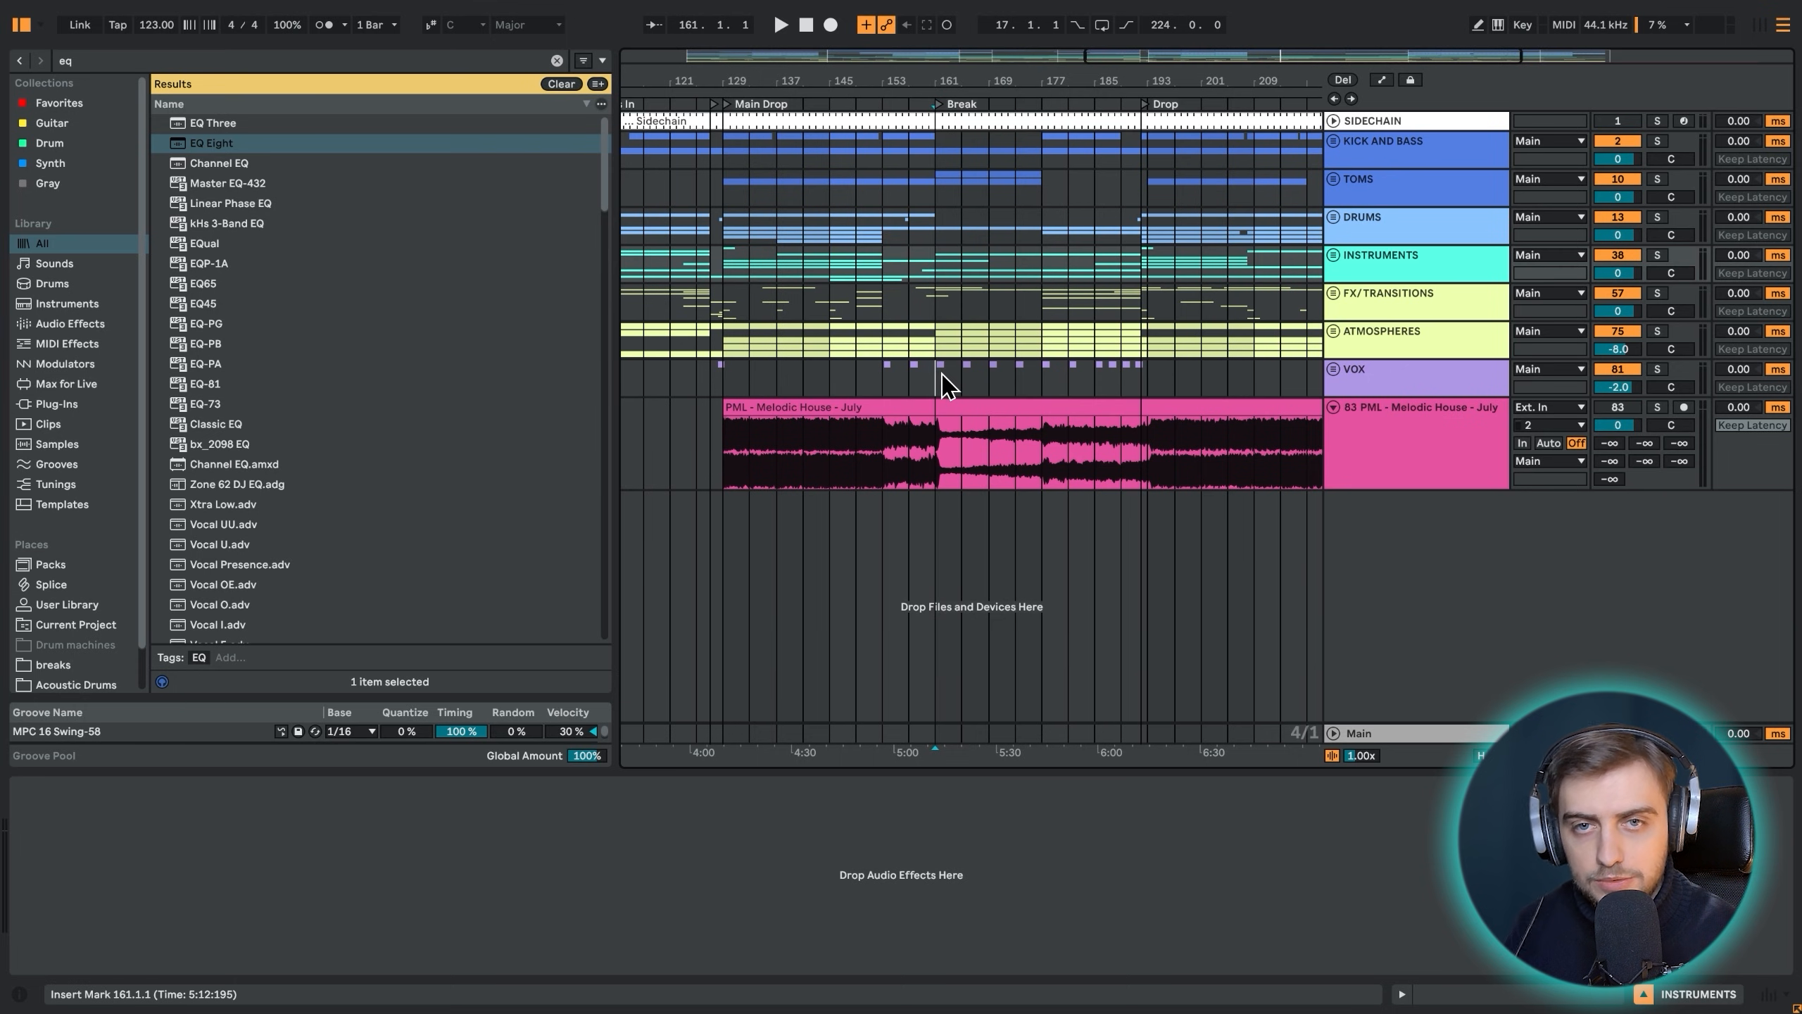
{"action": "key", "text": "Tab"}
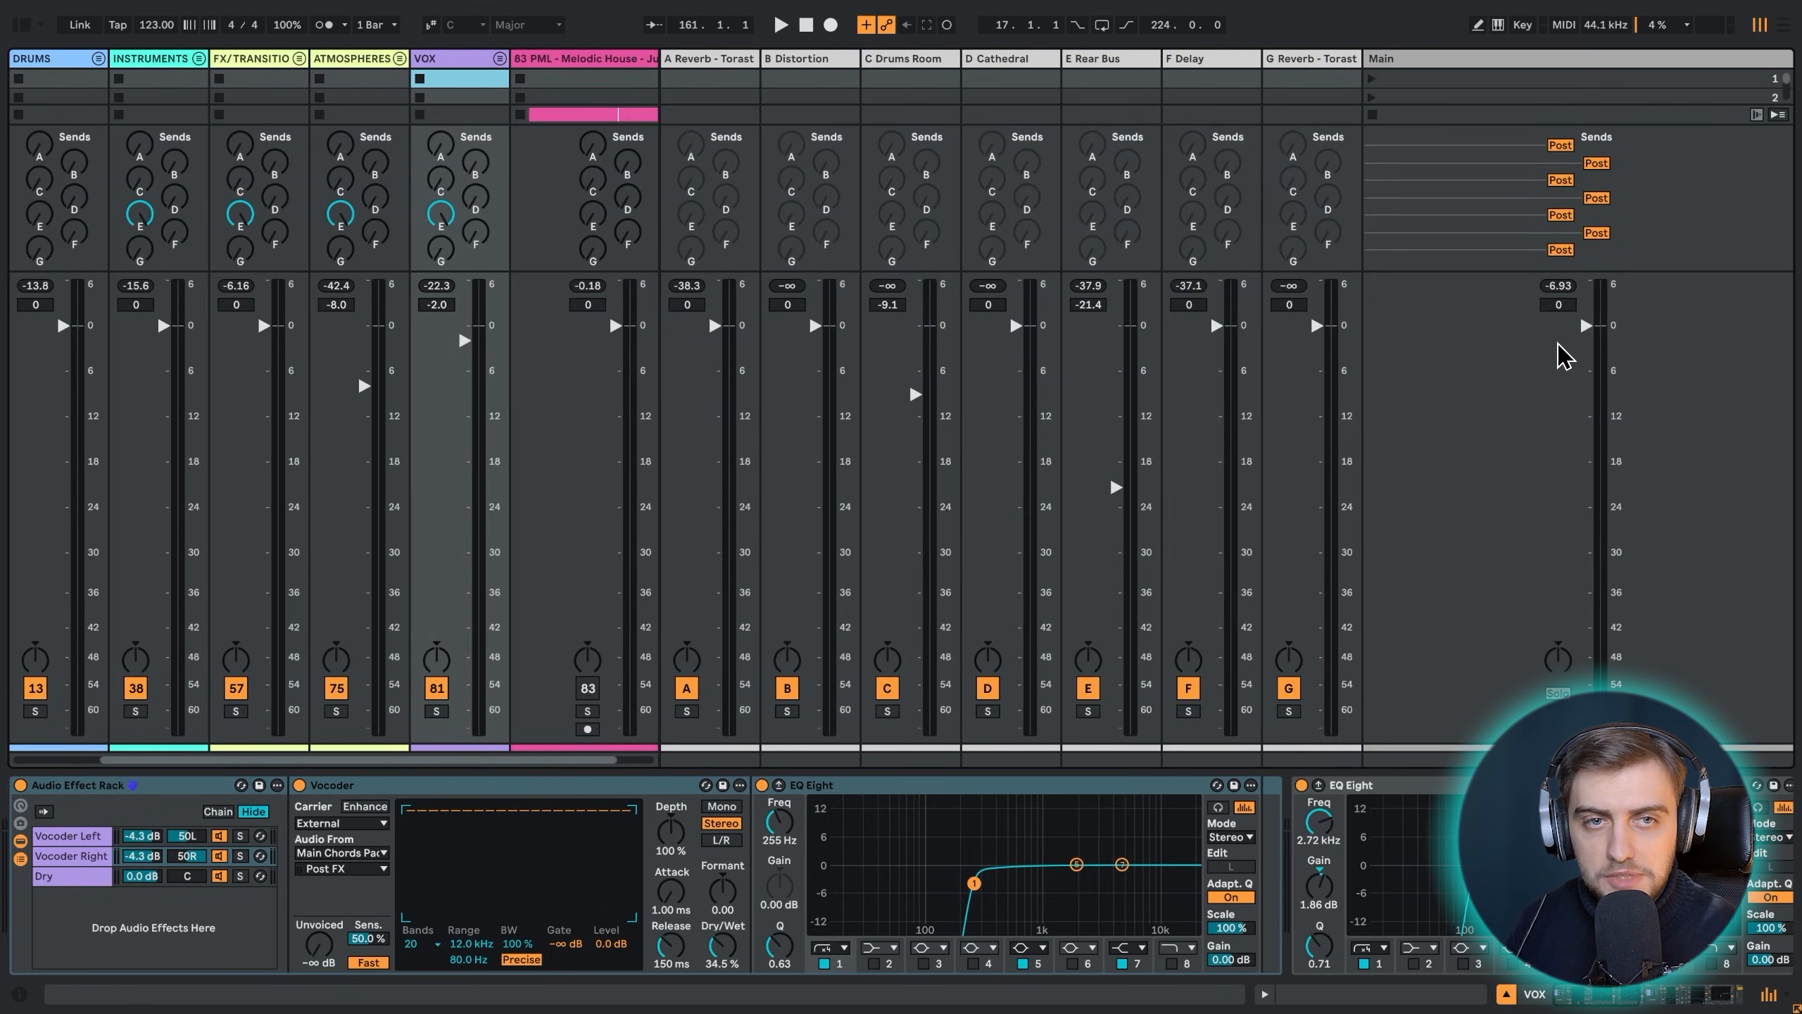
{"action": "key", "text": "space"}
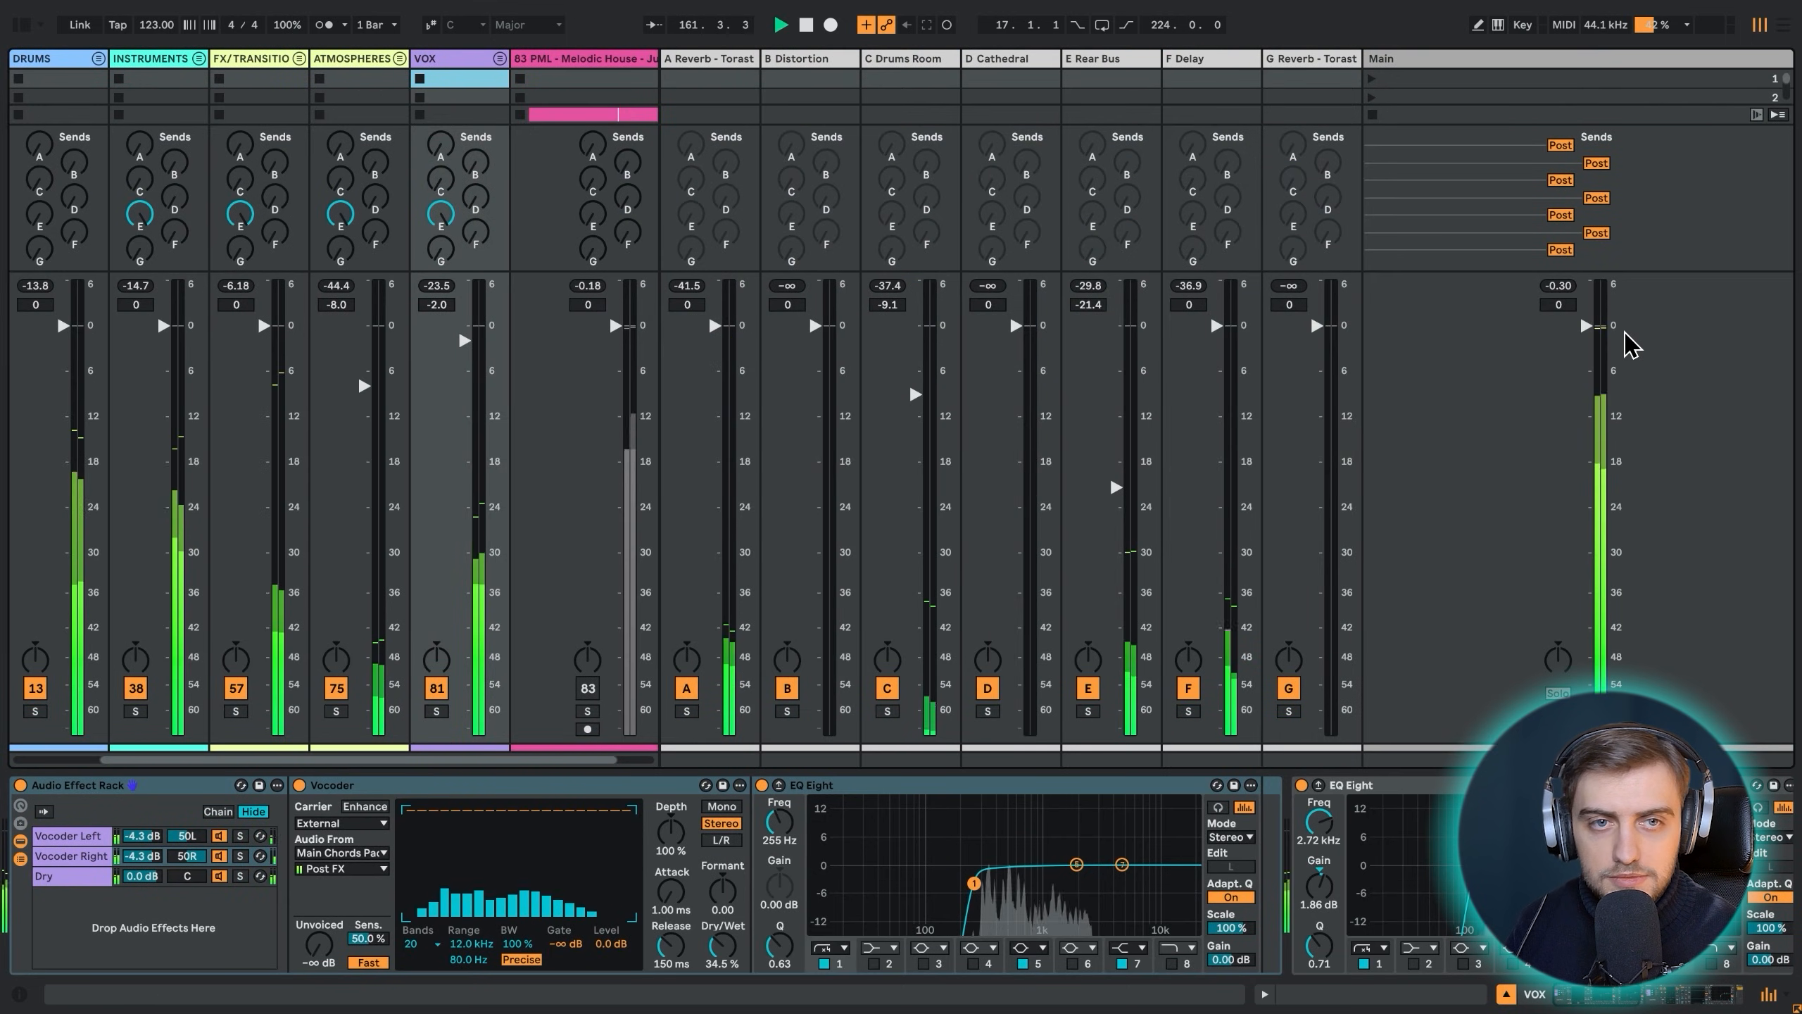
{"action": "key", "text": "space"}
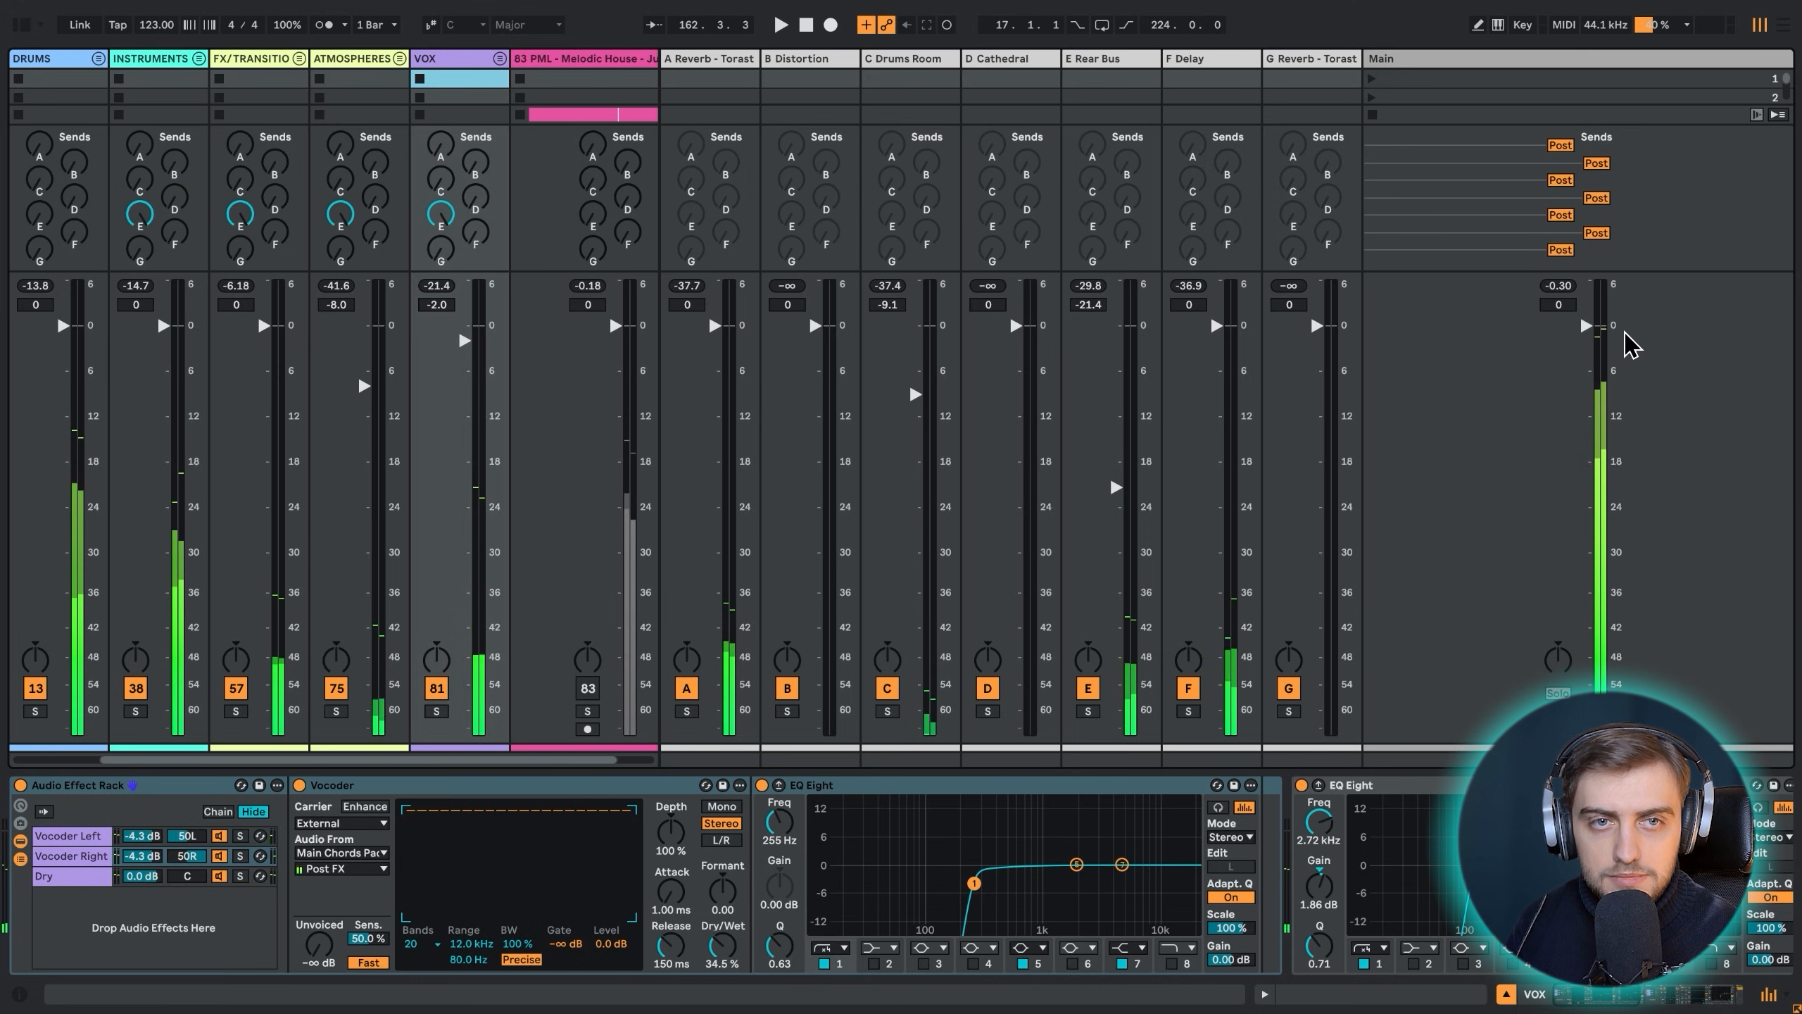
{"action": "key", "text": "Tab"}
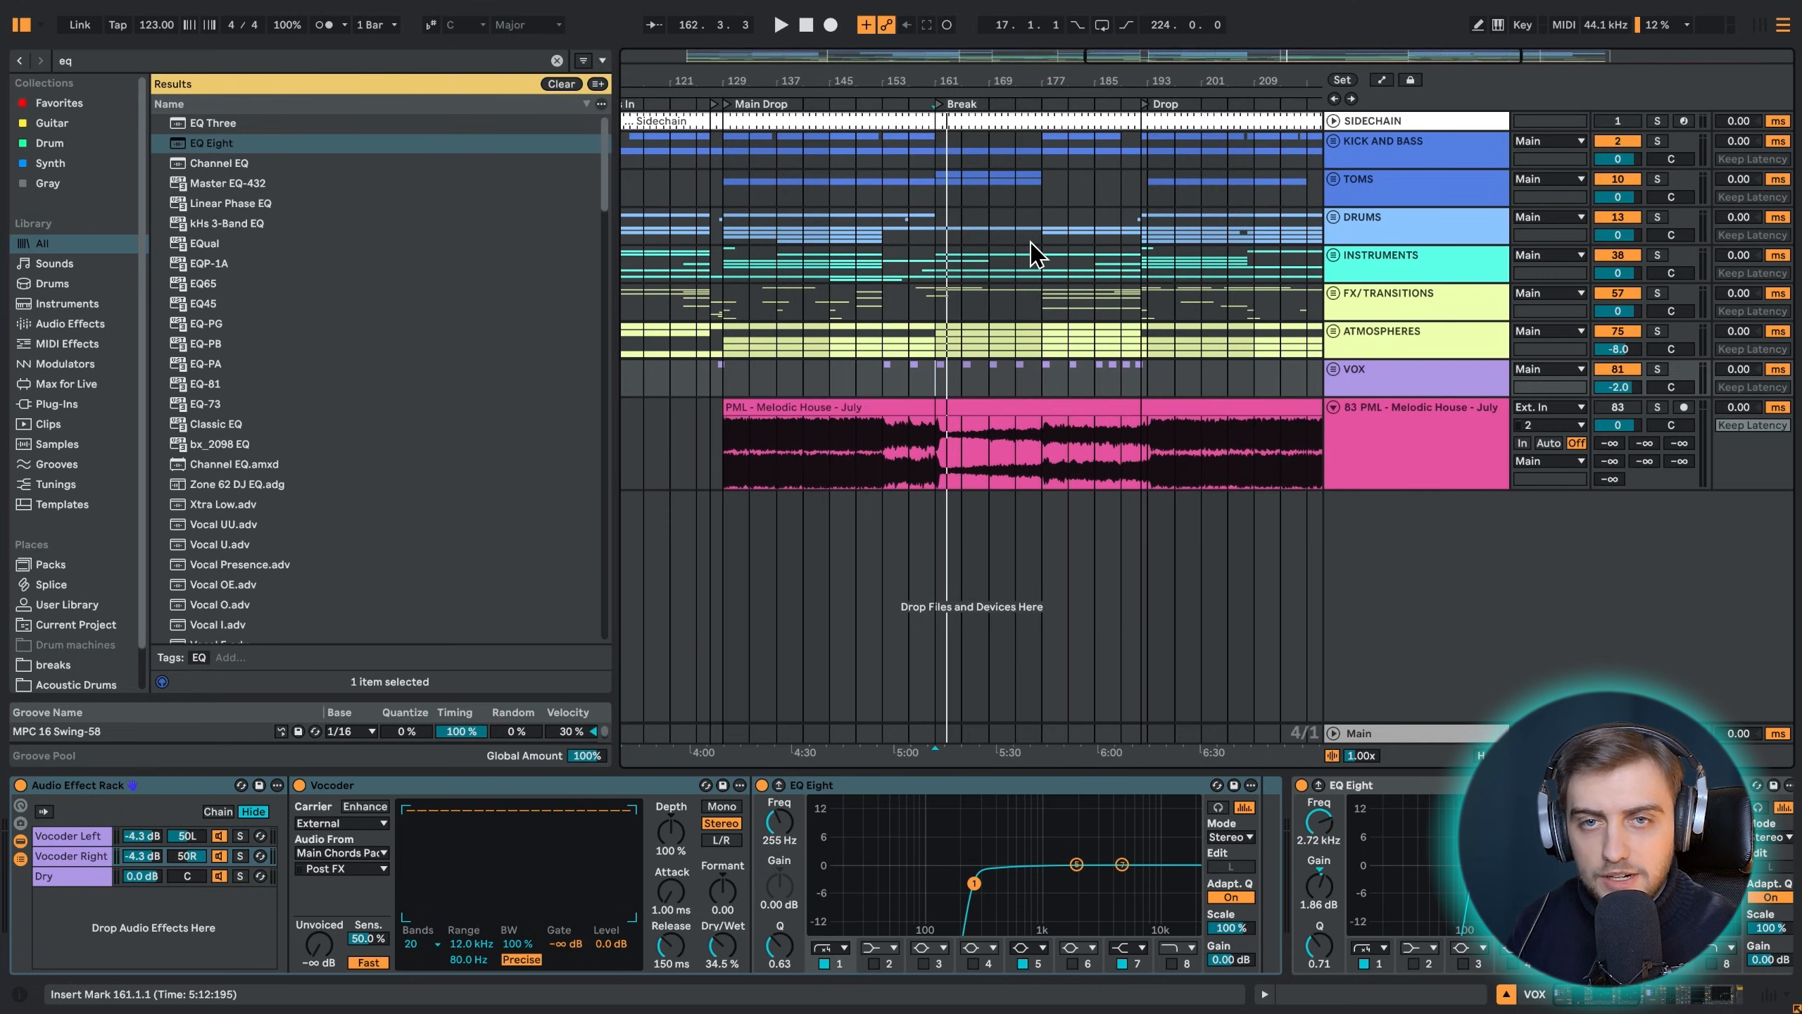
Solo the INSTRUMENTS group and check its level in the mixer while playing the Main Drop from bars 137 and 153
{"action": "left_click", "coordinate": [776, 259]}
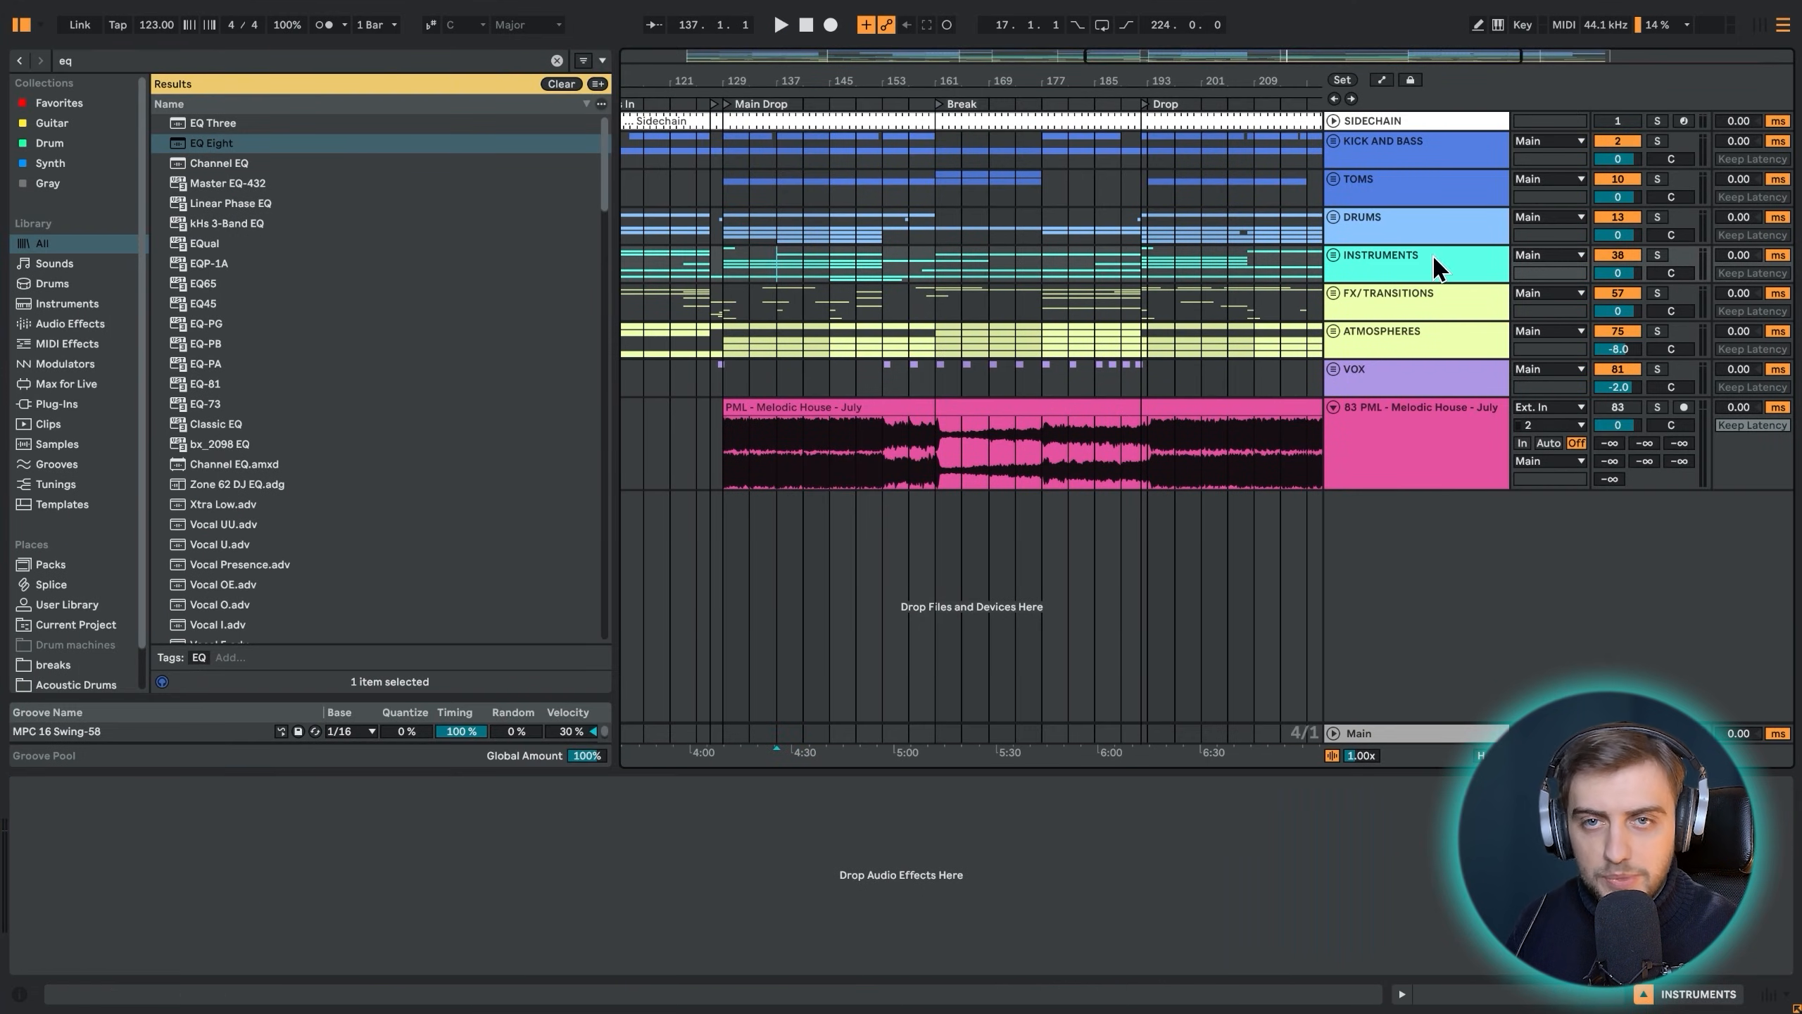
{"action": "left_click", "coordinate": [1658, 256]}
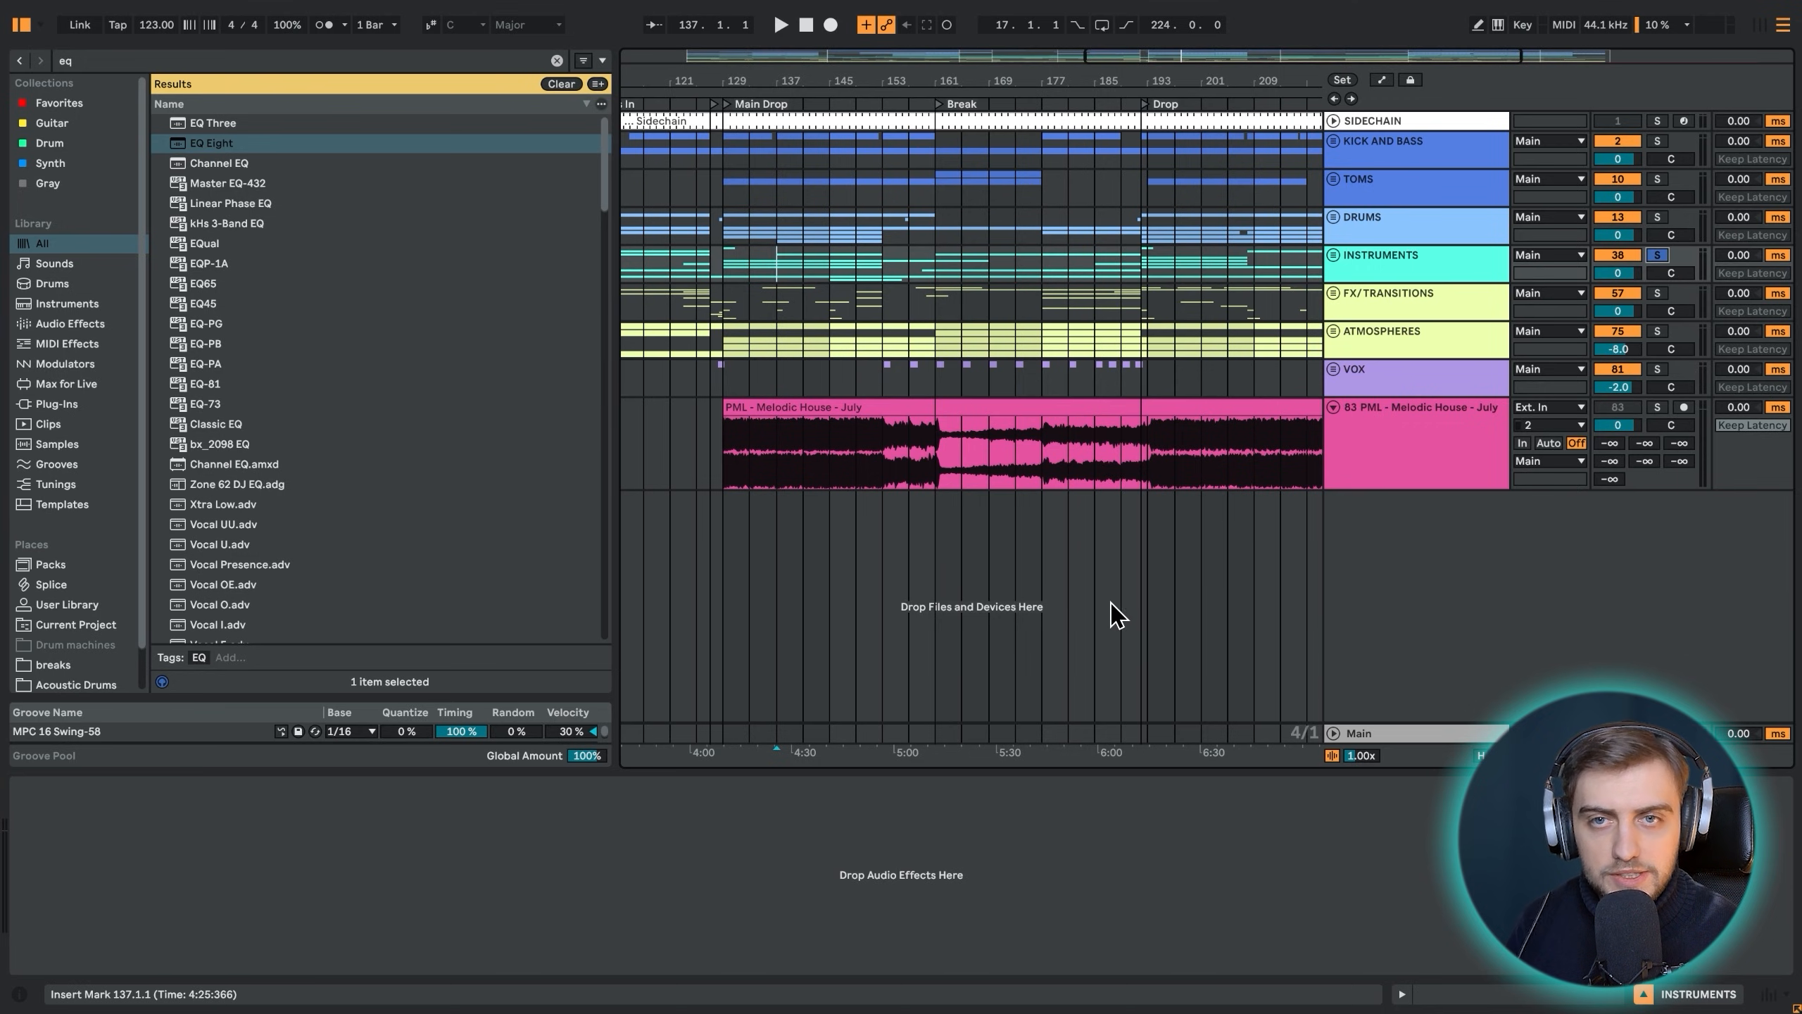
{"action": "key", "text": "space"}
{"action": "key", "text": "Tab"}
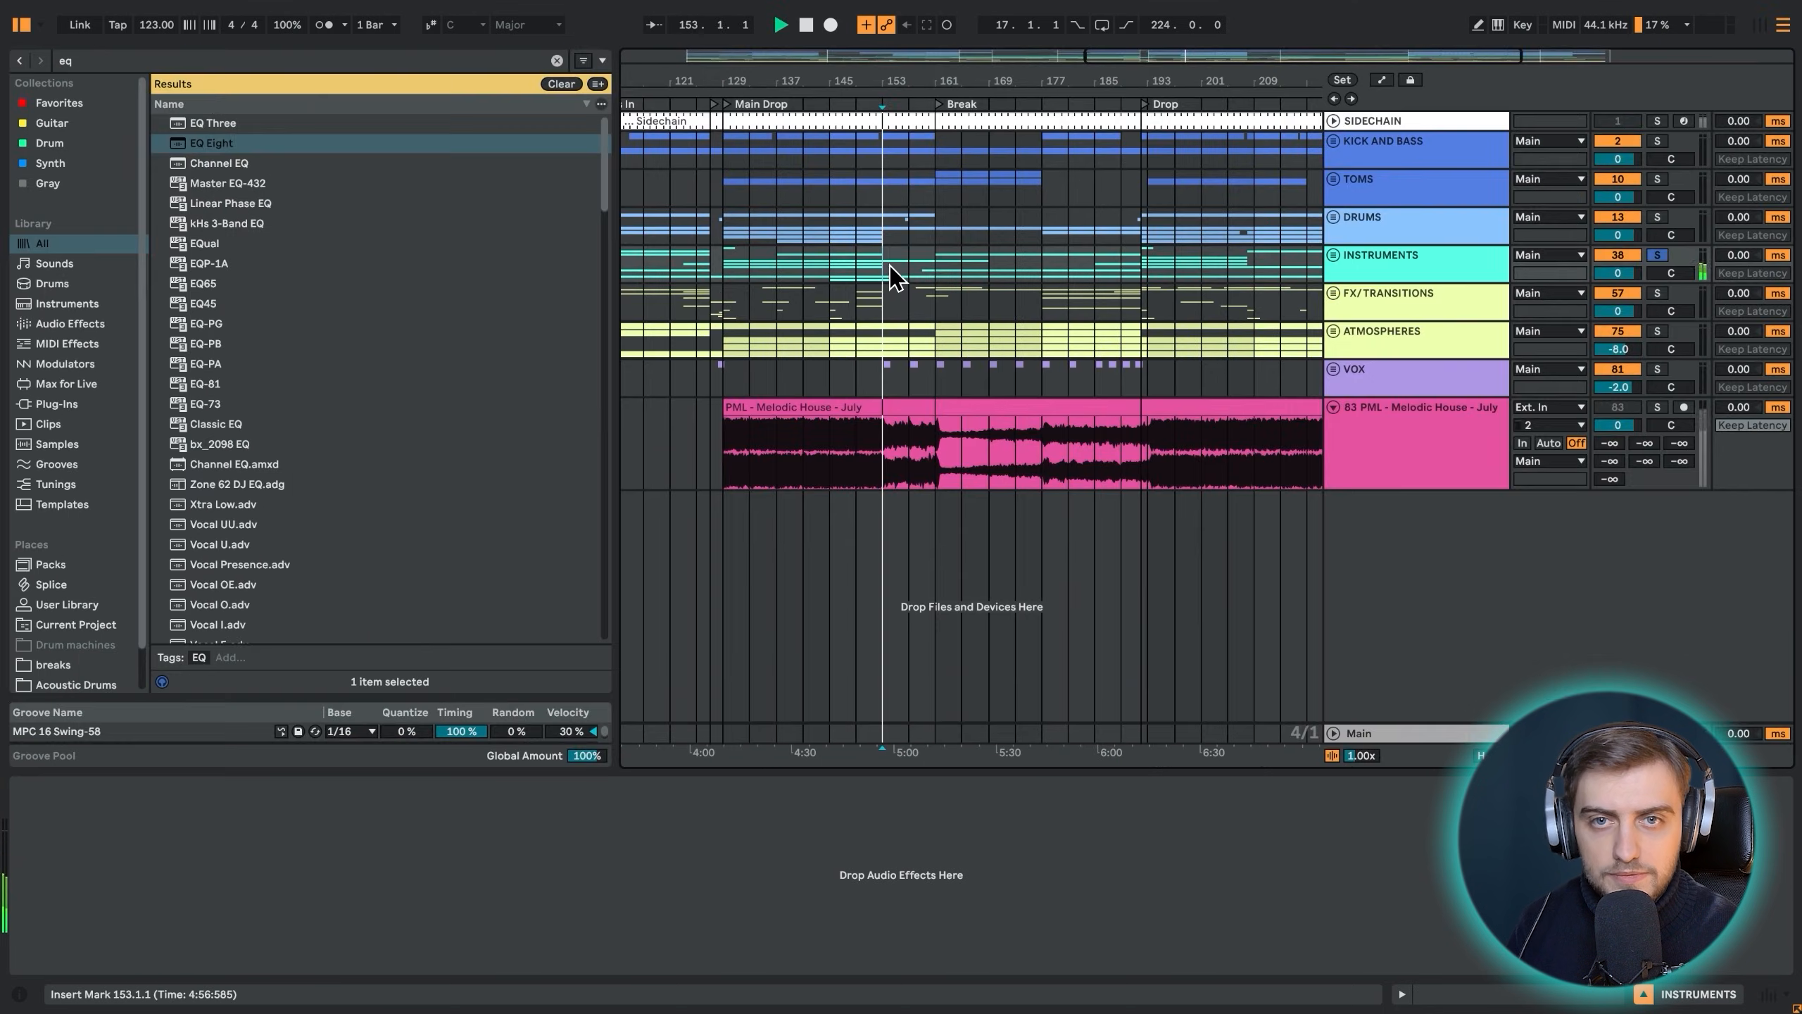
{"action": "key", "text": "Tab"}
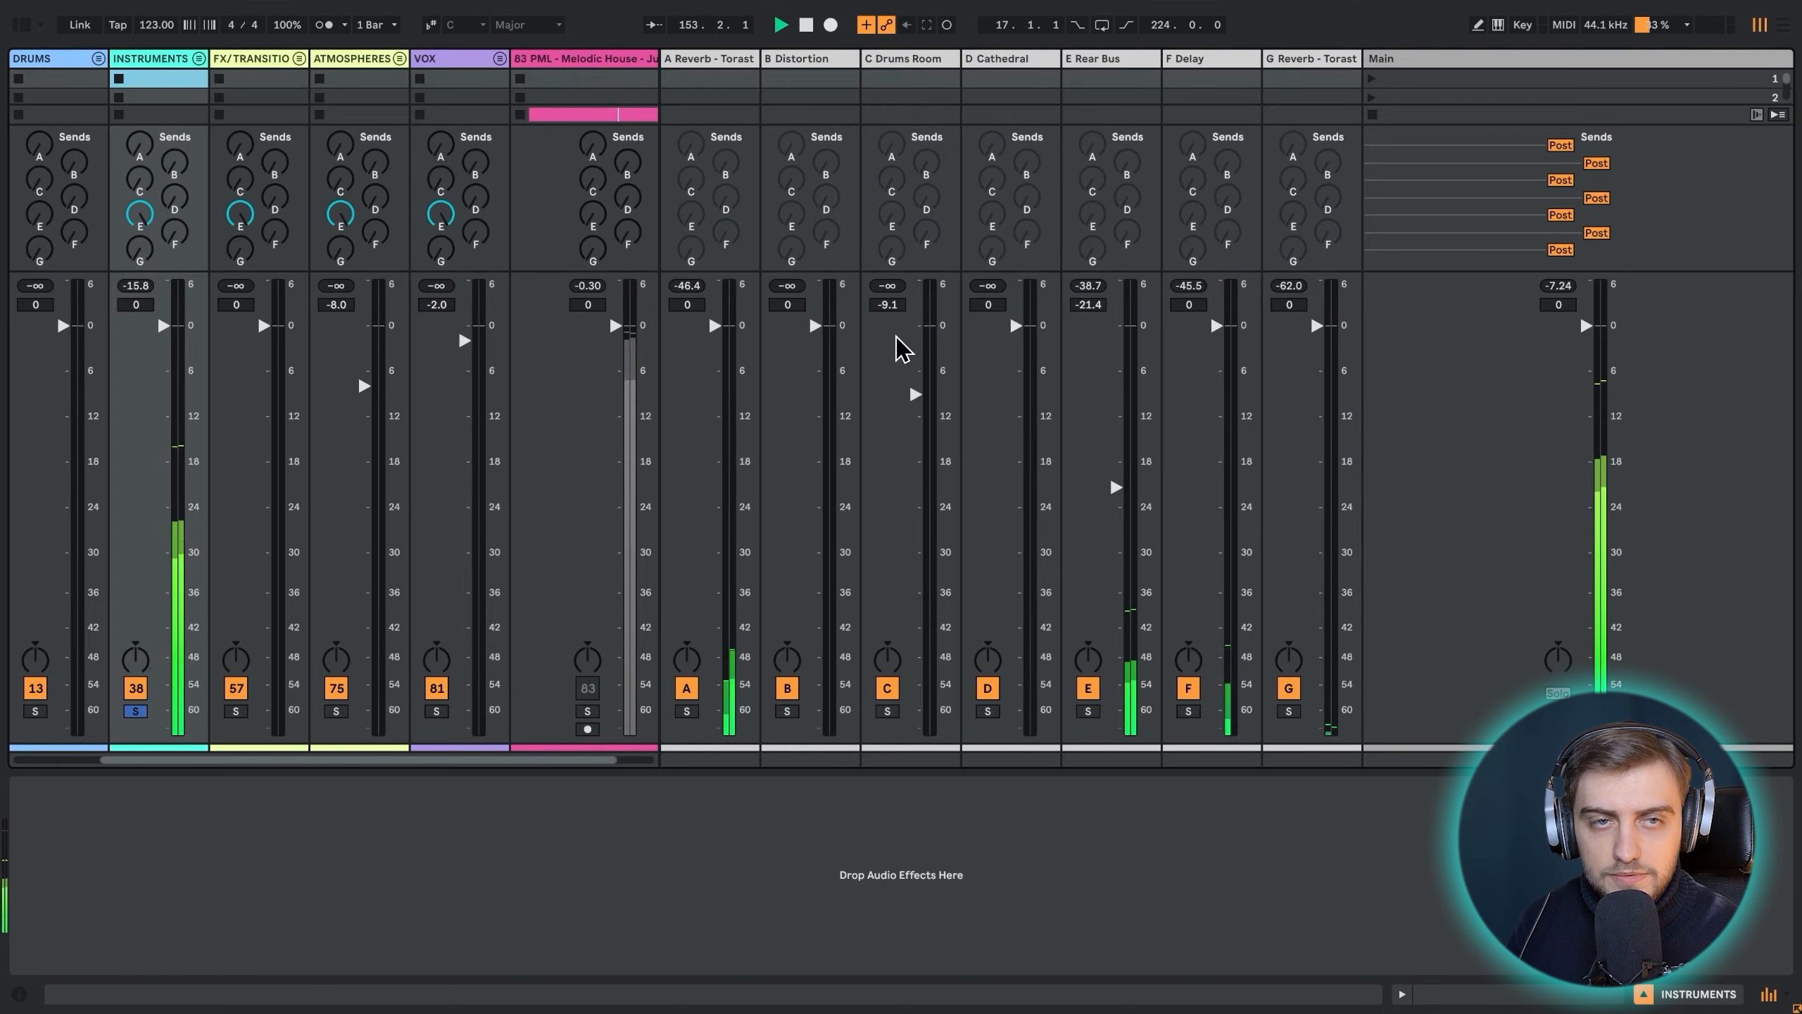
{"action": "key", "text": "space"}
{"action": "key", "text": "Tab"}
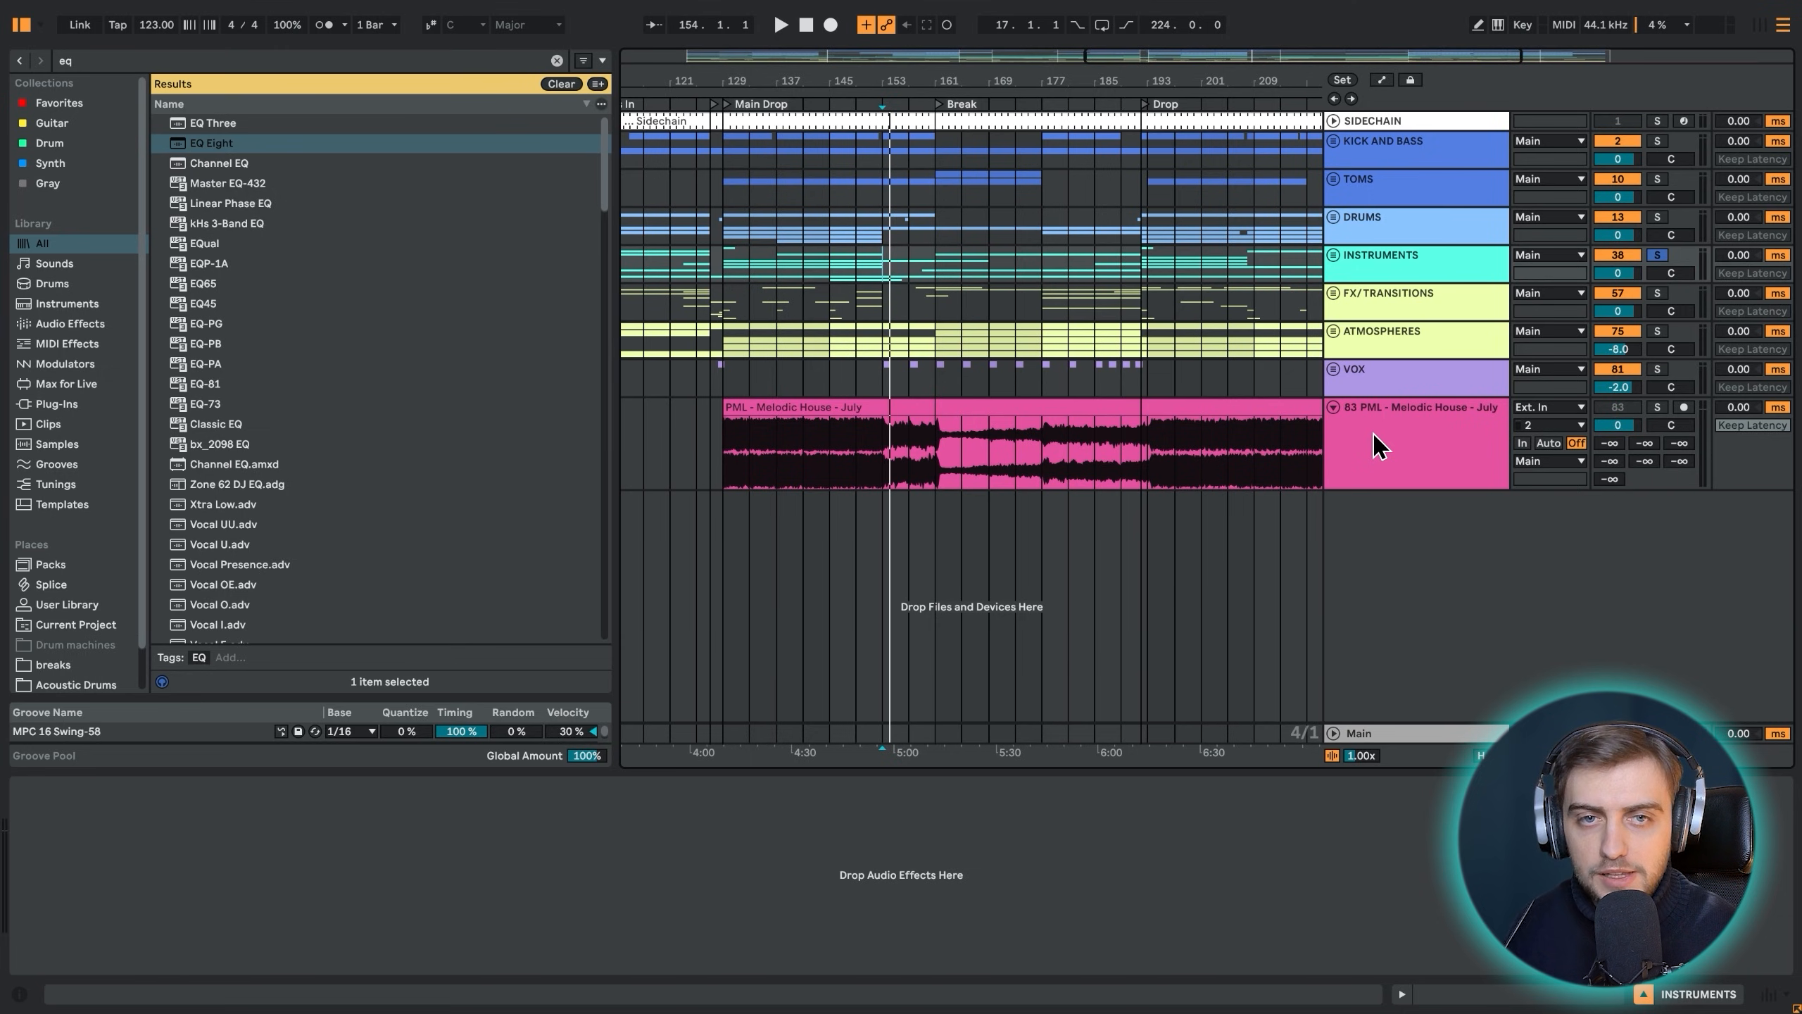
Show the Main track's automation lanes and reveal the devices inside its Audio Effect Rack
{"action": "left_click", "coordinate": [1396, 735]}
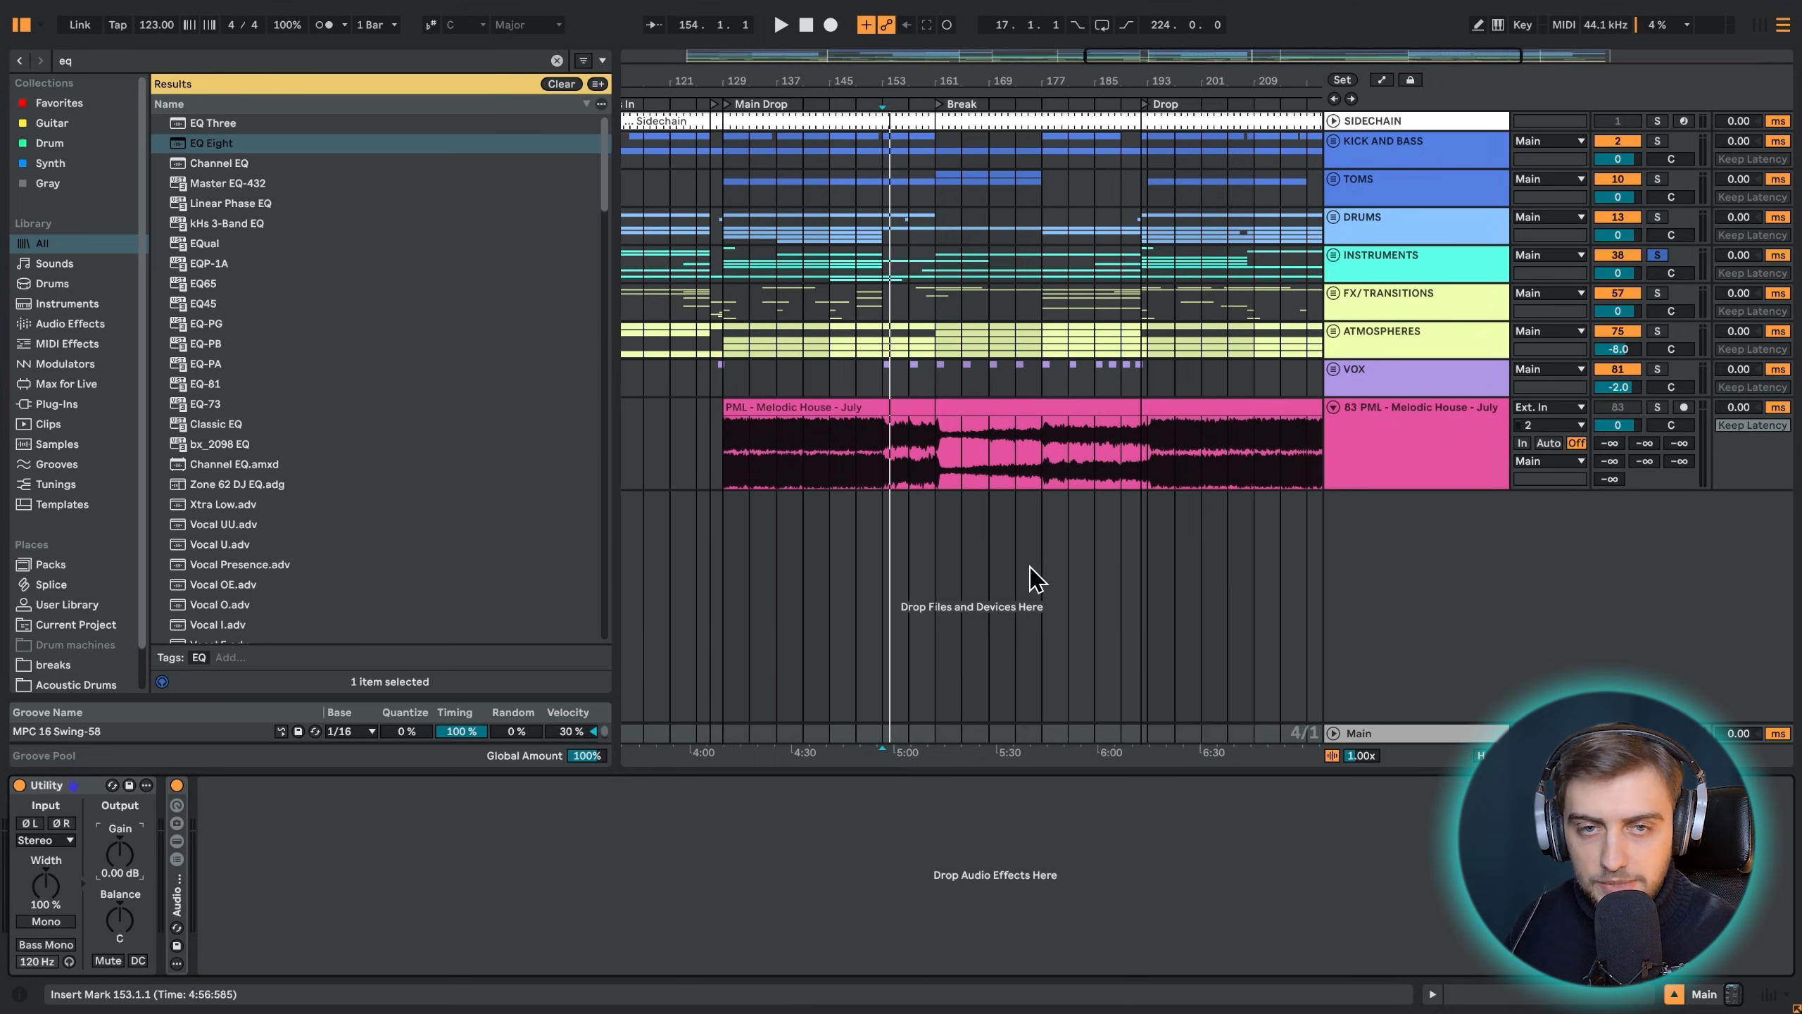
{"action": "left_click", "coordinate": [1334, 734]}
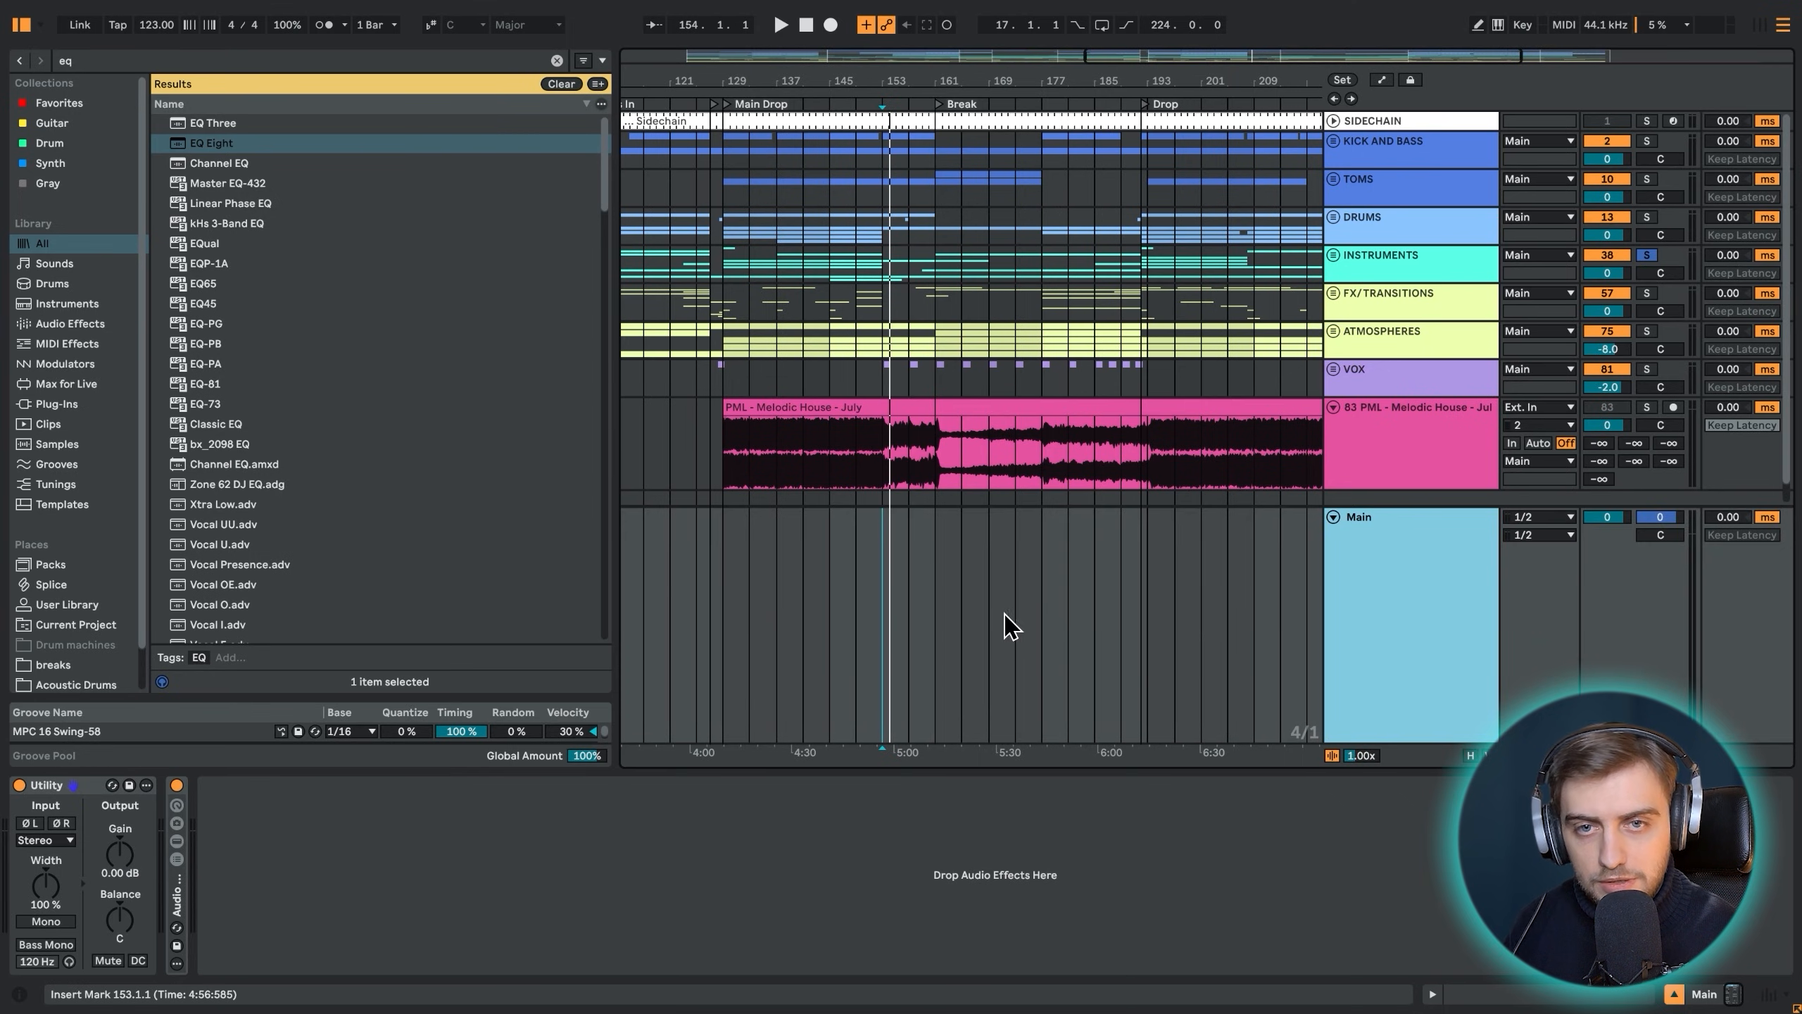
{"action": "left_click", "coordinate": [1381, 81]}
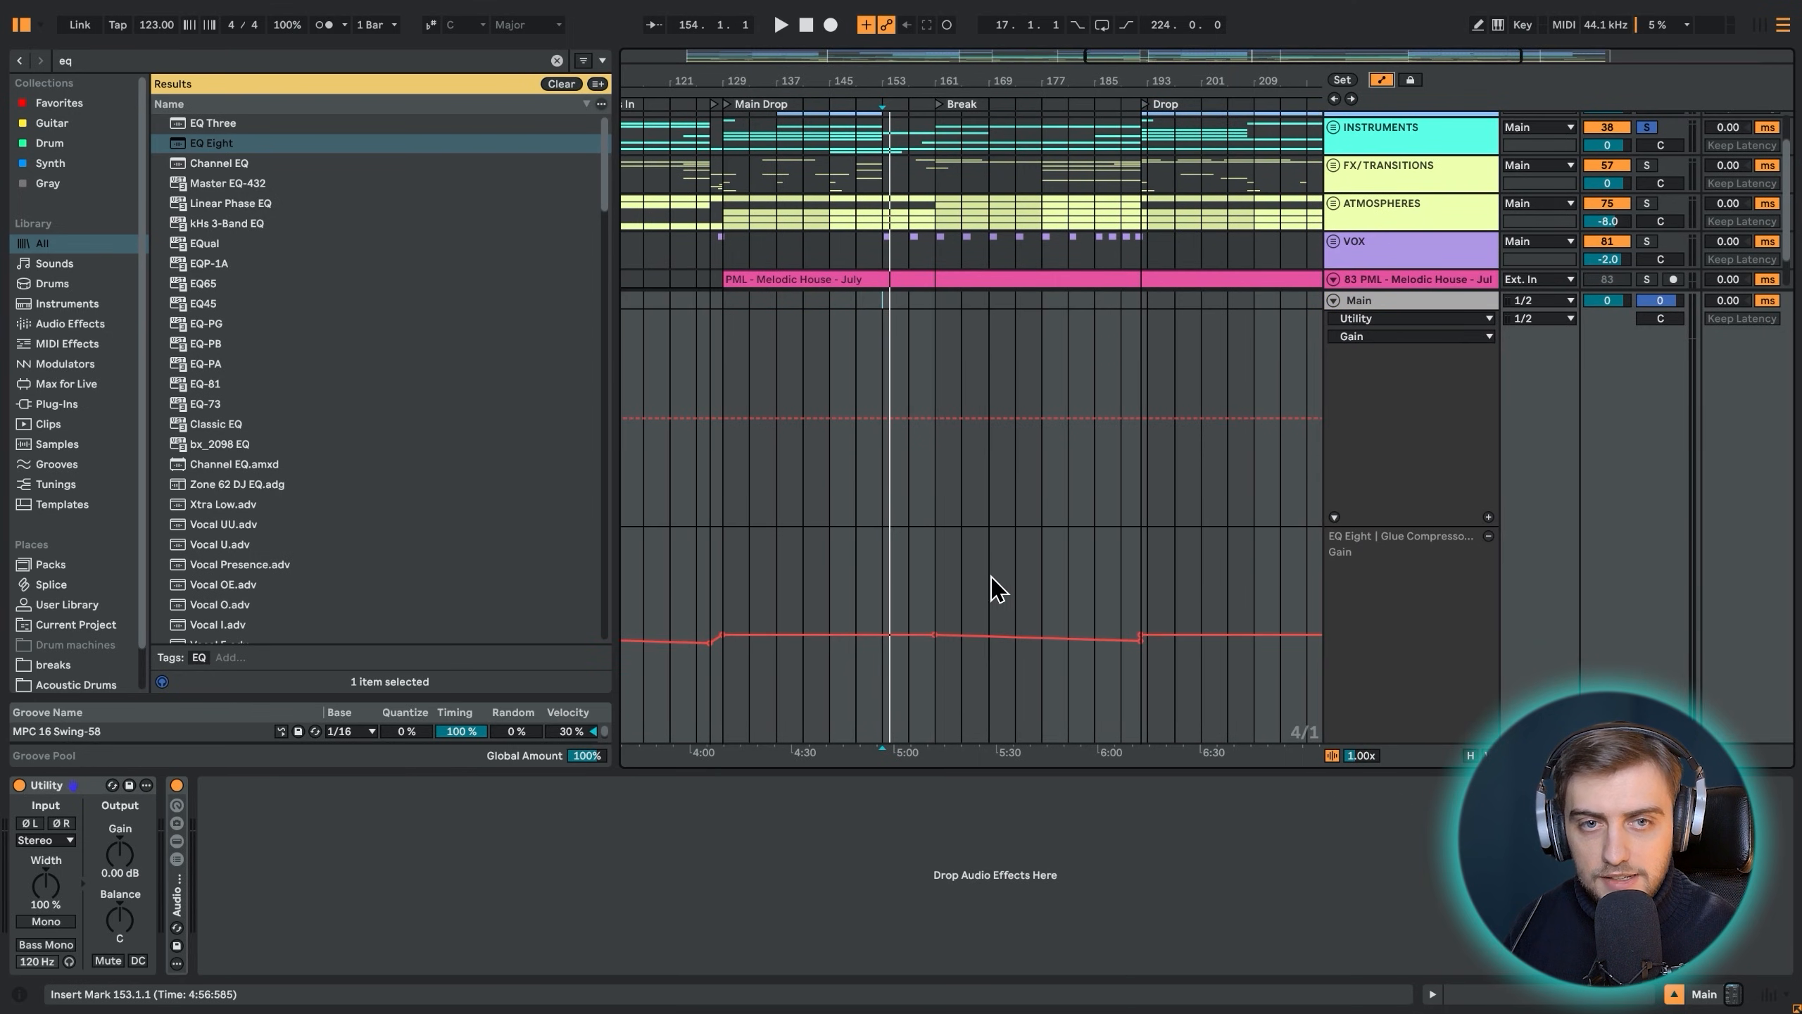
{"action": "left_click", "coordinate": [726, 669]}
{"action": "left_click", "coordinate": [74, 786]}
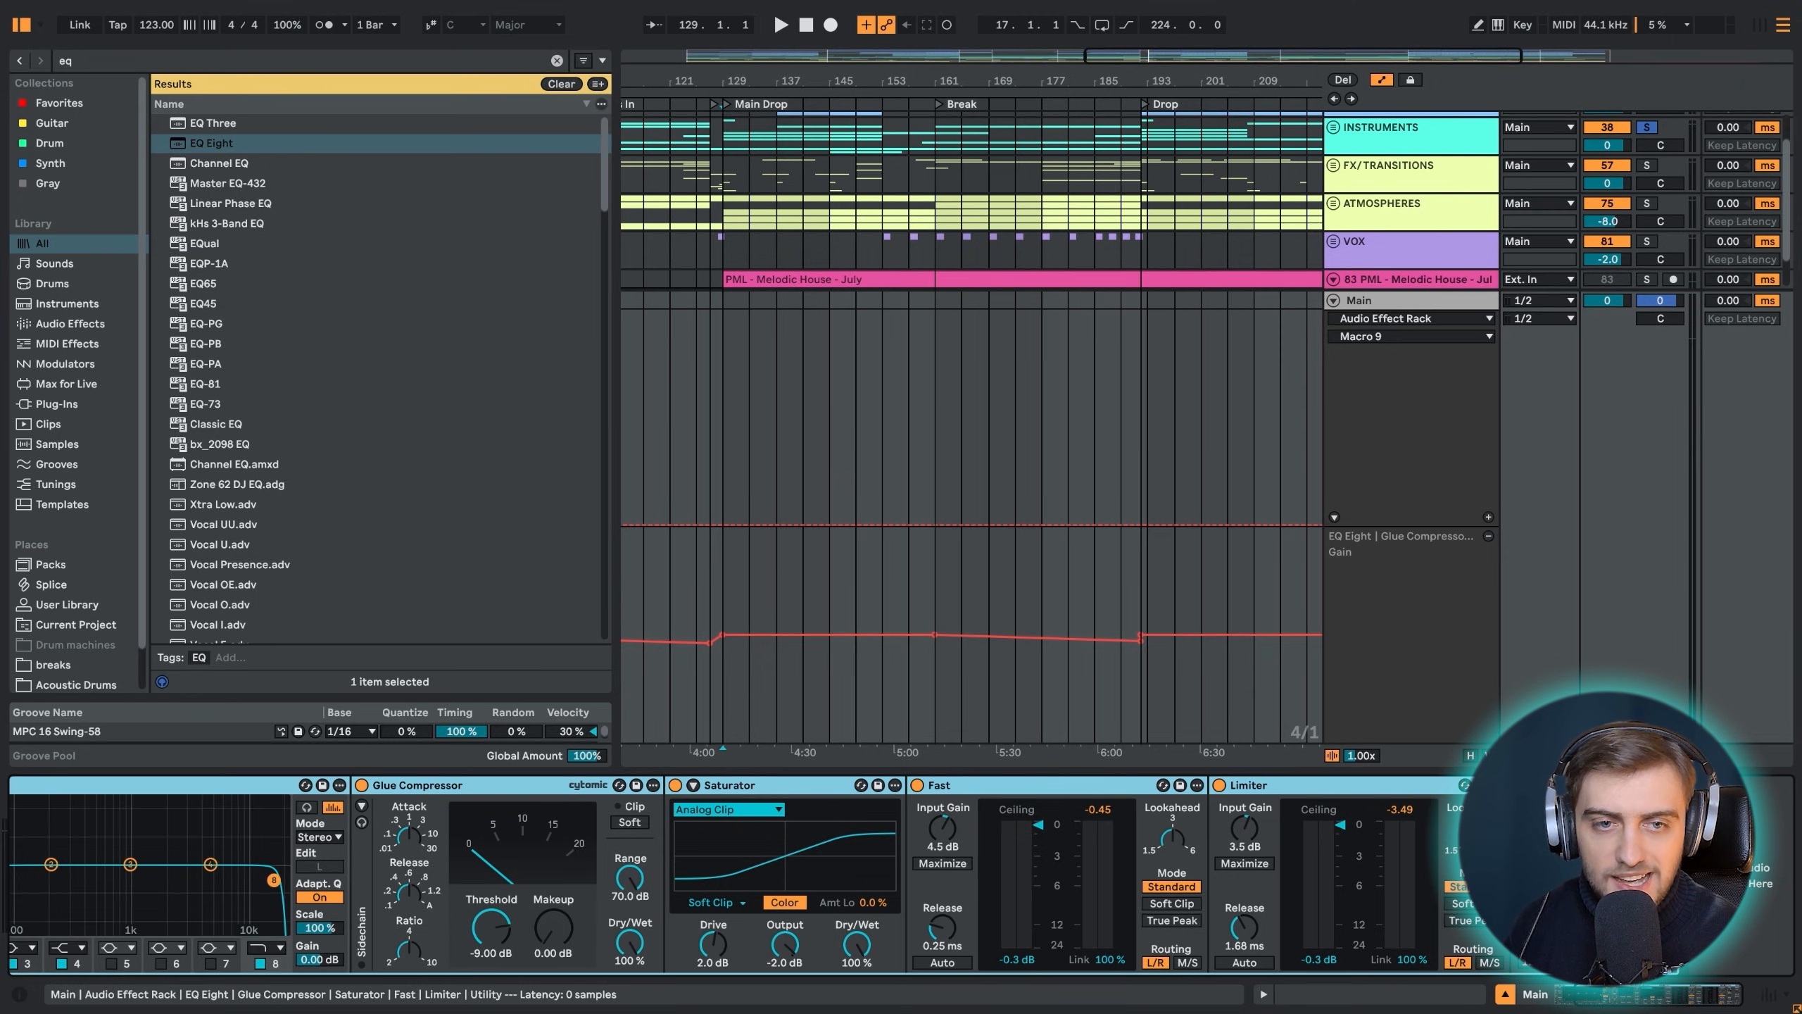
{"action": "left_click", "coordinate": [1582, 785]}
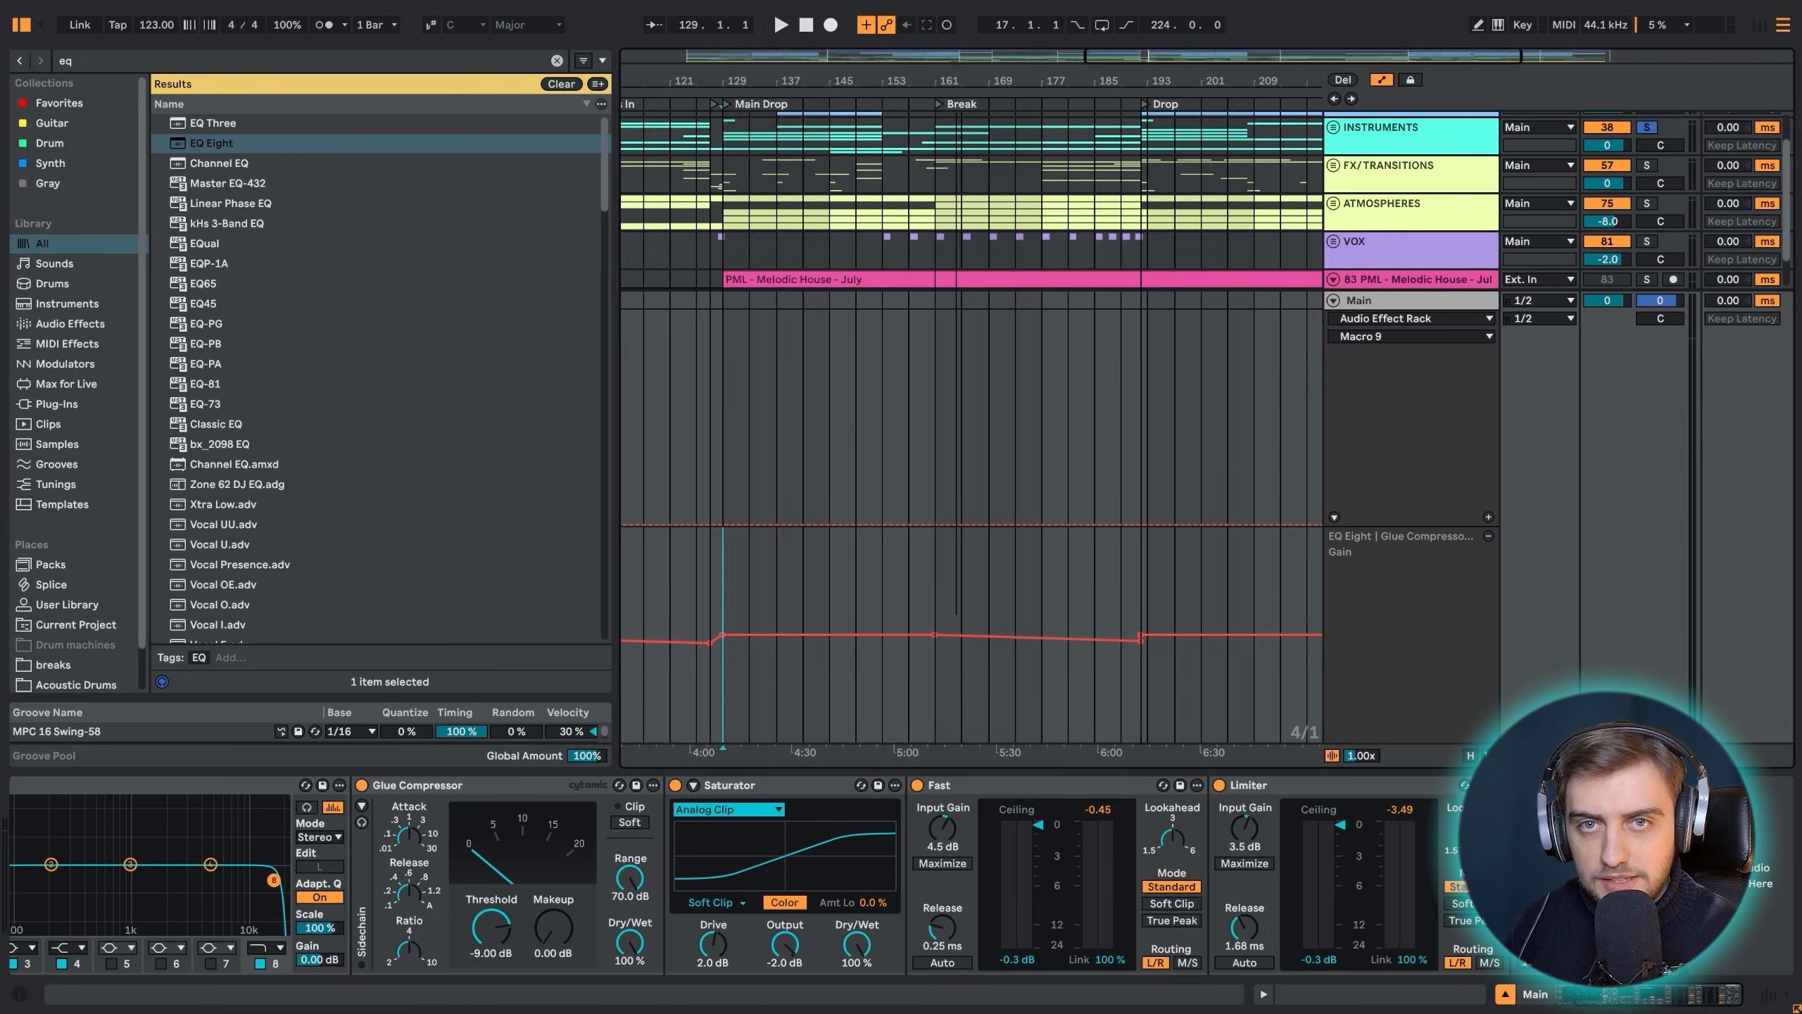
Examine the Main track's Gain automation across the Break and over bars 189 to 192 leading into the Drop
{"action": "scroll", "coordinate": [1274, 461], "scroll_direction": "up", "scroll_amount": 6}
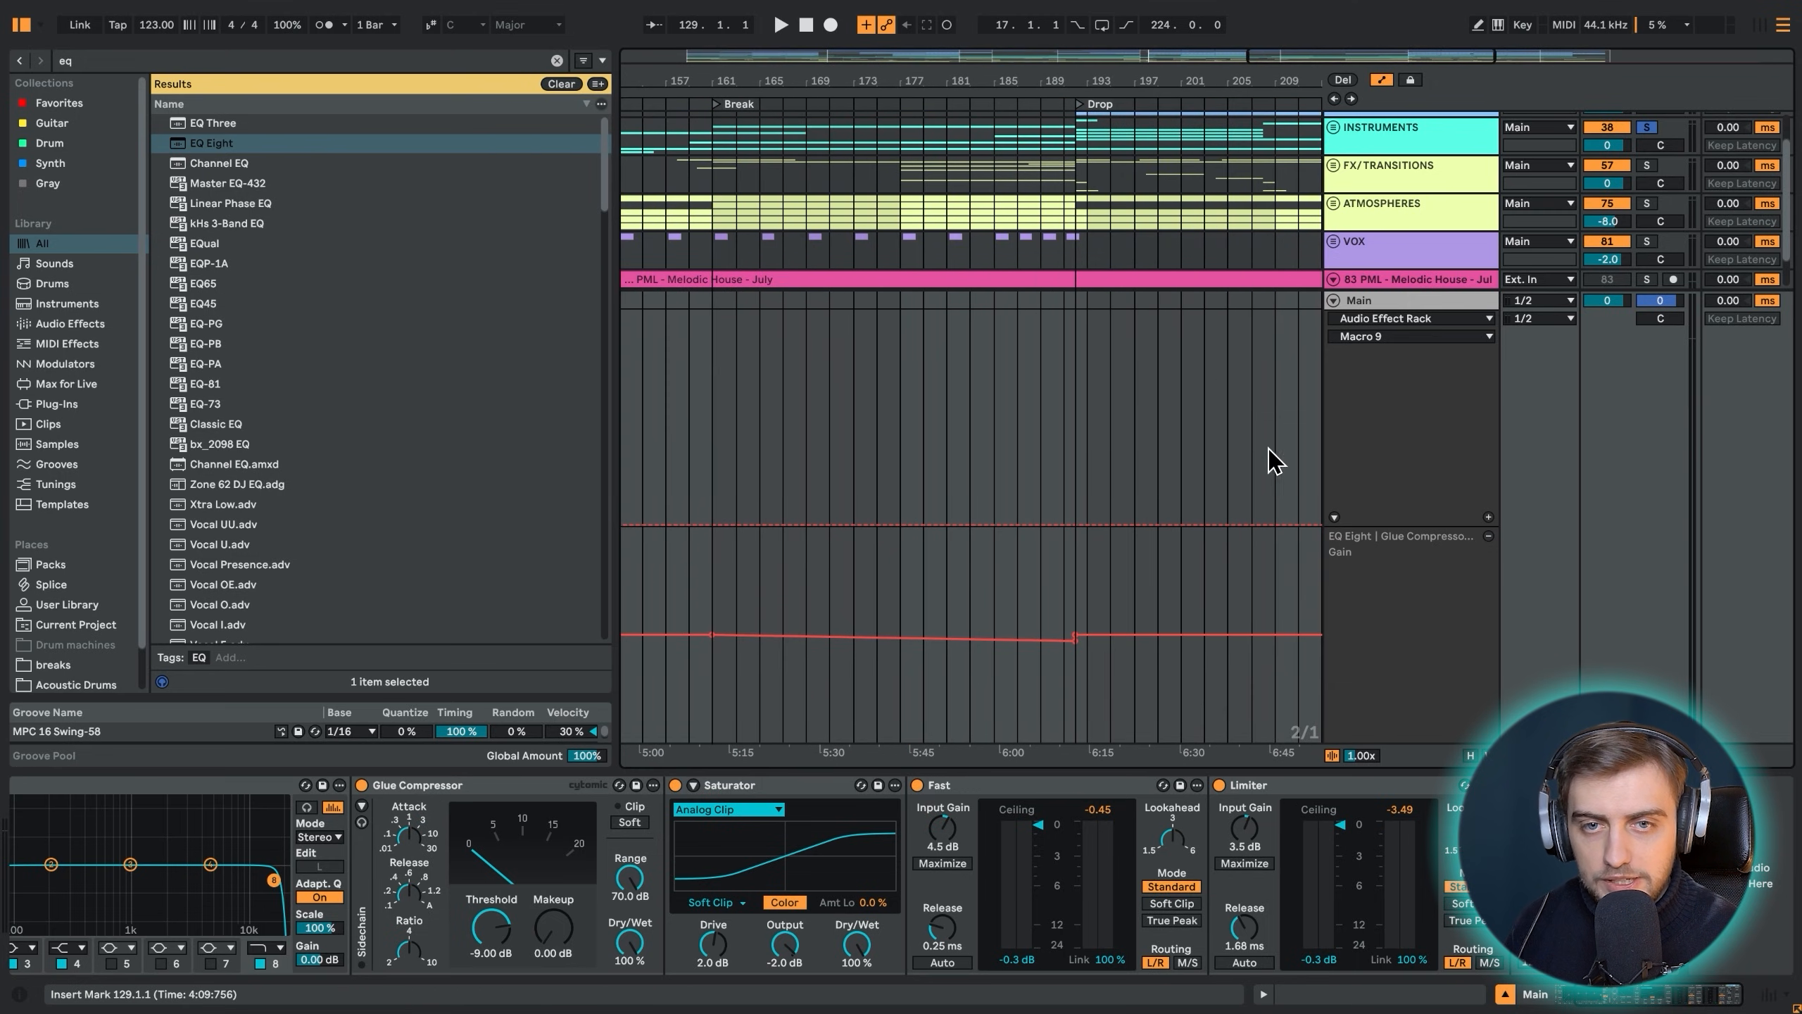
{"action": "left_click", "coordinate": [1368, 546]}
{"action": "scroll", "coordinate": [1363, 426], "scroll_direction": "down", "scroll_amount": 3}
{"action": "left_click_drag", "start_coordinate": [712, 458], "coordinate": [1074, 469]}
{"action": "left_click", "coordinate": [1066, 457]}
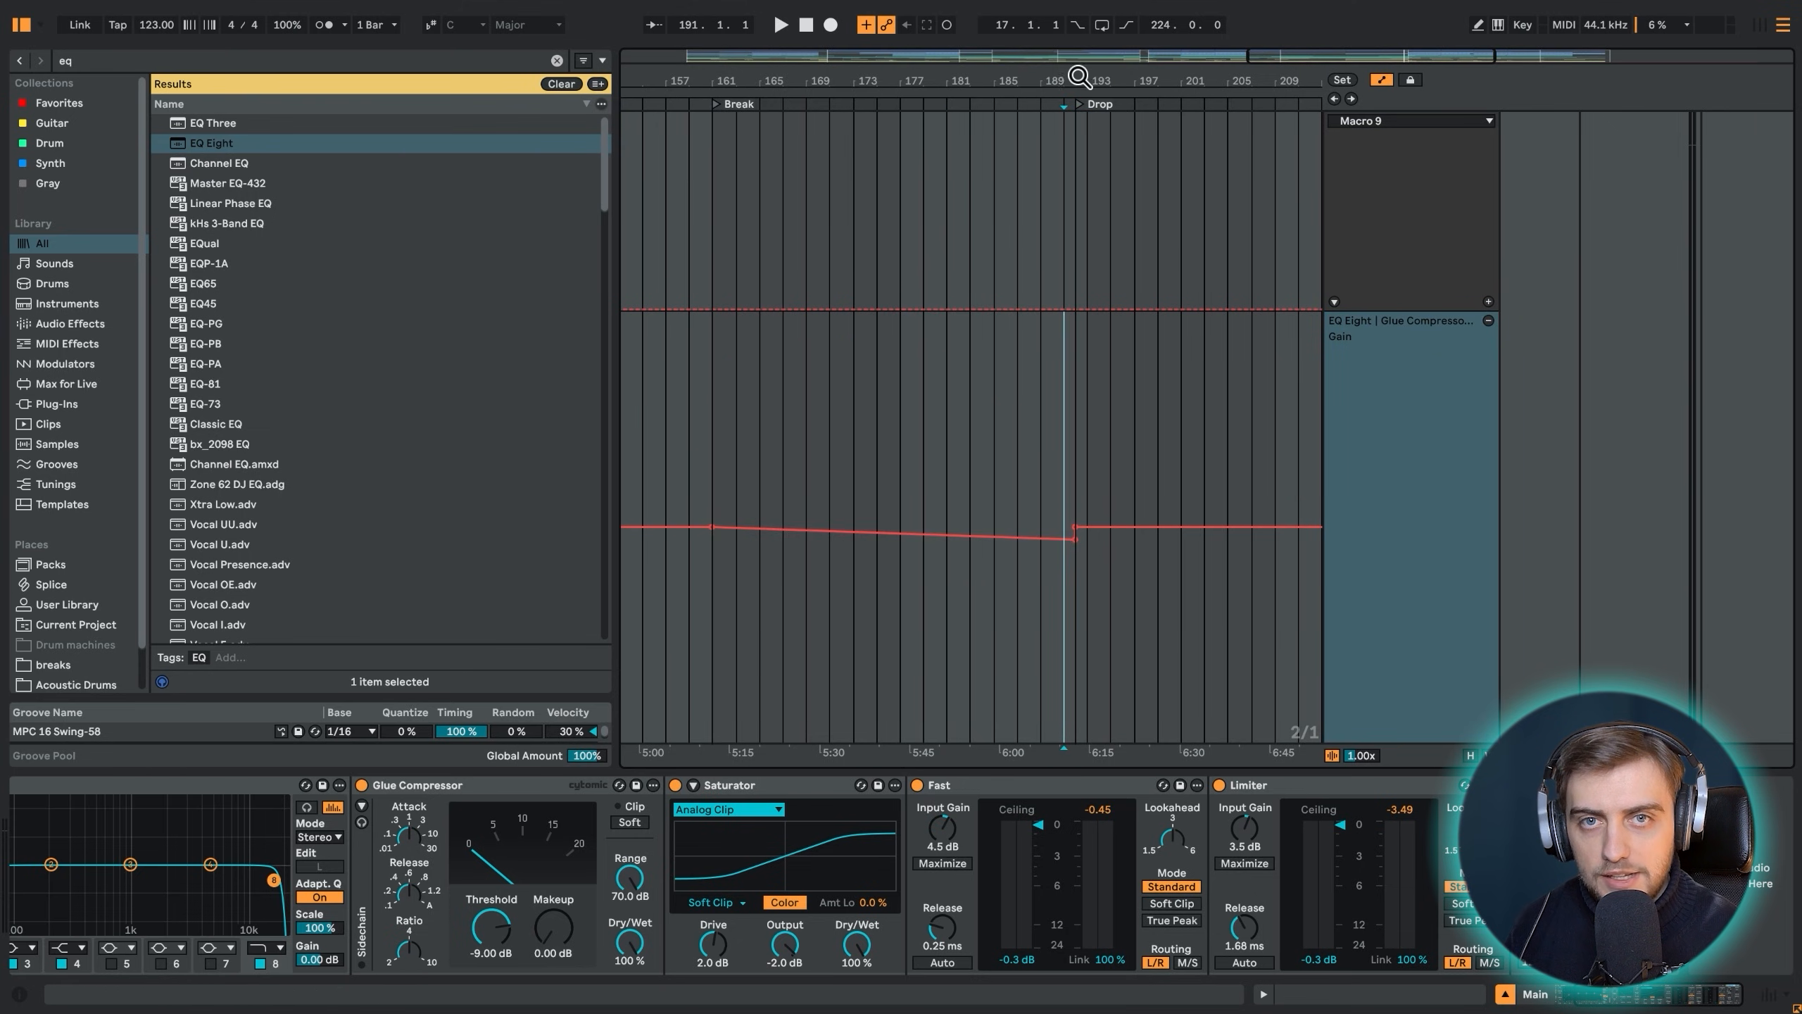
{"action": "left_click_drag", "start_coordinate": [1078, 78], "coordinate": [1059, 234]}
{"action": "left_click_drag", "start_coordinate": [926, 446], "coordinate": [1057, 451]}
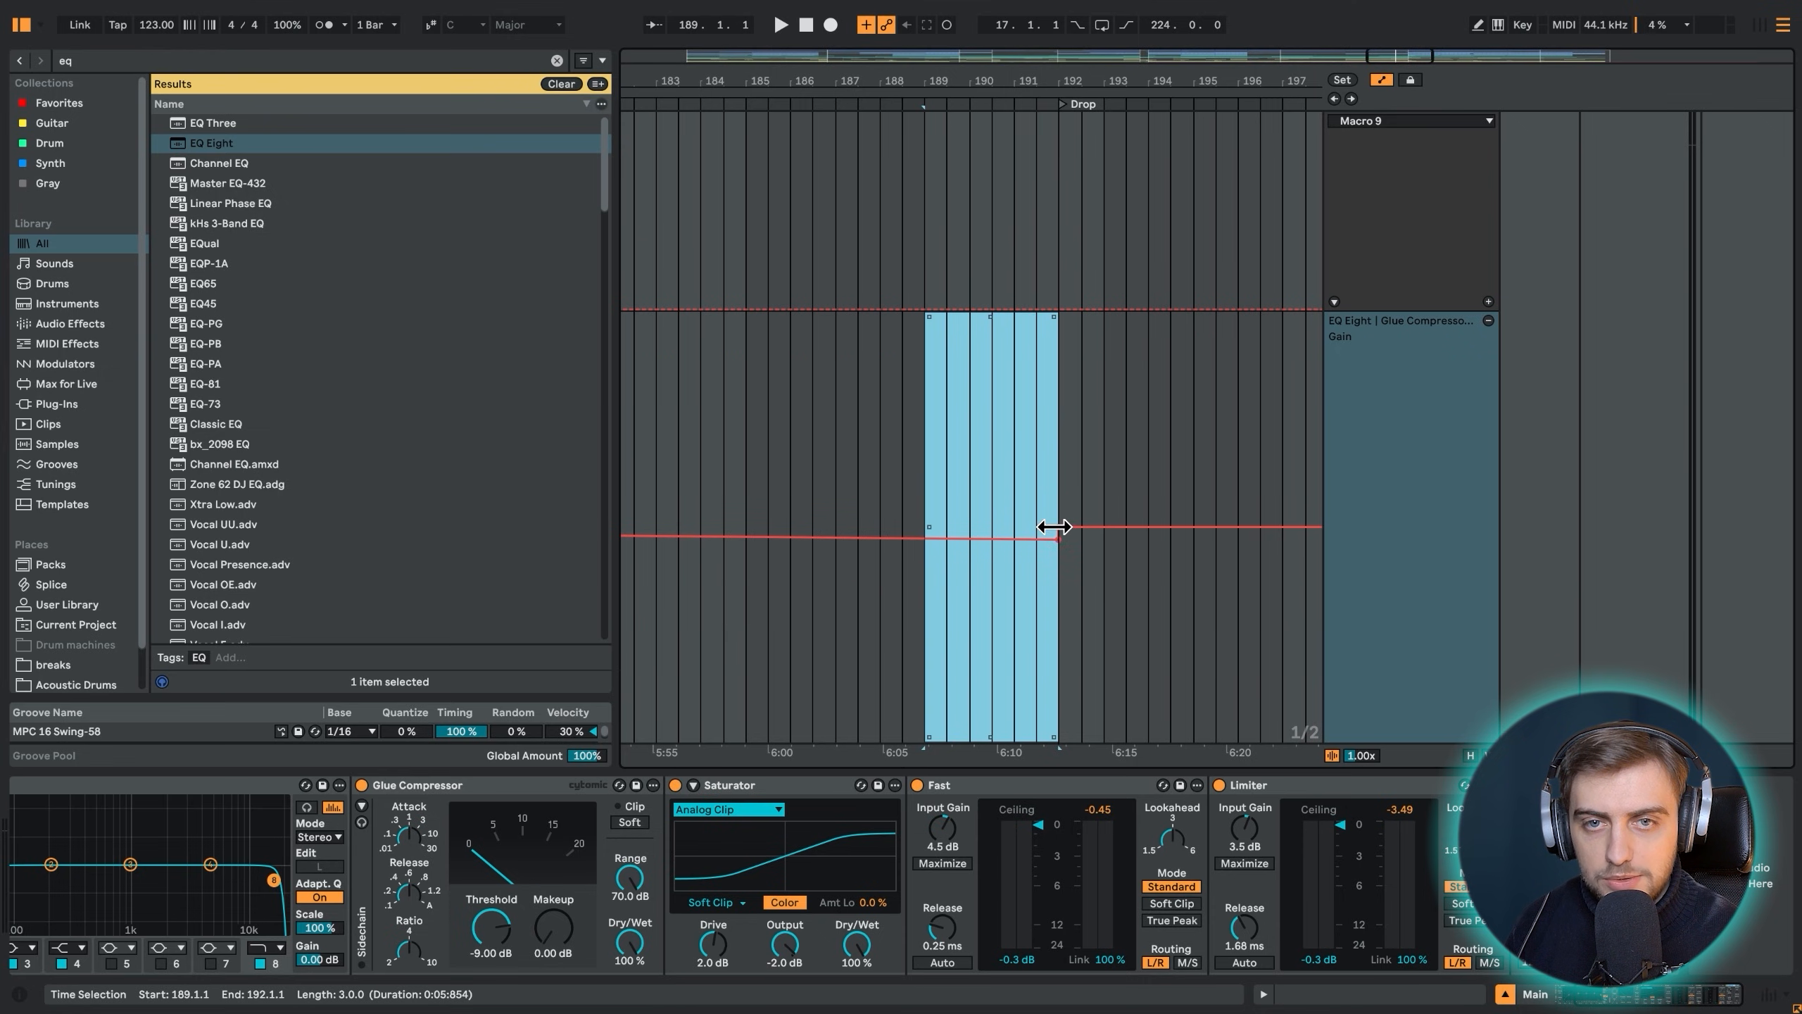
{"action": "left_click", "coordinate": [893, 472]}
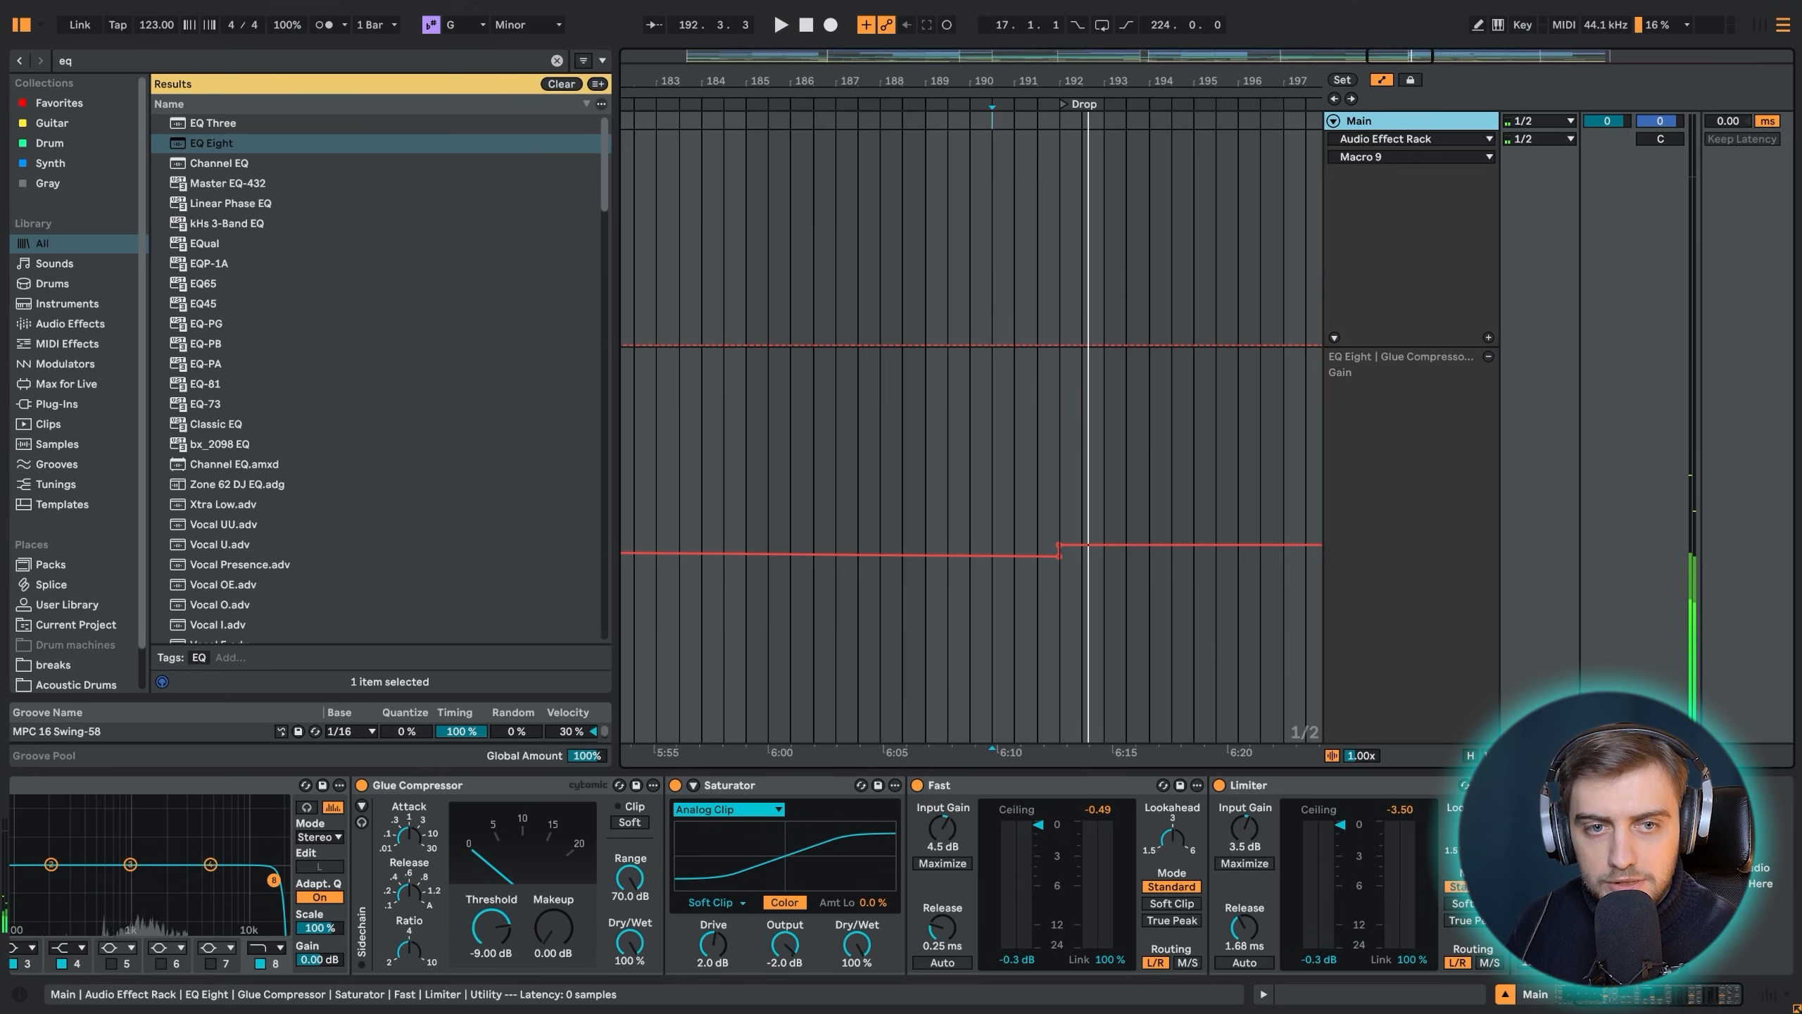
Compare playback into the Drop from bar 190 with the Main track's Utility switched off and back on
{"action": "left_click", "coordinate": [1521, 785]}
{"action": "key", "text": "space"}
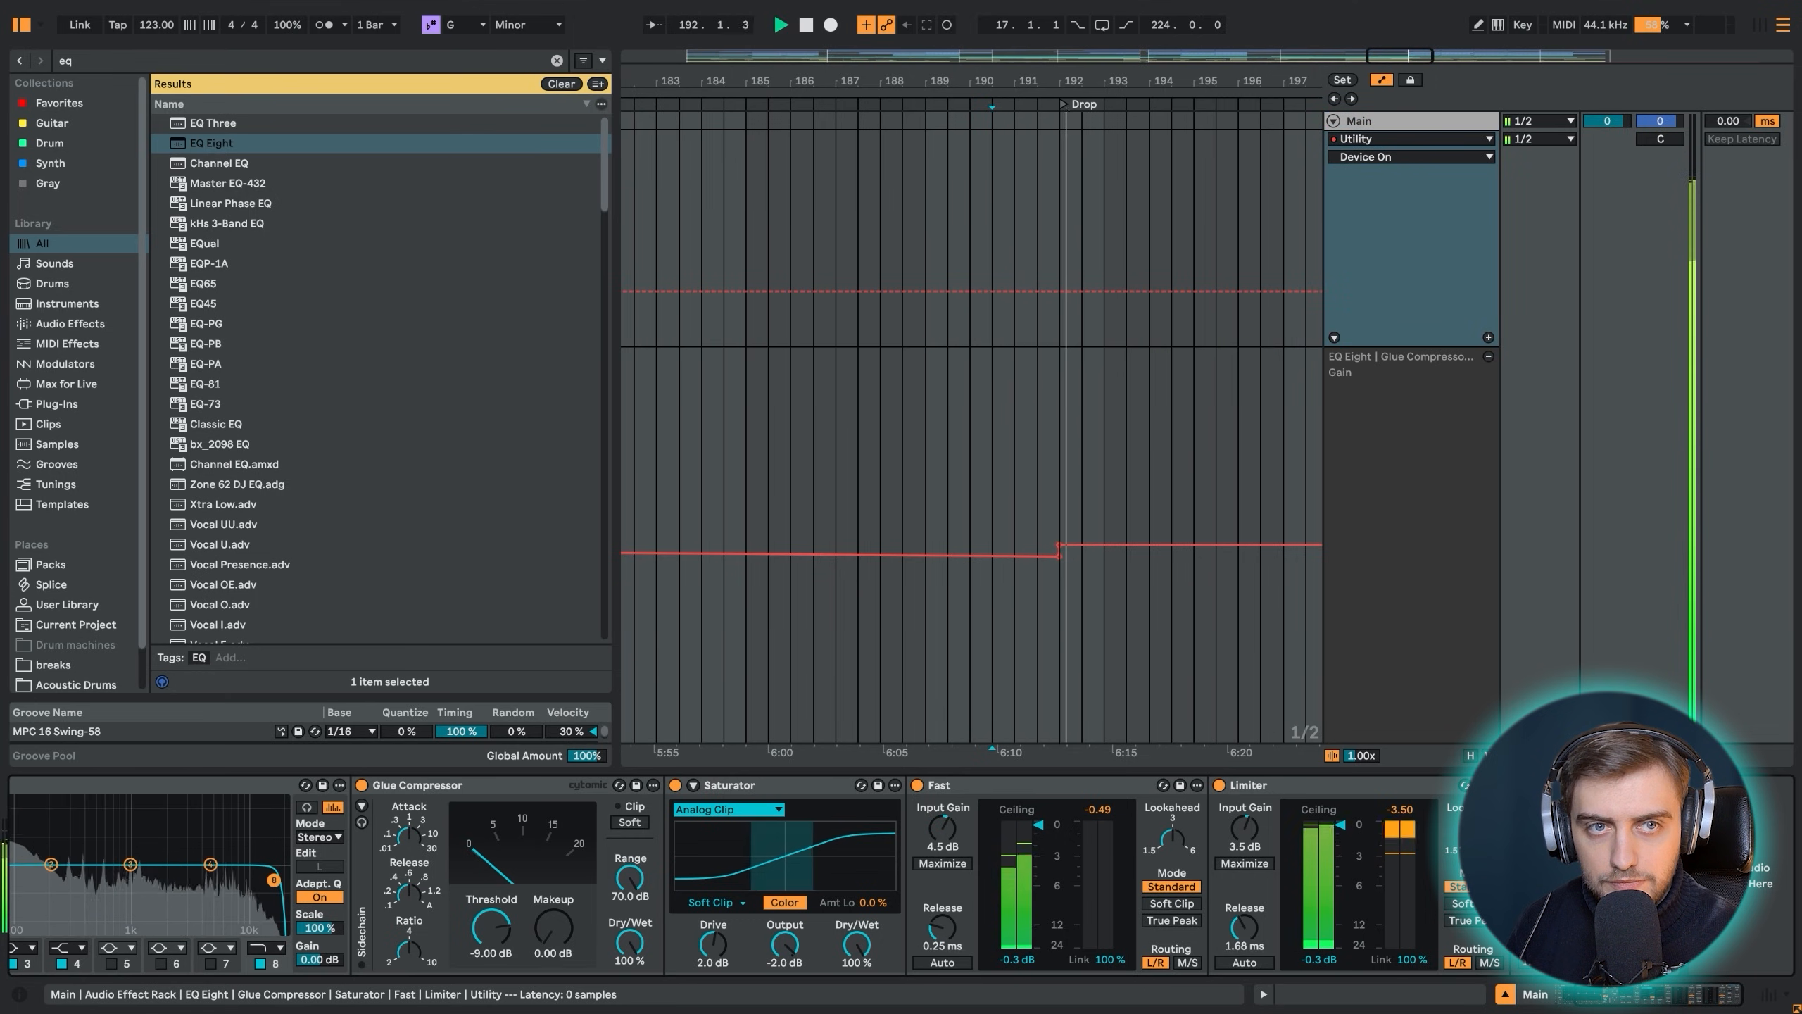
{"action": "key", "text": "space"}
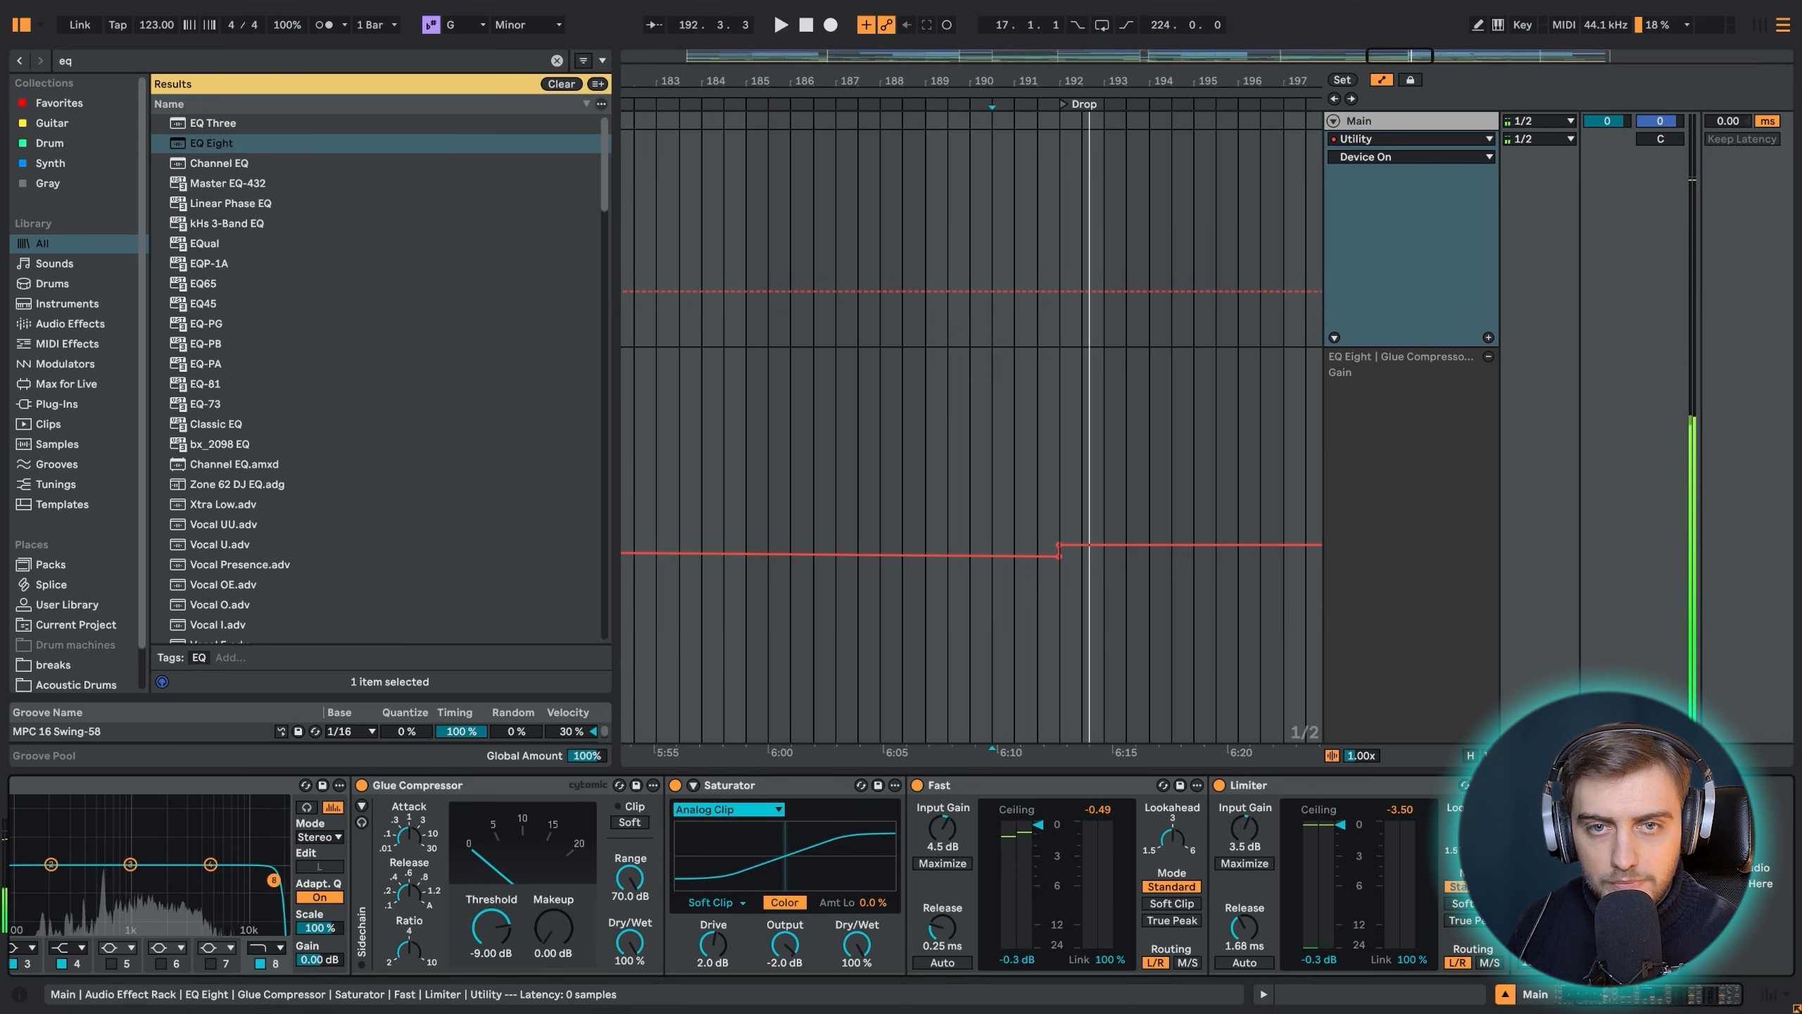
{"action": "left_click", "coordinate": [1521, 785]}
{"action": "key", "text": "space"}
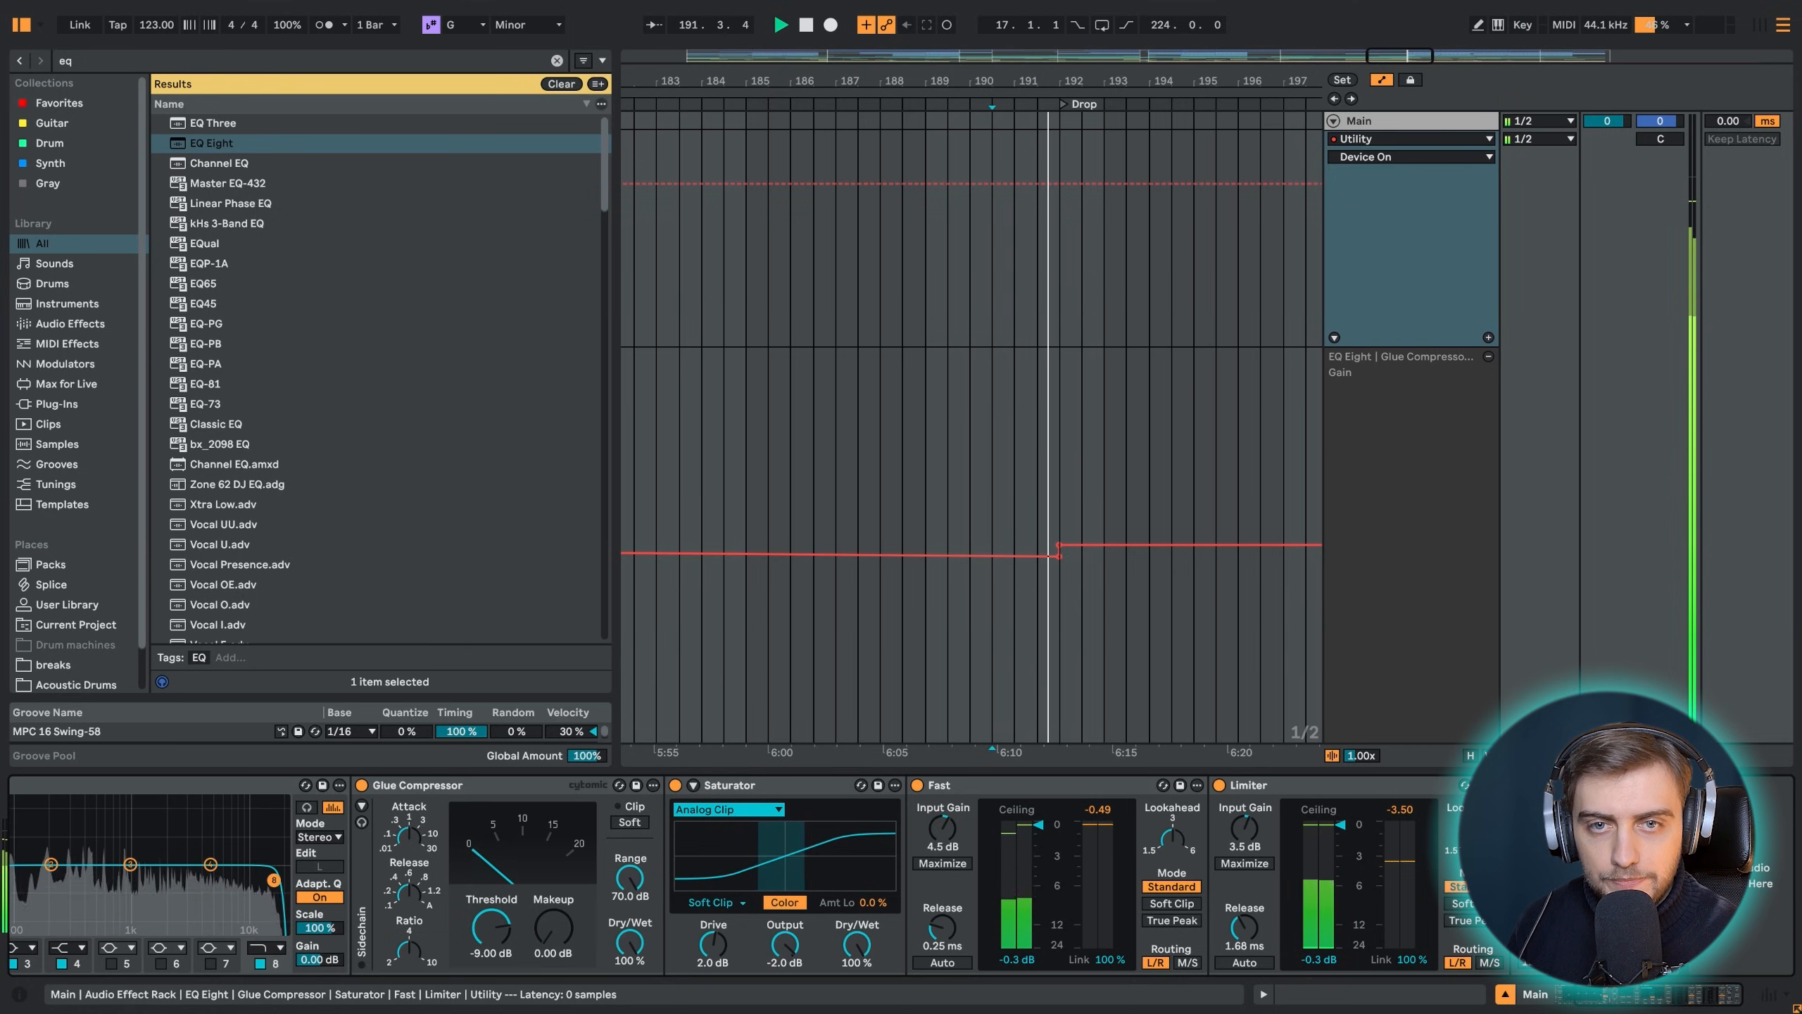
{"action": "key", "text": "space"}
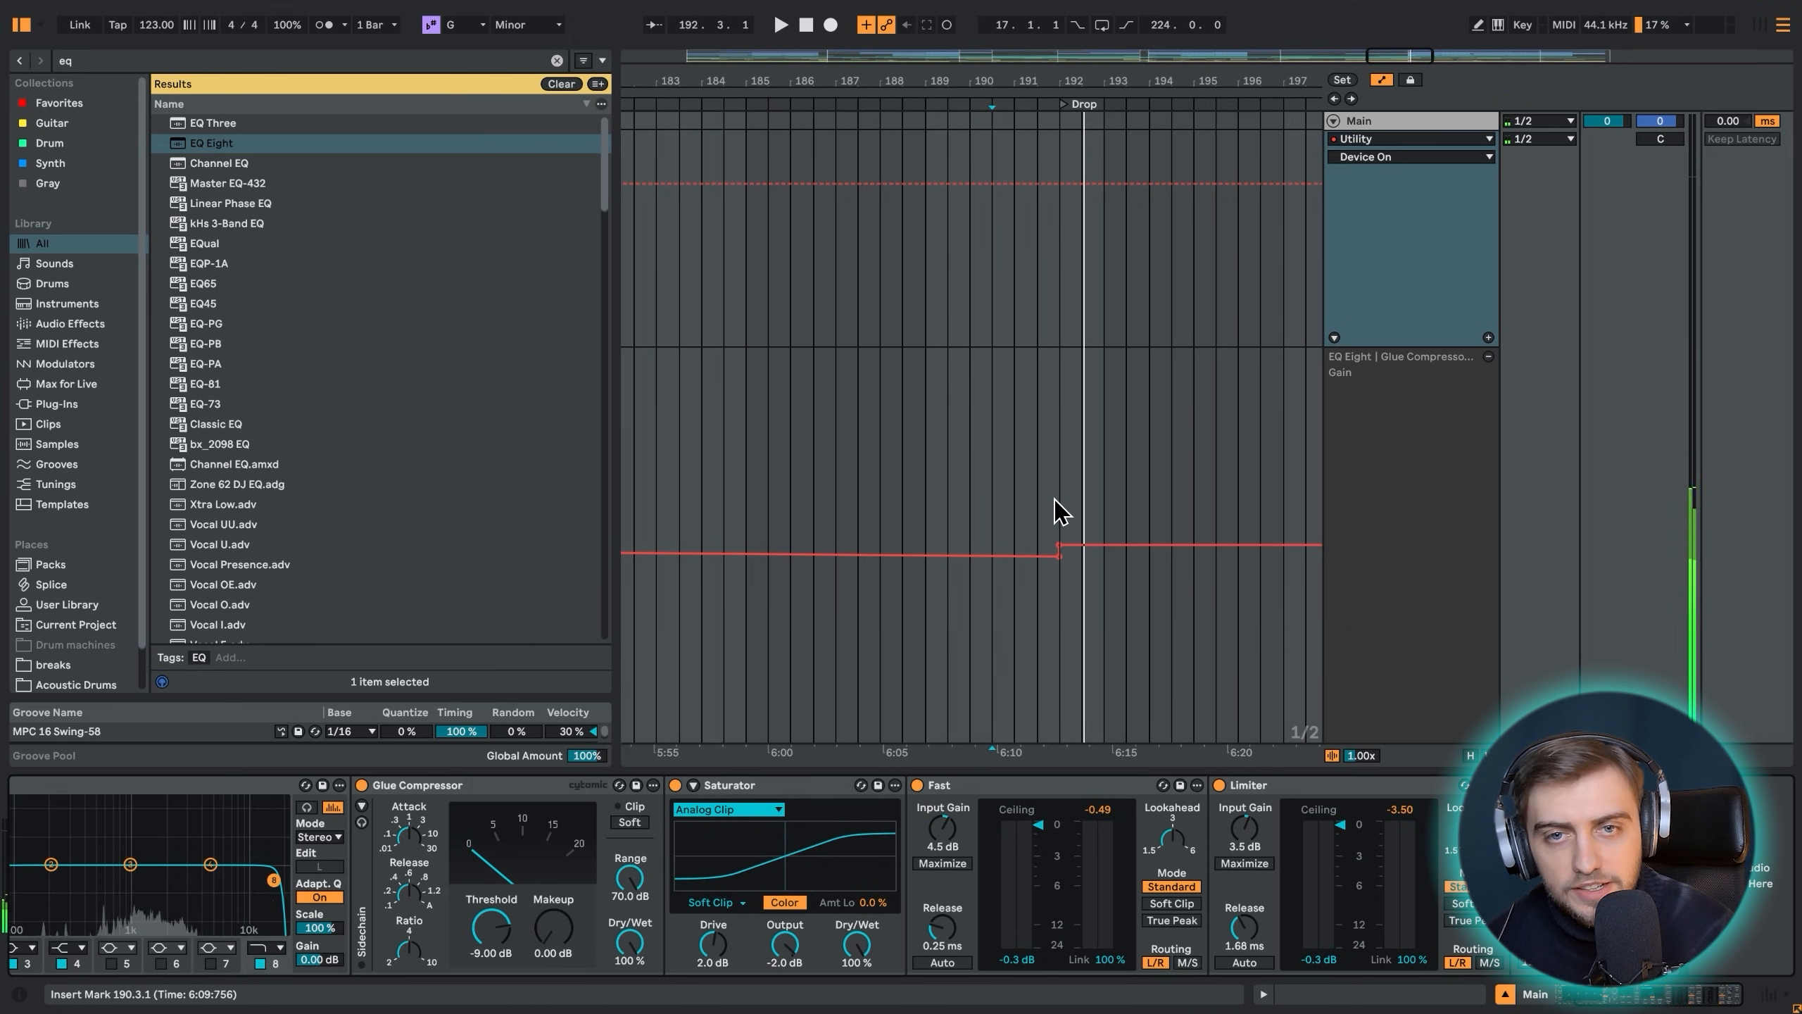
Select bars 189 to 192 of the Main Gain automation and examine the step at the start of the Drop
{"action": "left_click_drag", "start_coordinate": [1059, 512], "coordinate": [1060, 455]}
{"action": "left_click", "coordinate": [919, 472]}
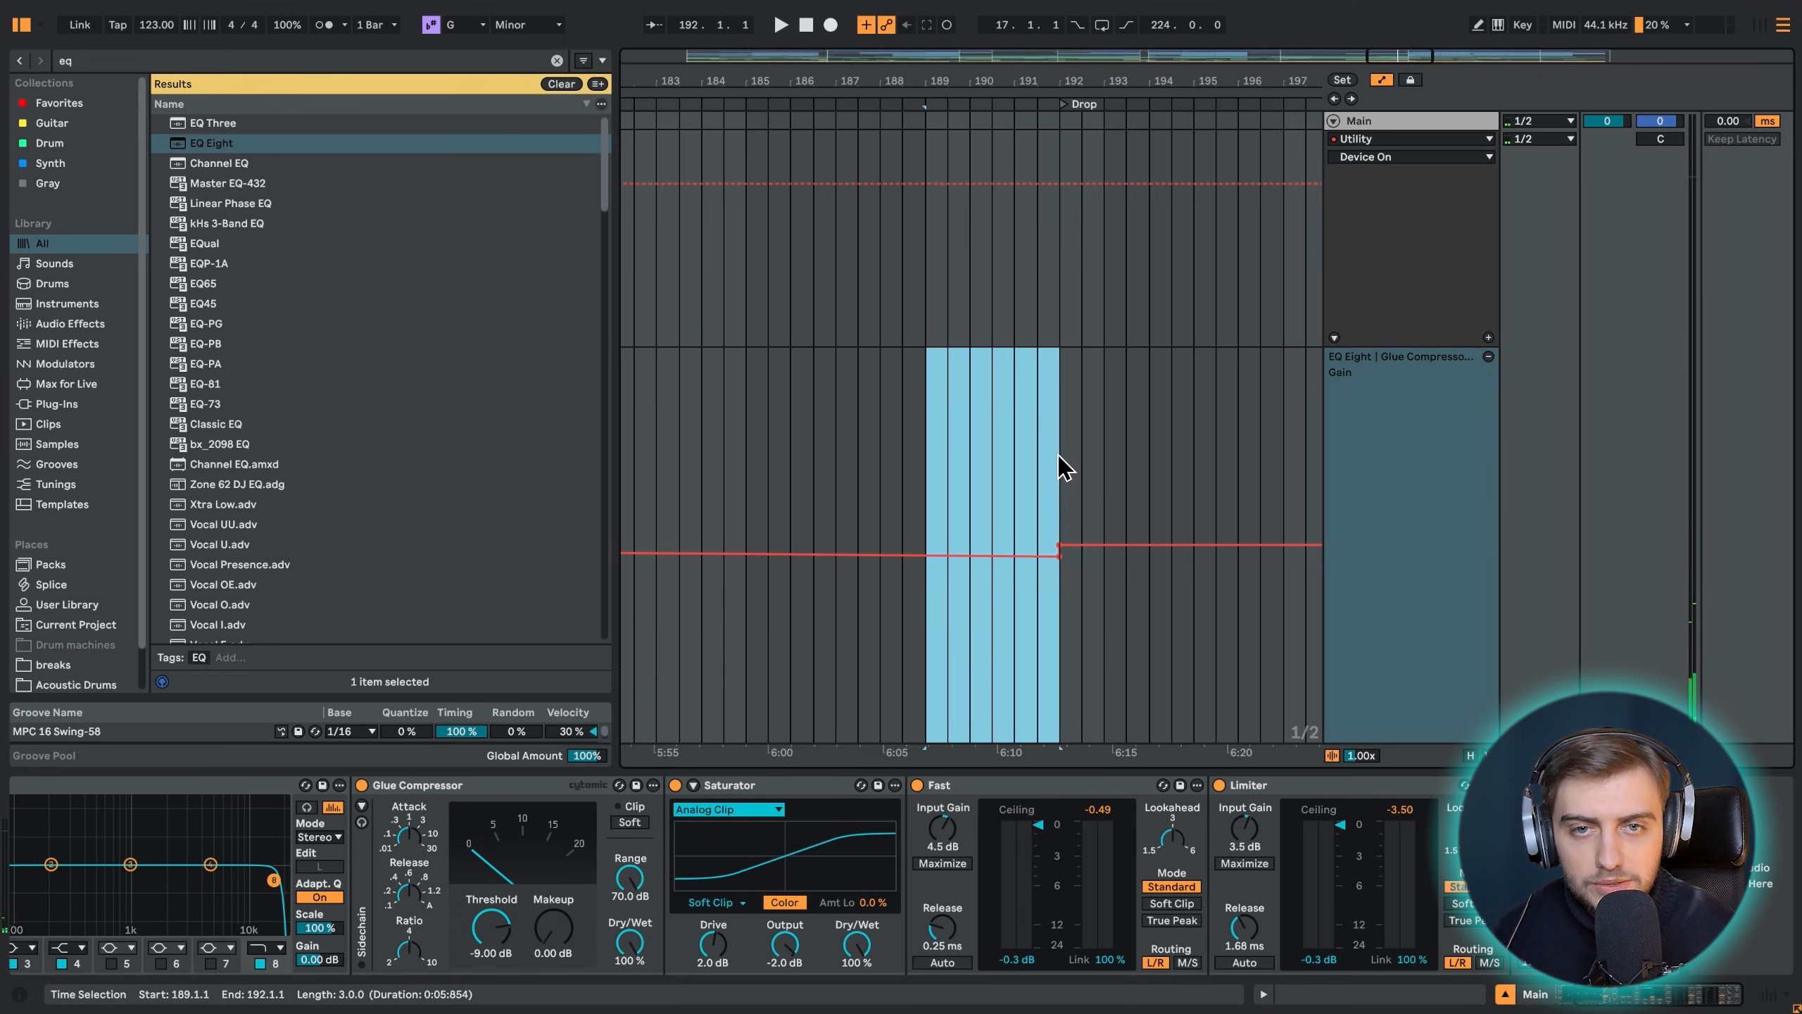
{"action": "left_click", "coordinate": [923, 505]}
{"action": "left_click_drag", "start_coordinate": [923, 505], "coordinate": [1237, 483]}
{"action": "left_click", "coordinate": [1059, 476]}
{"action": "left_click_drag", "start_coordinate": [1068, 554], "coordinate": [1058, 652]}
{"action": "left_click", "coordinate": [1058, 651]}
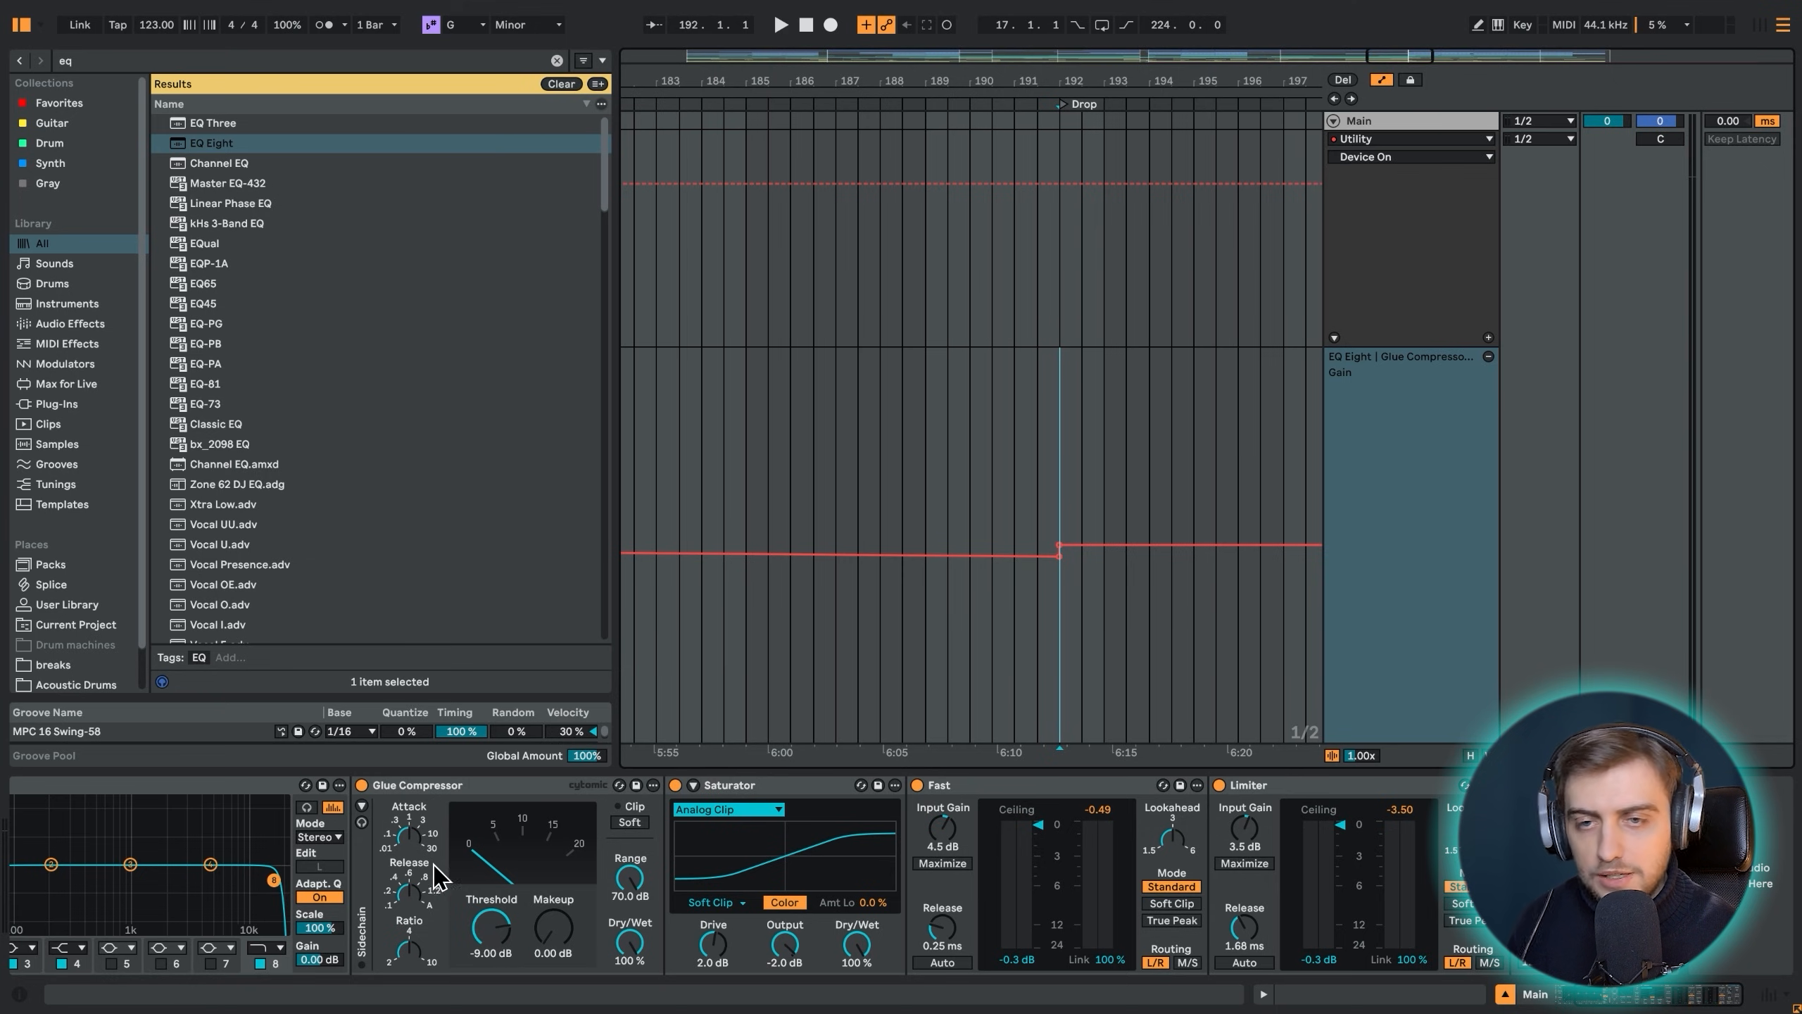
Bring the EQ Eight at the start of the Main device chain into view and fold the Main track's automation lanes
{"action": "left_click", "coordinate": [1605, 1002]}
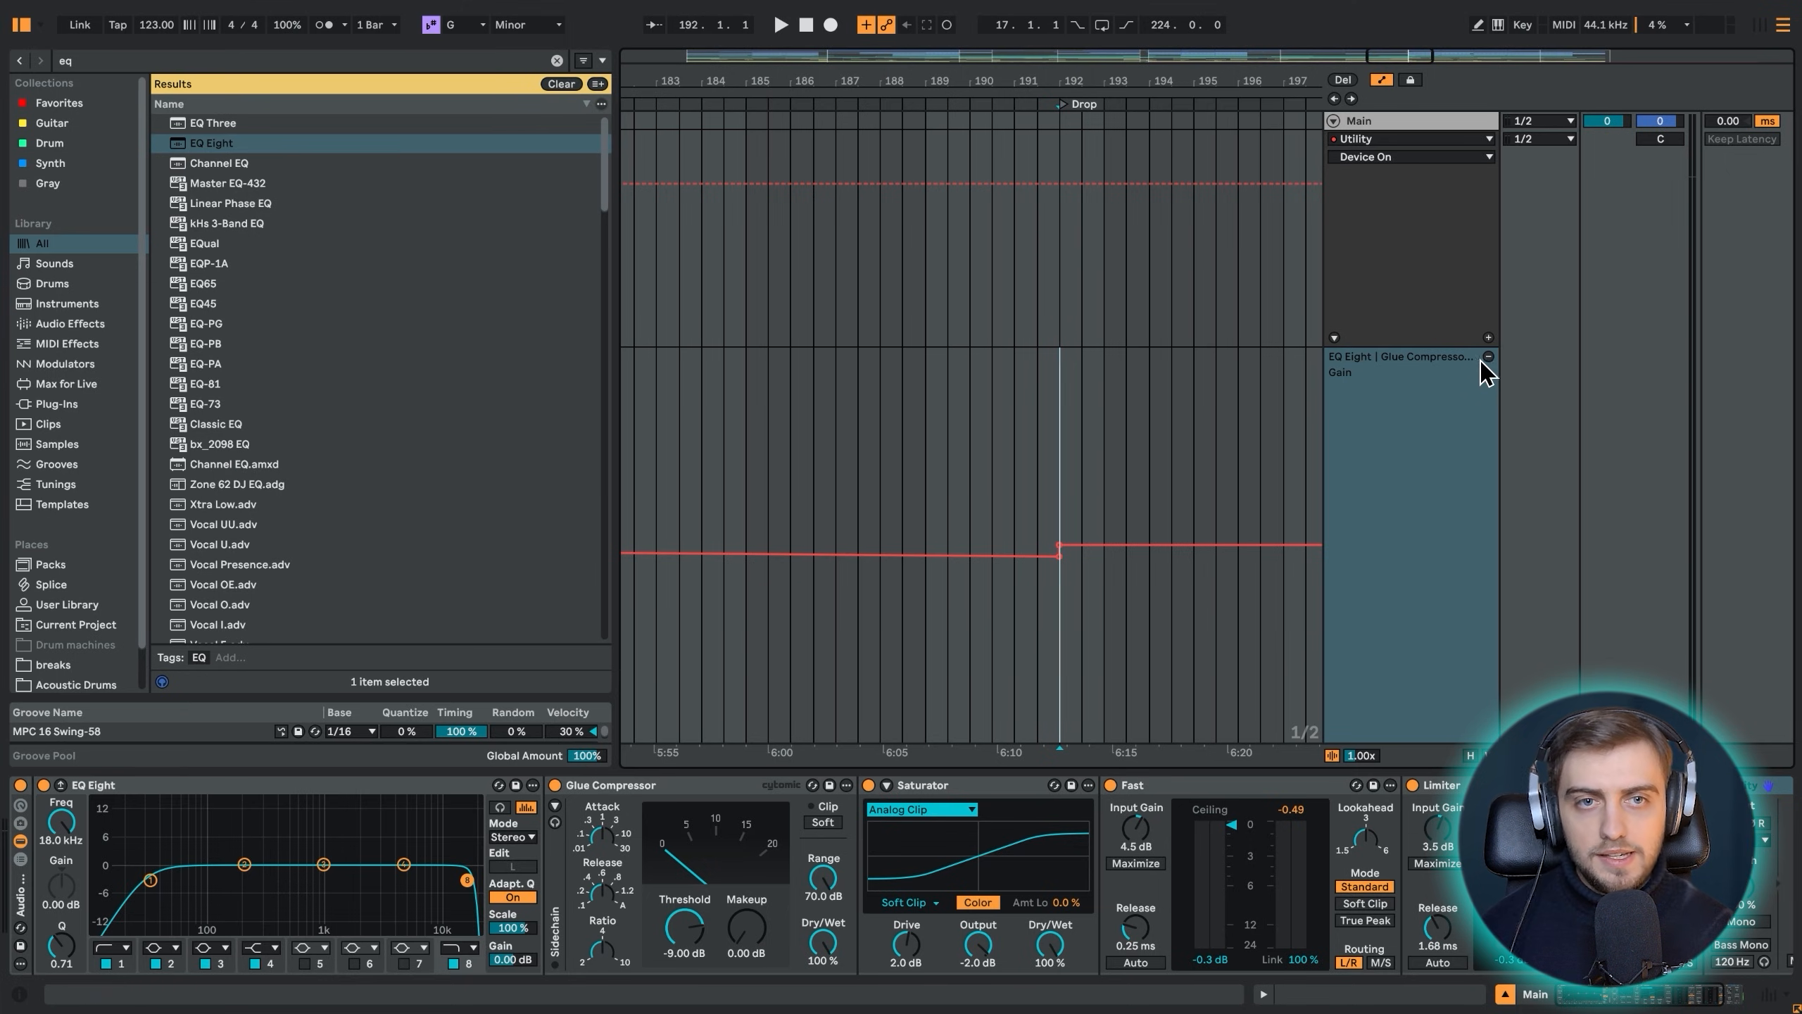
{"action": "scroll", "coordinate": [1481, 376], "scroll_direction": "up", "scroll_amount": 5}
{"action": "left_click", "coordinate": [1333, 518]}
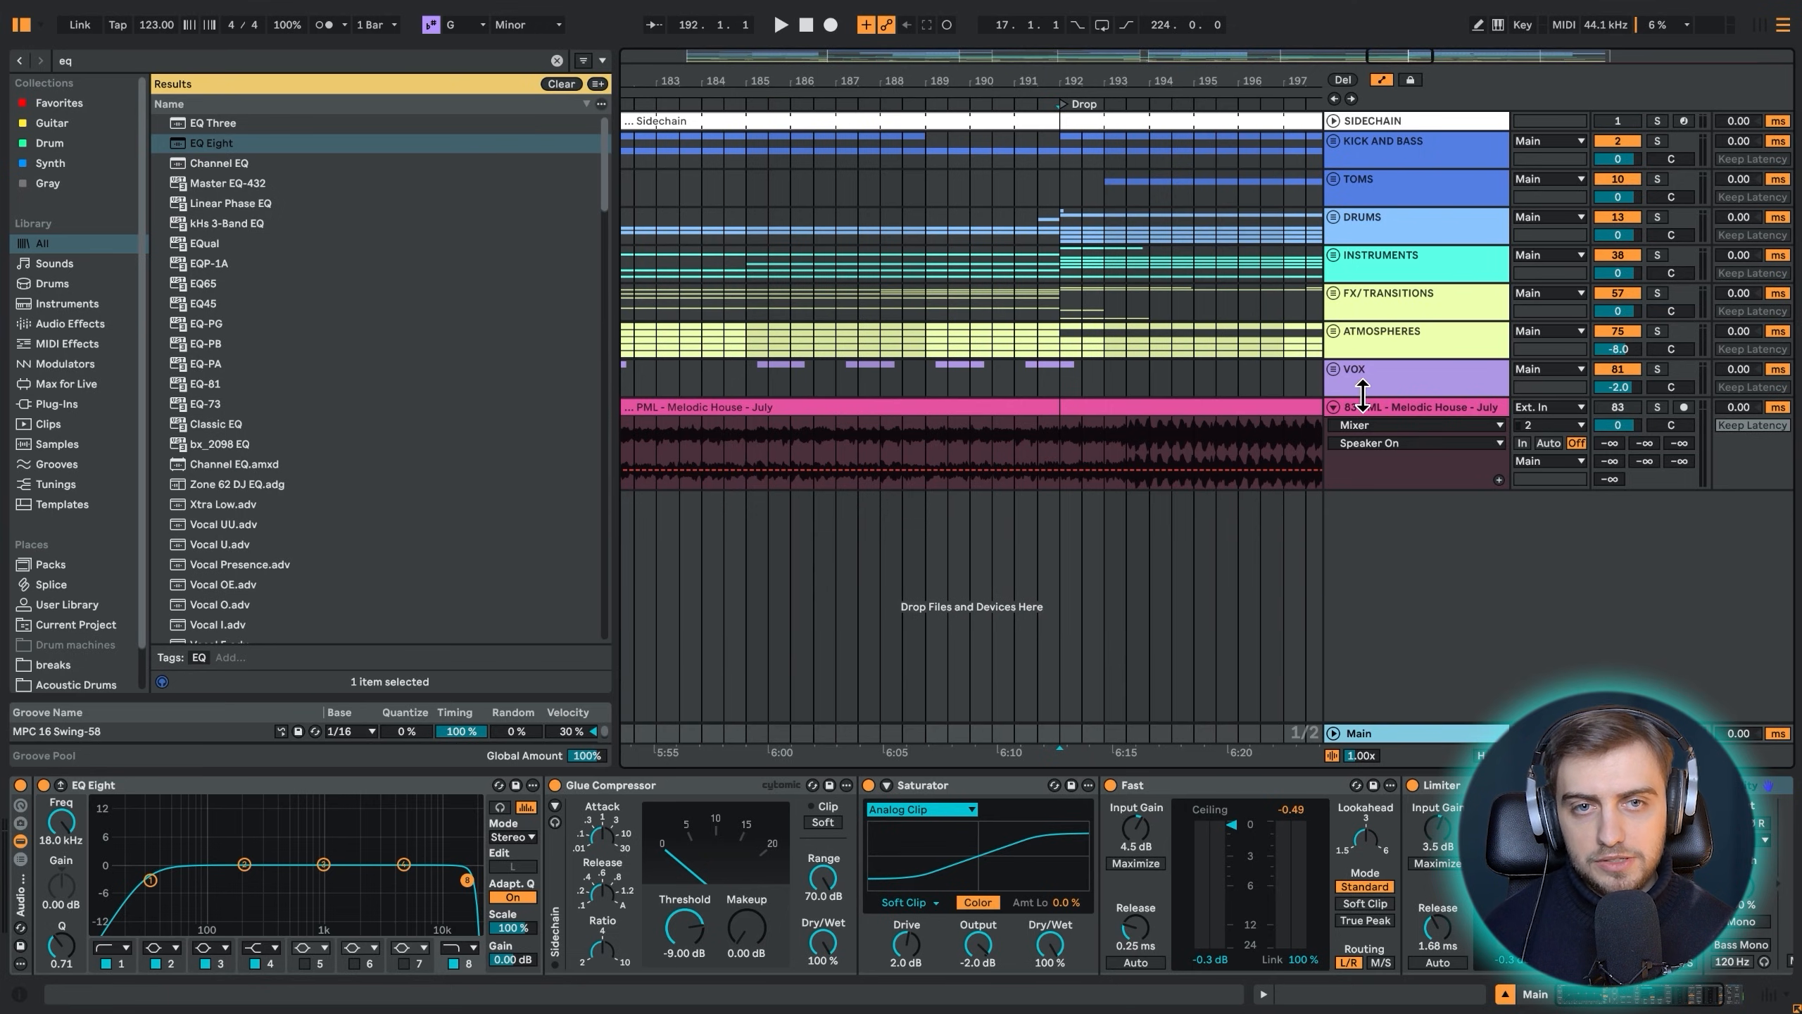
Move the PML - Melodic House - July reference clip so it starts at the Drop
{"action": "left_click", "coordinate": [1357, 381]}
{"action": "left_click_drag", "start_coordinate": [986, 62], "coordinate": [986, 2]}
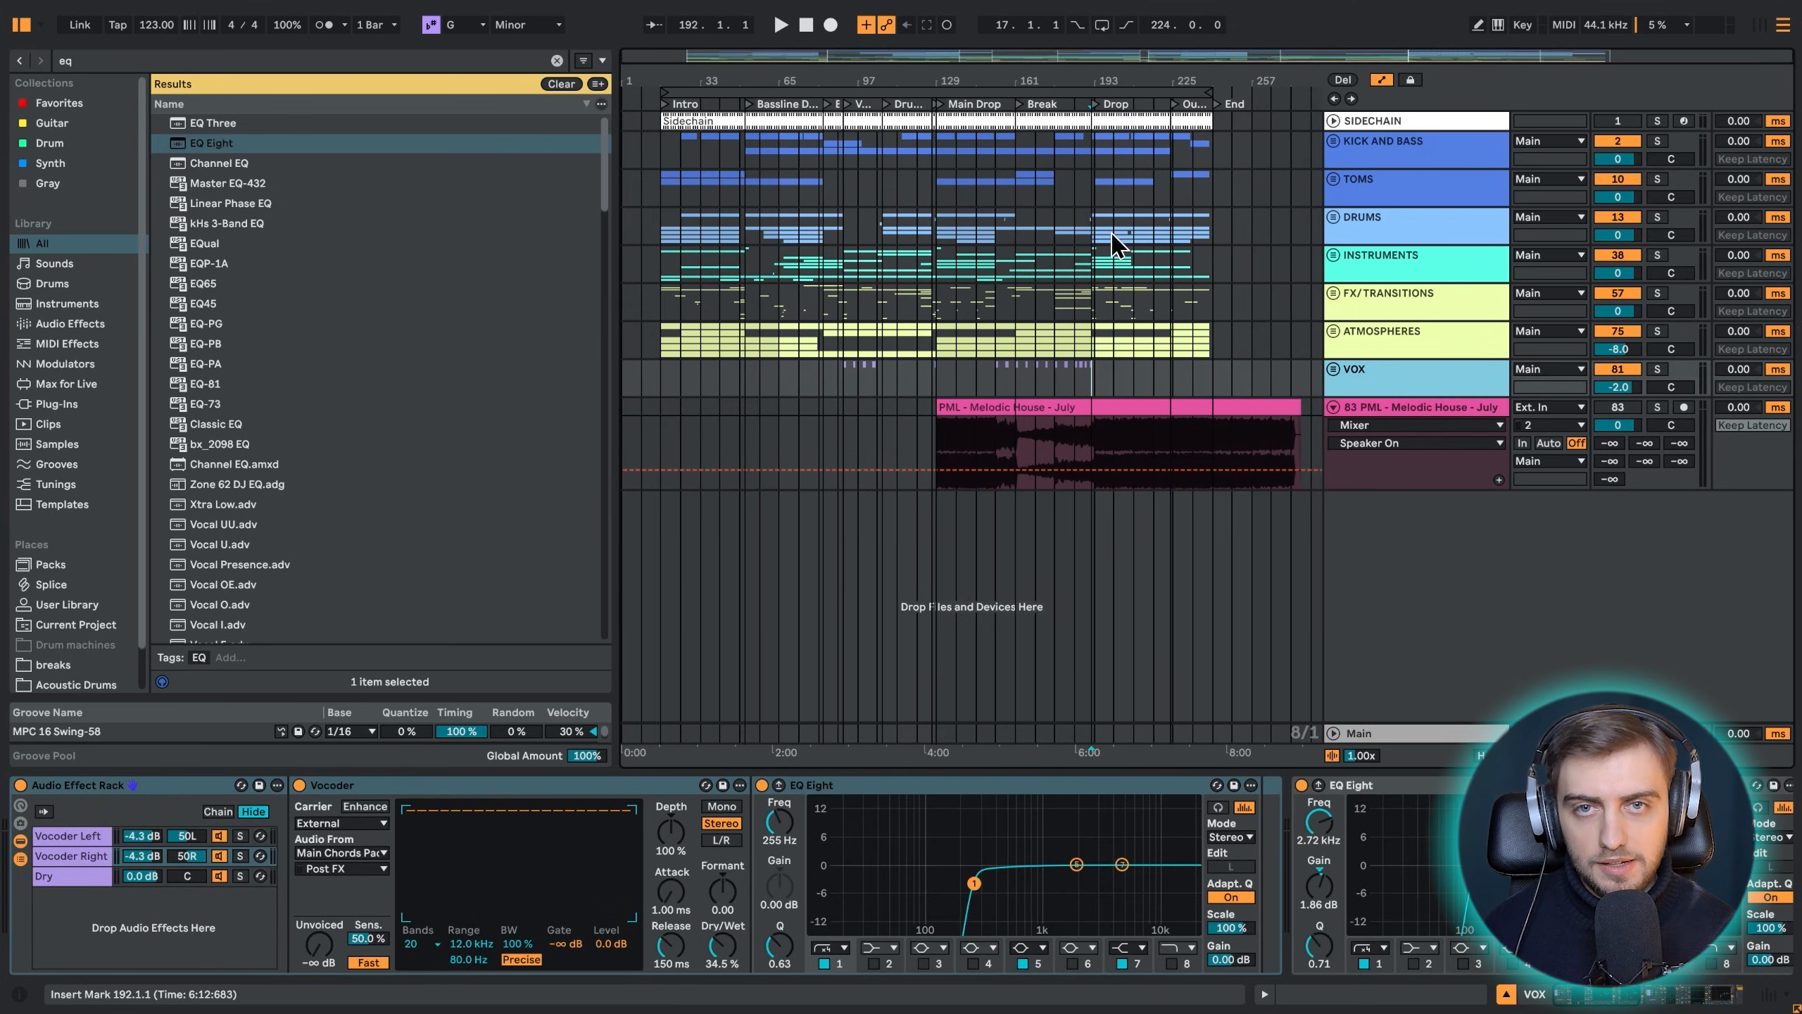
{"action": "left_click_drag", "start_coordinate": [1087, 409], "coordinate": [1242, 437]}
{"action": "left_click", "coordinate": [881, 442]}
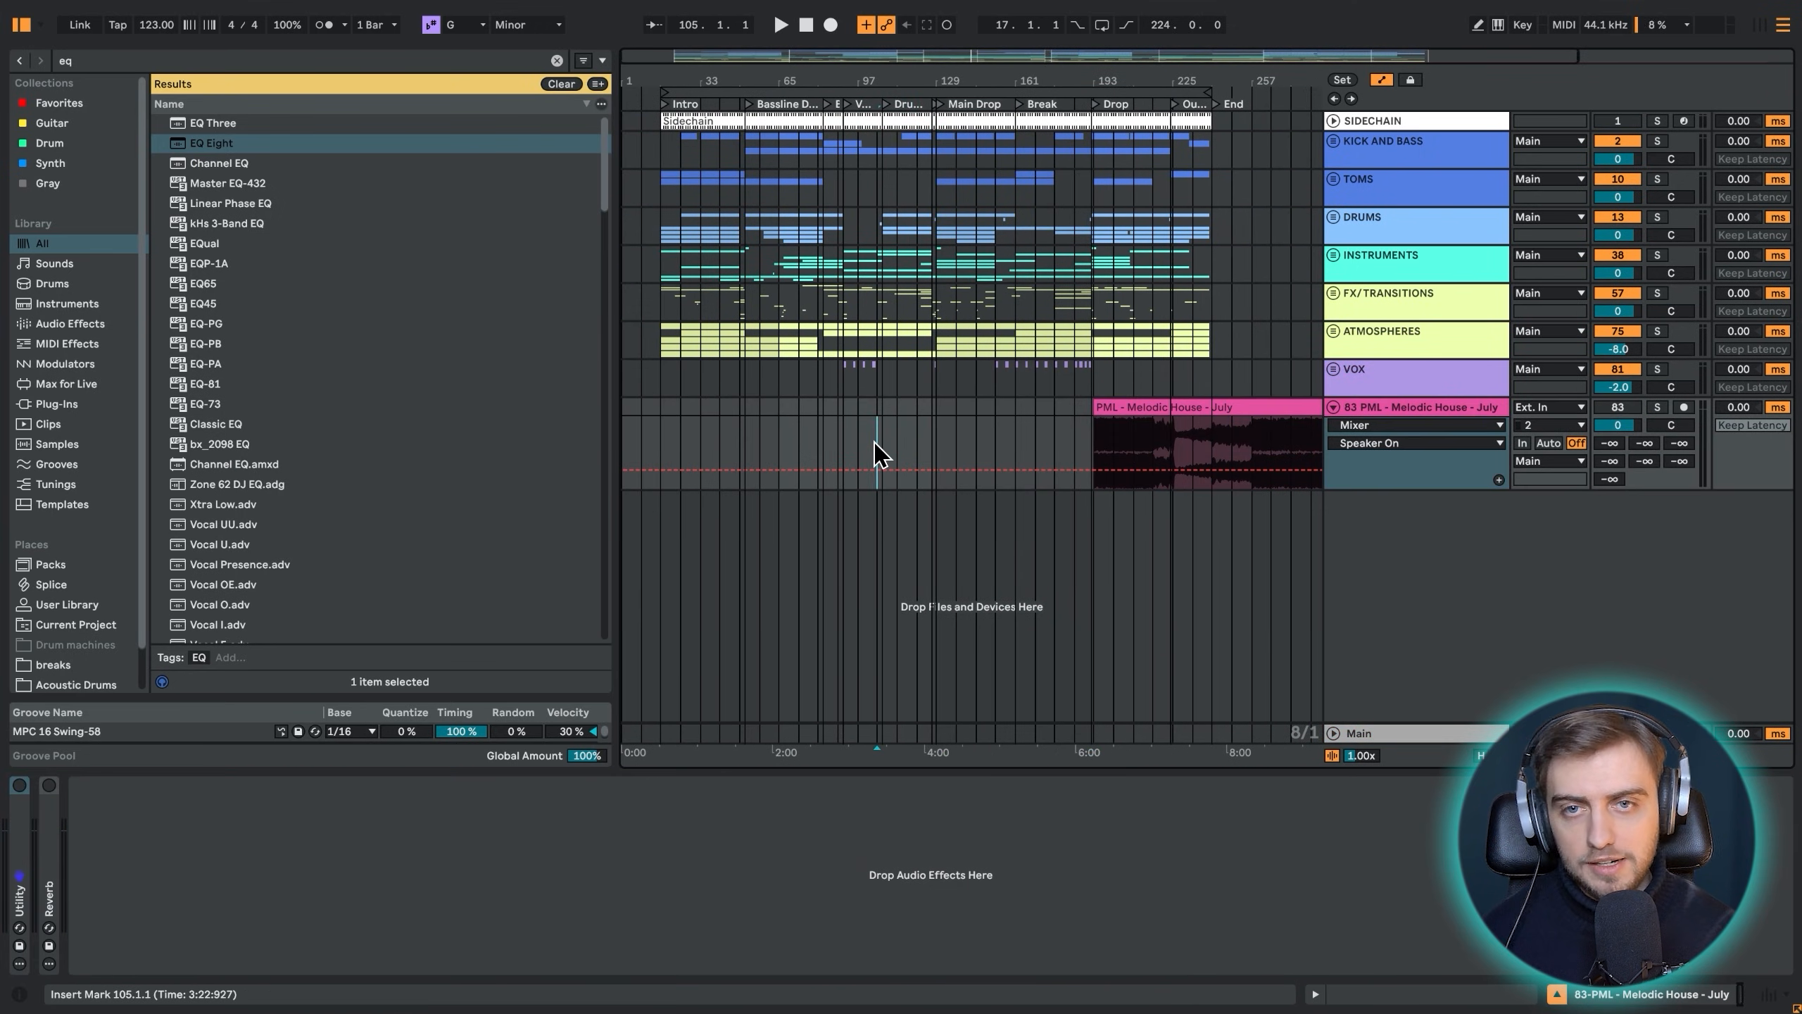
Check the Main track's peak level in the mixer and return to the arrangement
{"action": "left_click", "coordinate": [310, 62]}
{"action": "key", "text": "Tab"}
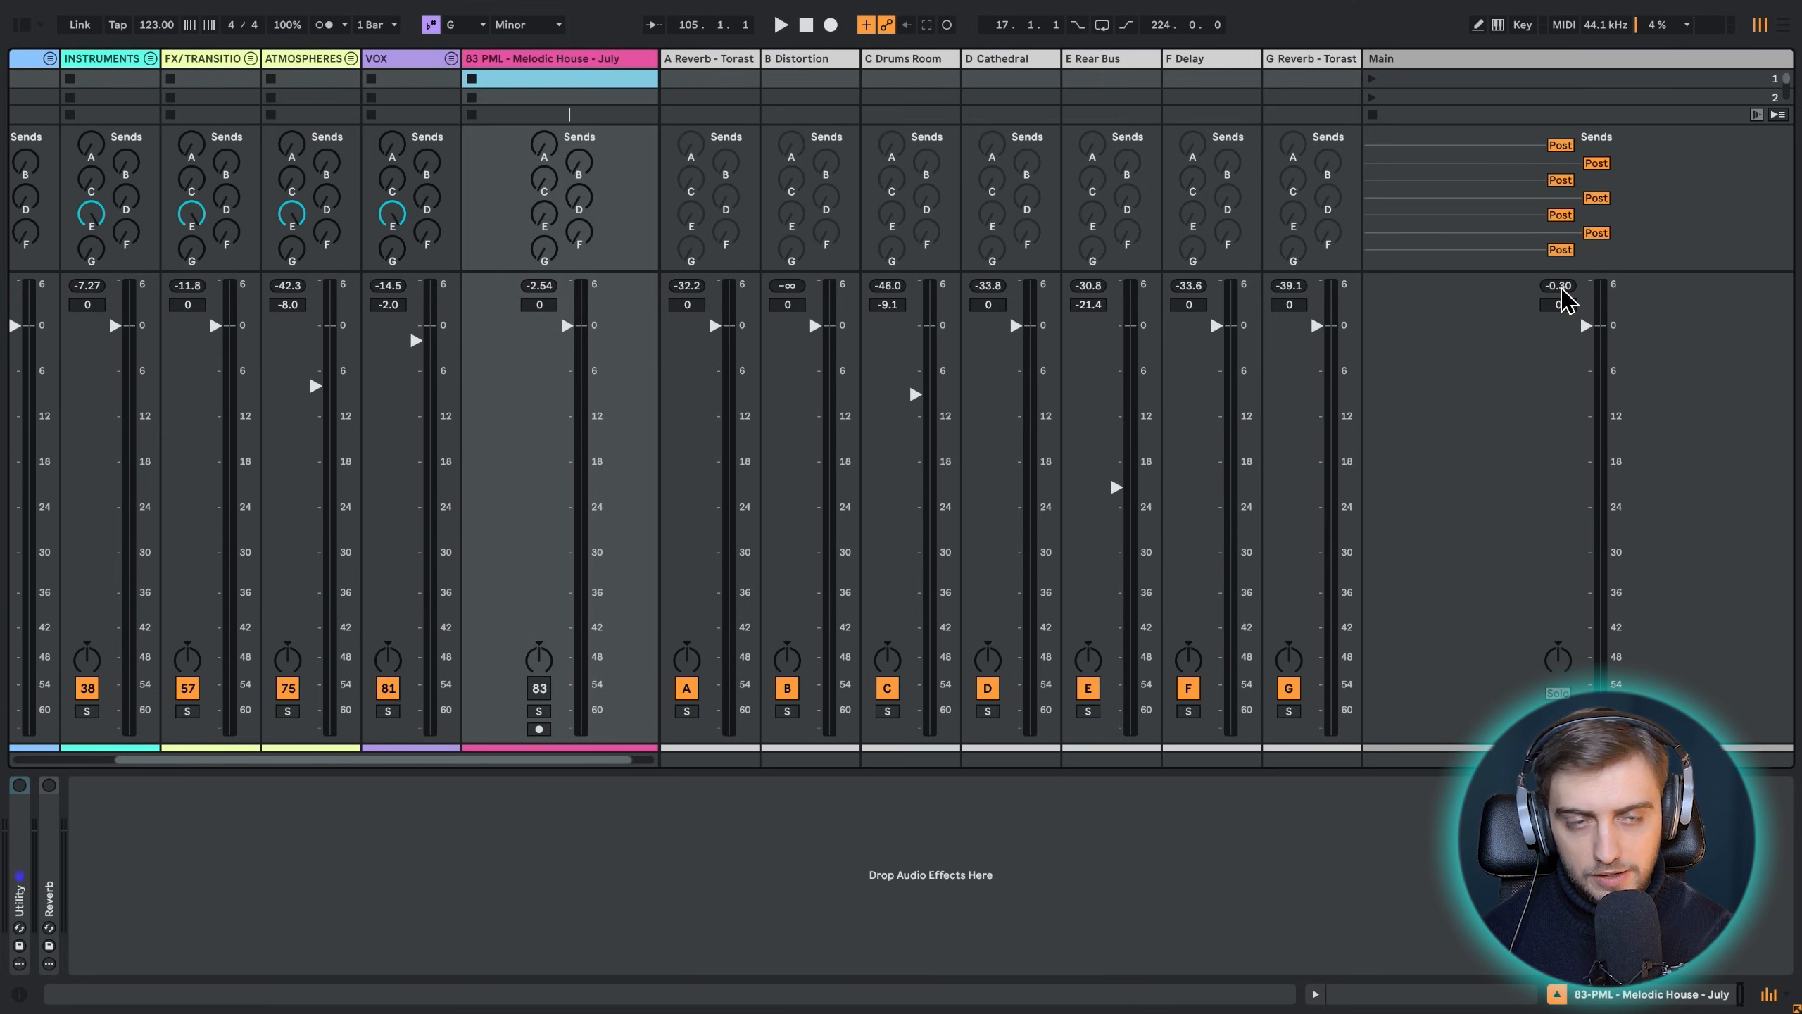
{"action": "key", "text": "Tab"}
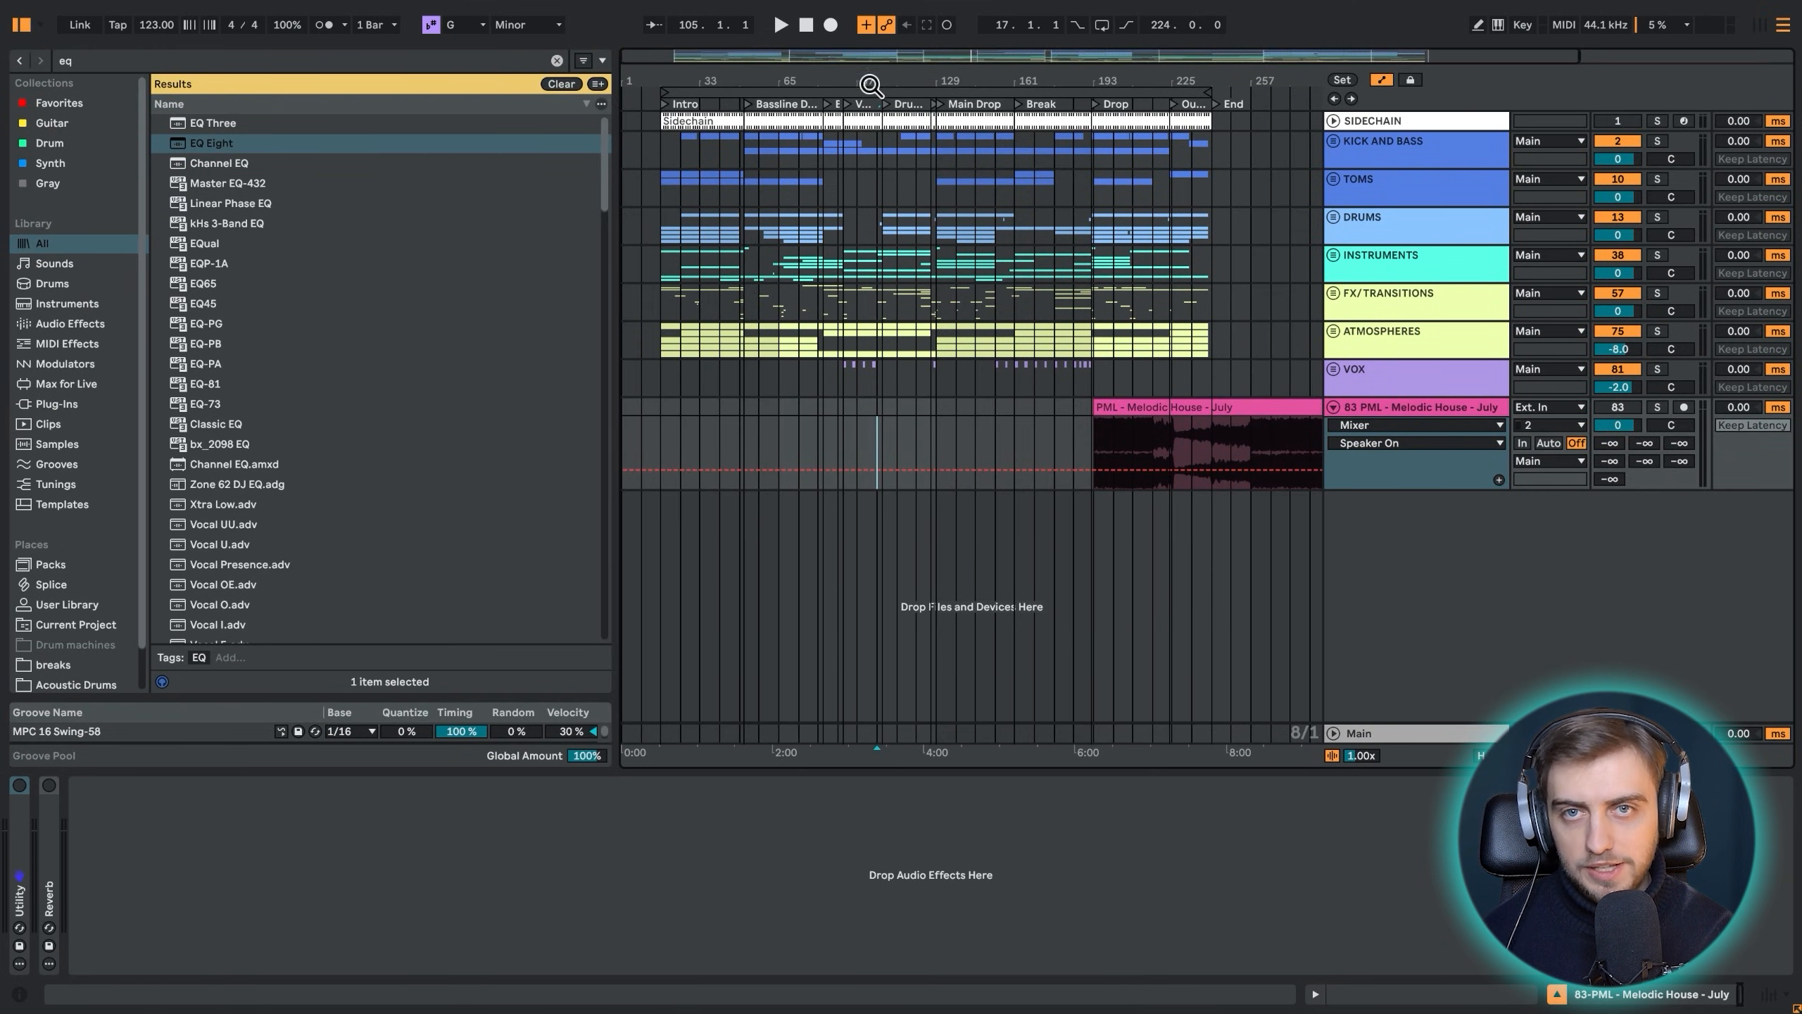
Search the browser for "loudn" and load Youlean Loudness Meter 2 onto the reference track, positioning its window over the arrangement
{"action": "left_click_drag", "start_coordinate": [868, 82], "coordinate": [884, 126]}
{"action": "left_click", "coordinate": [918, 436]}
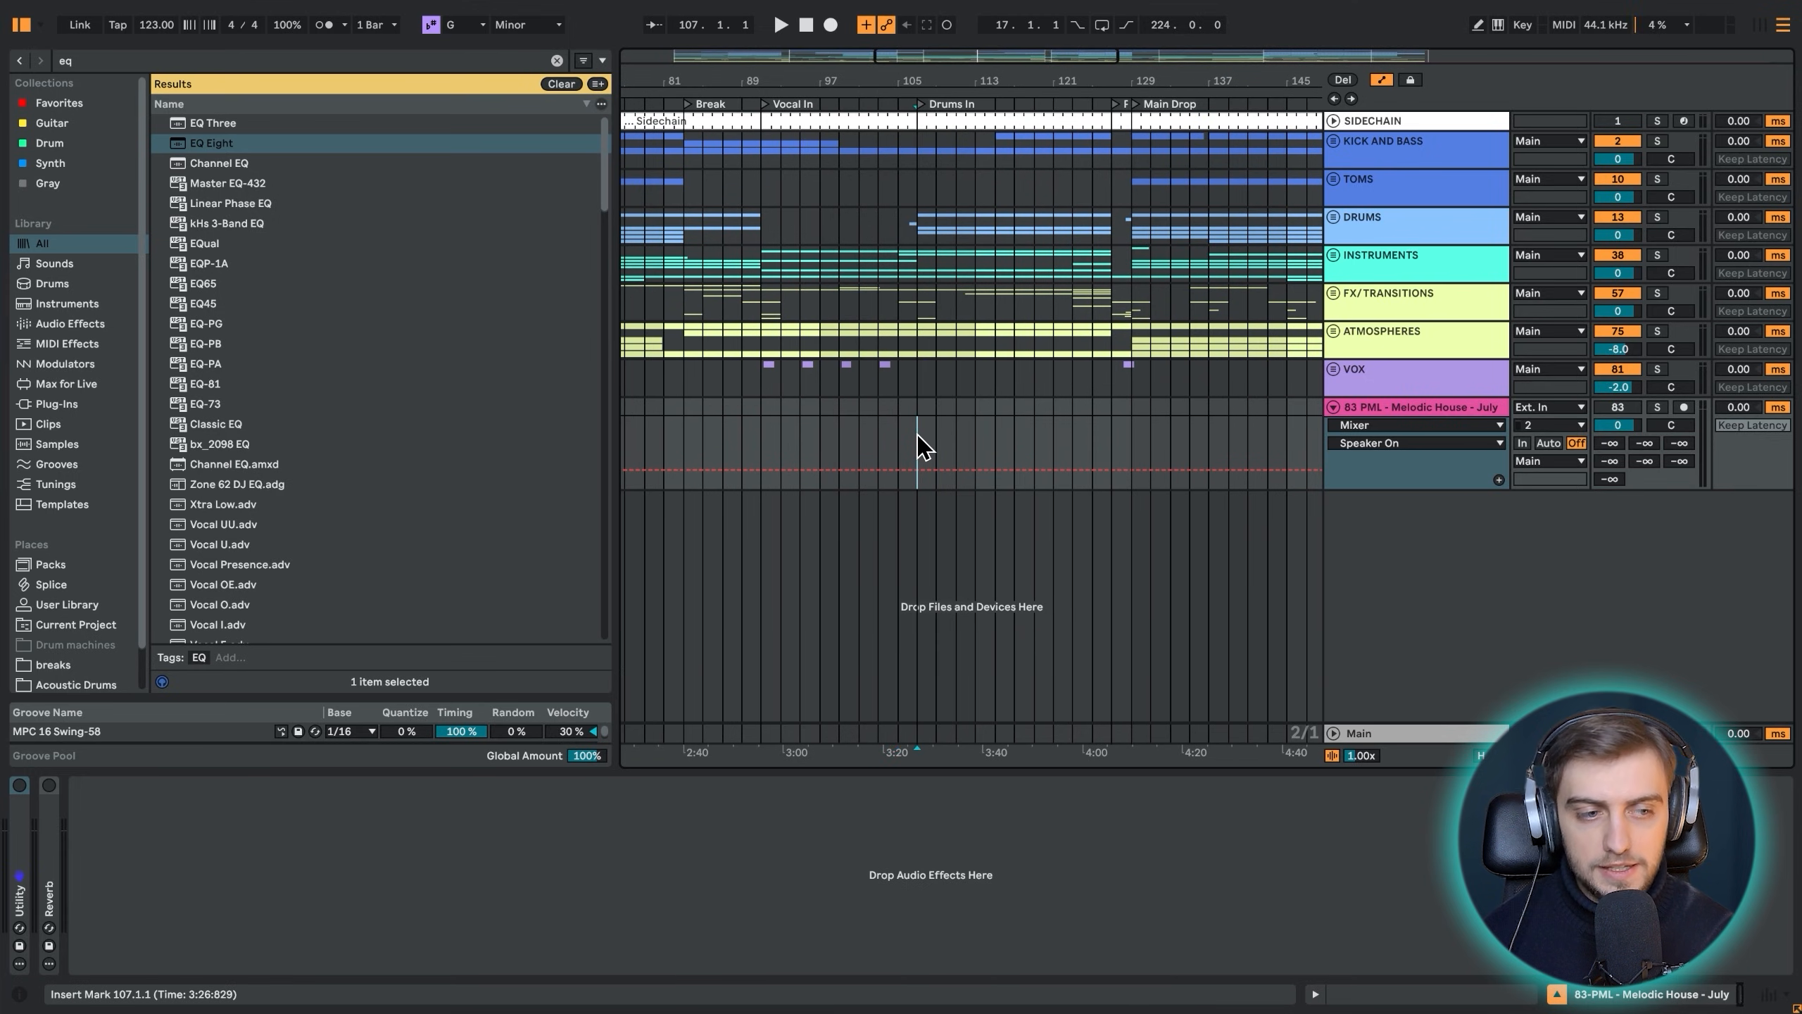
{"action": "left_click", "coordinate": [334, 63]}
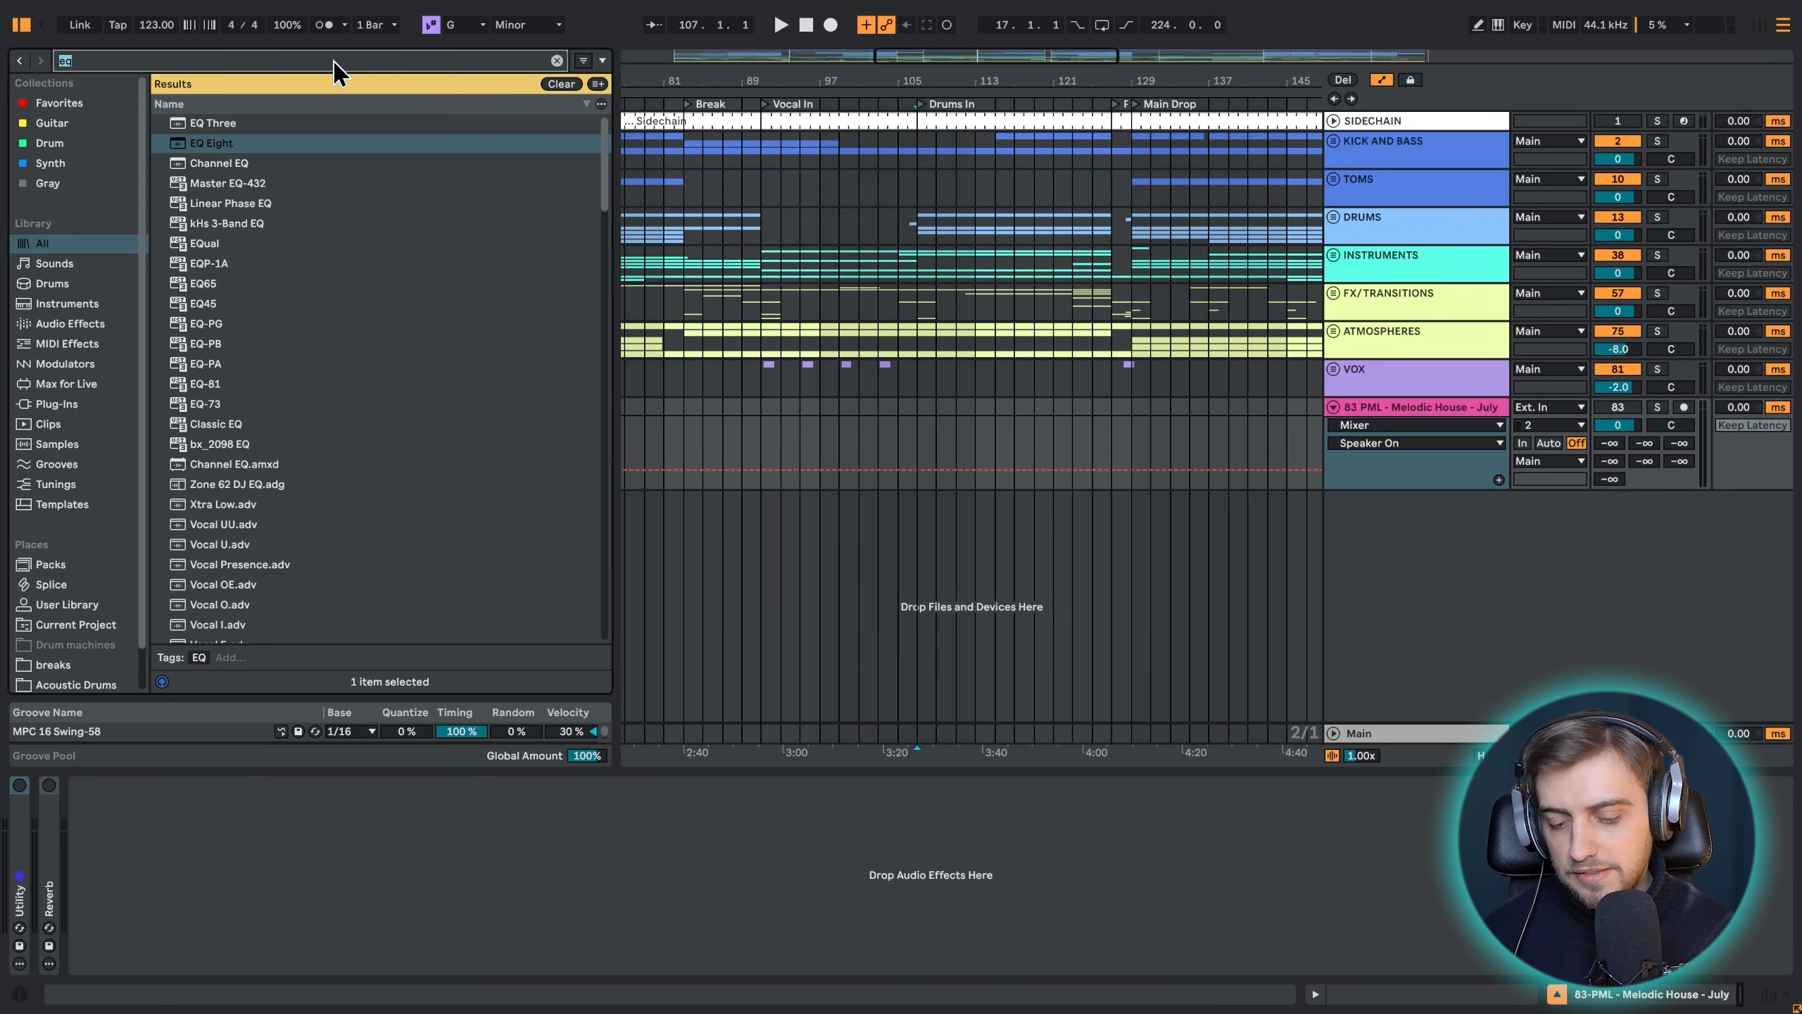
{"action": "key", "text": "BackSpace"}
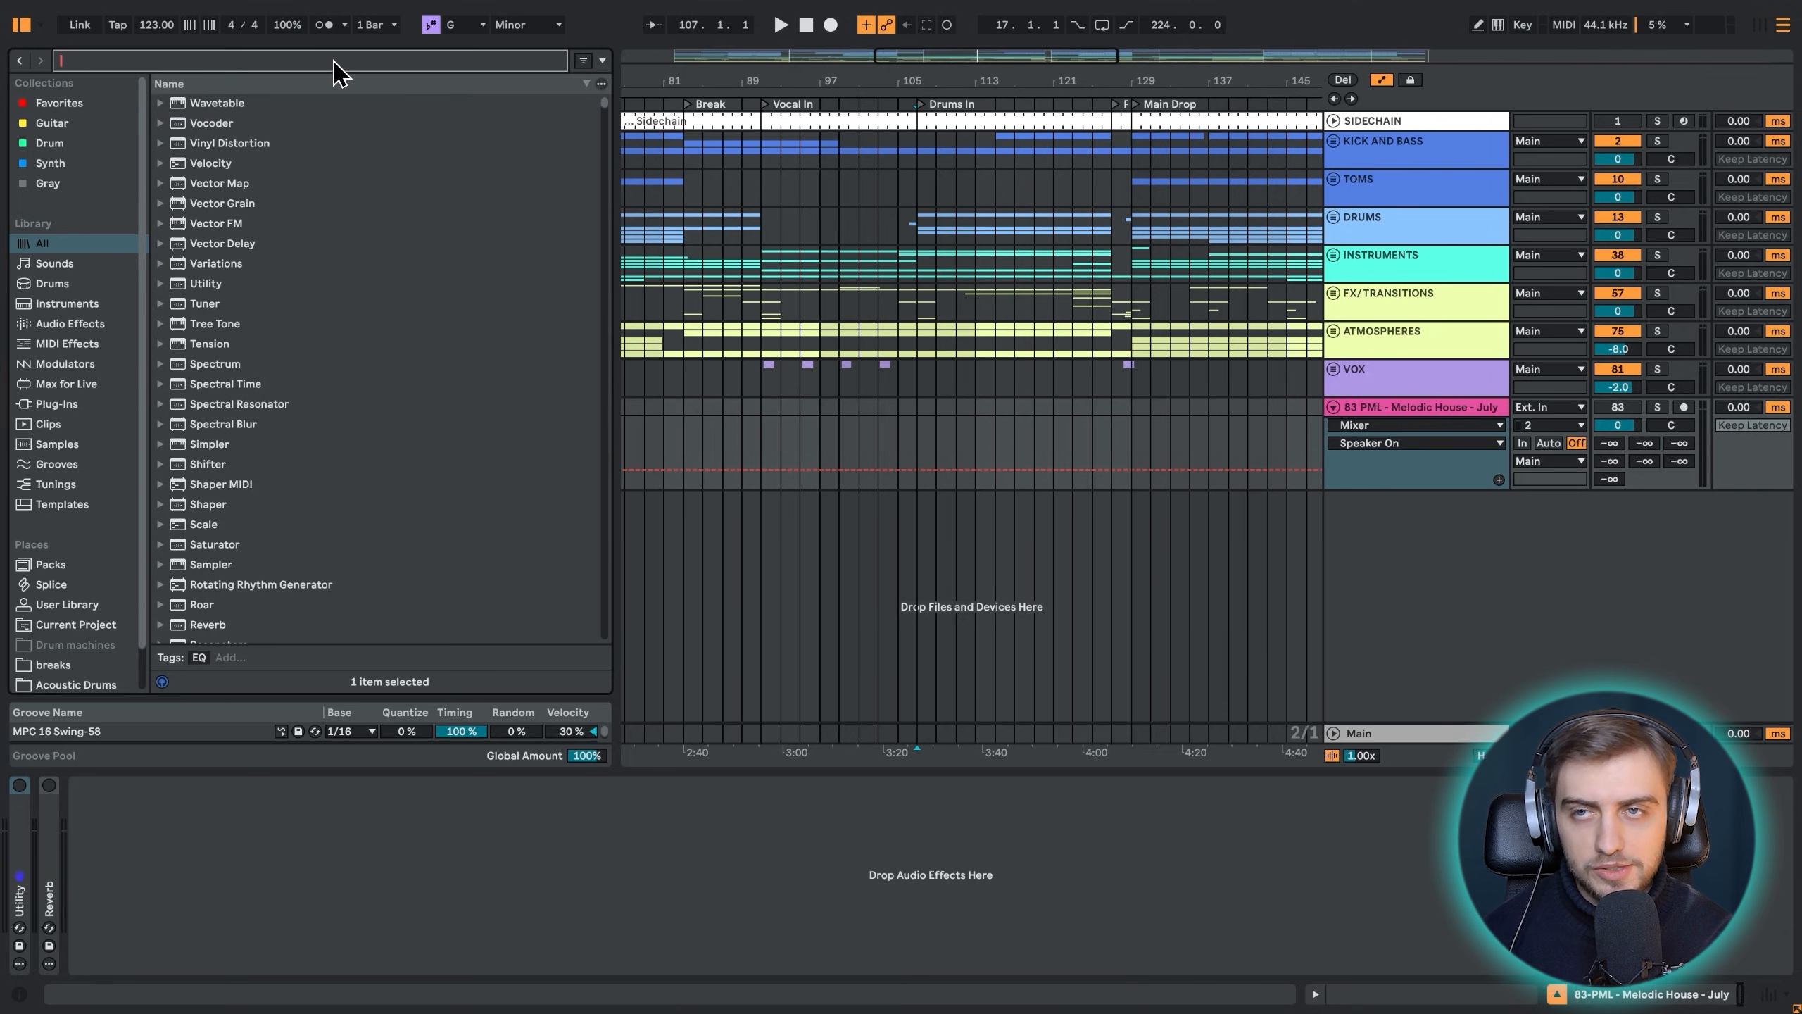
{"action": "type", "text": "loudn"}
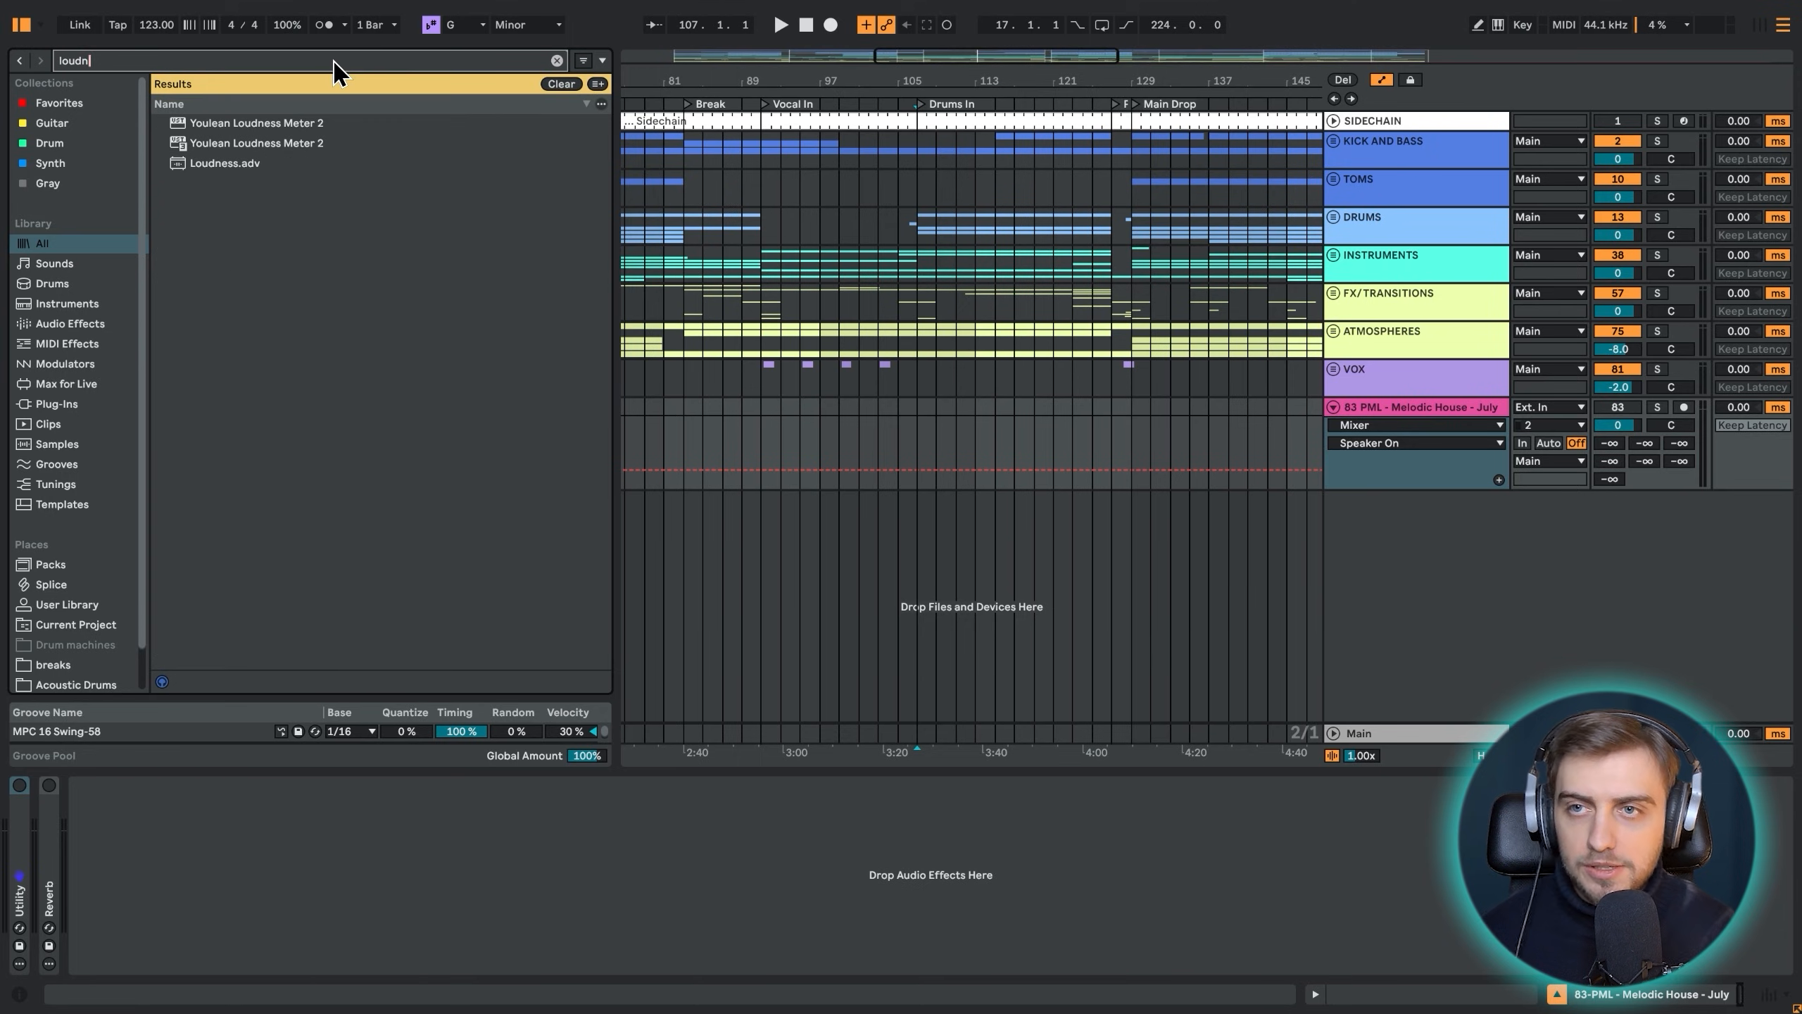
{"action": "double_click", "coordinate": [277, 144]}
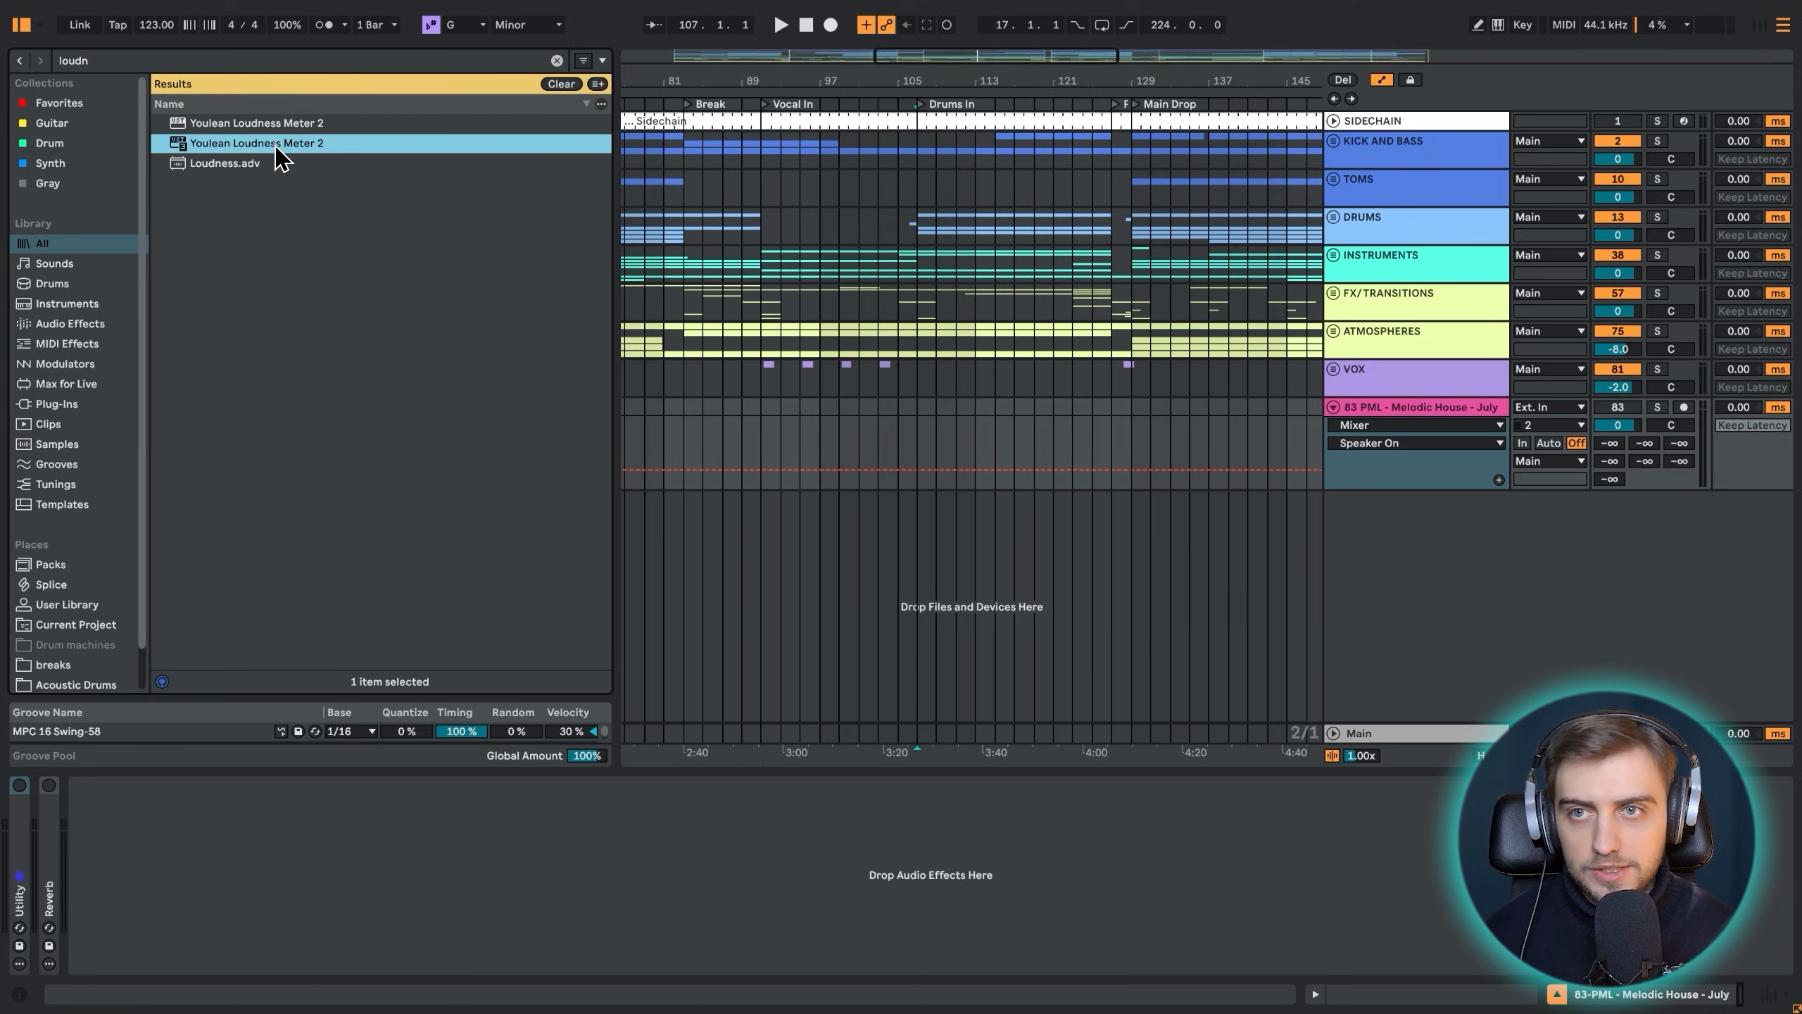
{"action": "left_click_drag", "start_coordinate": [390, 87], "coordinate": [701, 595]}
{"action": "left_click_drag", "start_coordinate": [1159, 74], "coordinate": [936, 50]}
{"action": "left_click", "coordinate": [917, 403]}
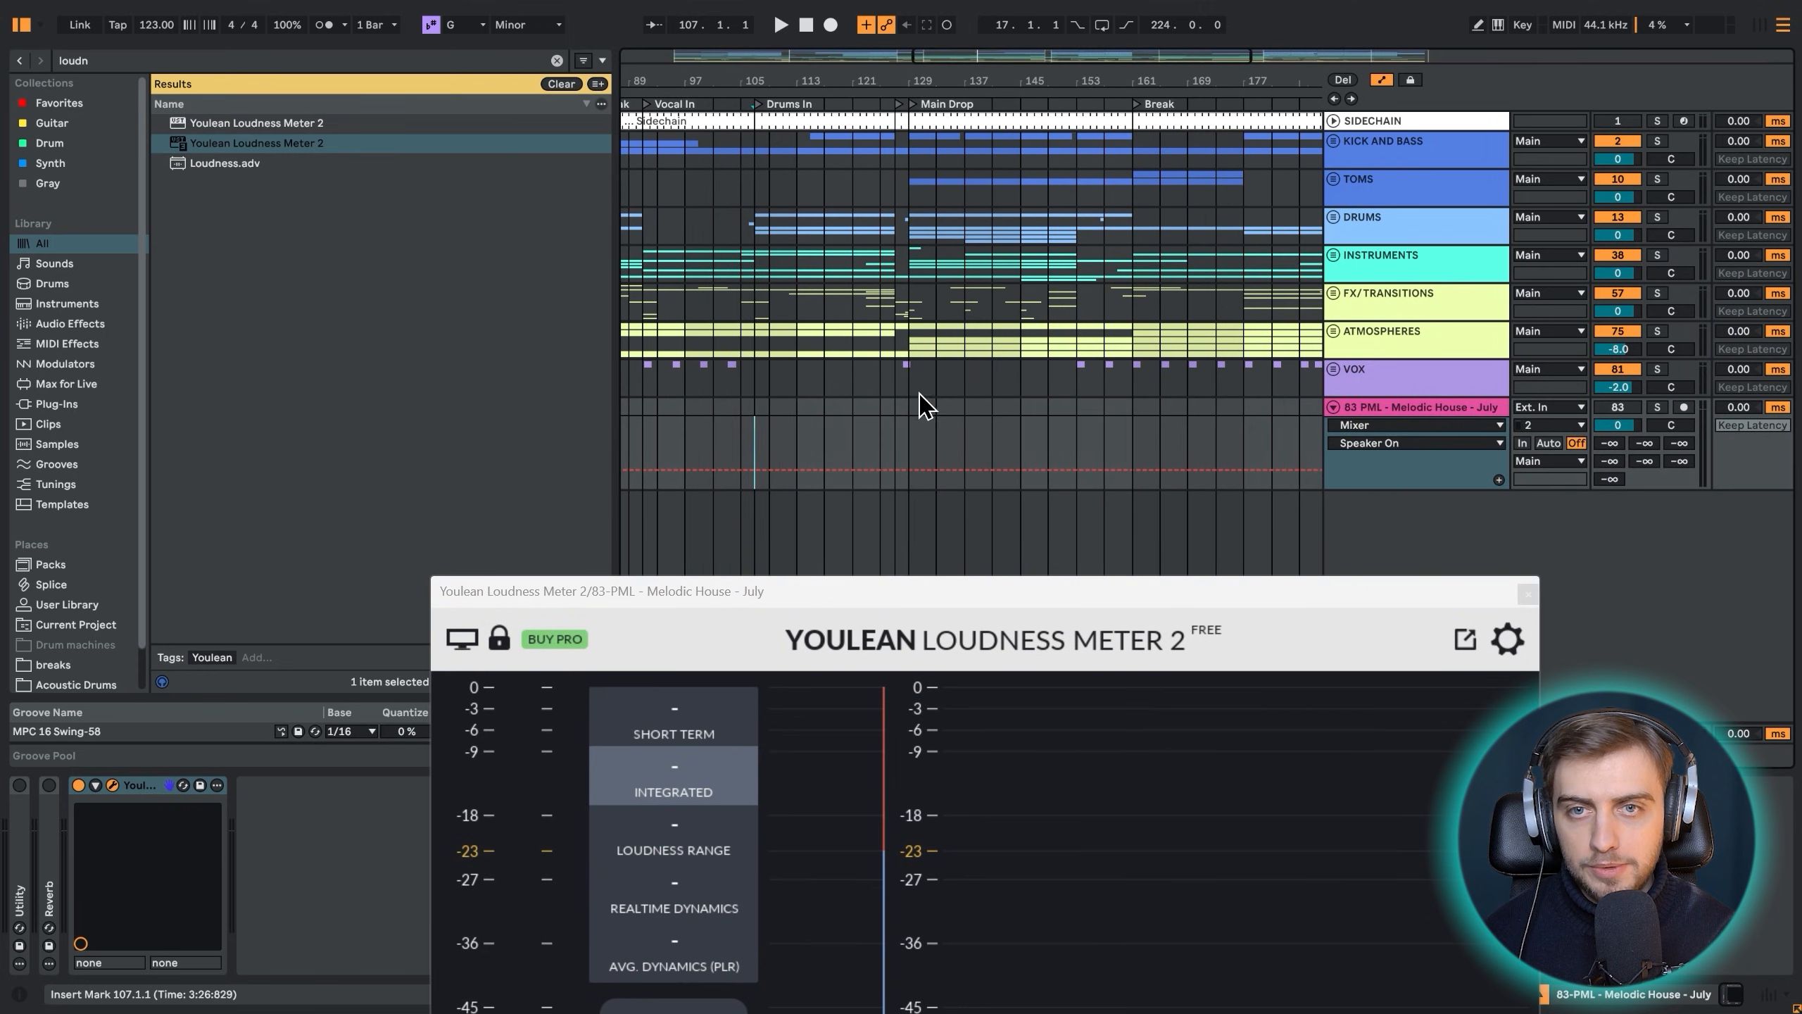
{"action": "left_click_drag", "start_coordinate": [890, 586], "coordinate": [768, 198]}
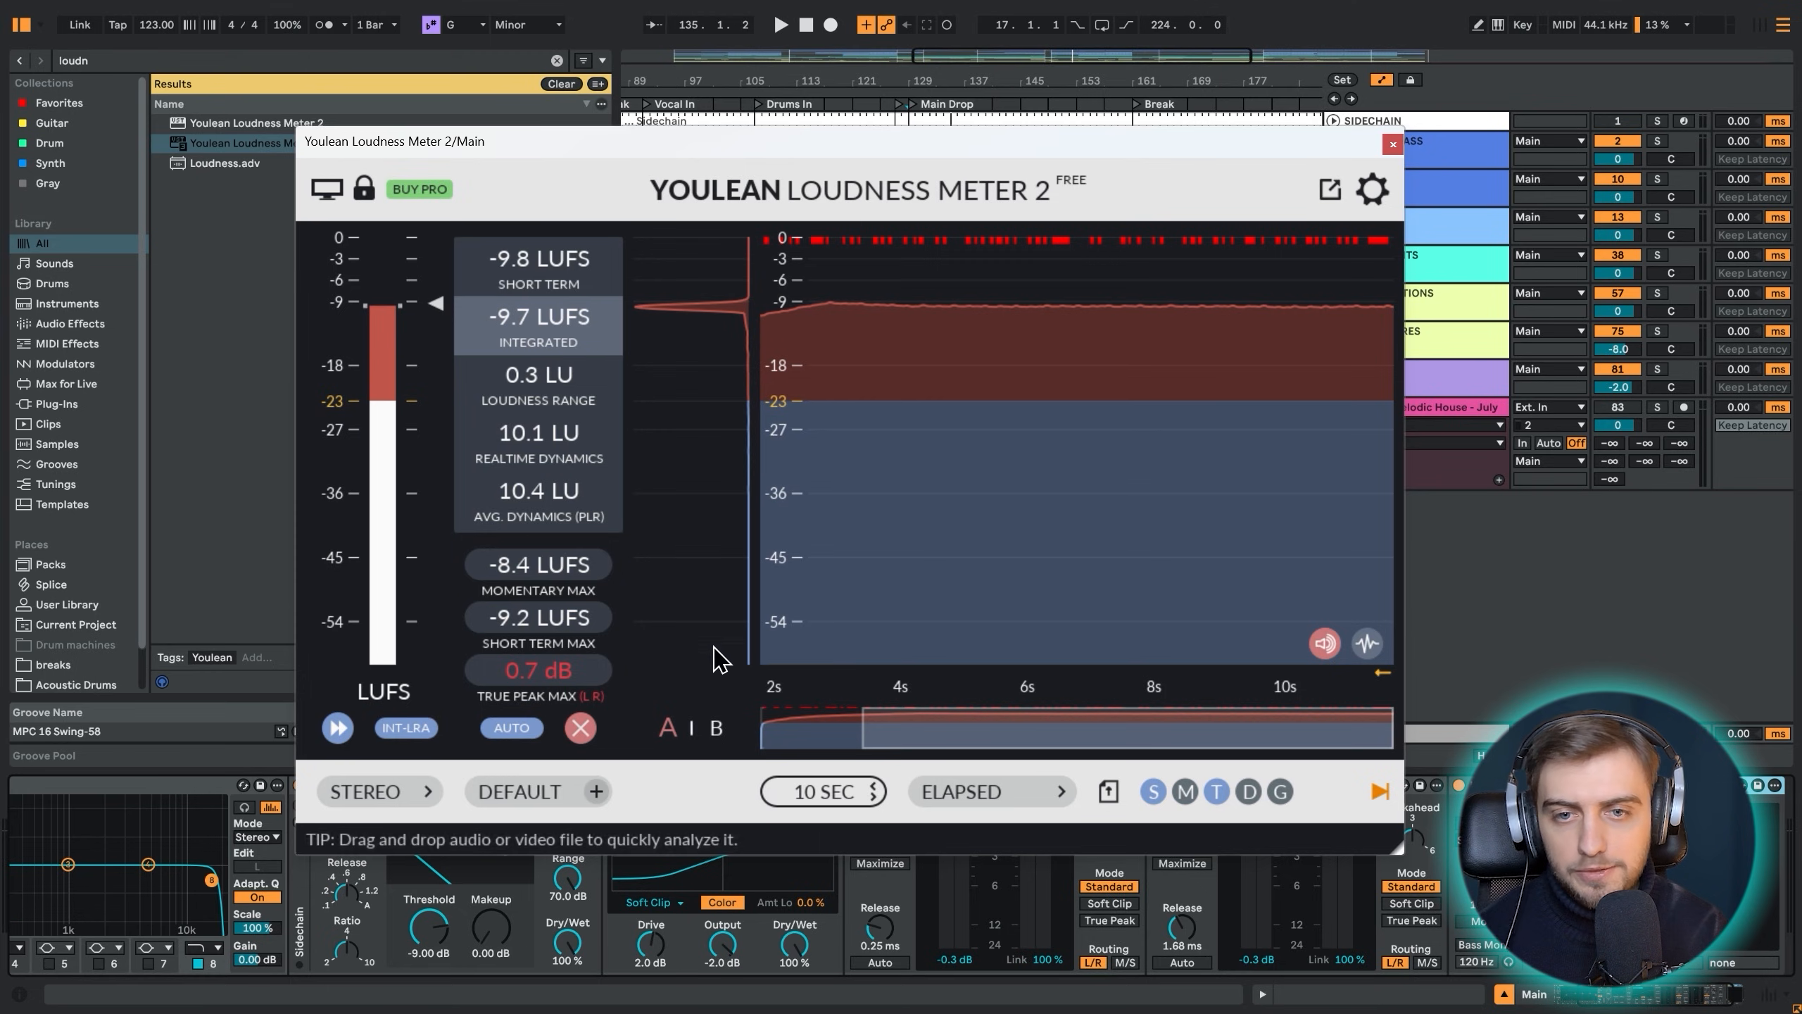
Try raising the Fast limiter's input gain to about 9.5 dB and measure the Main Drop's loudness from bar 129
{"action": "left_click_drag", "start_coordinate": [788, 191], "coordinate": [807, 122]}
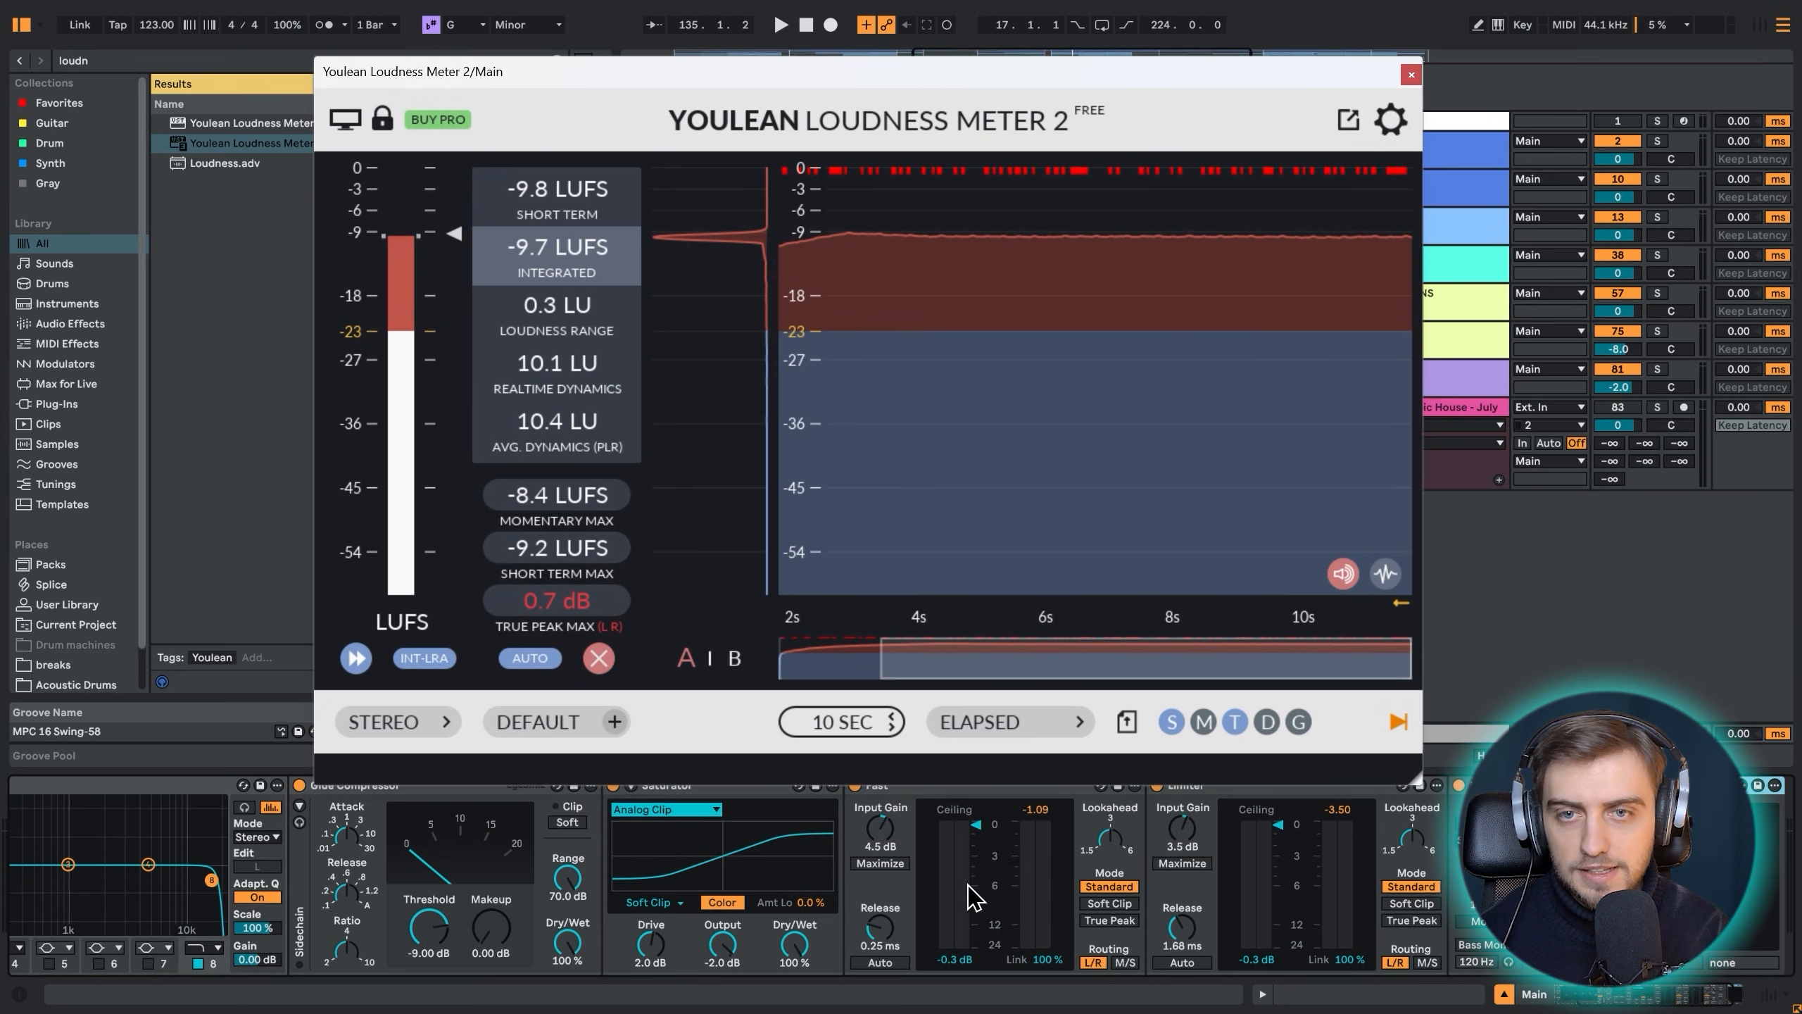
{"action": "left_click_drag", "start_coordinate": [882, 847], "coordinate": [882, 816]}
{"action": "key", "text": "space"}
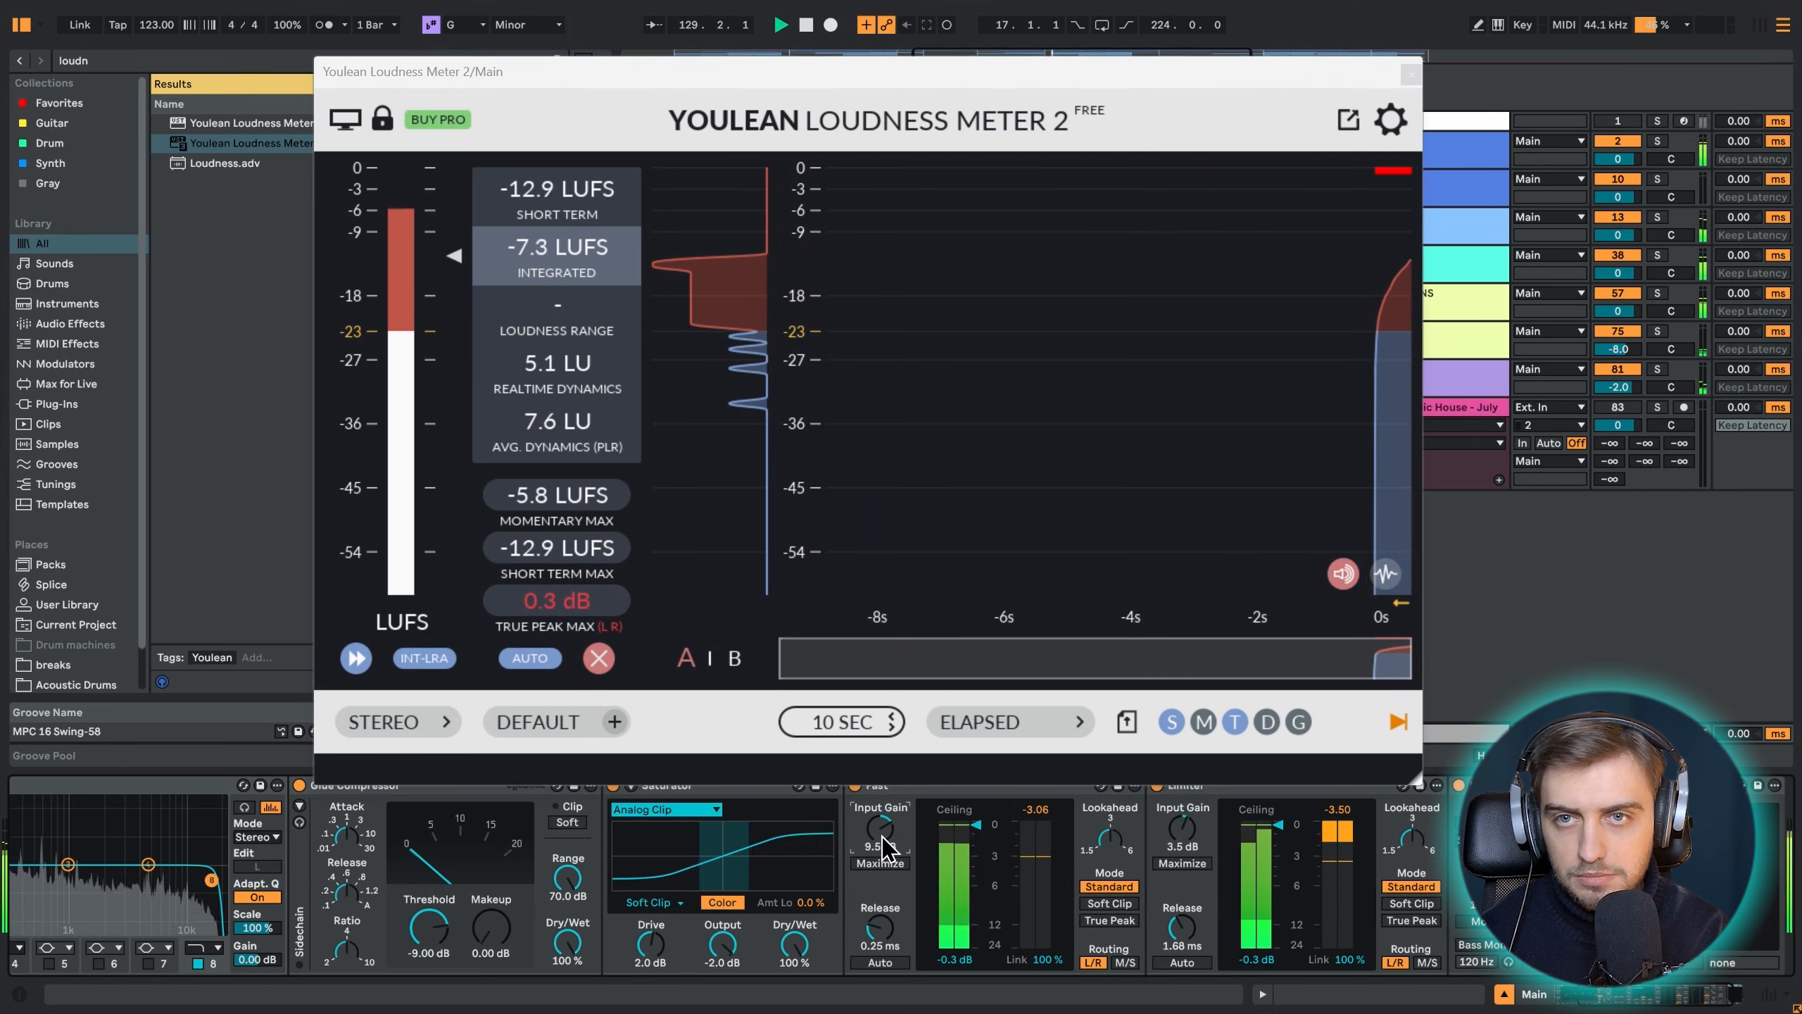
{"action": "key", "text": "space"}
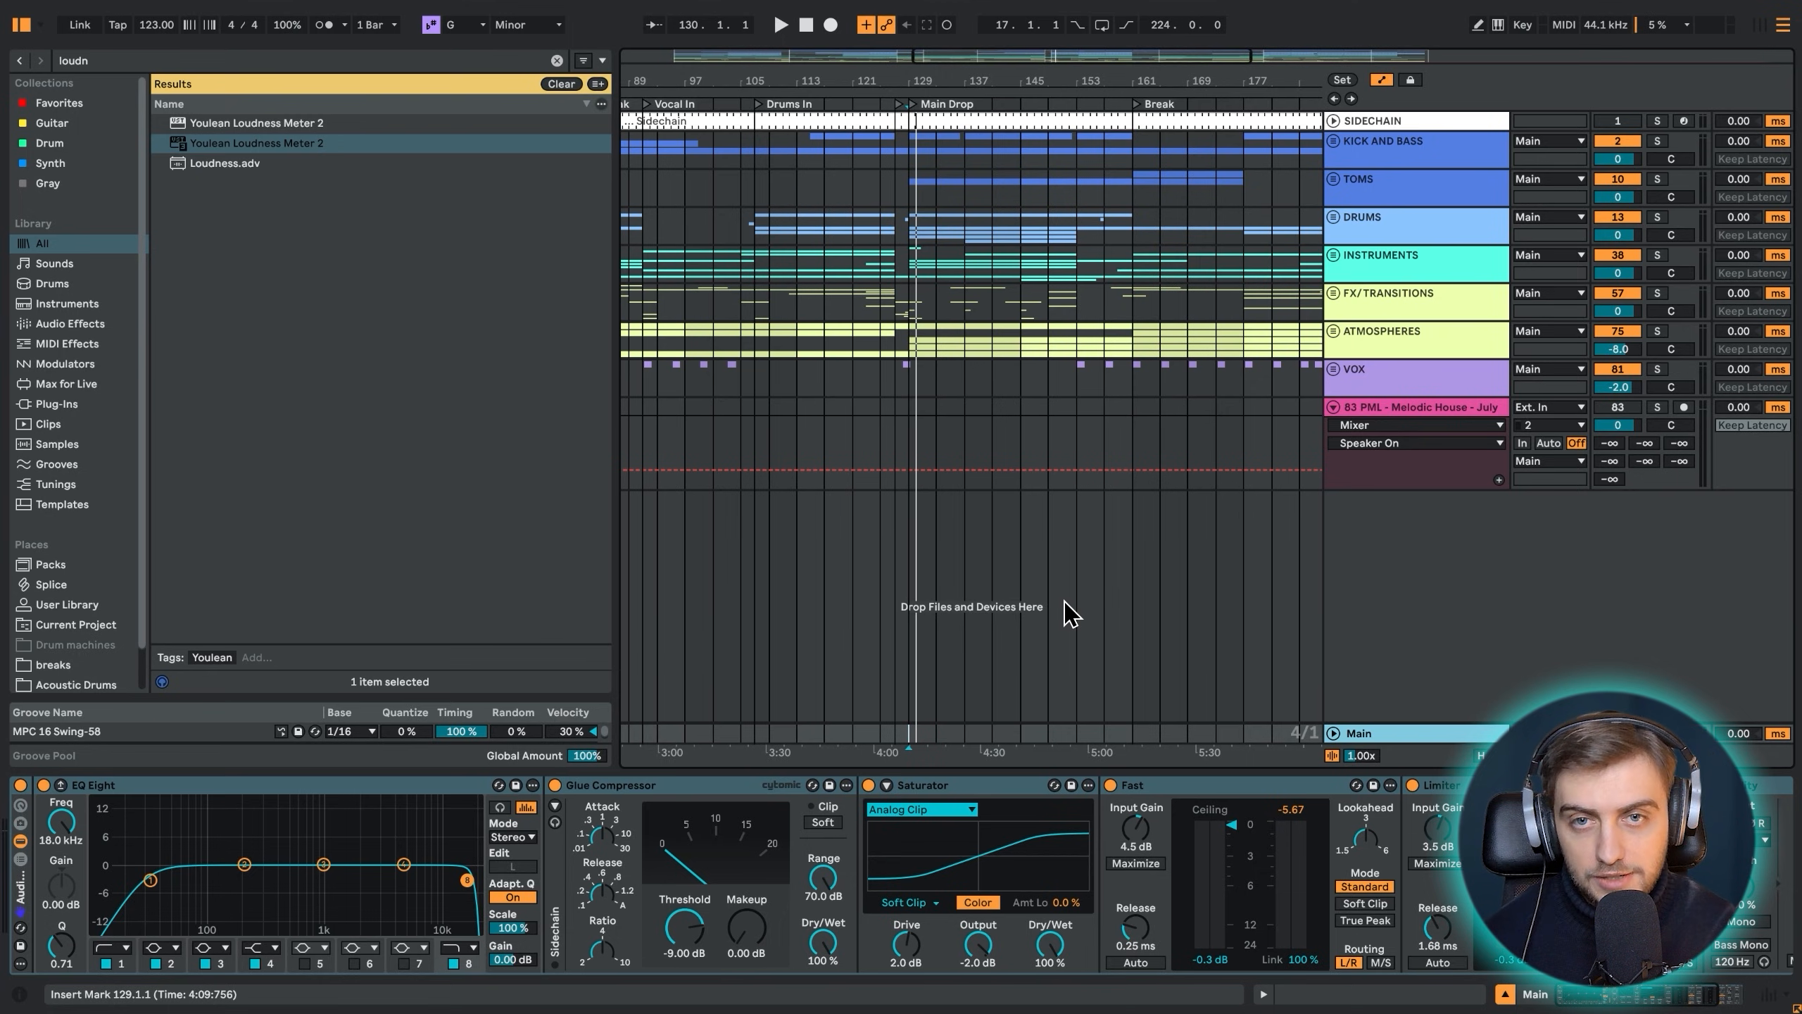
Review the audio export settings for the Main track, switch MP3 encoding on and off again, and close without exporting
{"action": "left_click", "coordinate": [1032, 402]}
{"action": "left_click", "coordinate": [912, 388]}
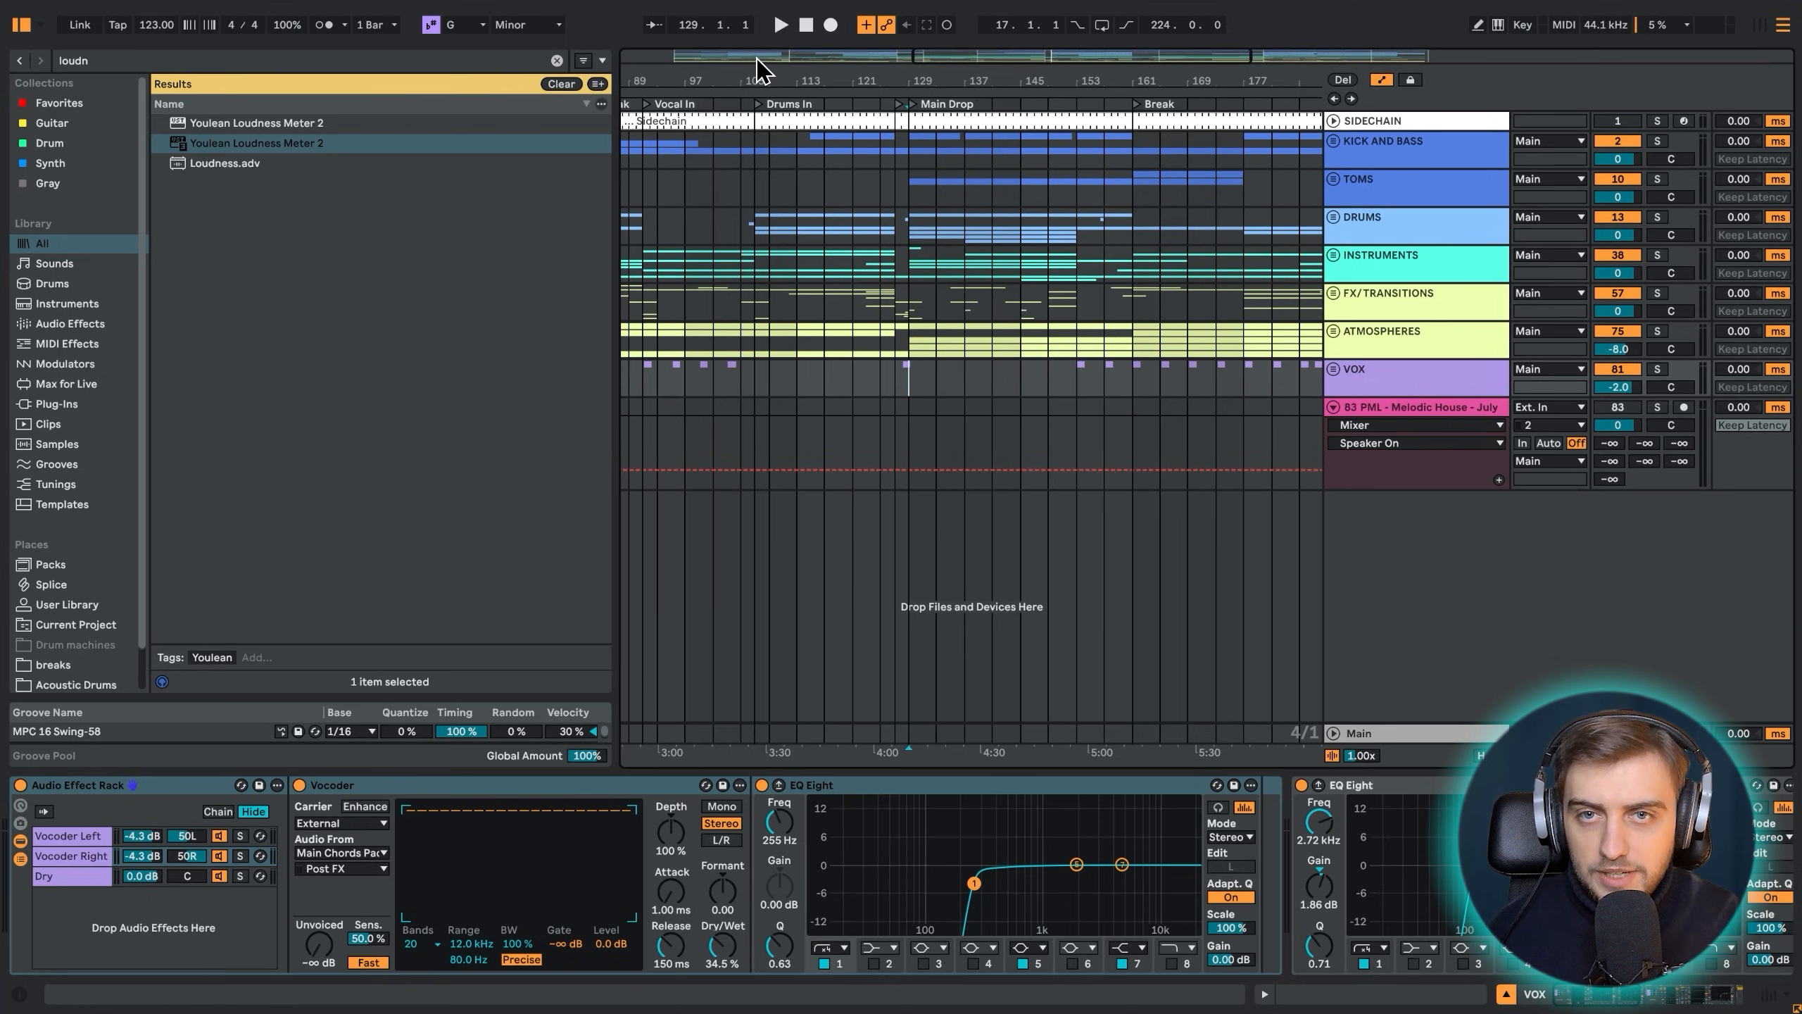
{"action": "key", "text": "ctrl+shift+r"}
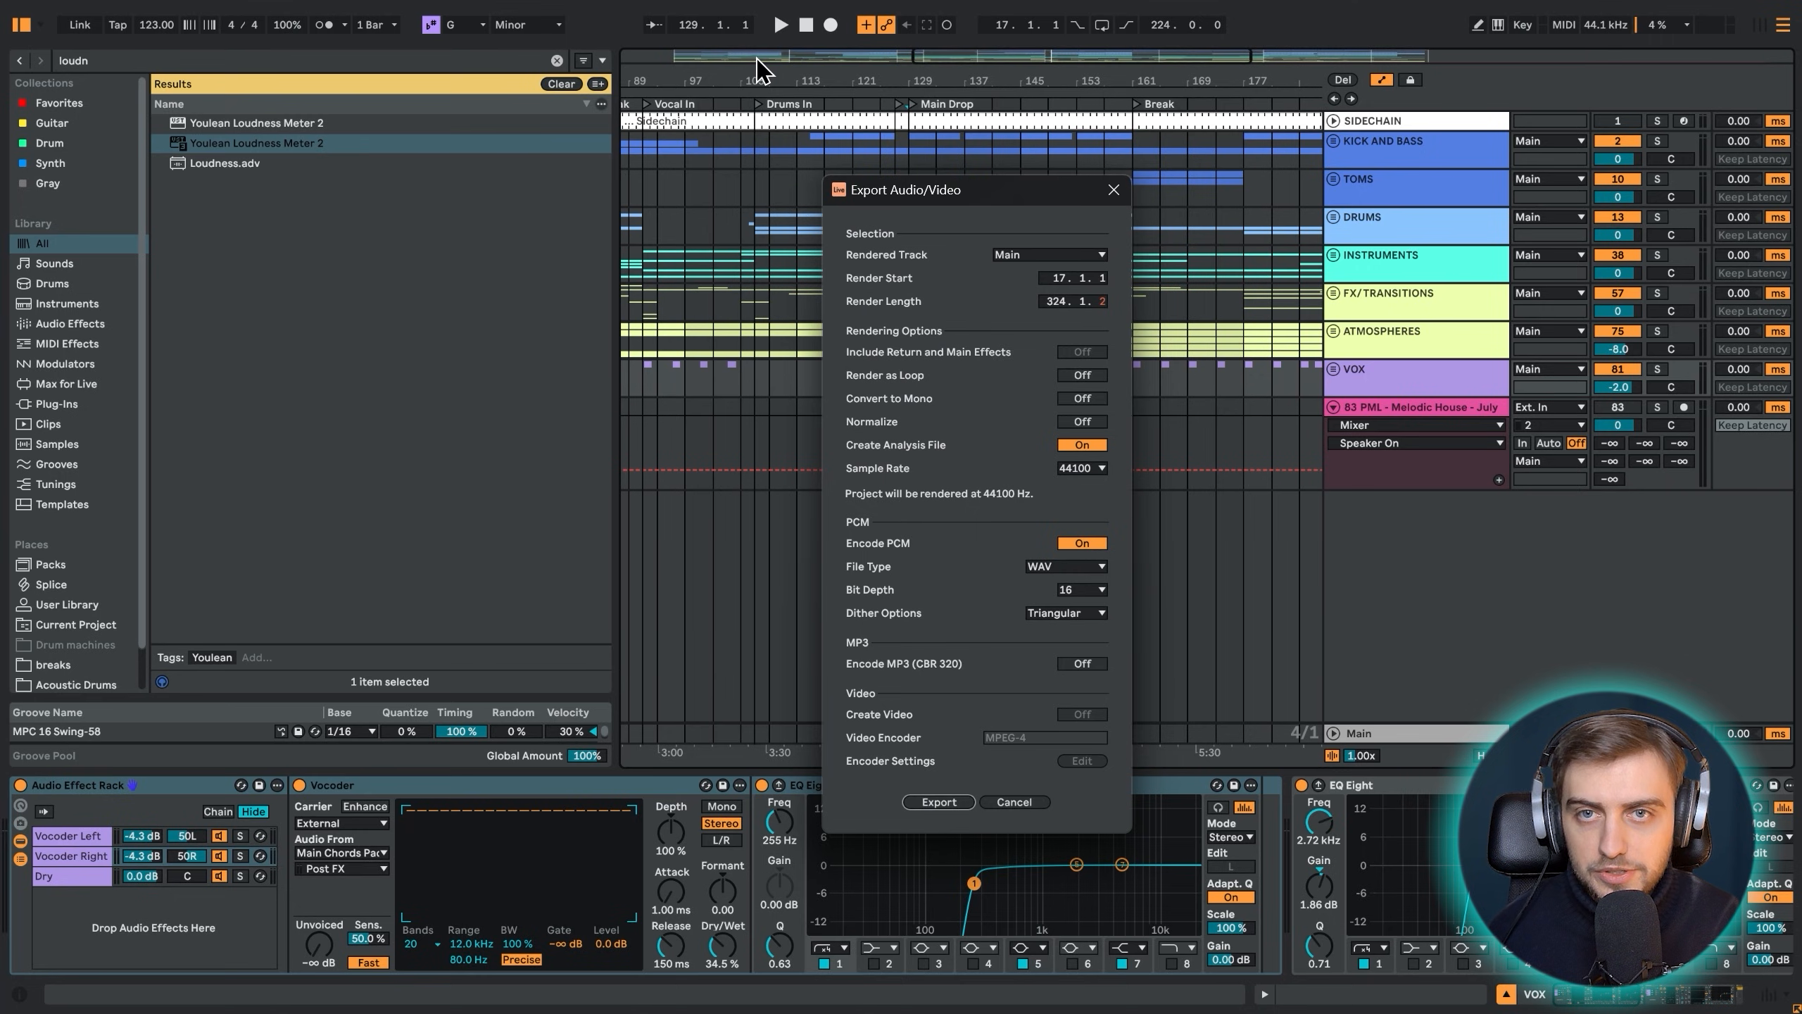
{"action": "left_click", "coordinate": [1071, 665]}
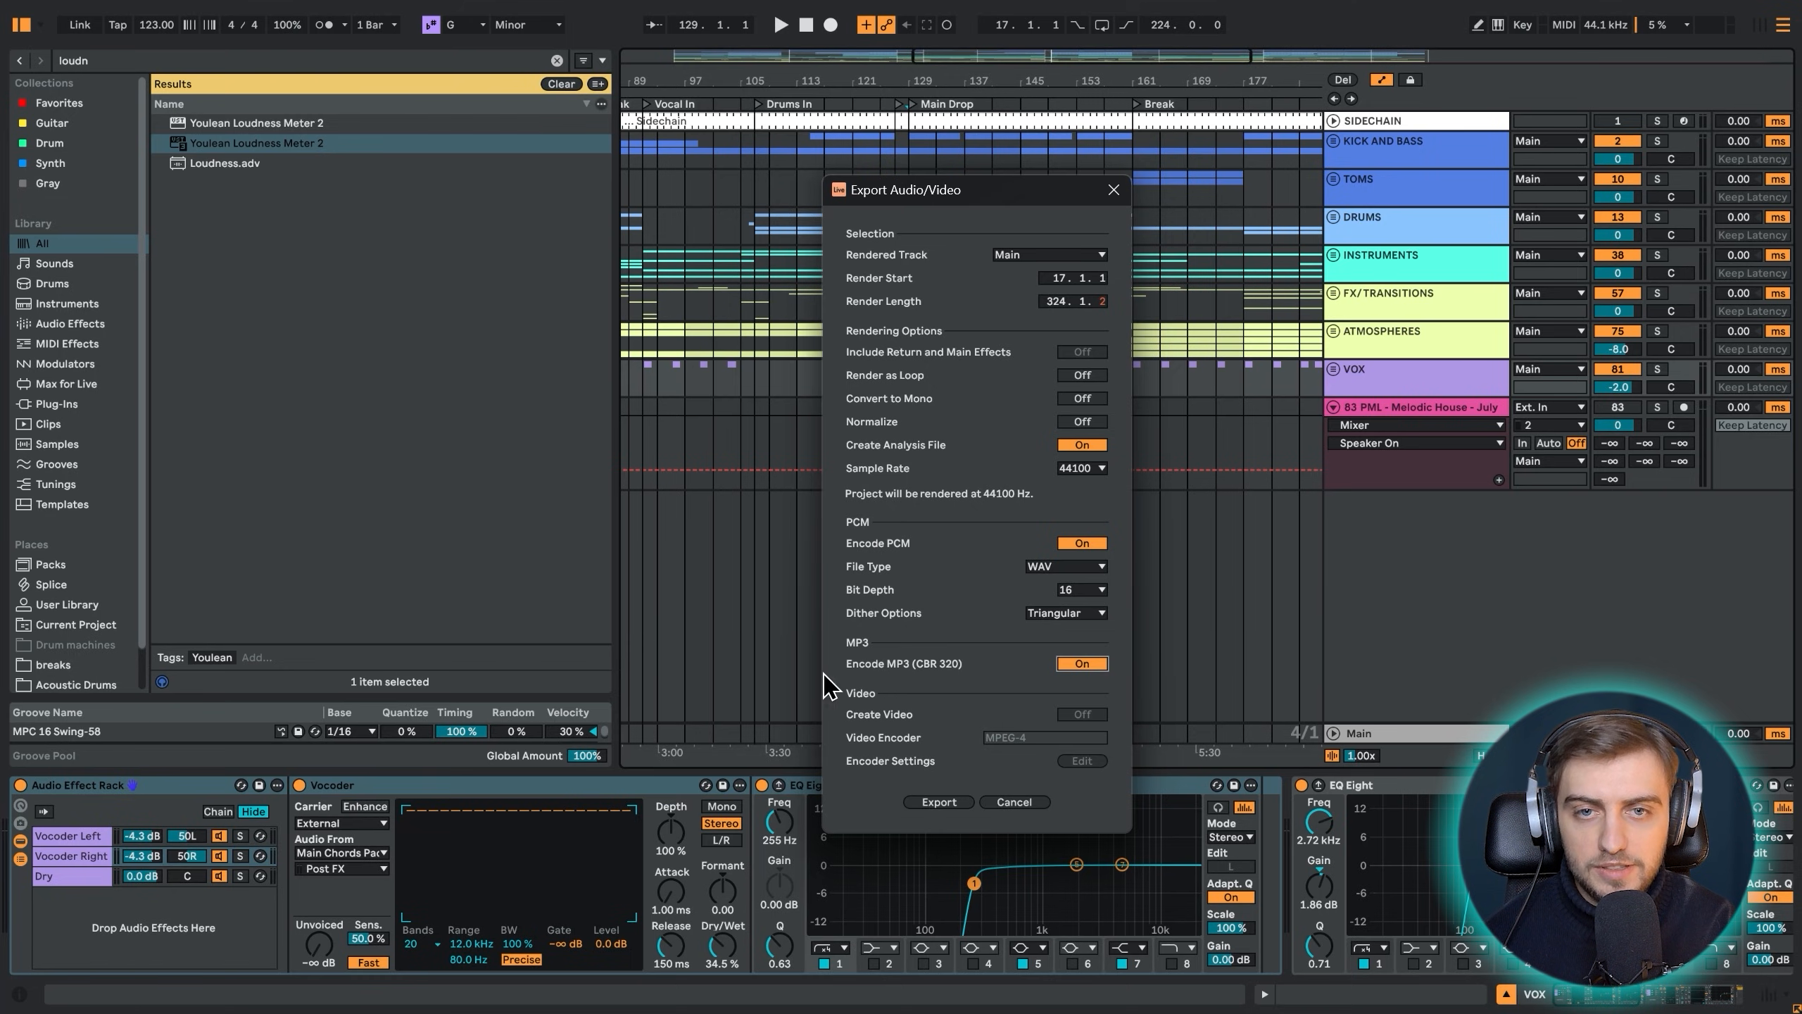
{"action": "left_click", "coordinate": [1082, 665]}
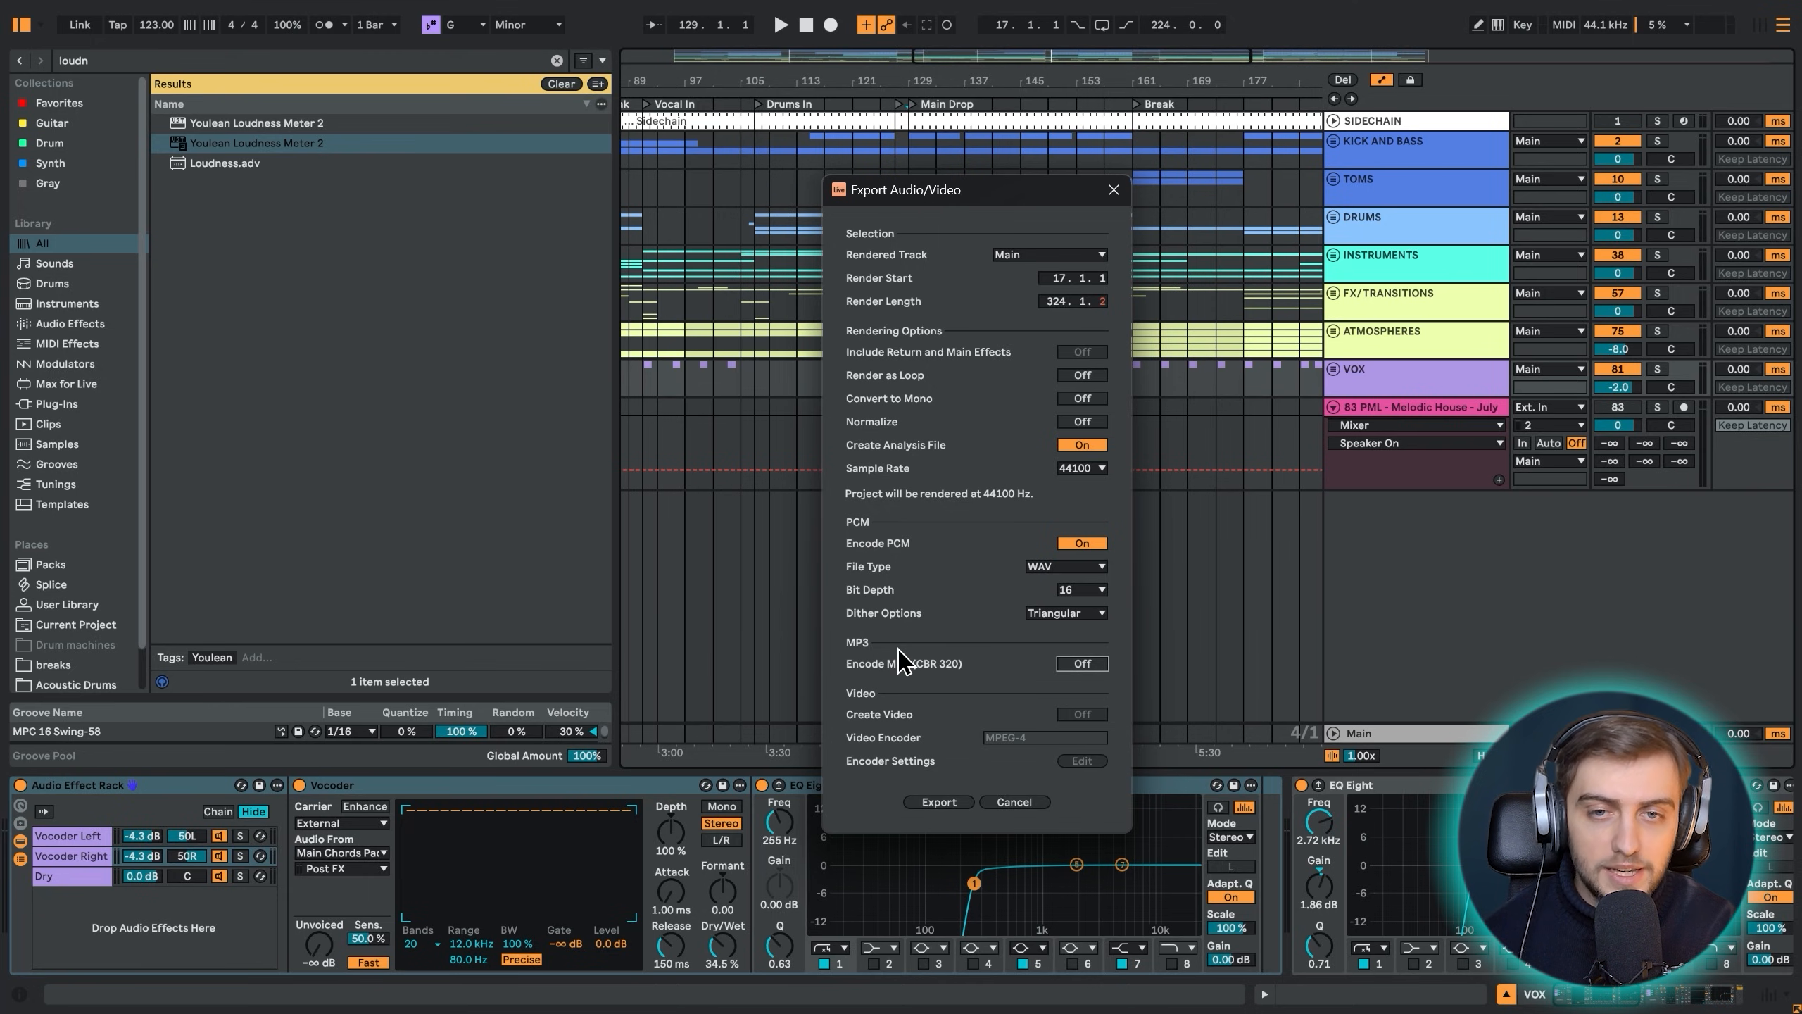
{"action": "left_click", "coordinate": [1113, 190]}
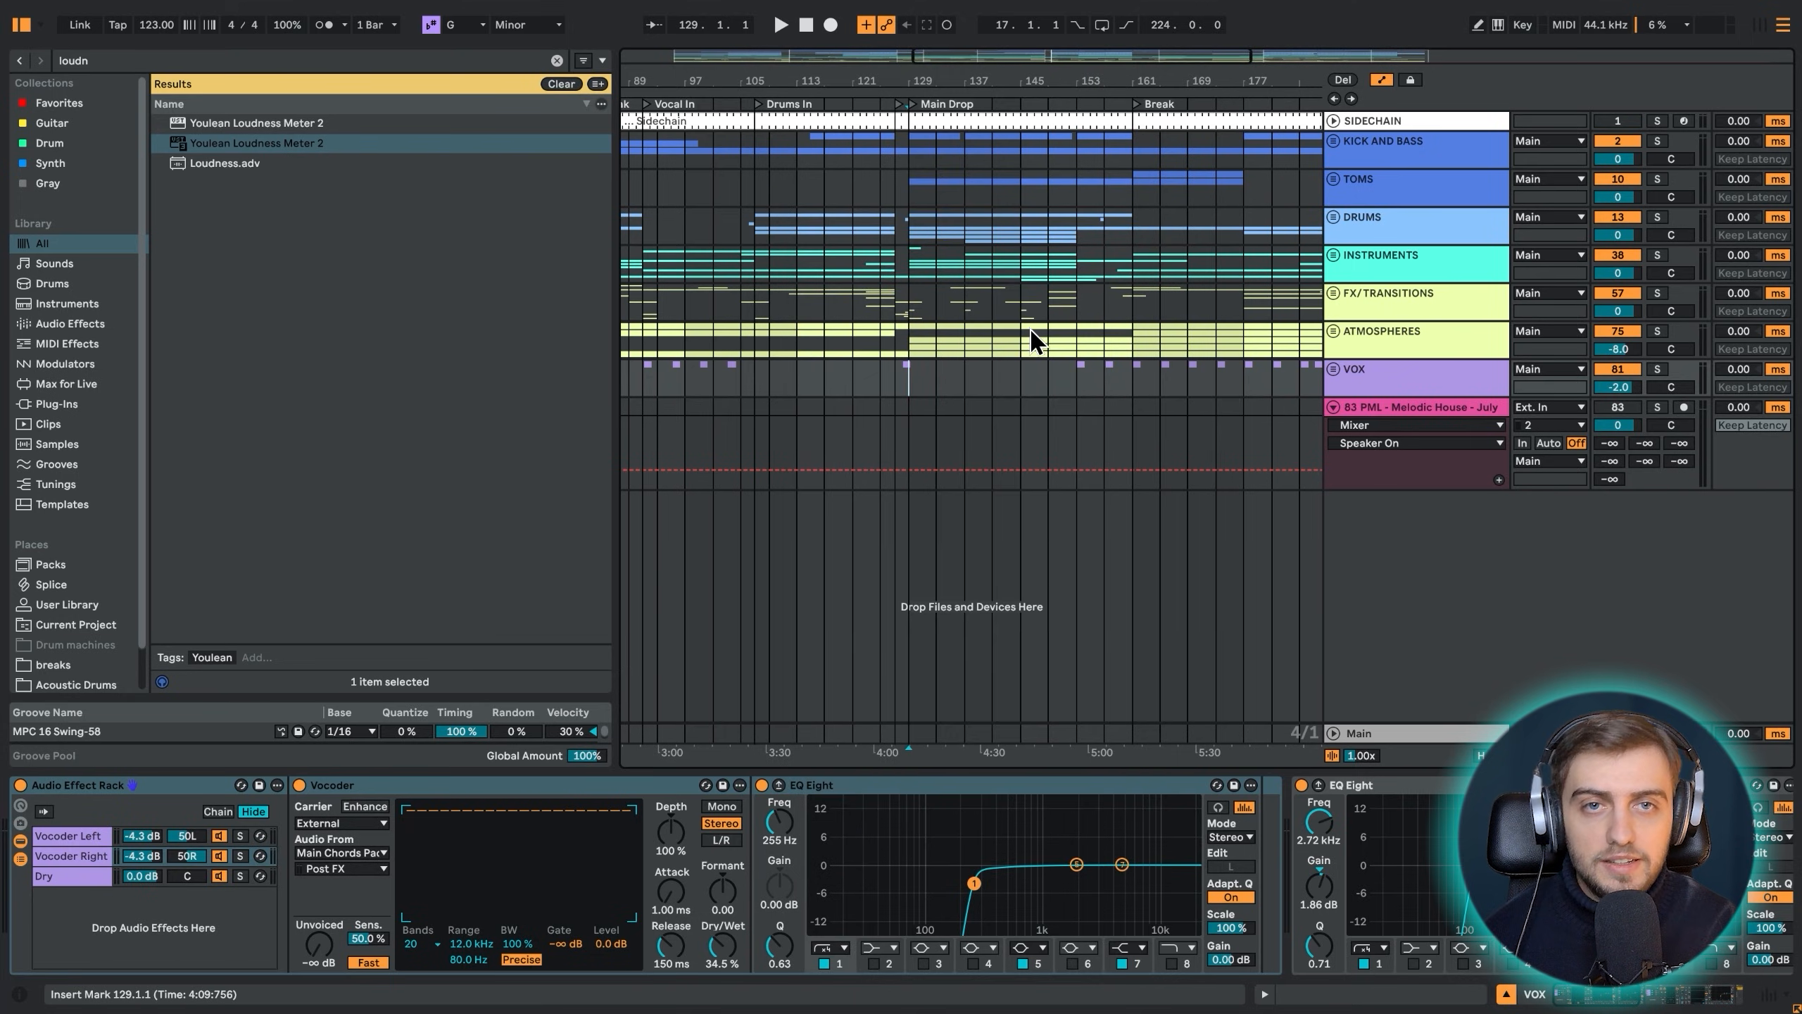
Unfold and solo the KICK AND BASS group and play it from bar 129 of the Main Drop
{"action": "left_click", "coordinate": [907, 201]}
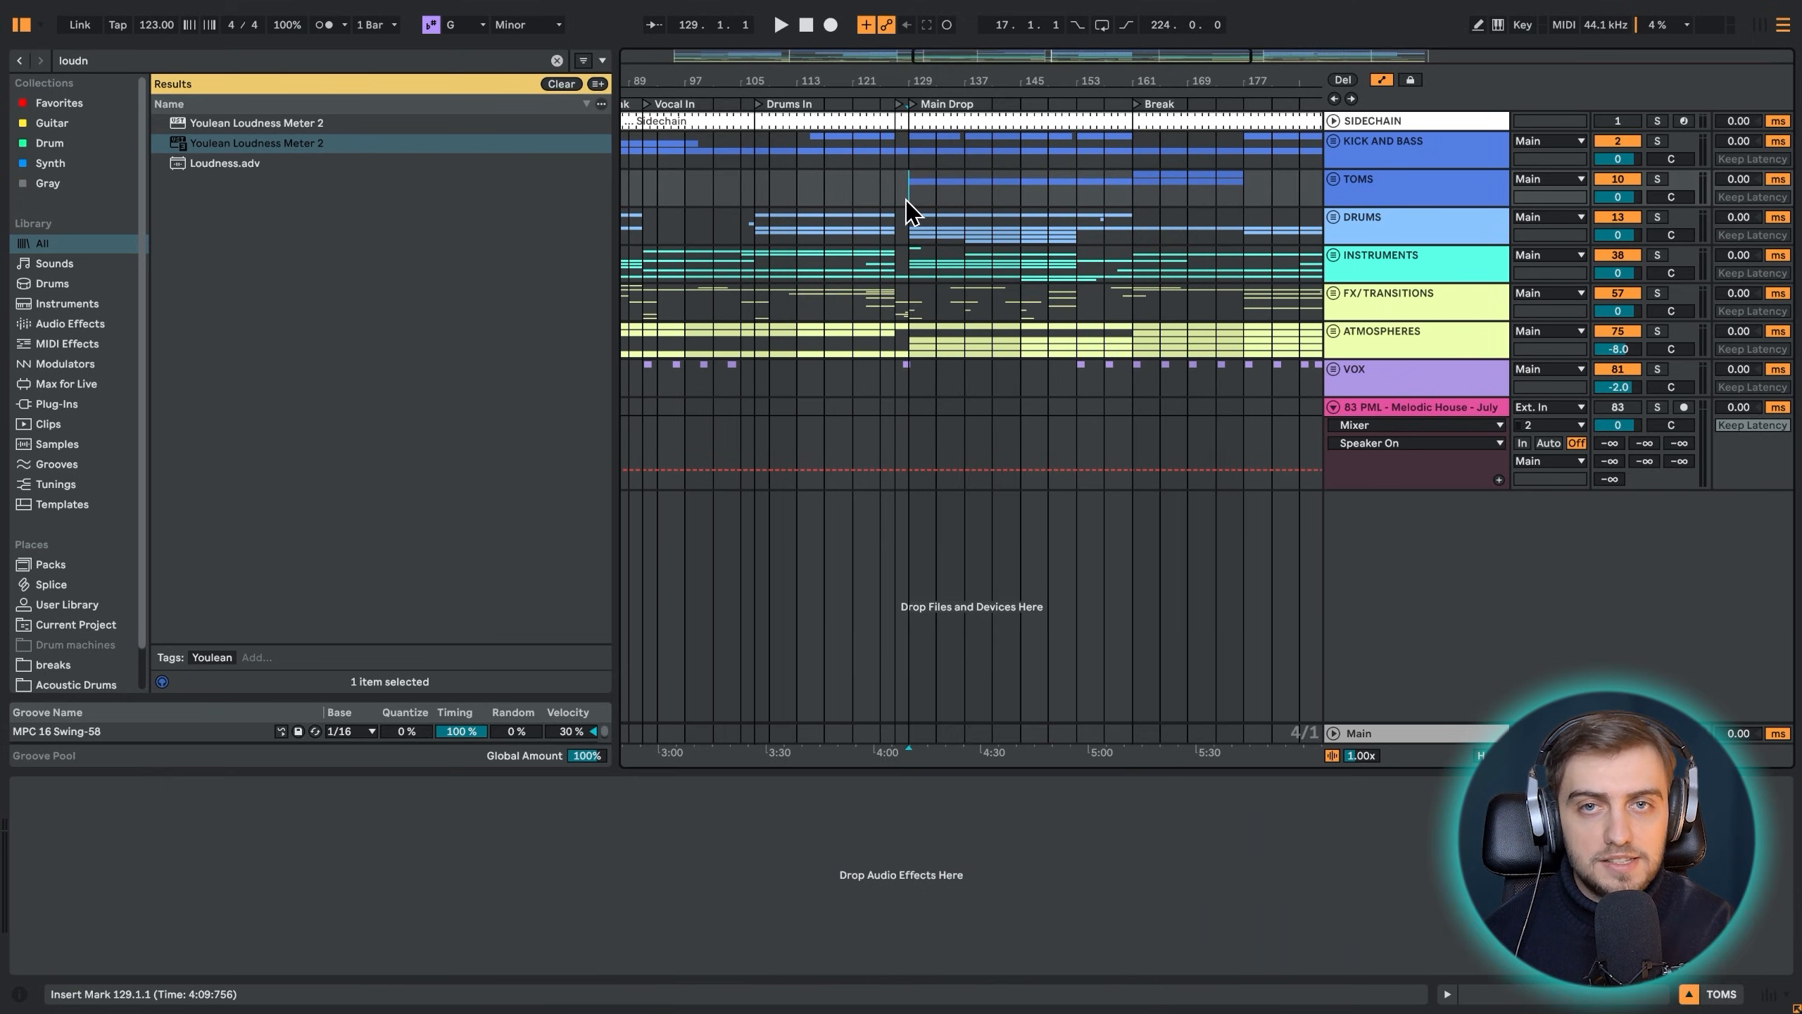
{"action": "left_click", "coordinate": [908, 151]}
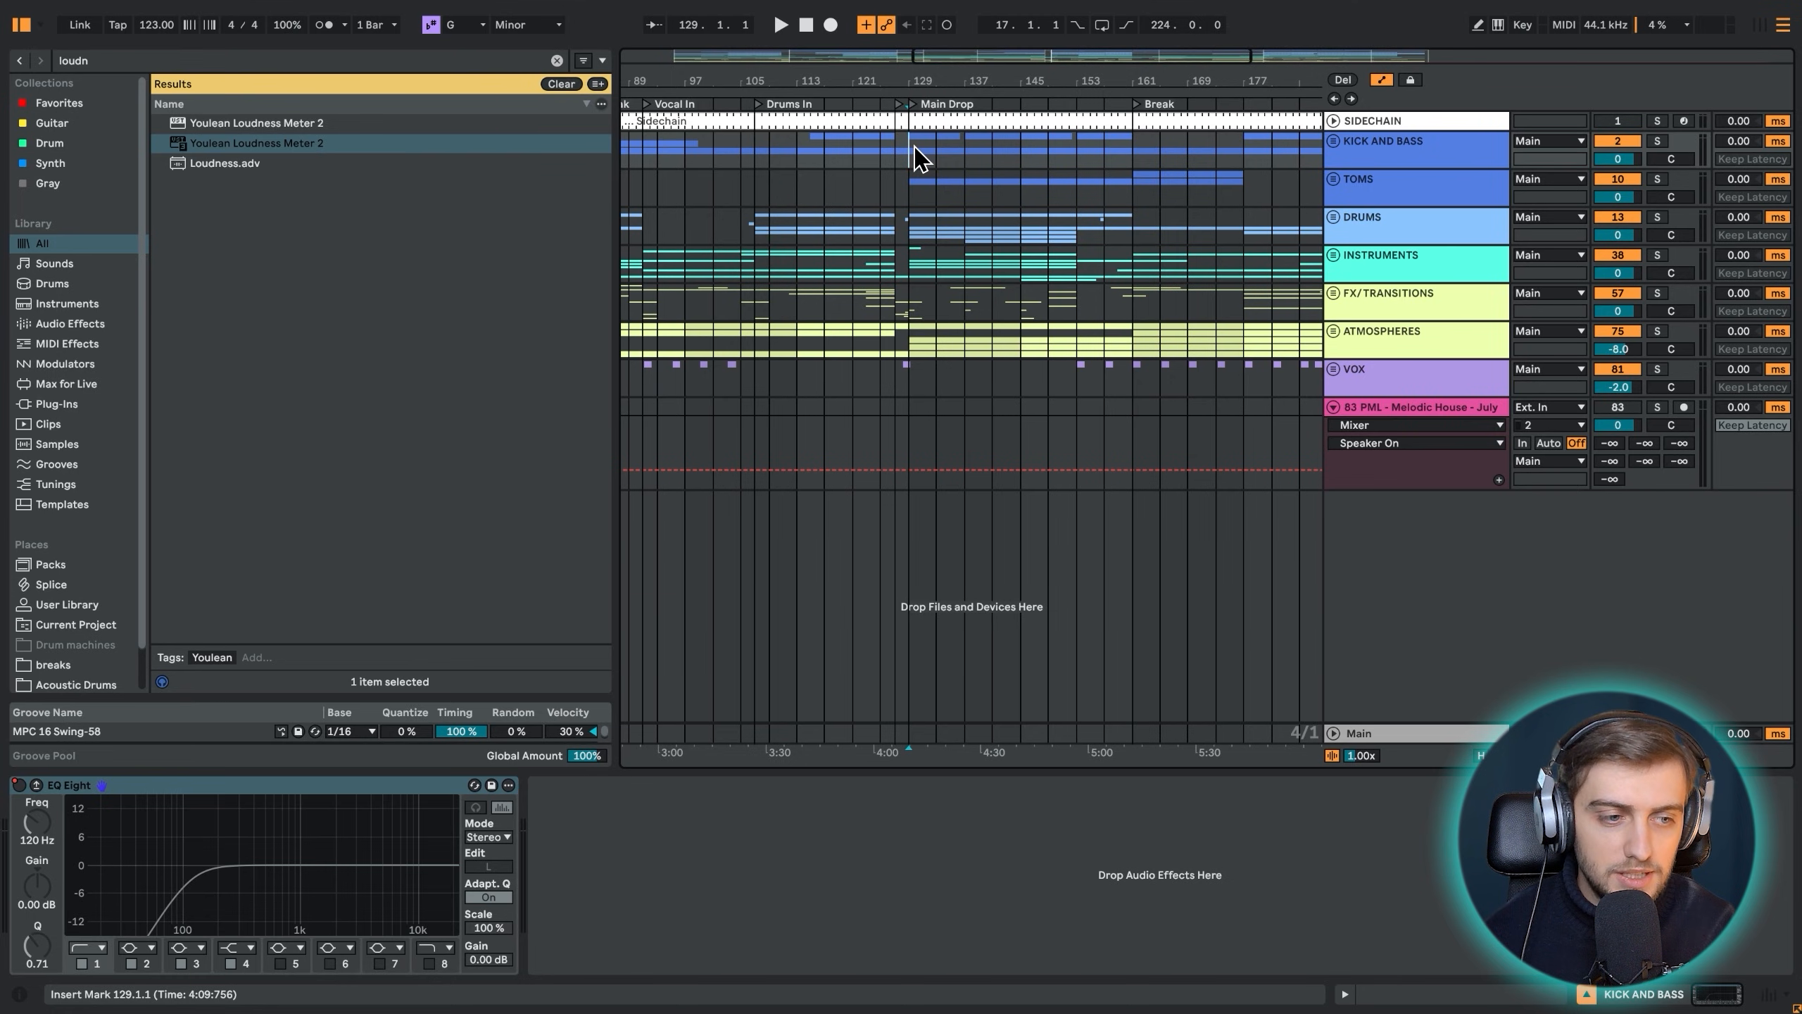
{"action": "left_click", "coordinate": [1411, 151]}
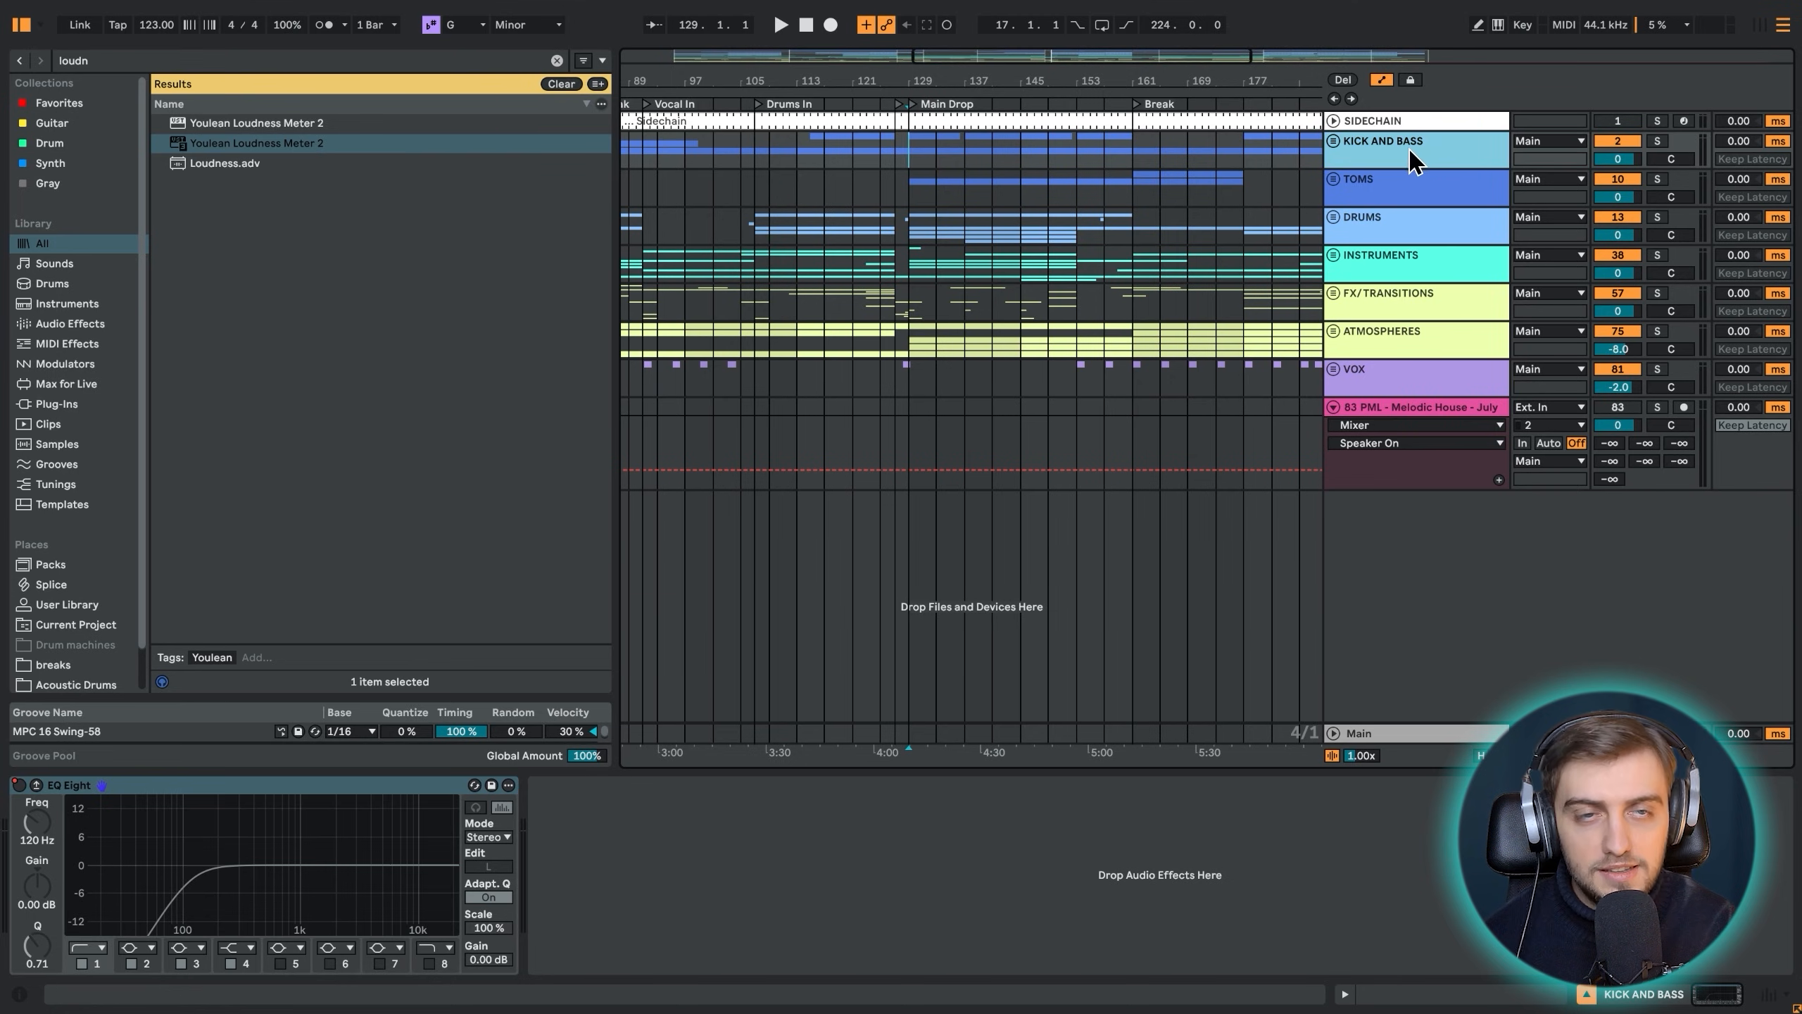
{"action": "left_click", "coordinate": [1333, 141]}
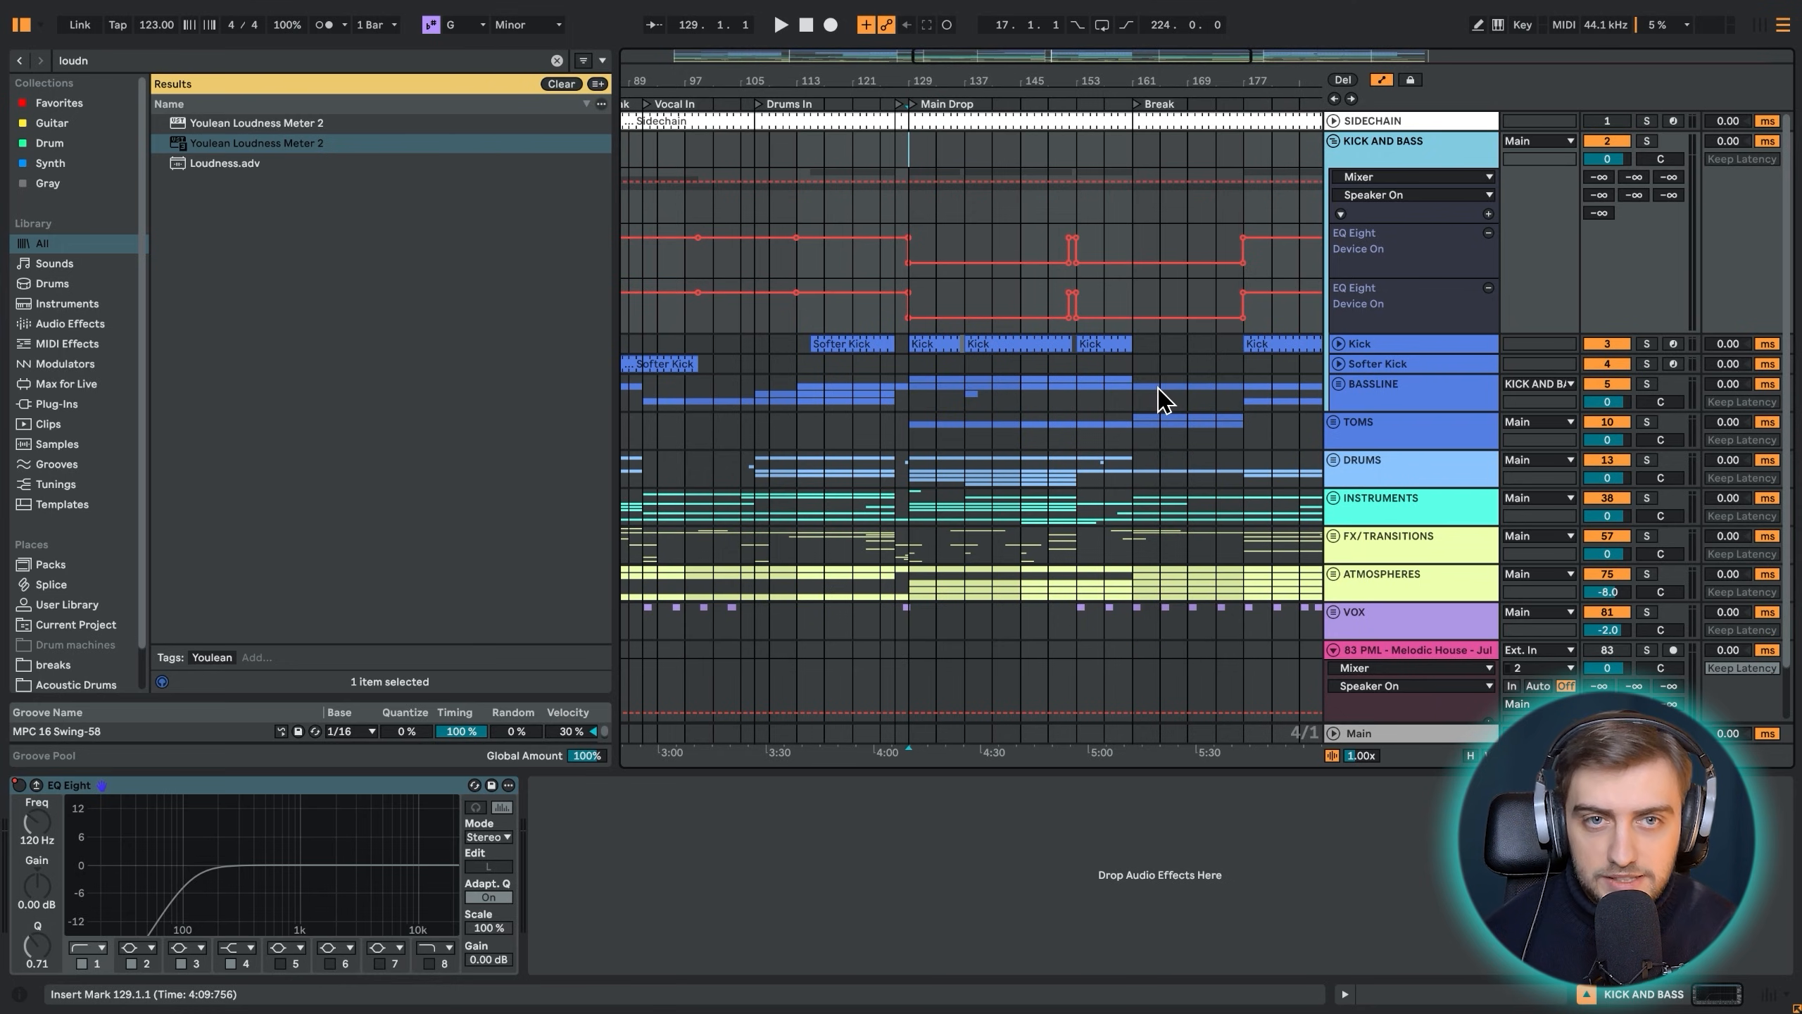
{"action": "left_click", "coordinate": [1647, 141]}
{"action": "key", "text": "space"}
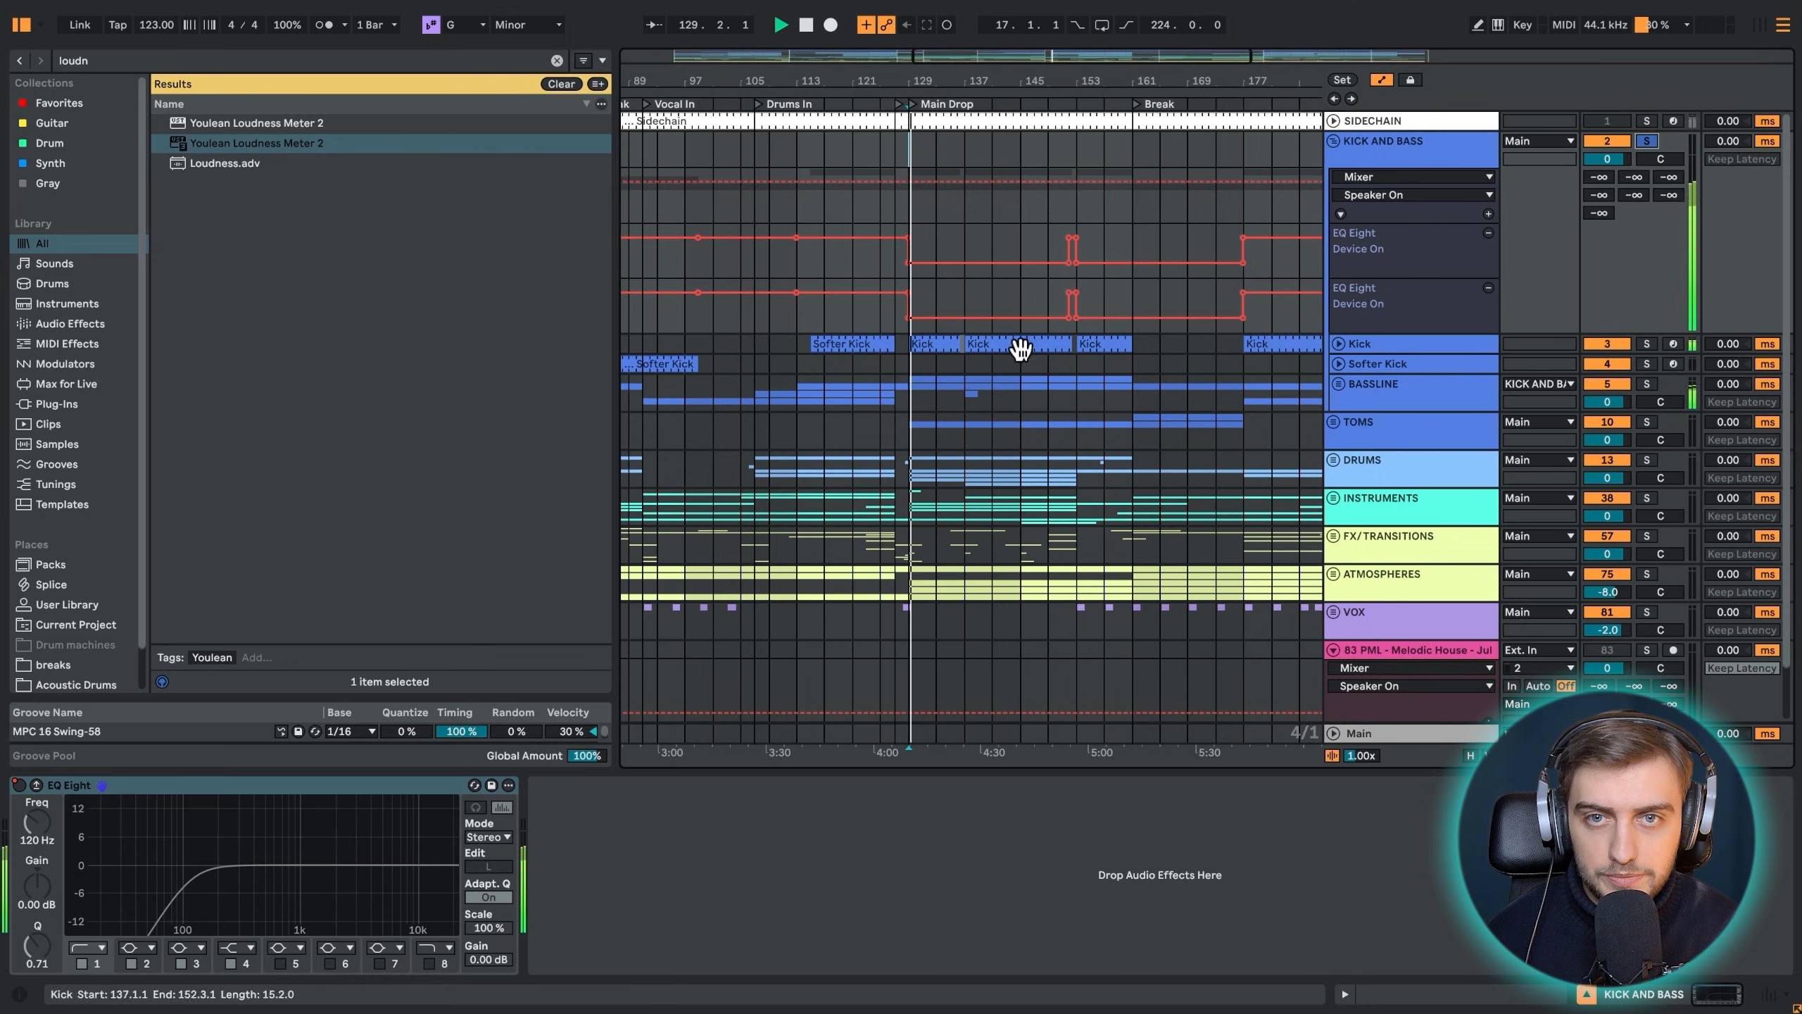
Stop playback, unfold the BASSLINE group and show the devices of its Sub Bass track
{"action": "left_click", "coordinate": [1366, 403]}
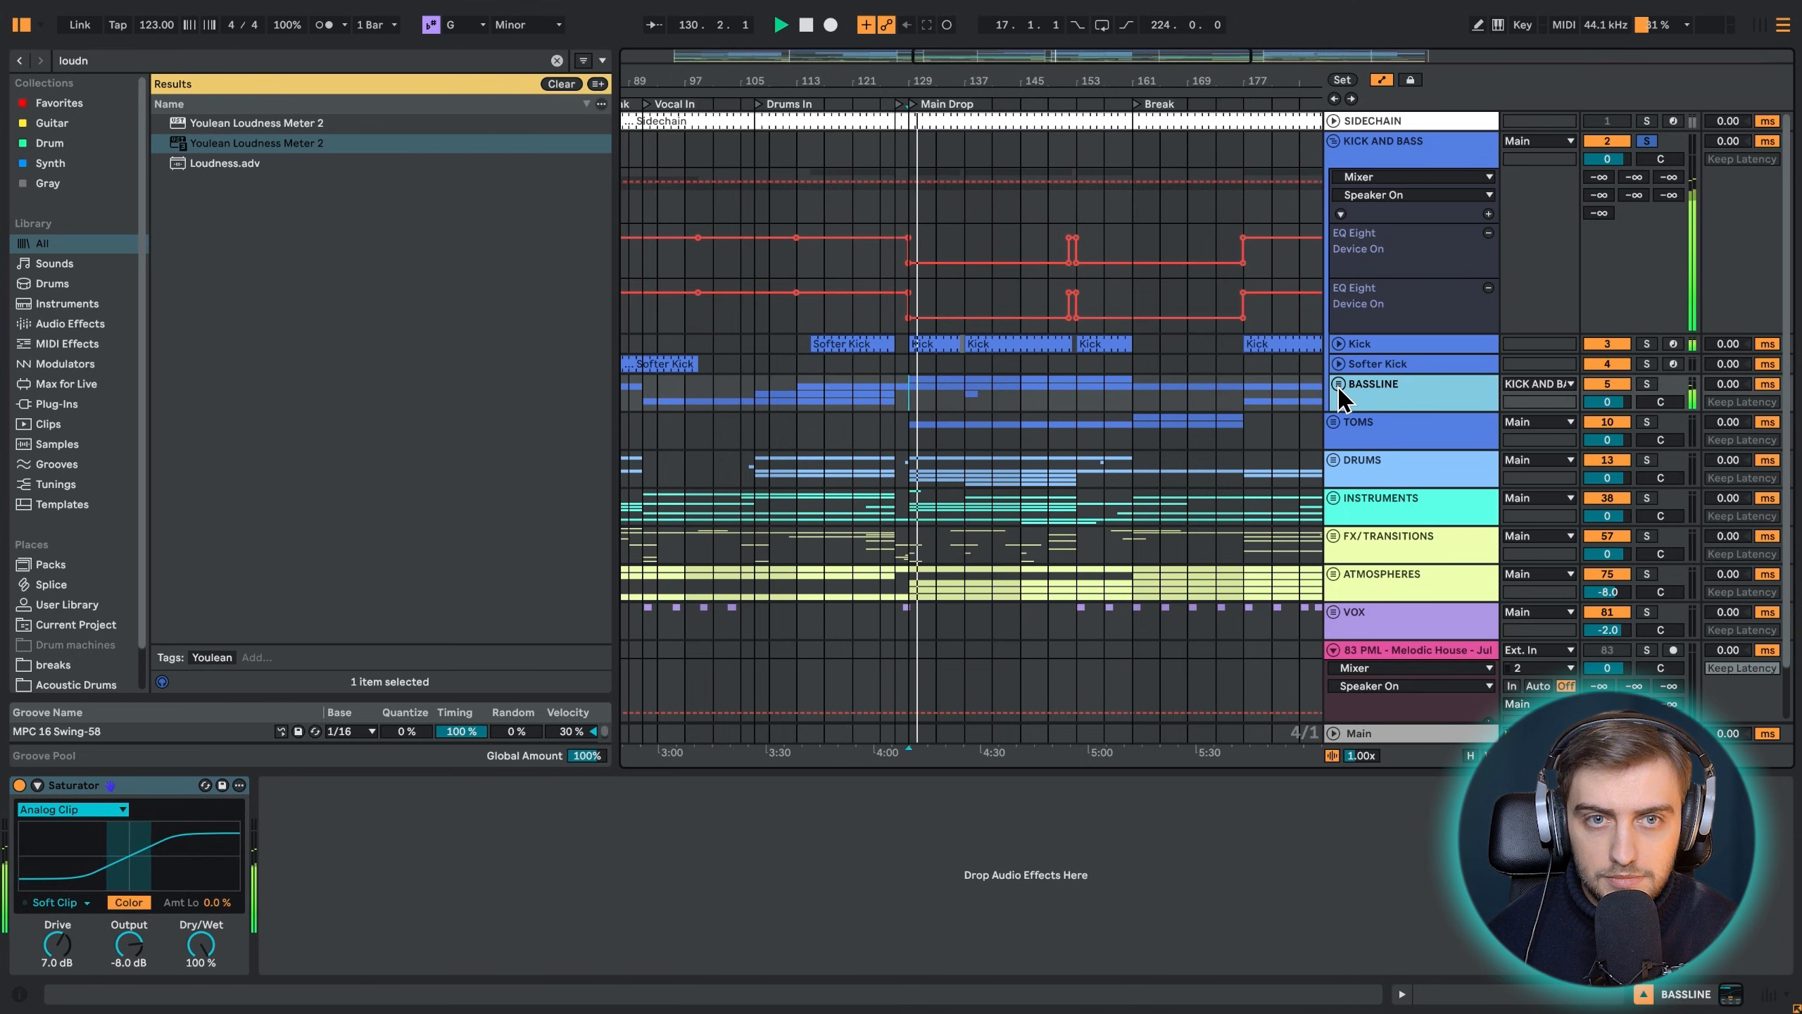
{"action": "key", "text": "space"}
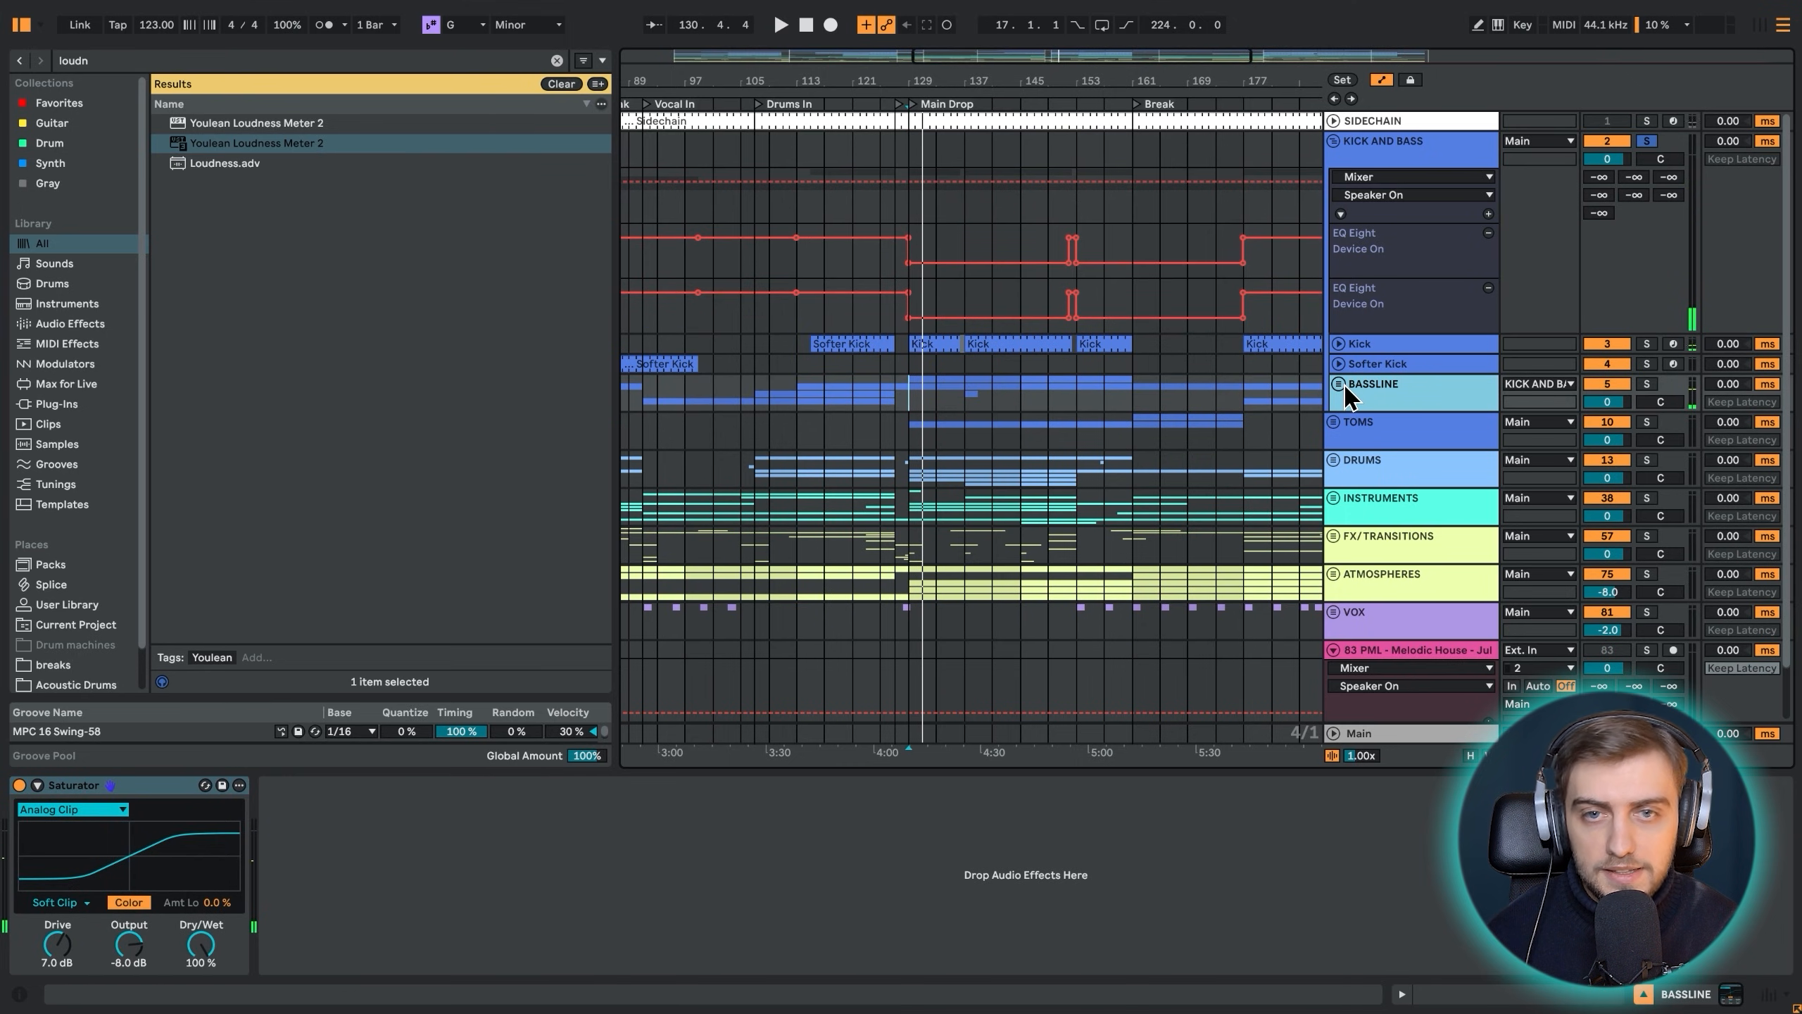
{"action": "left_click", "coordinate": [1338, 384]}
{"action": "left_click", "coordinate": [1364, 477]}
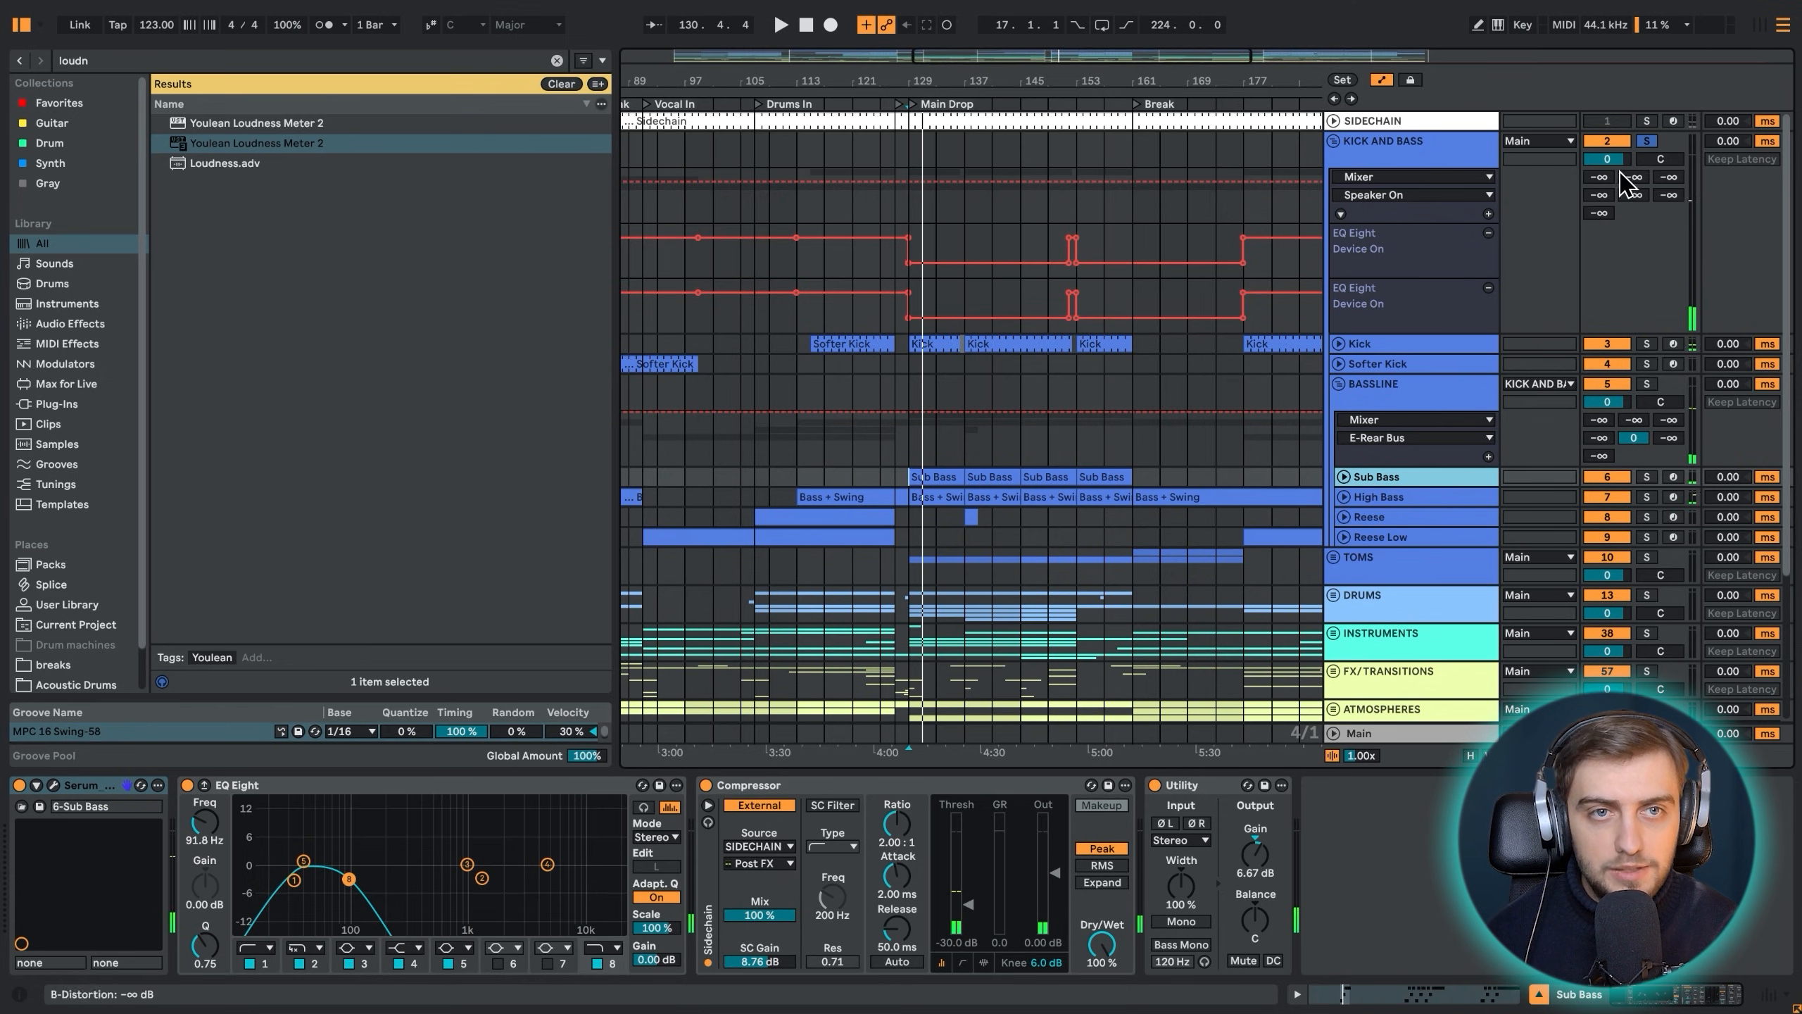
Mute the Kick track, play the soloed KICK AND BASS group, then stop and turn the Kick back on
{"action": "left_click", "coordinate": [1596, 346]}
{"action": "key", "text": "space"}
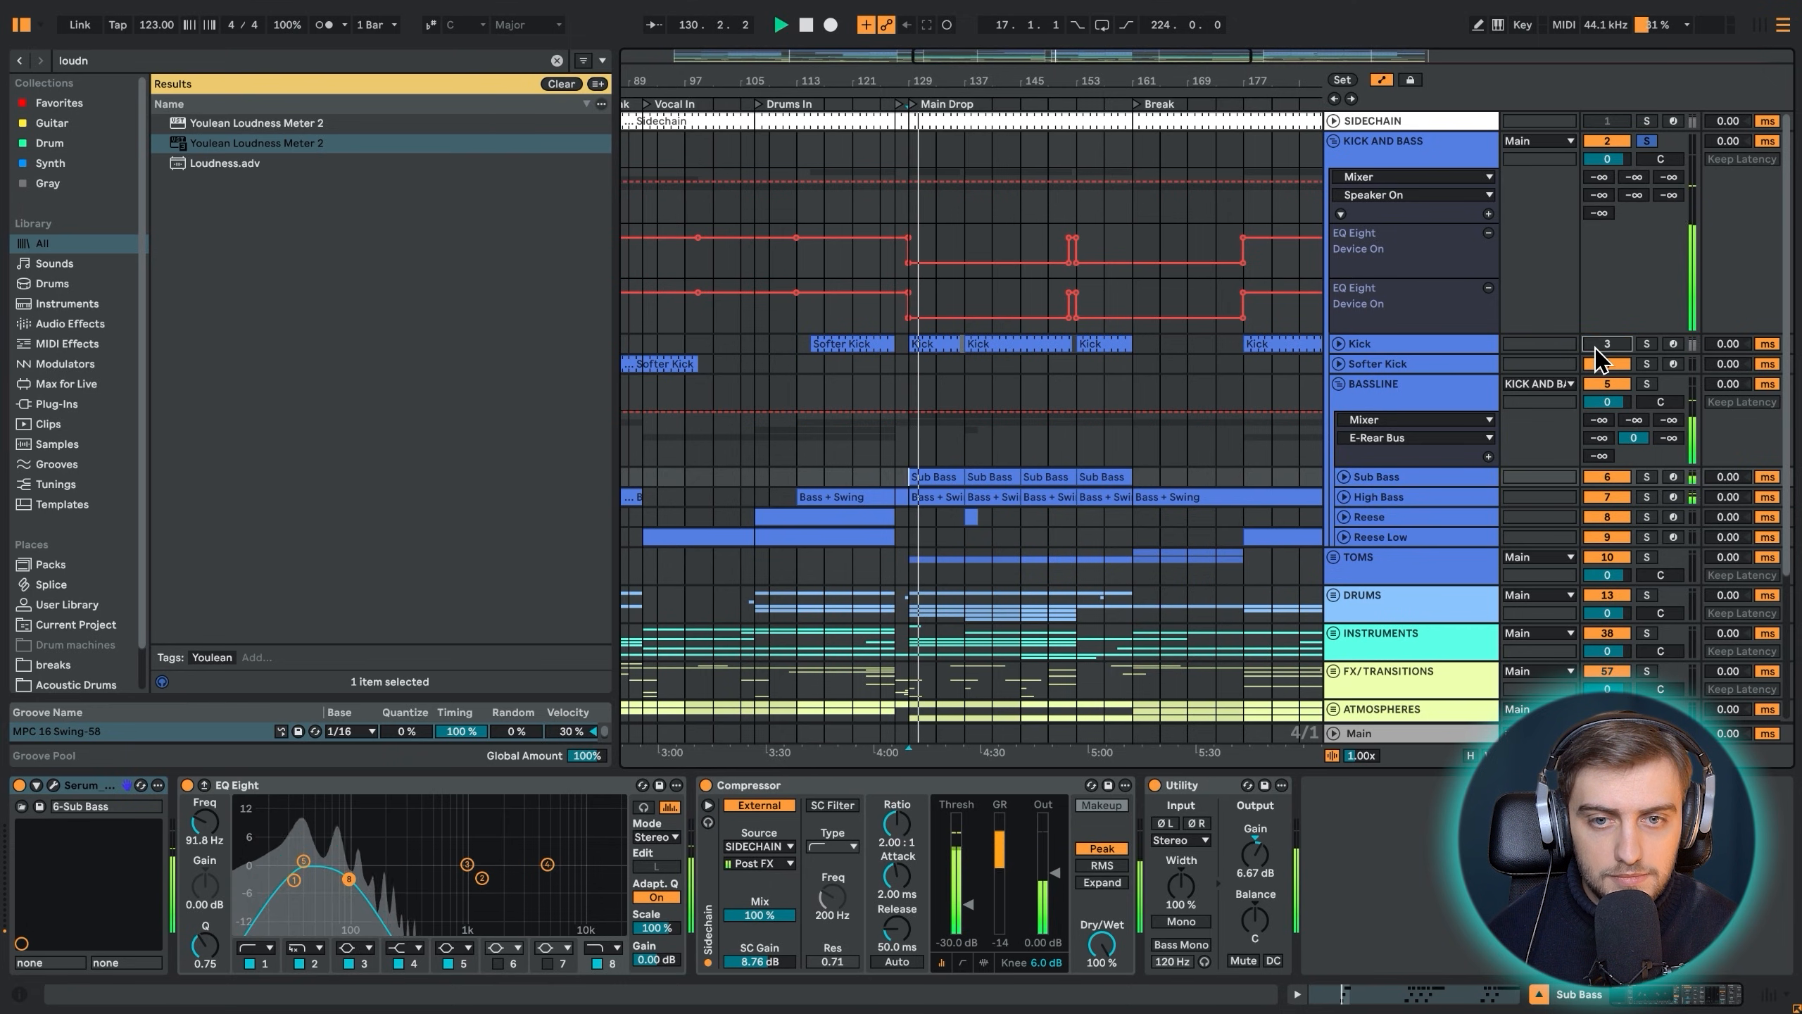
{"action": "key", "text": "space"}
{"action": "left_click", "coordinate": [1597, 348]}
Set the playback start to bar 129 and bypass the sidechained Compressor on the Sub Bass track
{"action": "left_click", "coordinate": [909, 364]}
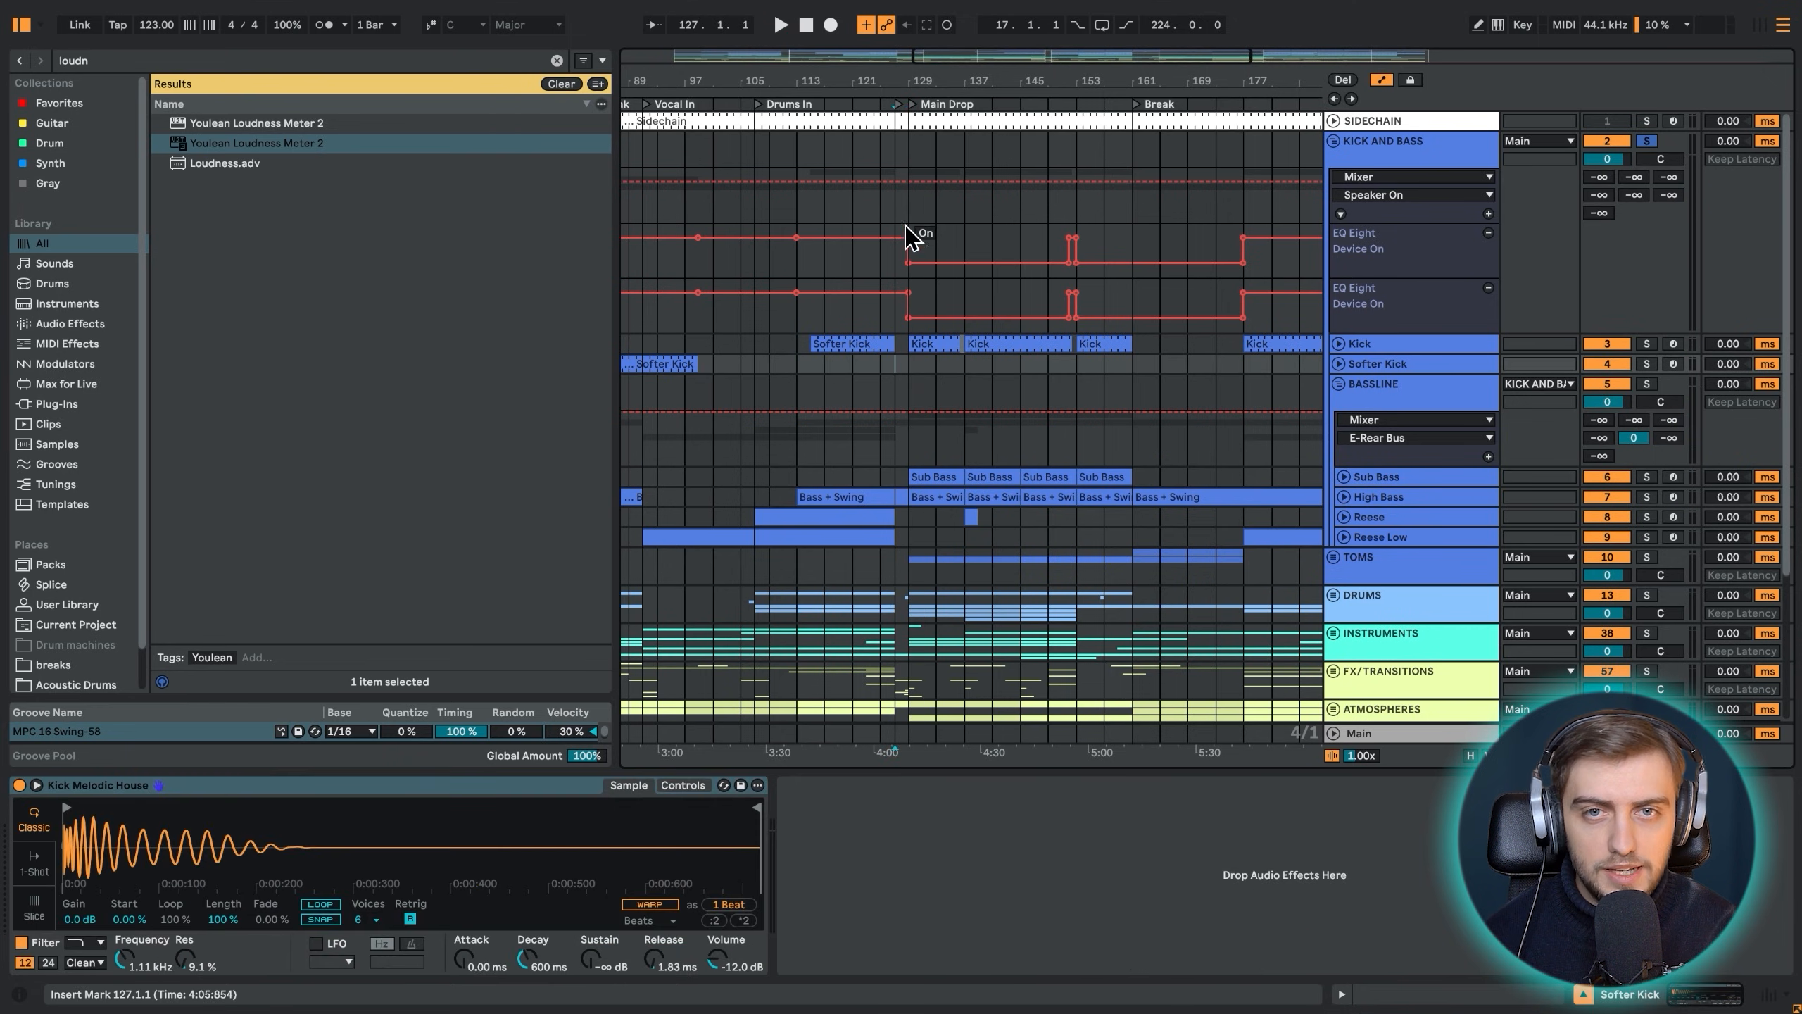
{"action": "left_click", "coordinate": [909, 208]}
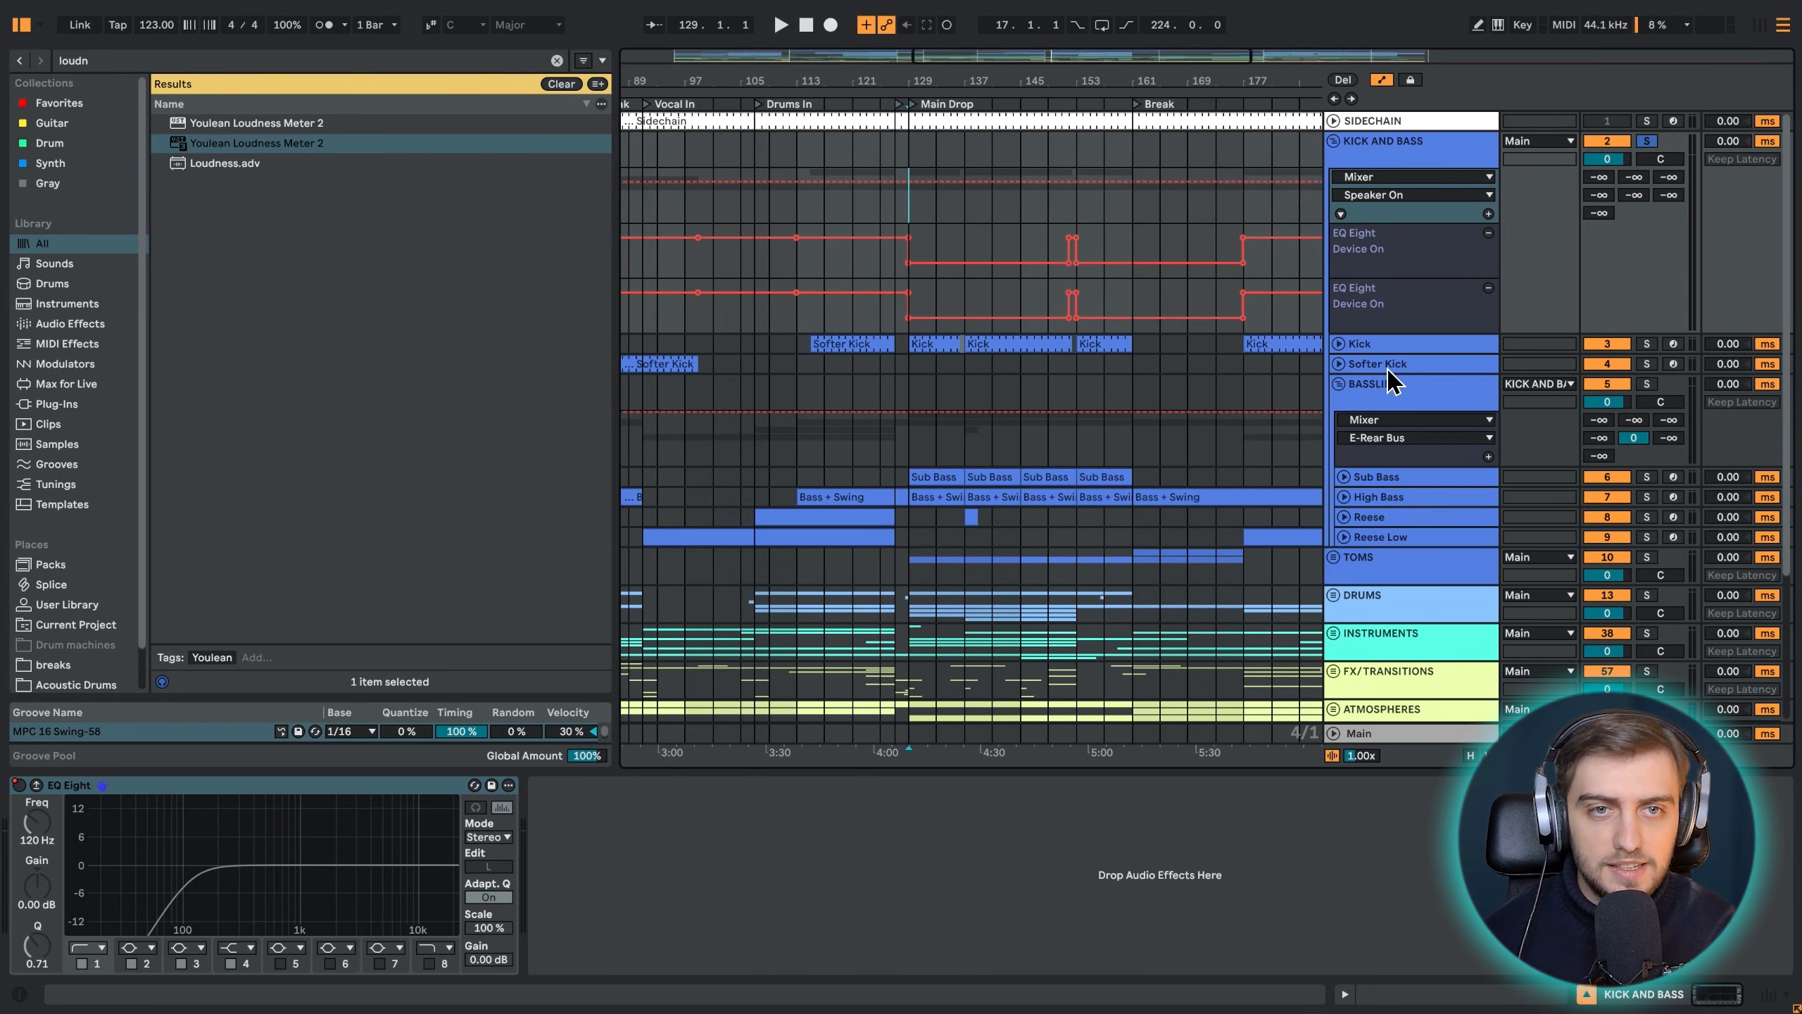
{"action": "left_click", "coordinate": [909, 122]}
{"action": "left_click", "coordinate": [909, 152]}
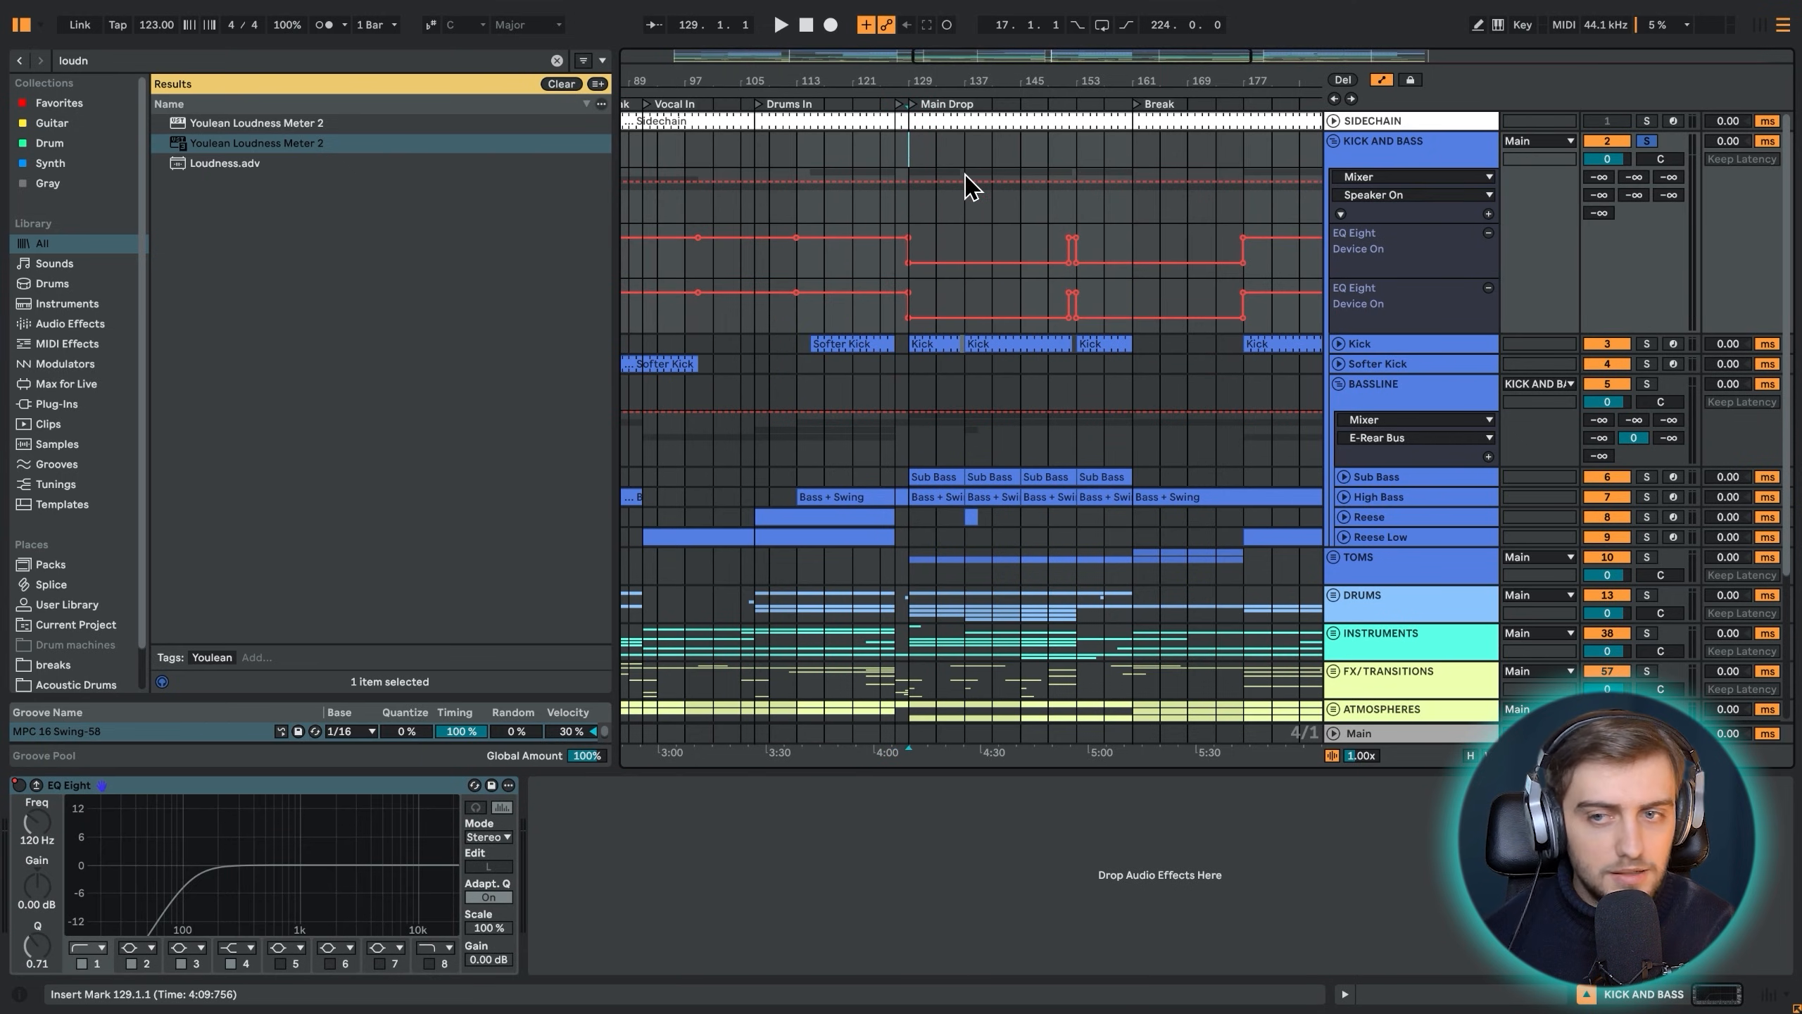
{"action": "left_click", "coordinate": [1376, 395]}
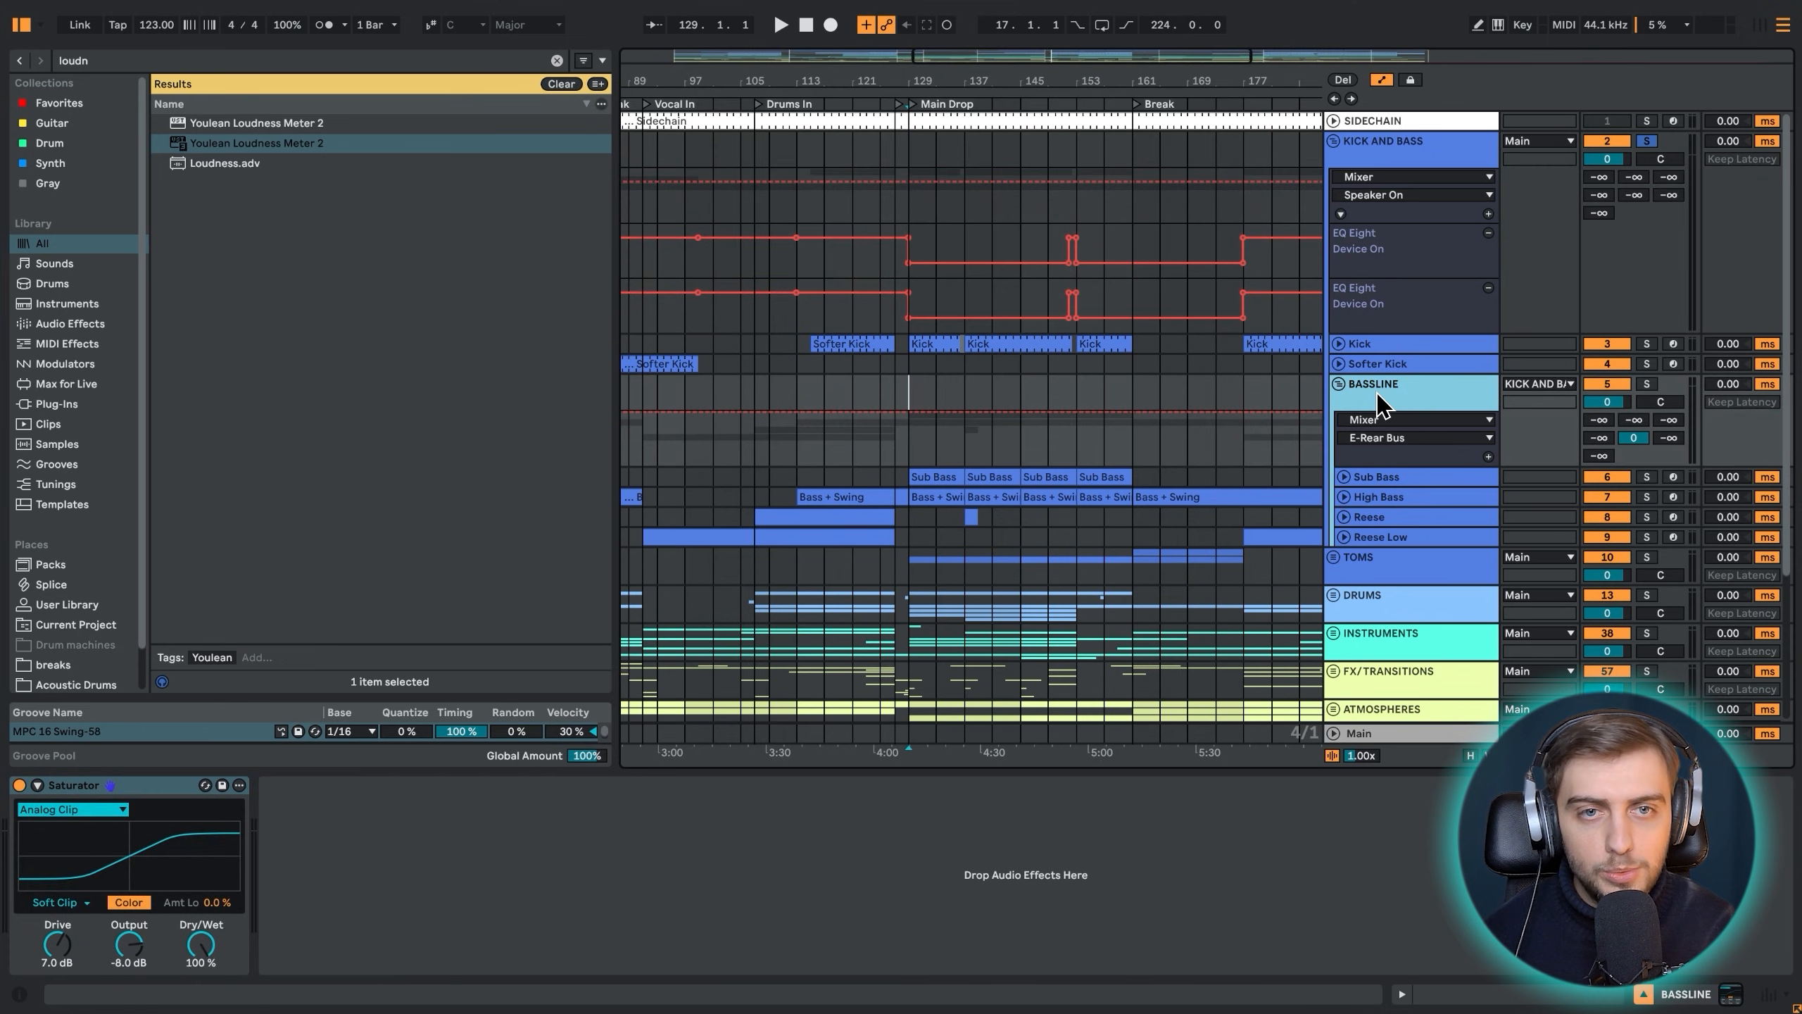
{"action": "left_click", "coordinate": [1377, 478]}
{"action": "left_click", "coordinate": [706, 784]}
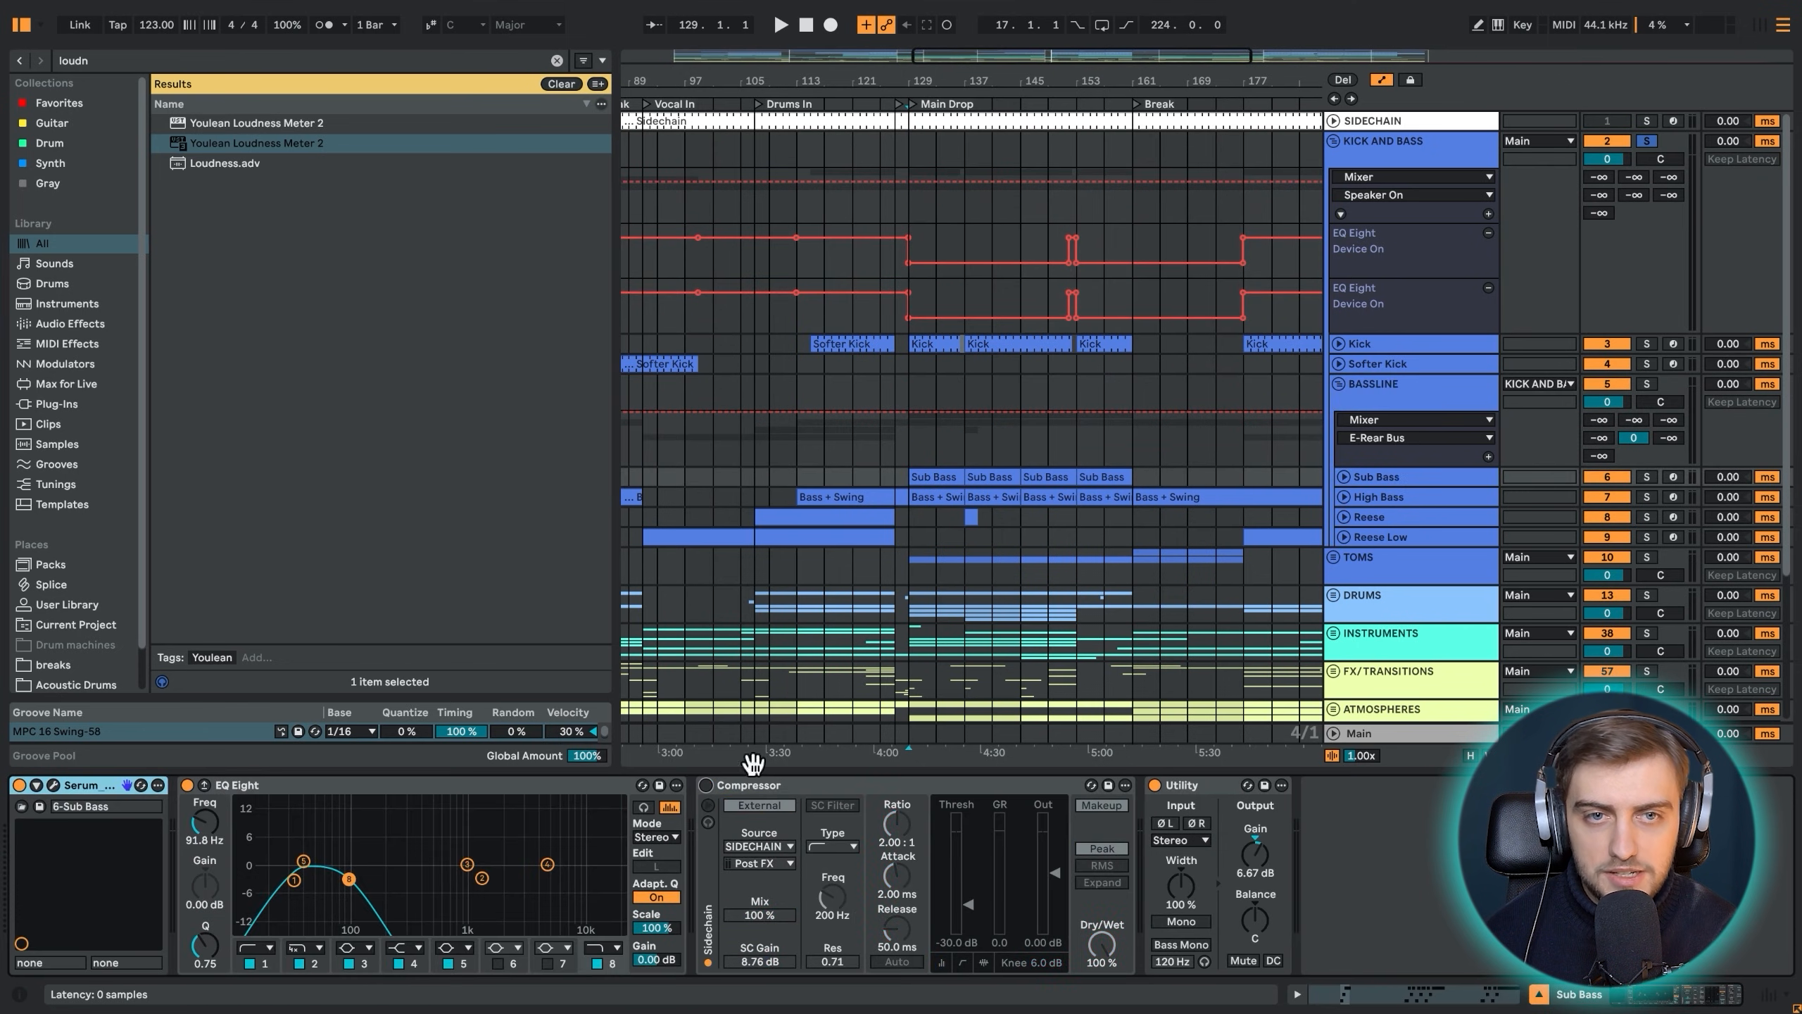
Bypass the sidechained Compressor on the Reese track and play the KICK AND BASS group from bar 129
{"action": "left_click", "coordinate": [1376, 496]}
{"action": "left_click", "coordinate": [1373, 517]}
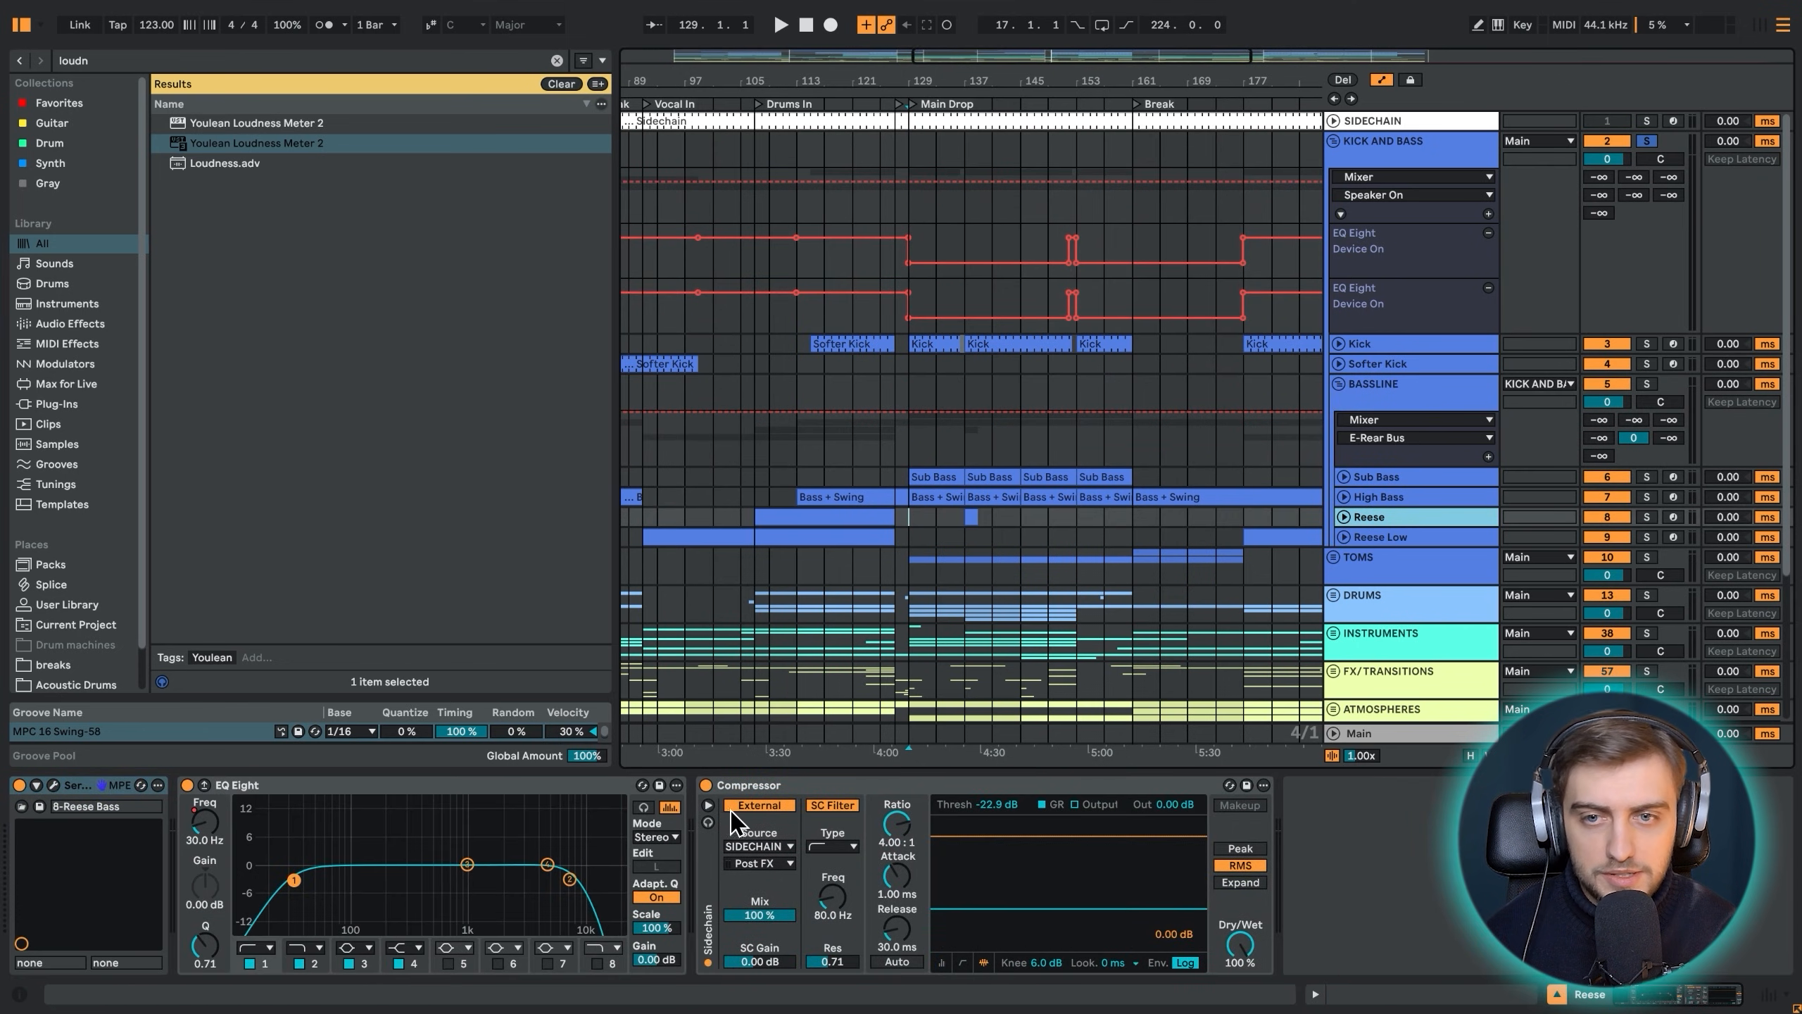
{"action": "left_click", "coordinate": [706, 785]}
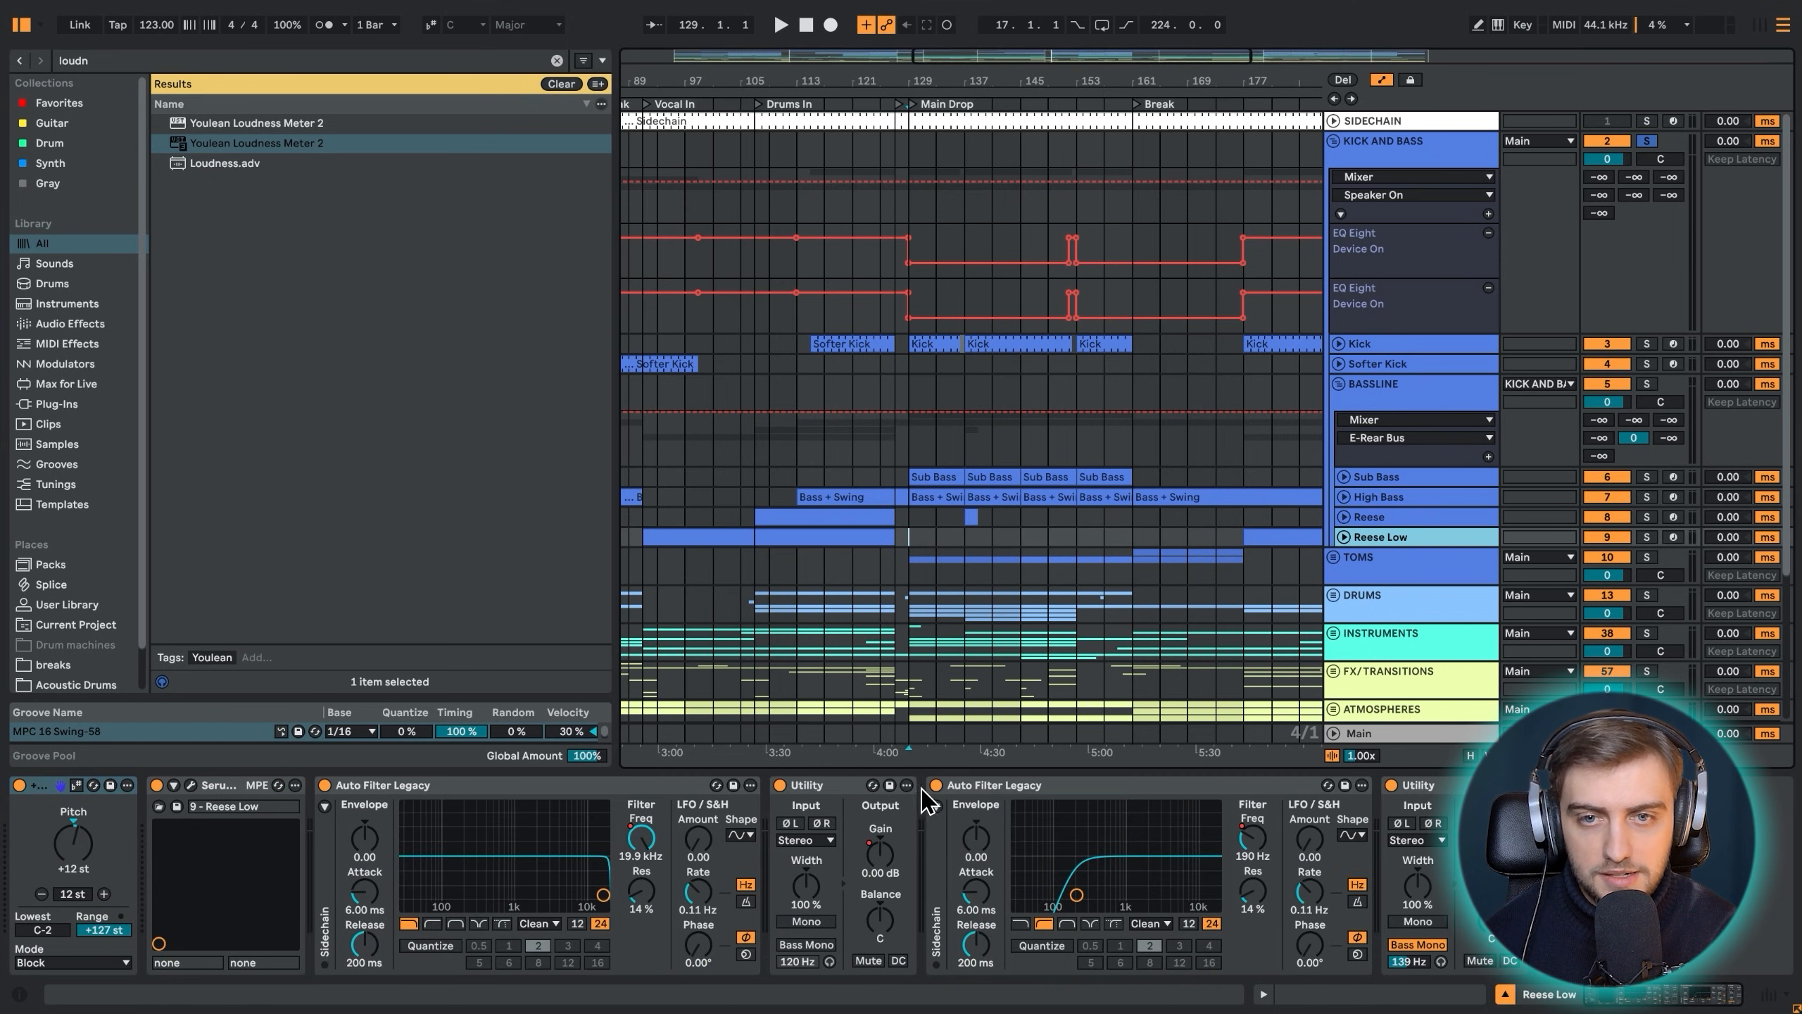
{"action": "key", "text": "space"}
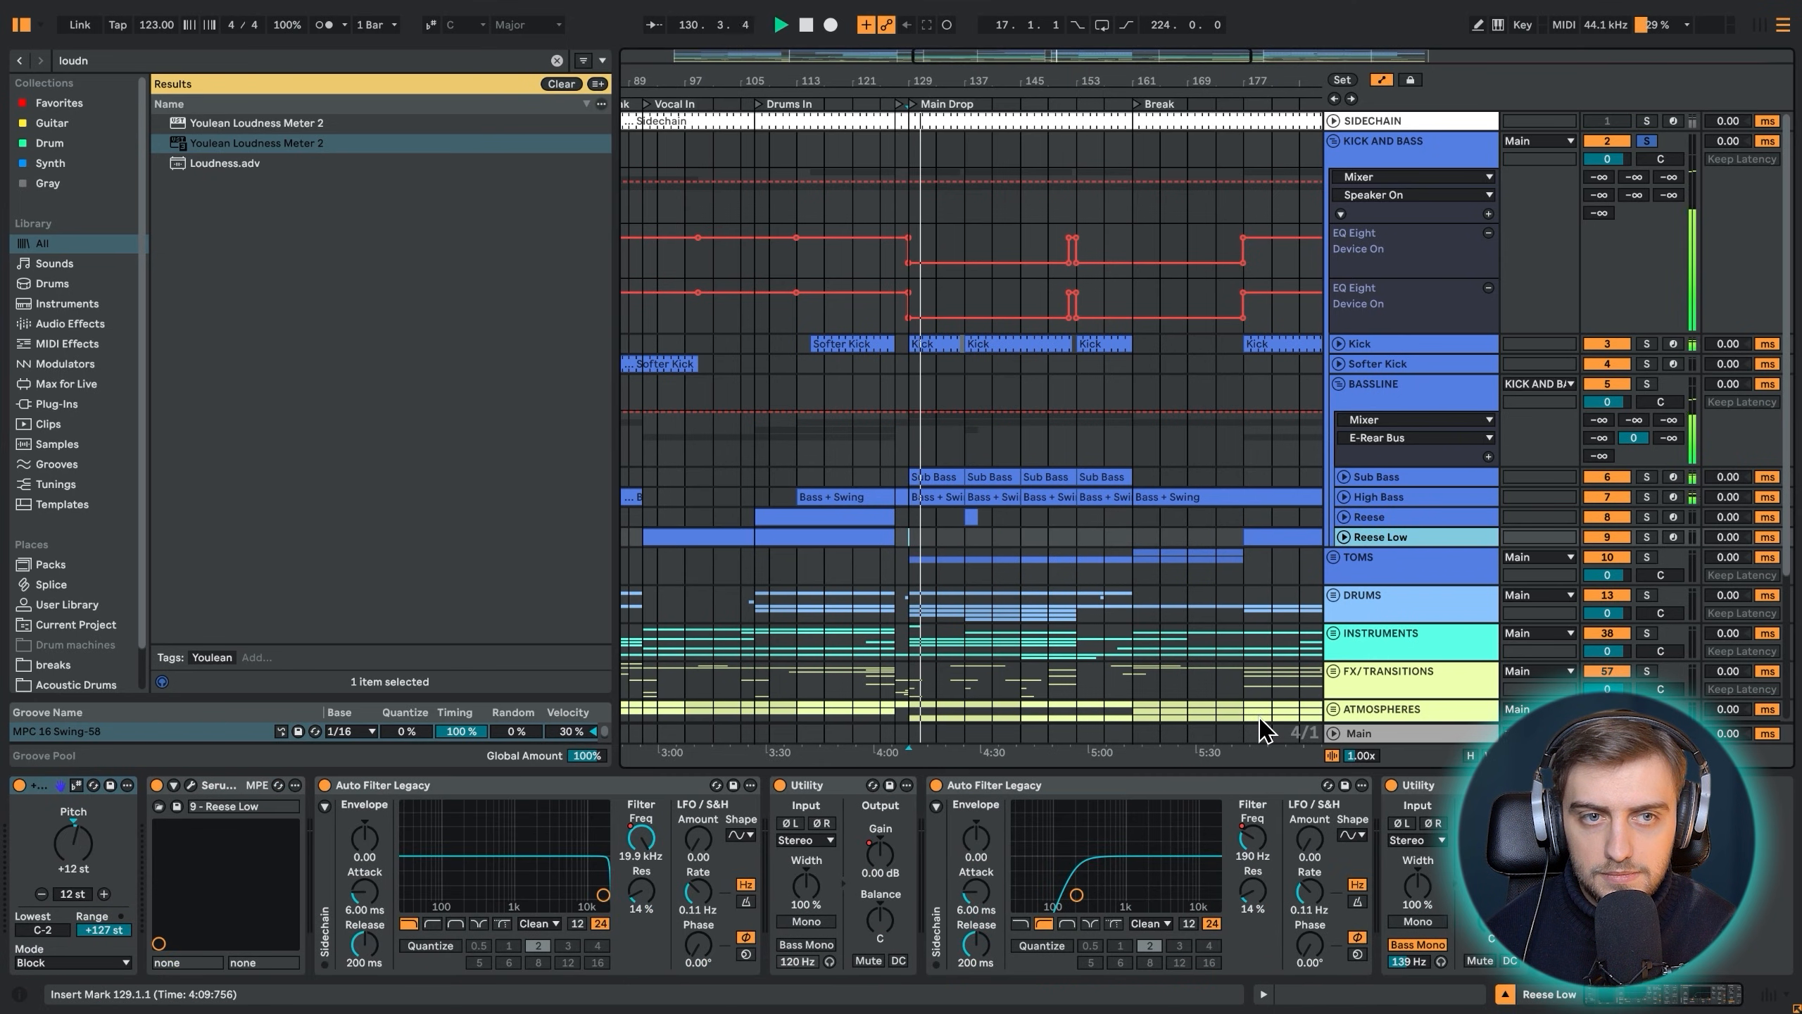
{"action": "key", "text": "space"}
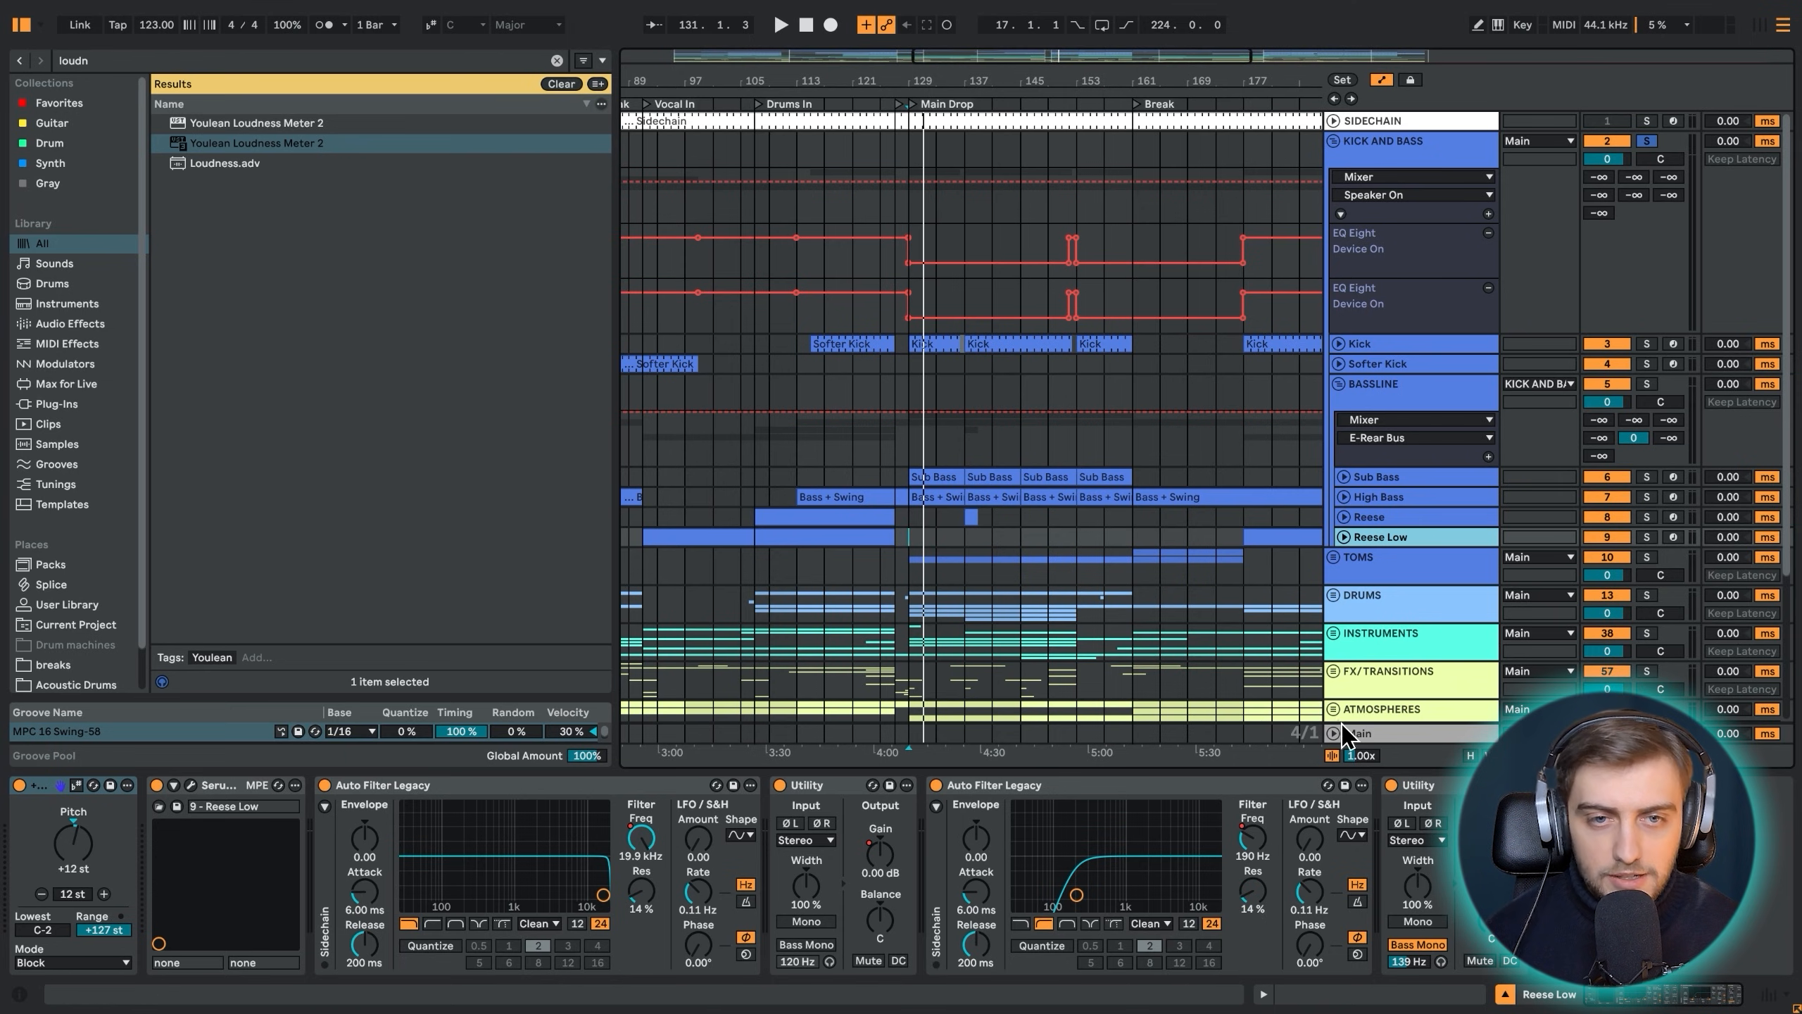
Delete the last device in the Main track's effect chain
{"action": "left_click", "coordinate": [1356, 741]}
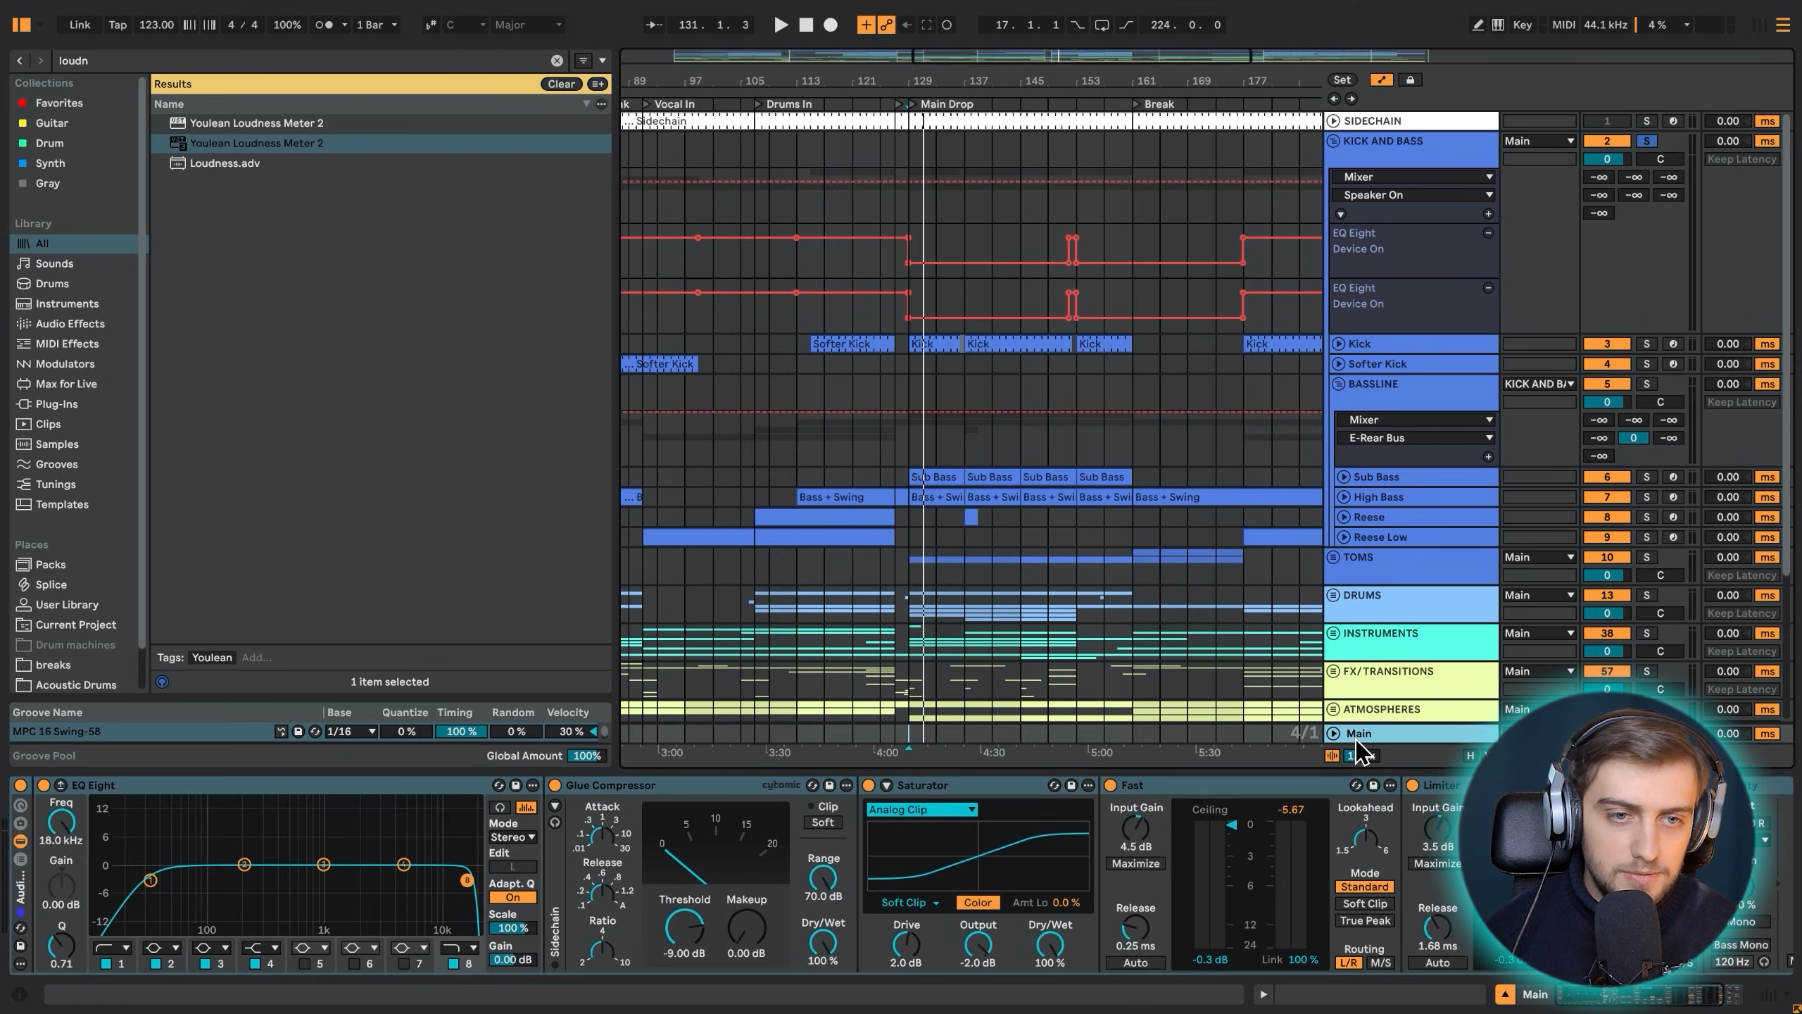
{"action": "scroll", "coordinate": [1626, 873], "scroll_direction": "right", "scroll_amount": 3}
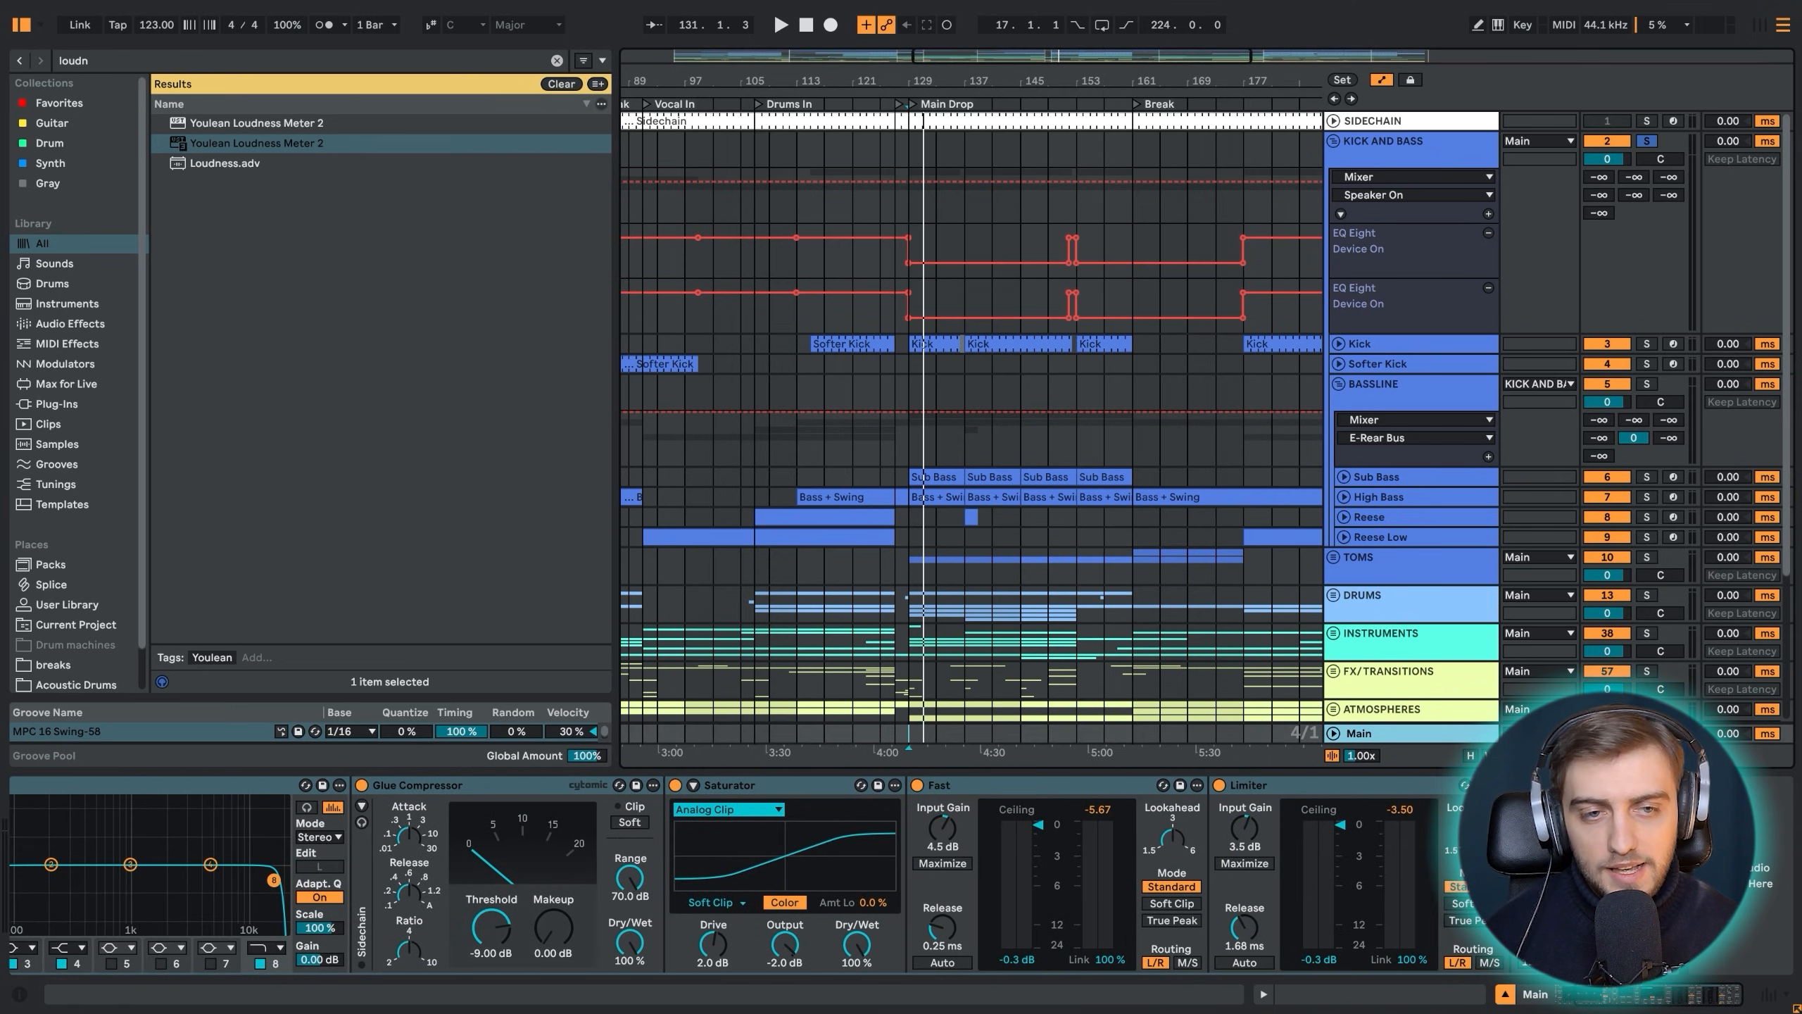
{"action": "left_click", "coordinate": [1724, 785]}
{"action": "key", "text": "Delete"}
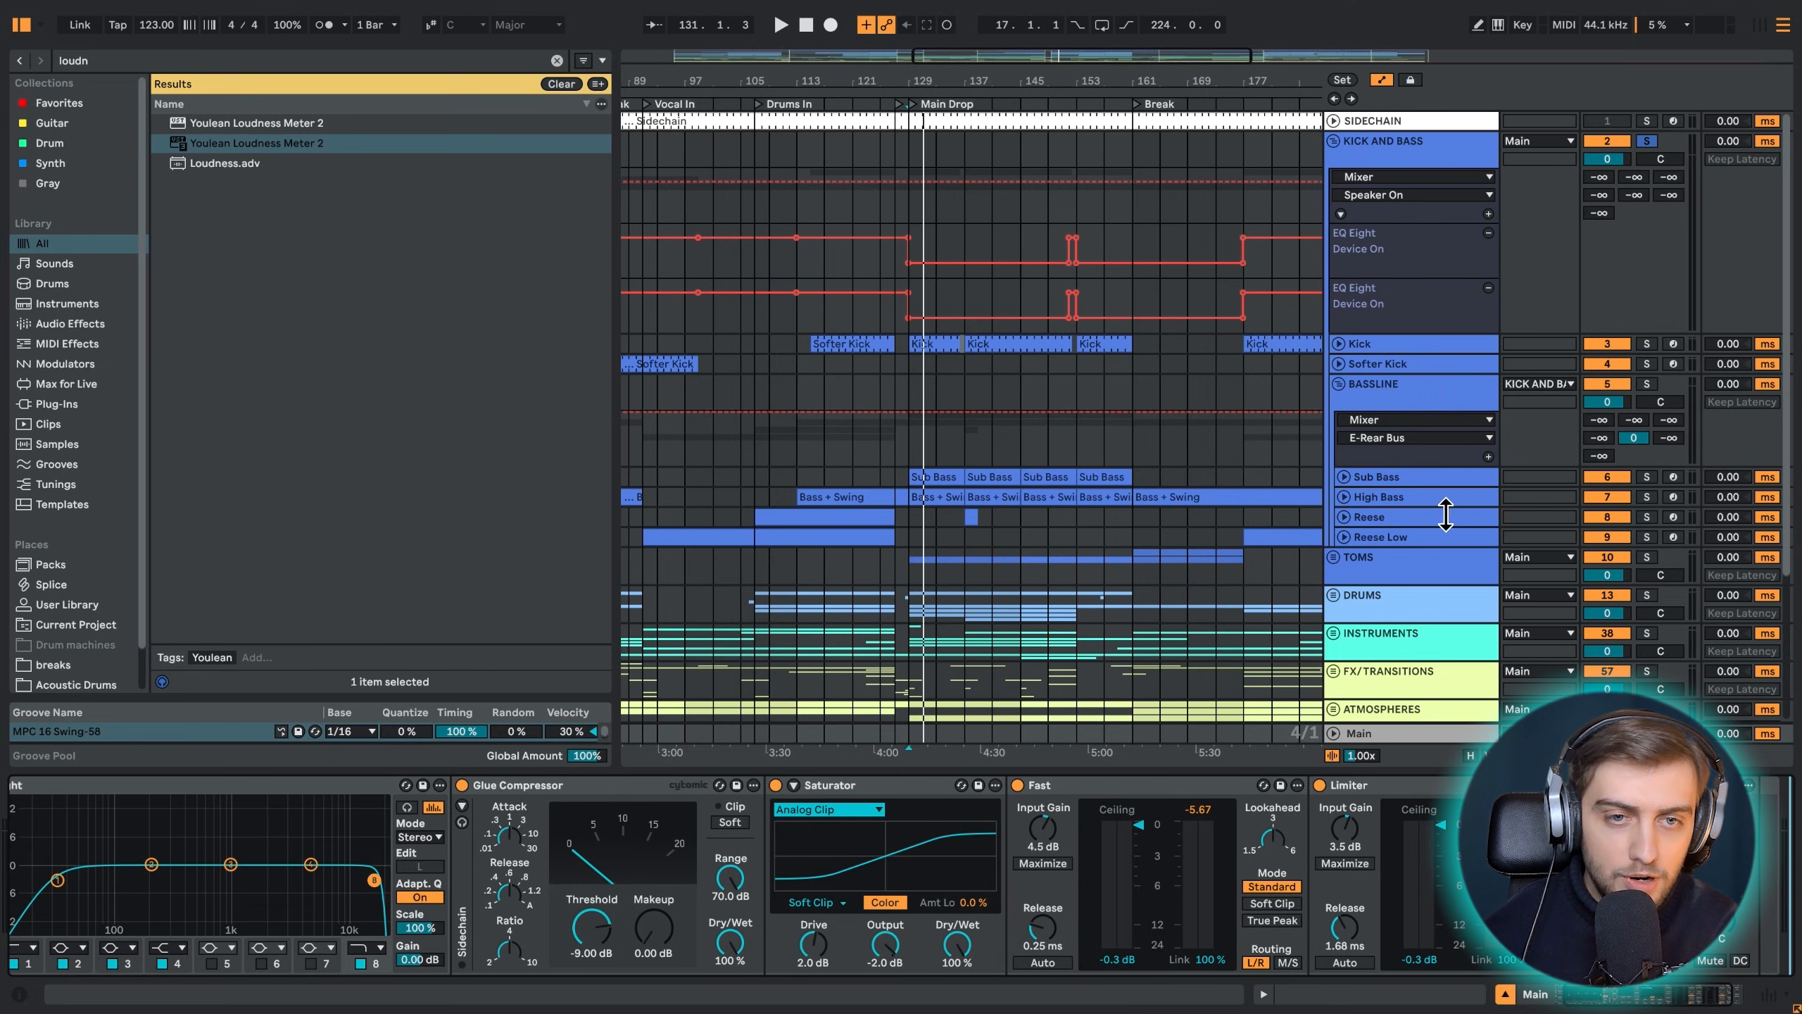
{"action": "left_click", "coordinate": [1378, 738]}
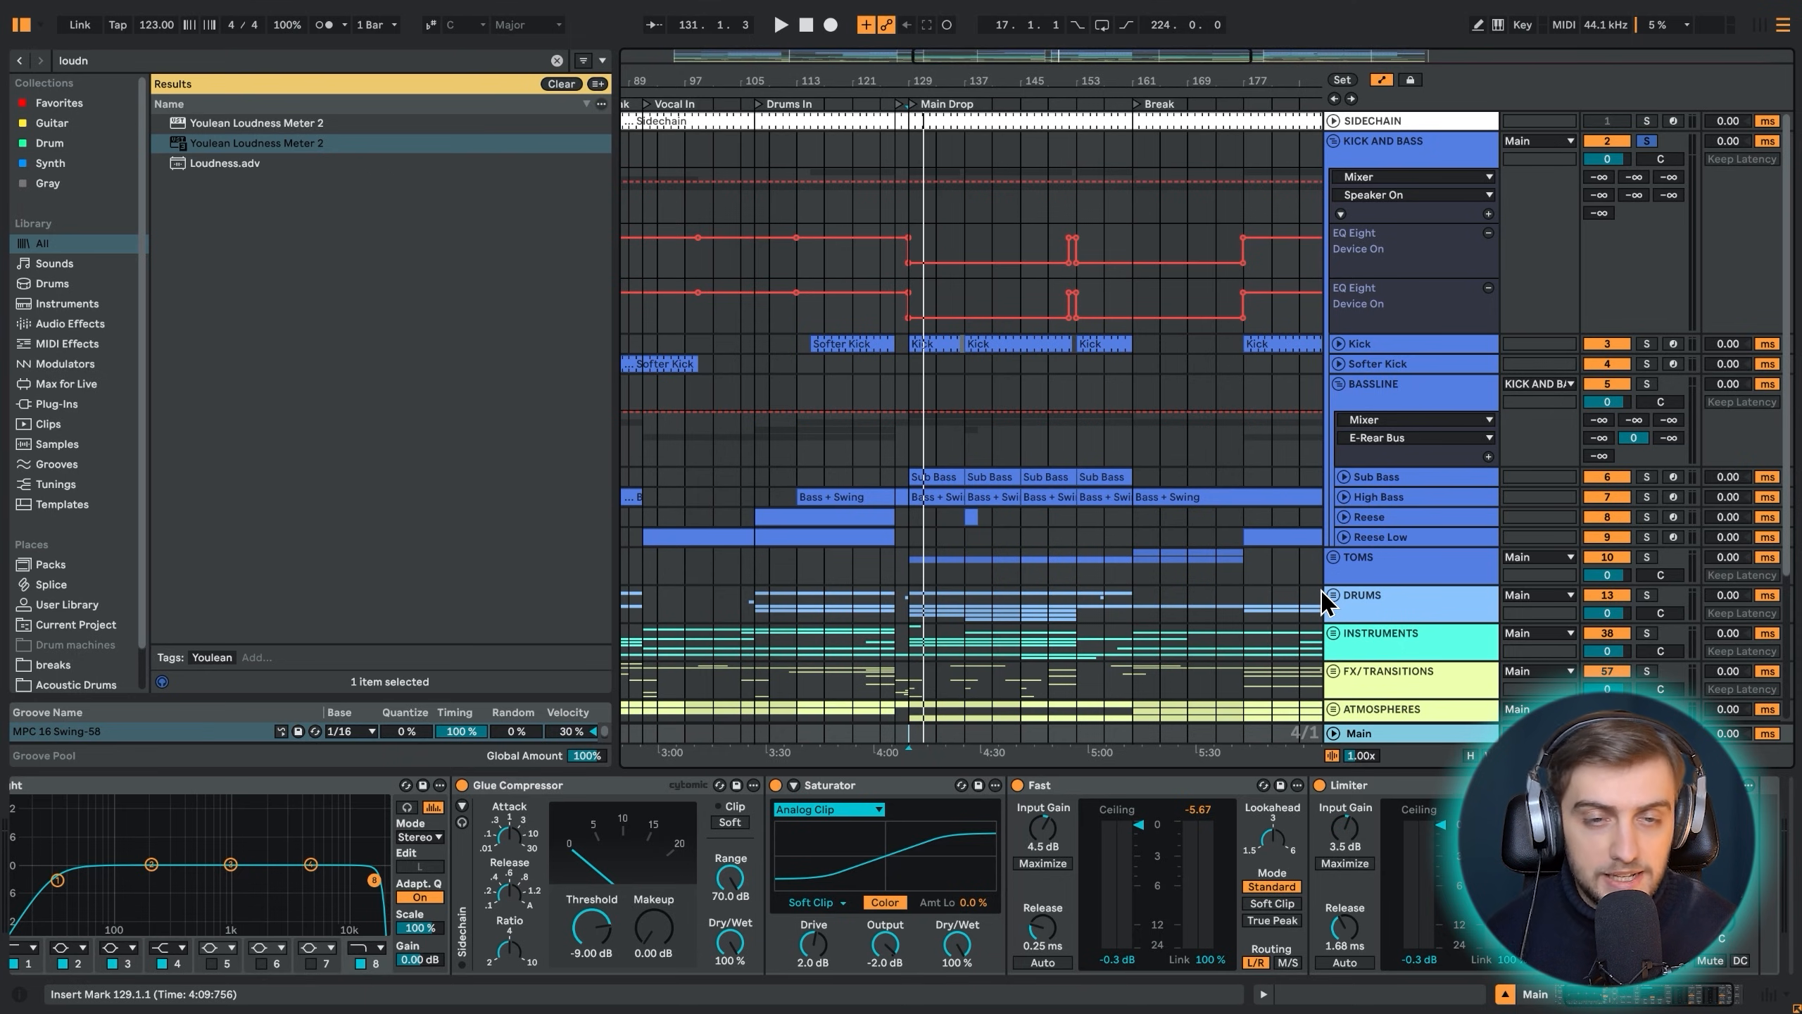
Unfold the INSTRUMENTS group, look through its synth and pad tracks, and fold it again
{"action": "left_click", "coordinate": [1334, 633]}
{"action": "scroll", "coordinate": [1206, 547], "scroll_direction": "down", "scroll_amount": 10}
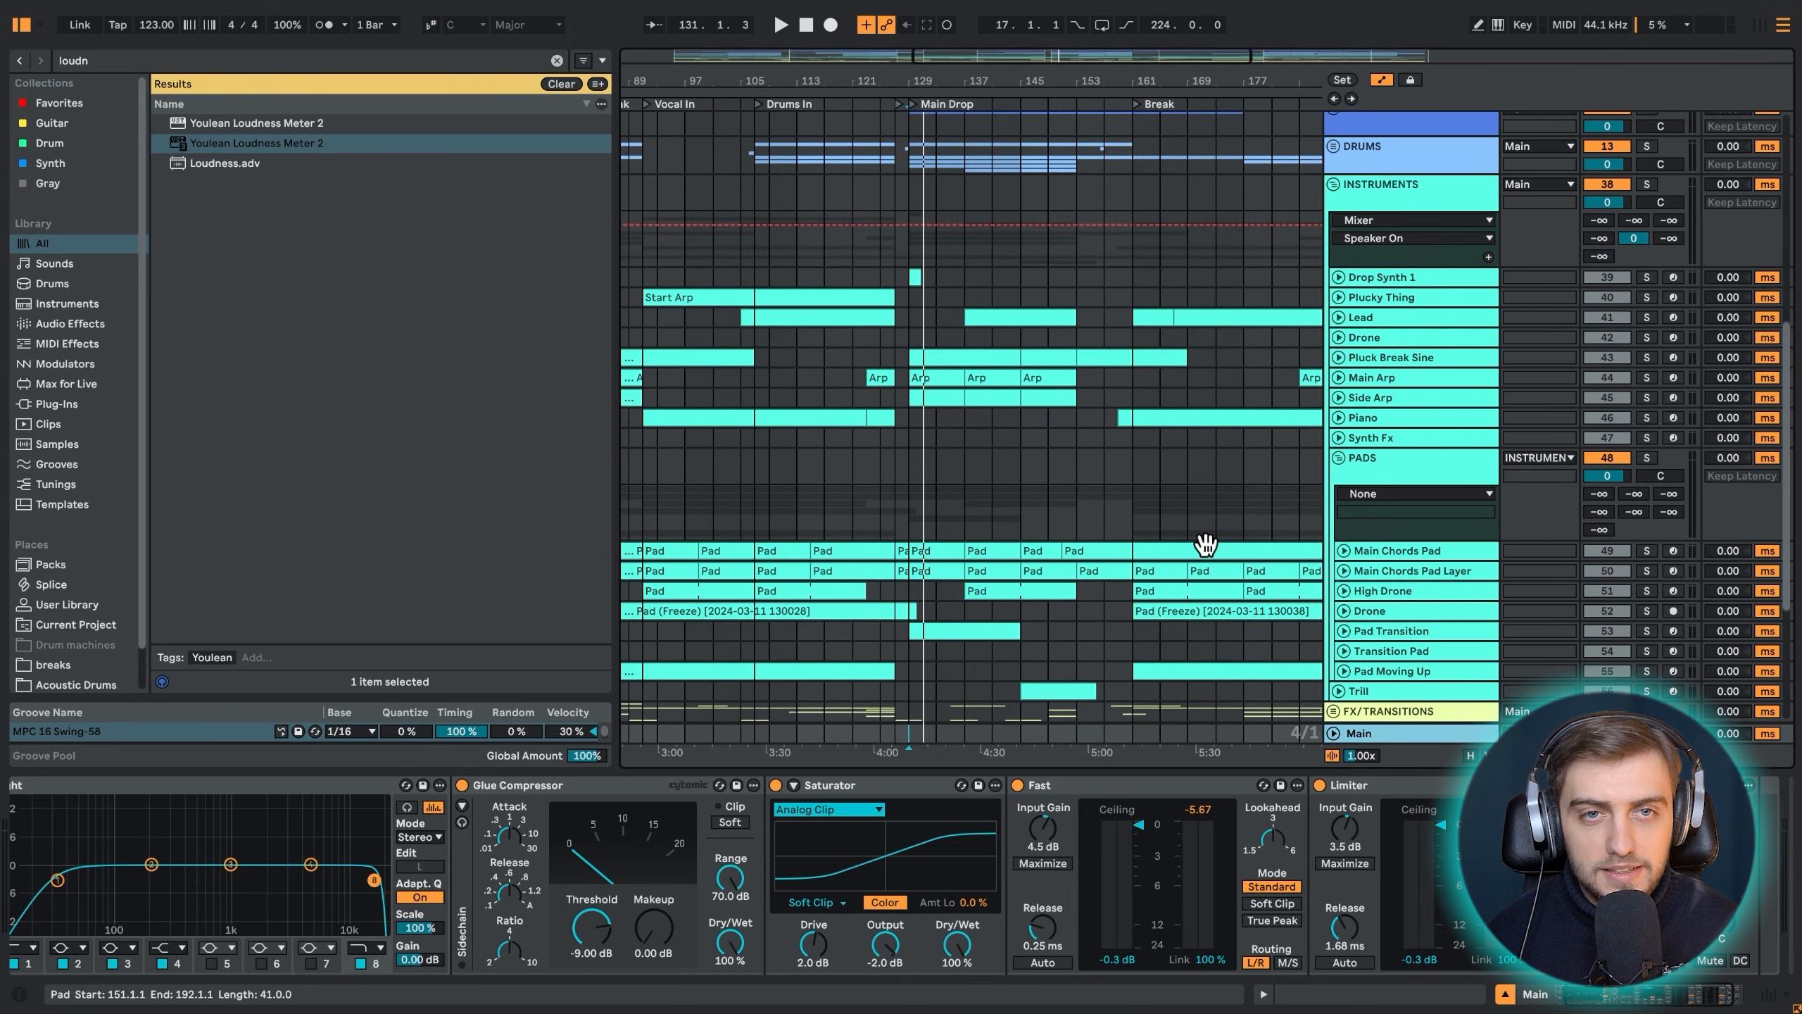
{"action": "scroll", "coordinate": [1206, 545], "scroll_direction": "down", "scroll_amount": 2}
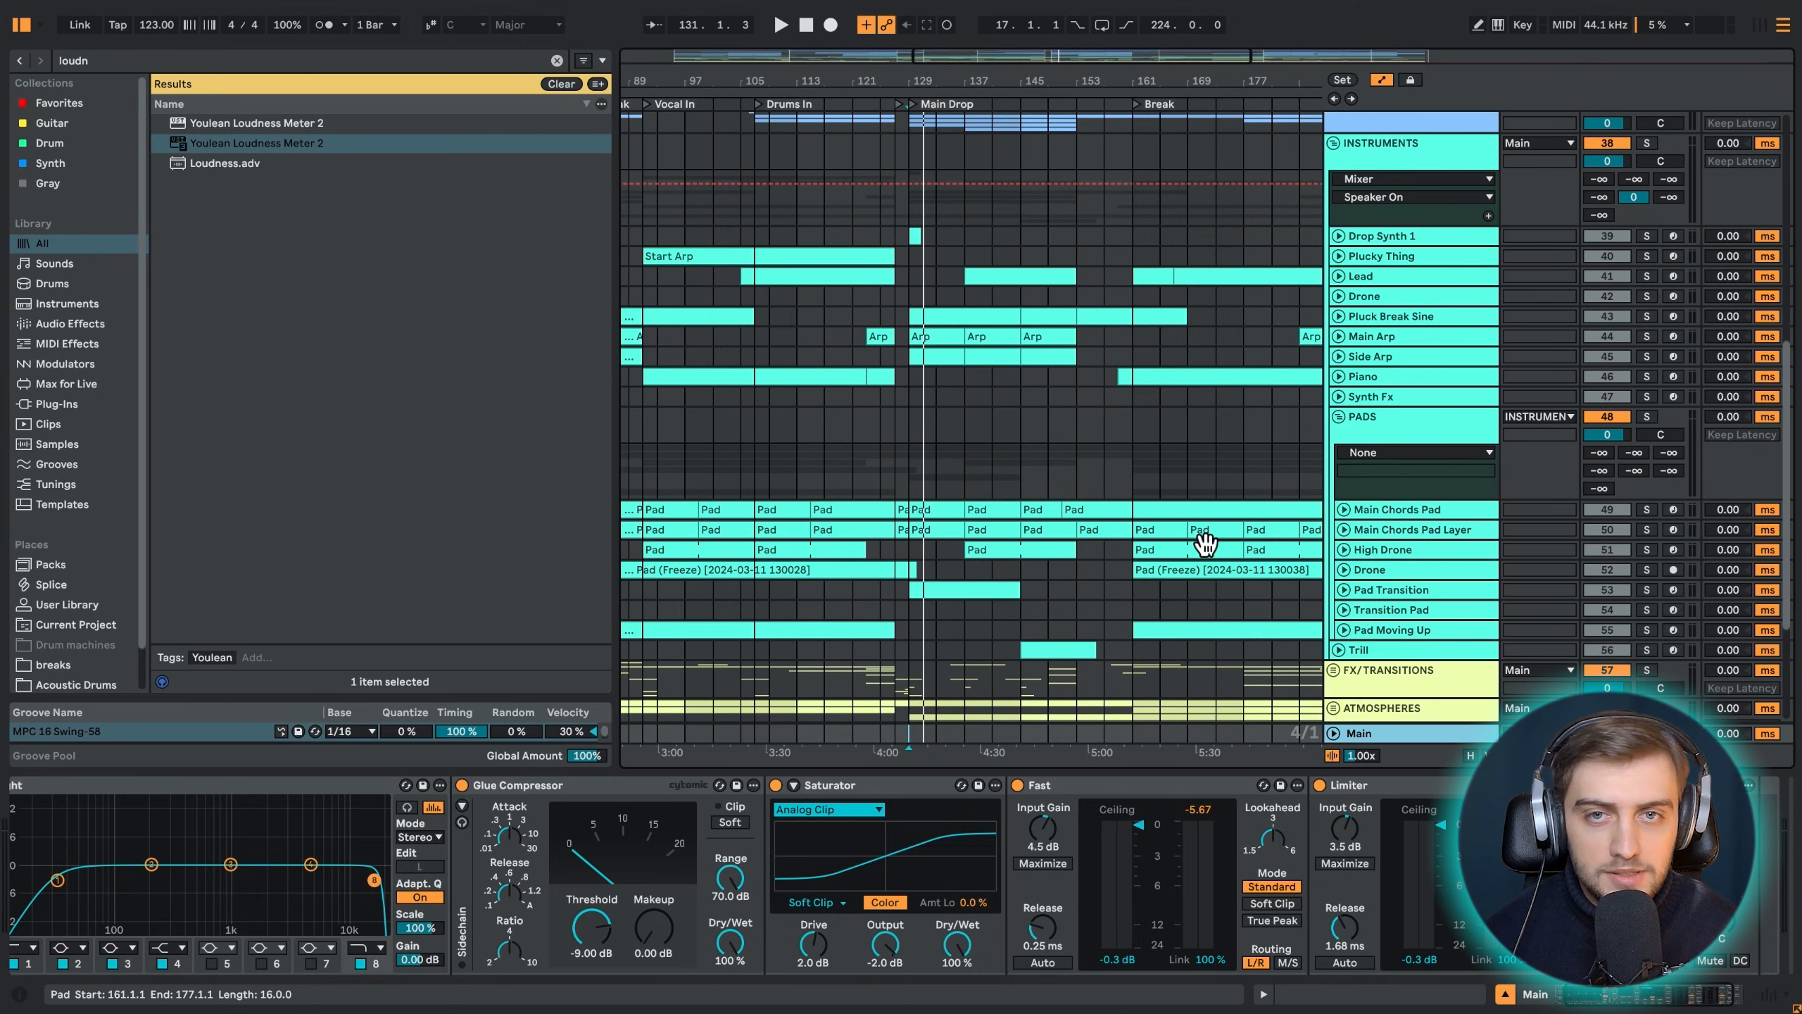
{"action": "left_click", "coordinate": [1333, 143]}
{"action": "scroll", "coordinate": [1040, 490], "scroll_direction": "up", "scroll_amount": 10}
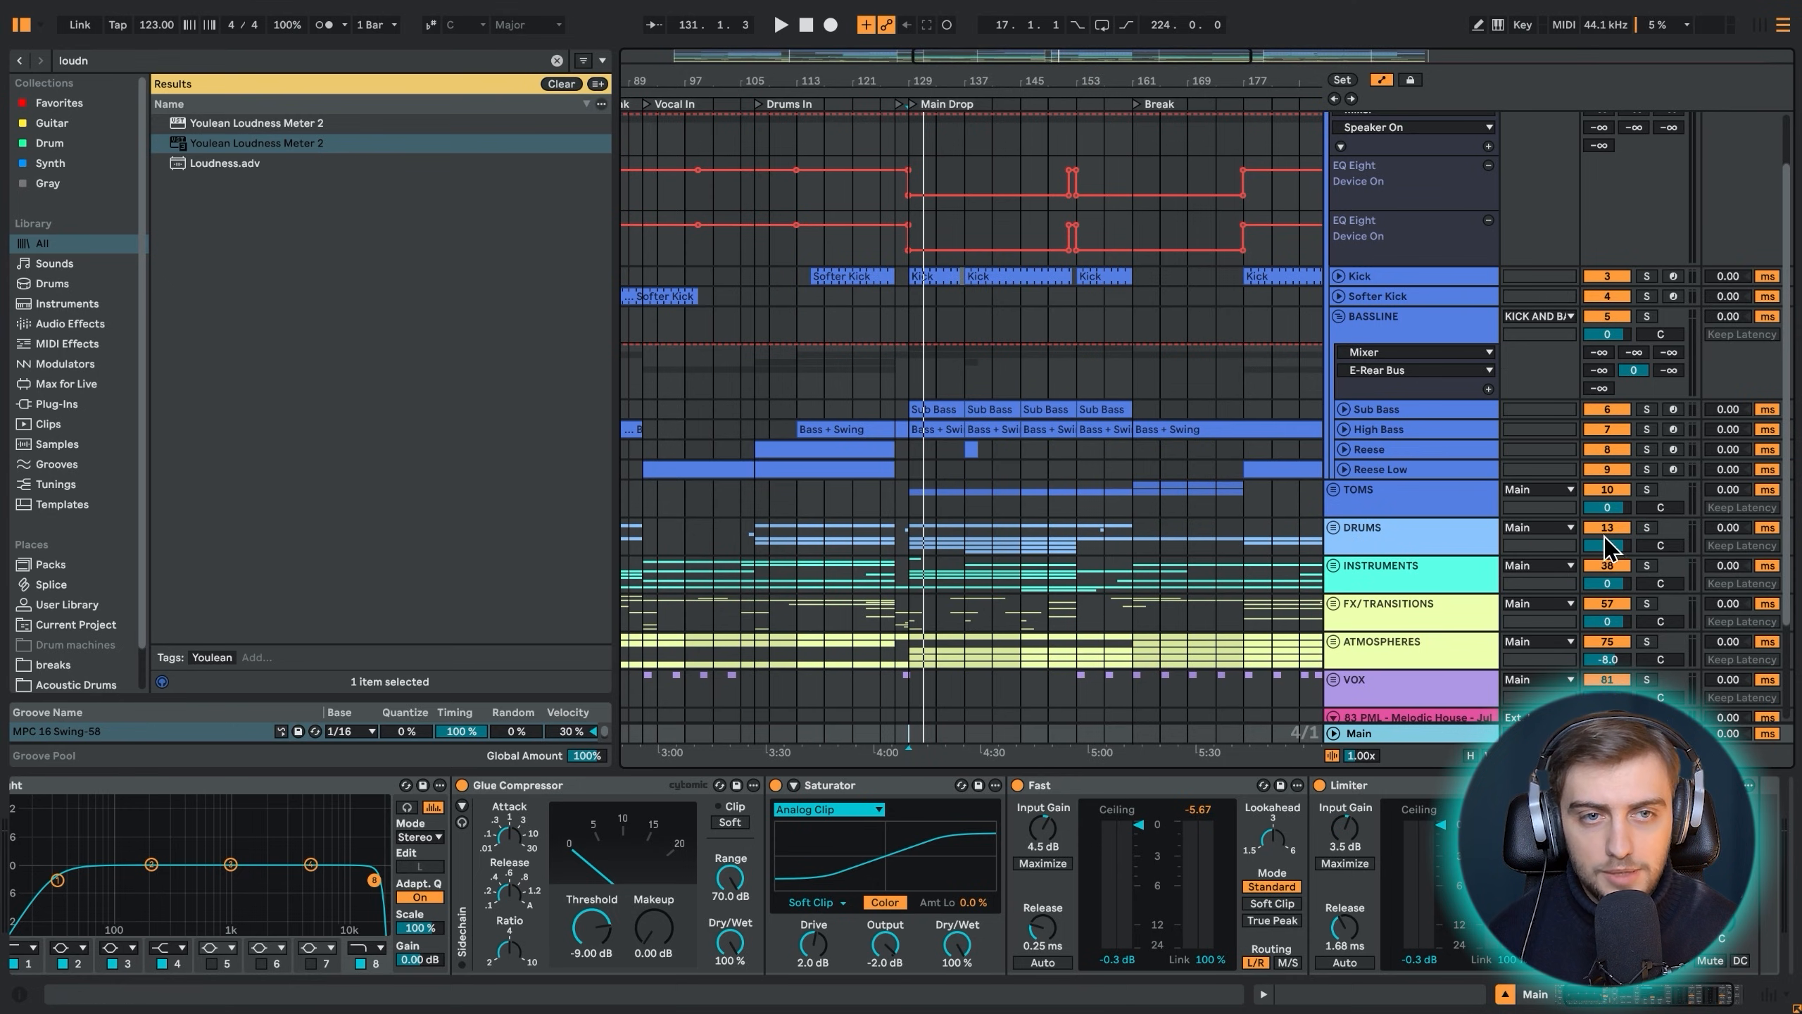
Solo the DRUMS group, play it from bar 129 and unfold it down to its HATS tracks
{"action": "left_click", "coordinate": [1646, 526]}
{"action": "key", "text": "space"}
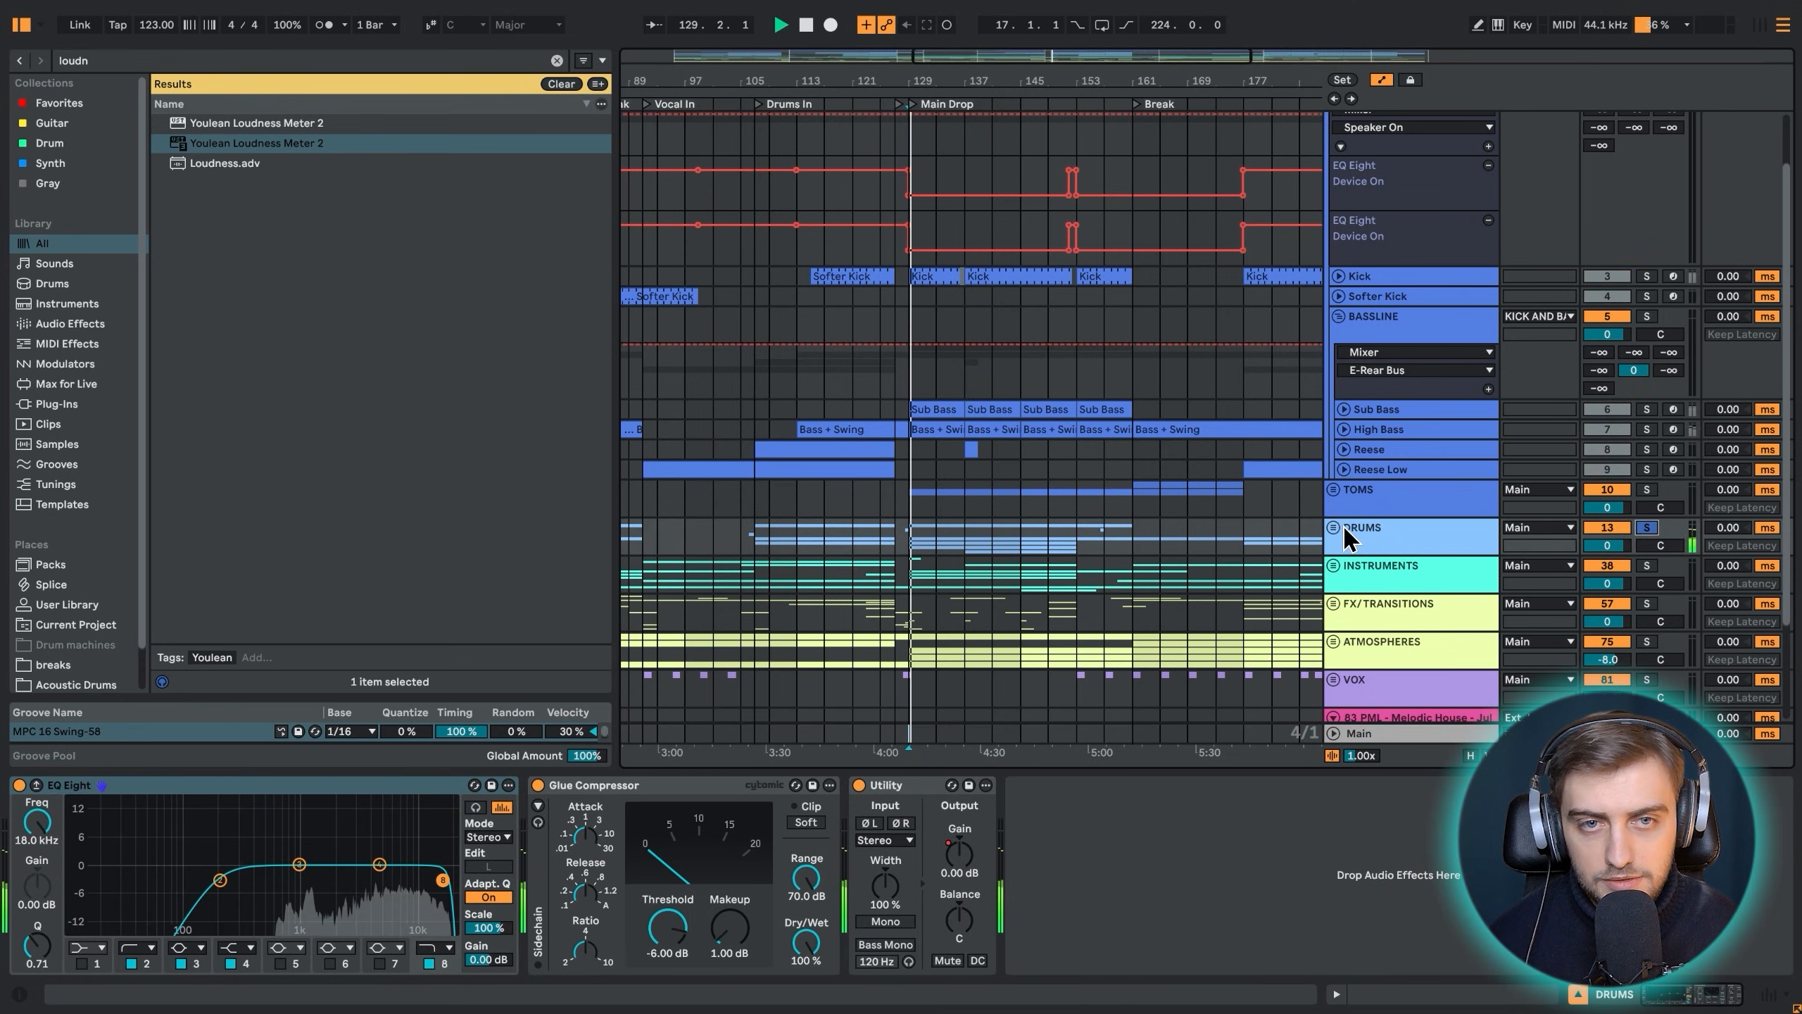
{"action": "left_click", "coordinate": [1335, 526]}
{"action": "scroll", "coordinate": [1072, 622], "scroll_direction": "down", "scroll_amount": 5}
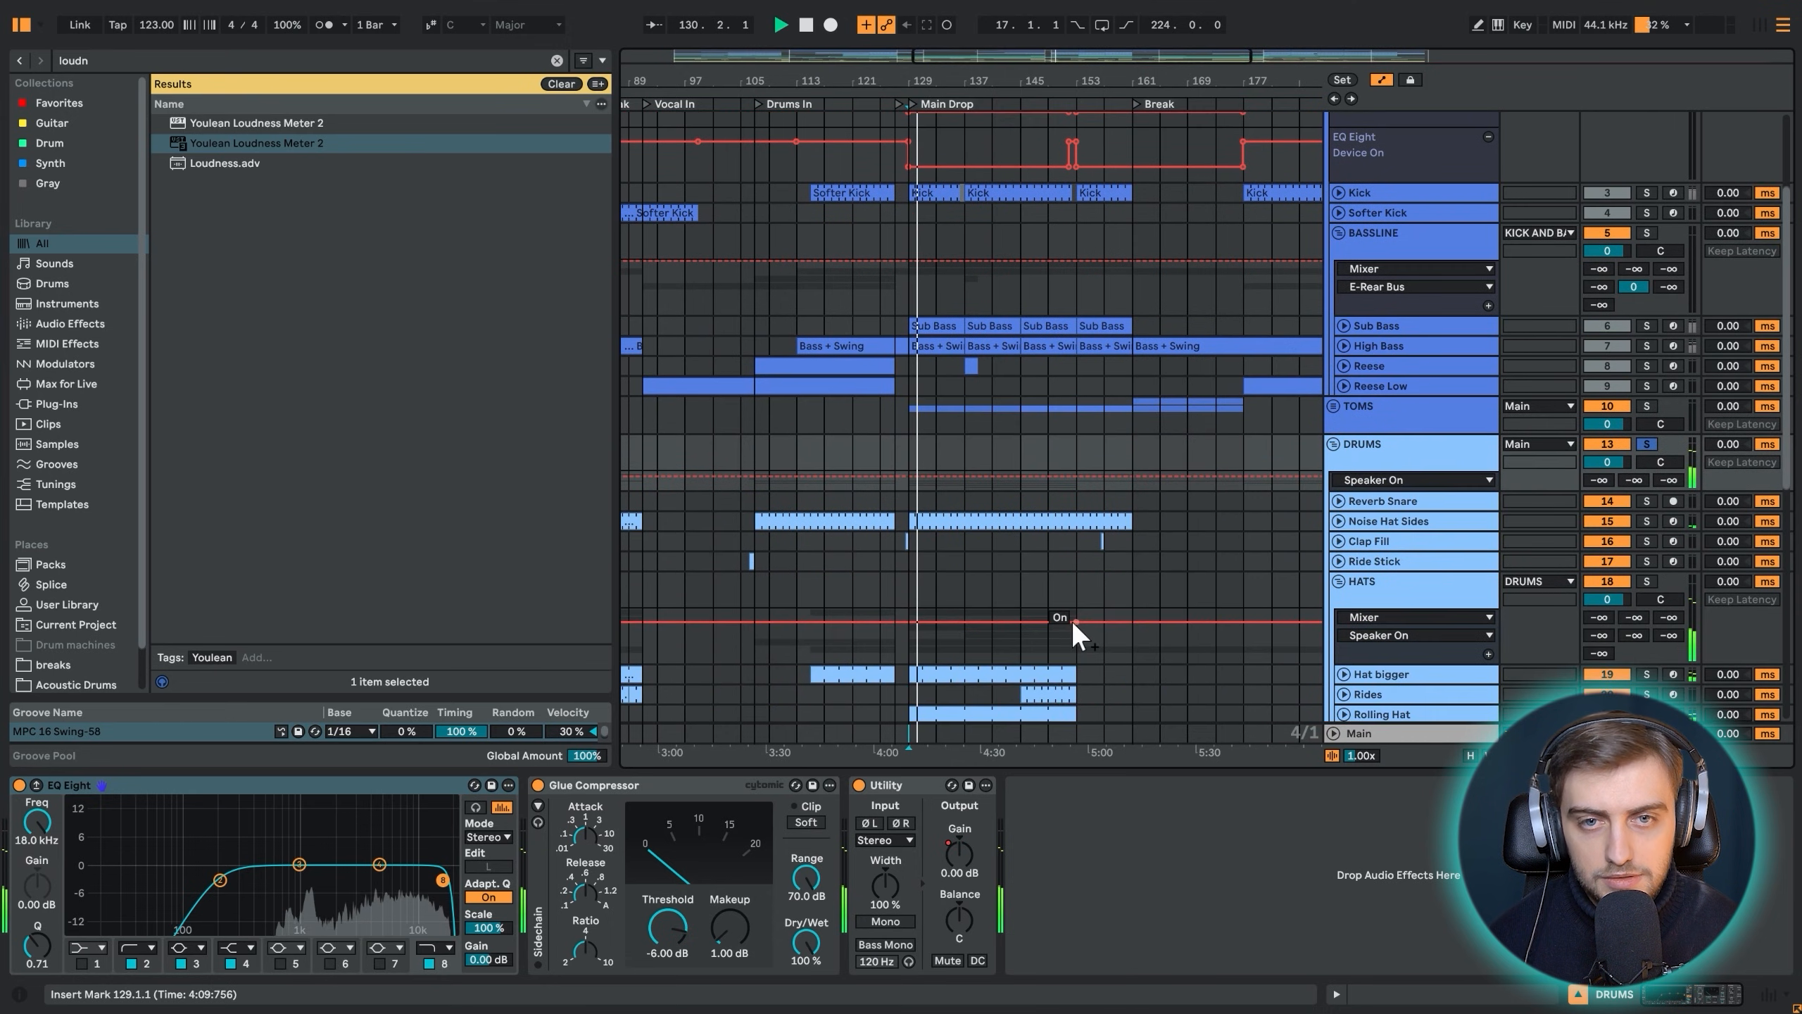
{"action": "key", "text": "space"}
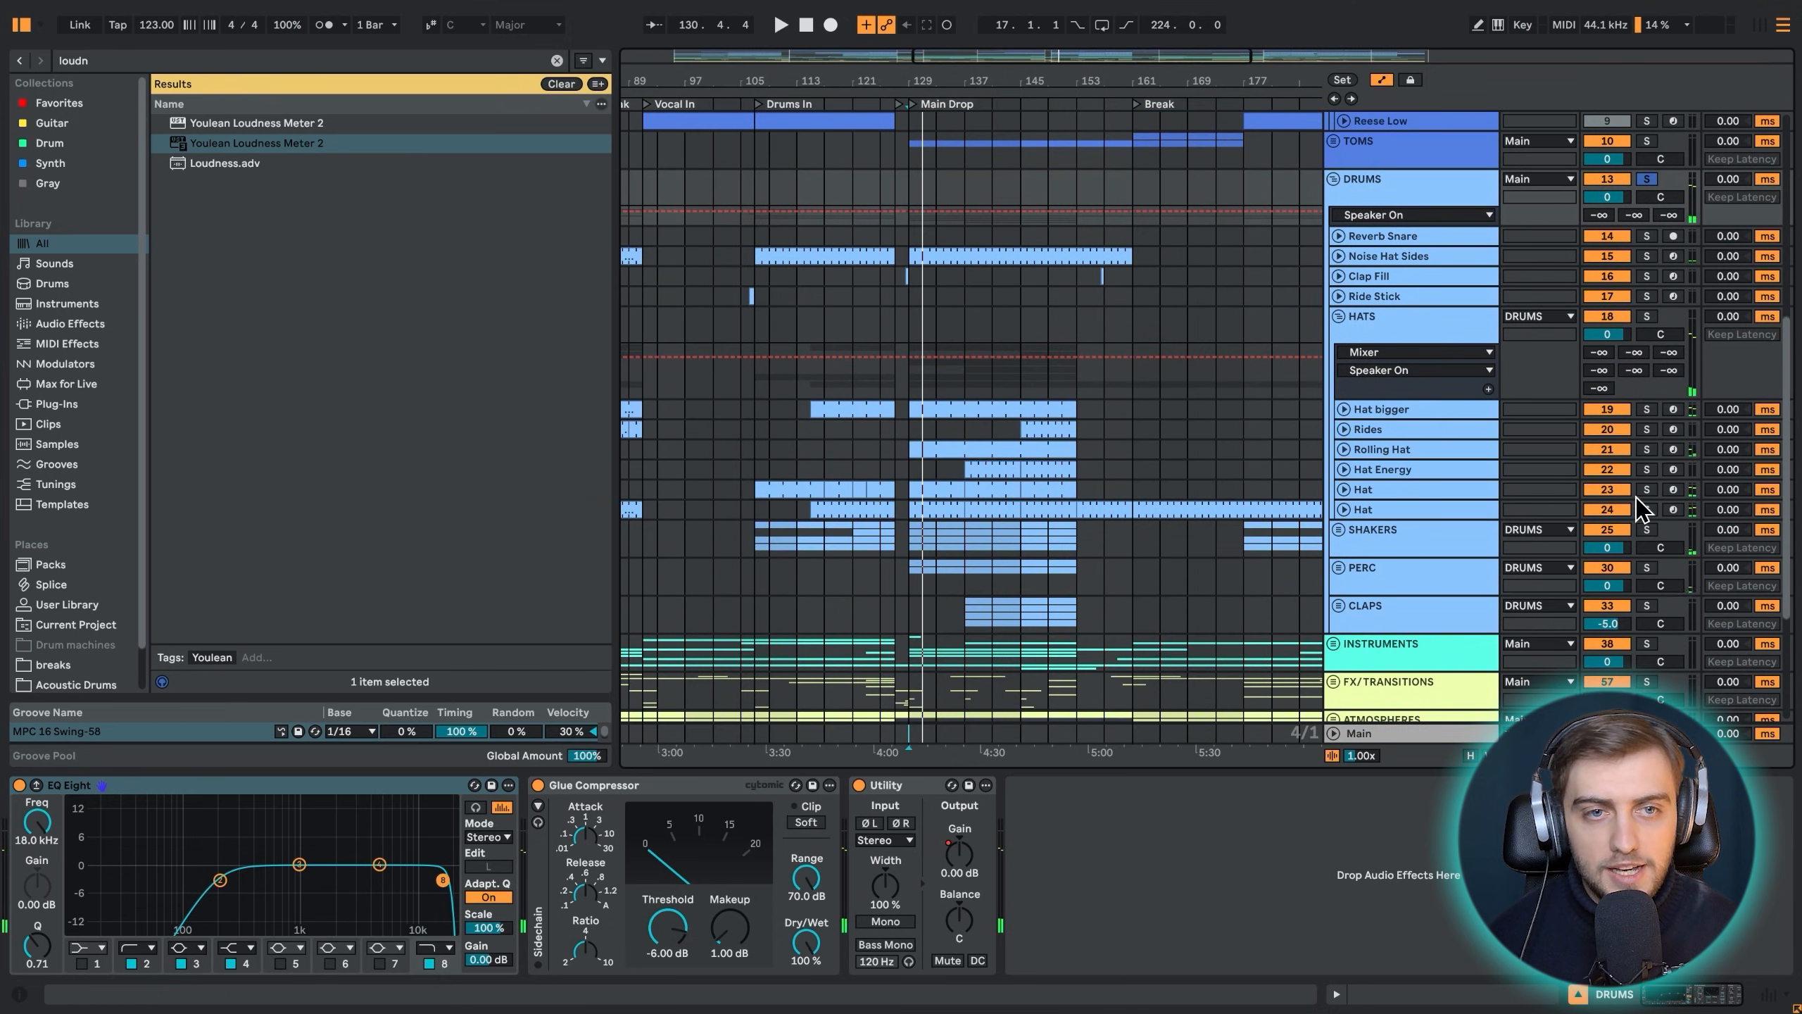
Solo and play the second Hat track (24), unfold both Hat tracks and pan track 24 to 12R
{"action": "left_click", "coordinate": [1646, 491]}
{"action": "key", "text": "space"}
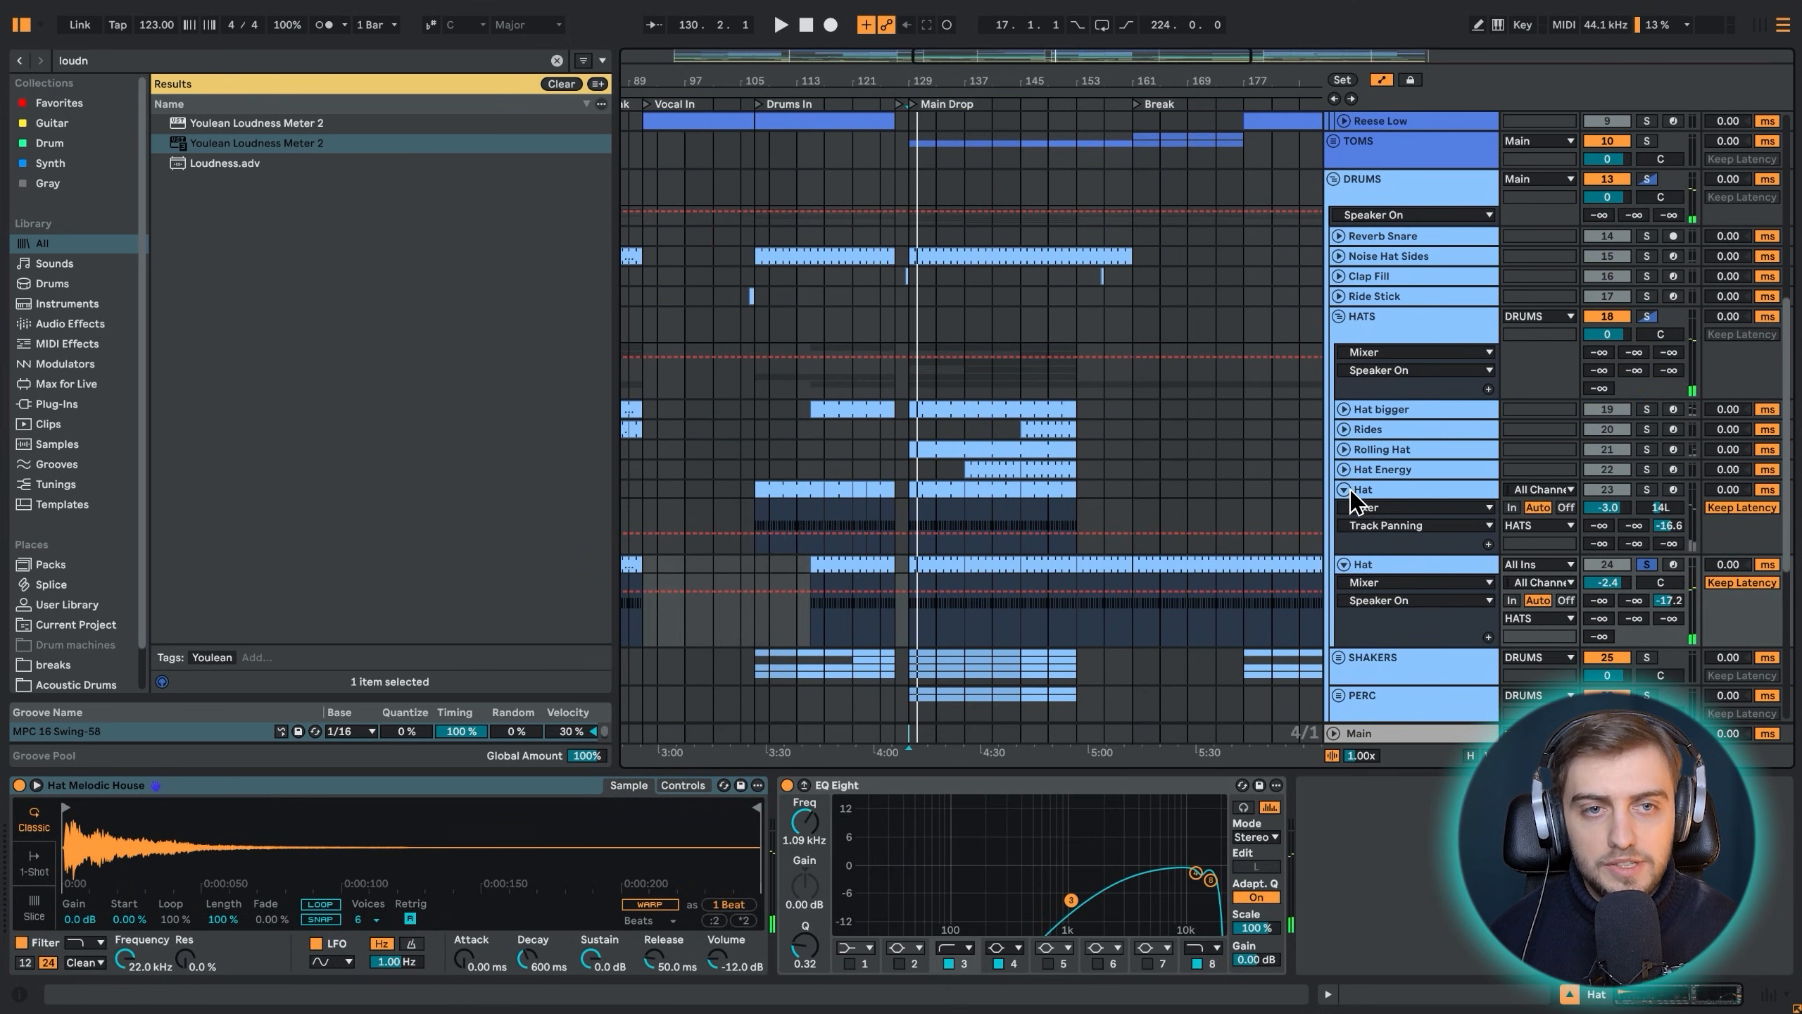
{"action": "left_click", "coordinate": [1661, 507]}
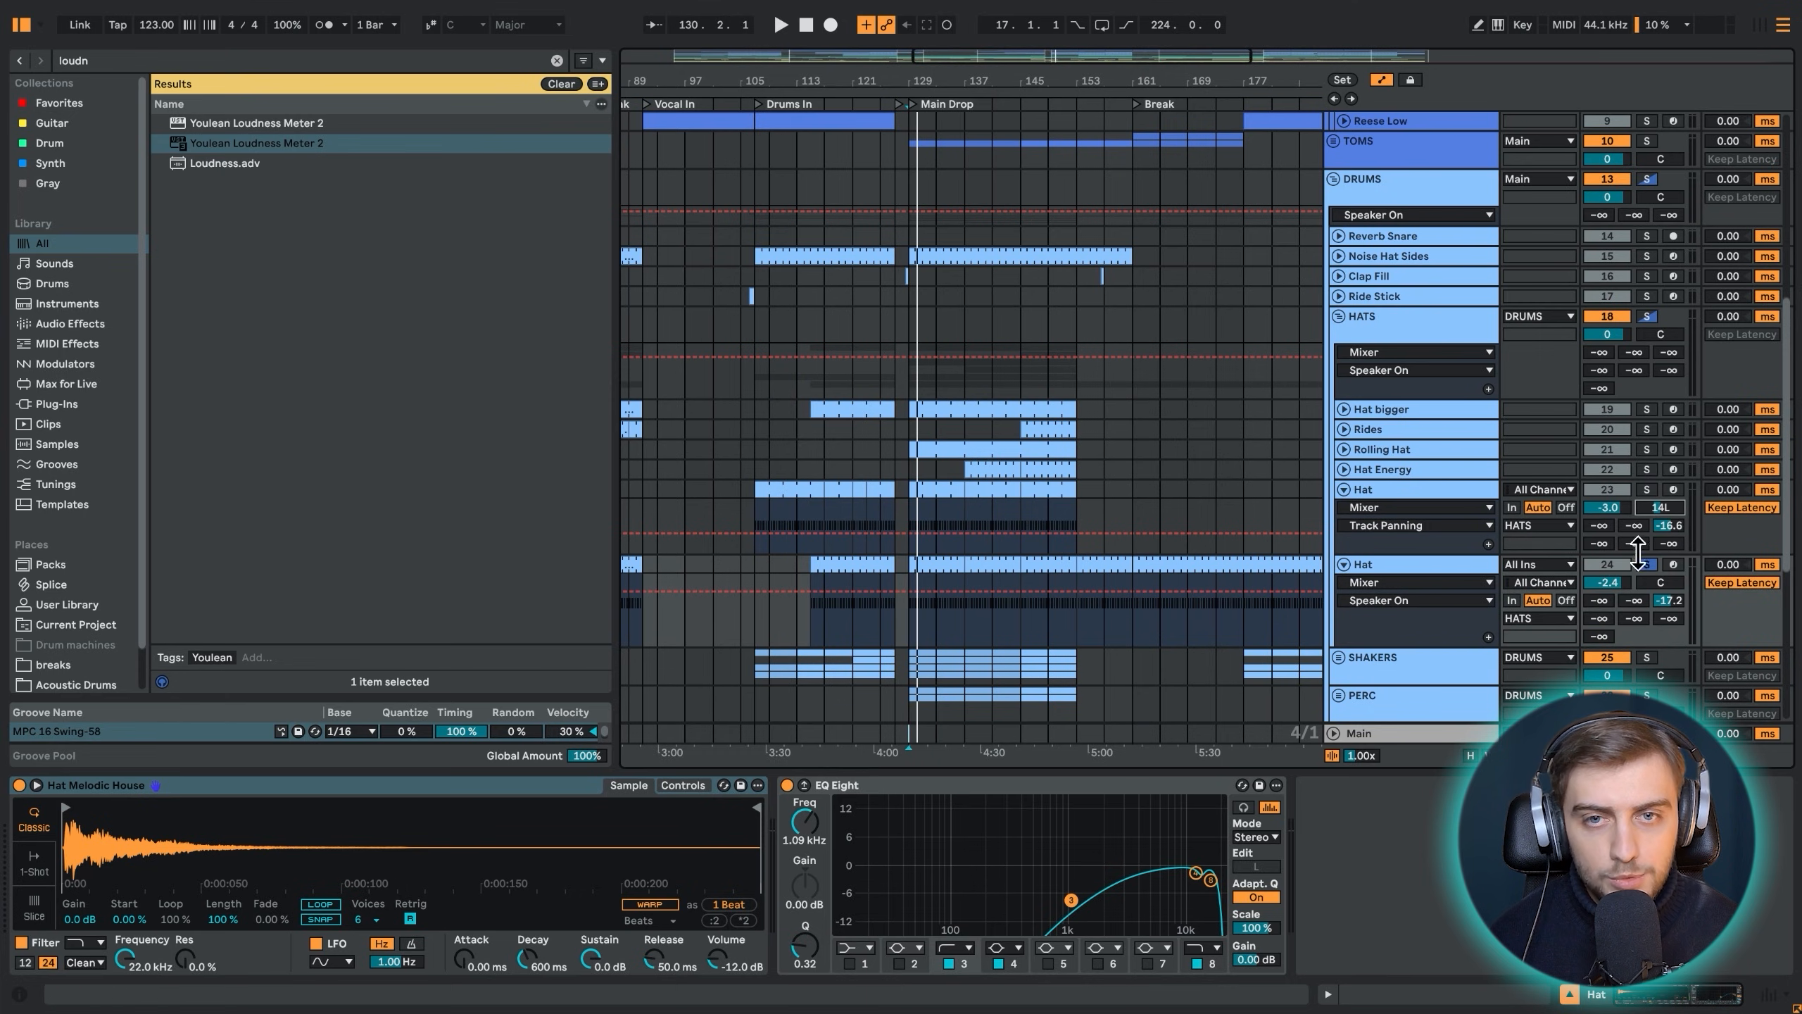
{"action": "left_click_drag", "start_coordinate": [1664, 583], "coordinate": [1664, 573]}
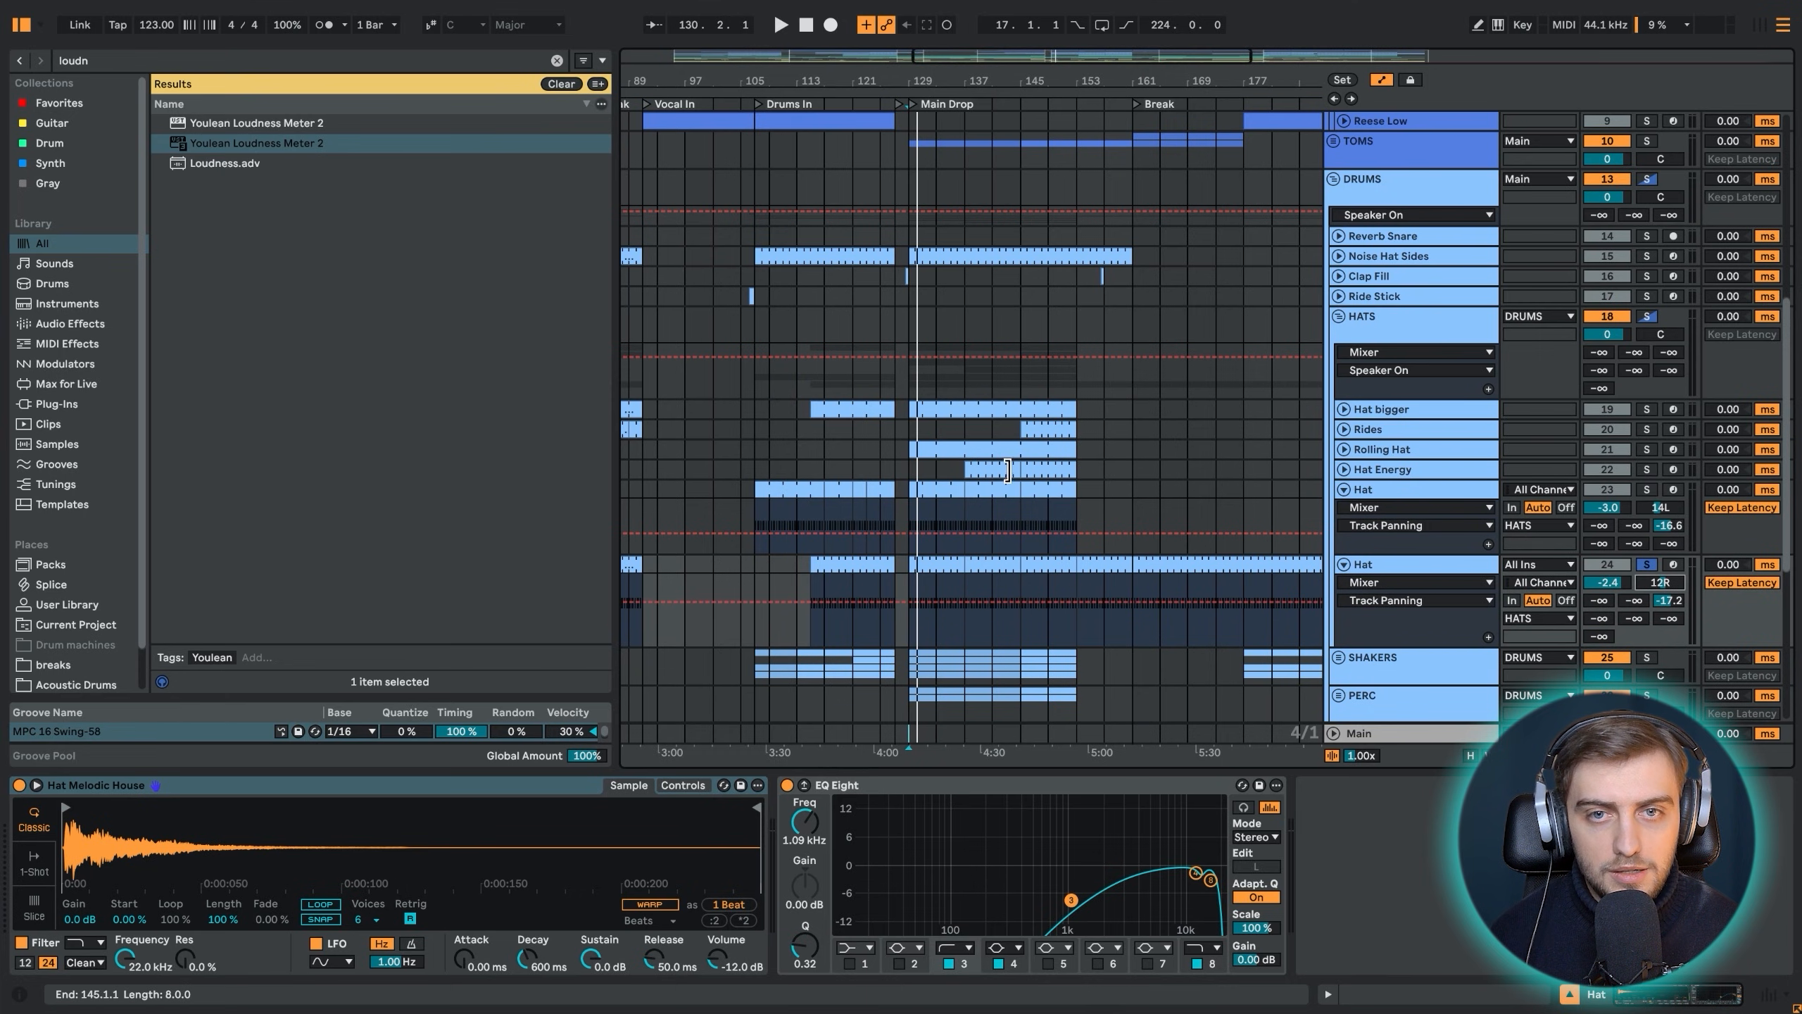
Unfold the Hat Energy and Rolling Hat tracks, pan Hat Energy to 18L and select the Rolling Hat's pan value
{"action": "left_click", "coordinate": [1361, 471]}
{"action": "left_click", "coordinate": [1342, 470]}
{"action": "left_click_drag", "start_coordinate": [1660, 487], "coordinate": [1655, 459]}
{"action": "left_click", "coordinate": [1343, 449]}
{"action": "left_click", "coordinate": [1660, 467]}
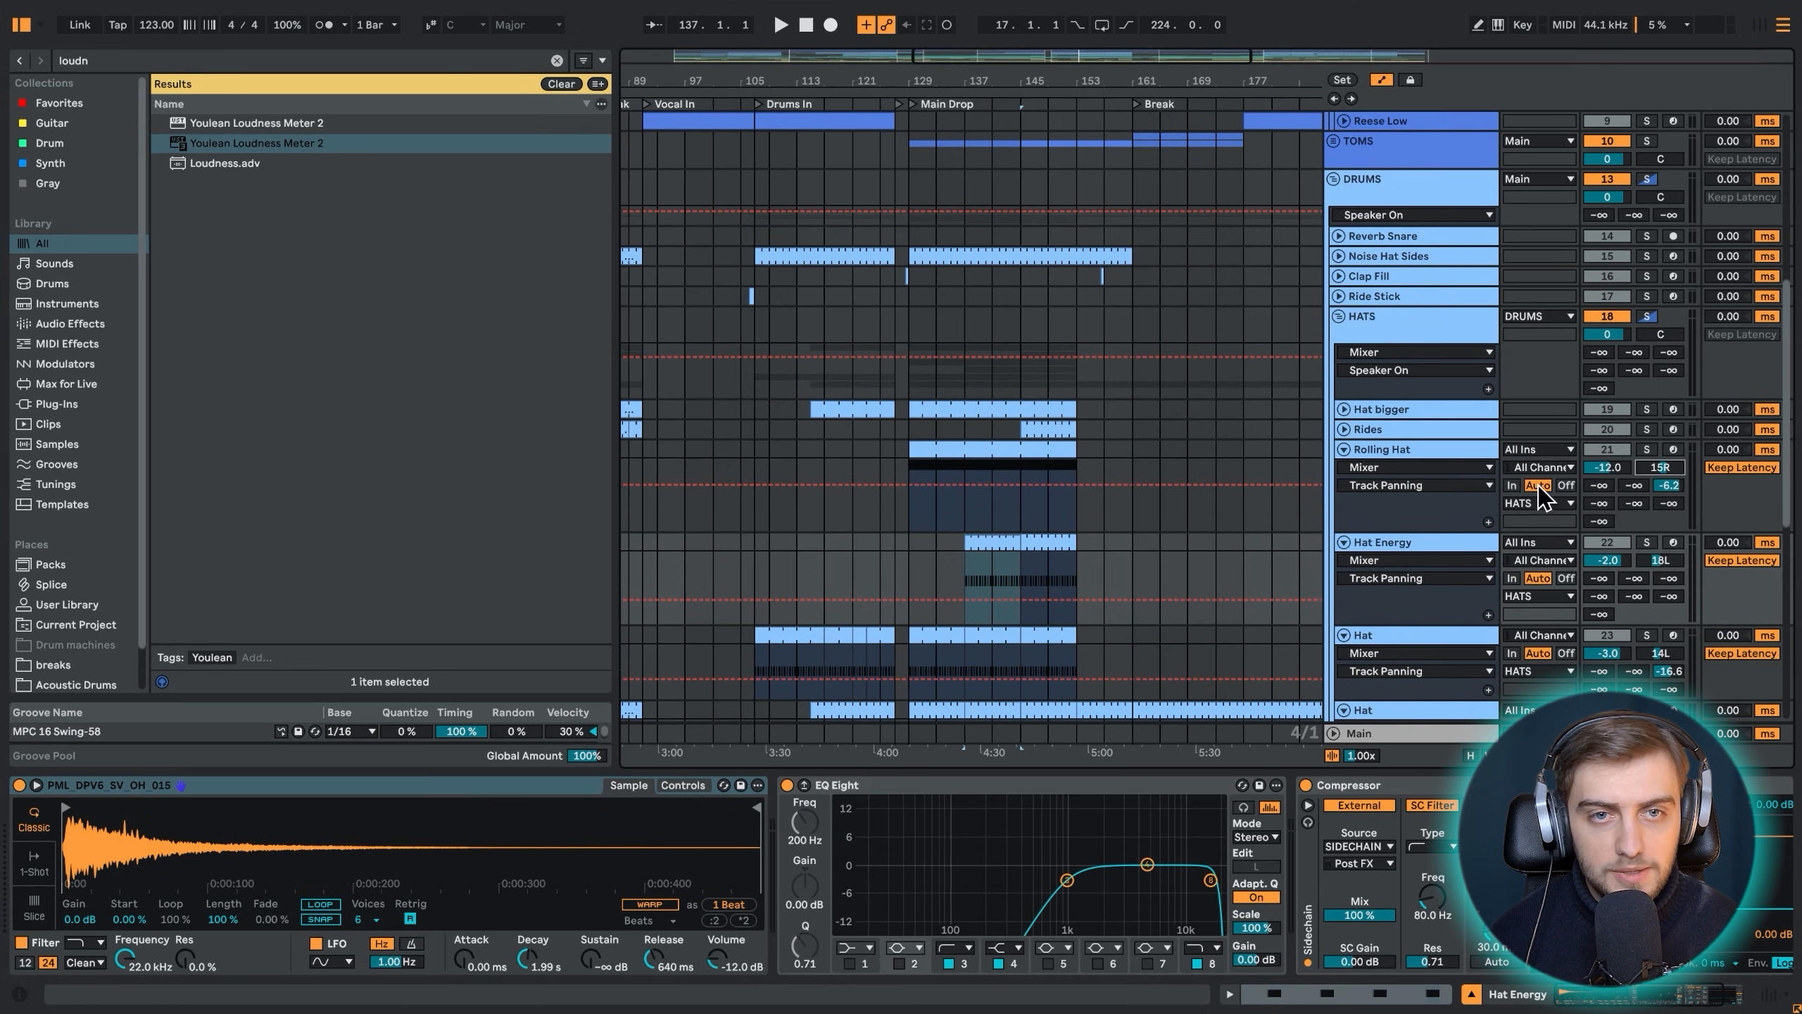
Solo Rolling Hat, Hat Energy and both Hat tracks together, play them from bar 137, then stop and clear the solos
{"action": "scroll", "coordinate": [1409, 484], "scroll_direction": "down", "scroll_amount": 3}
{"action": "left_click", "coordinate": [1647, 338]}
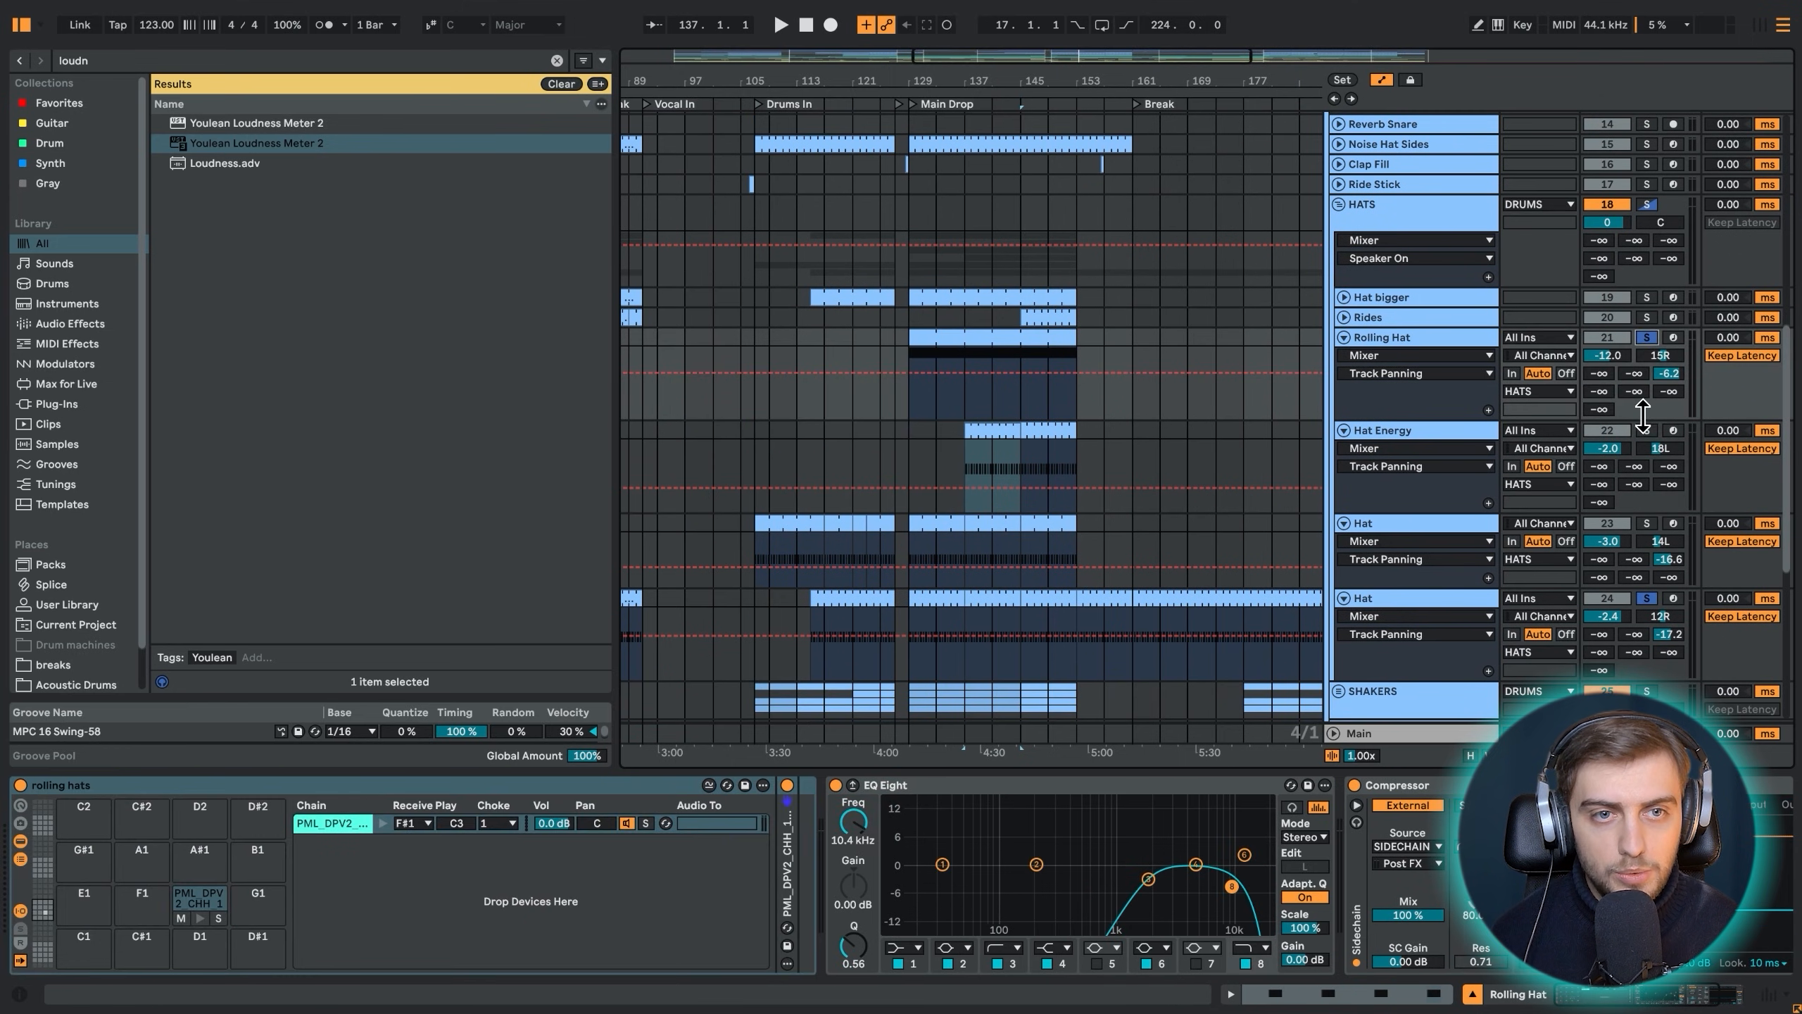
{"action": "left_click", "coordinate": [1647, 430]}
{"action": "left_click", "coordinate": [1647, 523]}
{"action": "key", "text": "space"}
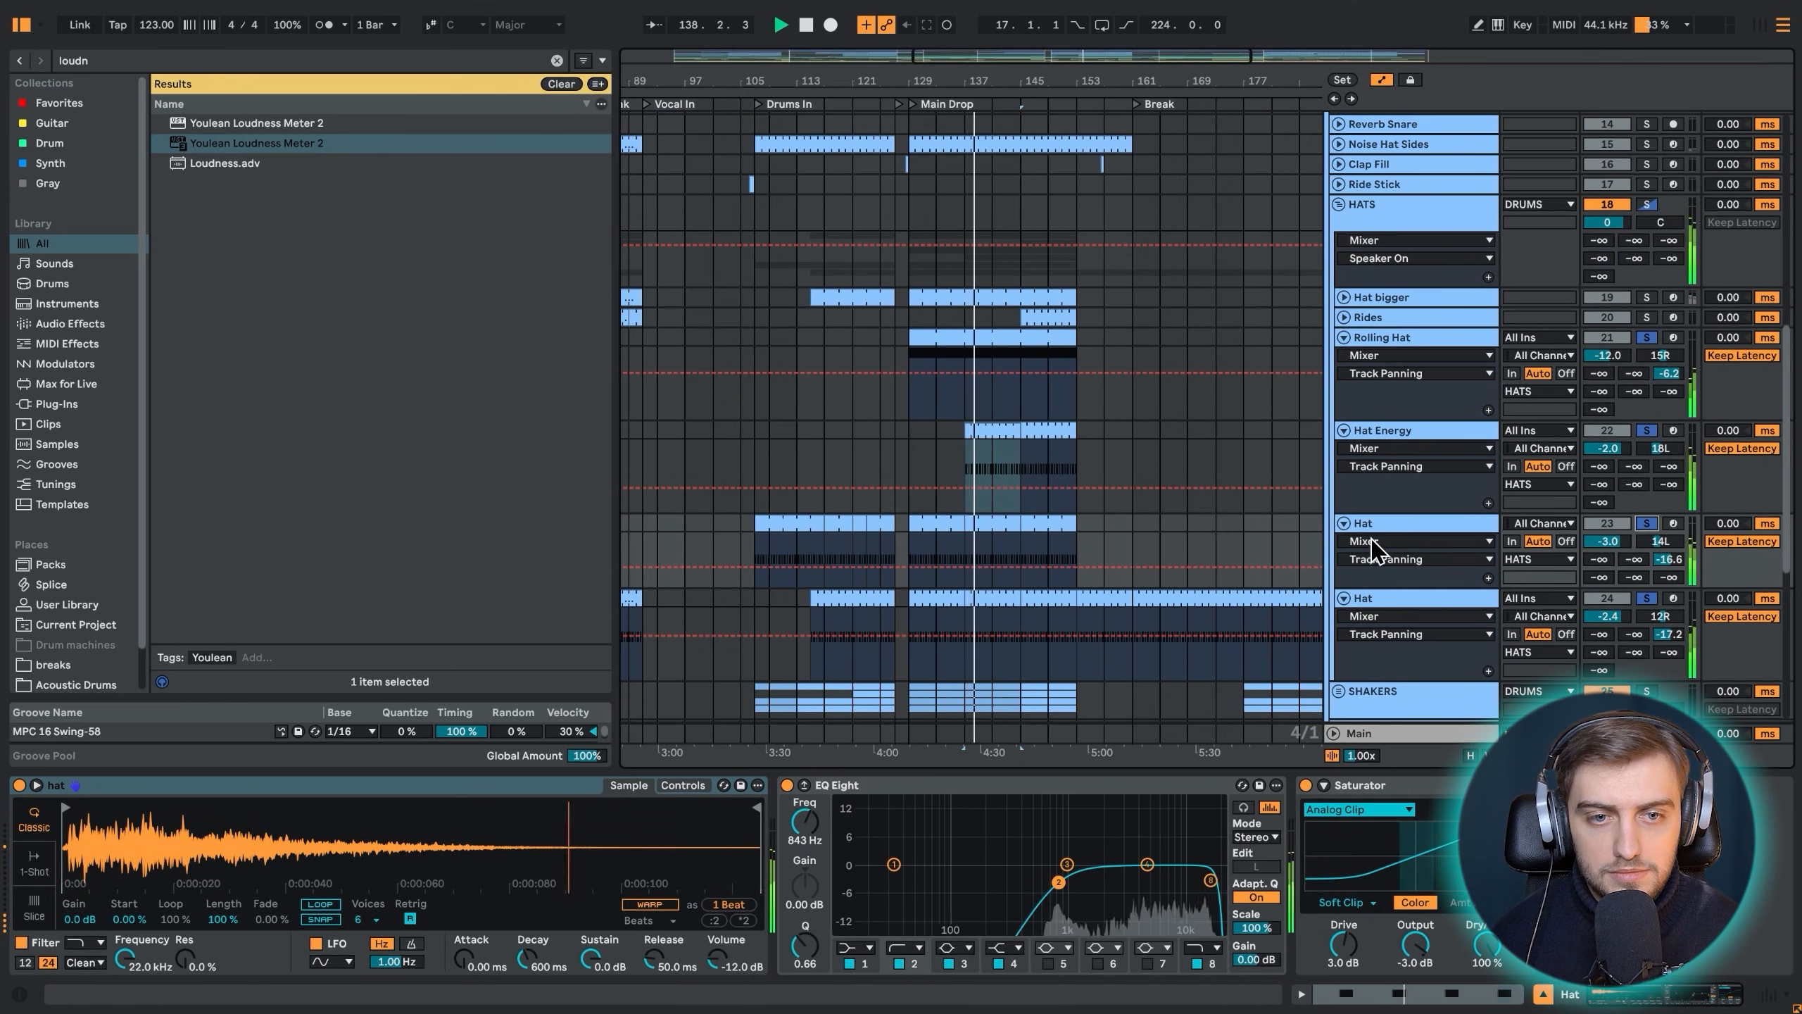
{"action": "left_click", "coordinate": [1647, 337]}
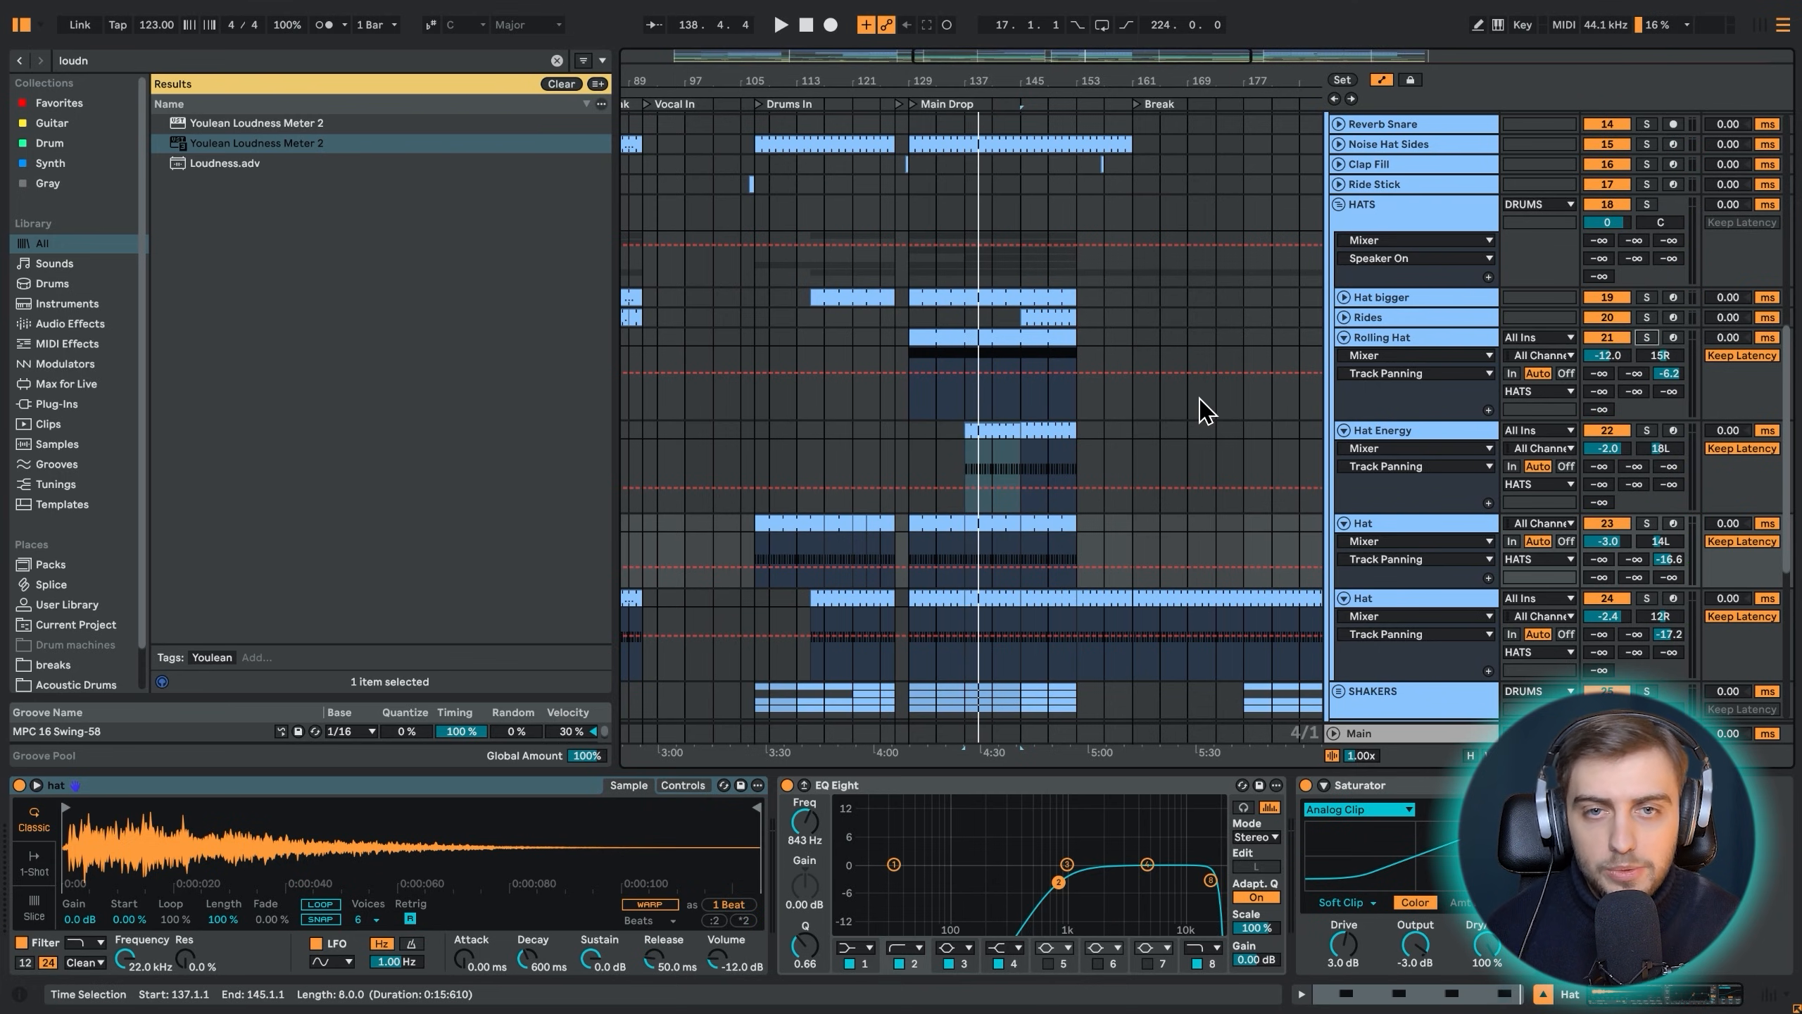
Hide the automation lanes and fold the DRUMS and KICK AND BASS groups
{"action": "left_click", "coordinate": [1382, 80]}
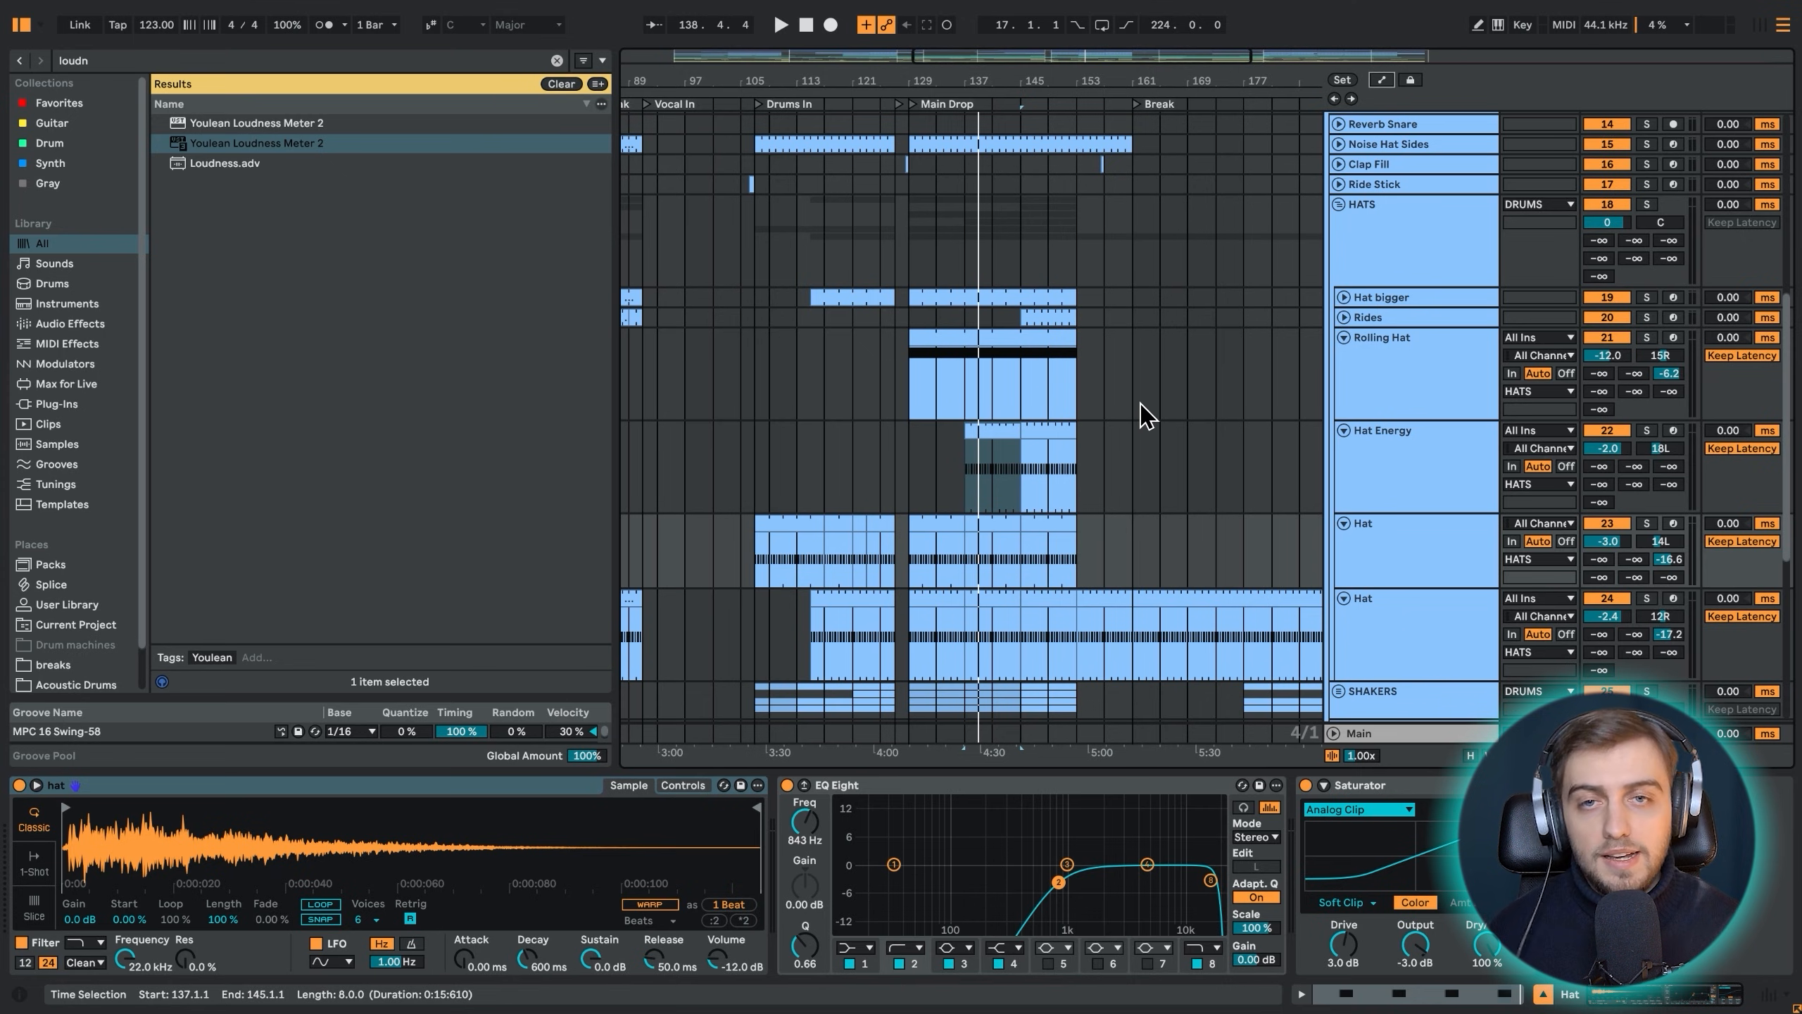
{"action": "scroll", "coordinate": [1338, 398], "scroll_direction": "up", "scroll_amount": 5}
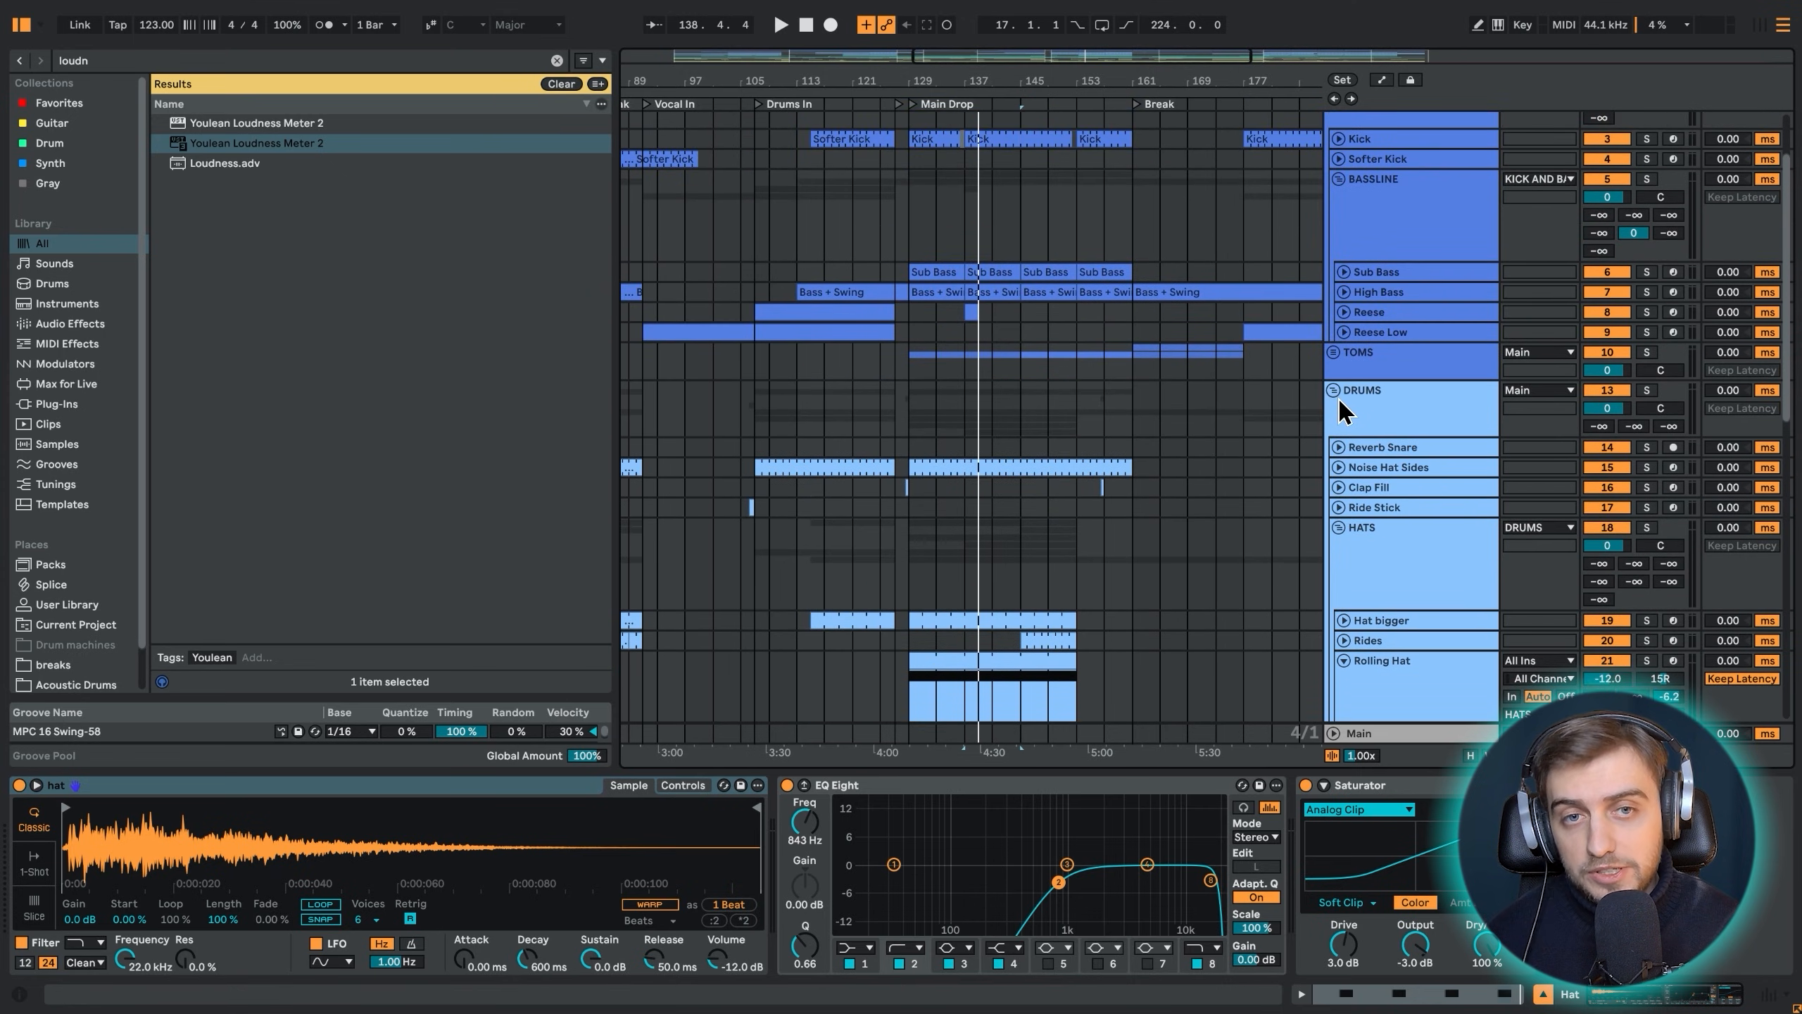
{"action": "left_click", "coordinate": [1337, 395]}
{"action": "scroll", "coordinate": [1313, 355], "scroll_direction": "up", "scroll_amount": 3}
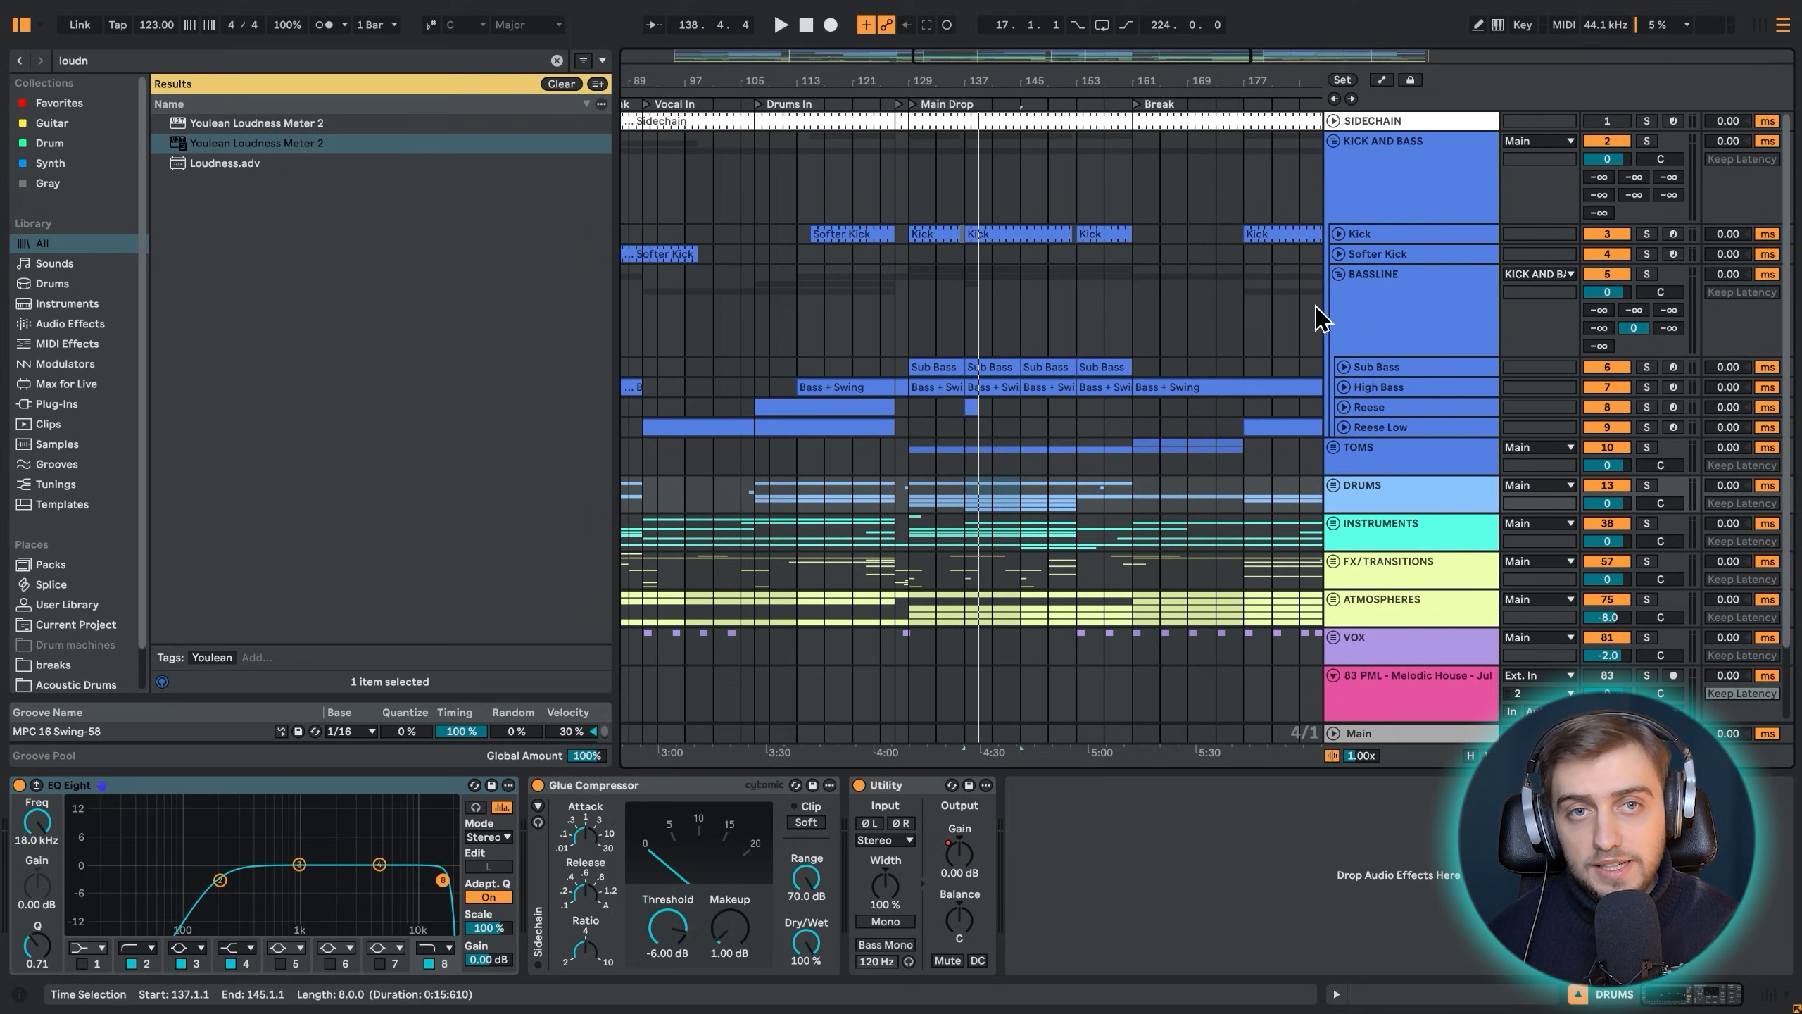
{"action": "left_click", "coordinate": [1334, 141]}
Place the insert marker at bar 129 and delete the PML - Melodic House reference track
{"action": "left_click", "coordinate": [918, 392]}
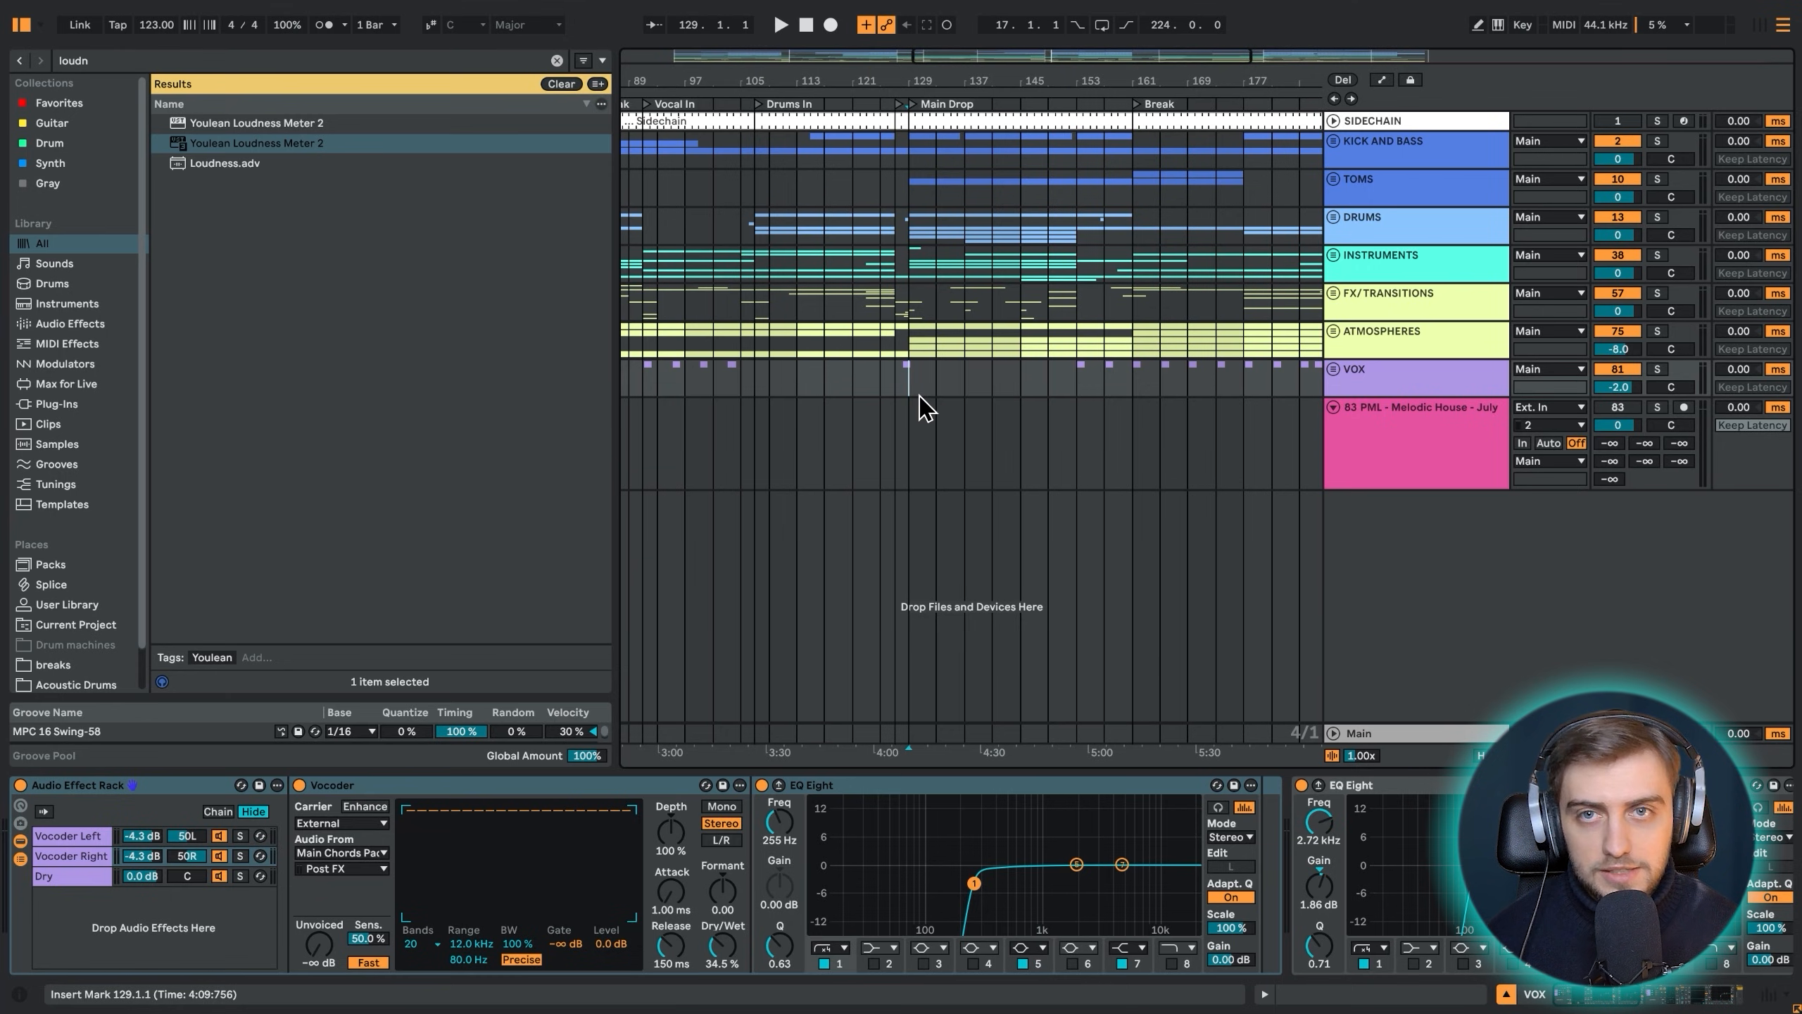
{"action": "left_click", "coordinate": [1408, 426]}
{"action": "key", "text": "Delete"}
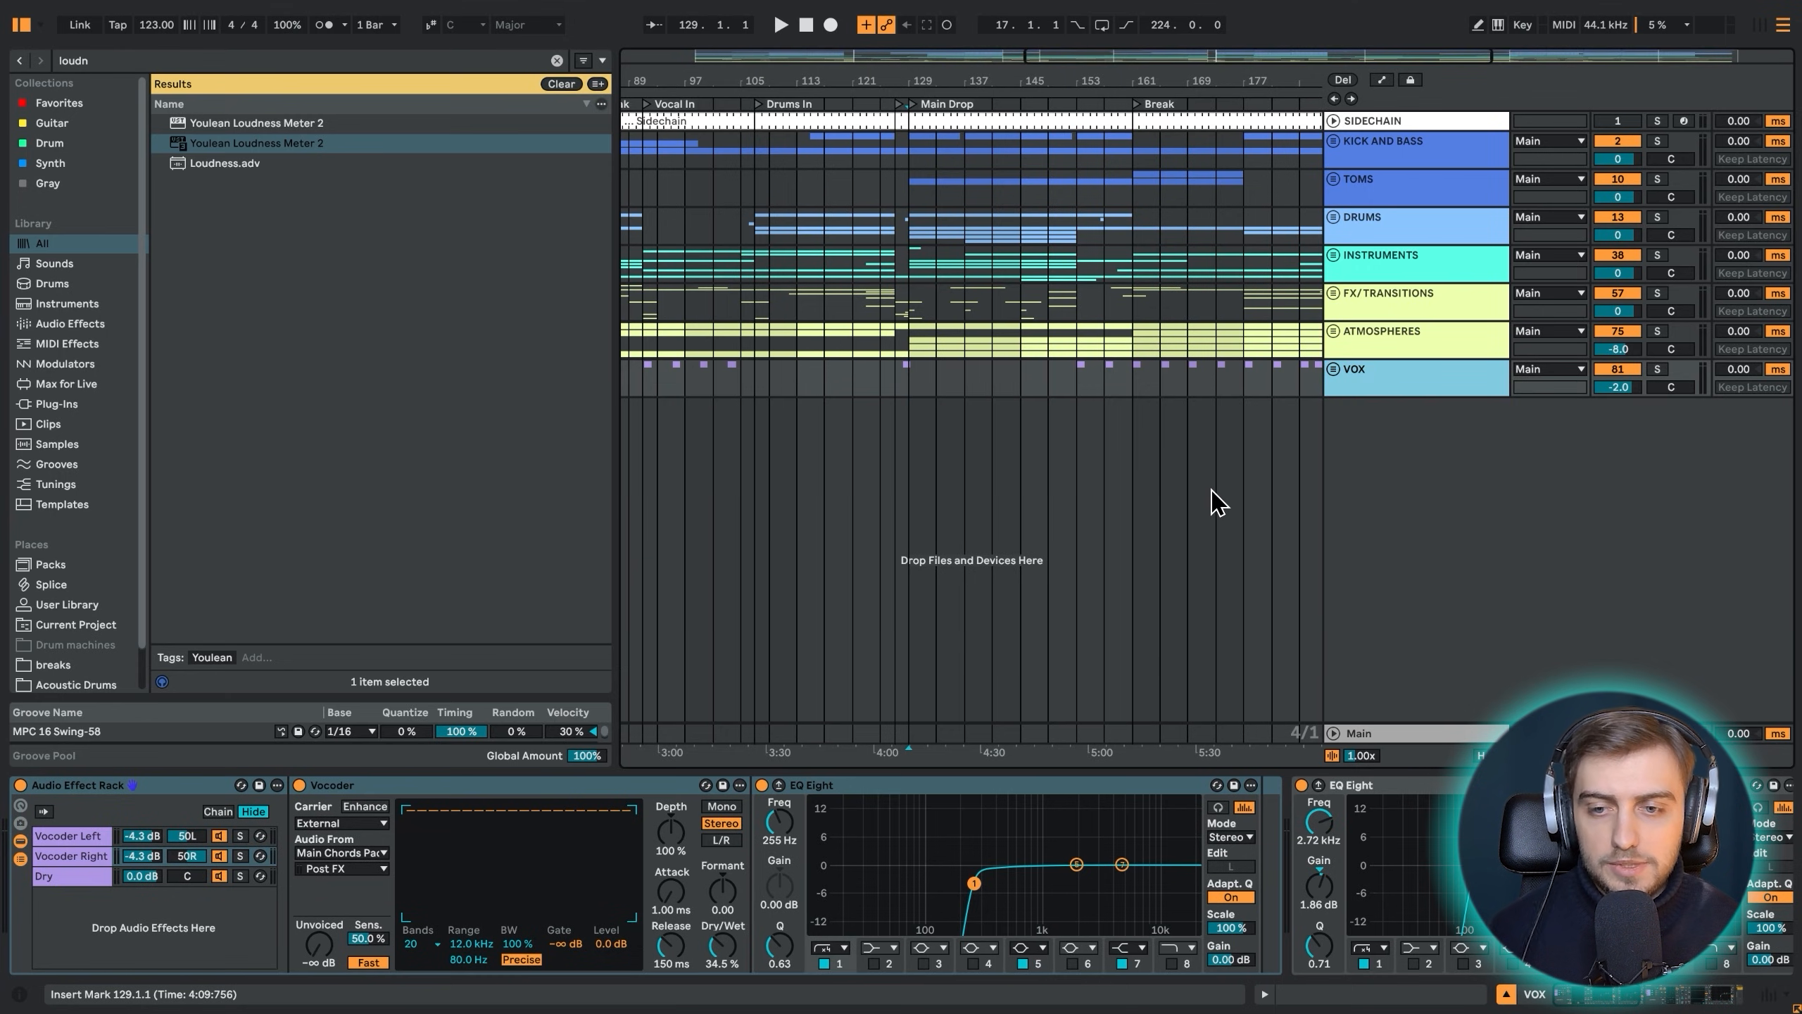
Solo all the return tracks from A to G, play from bar 129 and unfold Reverb, Distortion and Drums Room
{"action": "left_click", "coordinate": [1373, 594]}
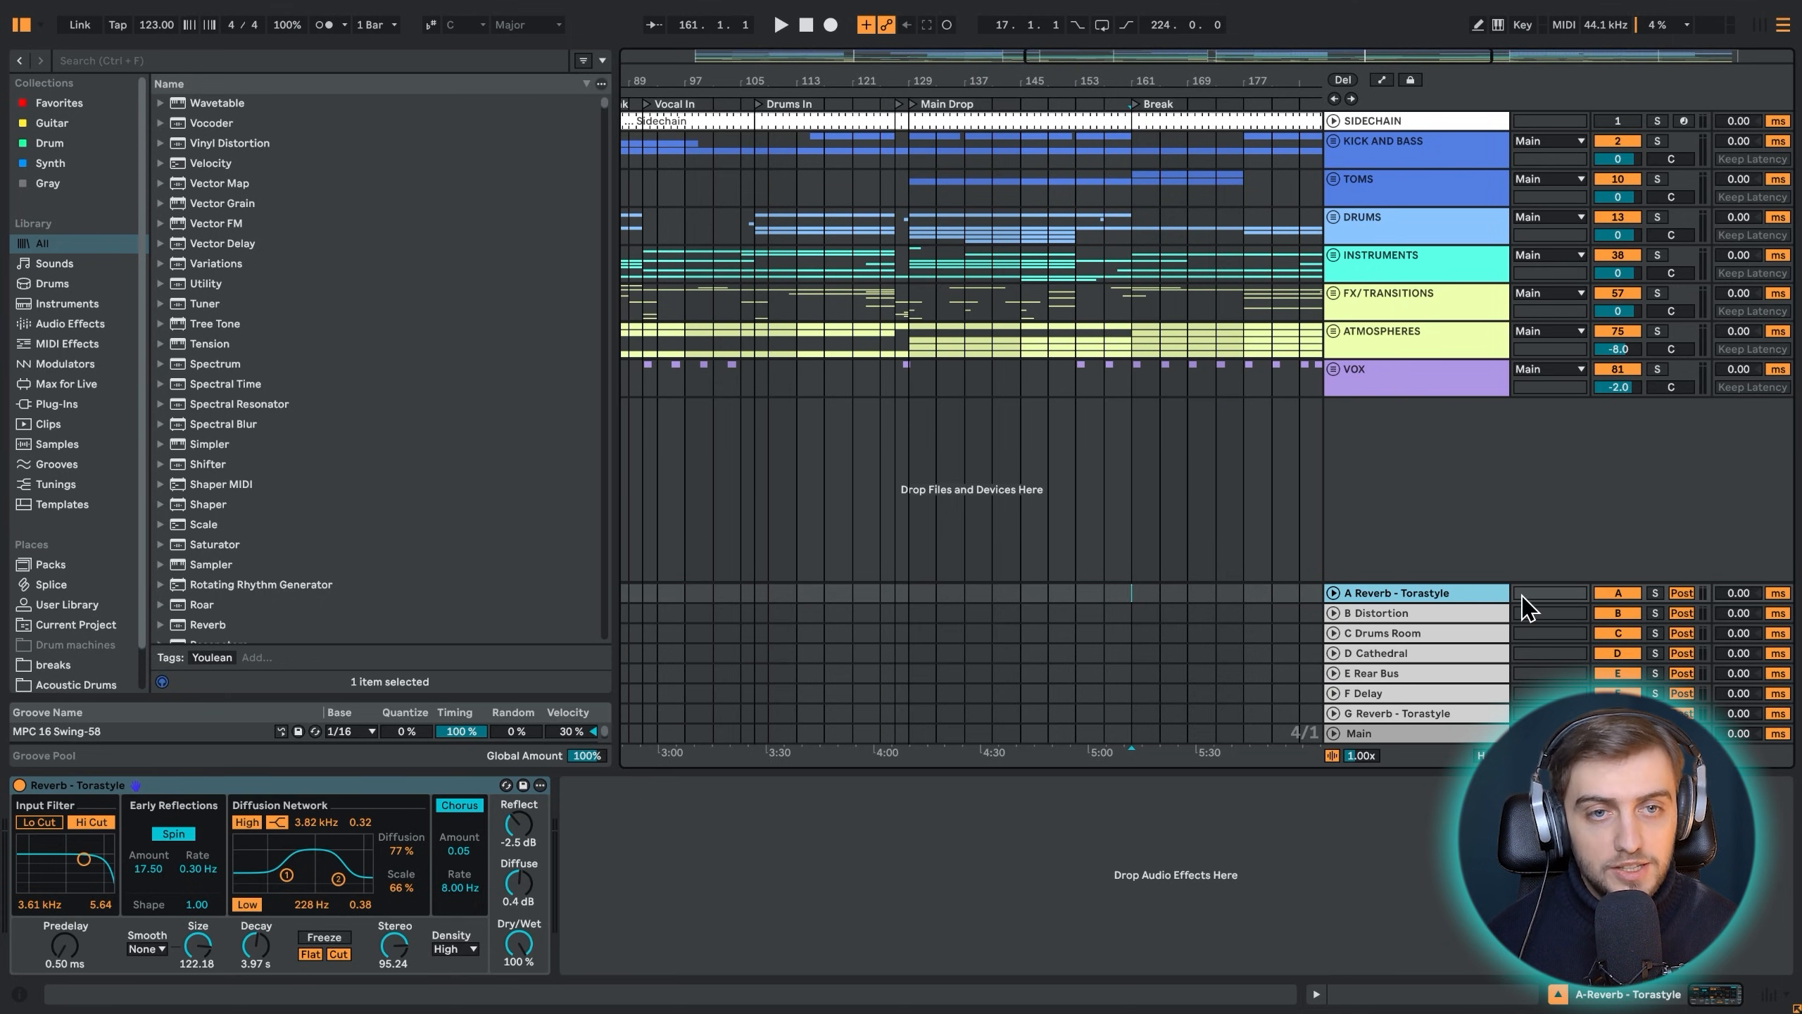
{"action": "left_click", "coordinate": [1414, 716], "text": "shift"}
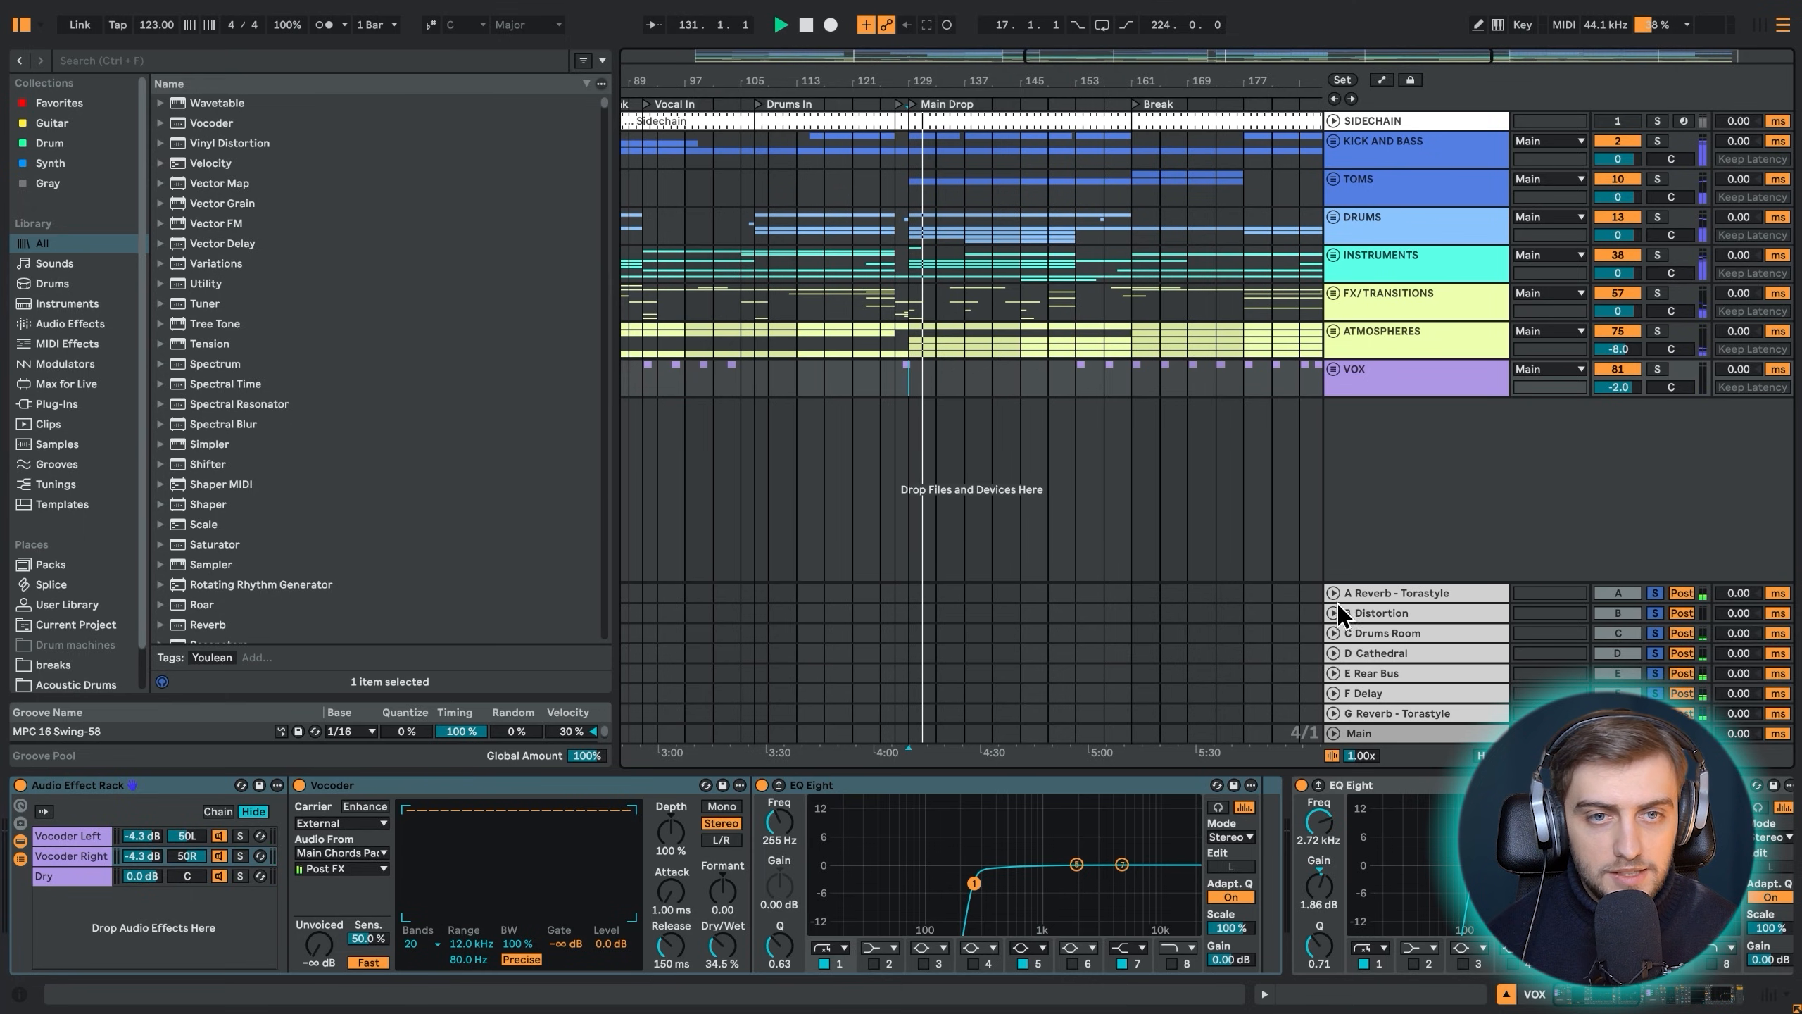
{"action": "left_click", "coordinate": [1334, 594]}
{"action": "left_click", "coordinate": [1334, 613]}
{"action": "left_click", "coordinate": [1334, 633]}
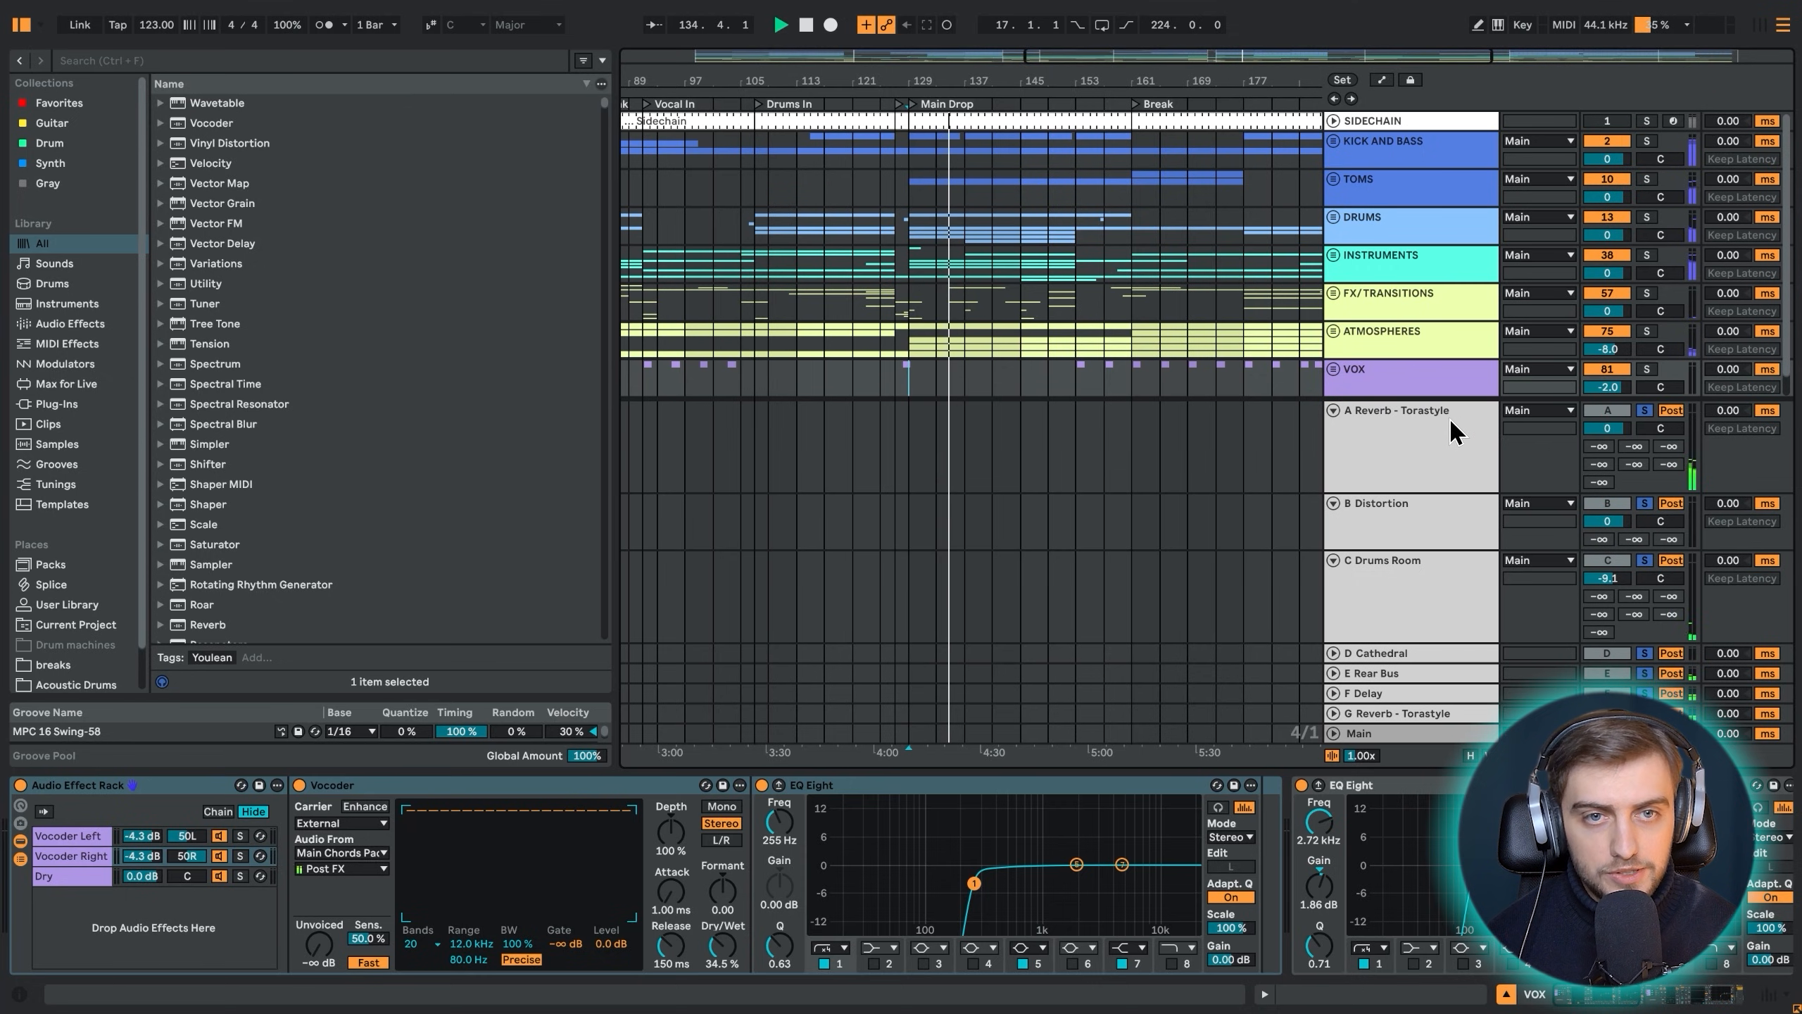
Unfold the E Rear Bus, F Delay and G Reverb return tracks and examine each one's devices during playback
{"action": "left_click", "coordinate": [1334, 673]}
{"action": "left_click", "coordinate": [1413, 635]}
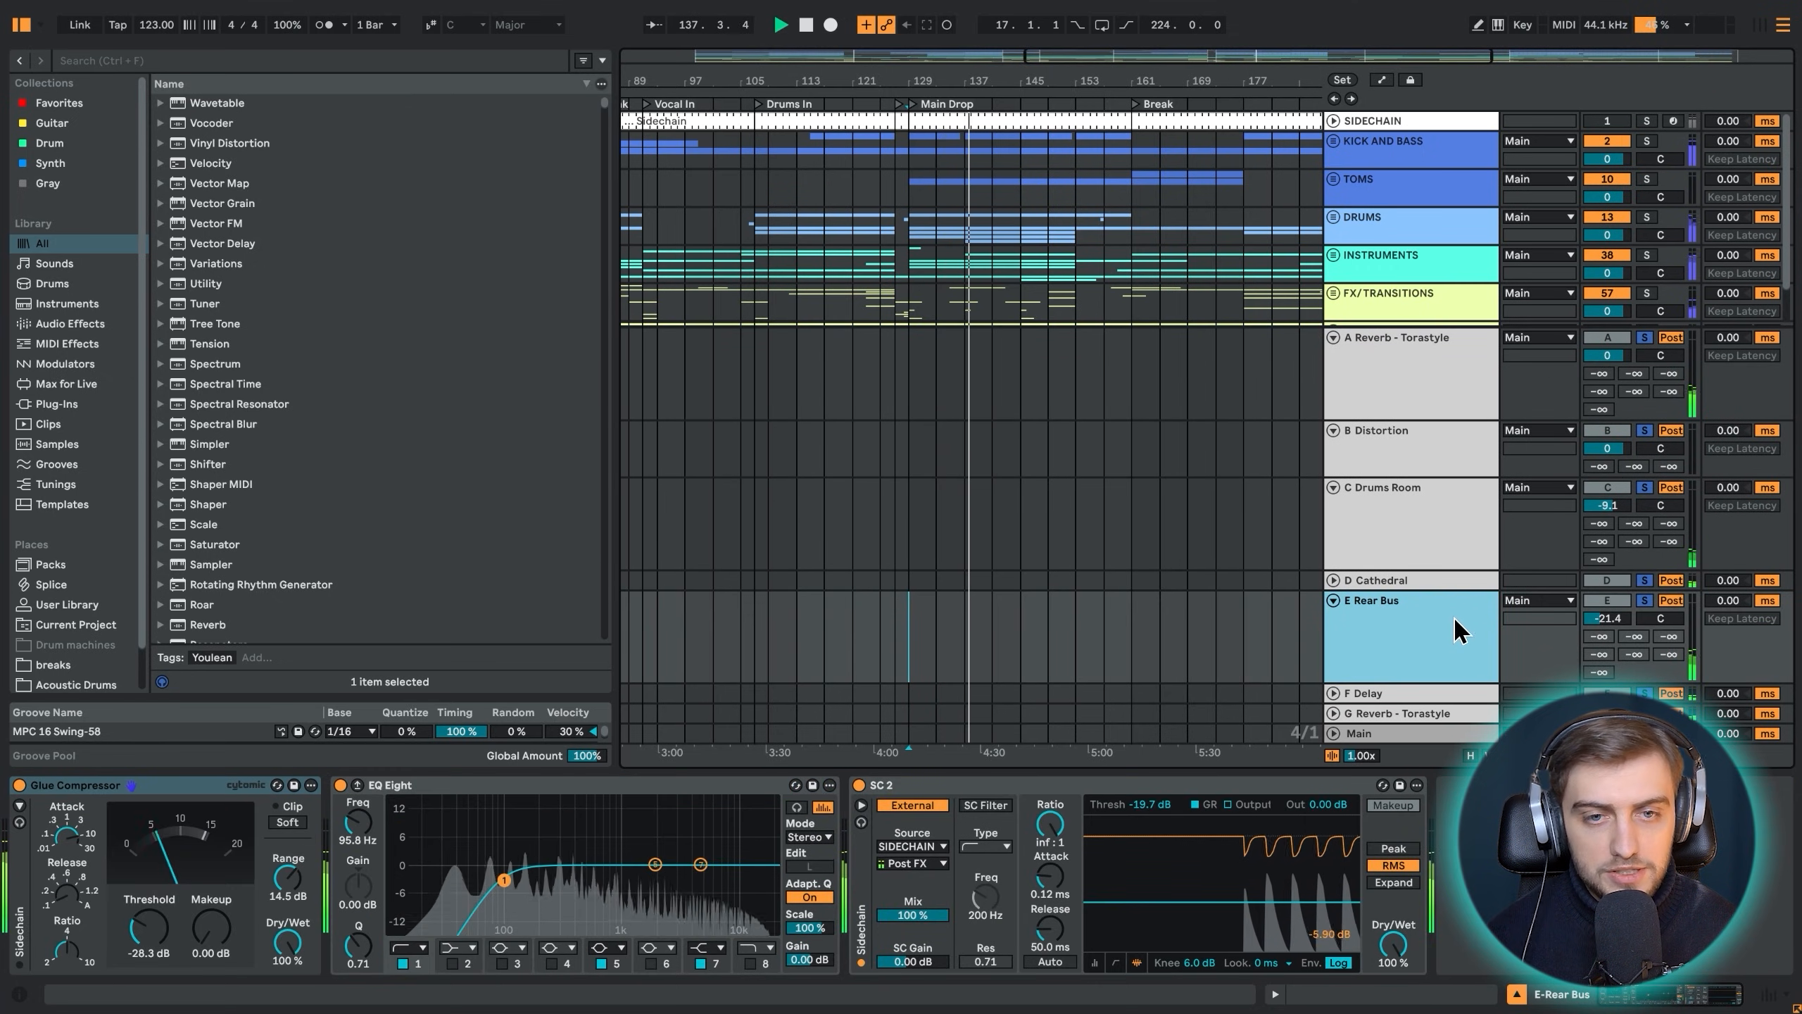
{"action": "left_click", "coordinate": [1334, 693]}
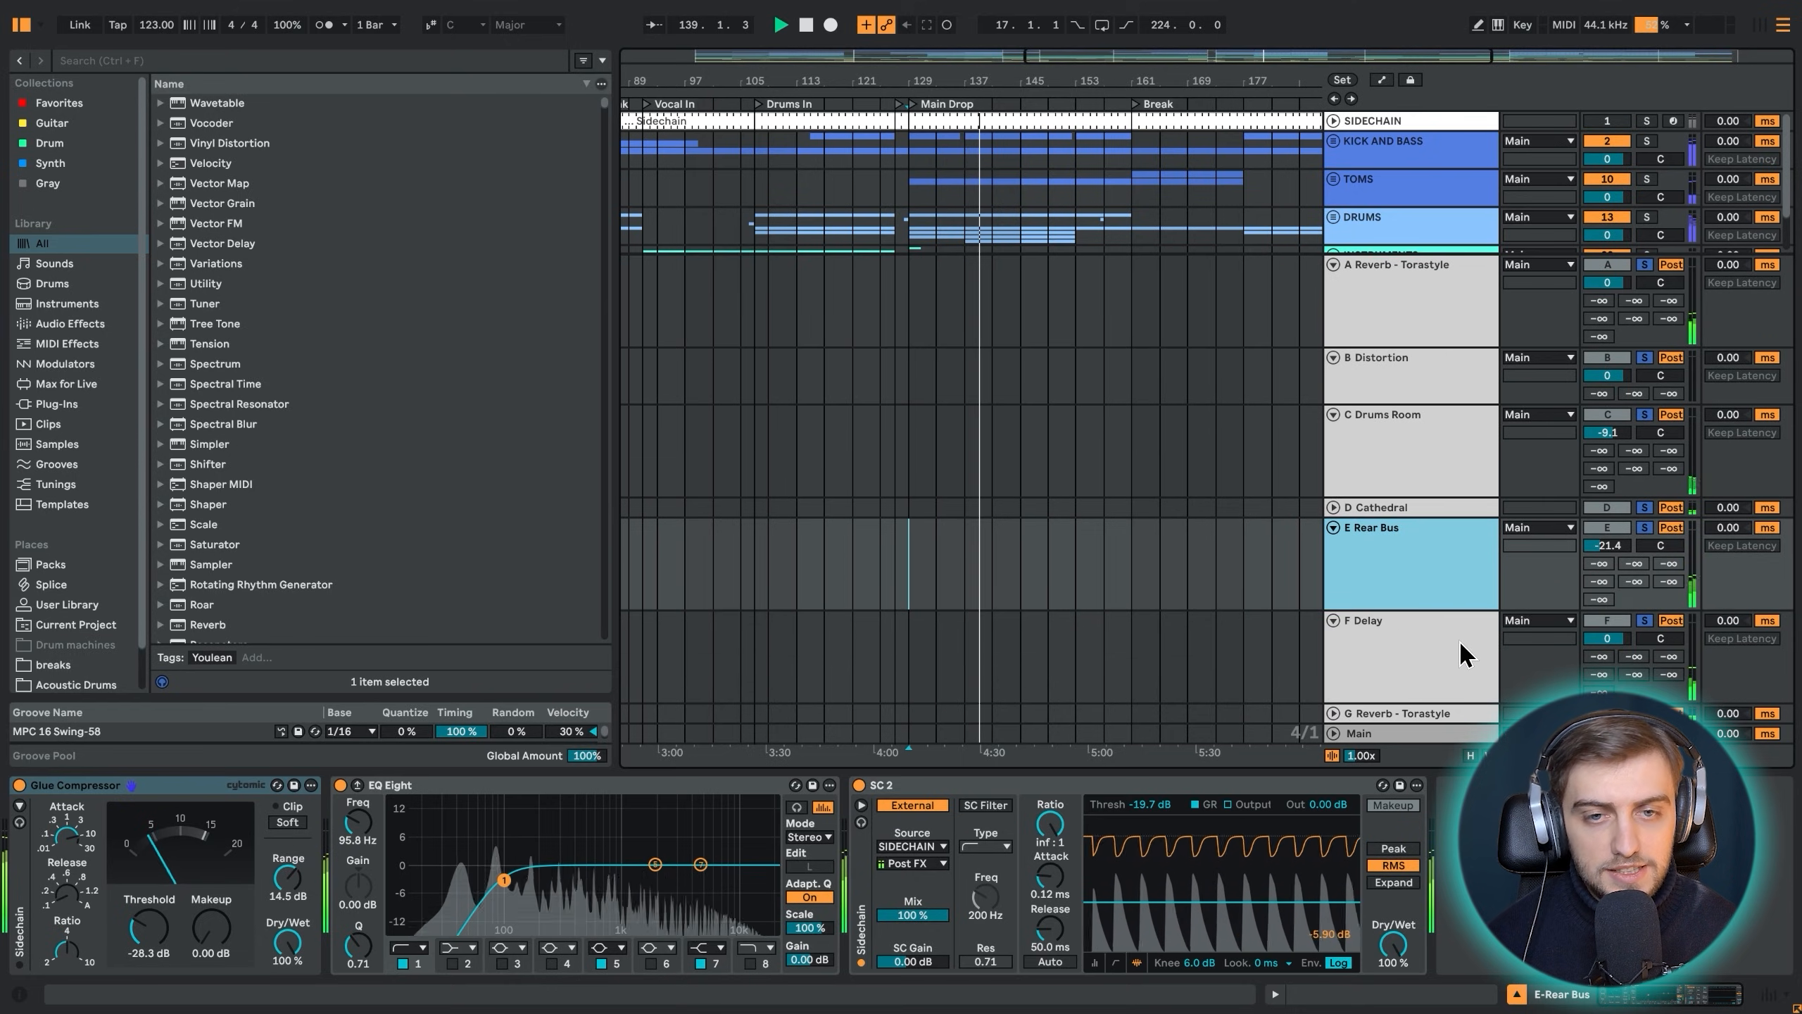
{"action": "left_click", "coordinate": [1459, 640]}
{"action": "left_click", "coordinate": [1334, 712]}
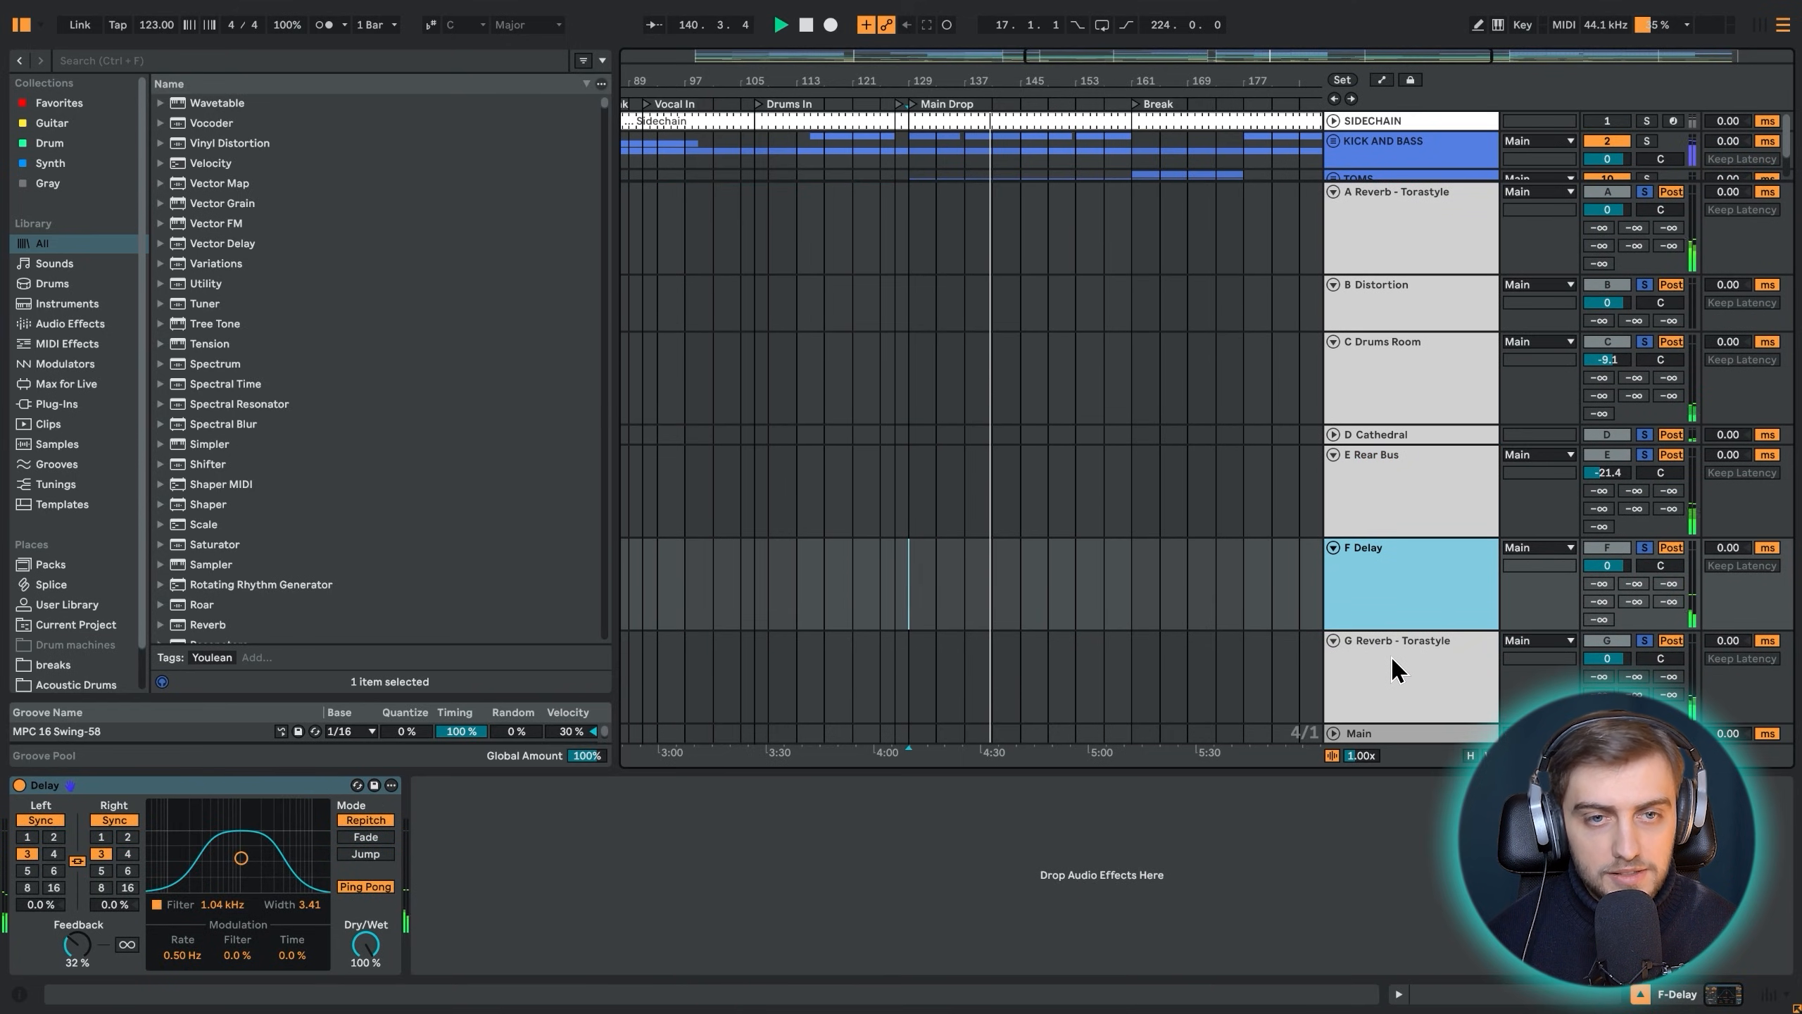
{"action": "key", "text": "Down"}
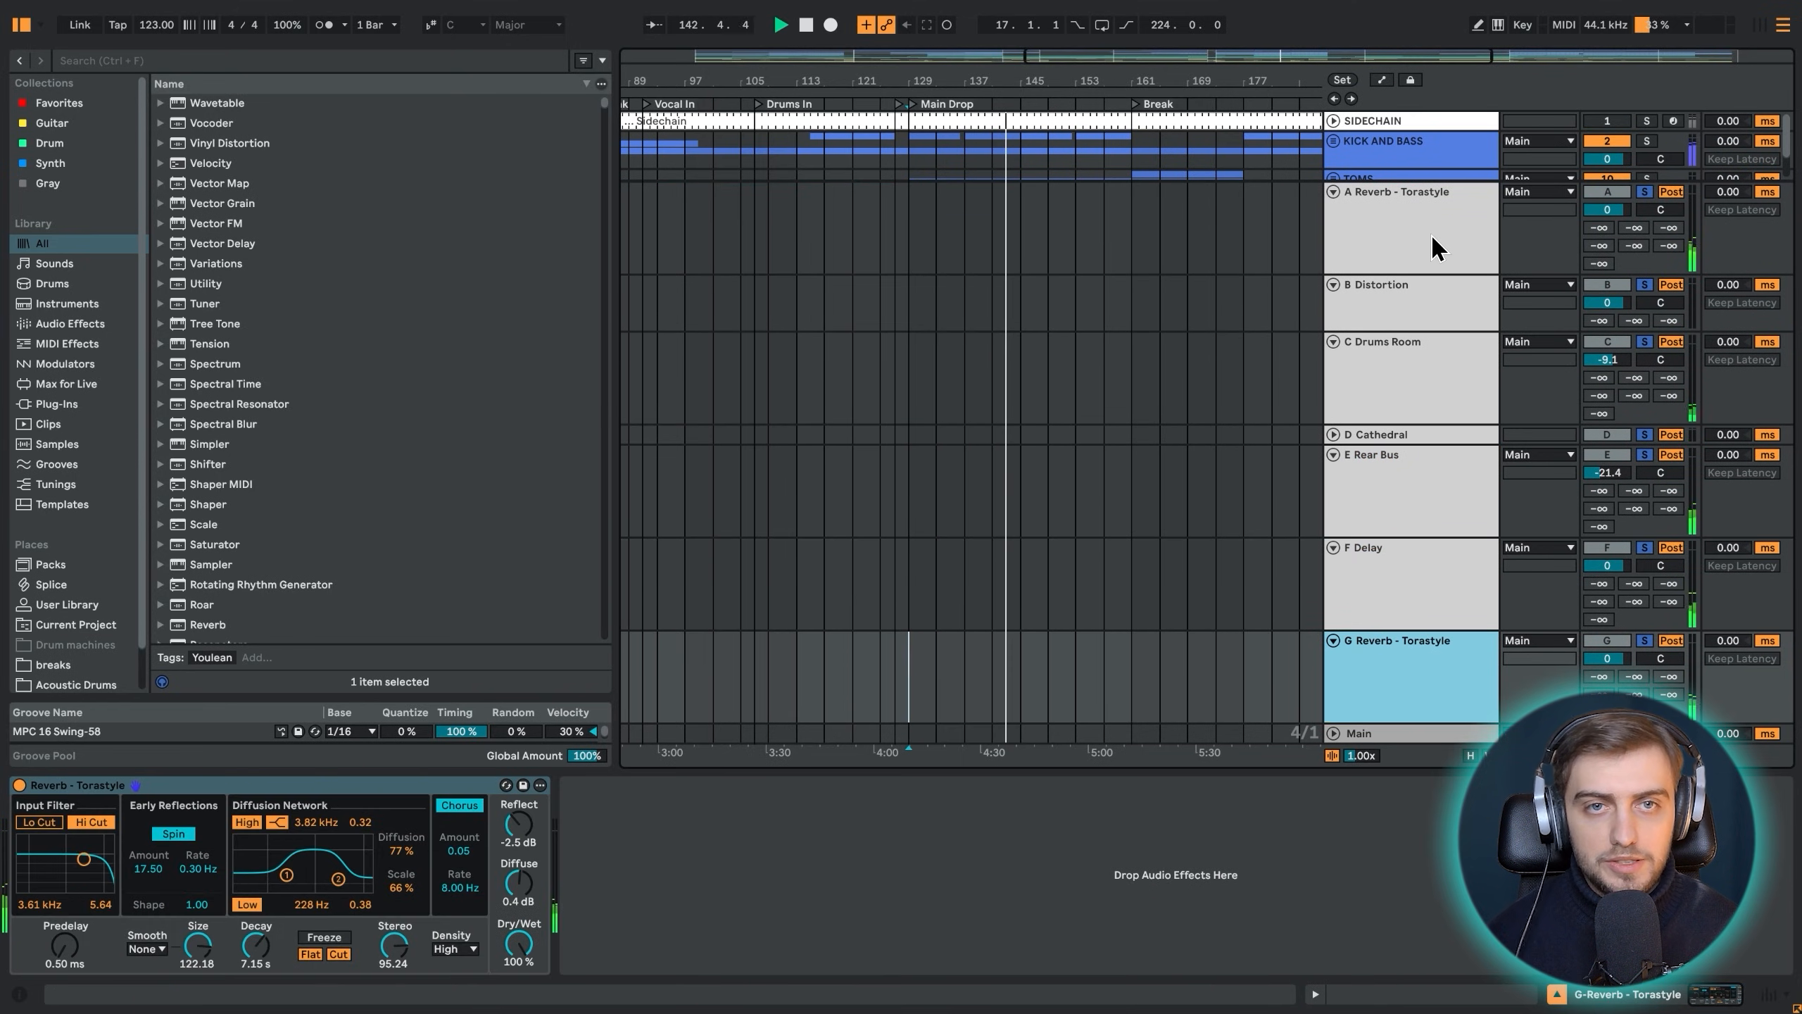
Fold all the return tracks together, clear their solos, and compare playback from bar 129 by switching the returns off and back on
{"action": "left_click", "coordinate": [1434, 249], "text": "shift"}
{"action": "left_click", "coordinate": [1333, 190]}
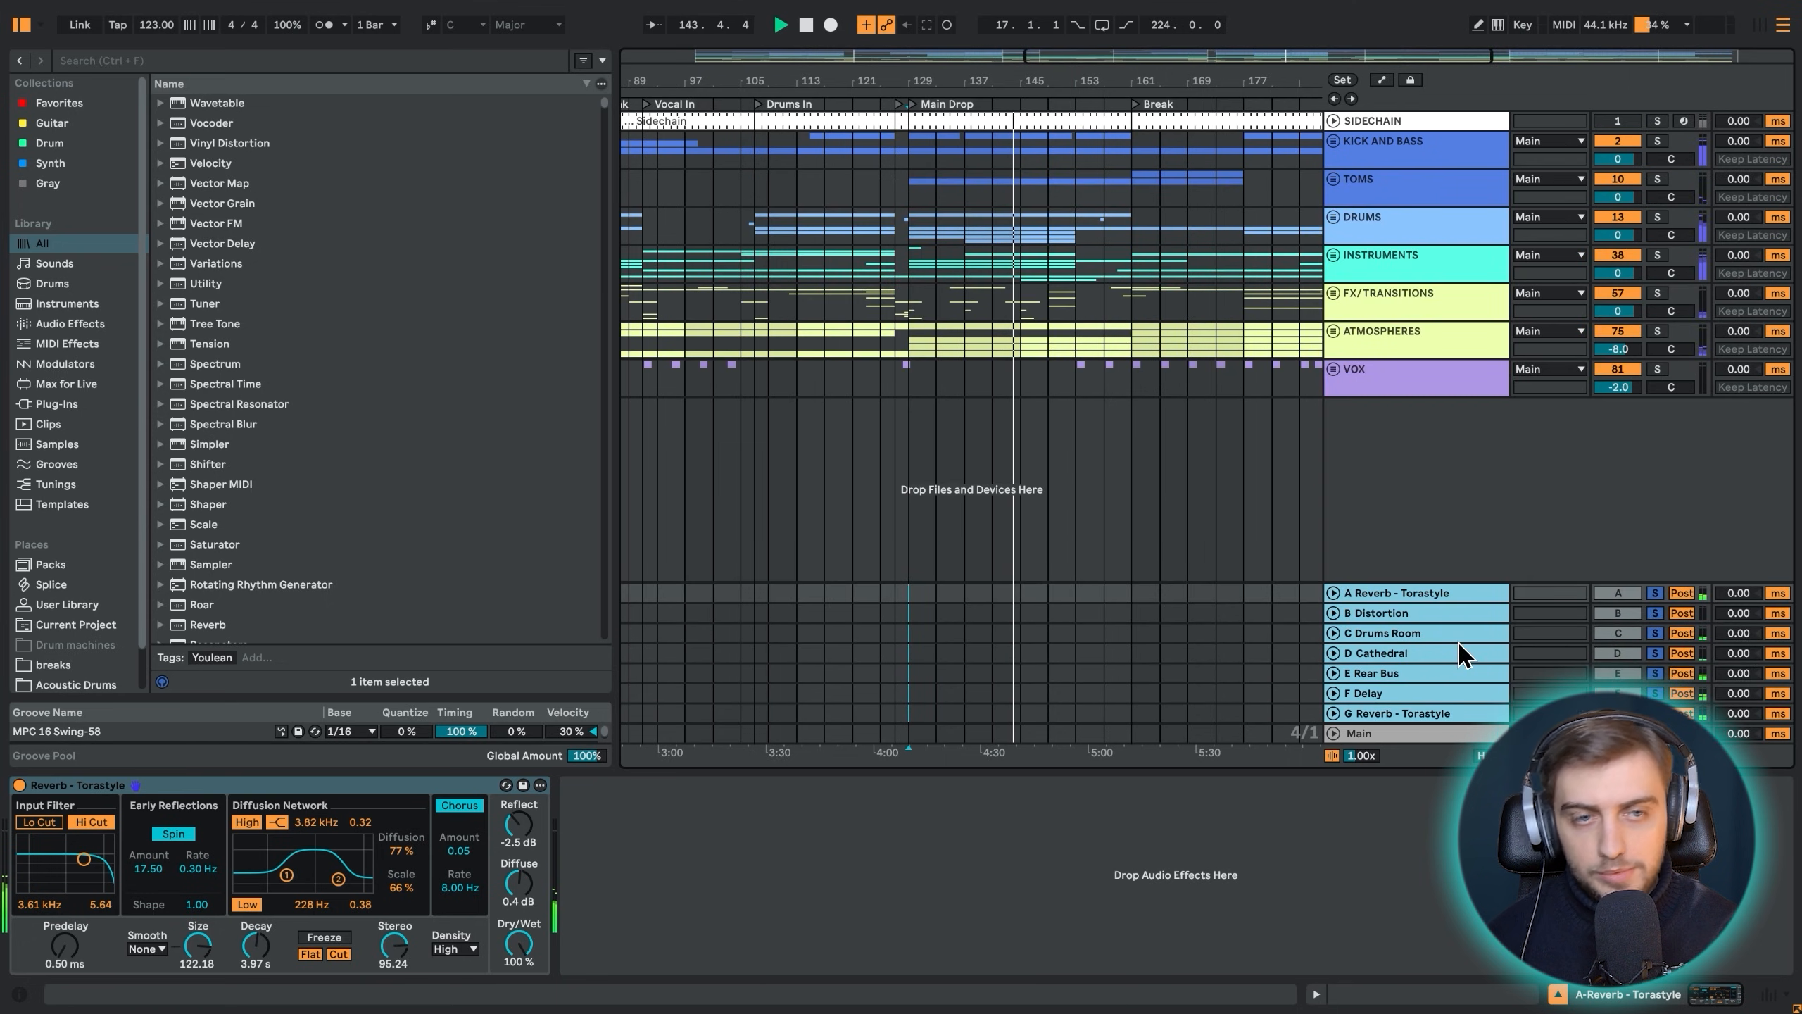
{"action": "left_click", "coordinate": [1005, 454]}
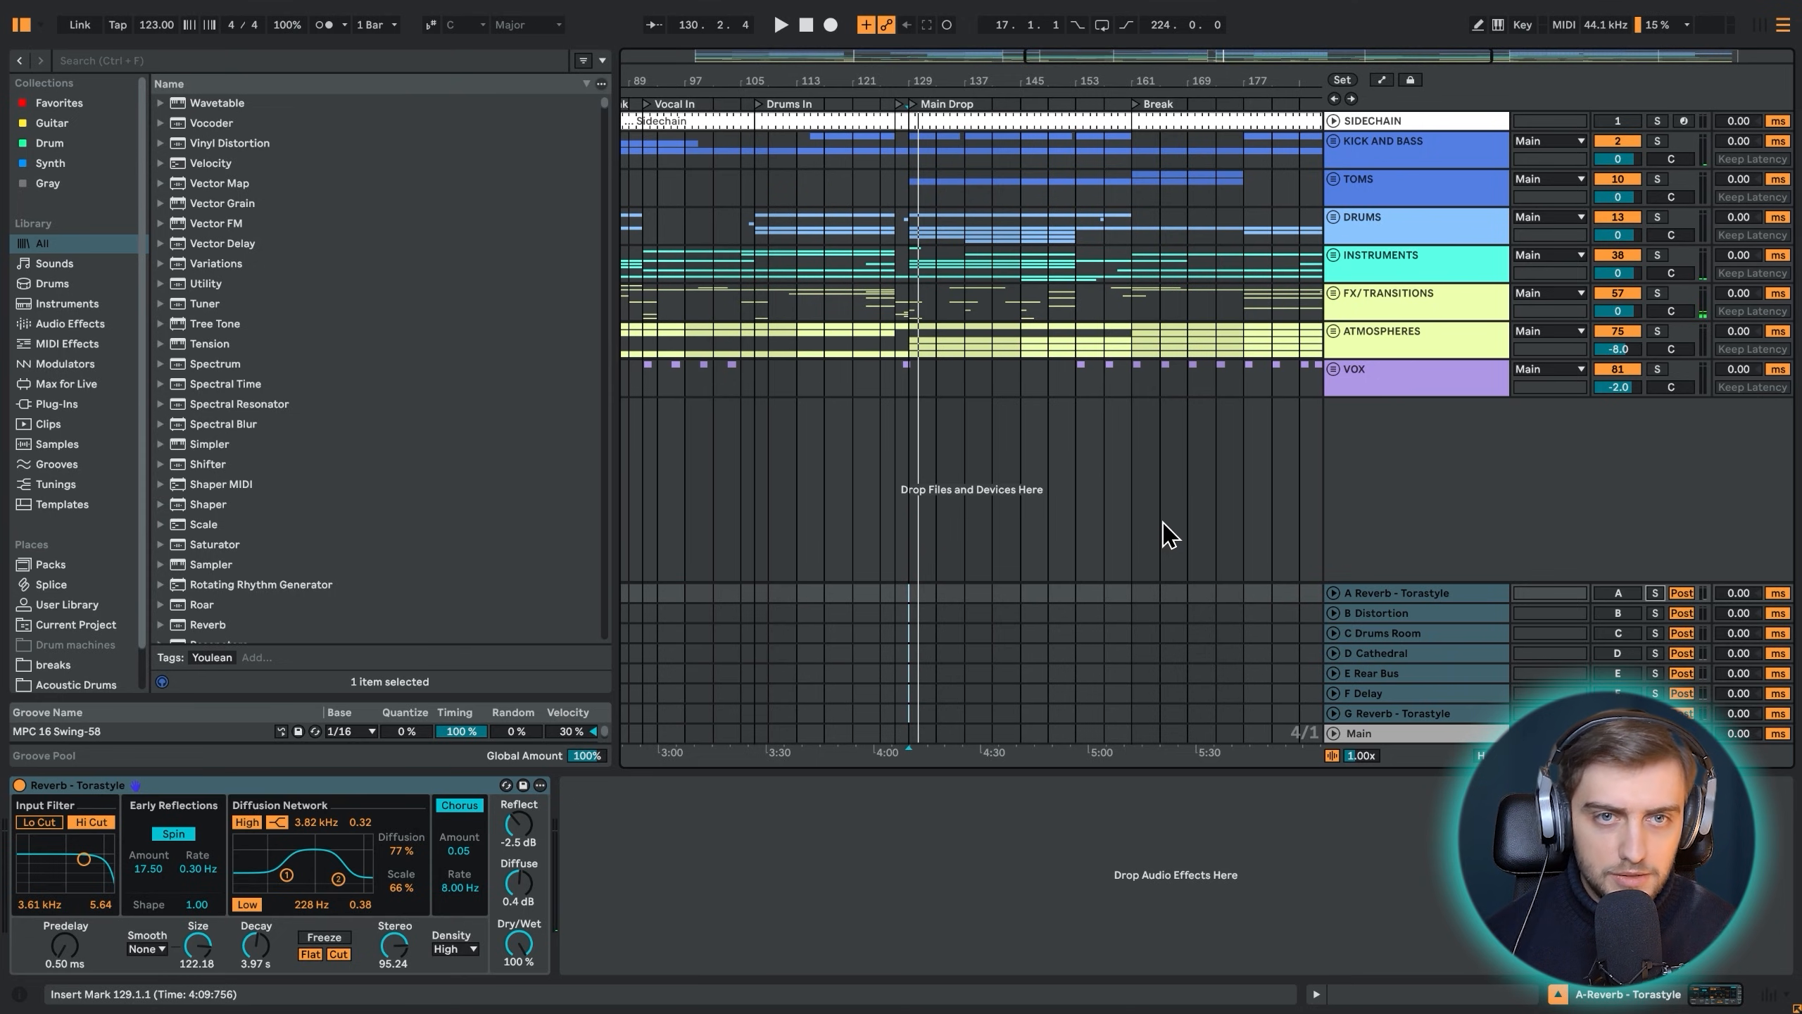
{"action": "left_click", "coordinate": [1373, 597], "text": "shift"}
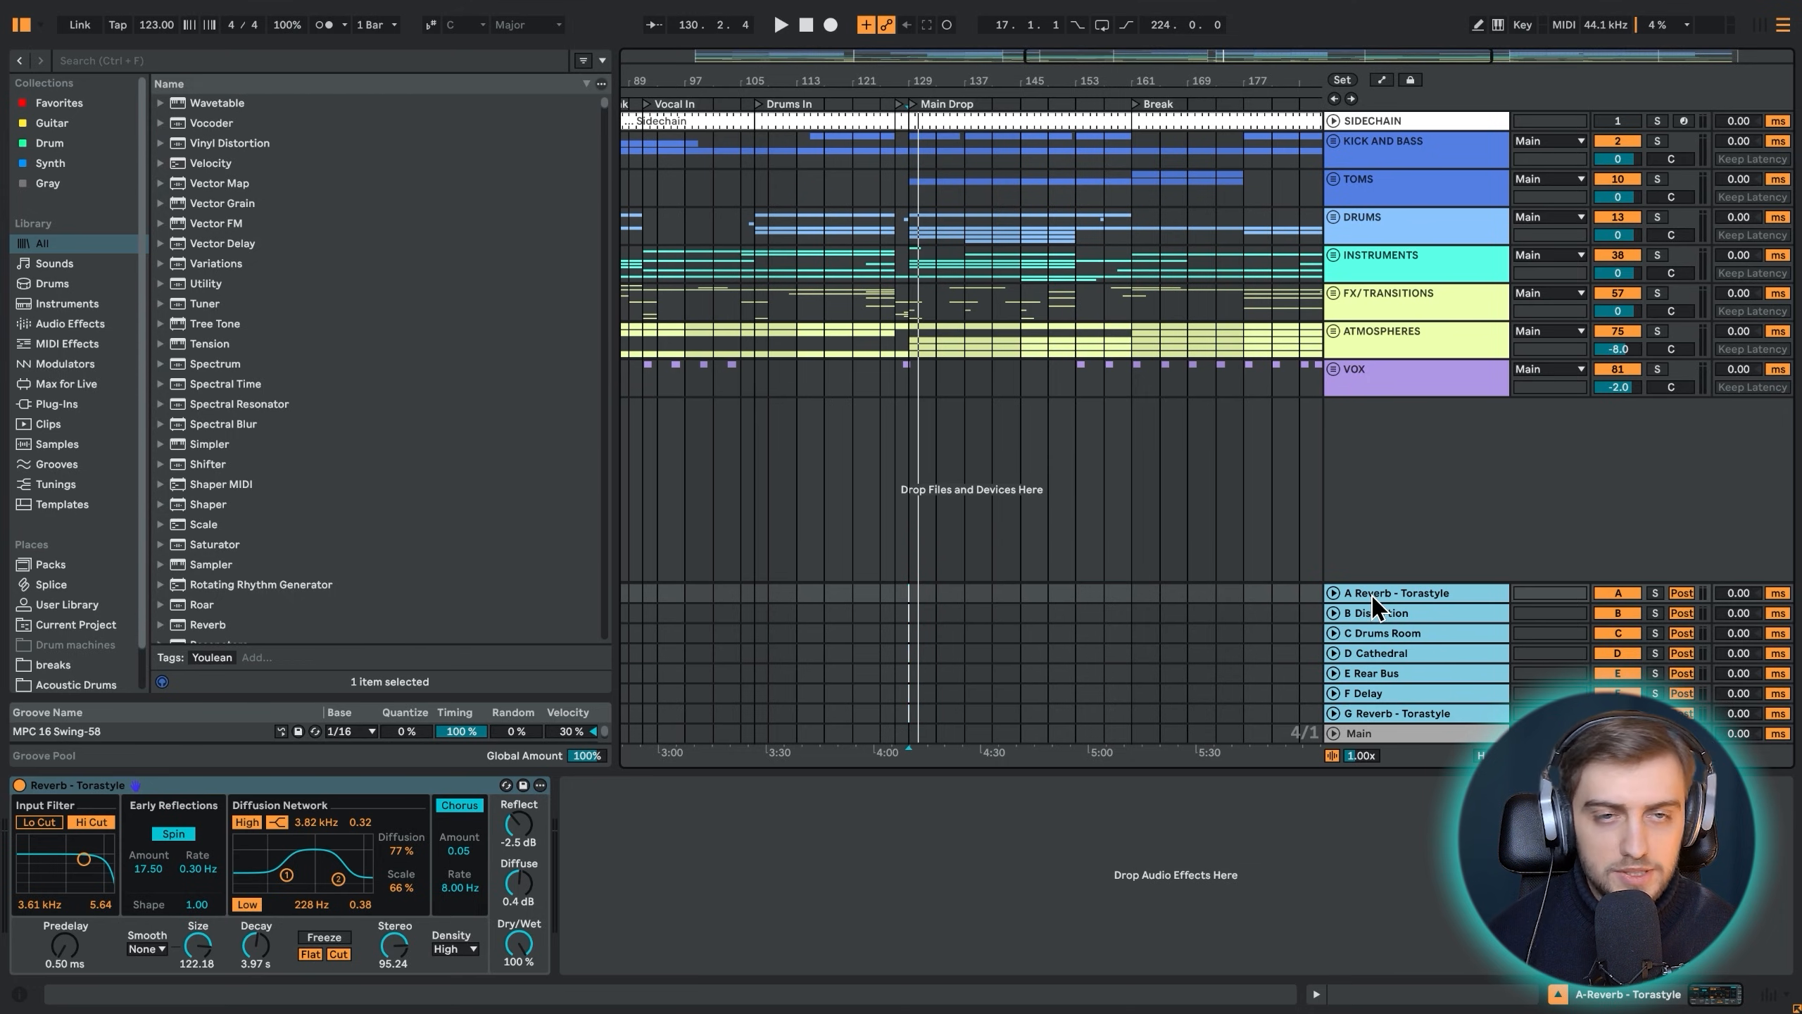
Review the group sends and return levels in the Session View mixer, and unfold the DRUMS group back in Arrangement View
{"action": "key", "text": "Tab"}
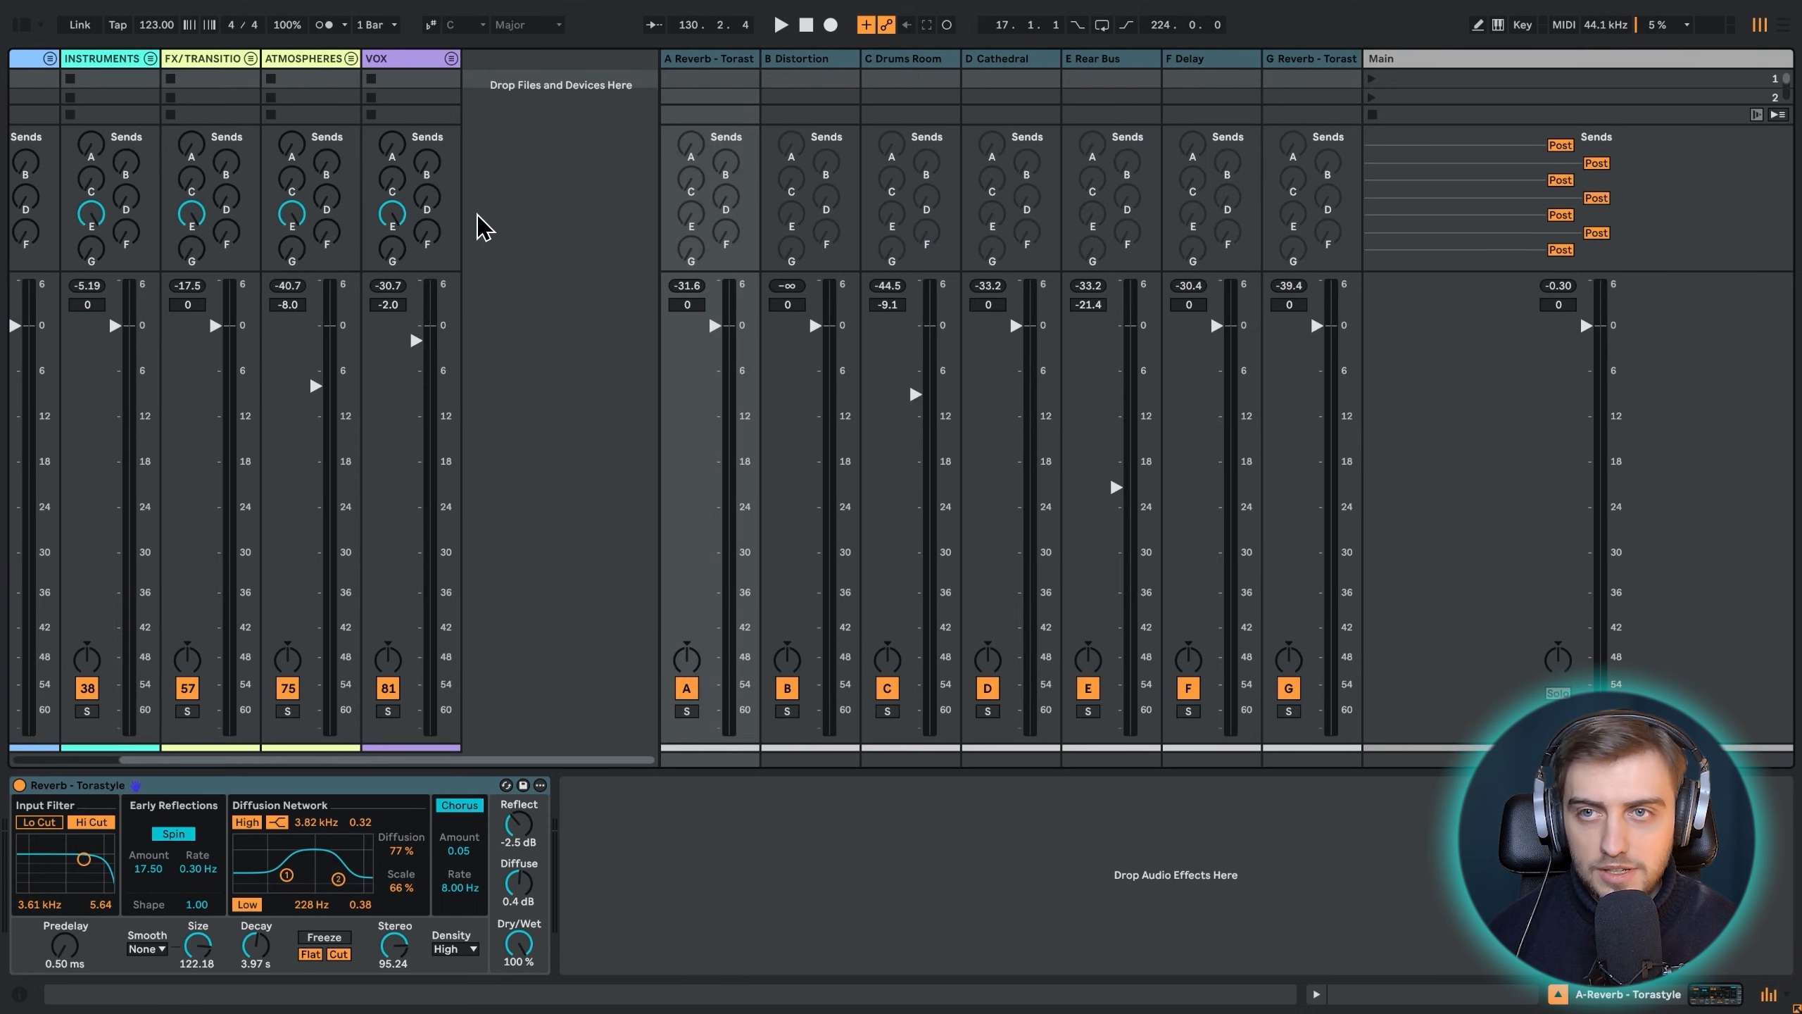
{"action": "left_click_drag", "start_coordinate": [595, 760], "coordinate": [298, 751]}
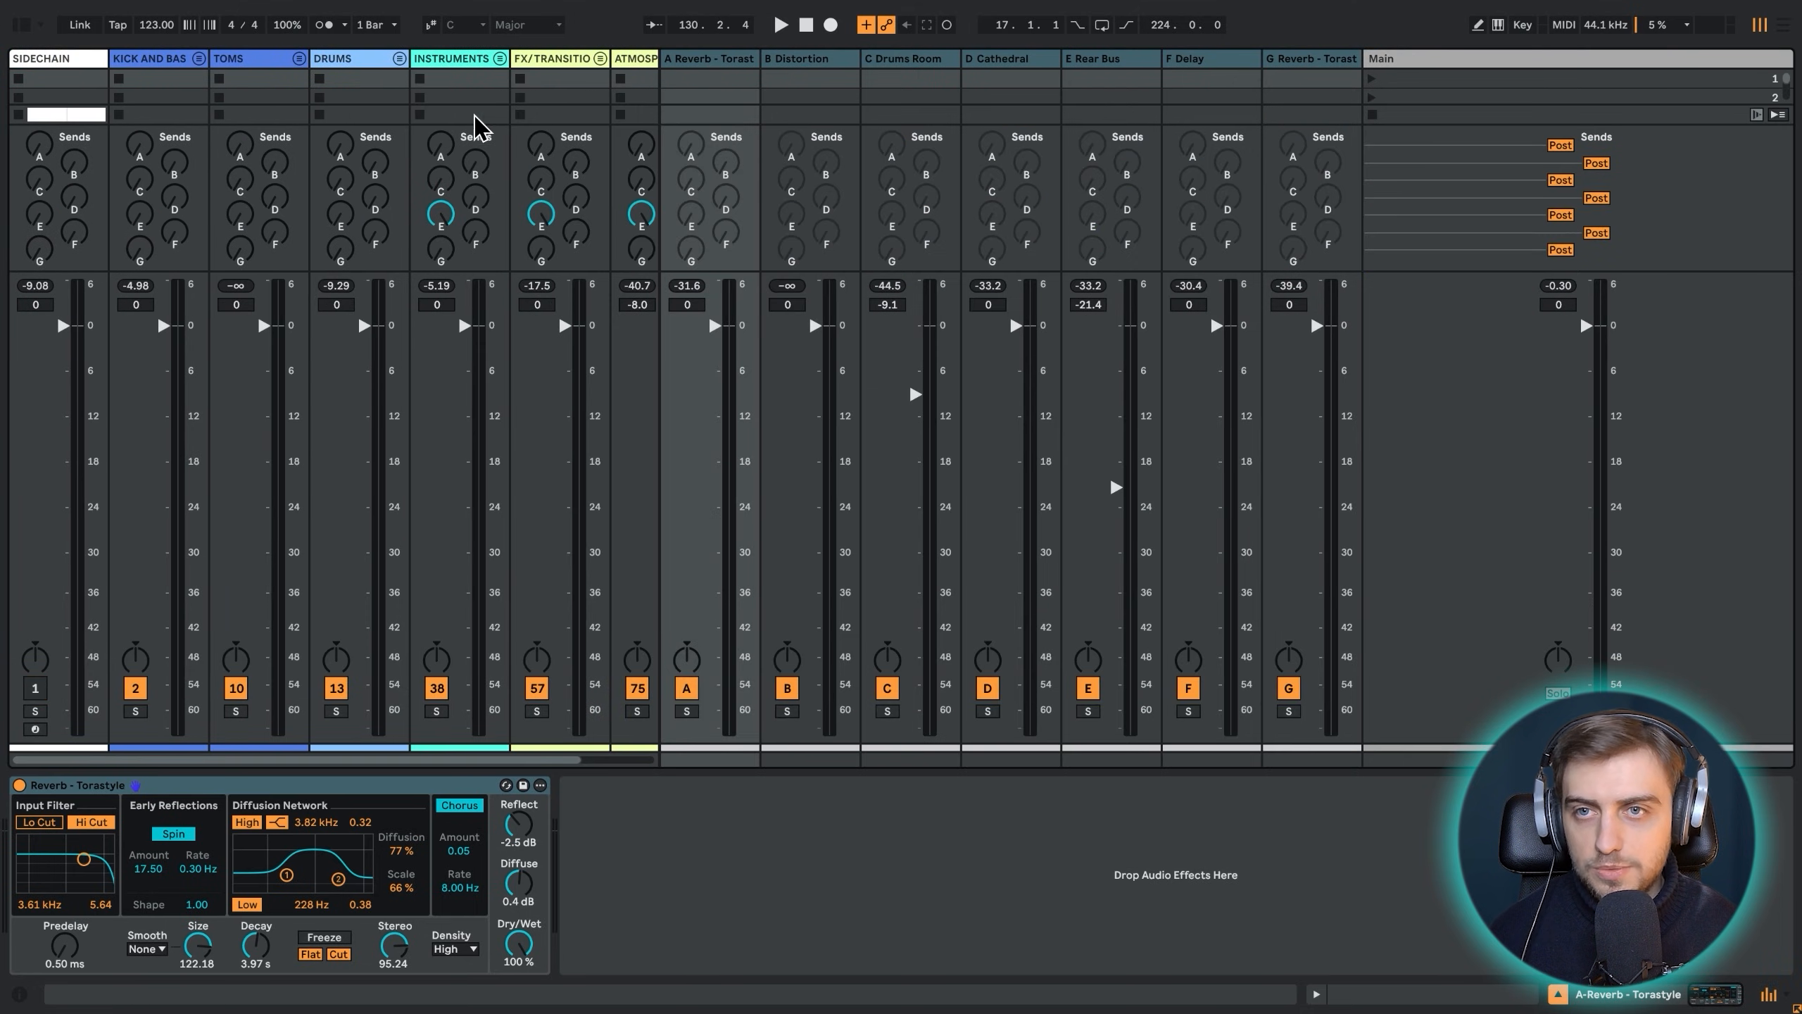
{"action": "key", "text": "Tab"}
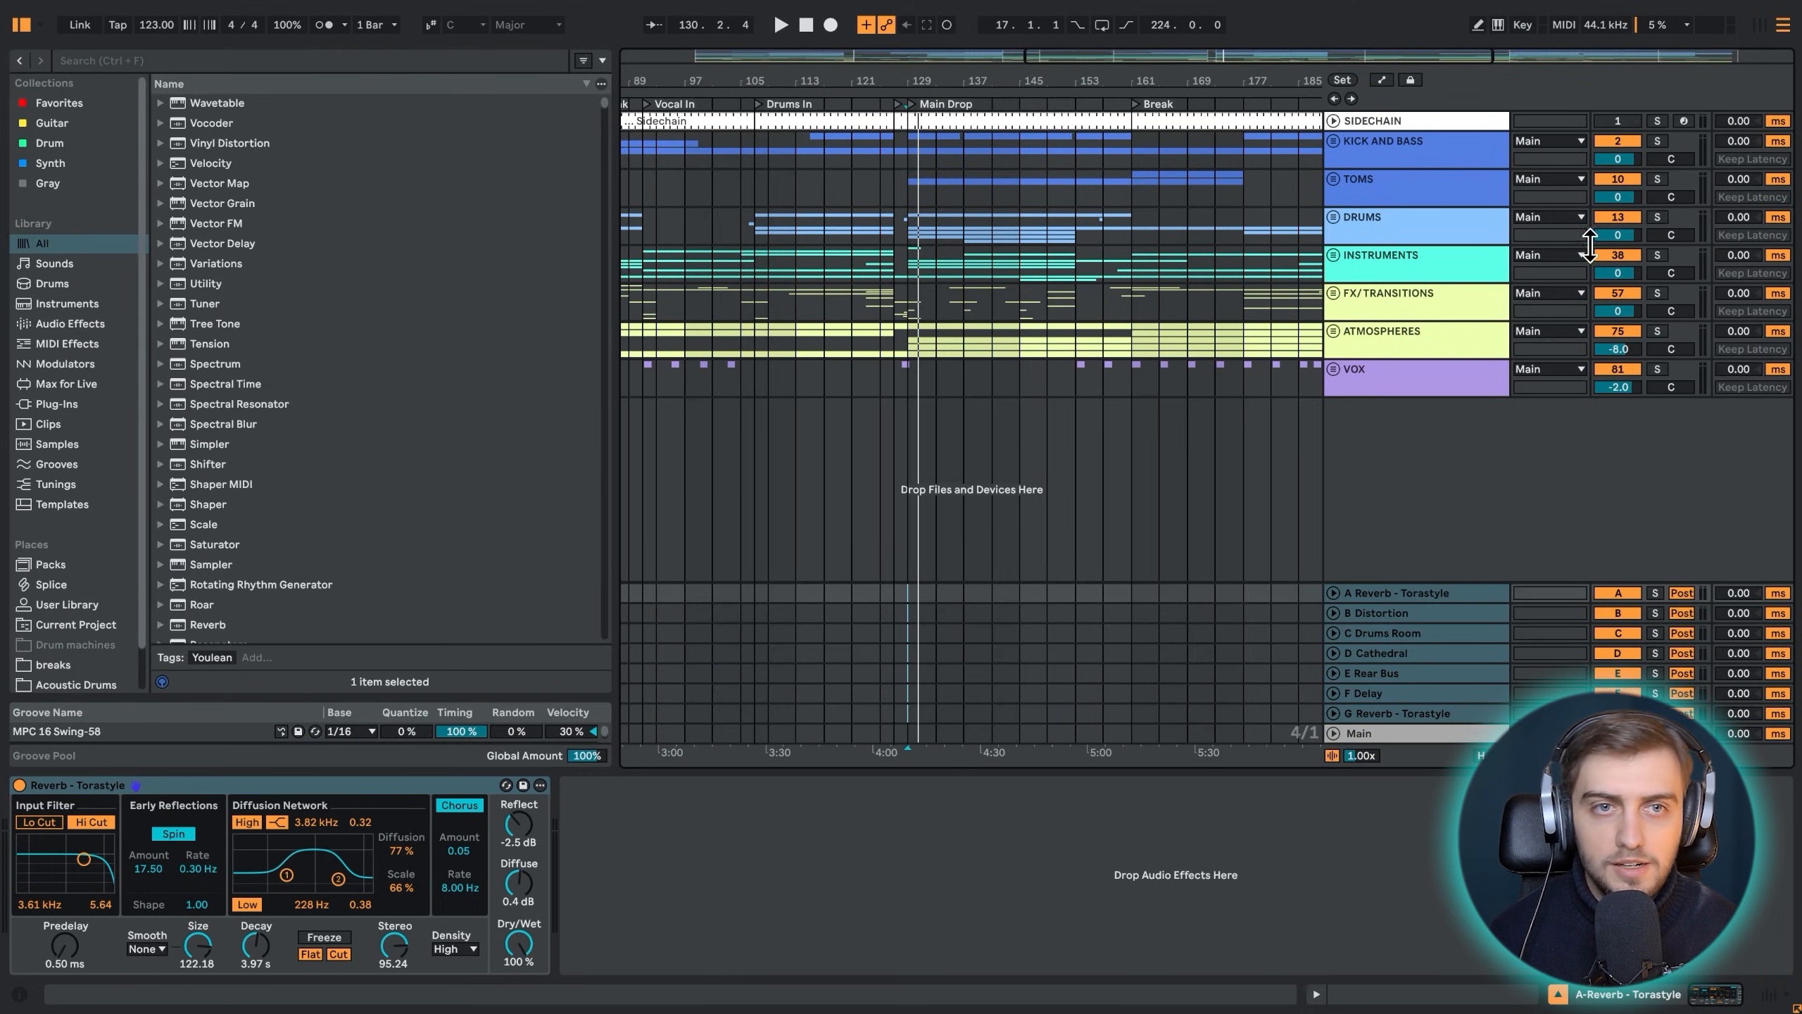
{"action": "left_click", "coordinate": [1334, 221]}
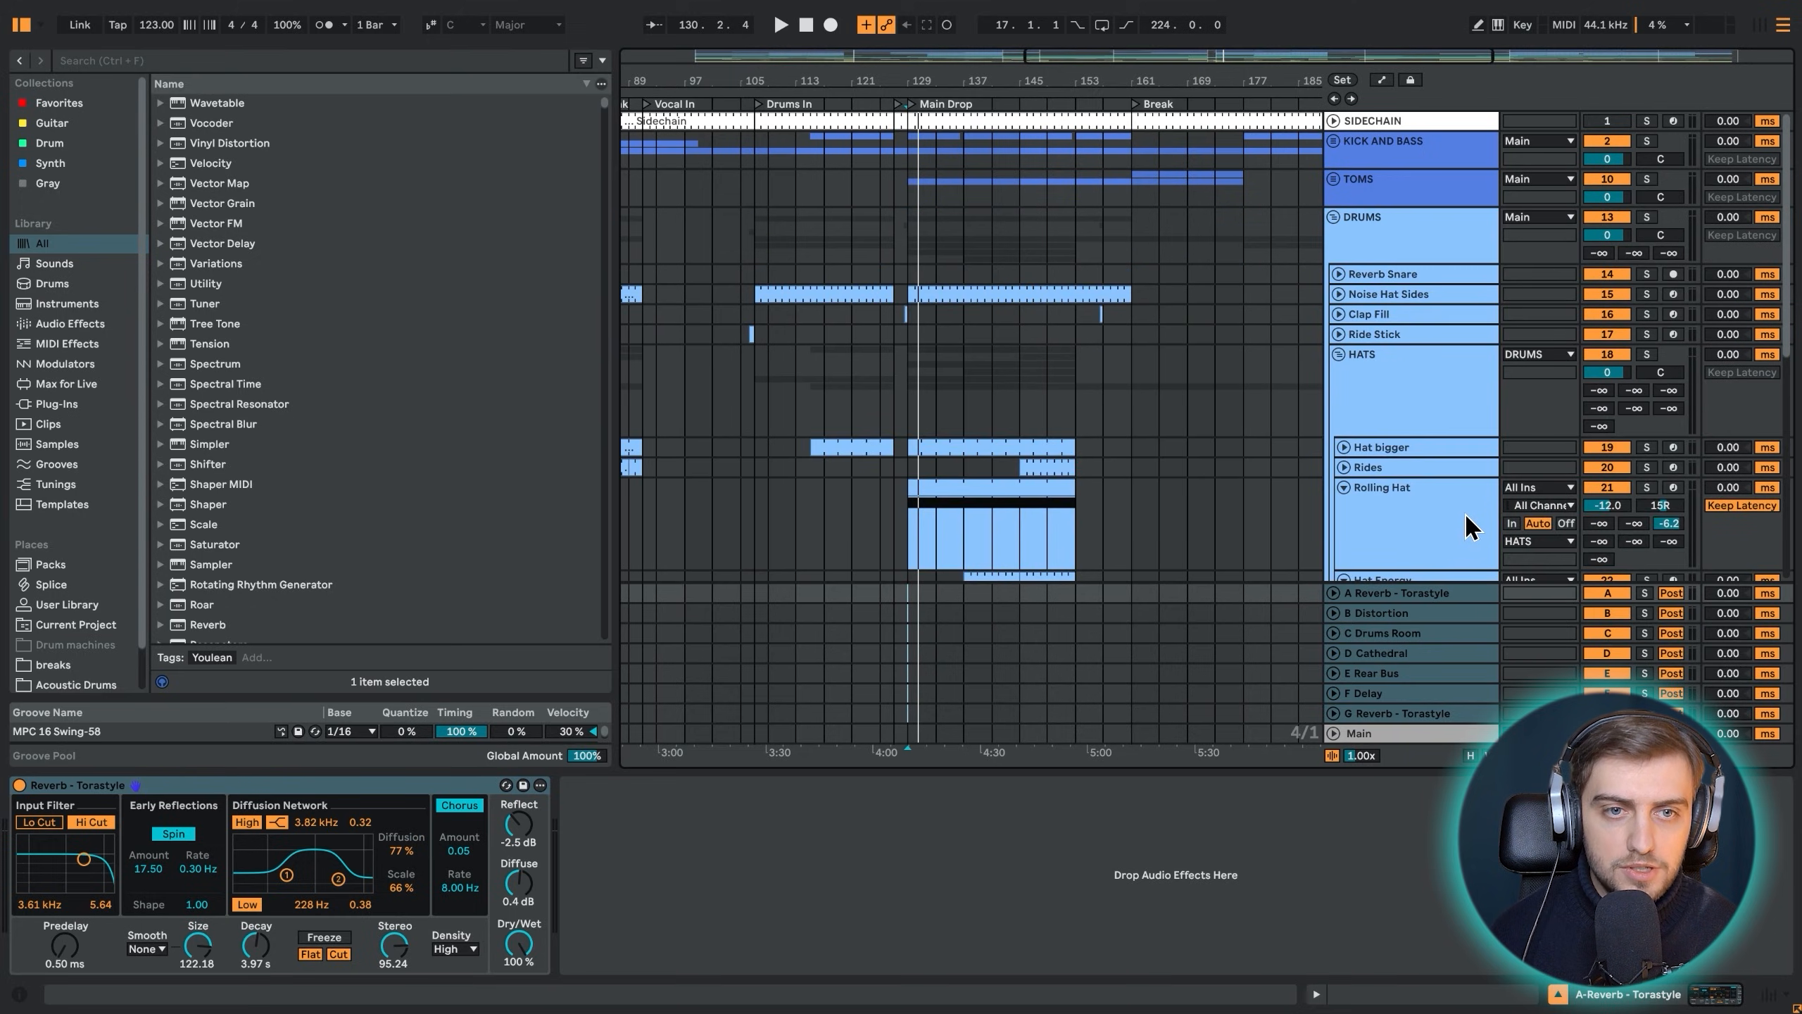
{"action": "scroll", "coordinate": [1466, 516], "scroll_direction": "down", "scroll_amount": 2}
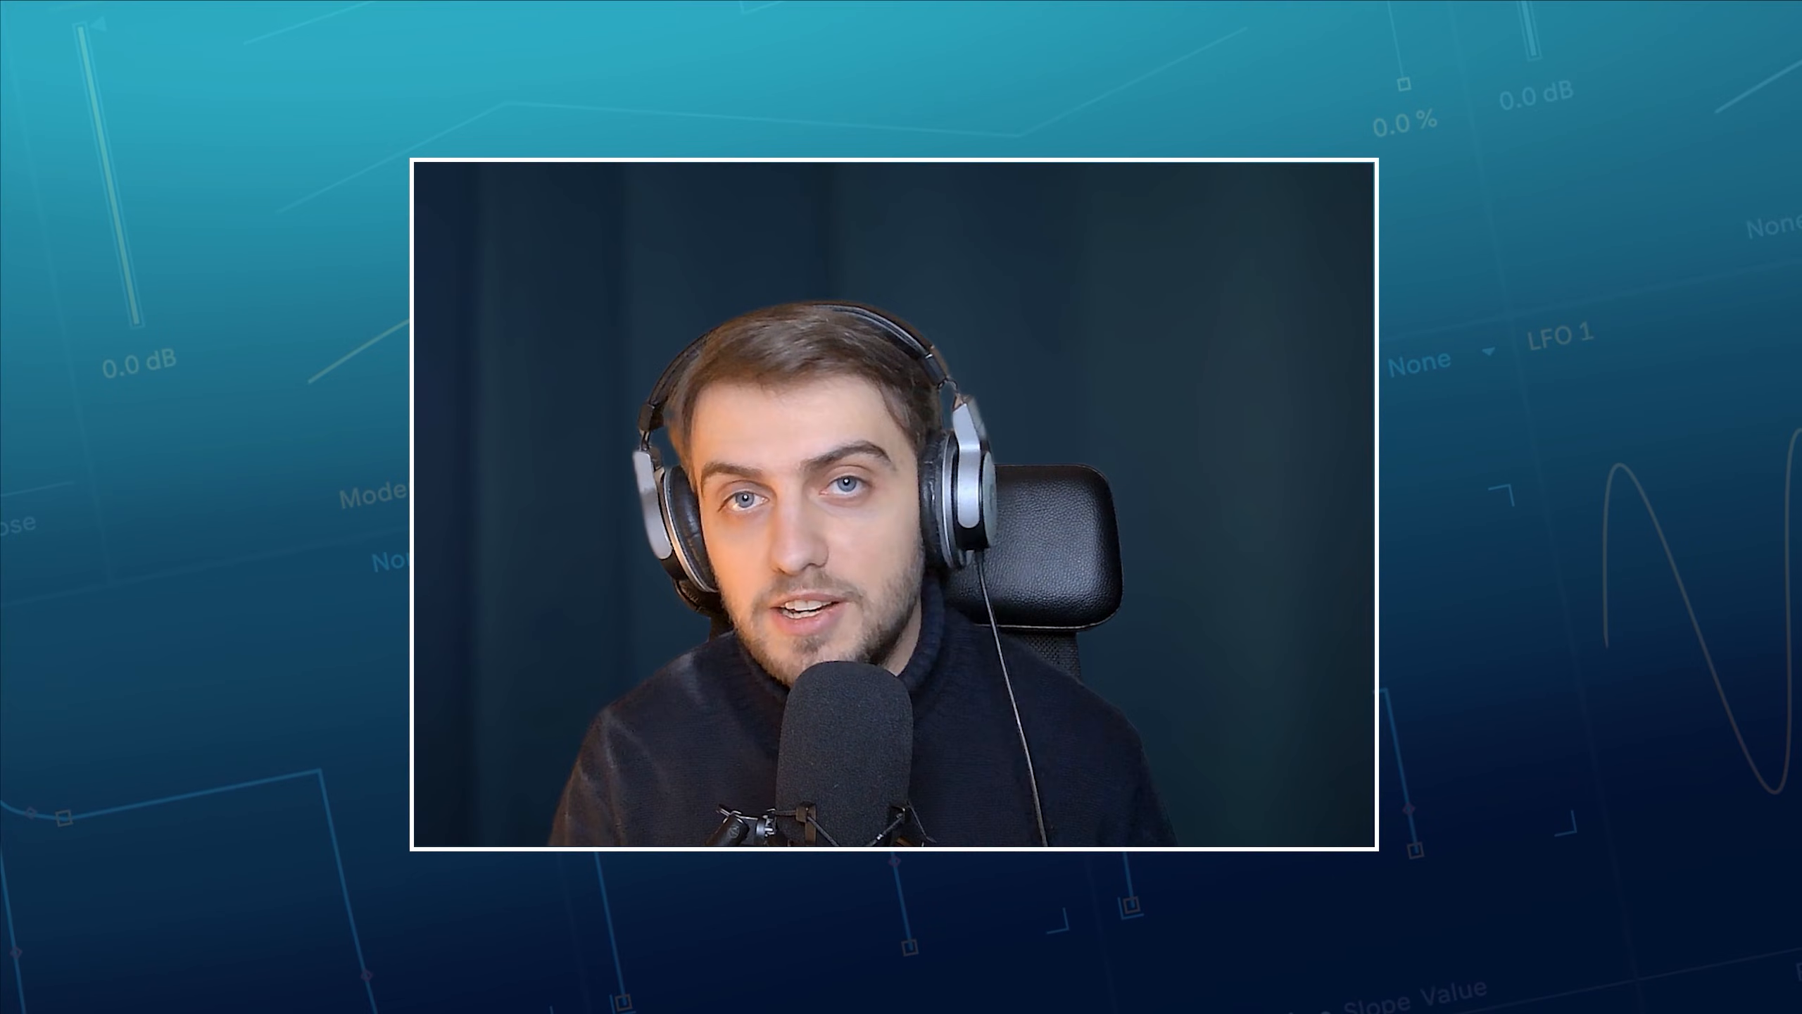